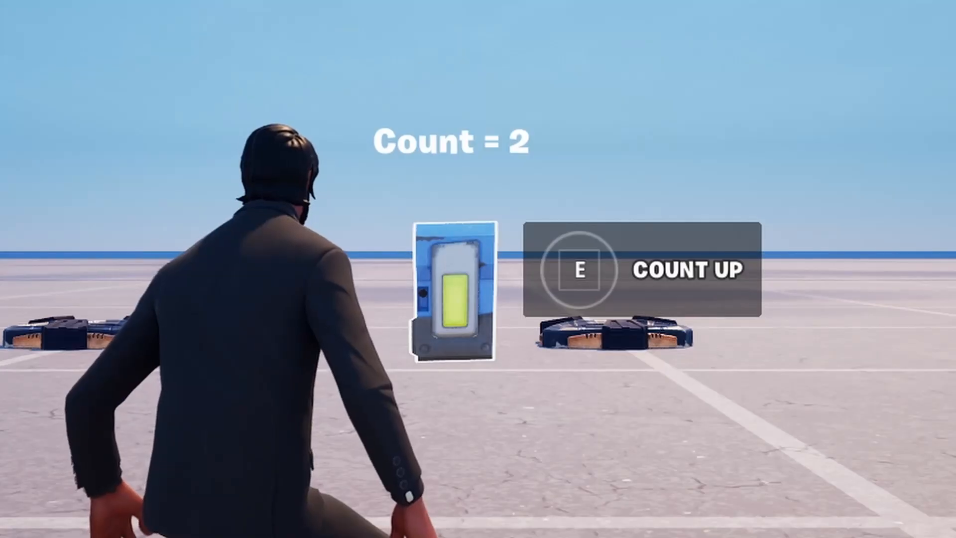
key("e")
key("e")
key("e")
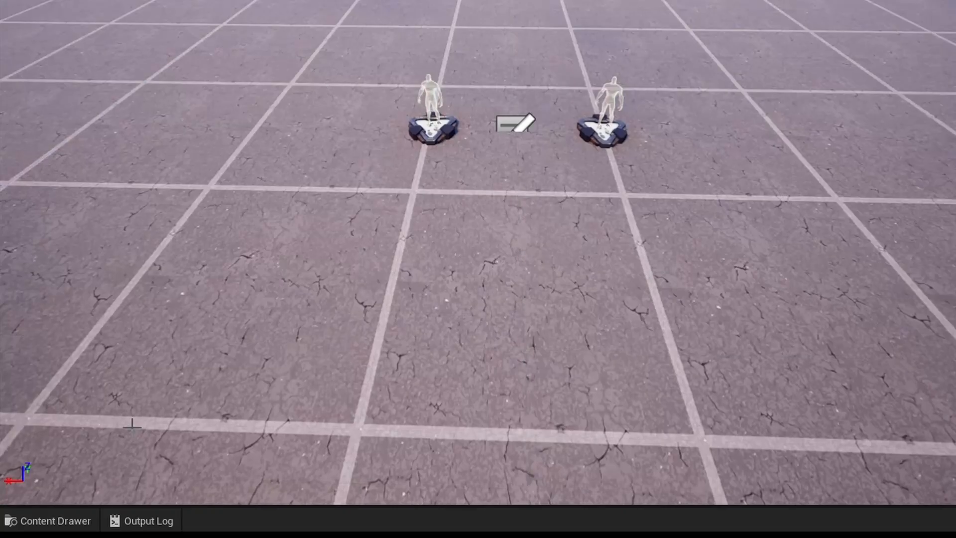
- Create a Widget Blueprint in the HUDtutorialvideo Content folder with User Widget as its parent class
left_click(32, 506)
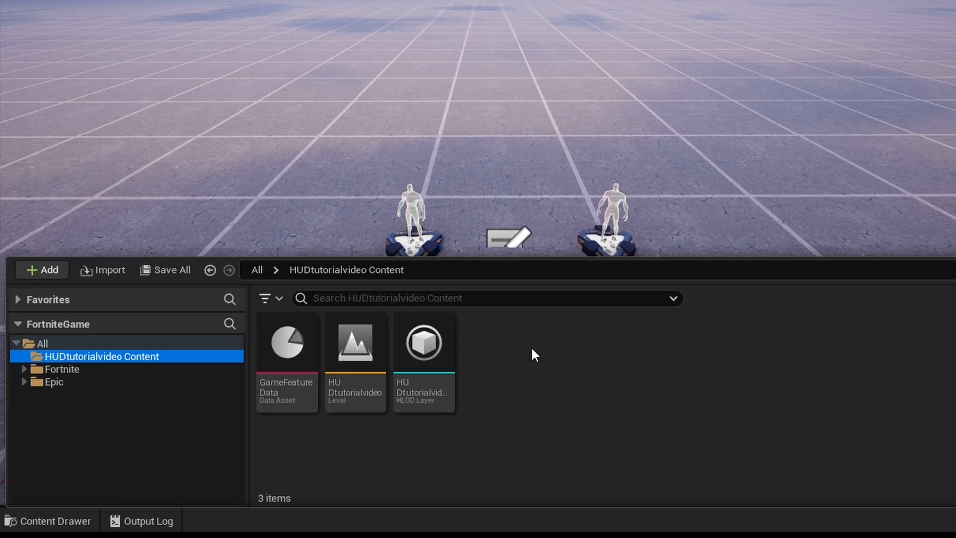
right_click(529, 360)
mouse_move(581, 321)
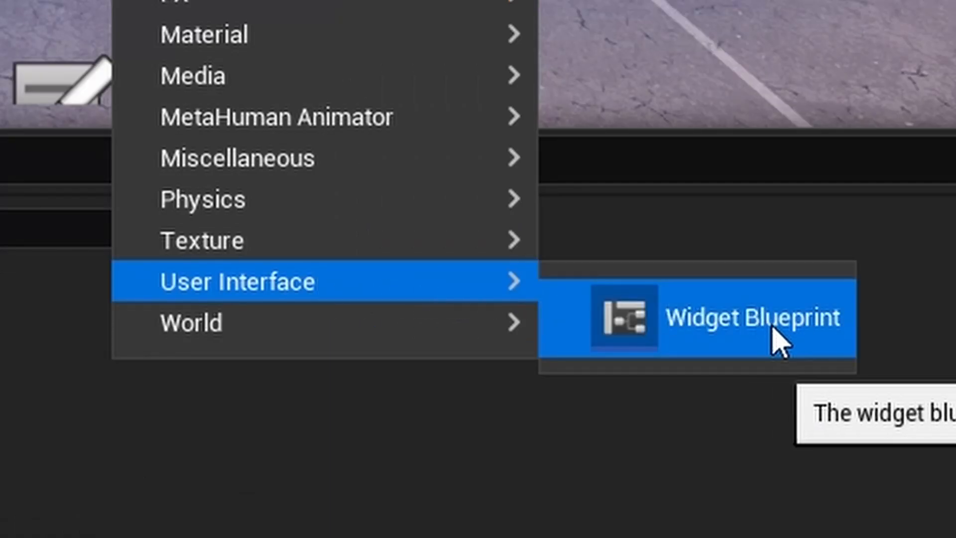
left_click(782, 343)
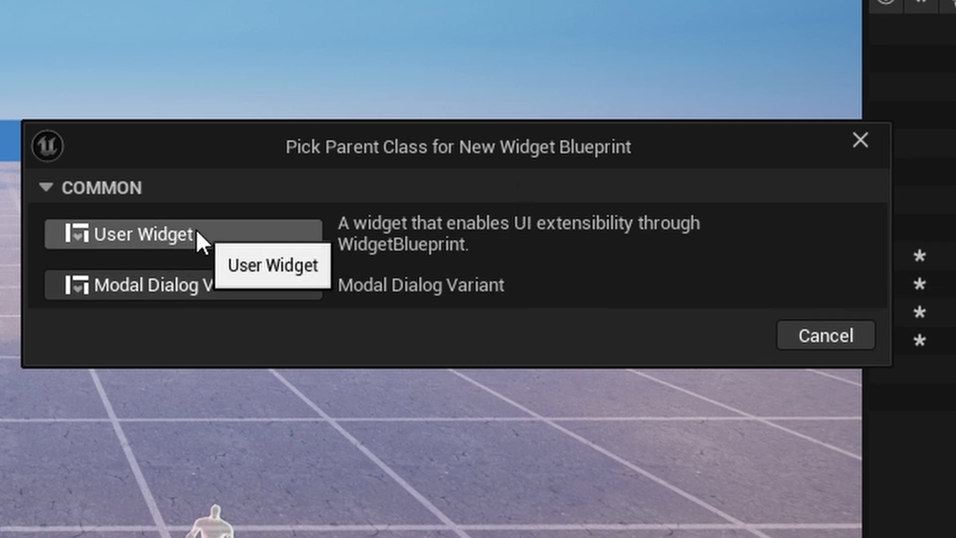
left_click(269, 237)
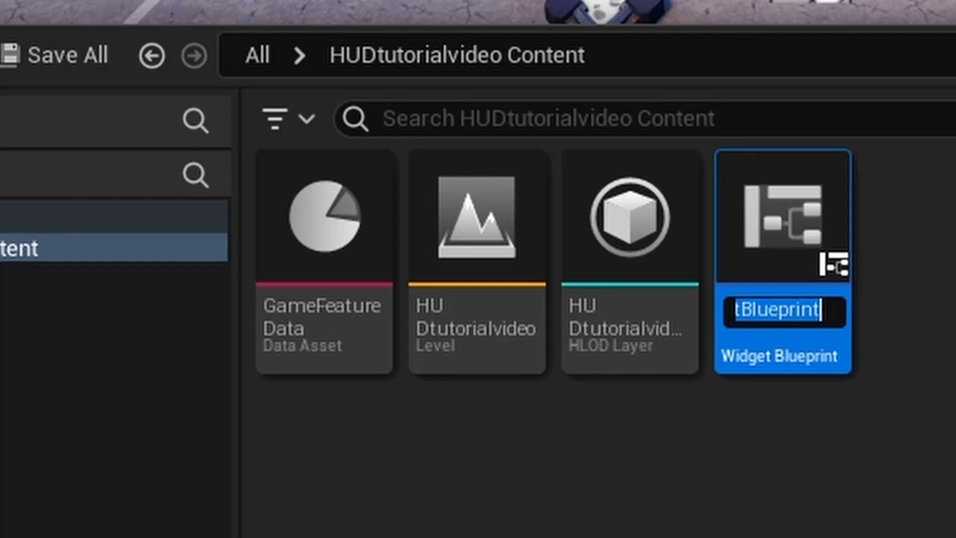
- Name the new widget blueprint "hudmessage" and open it for editing
key("BackSpace")
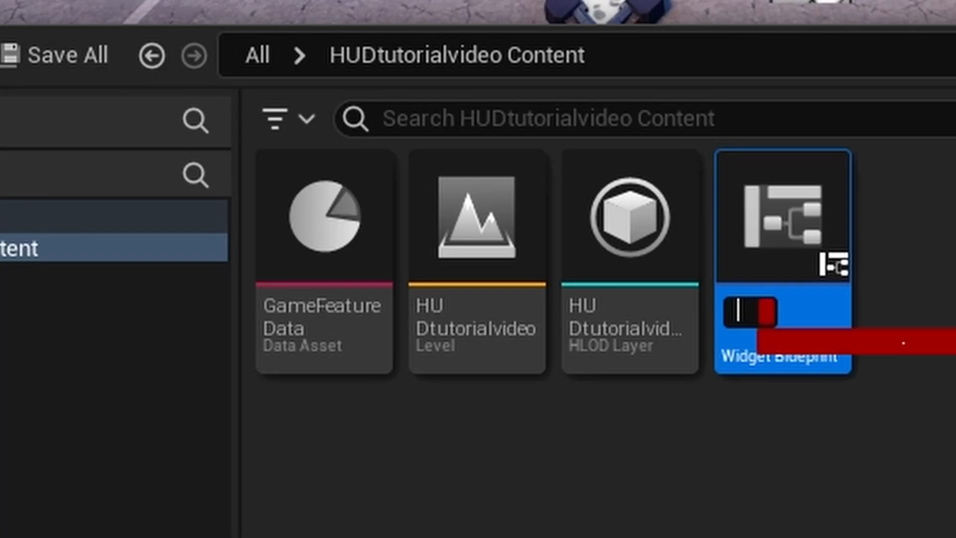
type("hudmessage")
key("Return")
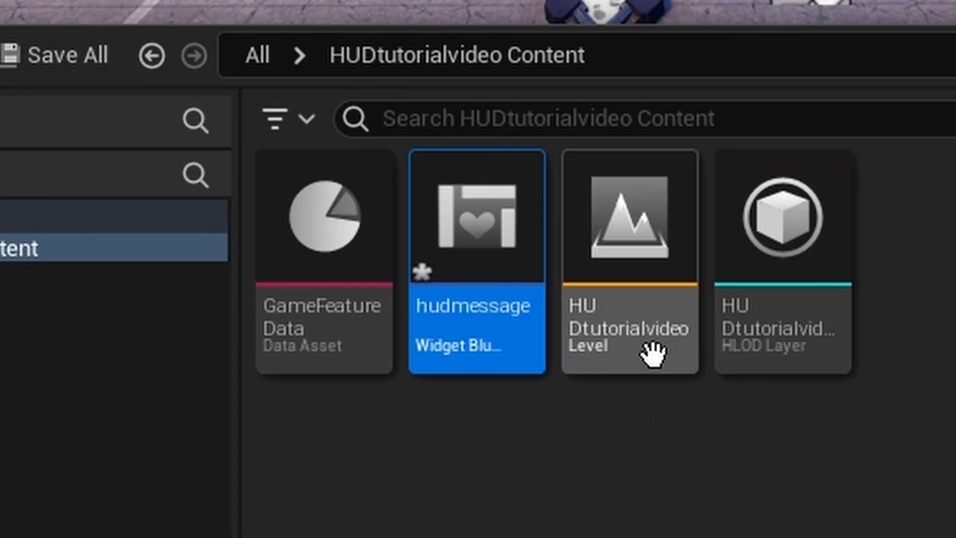
left_click(488, 271)
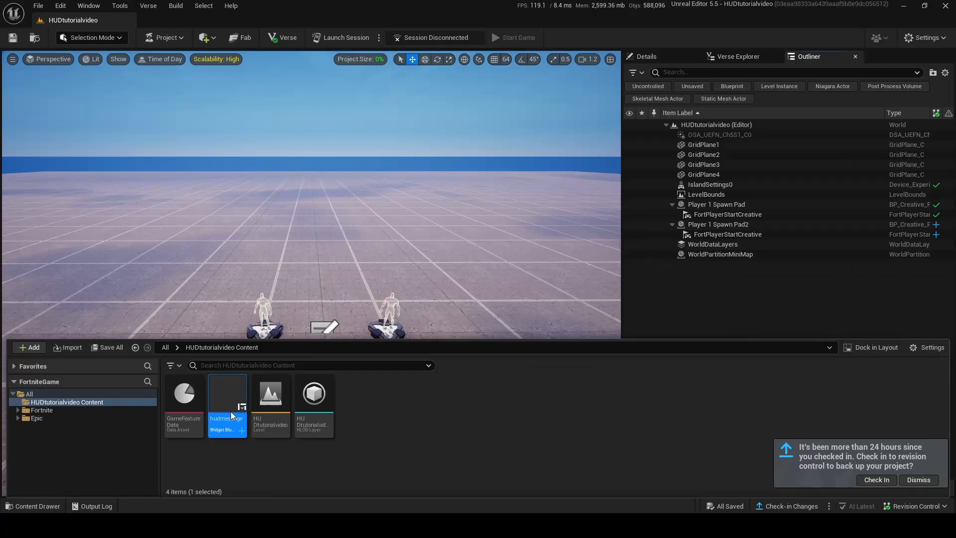
double_click(231, 411)
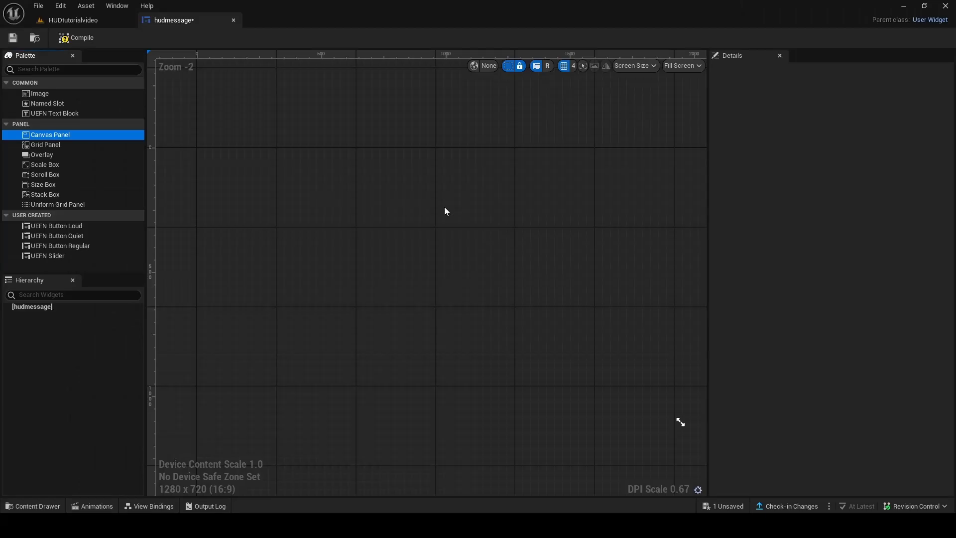
- Add a canvas panel containing an image about 334 by 298 in size, placed near the canvas centre
left_click_drag(50, 134, 445, 211)
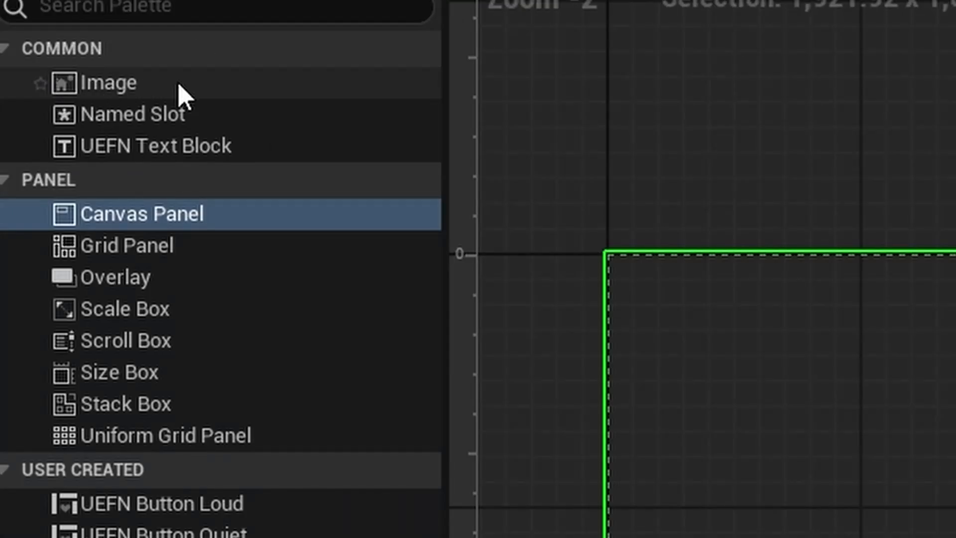
left_click(48, 94)
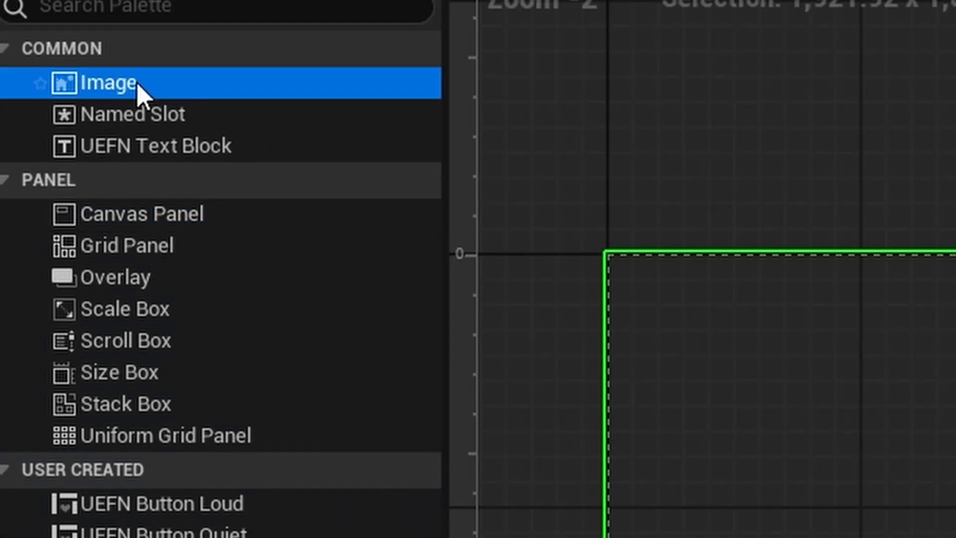
left_click_drag(137, 83, 58, 316)
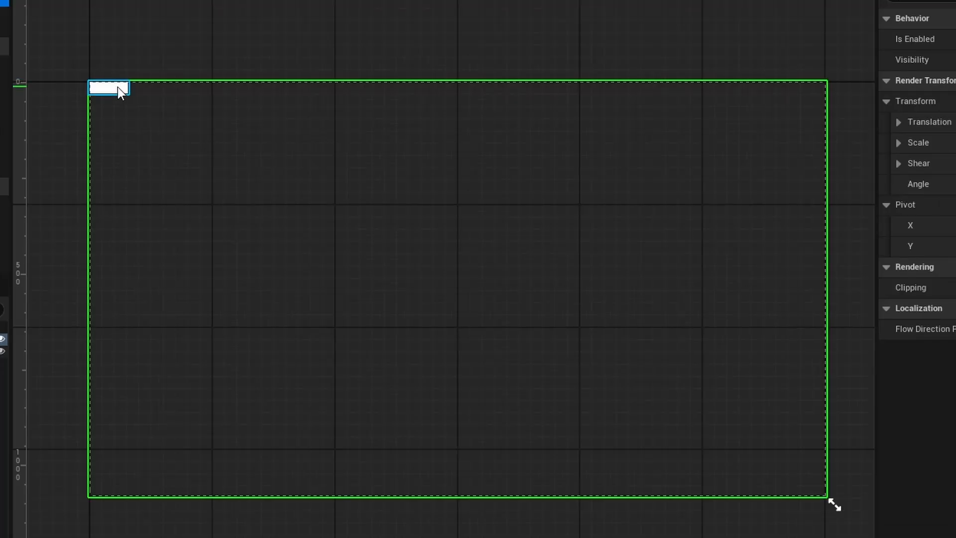
mouse_move(117, 88)
left_mouse_down()
mouse_move(503, 396)
mouse_move(444, 381)
mouse_move(564, 230)
mouse_move(518, 295)
mouse_move(533, 365)
mouse_move(454, 266)
mouse_move(533, 368)
left_mouse_up()
left_click_drag(510, 317, 477, 278)
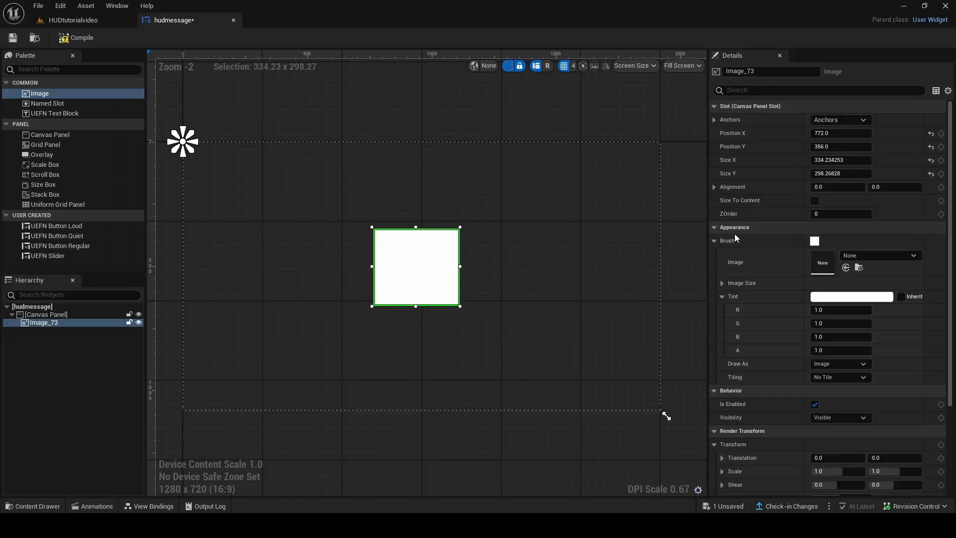
- Assign the wuhcat texture from the project content to the image's brush
left_click(713, 240)
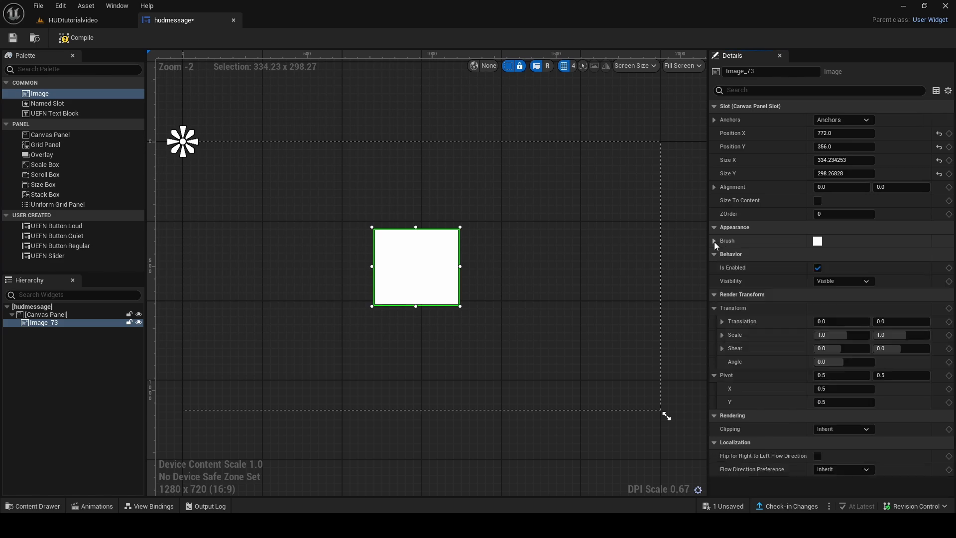
left_click(714, 241)
left_click_drag(809, 240, 802, 239)
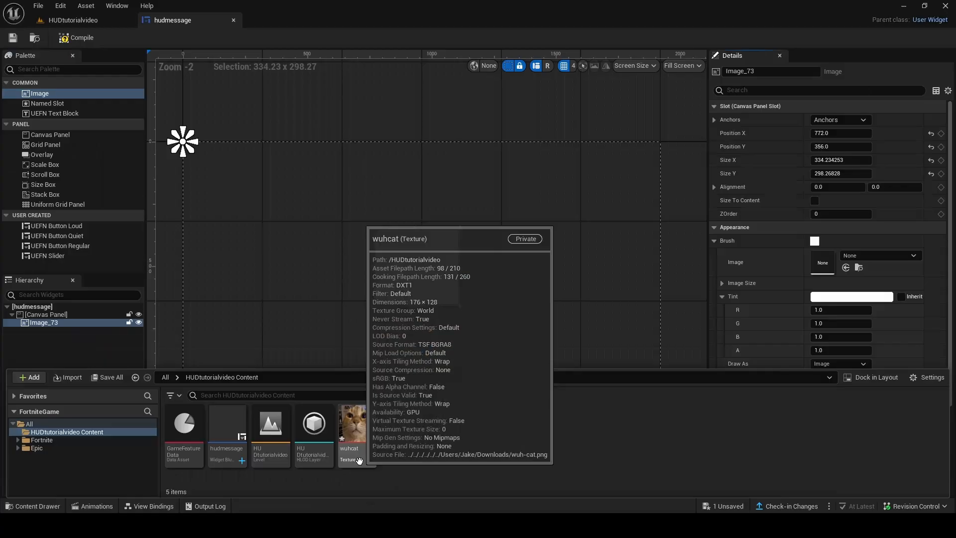
mouse_move(357, 423)
left_mouse_down()
mouse_move(406, 314)
mouse_move(827, 262)
left_mouse_up()
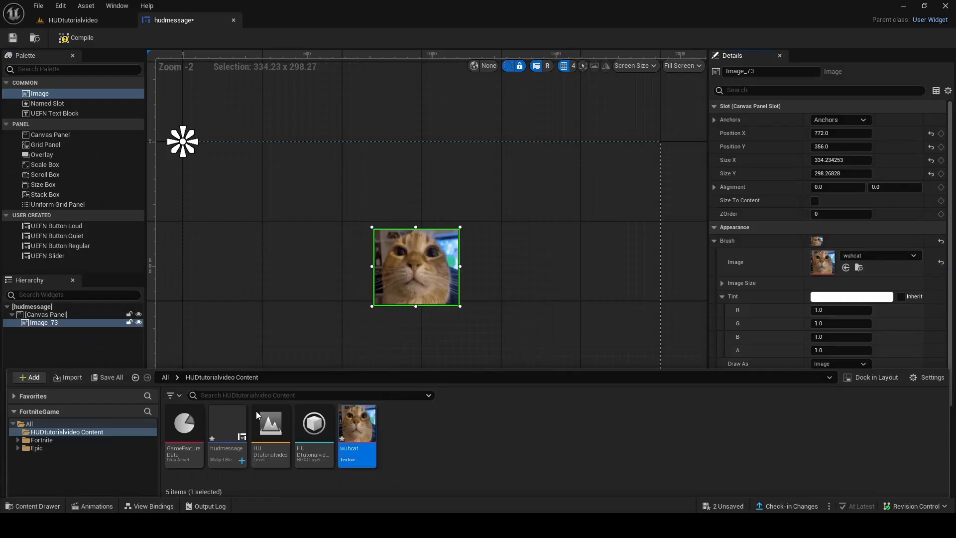
left_click(40, 504)
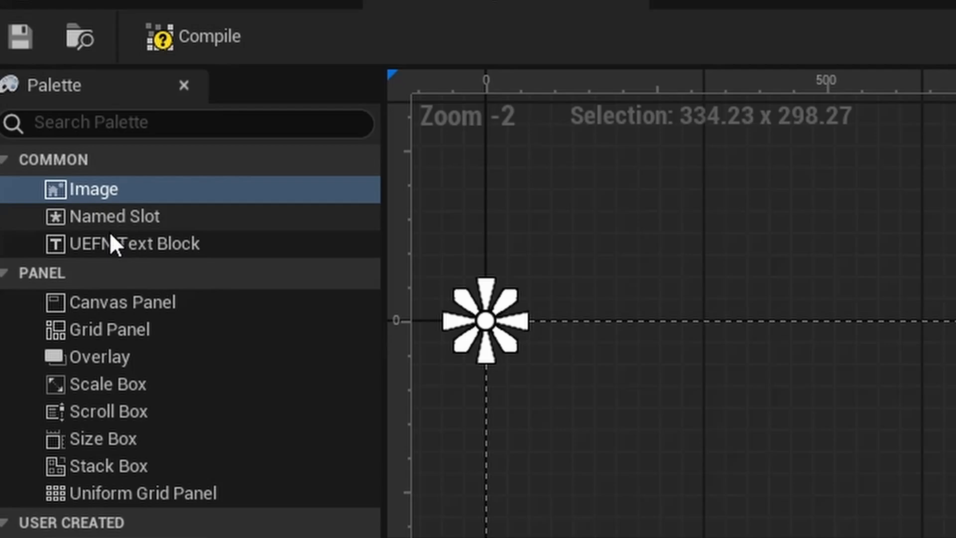
- Add a UEFN Text Block just below the cat image and set its content to "Text"
left_click(43, 112)
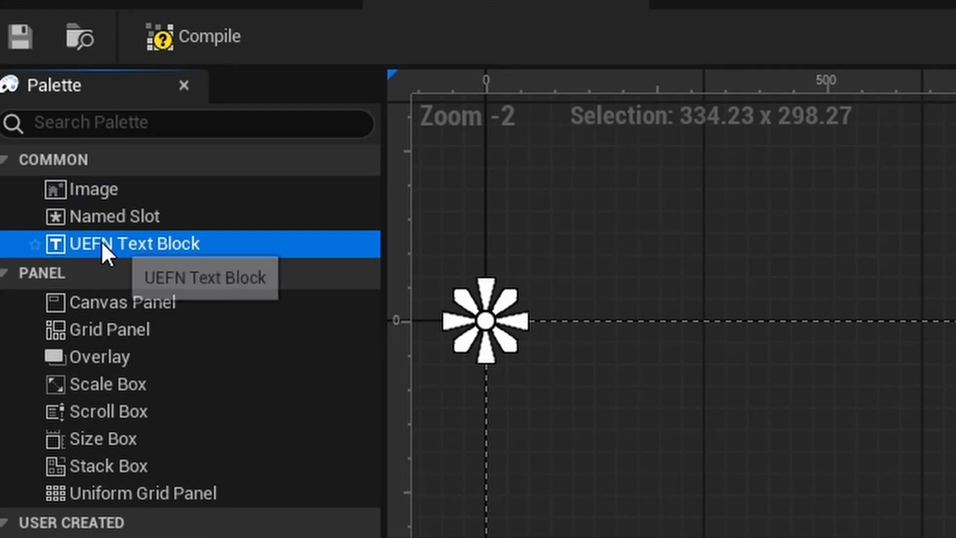
left_click_drag(101, 240, 396, 314)
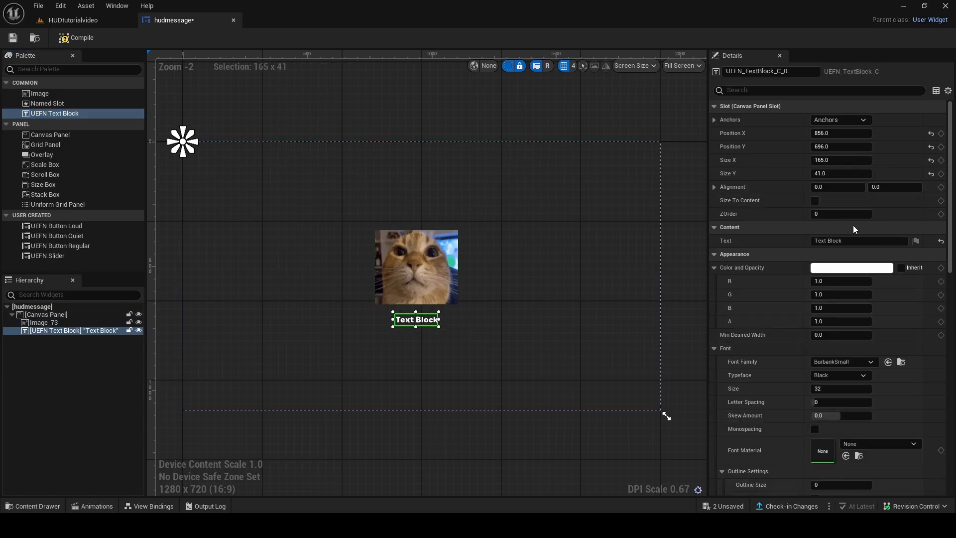
left_click_drag(853, 241, 455, 224)
key("BackSpace")
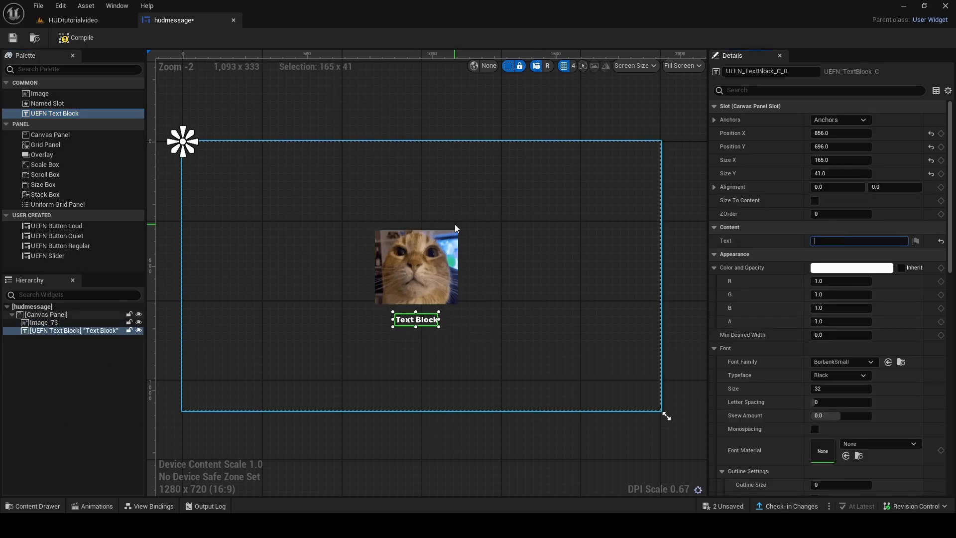
type("Text")
key("Return")
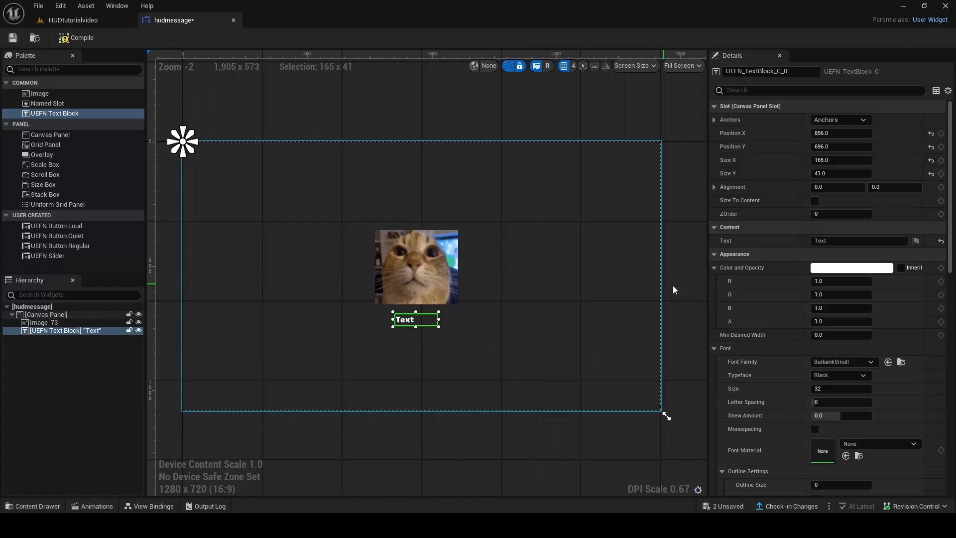
- Set the text block's justification to centered
scroll(852, 230, "down", 10)
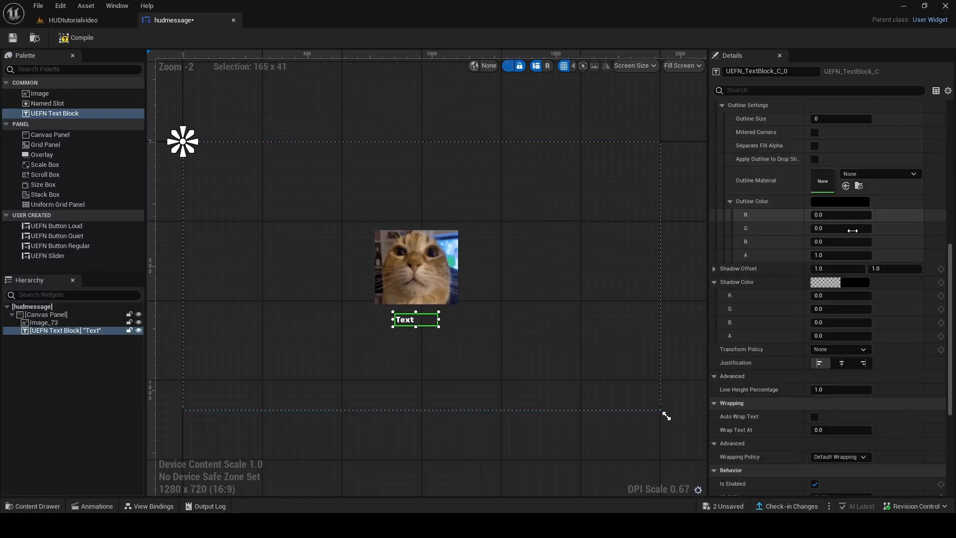
scroll(852, 231, "down", 2)
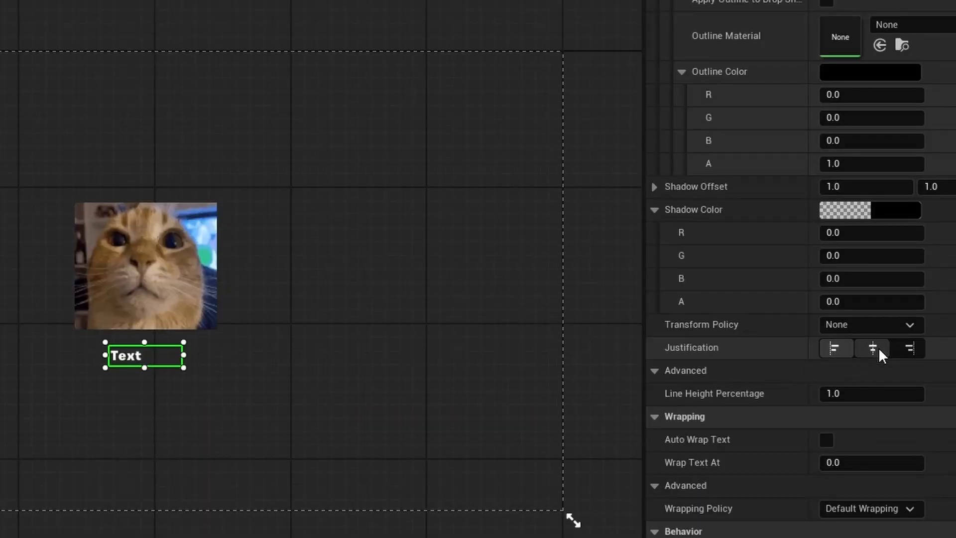
left_click(872, 347)
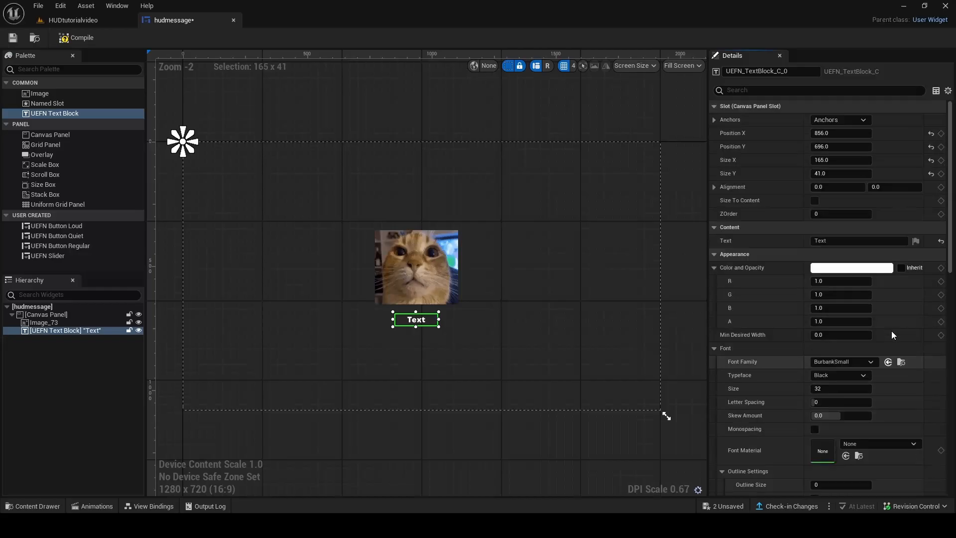
- Try the Bold typeface on the text block and switch it back to Black
left_click(826, 374)
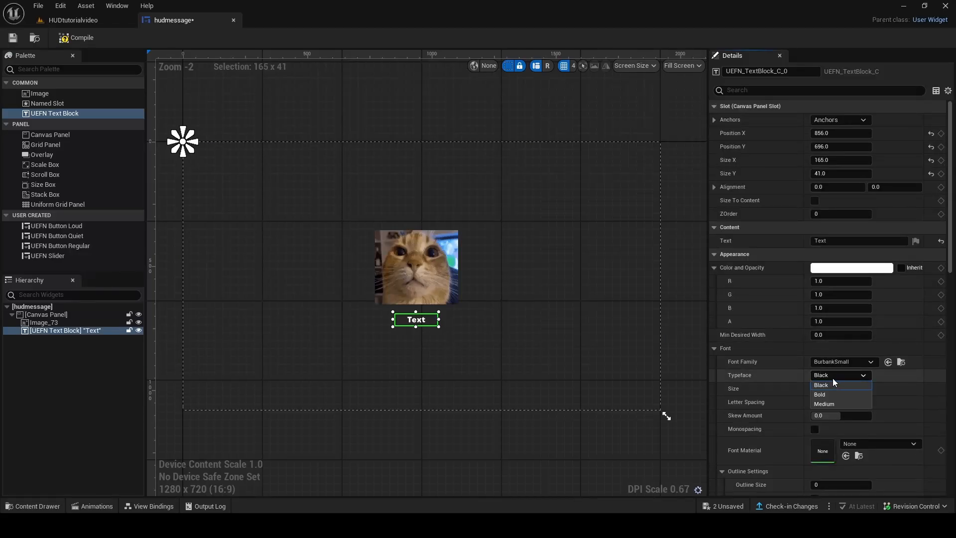
left_click(835, 393)
left_click(830, 374)
left_click(827, 385)
mouse_move(816, 388)
left_mouse_down()
mouse_move(826, 388)
mouse_move(813, 388)
left_mouse_up()
mouse_move(813, 402)
left_mouse_down()
mouse_move(833, 401)
mouse_move(811, 402)
left_mouse_up()
left_click_drag(840, 415, 848, 416)
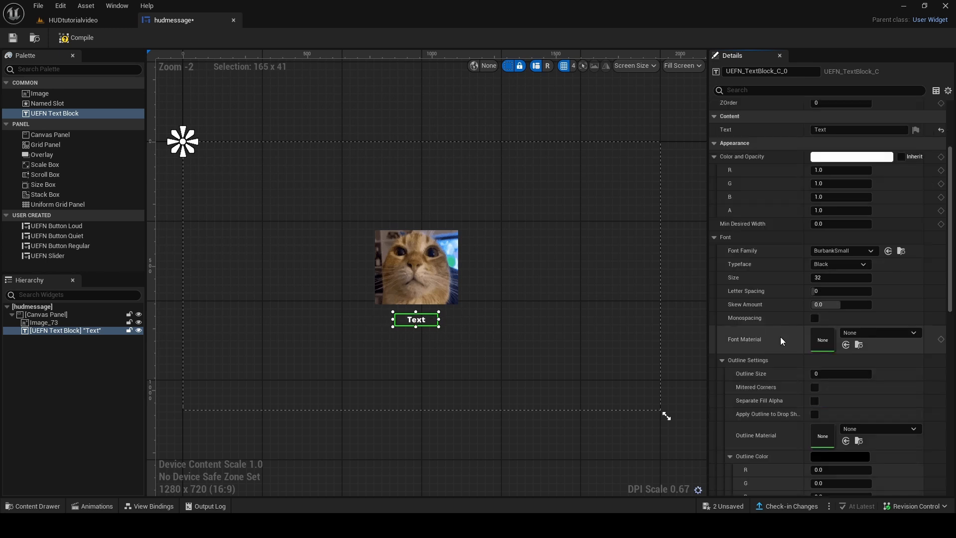
- Set the text block's font outline size to 5 and inspect the outline up close
scroll(791, 353, "down", 3)
mouse_move(817, 309)
left_mouse_down()
mouse_move(846, 309)
mouse_move(817, 309)
left_mouse_up()
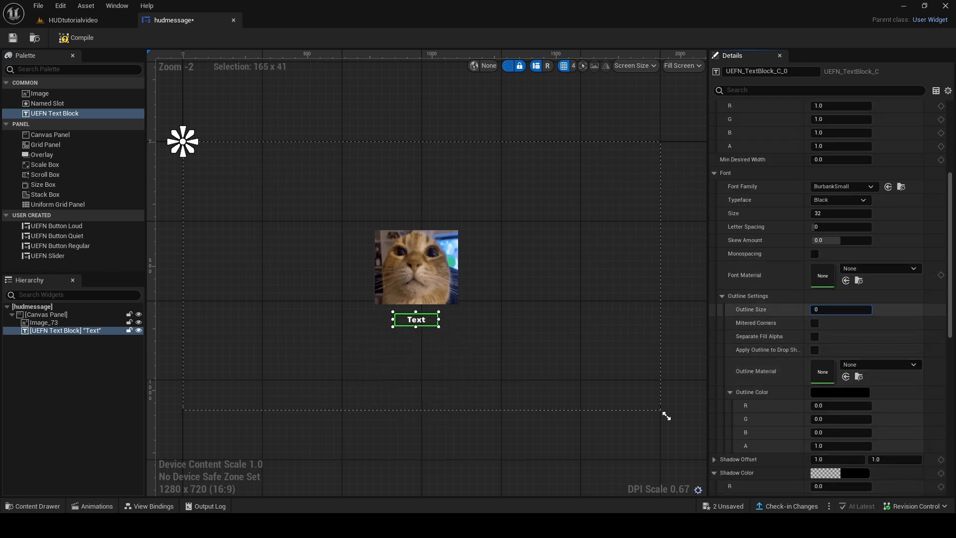
key("BackSpace")
type("5")
key("Return")
scroll(497, 308, "up", 13)
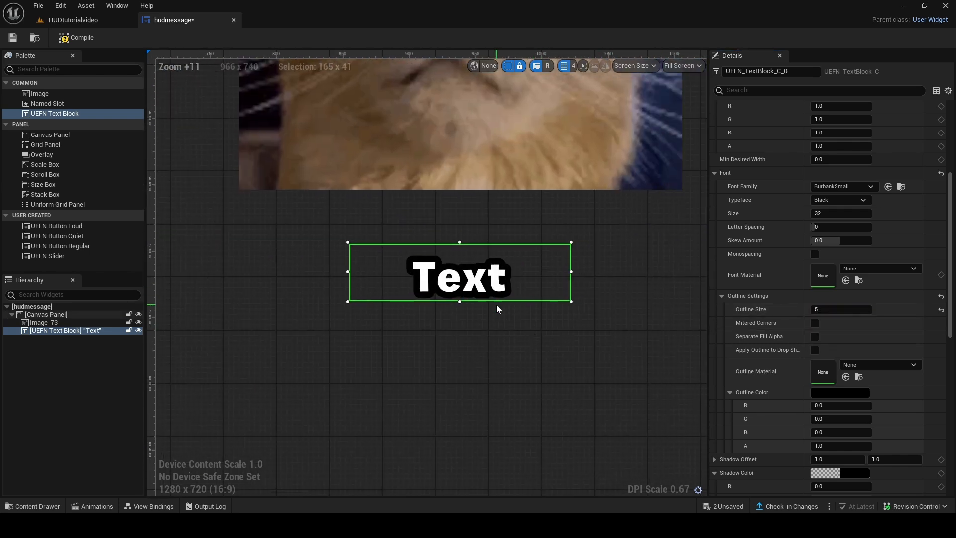
scroll(497, 308, "down", 7)
scroll(506, 311, "up", 4)
- Try a different outline color for the text block
left_click(826, 392)
left_click_drag(691, 295, 730, 333)
left_click_drag(764, 338, 766, 384)
left_click(774, 497)
scroll(410, 227, "down", 5)
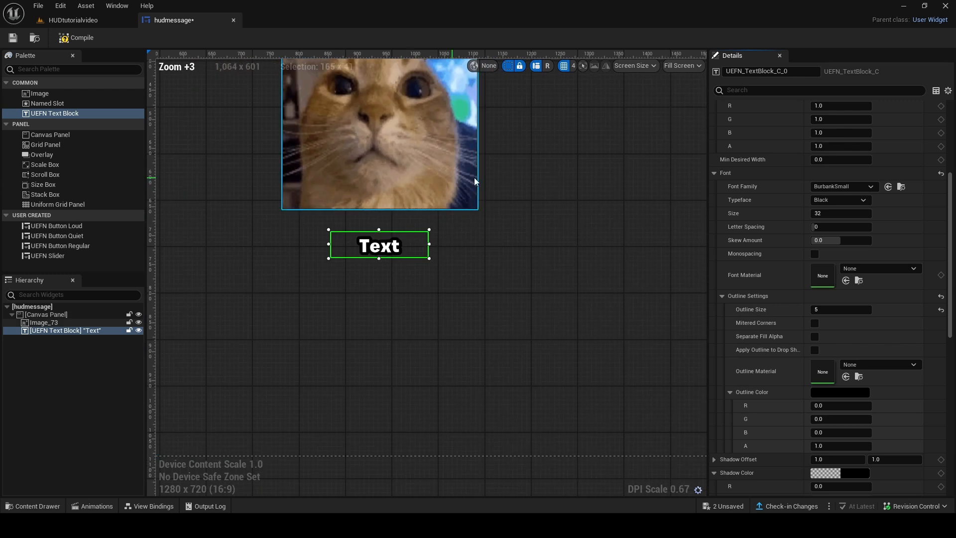
- Move the text block slightly up so it sits closer beneath the cat image, and clear the selection
right_click_drag(475, 181, 569, 278)
scroll(578, 293, "down", 3)
scroll(558, 315, "up", 3)
left_click_drag(508, 334, 510, 318)
scroll(524, 324, "down", 3)
right_click_drag(546, 320, 508, 342)
left_click(489, 286)
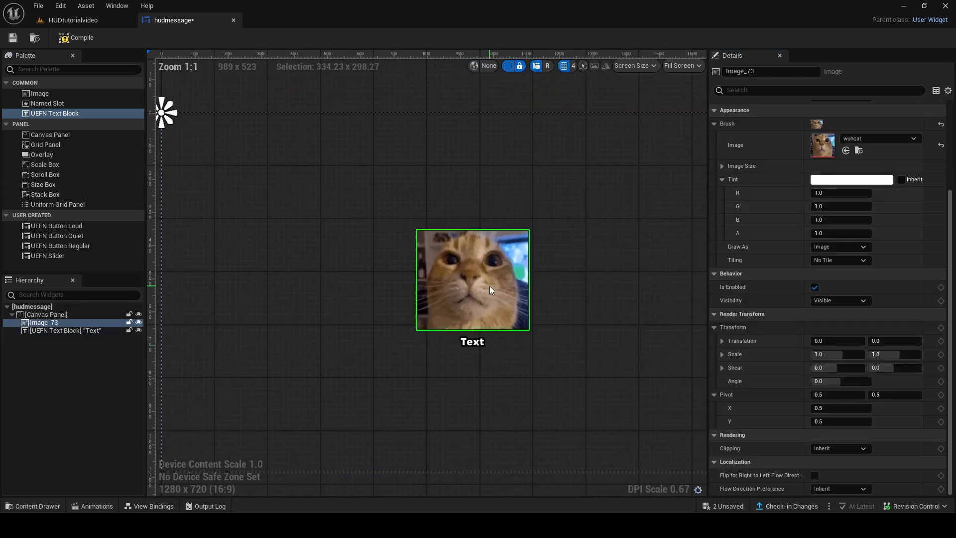
scroll(494, 279, "down", 3)
left_click(451, 359)
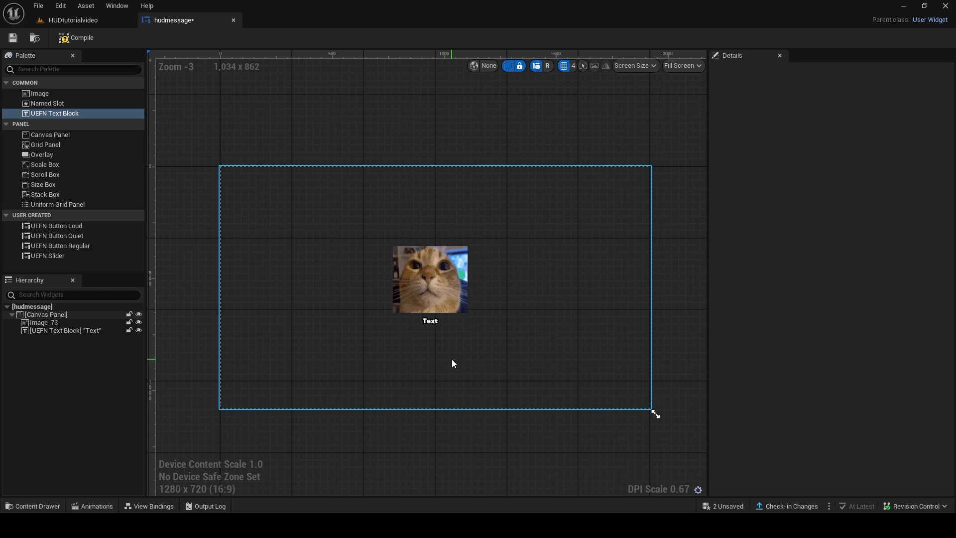
scroll(452, 359, "up", 2)
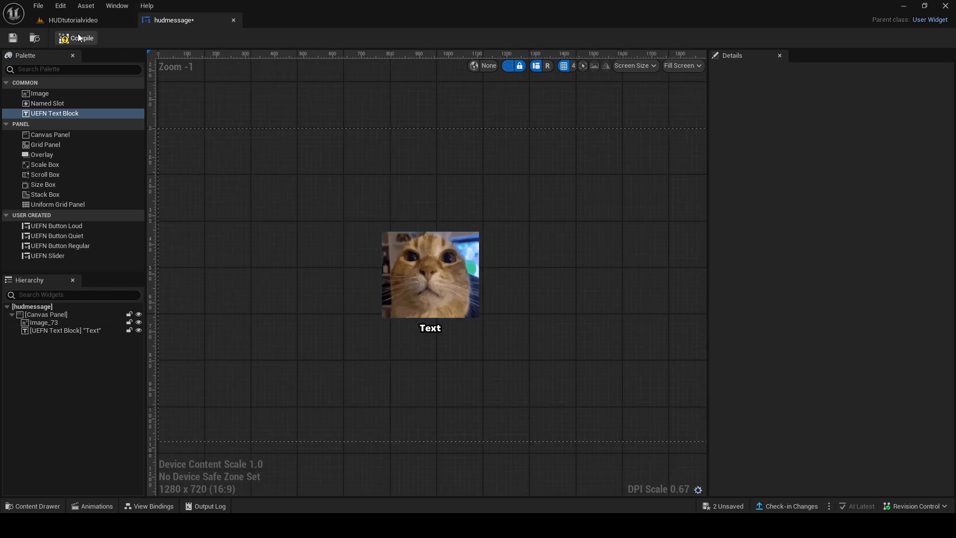
- Return to the HUDtutorialvideo level and search the Fortnite content folder for "hud message"
left_click(67, 23)
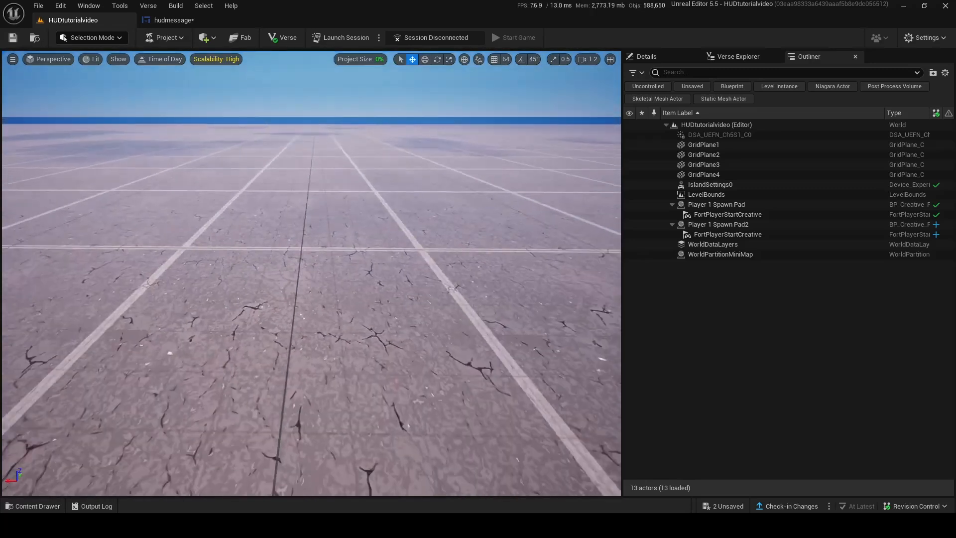
left_click(37, 505)
left_click(42, 410)
left_click(212, 363)
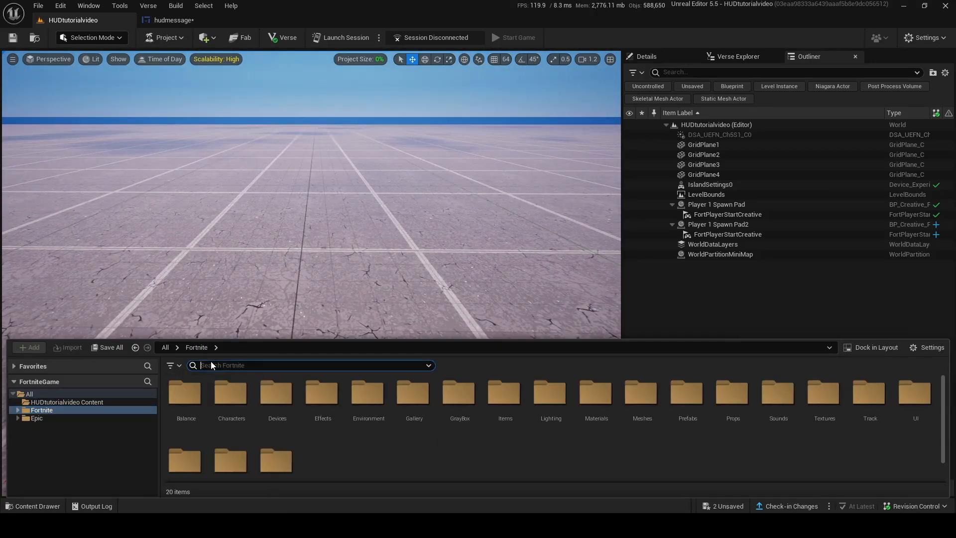
type("hud message")
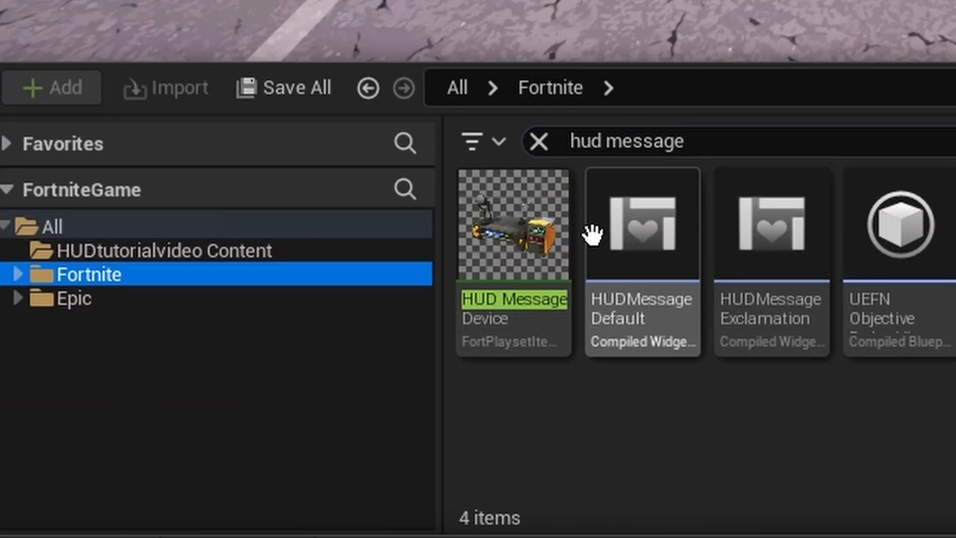
- Place a HUD Message Device on the ground in front of the player spawn pads
left_click_drag(514, 224, 310, 247)
right_click_drag(309, 246, 377, 257)
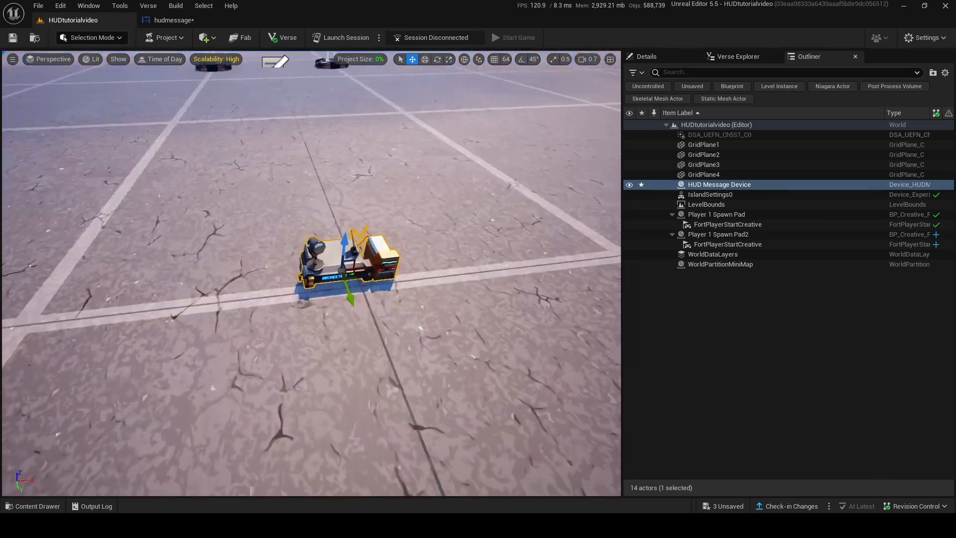
key("w")
scroll(377, 257, "down", 3)
- Assign the custom hudmessage widget as the HUD Widget of the HUD Message Device
left_click(192, 21)
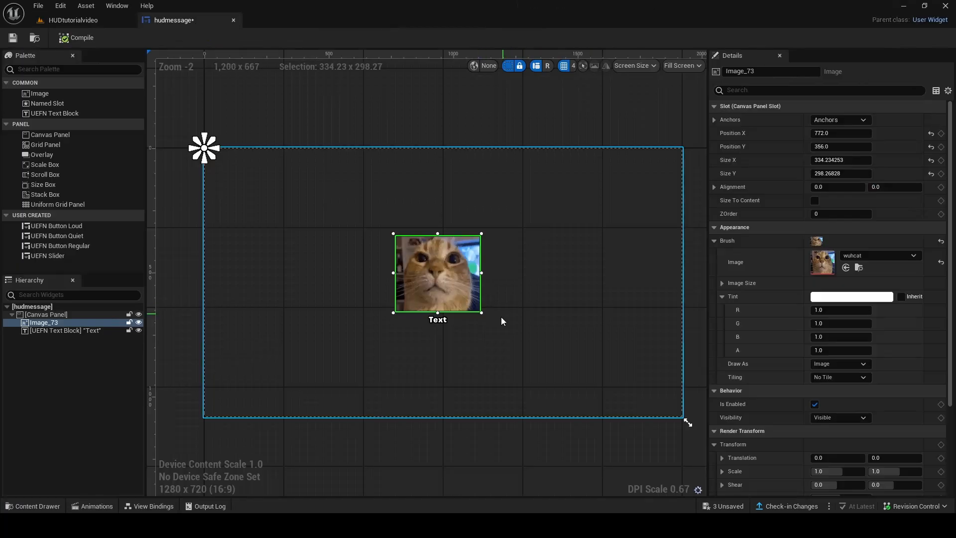
left_click(46, 23)
left_click(644, 56)
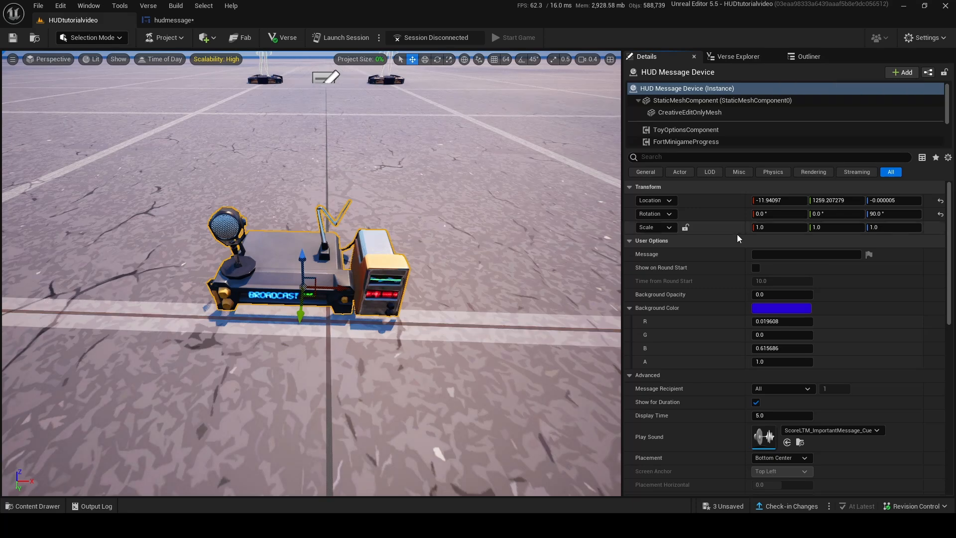
scroll(751, 253, "down", 10)
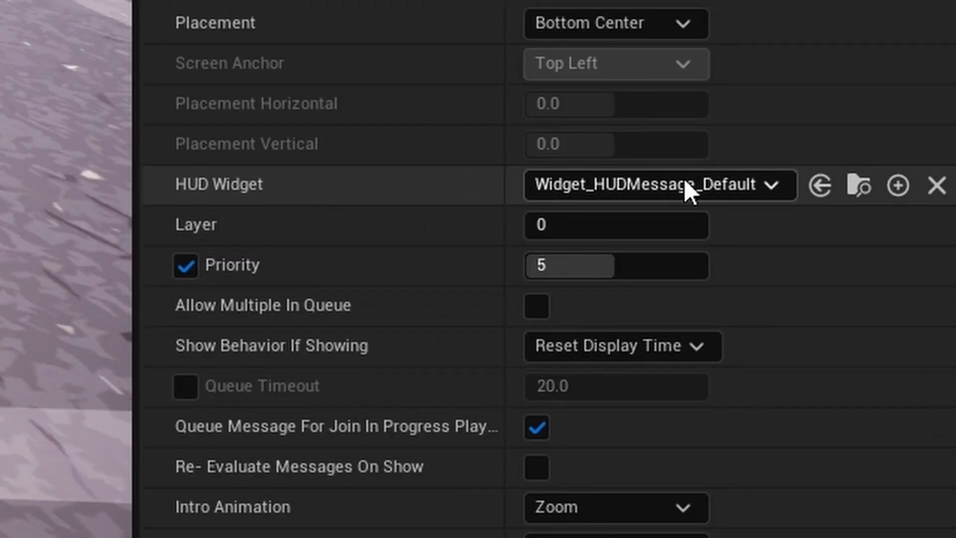
left_click(729, 186)
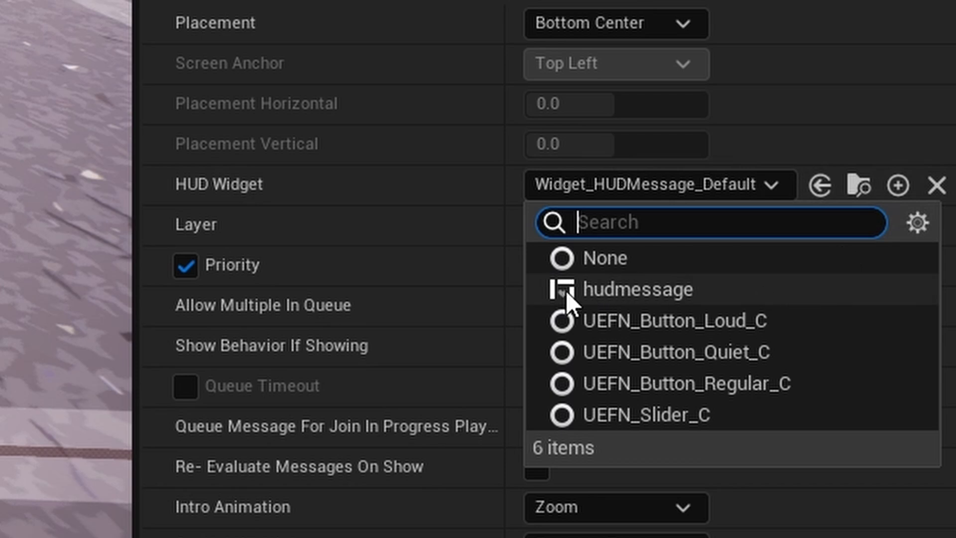
left_click(727, 290)
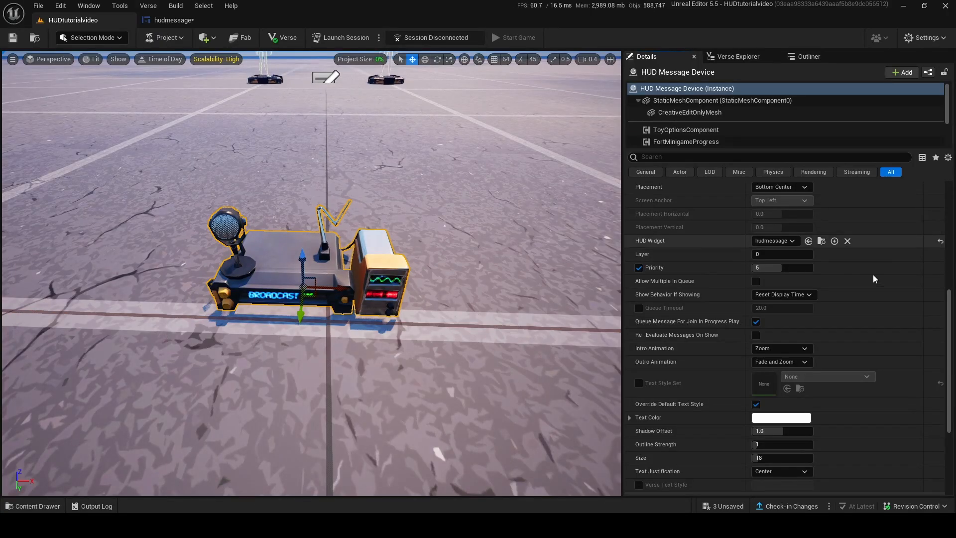
- Try a placeholder text as the device's message and clear the field again
scroll(876, 289, "up", 8)
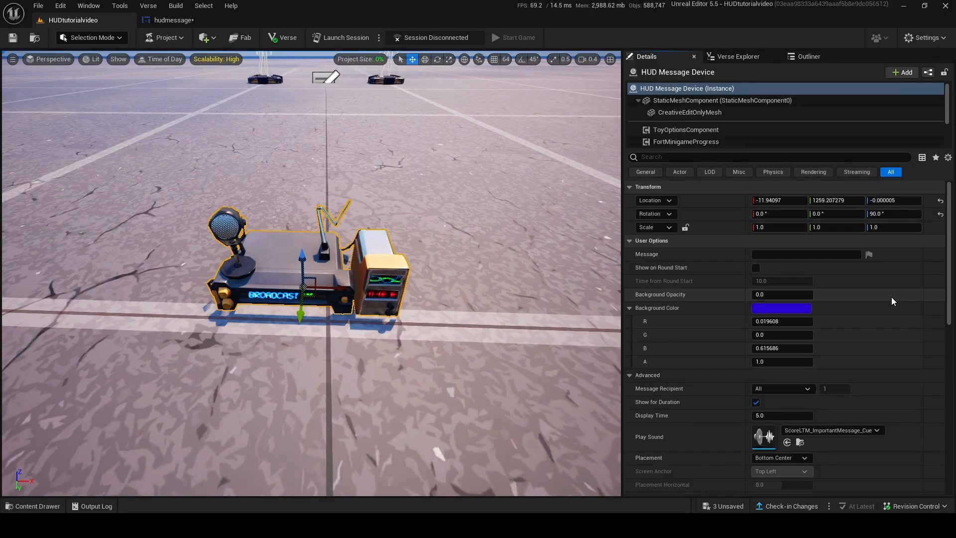
left_click(766, 253)
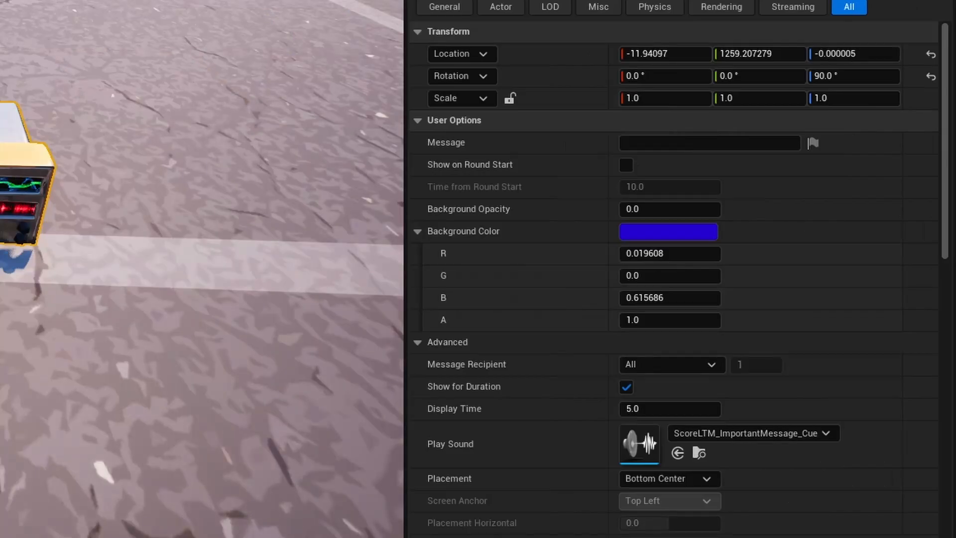
type("adawddwad")
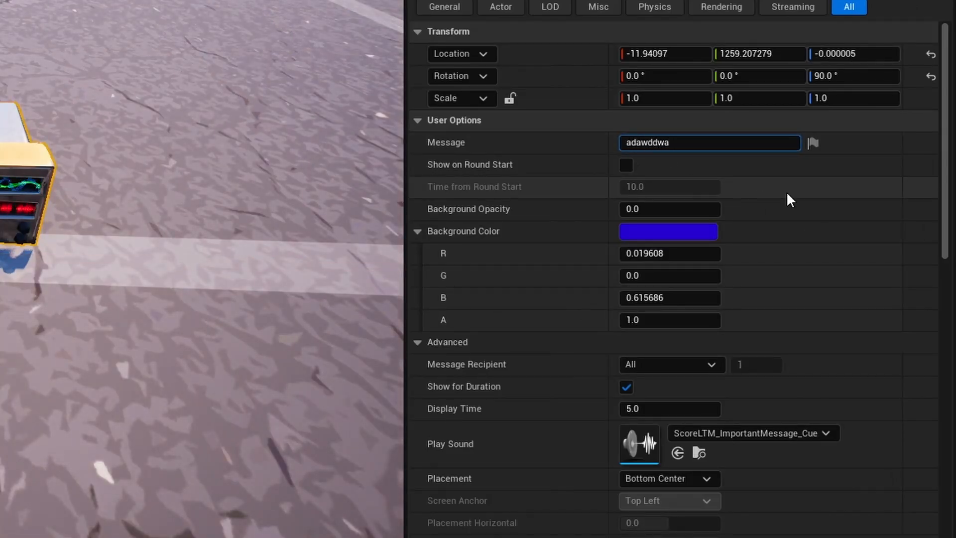
key("BackSpace")
key("BackSpace")
key("BackSpace")
key("BackSpace")
key("BackSpace")
key("BackSpace")
key("BackSpace")
key("BackSpace")
key("BackSpace")
key("Return")
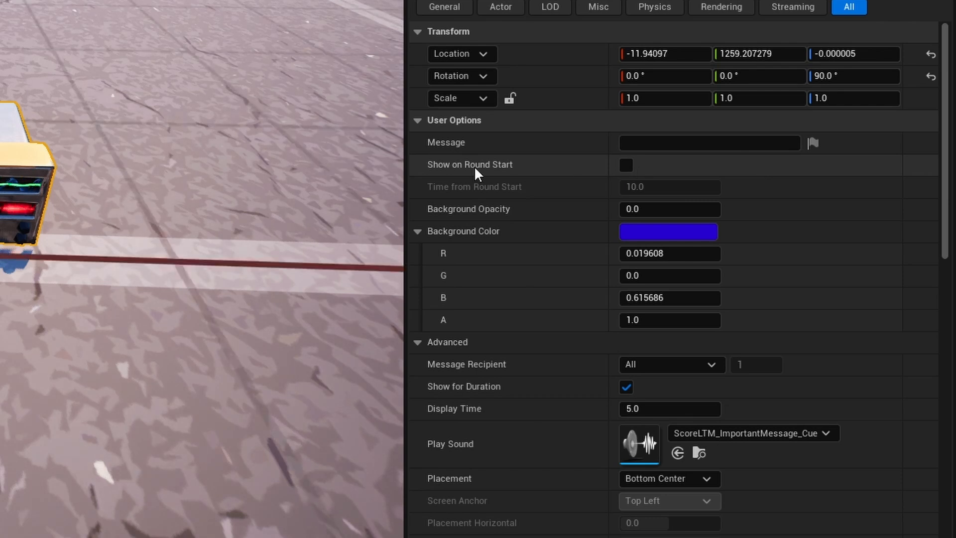
- Enable Show on Round Start with a Time from Round Start of 0.0, and check the Message Recipient options
left_click(626, 165)
left_click_drag(647, 187, 622, 186)
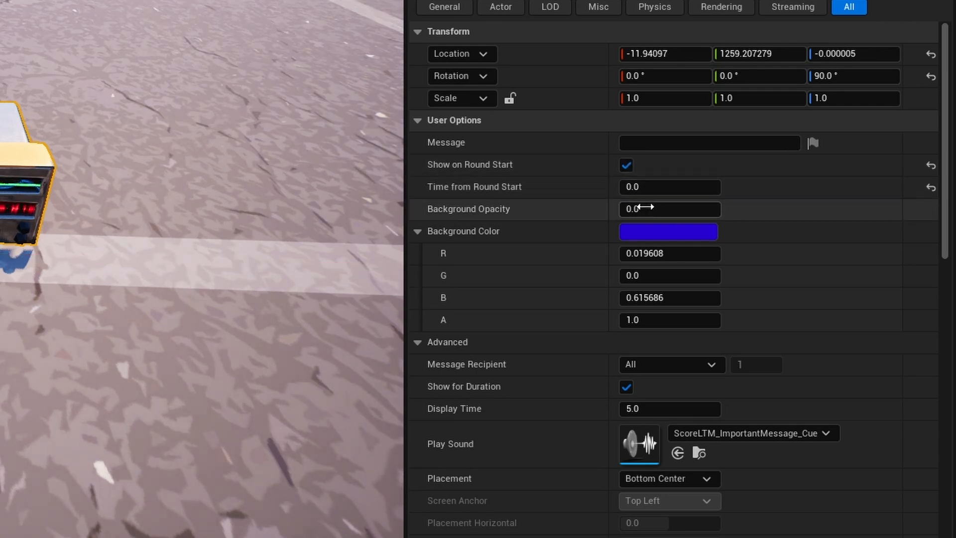
scroll(707, 208, "down", 3)
scroll(602, 109, "down", 1)
scroll(576, 162, "down", 3)
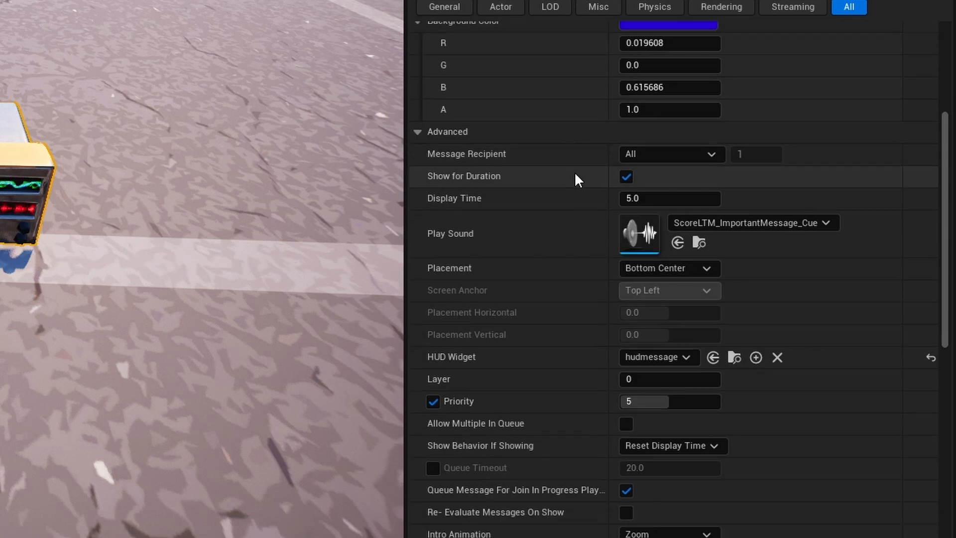
left_click(671, 154)
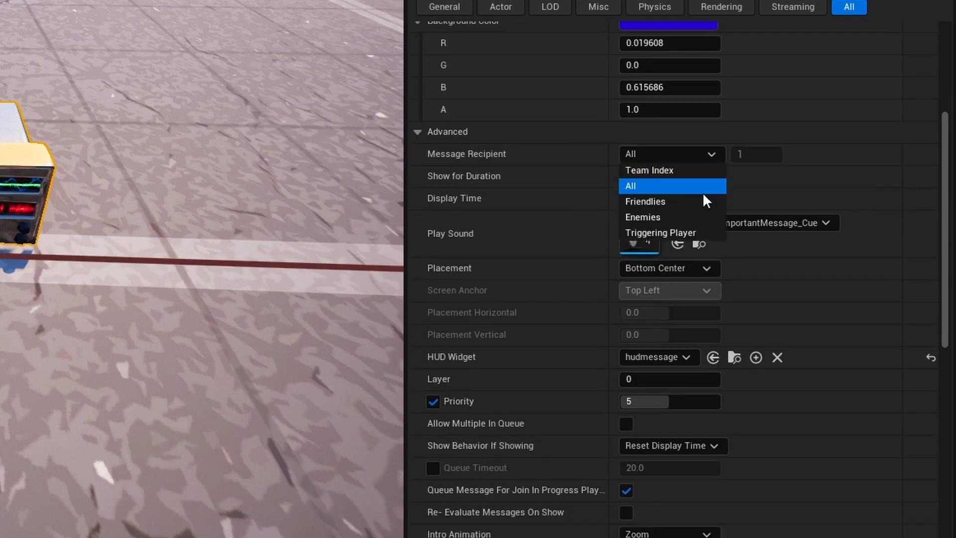
left_click(397, 169)
- Set the device's Display Time to 2.0 and turn off Show for Duration
left_click(661, 198)
key("BackSpace")
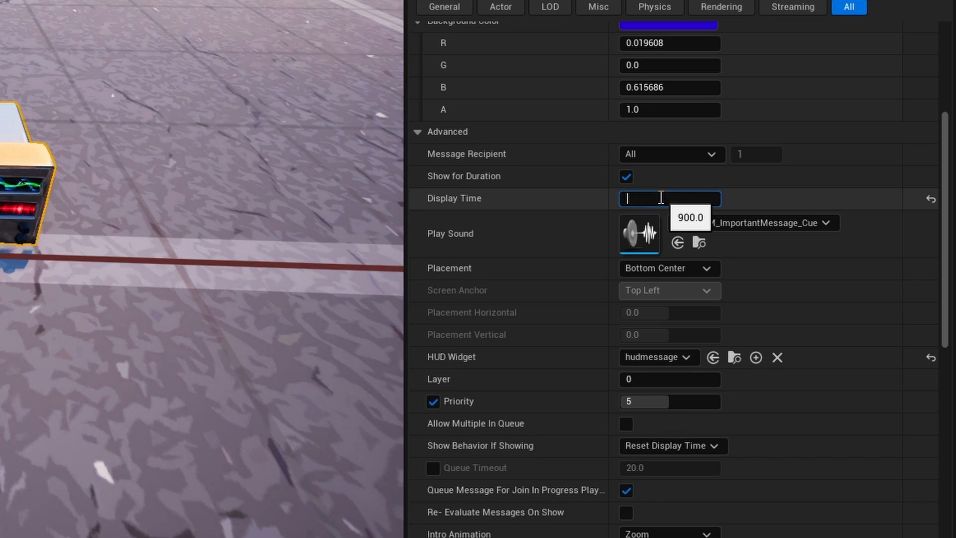
type("2")
key("Return")
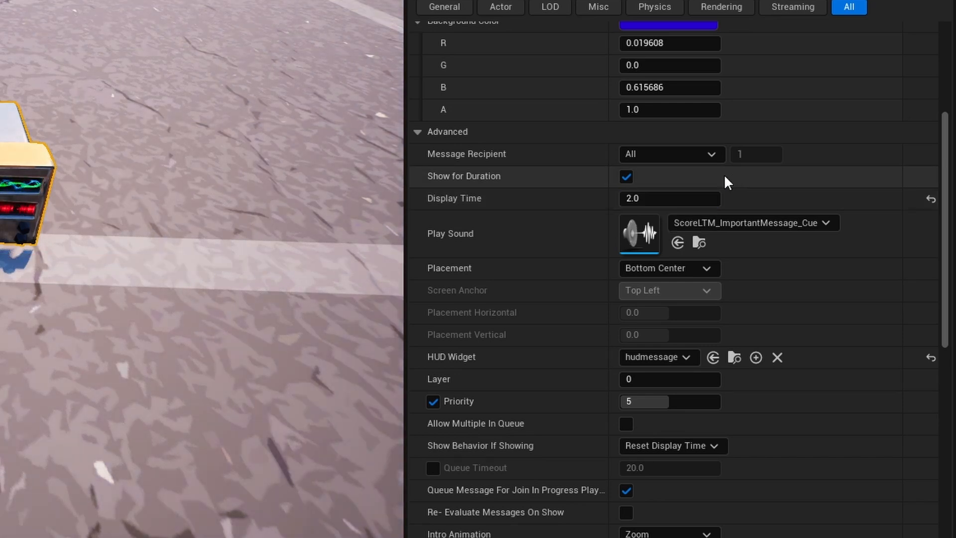
left_click(626, 176)
- Preview some ActionTrigger sound cues for the device's Play Sound option and clear its sound to None
scroll(648, 180, "down", 3)
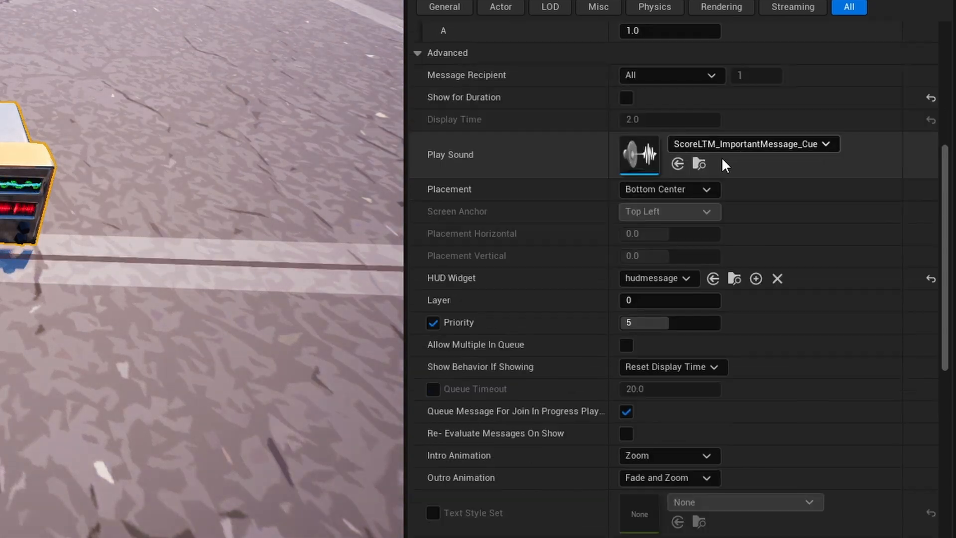
left_click(739, 145)
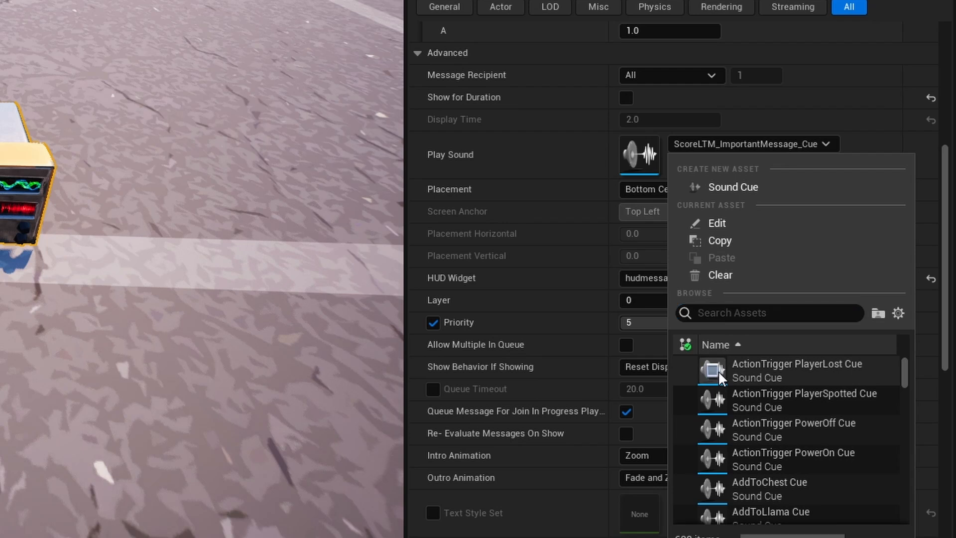
left_click(718, 395)
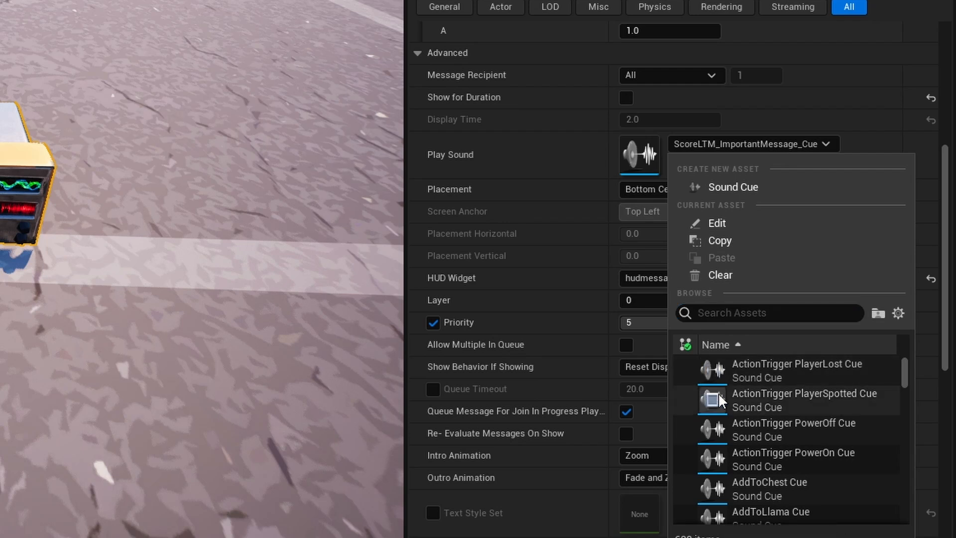
left_click(712, 427)
left_click(713, 427)
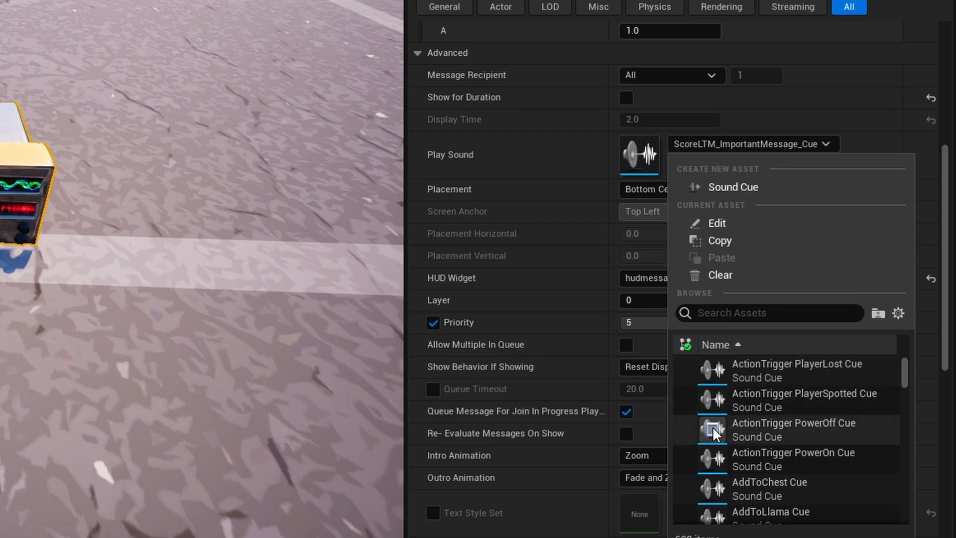
left_click(811, 455)
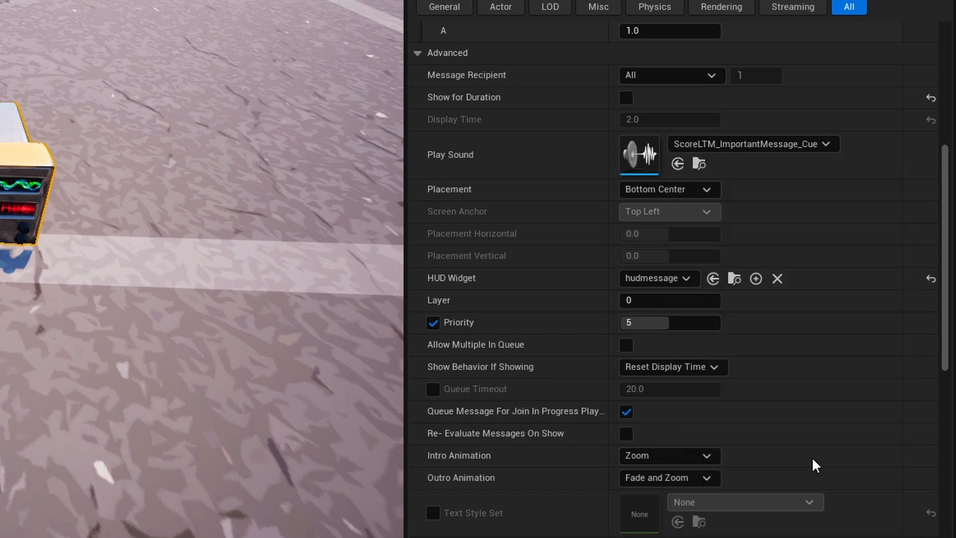
left_click(746, 144)
left_click(731, 275)
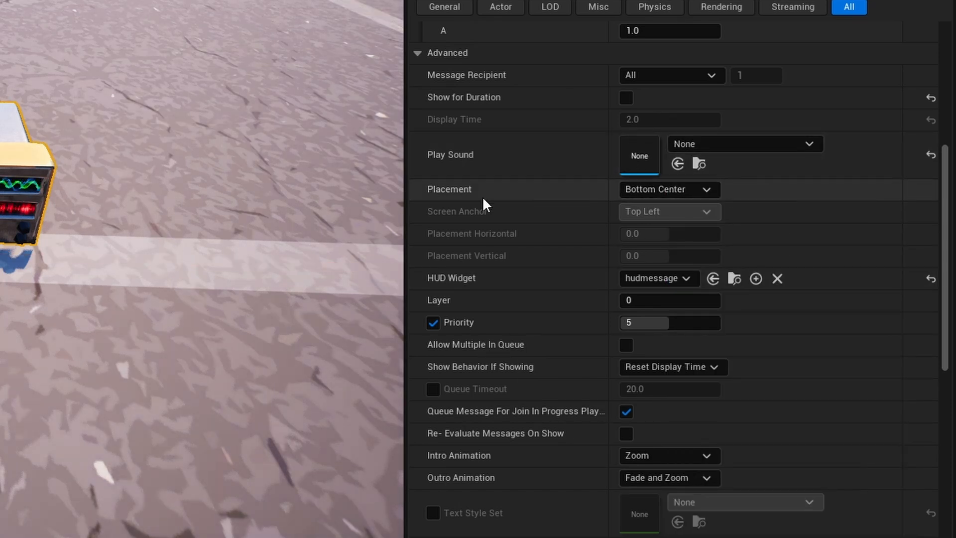
- Set the message device's Layer to 3 and its Priority to 0
left_click(622, 190)
left_click(666, 190)
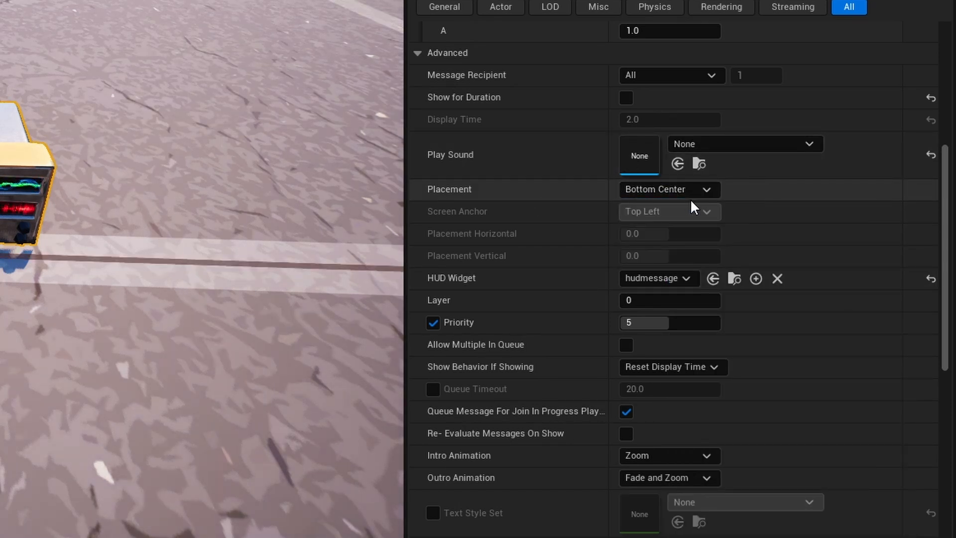
scroll(774, 234, "down", 5)
type("4")
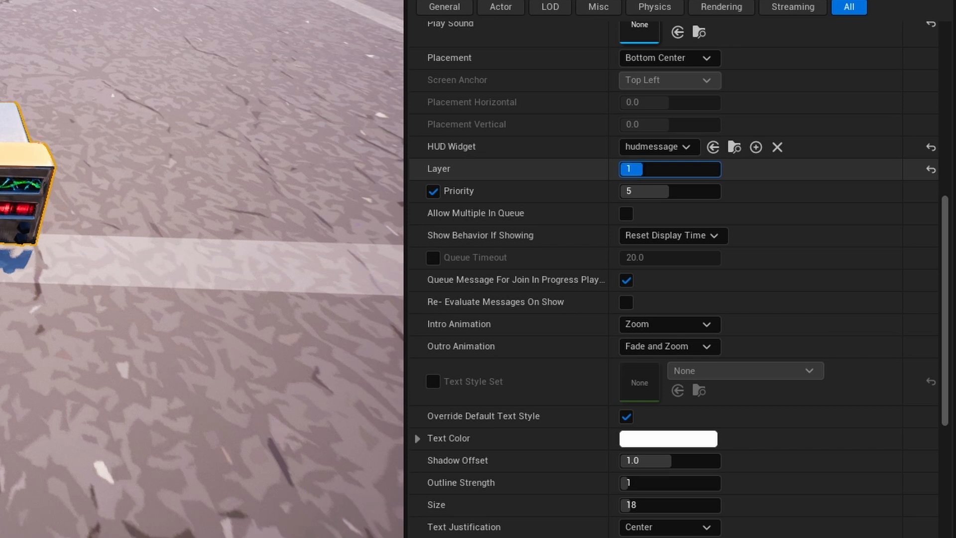
key("Return")
mouse_move(718, 168)
left_mouse_down()
mouse_move(620, 168)
mouse_move(719, 169)
left_mouse_up()
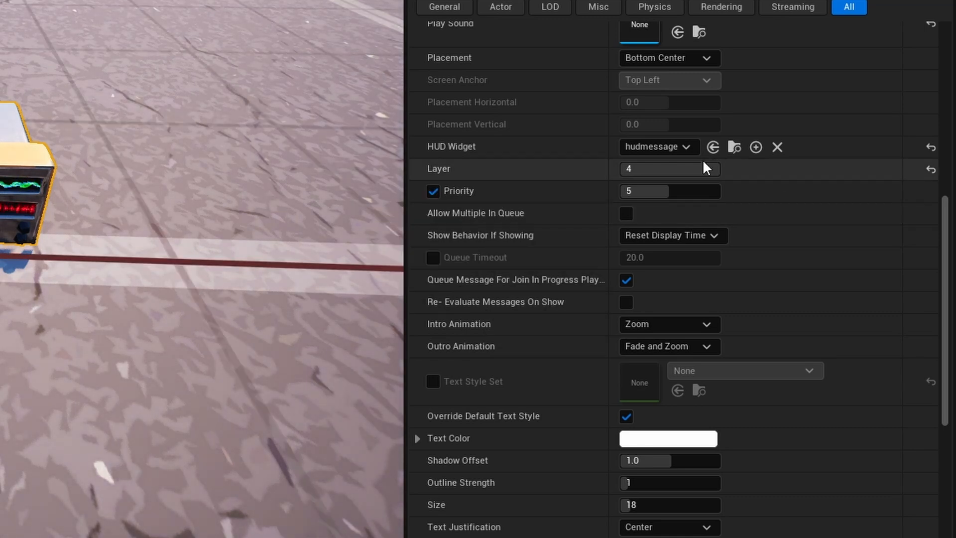
left_click_drag(701, 169, 620, 169)
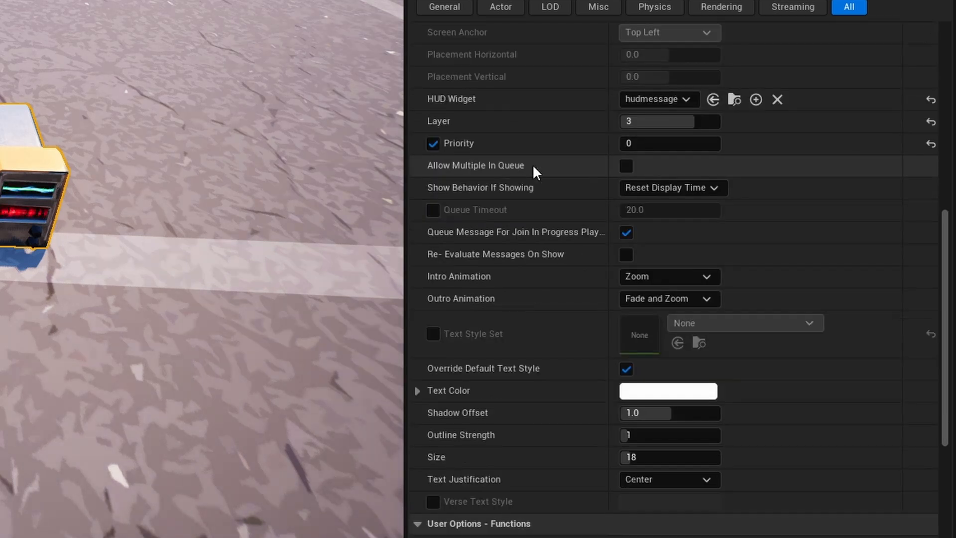
- Try the Ignore behavior for a message already showing and the Queue Timeout option, and restore the original queue settings
left_click(630, 166)
left_click(652, 188)
left_click(638, 235)
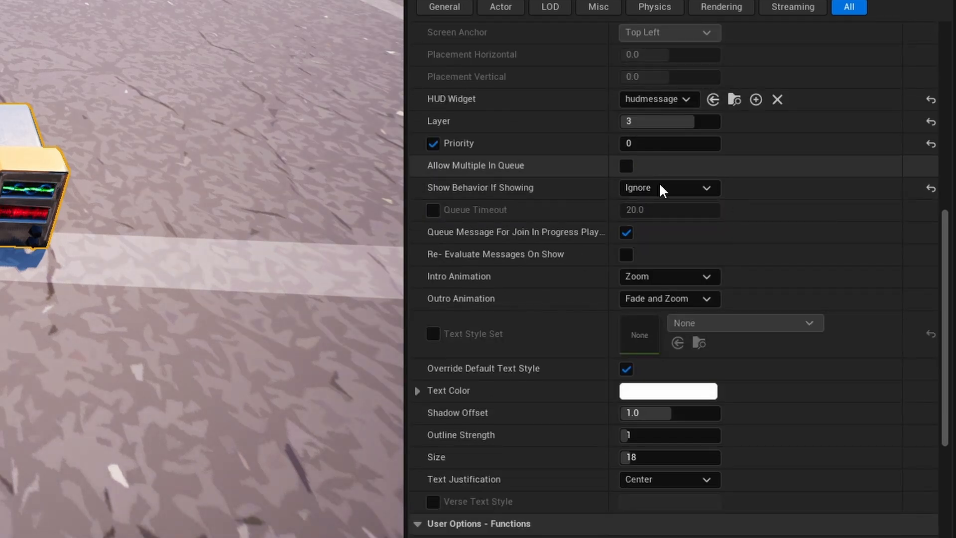
left_click(660, 187)
left_click(662, 204)
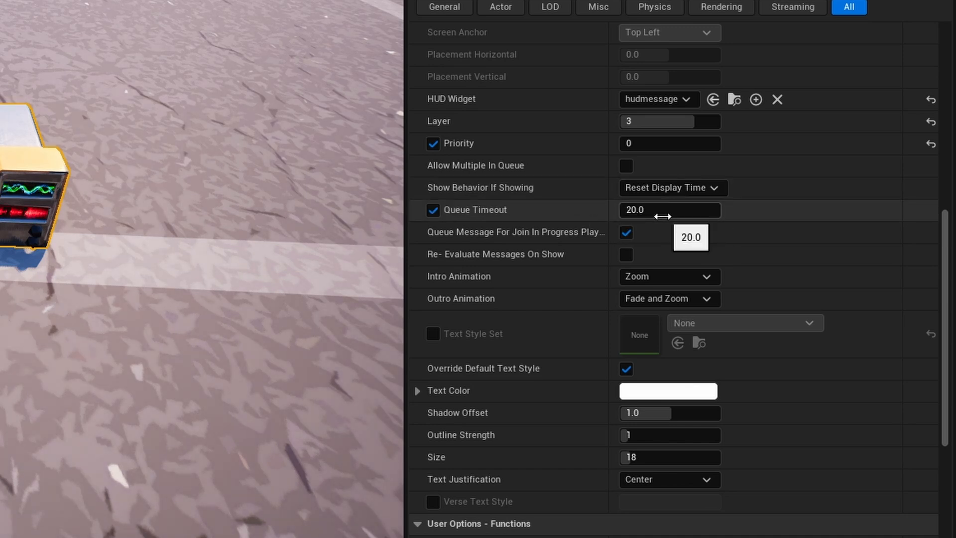
left_click(433, 210)
- Set both the Intro Animation and the Outro Animation to Slow Fade and Zoom
scroll(647, 239, "down", 1)
left_click(667, 223)
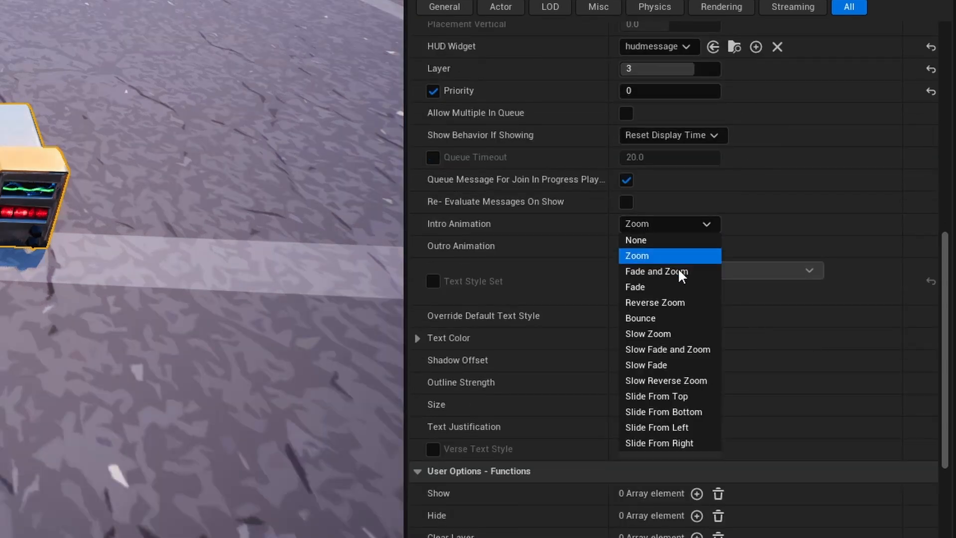
left_click(679, 349)
left_click(662, 245)
left_click(686, 371)
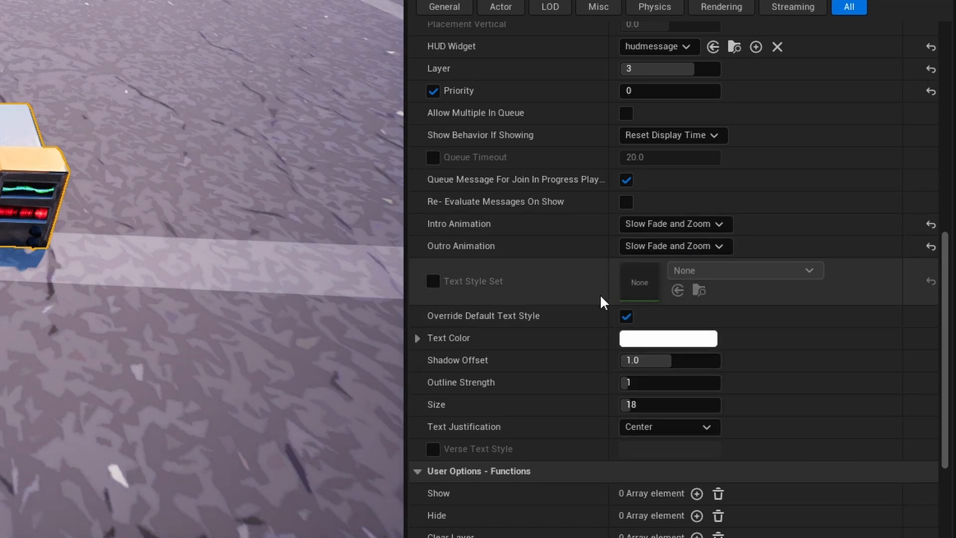
- Review the device's remaining text style and function options, and launch a session of the project
scroll(567, 216, "down", 2)
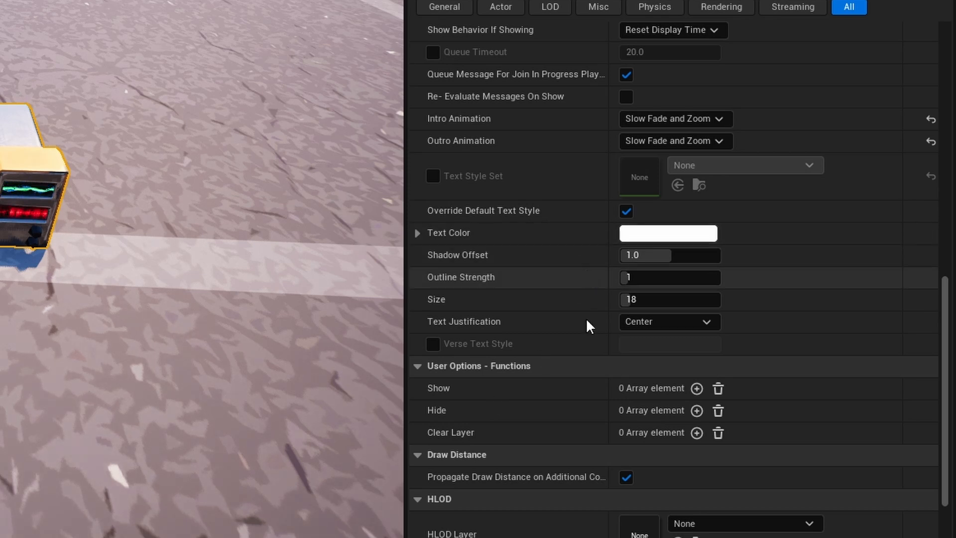
scroll(588, 325, "down", 2)
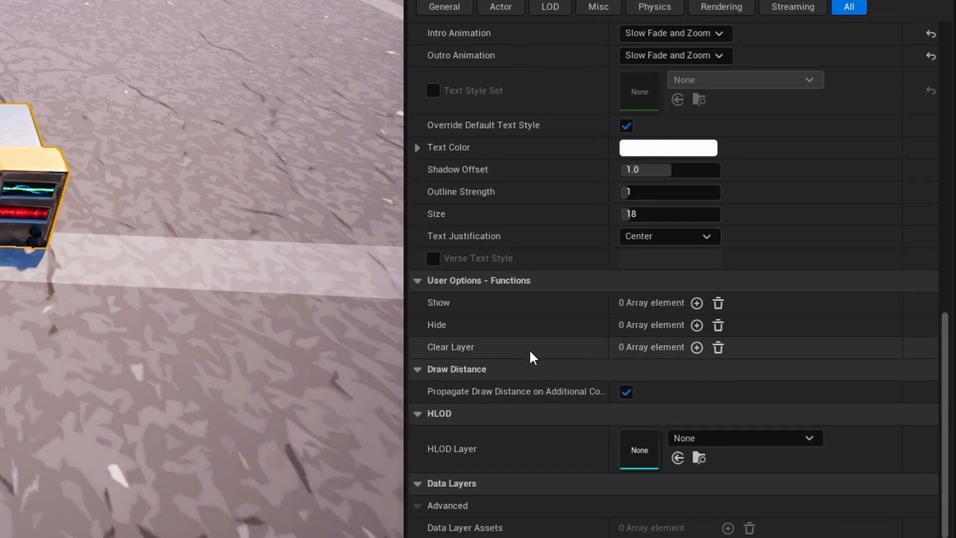
scroll(566, 337, "up", 10)
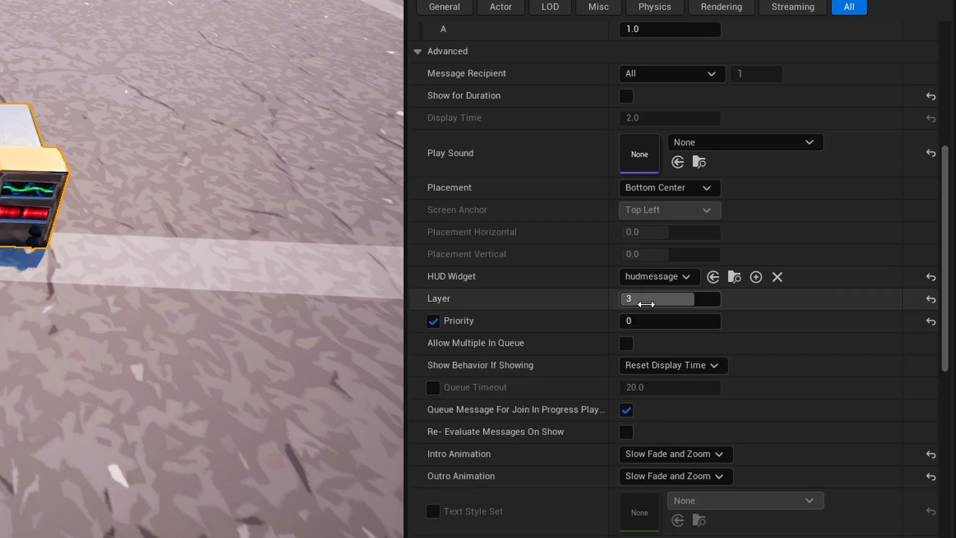
scroll(682, 315, "down", 10)
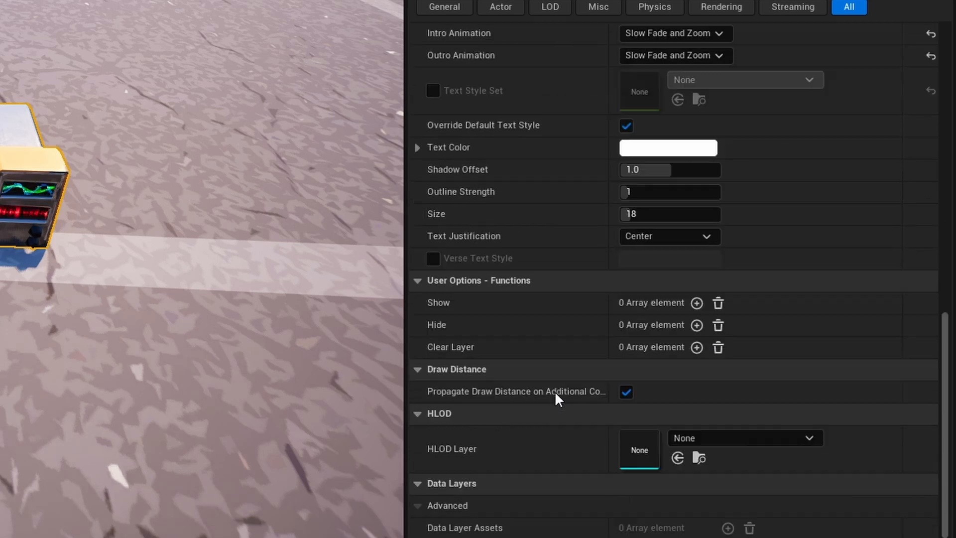
left_click(377, 39)
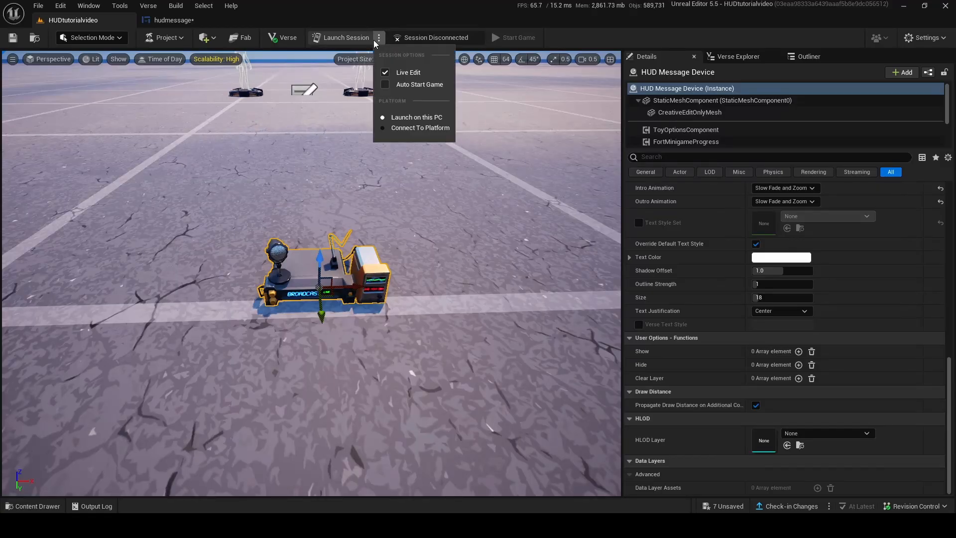
left_click(340, 38)
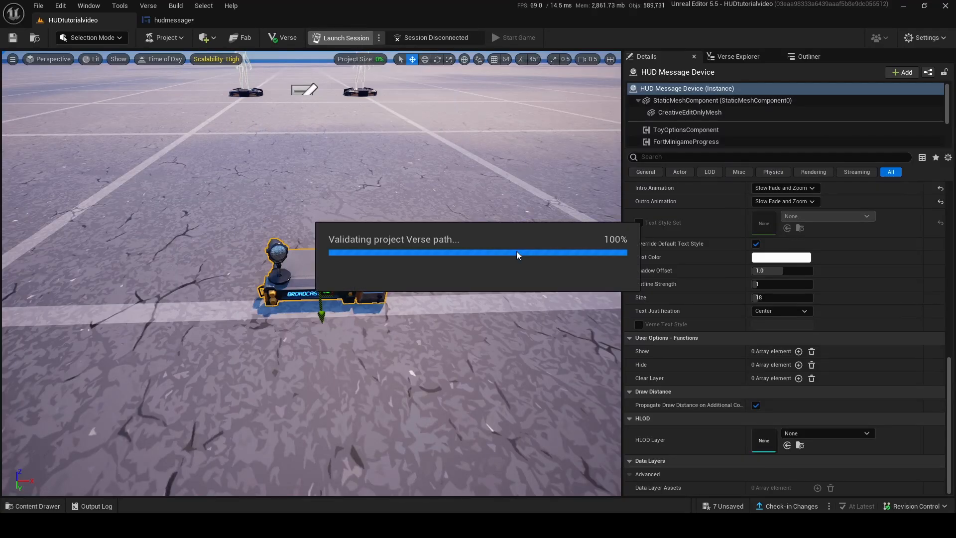
- Walk the character around in the launched session to check where the HUD message appears on screen
left_click(557, 375)
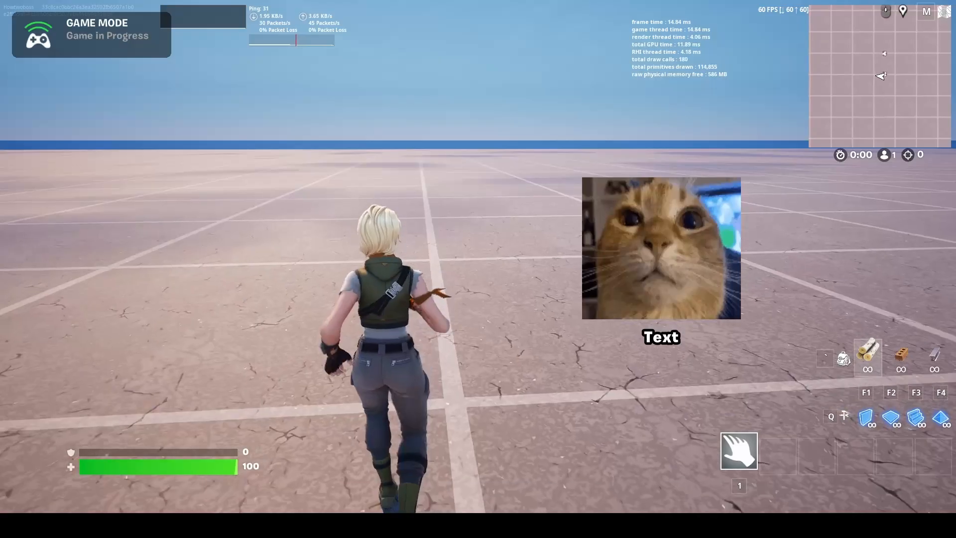
key("s")
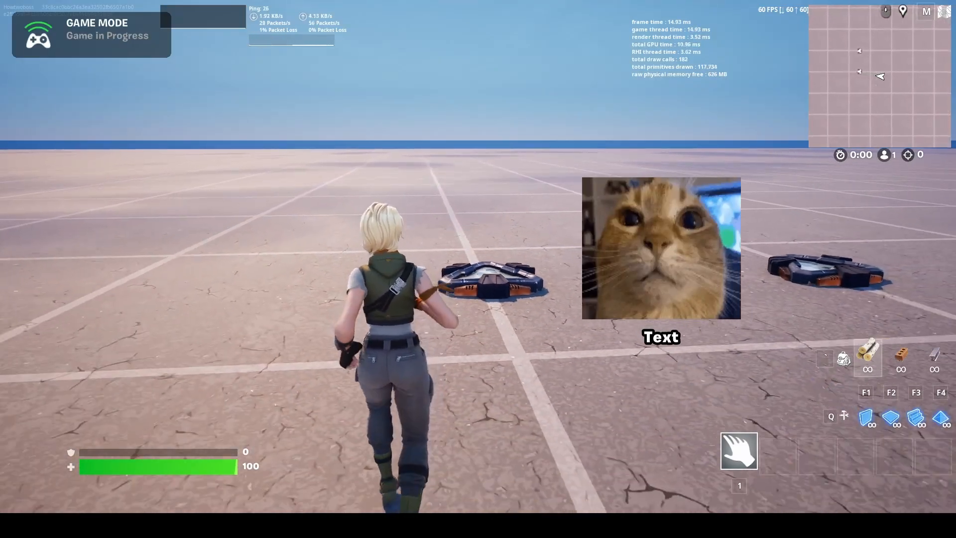
key("s")
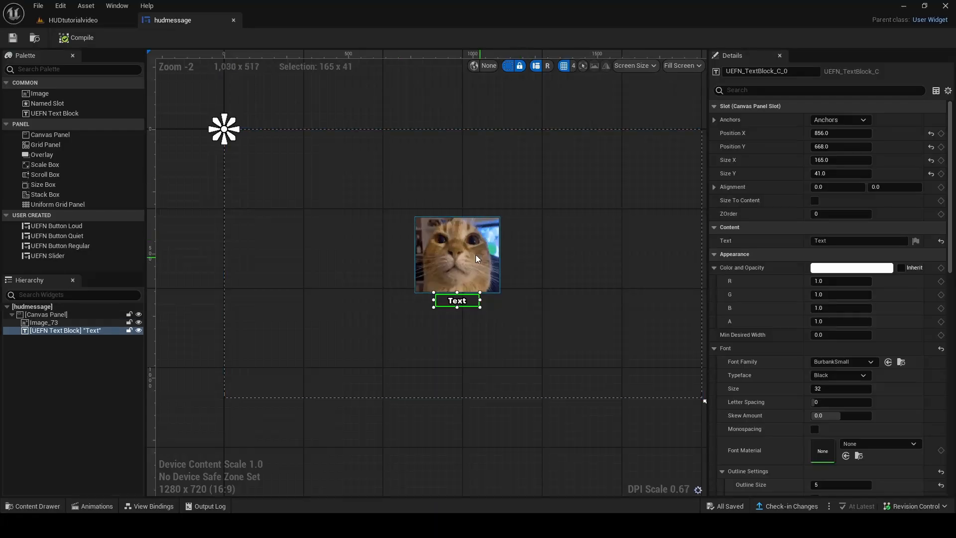
- Set the HUD Message device's Placement to Custom and its Screen Anchor to Center
scroll(476, 255, "down", 2)
scroll(493, 222, "up", 1)
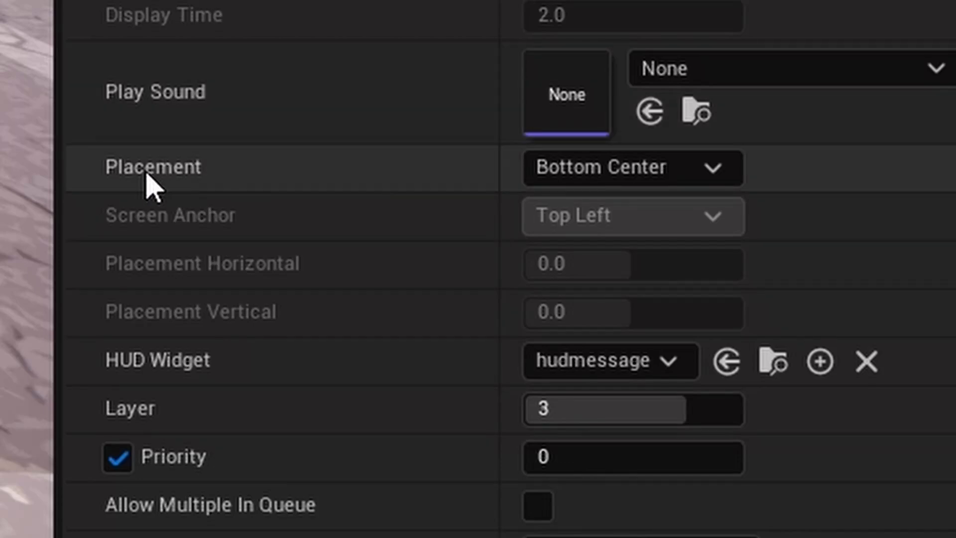
left_click(766, 354)
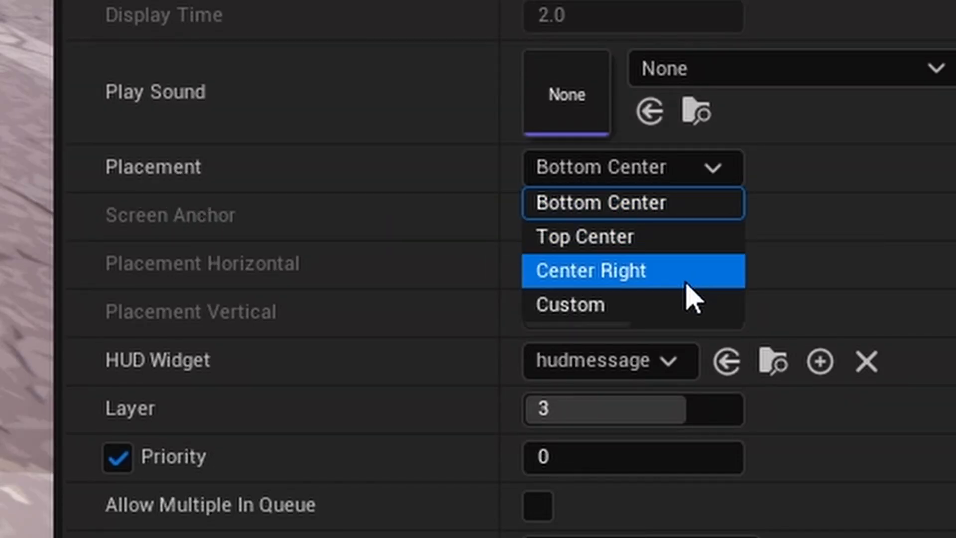
left_click(574, 312)
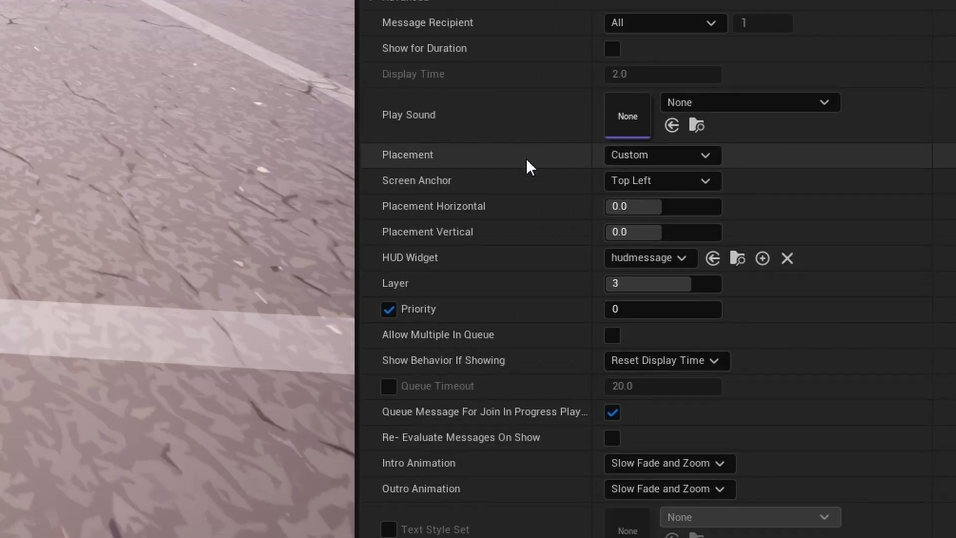
left_click(613, 186)
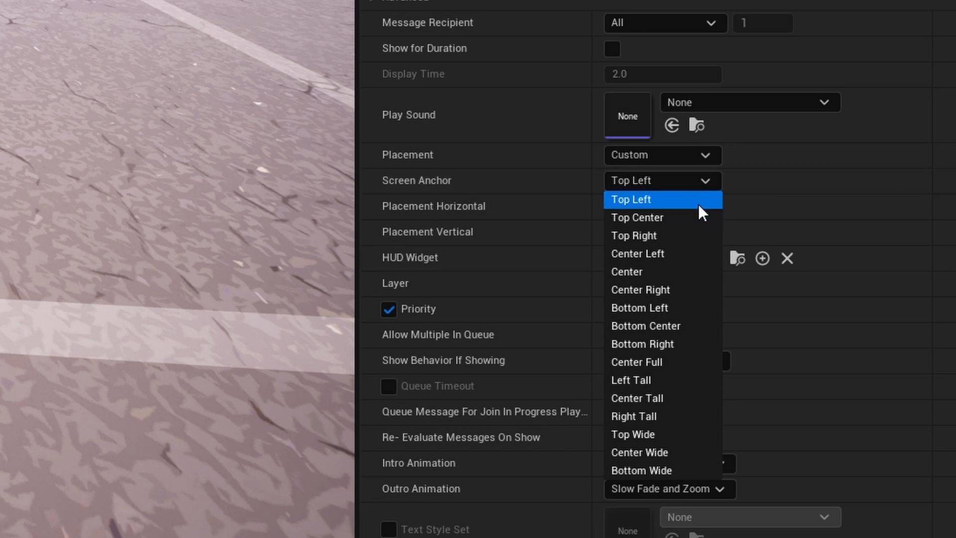
left_click(672, 273)
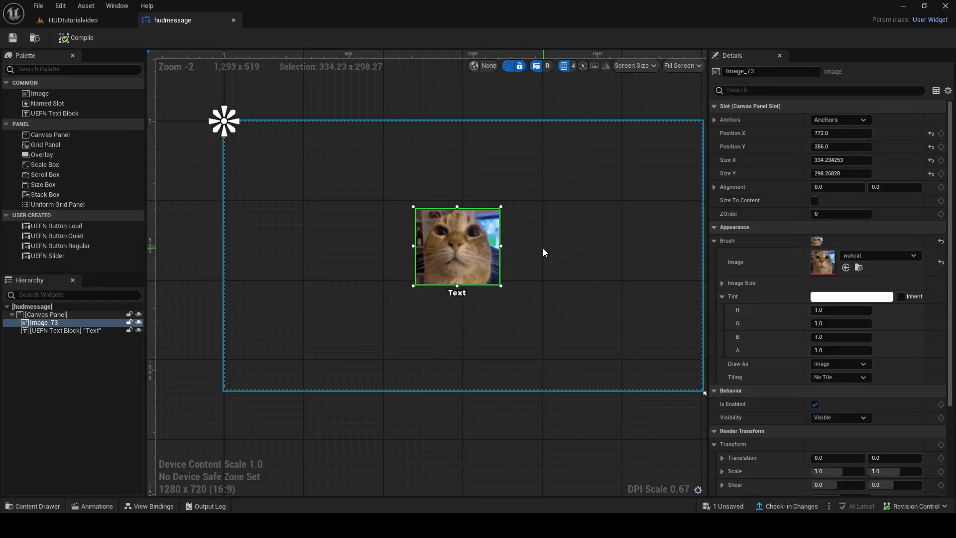
- Anchor the cat image in the hudmessage widget to the center of the canvas
right_click_drag(562, 230, 540, 254)
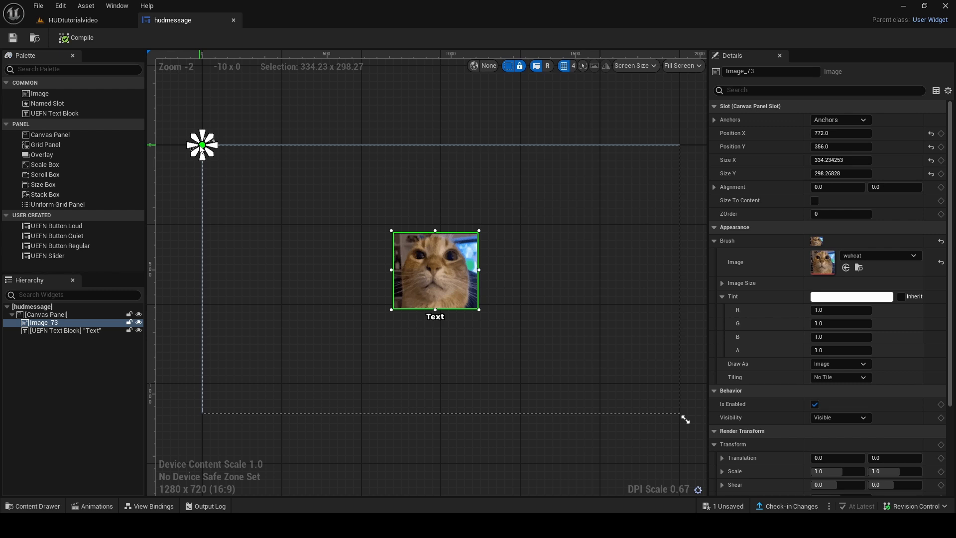
left_click_drag(202, 145, 413, 278)
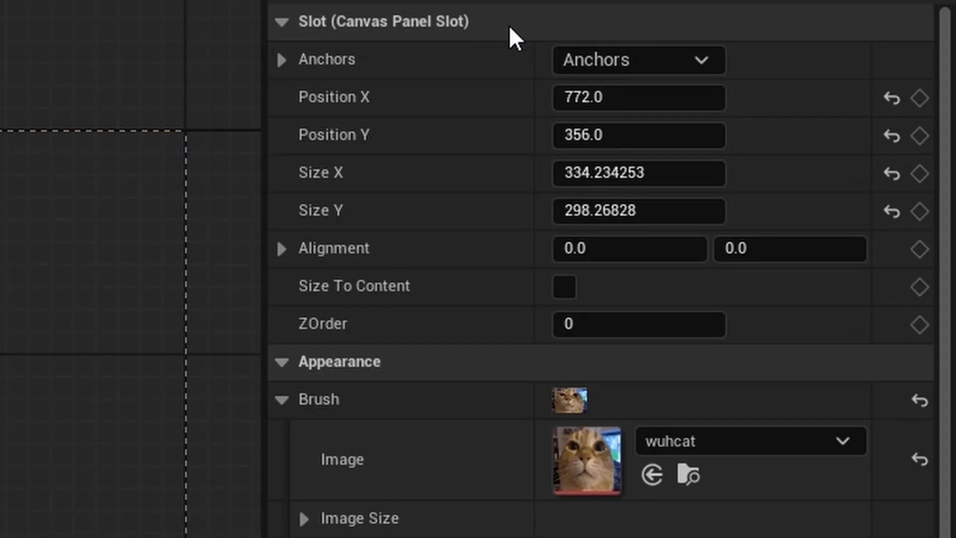
left_click(826, 120)
left_click(702, 226, "ctrl")
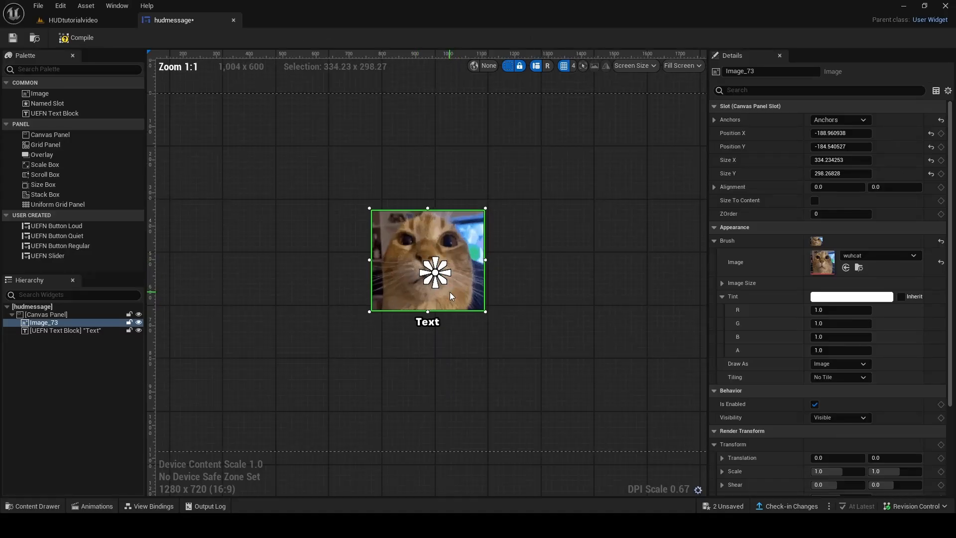
- Select the text block below the image and anchor it to the center of the canvas
scroll(451, 291, "down", 3)
left_click(426, 326)
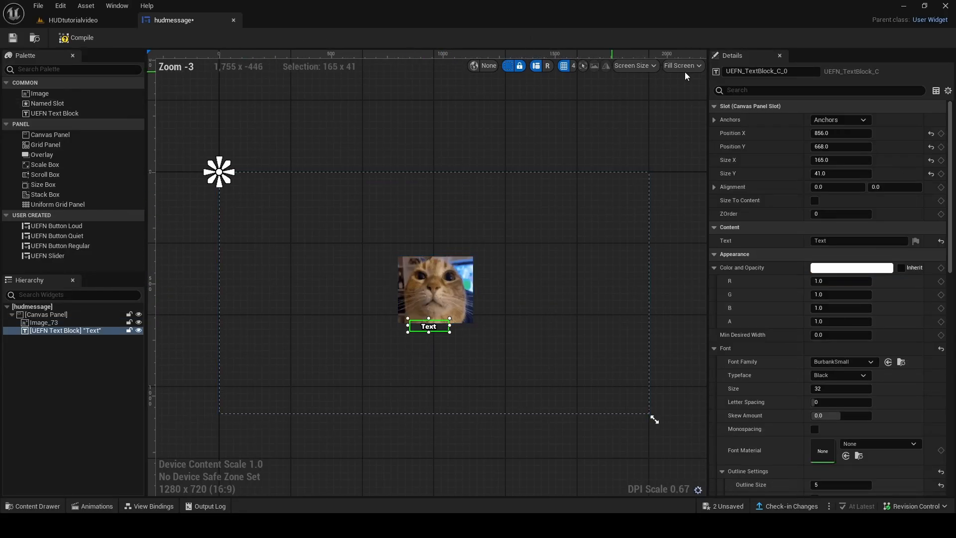
left_click(838, 120)
left_click(871, 180)
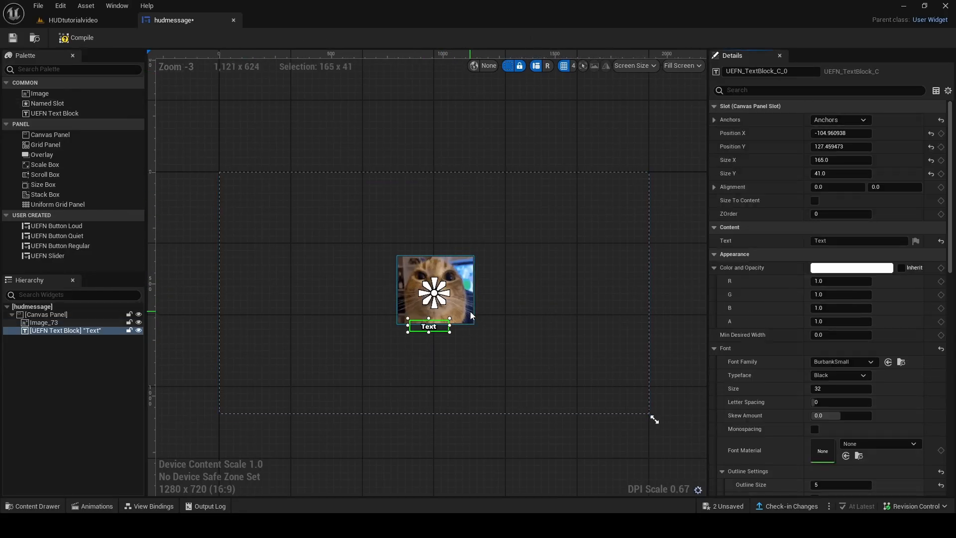
scroll(448, 313, "up", 5)
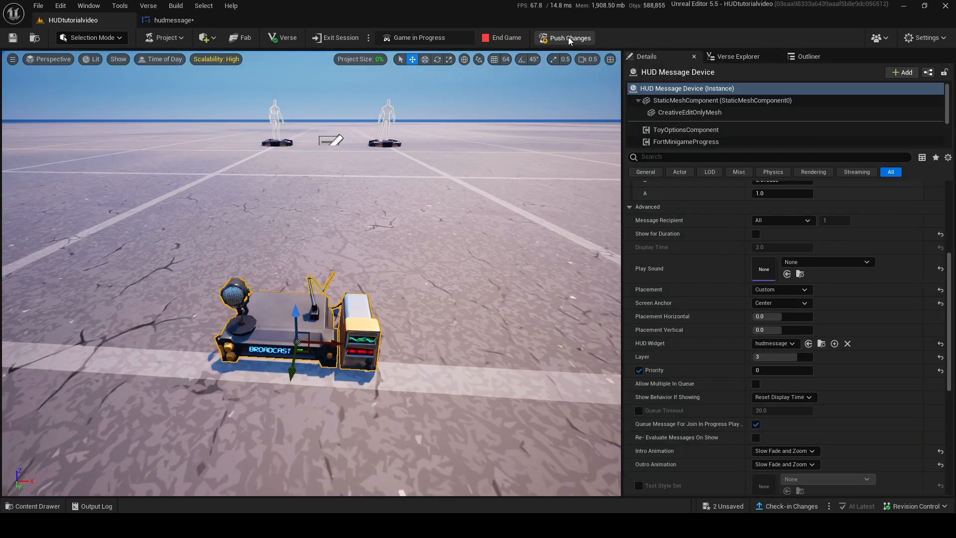
- Push the changes to the session, and lower the HUD Scale in the game UI settings to check the message's position
left_click(569, 37)
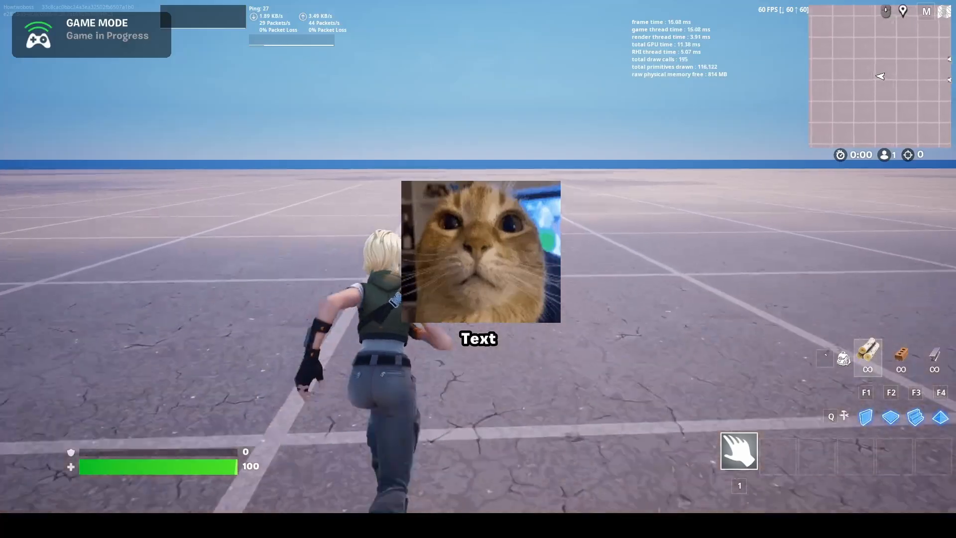
key("Escape")
left_click(669, 382)
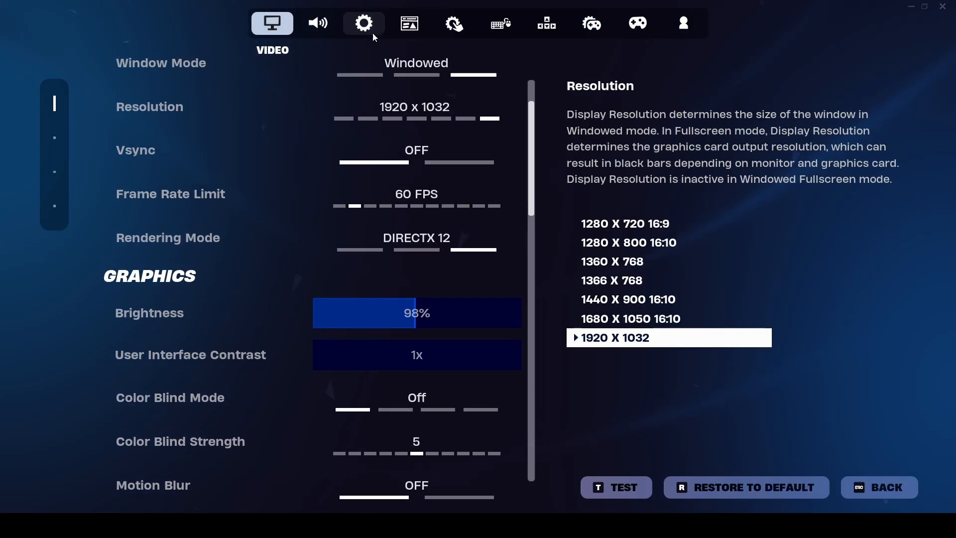
left_click(407, 26)
scroll(428, 269, "down", 2)
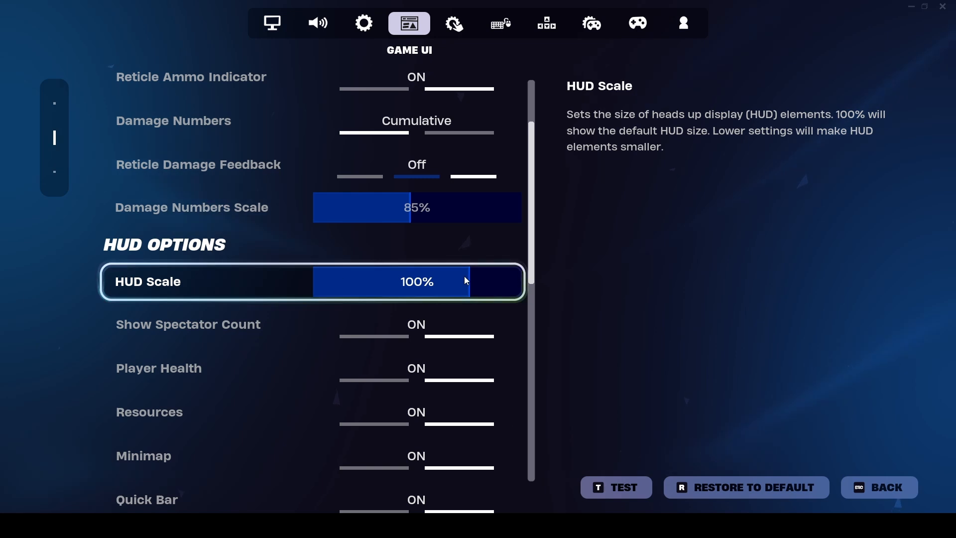
left_click(611, 486)
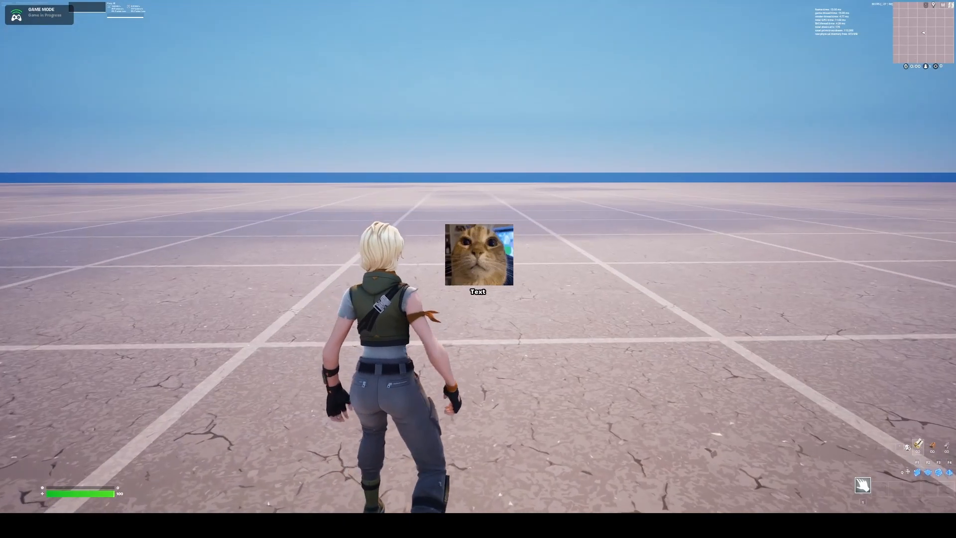
key("w")
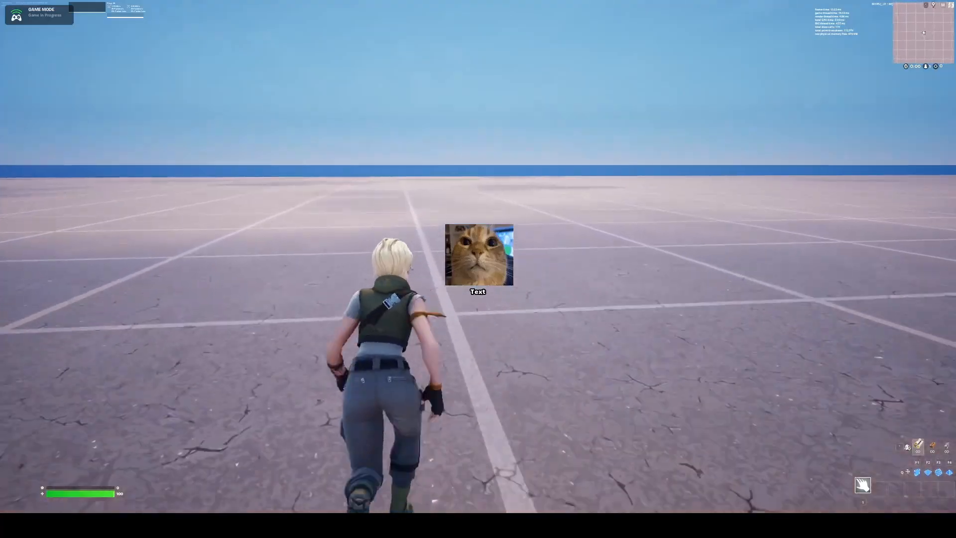
- Raise the HUD Scale to 106% in the game UI settings and check the centered message in play
key("Escape")
left_click(682, 370)
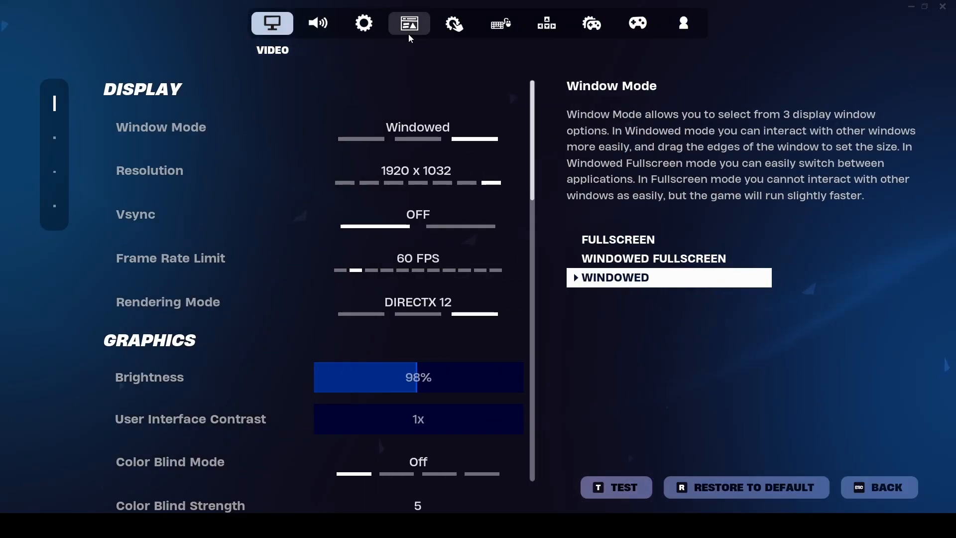
left_click(409, 30)
left_click(634, 498)
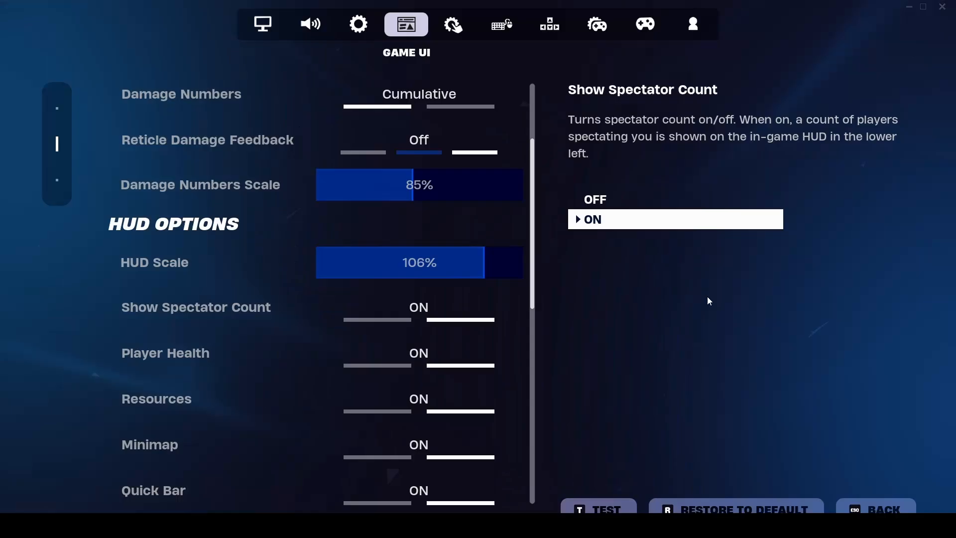
key("Escape")
key("Escape")
key("Escape")
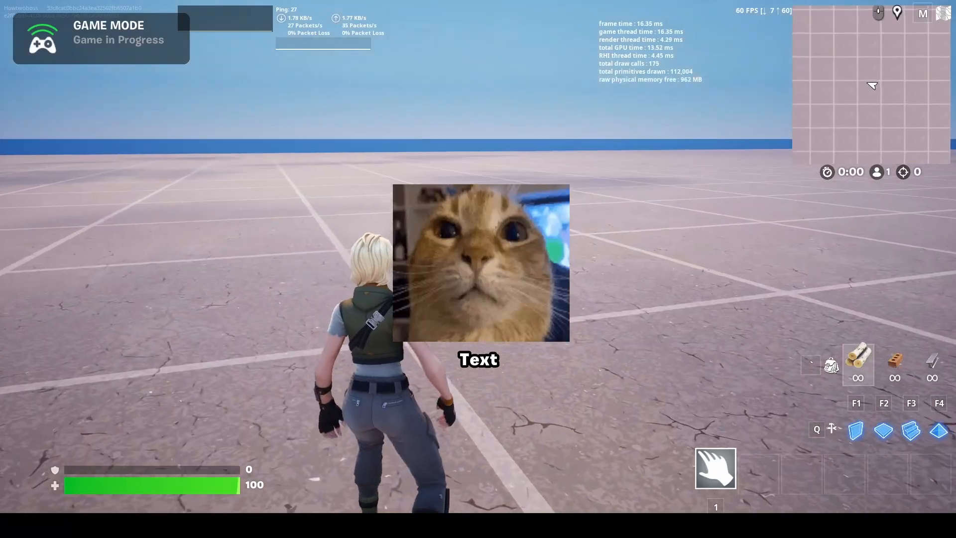
key("w")
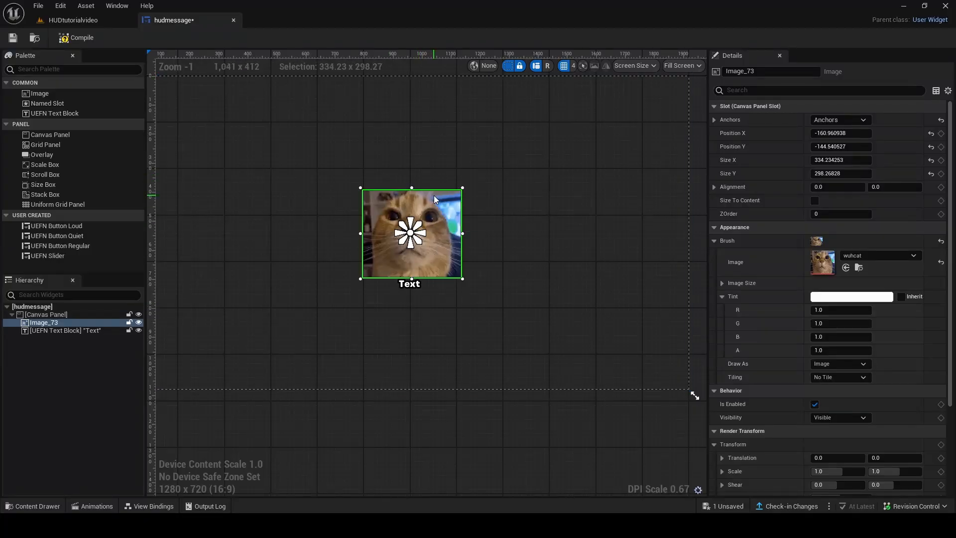
- Move the image and text to the canvas's left edge, with the image at about X -929, Y -153, and compile the widget
scroll(485, 211, "down", 2)
left_click_drag(487, 214, 324, 184)
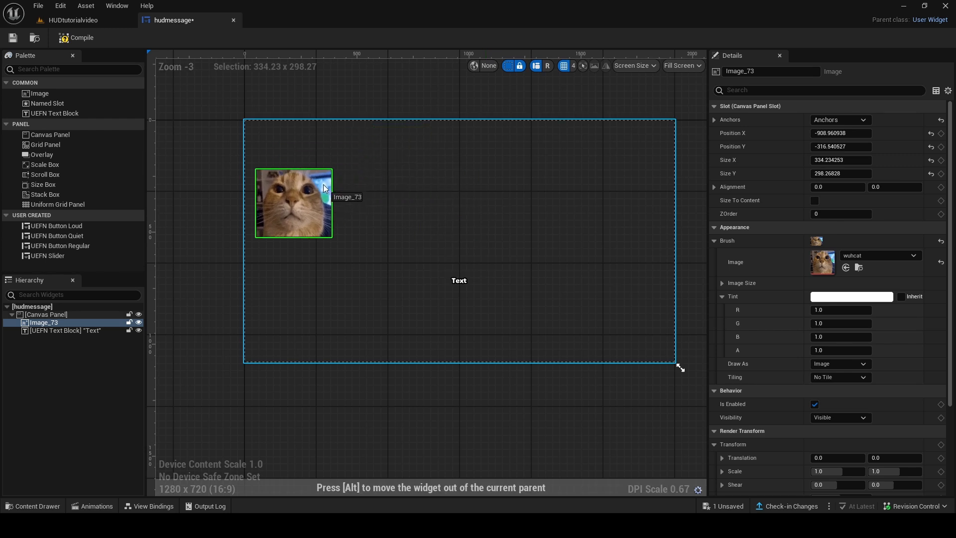
left_click_drag(311, 219, 321, 219)
scroll(308, 274, "up", 2)
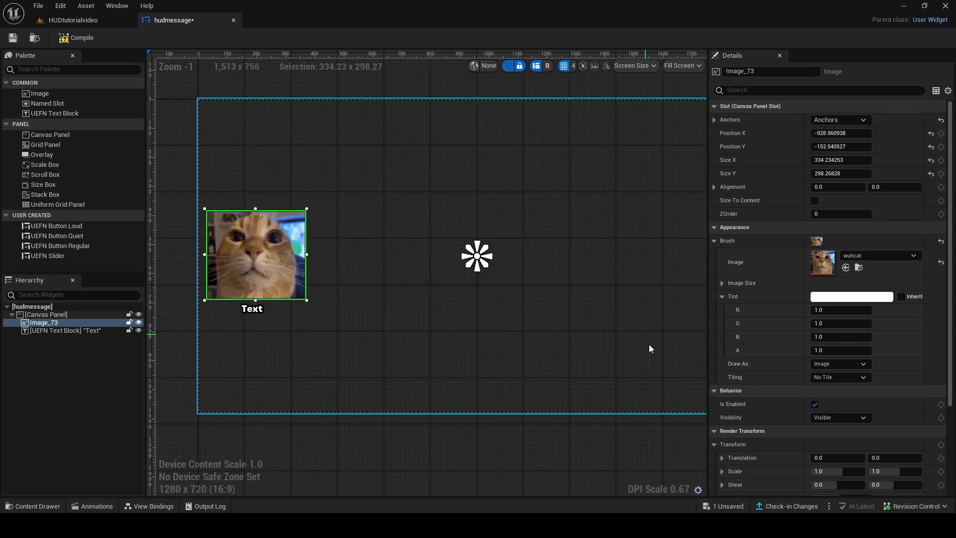
left_click(90, 40)
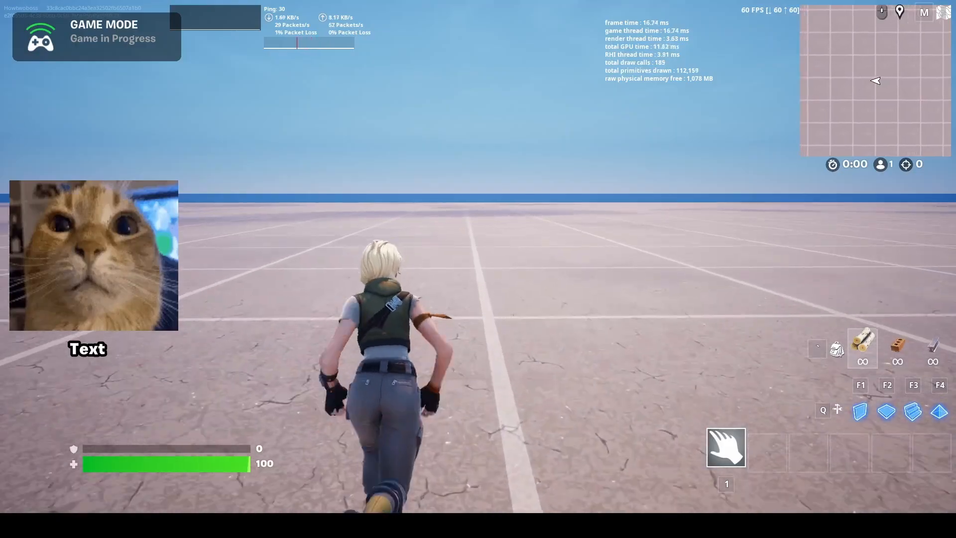
- Set the HUD Scale to 25% in the game UI settings and run around to check where the message sits
key("Escape")
left_click(668, 381)
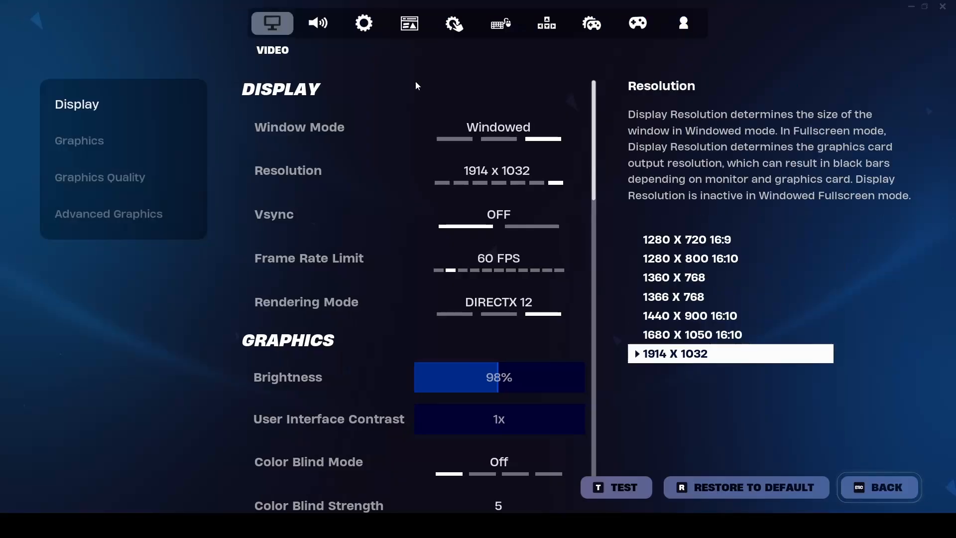
left_click(410, 23)
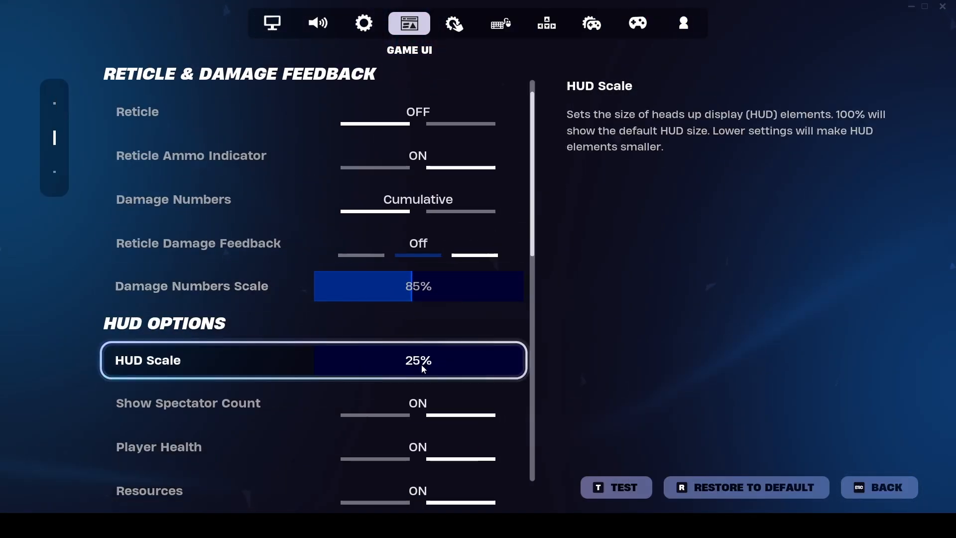
key("Escape")
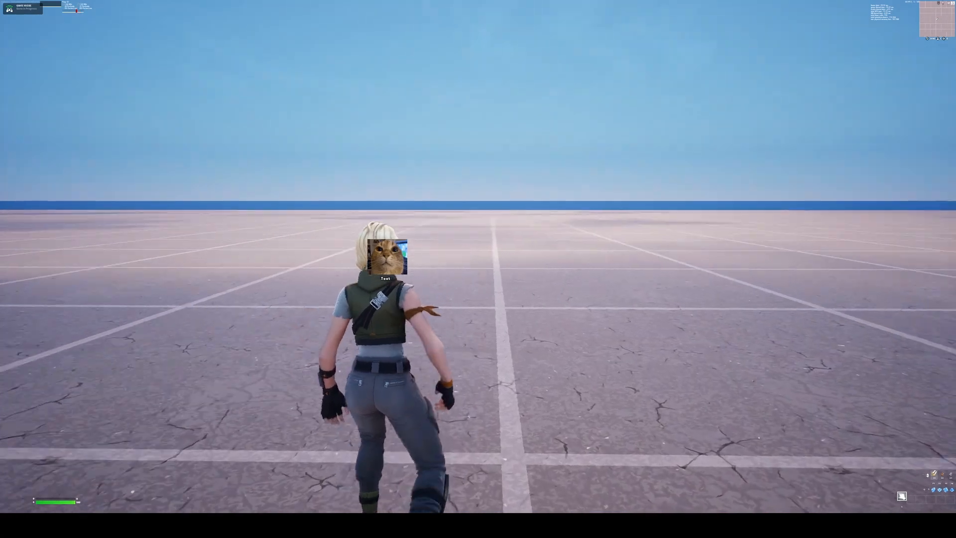
key("w")
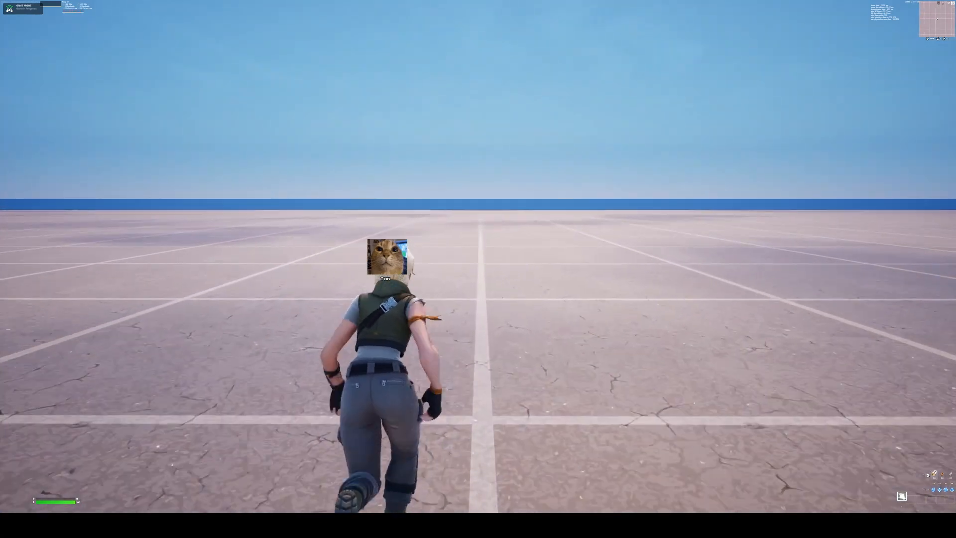
key("w")
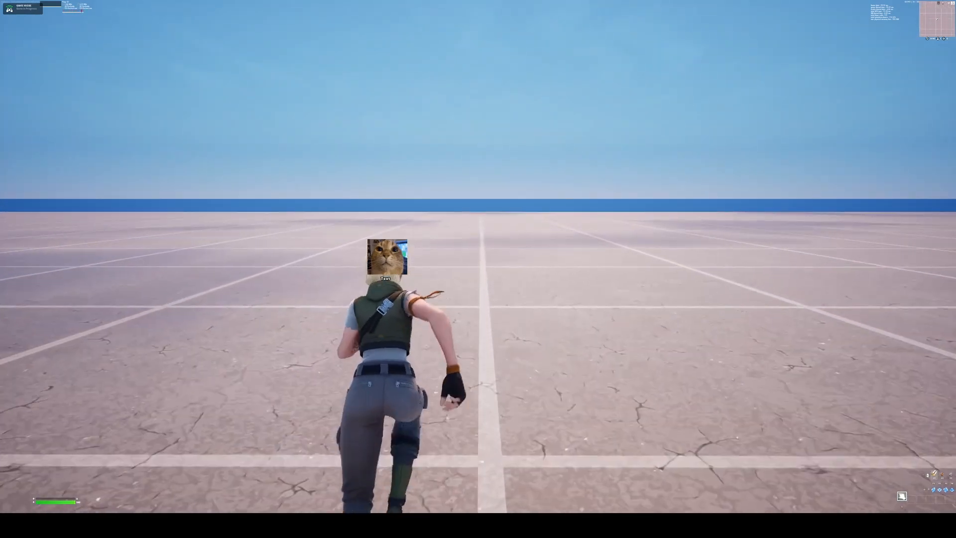
key("w")
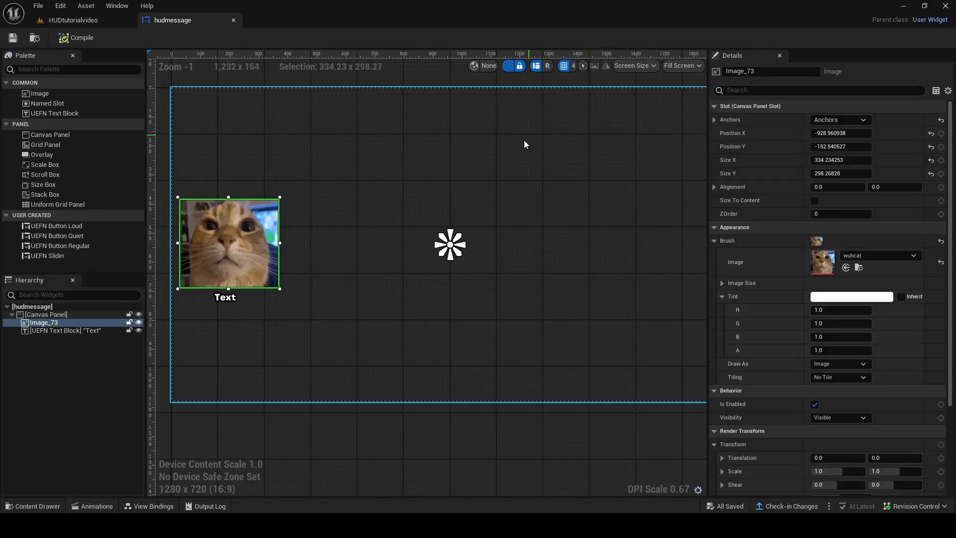
- Shrink the image in the hudmessage widget to about 192 × 168 and move it toward the middle of the canvas
right_click_drag(225, 241, 347, 270)
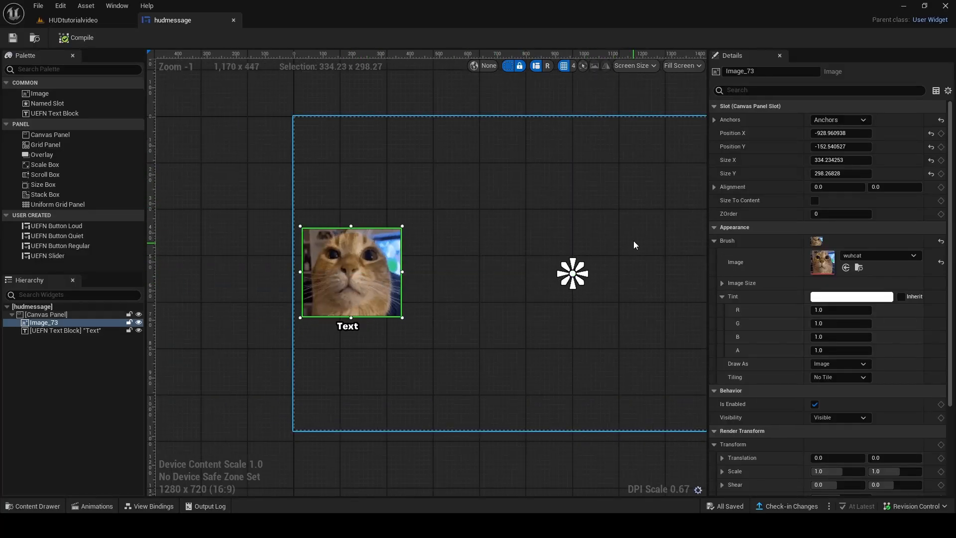
right_click_drag(634, 244, 571, 223)
left_click_drag(355, 317, 311, 277)
left_click_drag(282, 250, 347, 261)
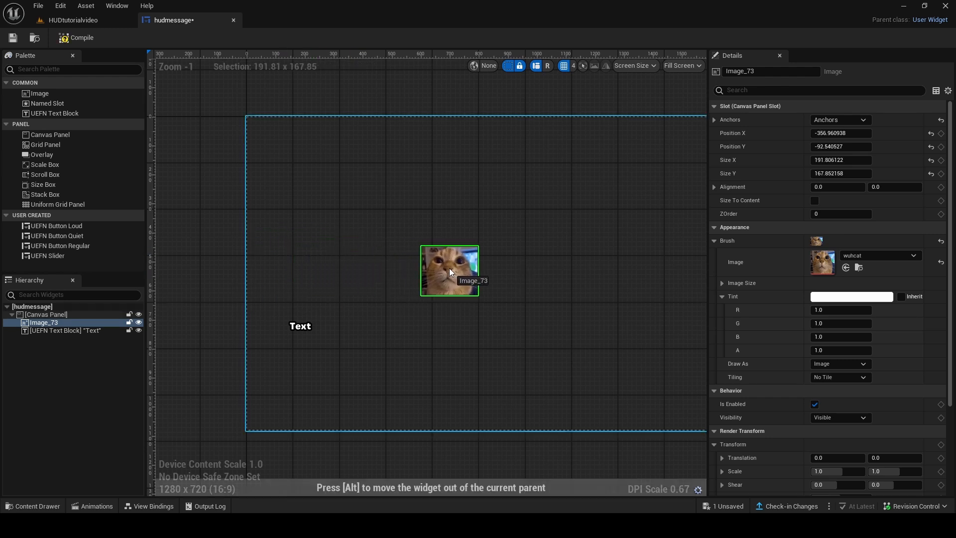
left_click_drag(449, 271, 488, 275)
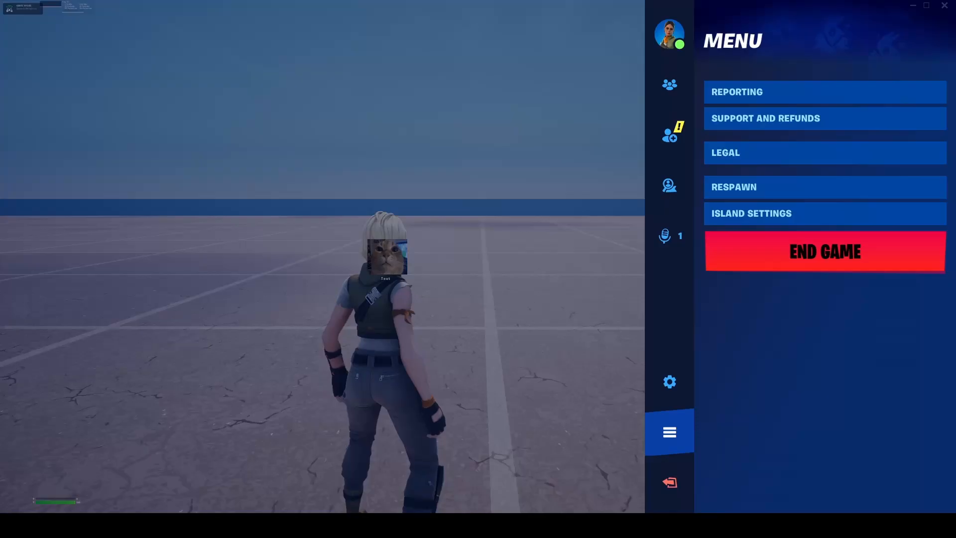
- Raise the HUD Scale above 25% in the game UI settings and run around to check where the message sits
key("Escape")
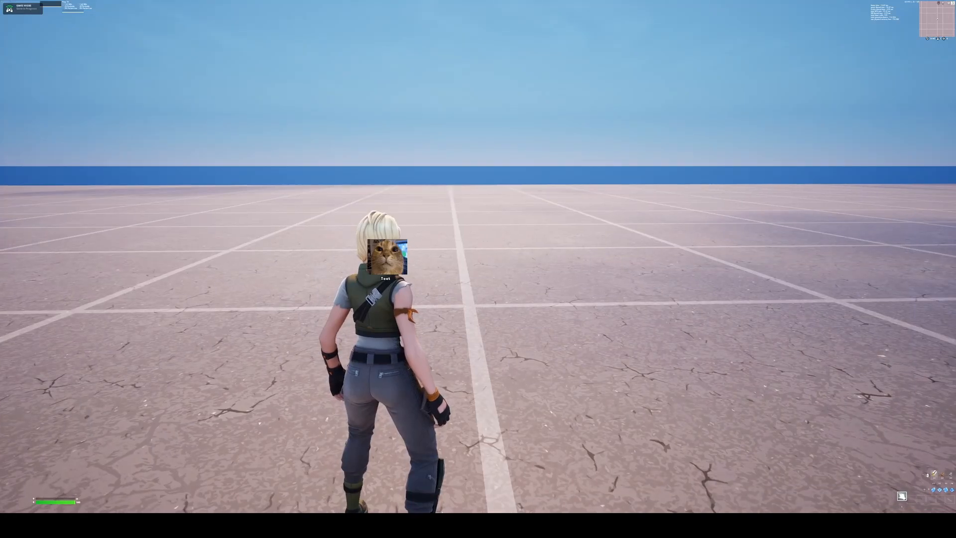
key("Escape")
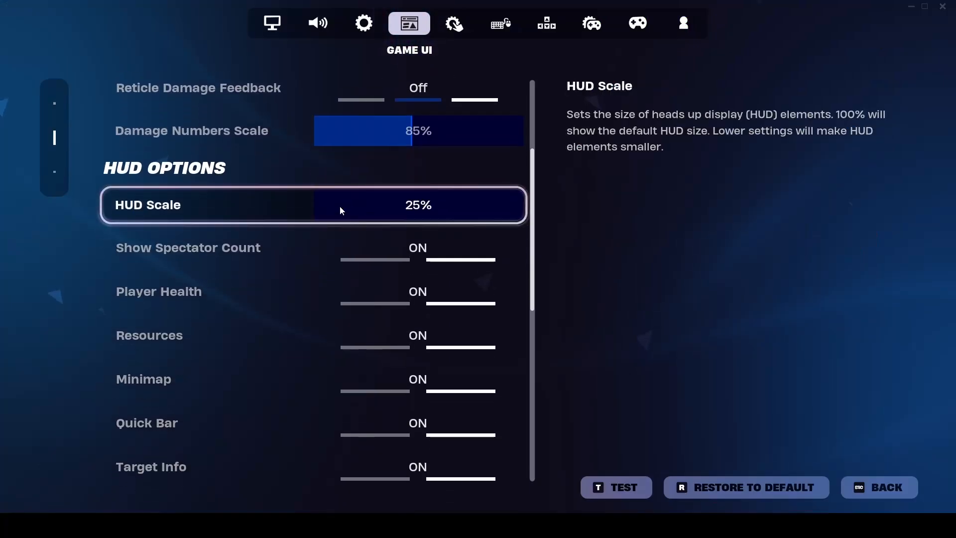
left_click_drag(339, 206, 379, 205)
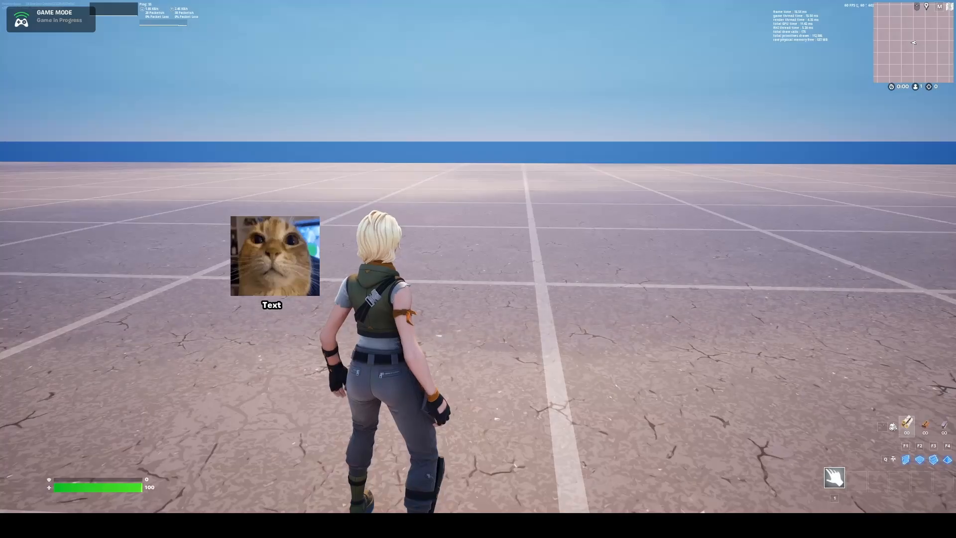
key("w")
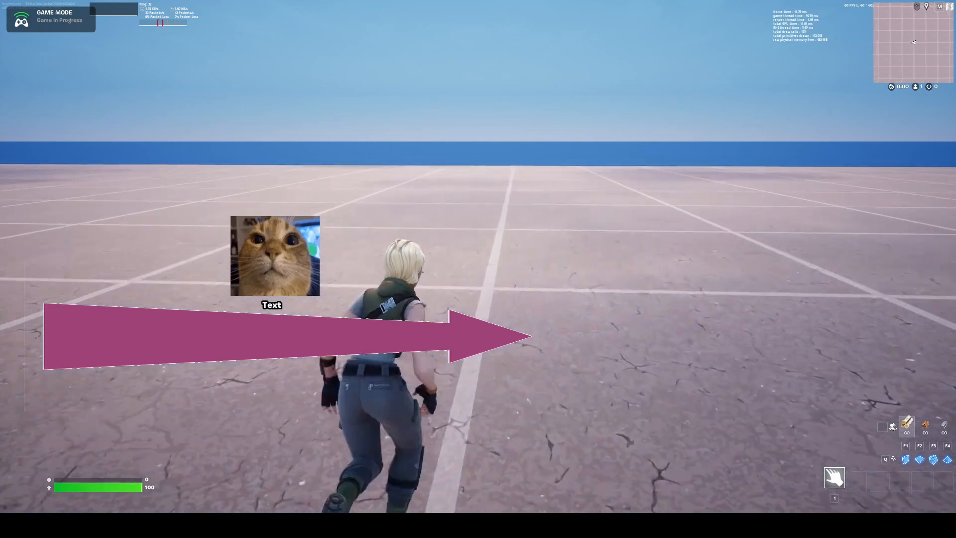
key("d")
key("w")
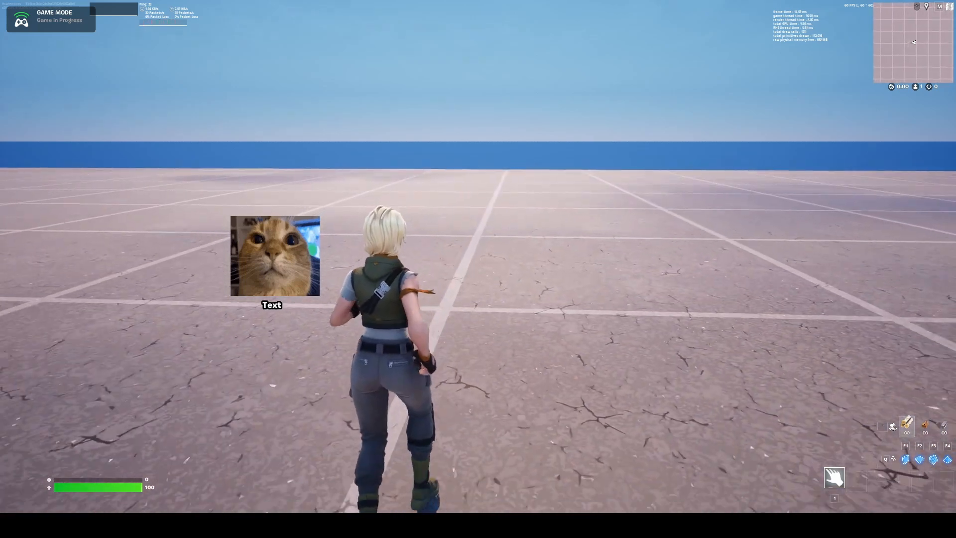
key("w")
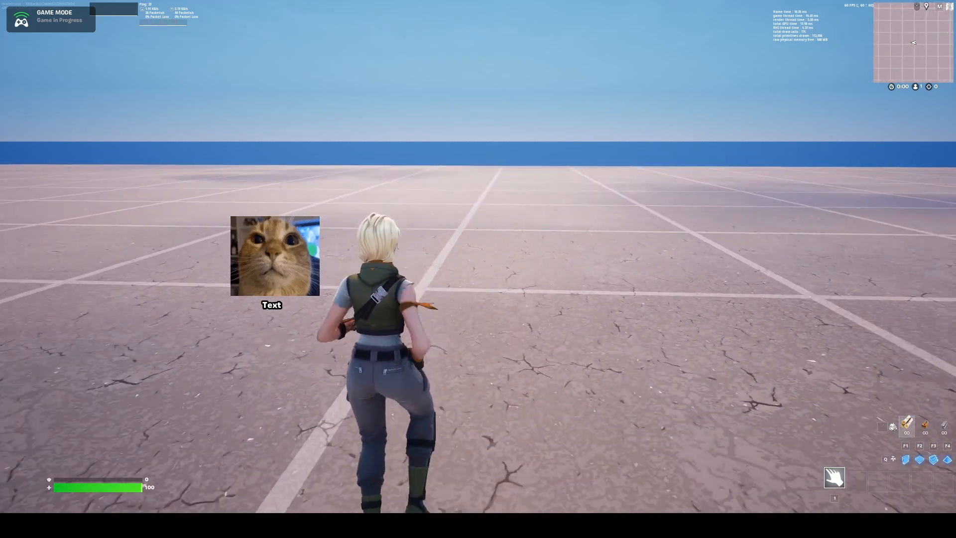
key("w")
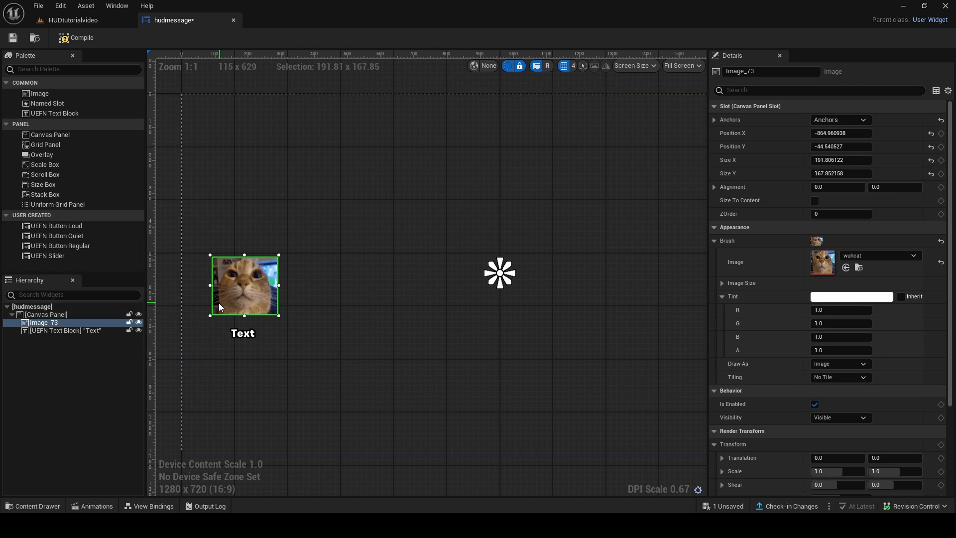
- Anchor the cat image in the hudmessage widget to the canvas's center-left point
left_click(829, 121)
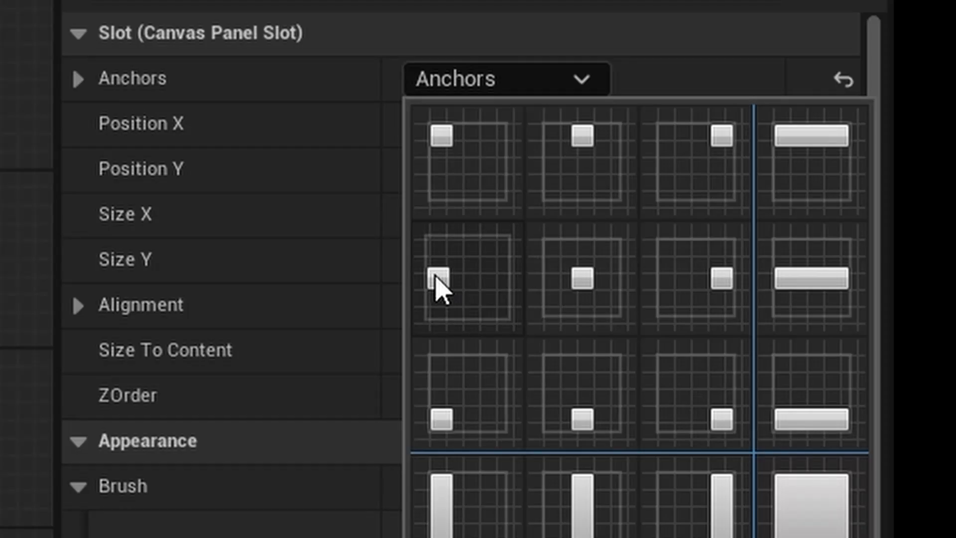
left_click(471, 301)
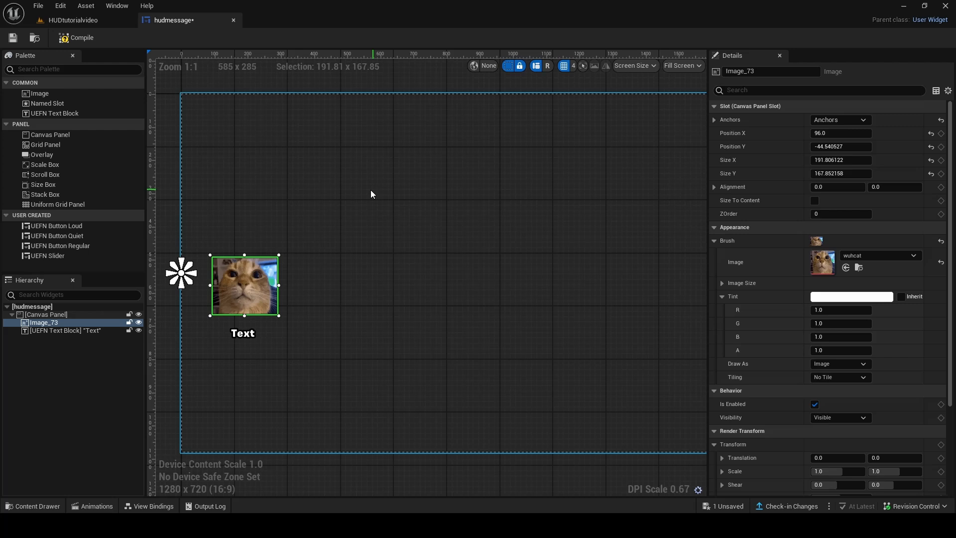
right_click_drag(370, 194, 626, 171)
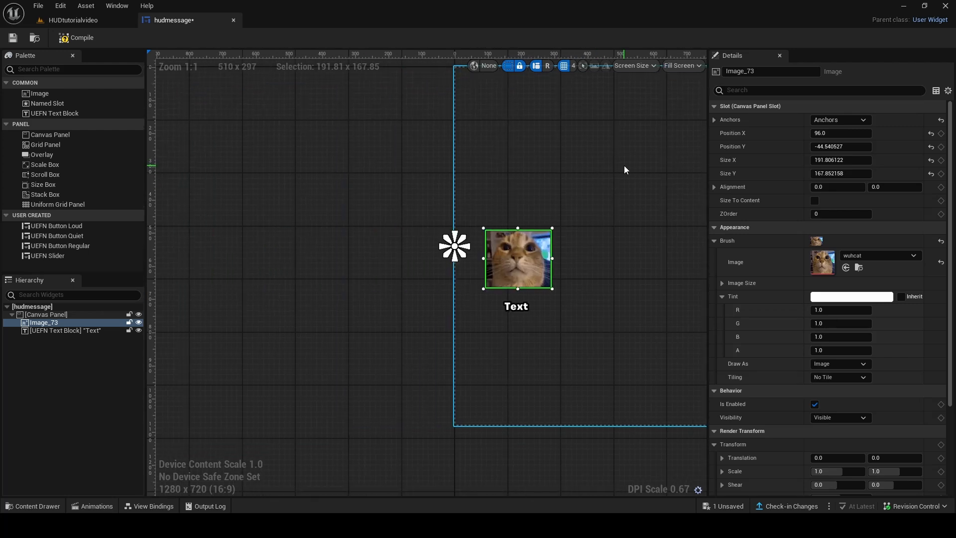
scroll(428, 234, "up", 3)
scroll(441, 229, "down", 2)
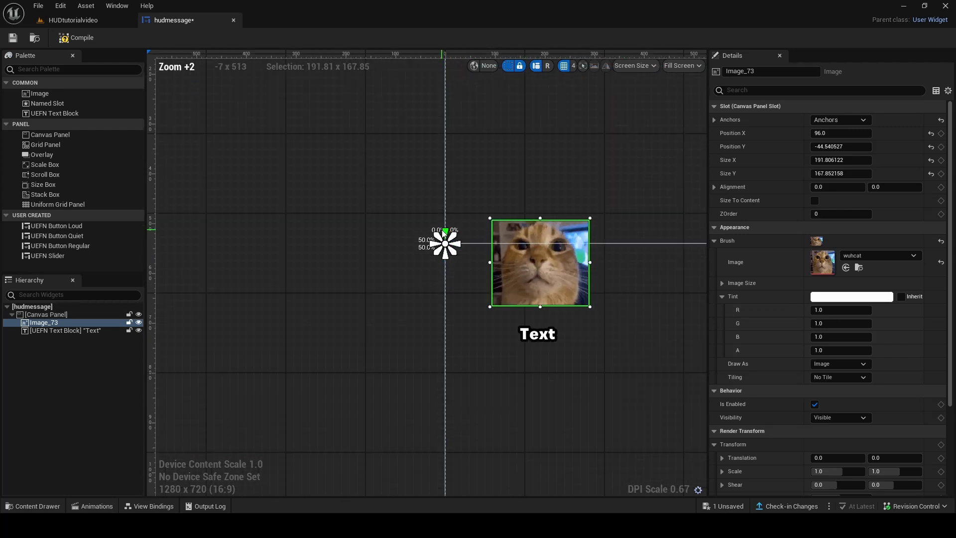
- Anchor the text block below the image to the canvas's center-left point as well
left_click(426, 306)
right_click_drag(518, 314, 329, 346)
left_click(855, 121)
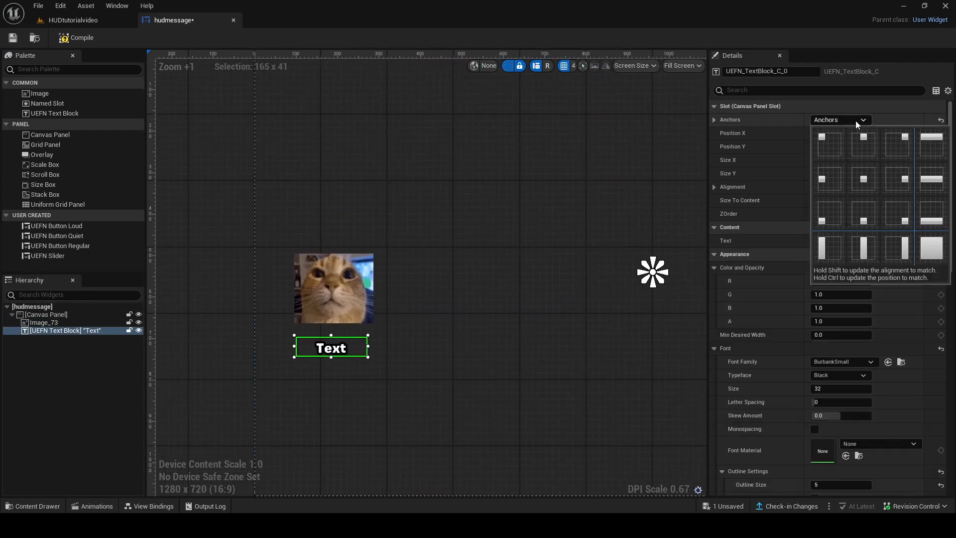
left_click(829, 178)
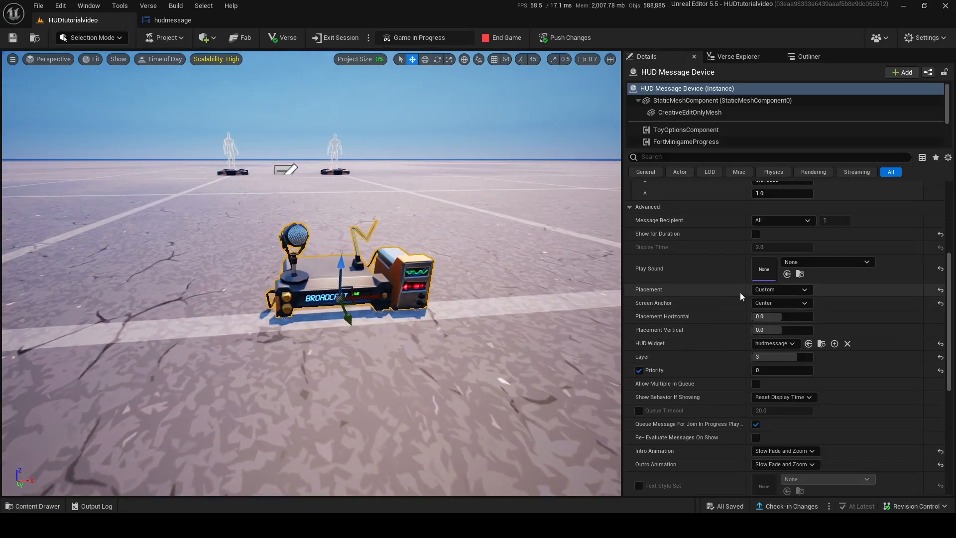
- Set the HUD Message device's Screen Anchor to Center Left
left_click(781, 326)
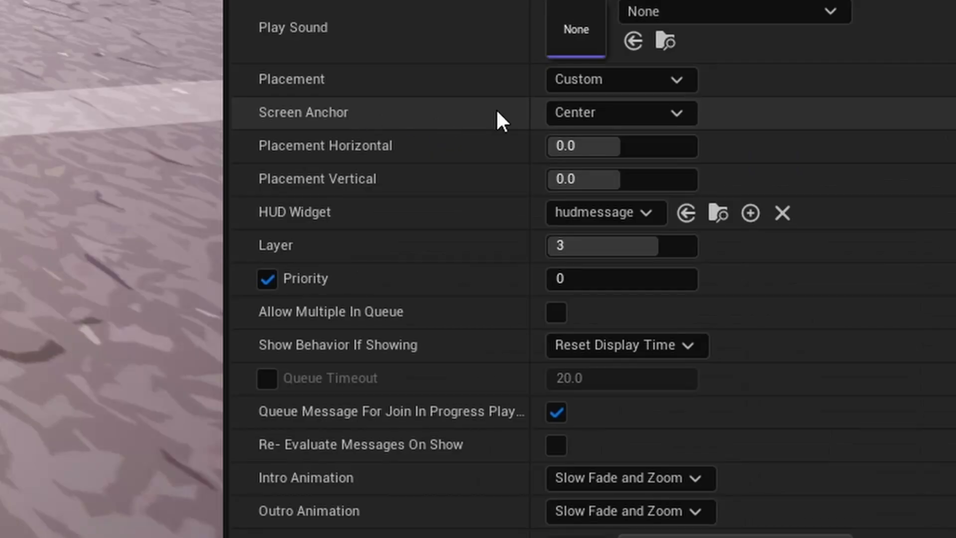
left_click(560, 107)
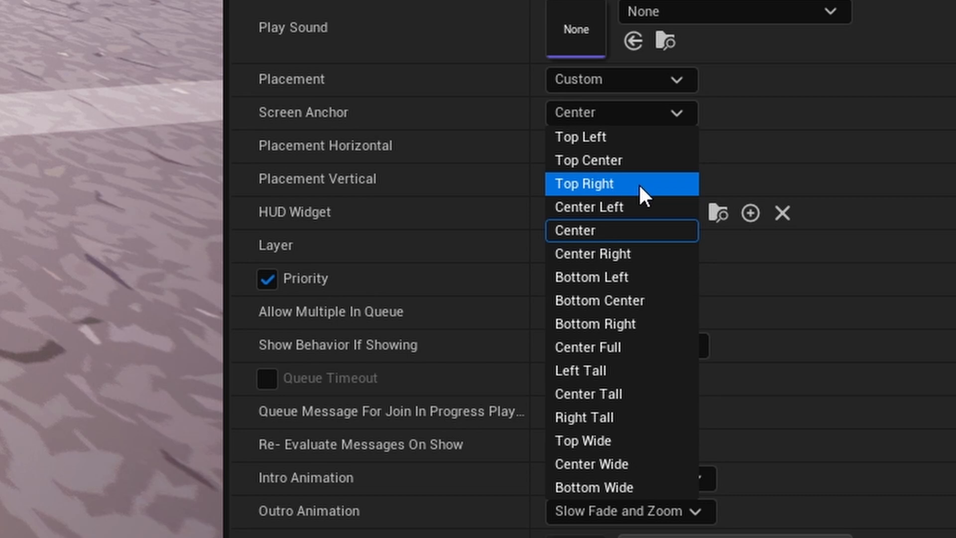
left_click(642, 219)
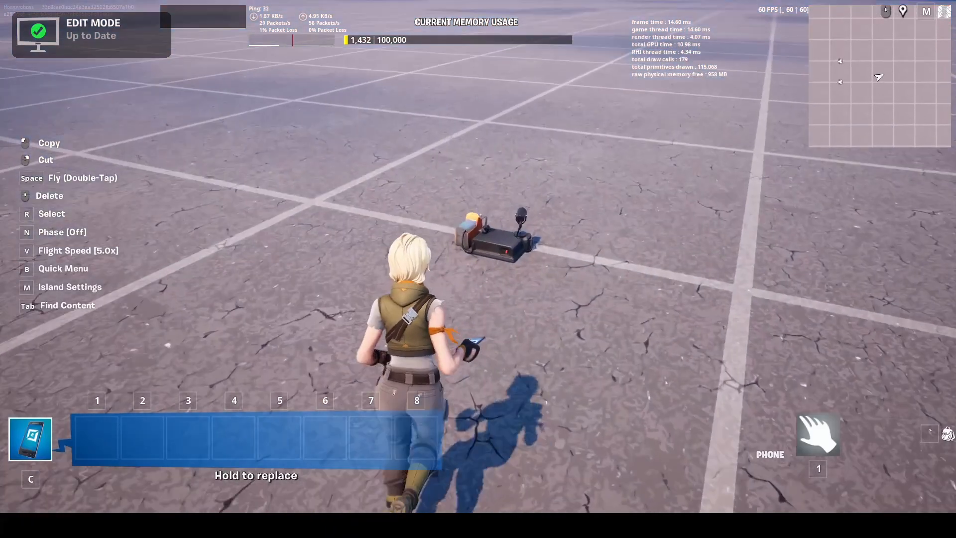
- Examine the Screen Anchor choices in the HUD Message device's in-game customization and compare them with the widget's anchors
key("e")
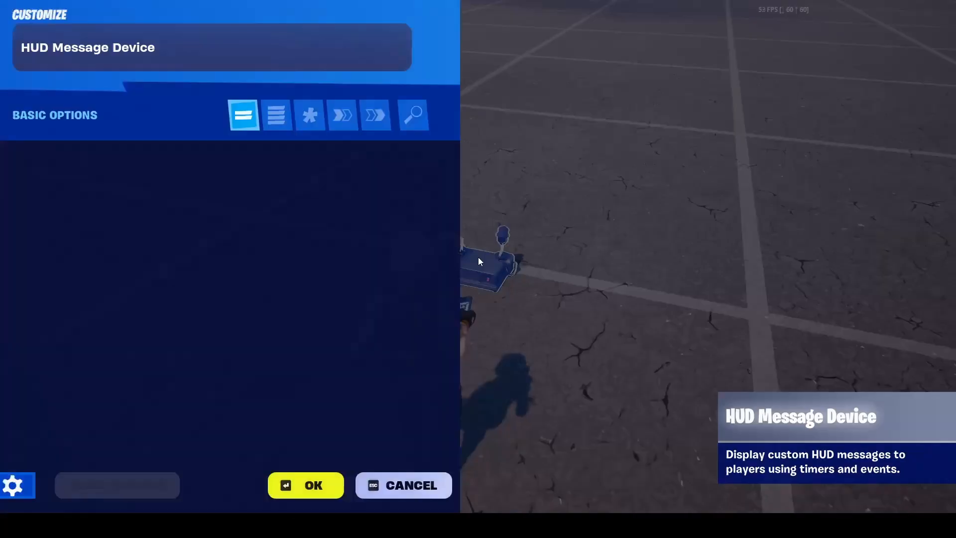
left_click(295, 119)
scroll(359, 229, "down", 5)
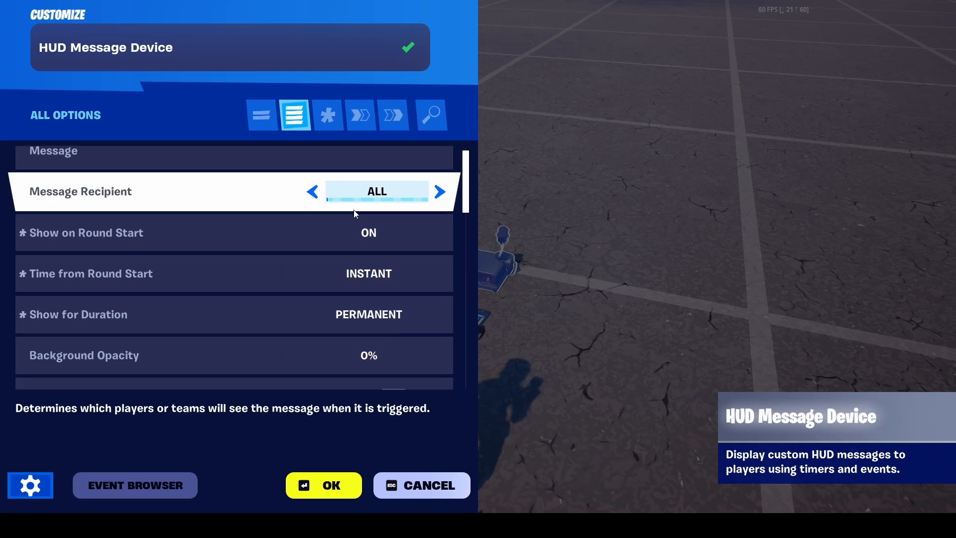
left_click(332, 262)
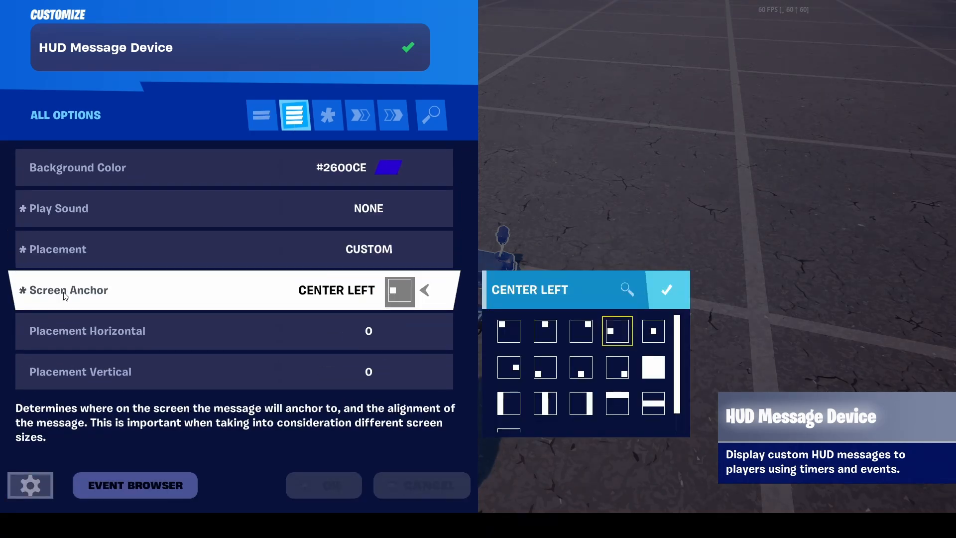
scroll(642, 373, "down", 1)
scroll(292, 417, "up", 1)
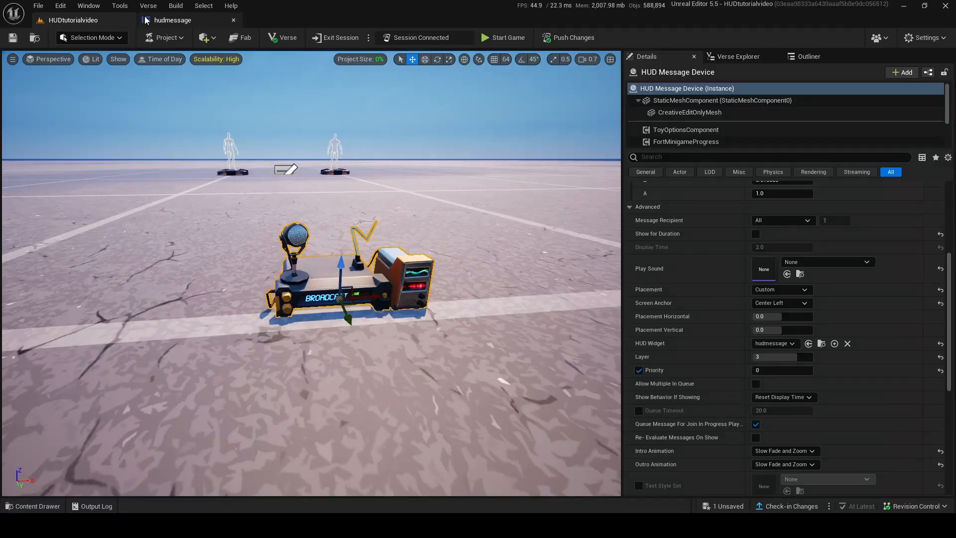
left_click(145, 20)
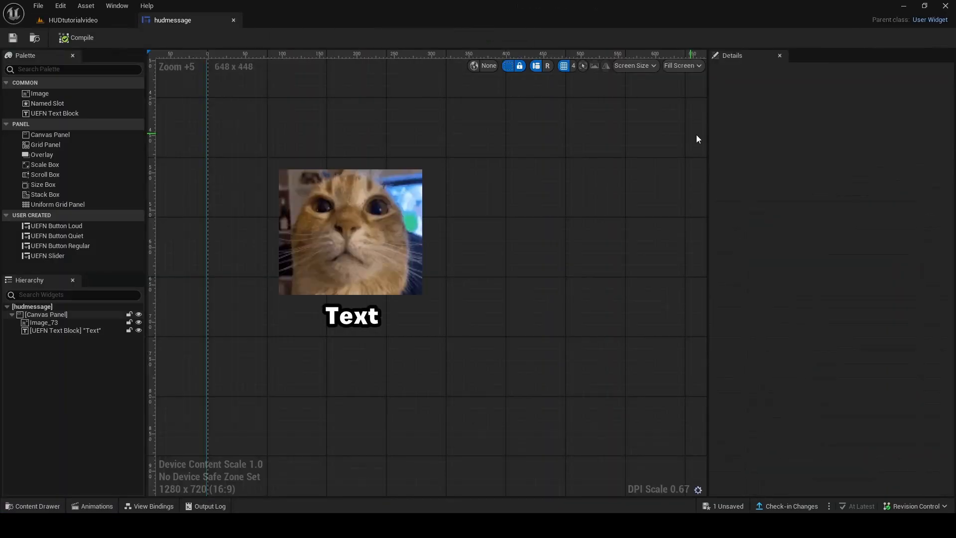
left_click(820, 119)
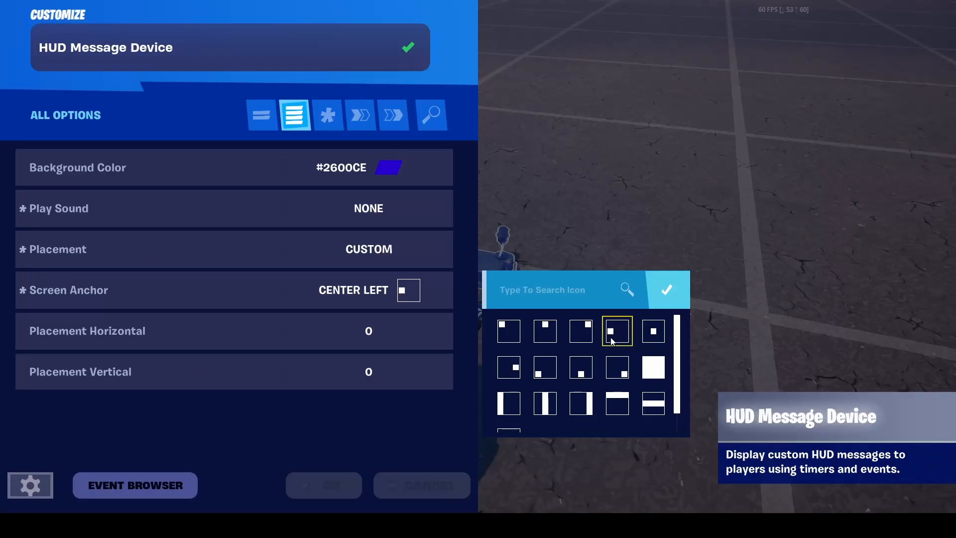
left_click(579, 217)
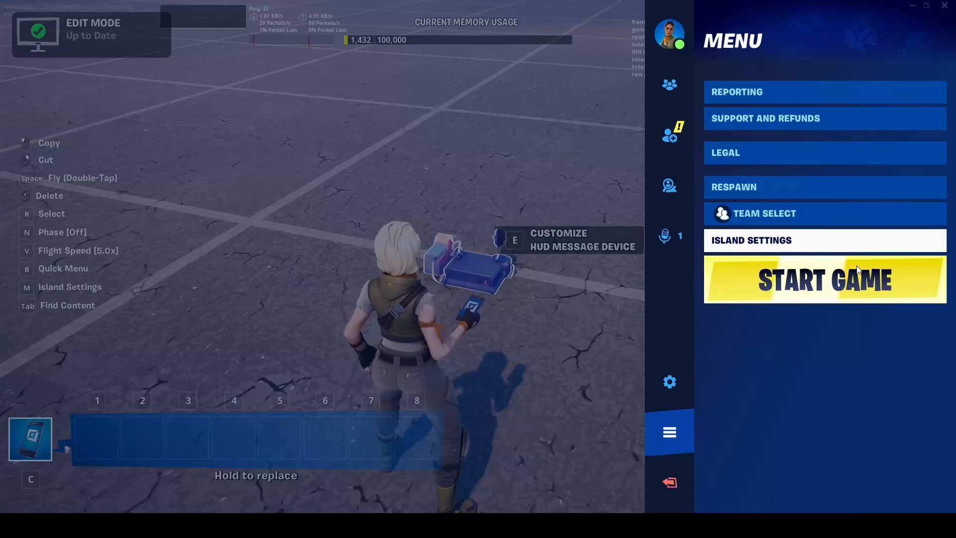
- Start the game, set the HUD Scale to 49% in the game UI settings and check the left-anchored message
left_click(825, 277)
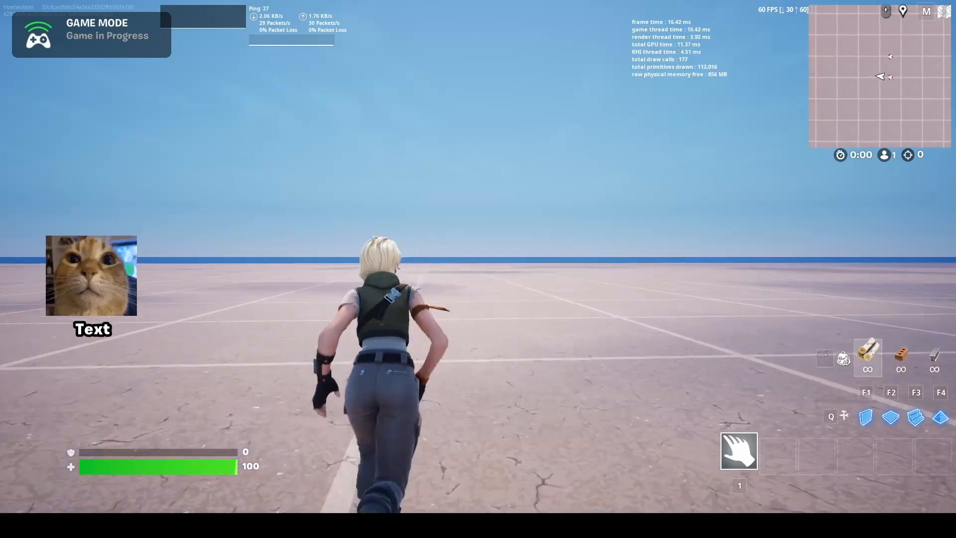
key("Escape")
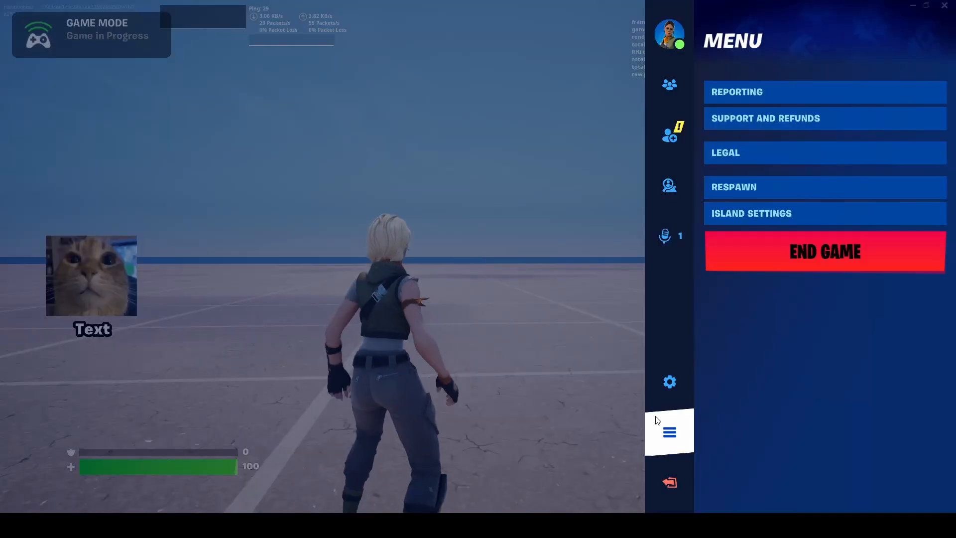
left_click(669, 381)
left_click(409, 23)
scroll(413, 209, "down", 2)
left_click_drag(448, 266, 366, 265)
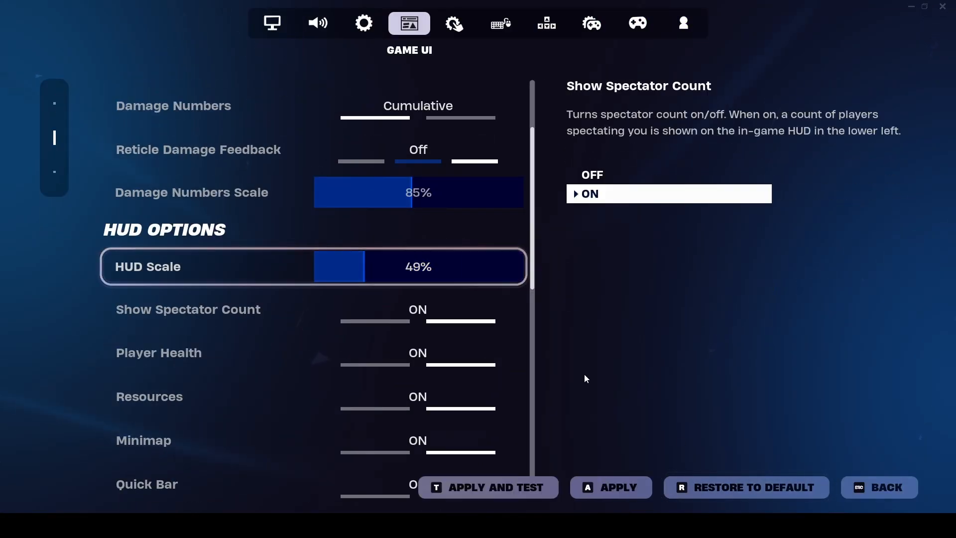
left_click(617, 486)
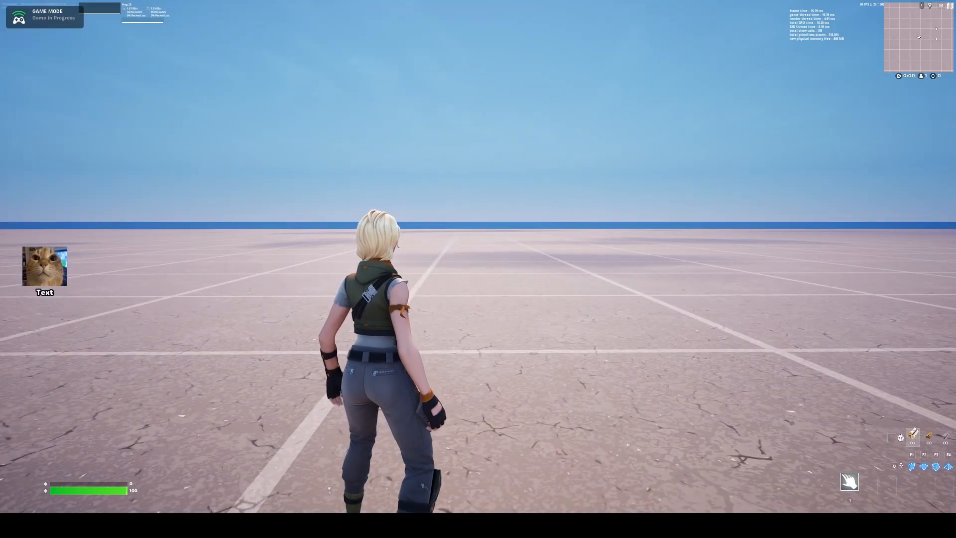
- Increase the HUD Scale well above 49% and run around to check the message's position along the left edge
key("Escape")
left_click(669, 382)
left_click(319, 25)
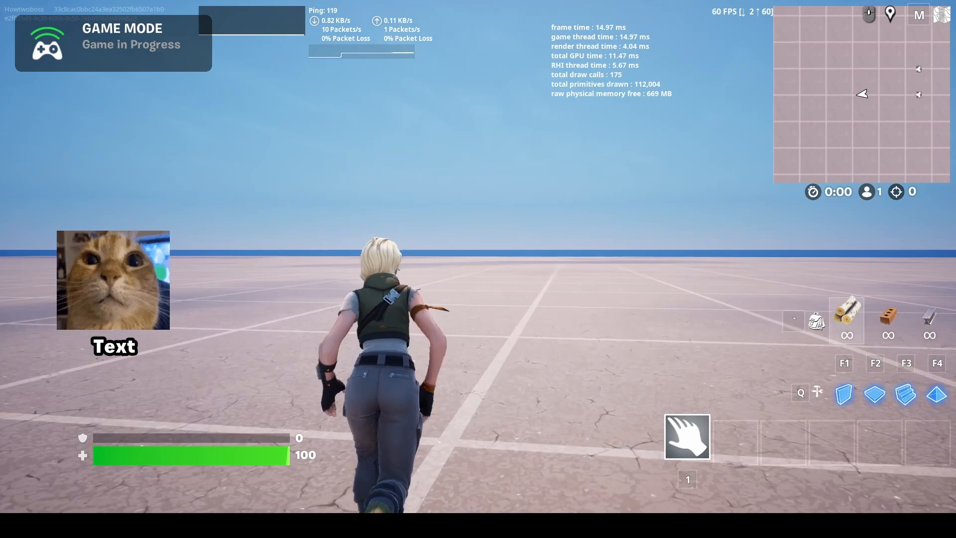
key("w")
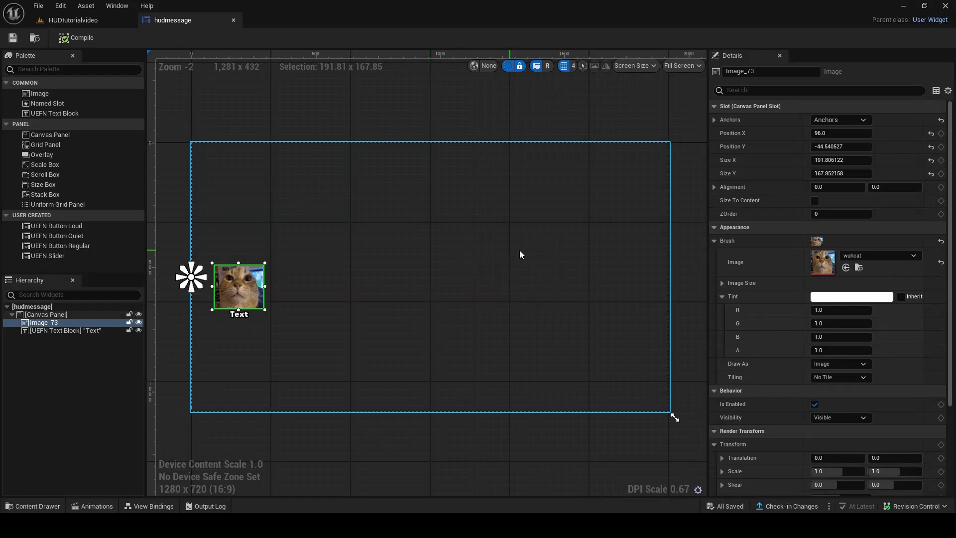
- Delete the canvas panel with its image and text from the hudmessage widget, and add an Overlay as the root
right_click_drag(416, 282, 476, 268)
right_click_drag(478, 216, 413, 243)
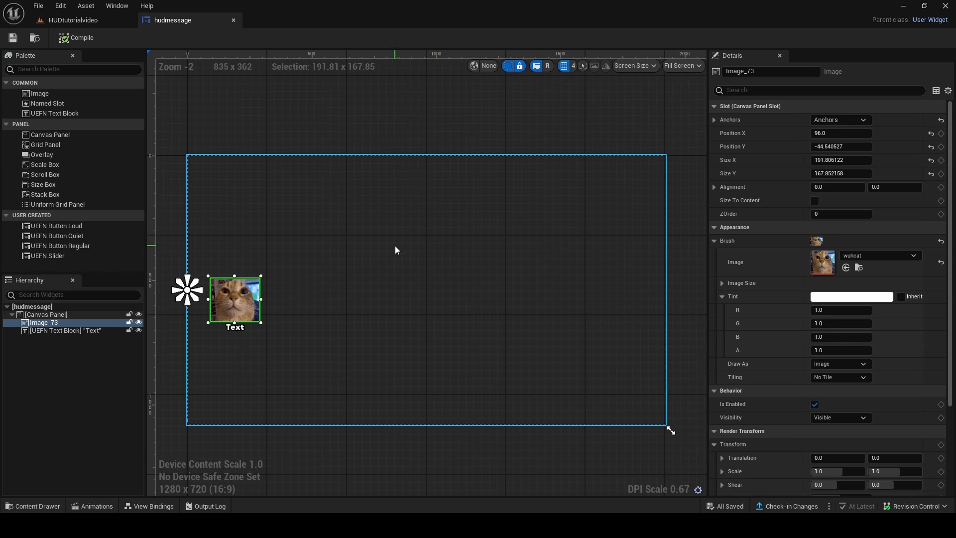
right_click(395, 246)
left_click(64, 322)
key("ctrl+a")
right_click(66, 315)
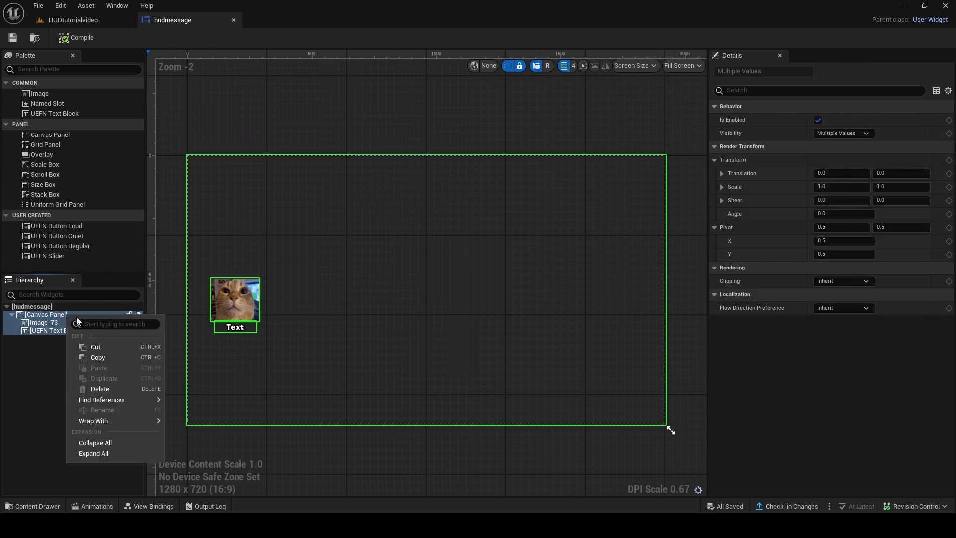
left_click(101, 389)
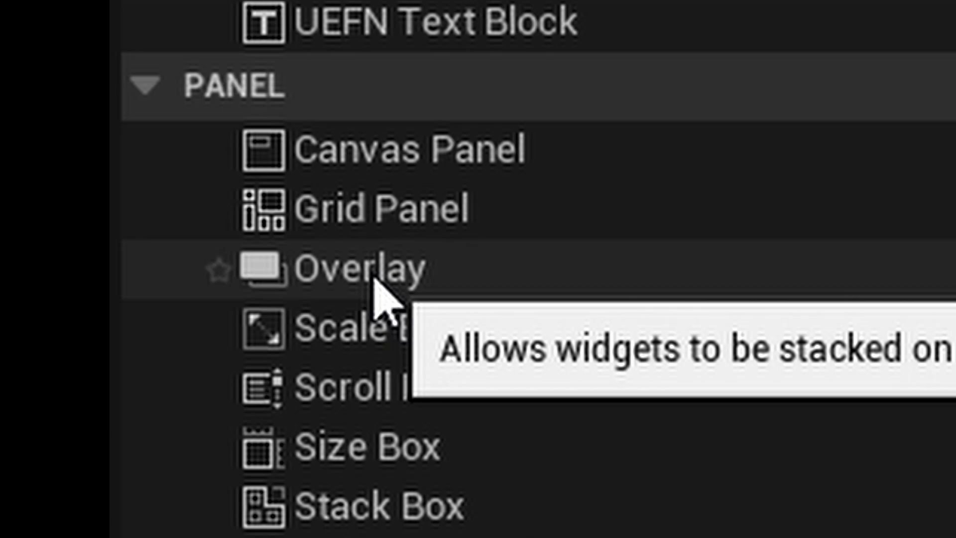
left_click_drag(46, 158, 431, 258)
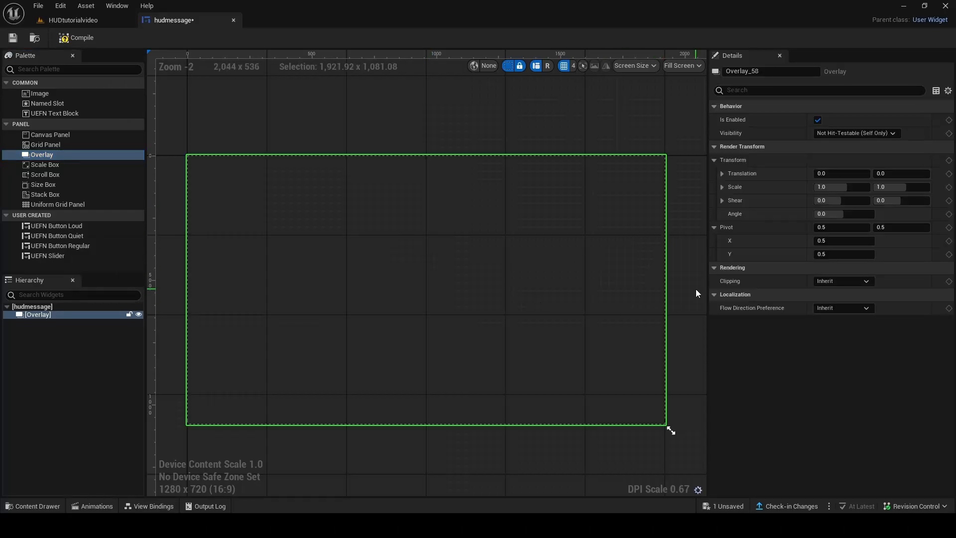
- Add an image to the overlay and assign the wuhcat texture to it
left_click_drag(39, 94, 277, 203)
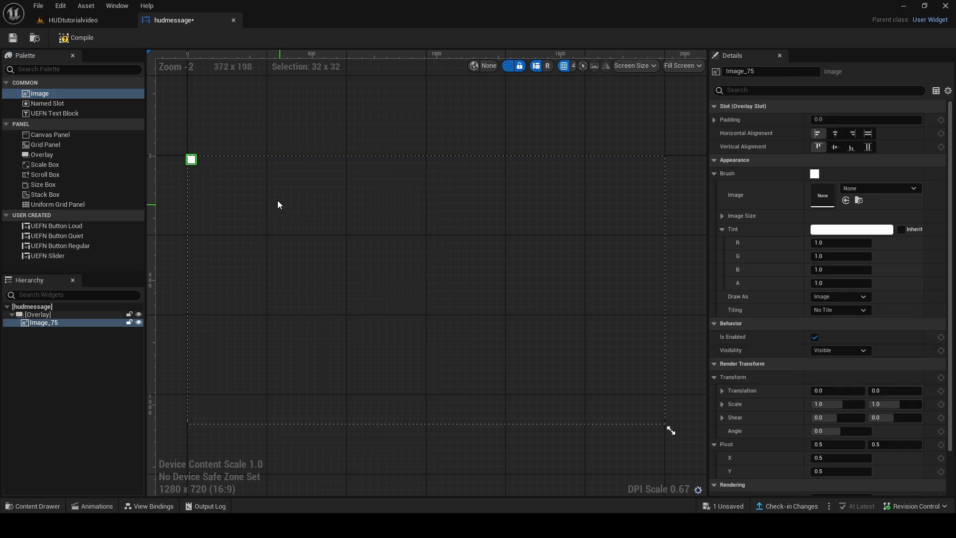
key("ctrl+space")
left_click_drag(357, 424, 858, 189)
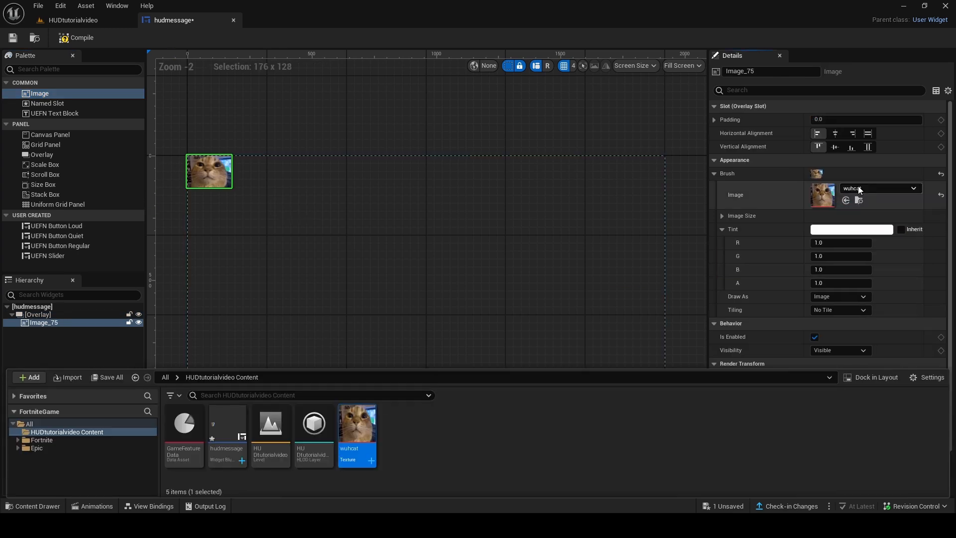
- Expand the image's slot padding and center the image horizontally and vertically within the overlay
left_click(277, 140)
scroll(223, 162, "up", 1)
right_click_drag(223, 162, 297, 188)
left_click(277, 159)
scroll(302, 185, "down", 1)
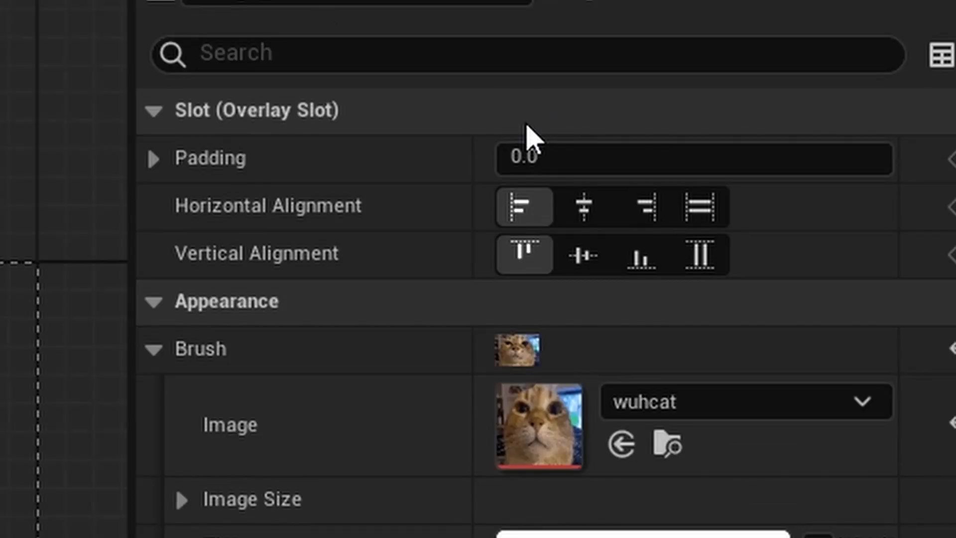
left_click(153, 159)
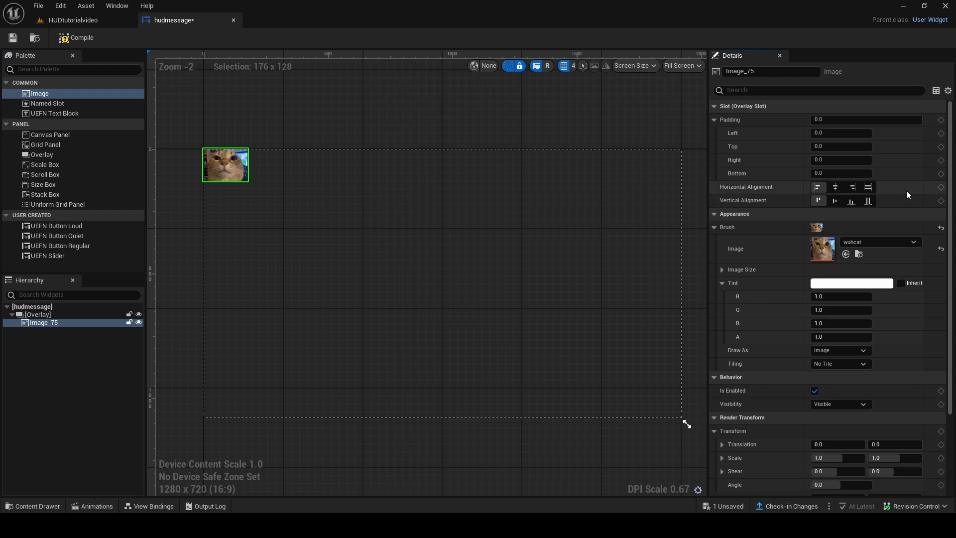
left_click(836, 187)
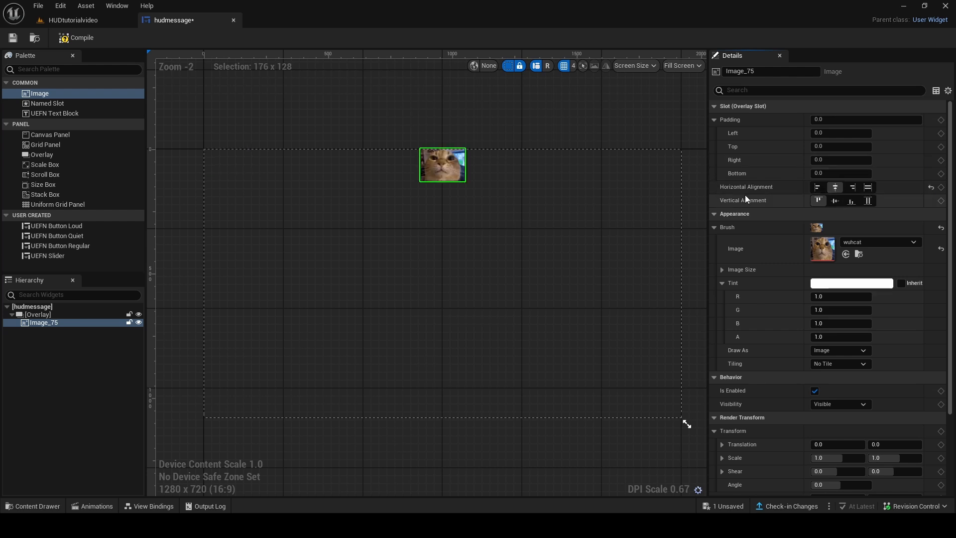
left_click(834, 201)
scroll(516, 241, "up", 10)
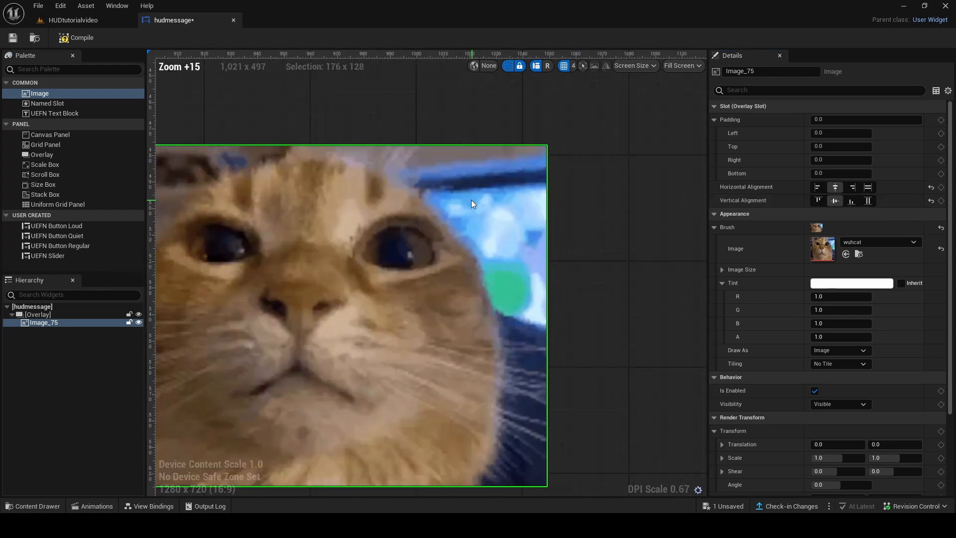
scroll(477, 200, "down", 20)
scroll(500, 200, "up", 6)
scroll(508, 215, "down", 1)
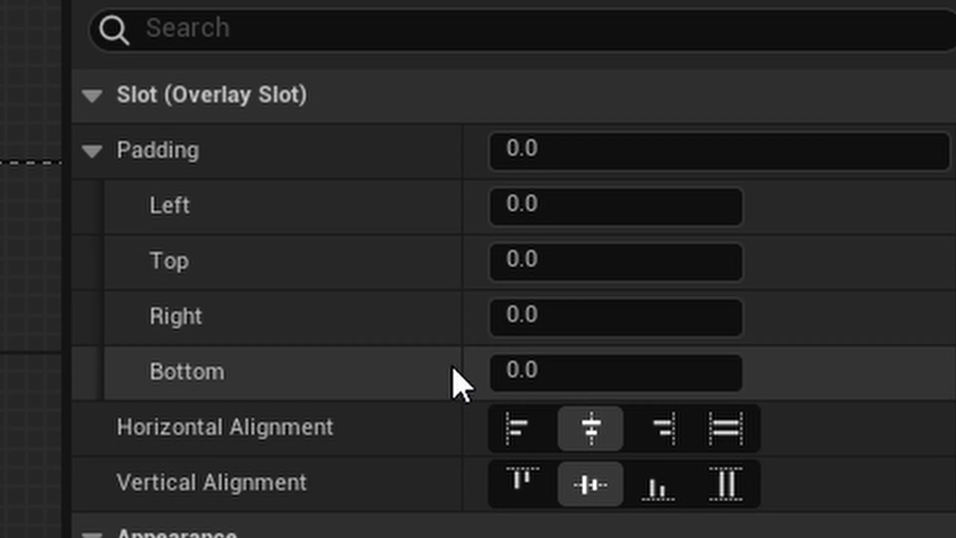
- Try left padding values of 100, 400 and -100 on the centered image, and return the padding to 0
left_click(639, 210)
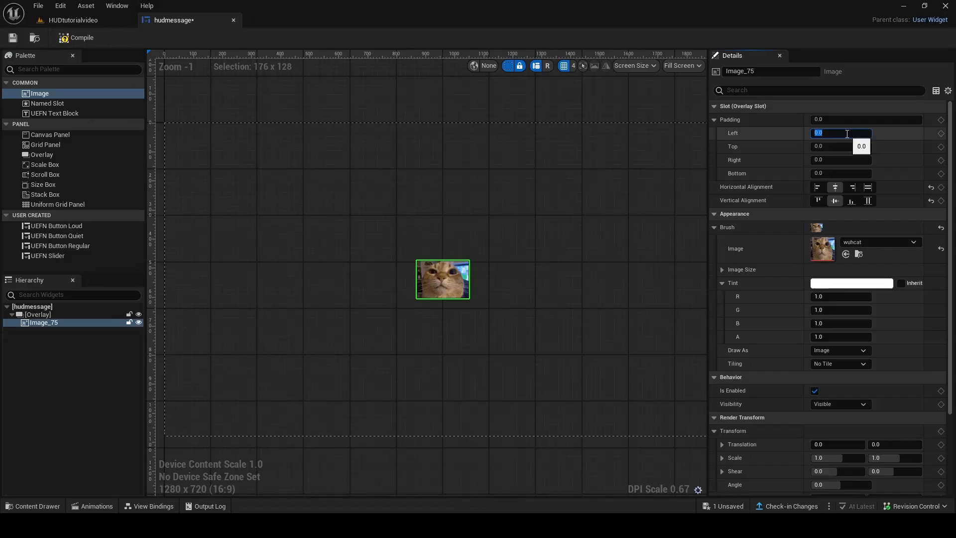
key("Return")
type("40")
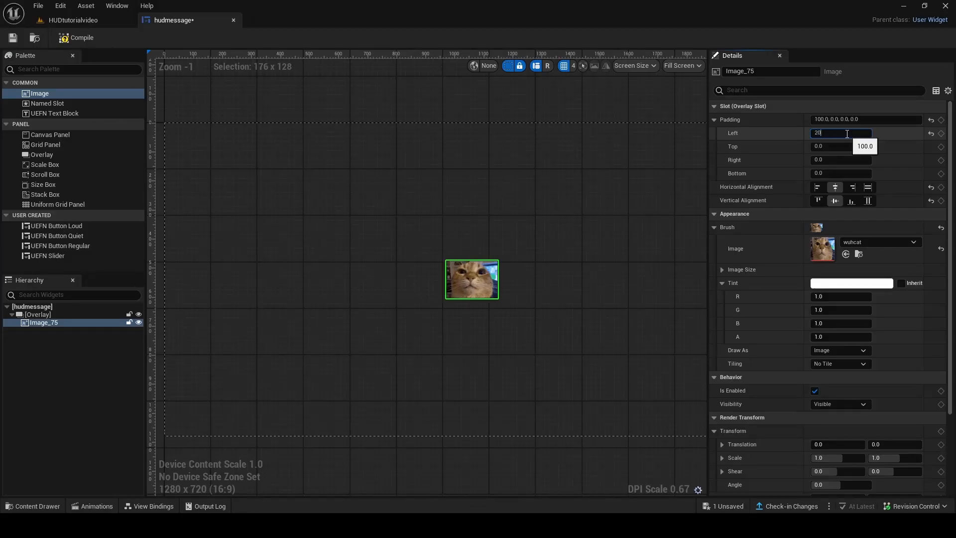
type("0")
key("Return")
type("-")
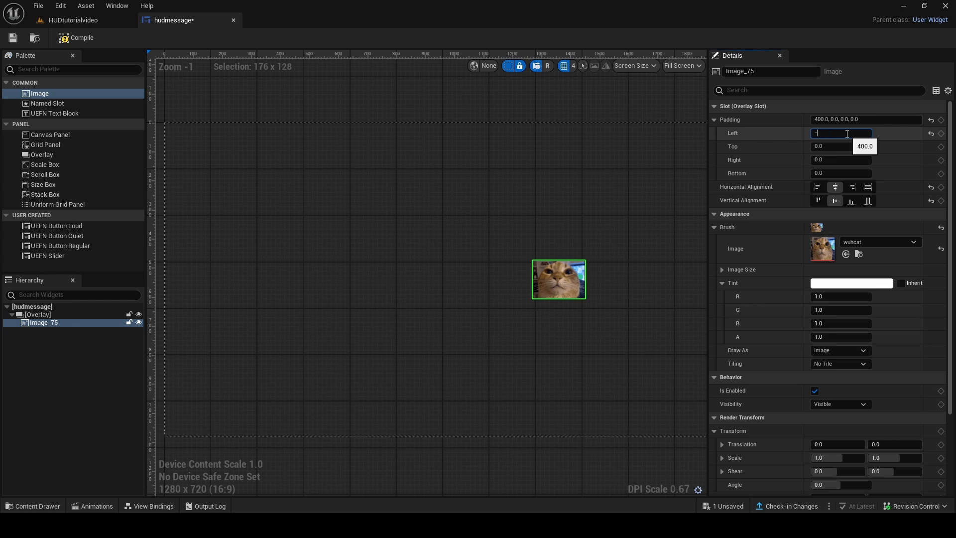
type("100")
key("Return")
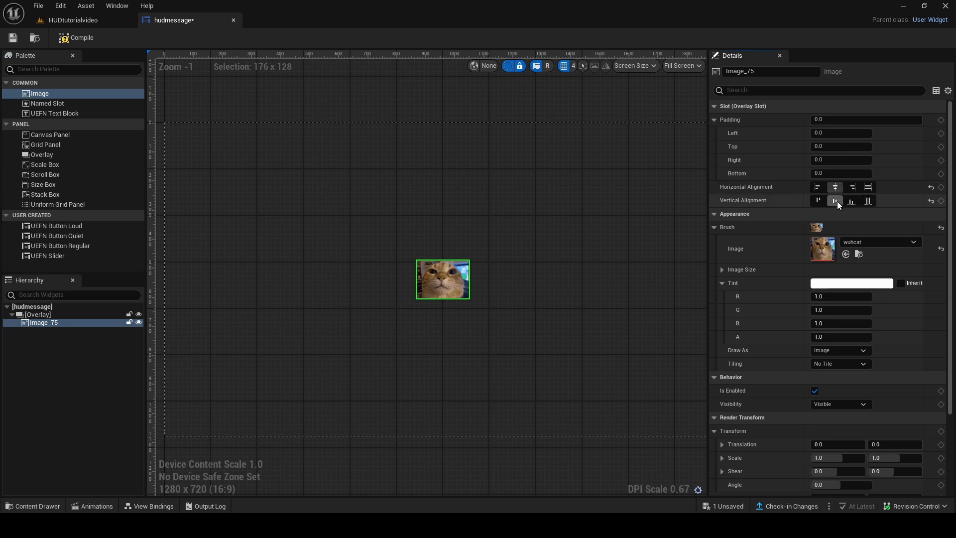
- Align the image horizontally to the left edge of the overlay
scroll(440, 192, "down", 2)
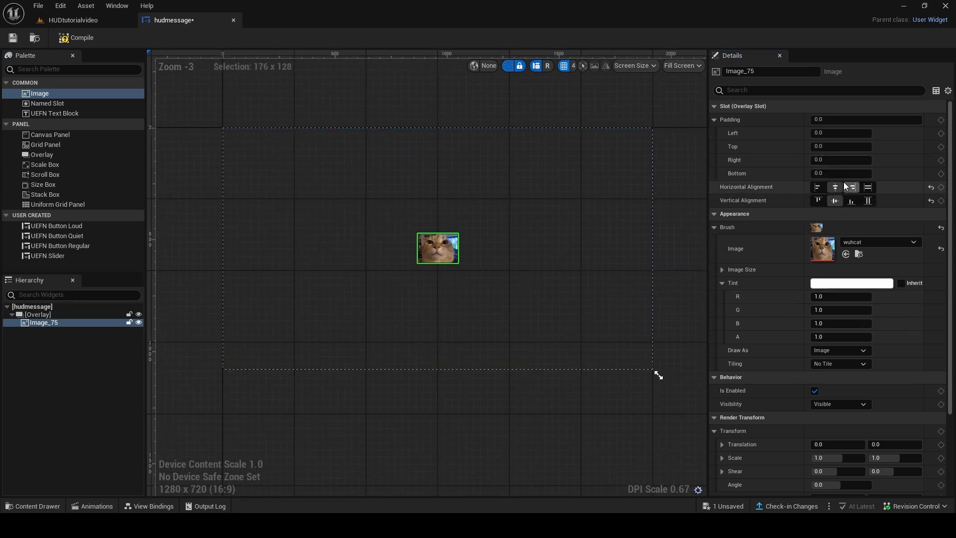
left_click(820, 187)
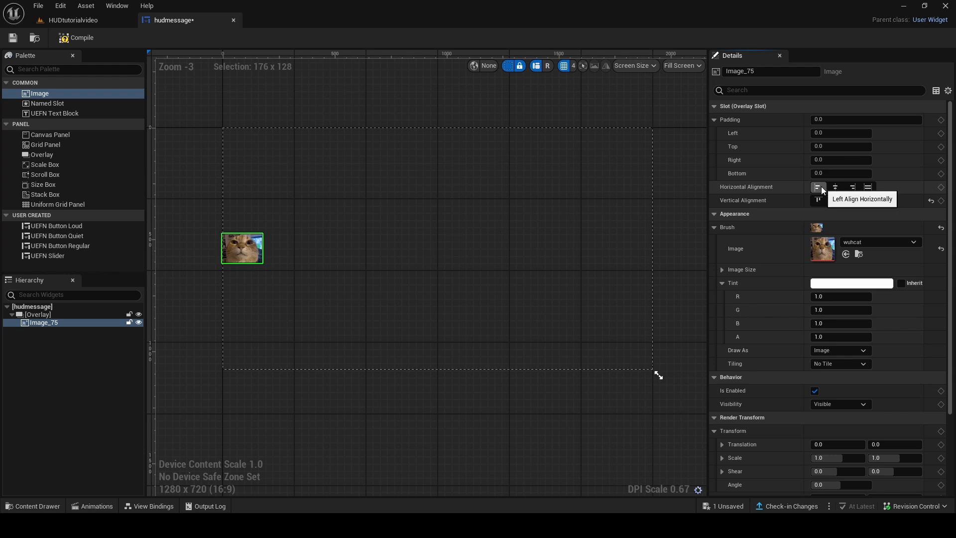
scroll(174, 239, "up", 15)
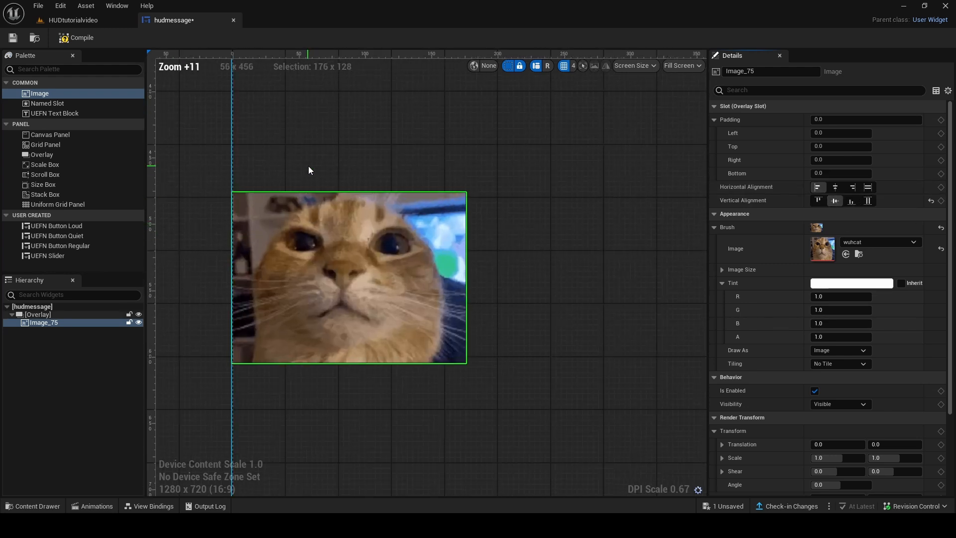
scroll(296, 227, "down", 1)
scroll(295, 226, "down", 8)
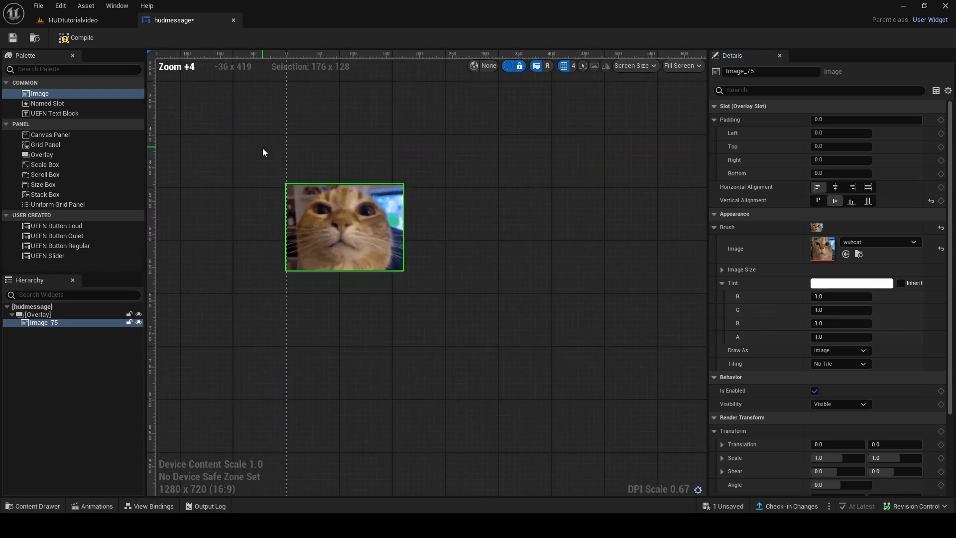
- Set the left-aligned image's left padding to 100
left_click(848, 133)
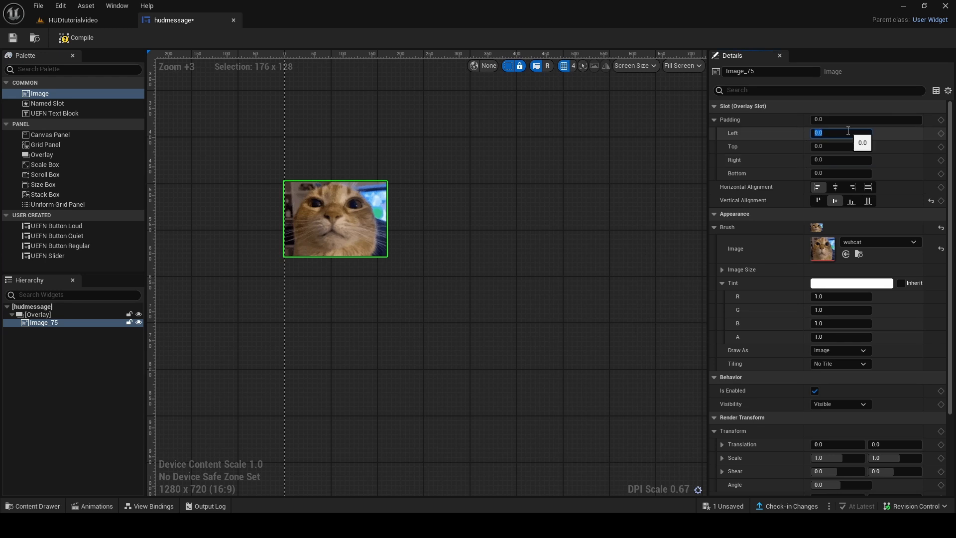
type("100")
key("Return")
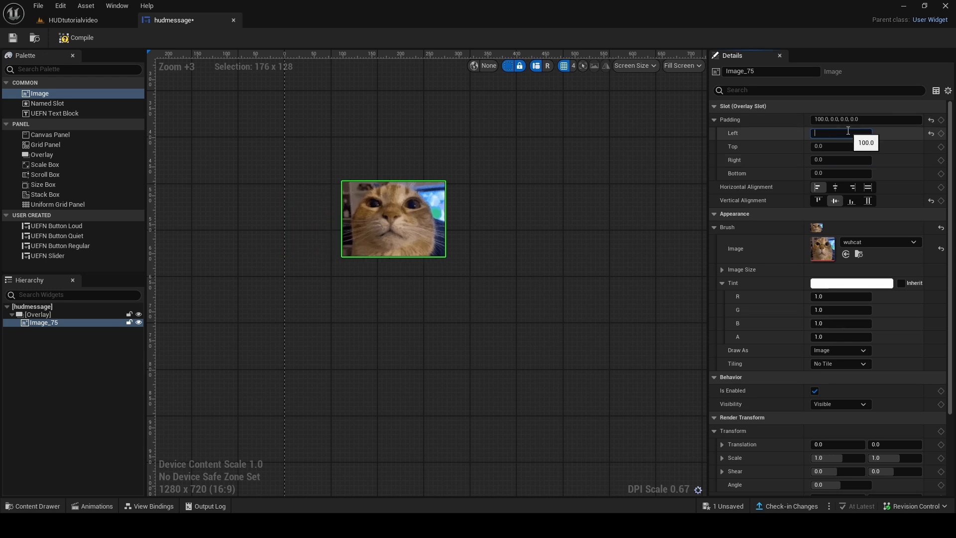
left_click(437, 262)
scroll(437, 262, "down", 6)
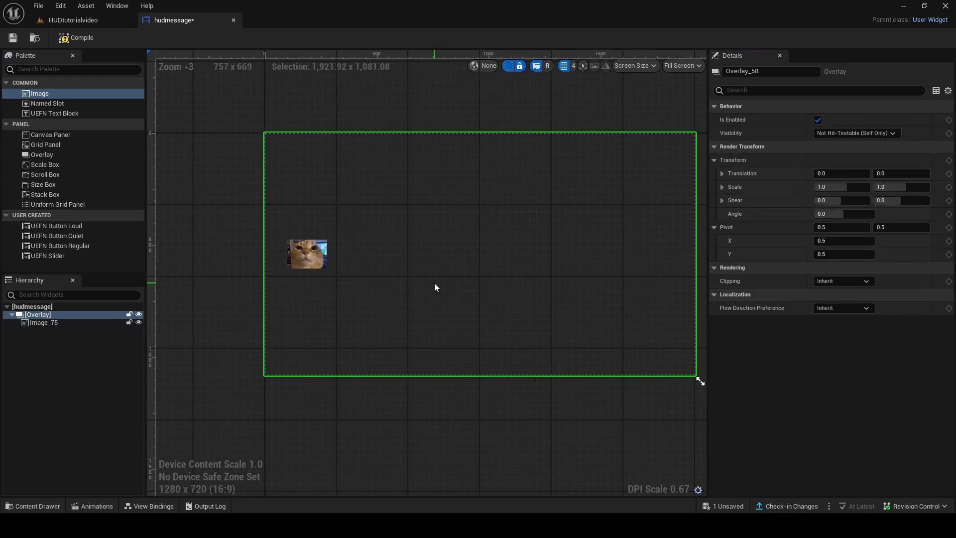
left_click(295, 249)
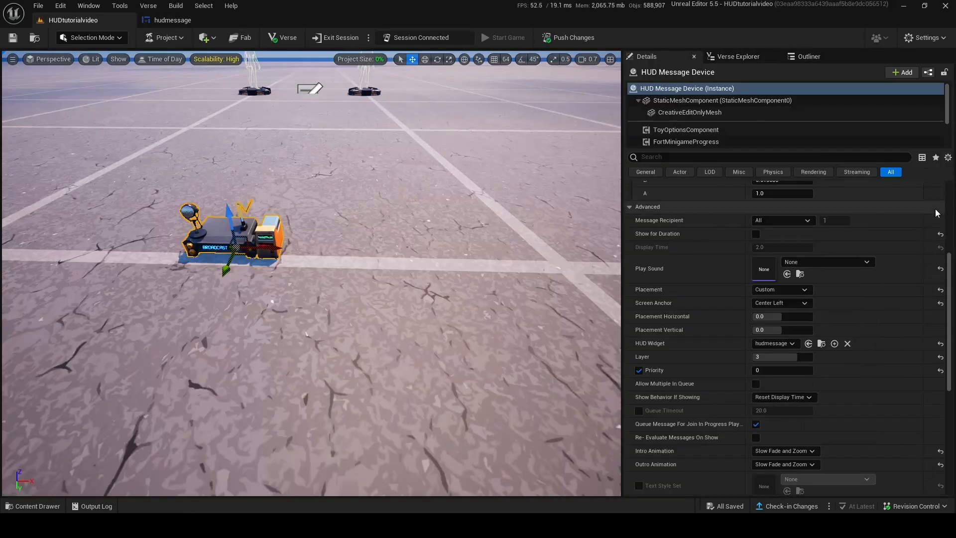
- Switch to the HUDtutorialvideo level and review the HUD Message Device's Screen Anchor options, choosing Center Left
right_click_drag(562, 294, 528, 278)
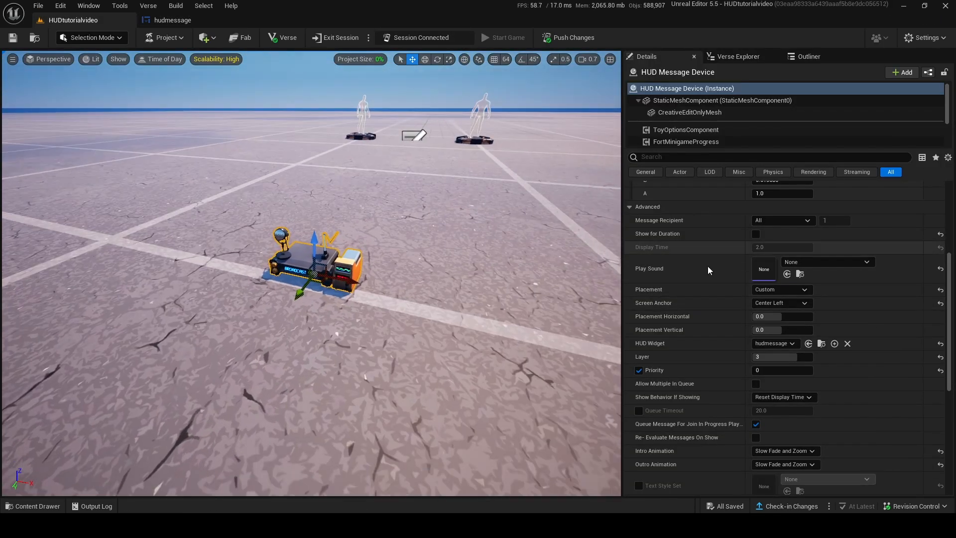
left_click(770, 304)
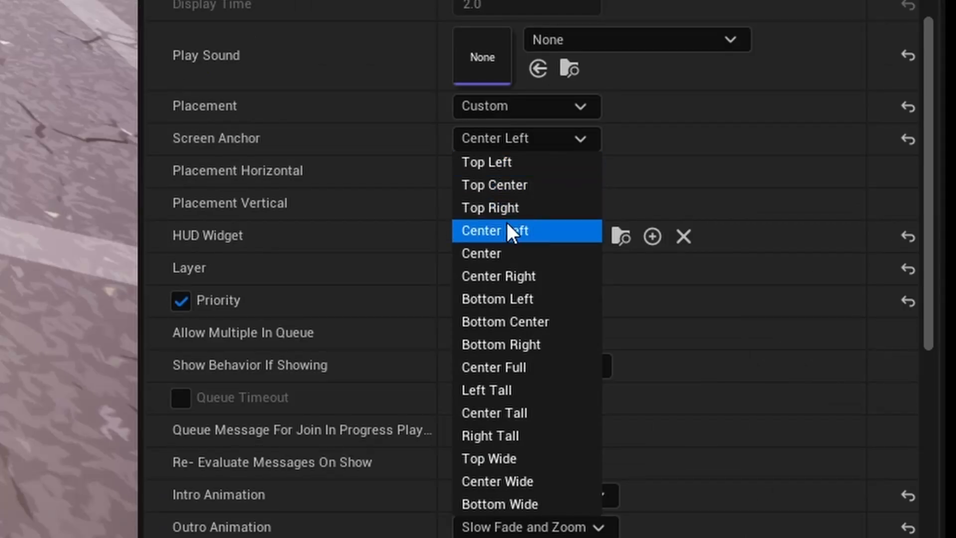
left_click(774, 340)
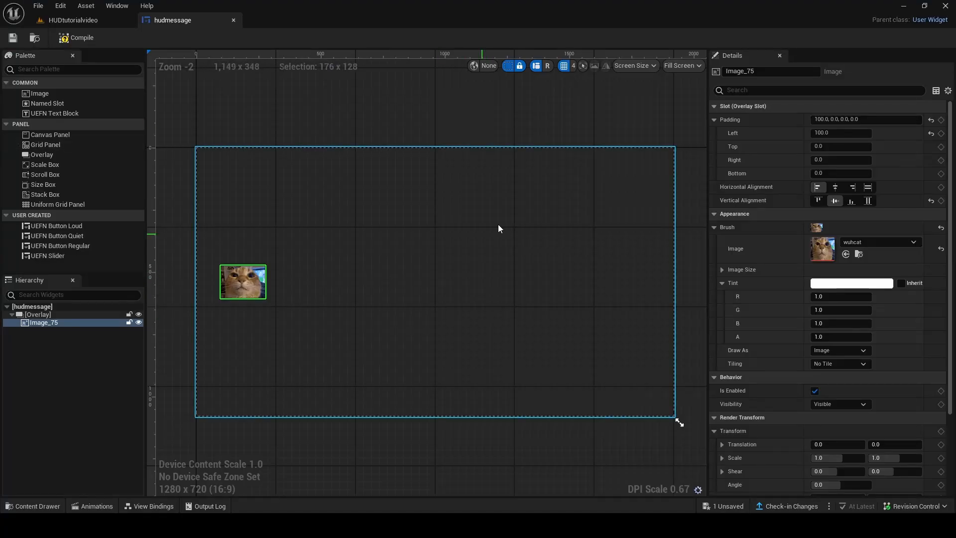
- Delete the overlay with its image from the hudmessage widget and add a Canvas Panel as the root
right_click(57, 314)
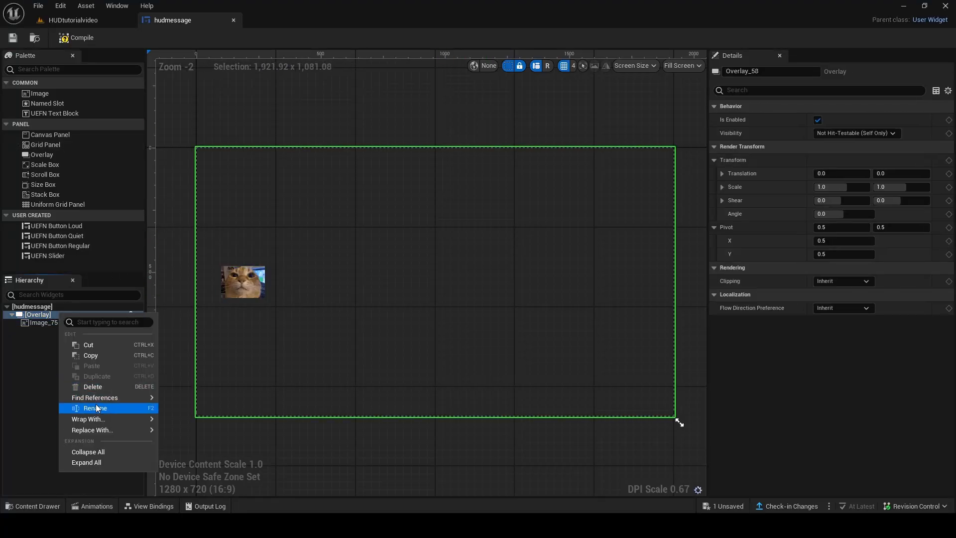
left_click(92, 387)
left_click_drag(375, 223, 375, 223)
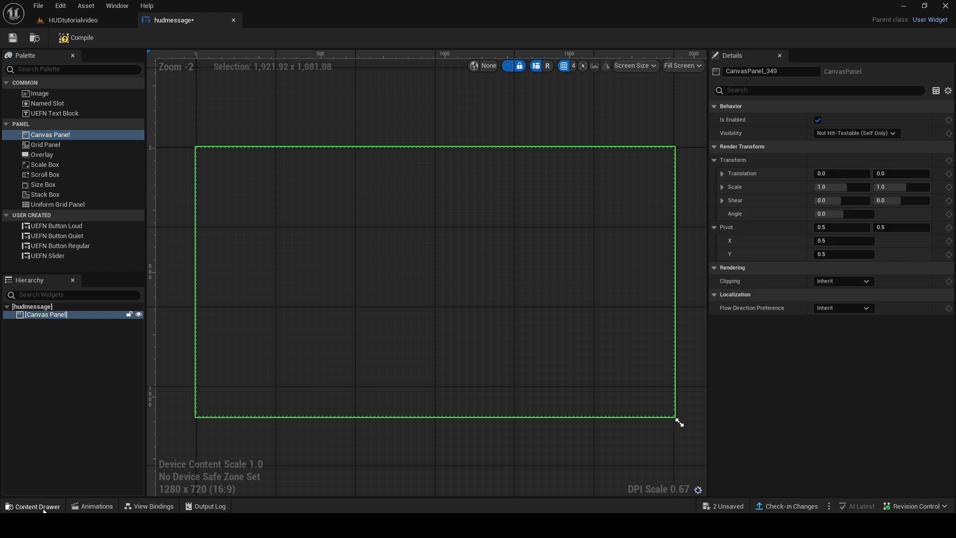
- Place the wuhcat texture on the canvas as an image about 314 x 260 in size at position 800, 280
left_click(32, 506)
left_click_drag(357, 425, 461, 308)
left_click_drag(426, 281, 438, 257)
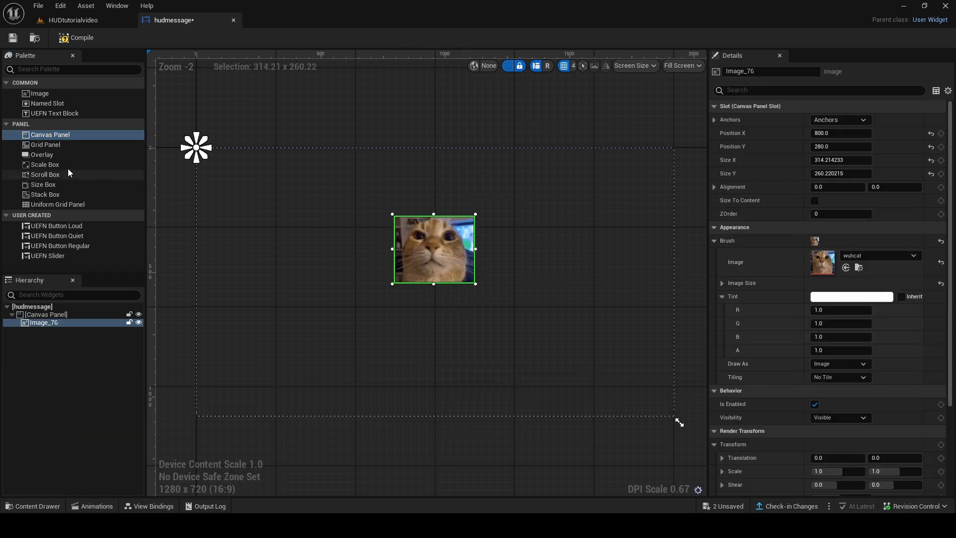
- Add a UEFN Text Block below the cat image and set its content to "Text"
type("w")
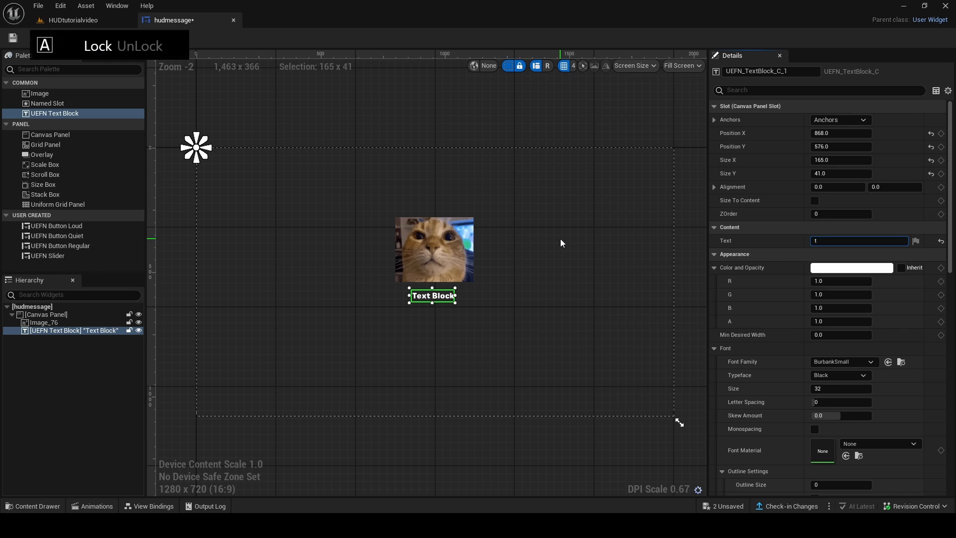
key("Caps_Lock")
key("BackSpace")
type("Text")
key("Return")
- Set the text block's justification to centered
scroll(880, 295, "down", 8)
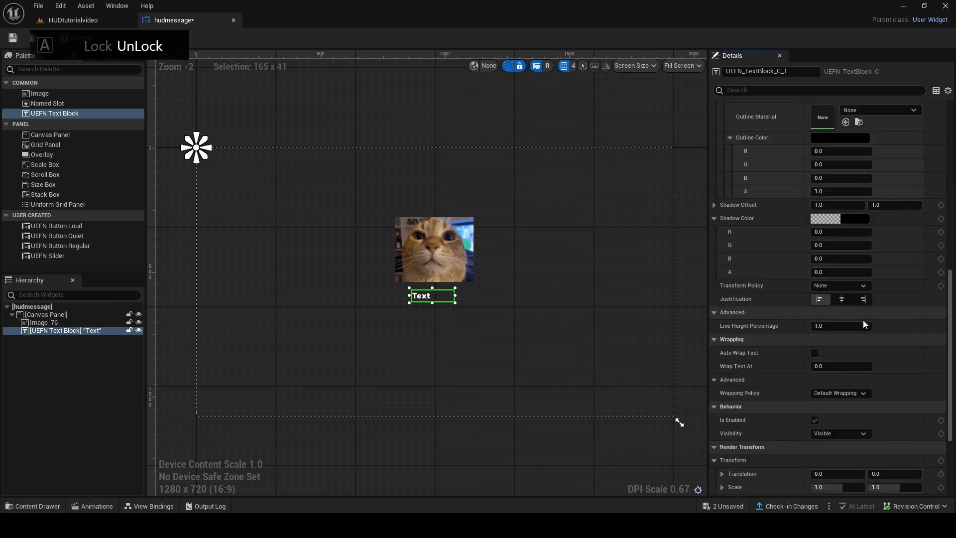
left_click(841, 299)
scroll(459, 300, "up", 11)
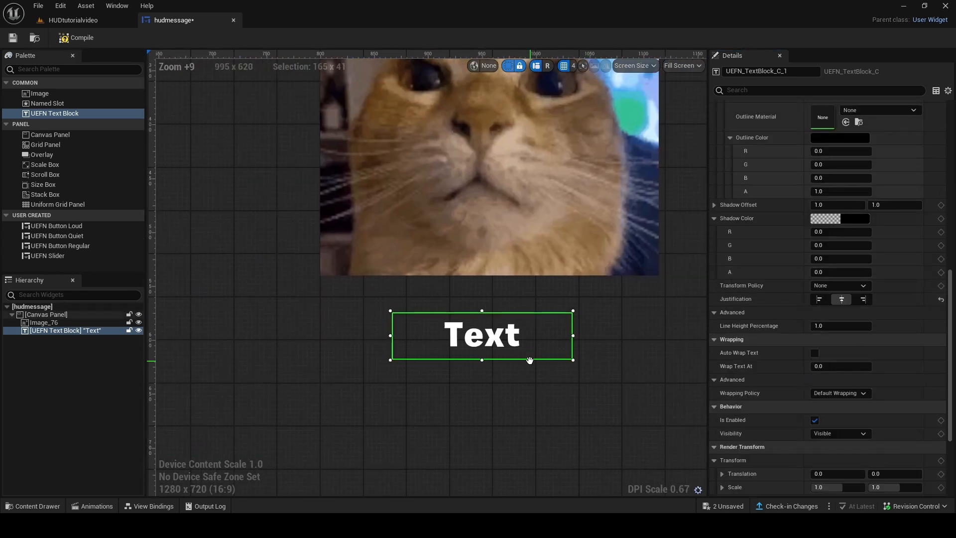
scroll(514, 351, "up", 5)
scroll(538, 333, "down", 16)
scroll(504, 330, "up", 6)
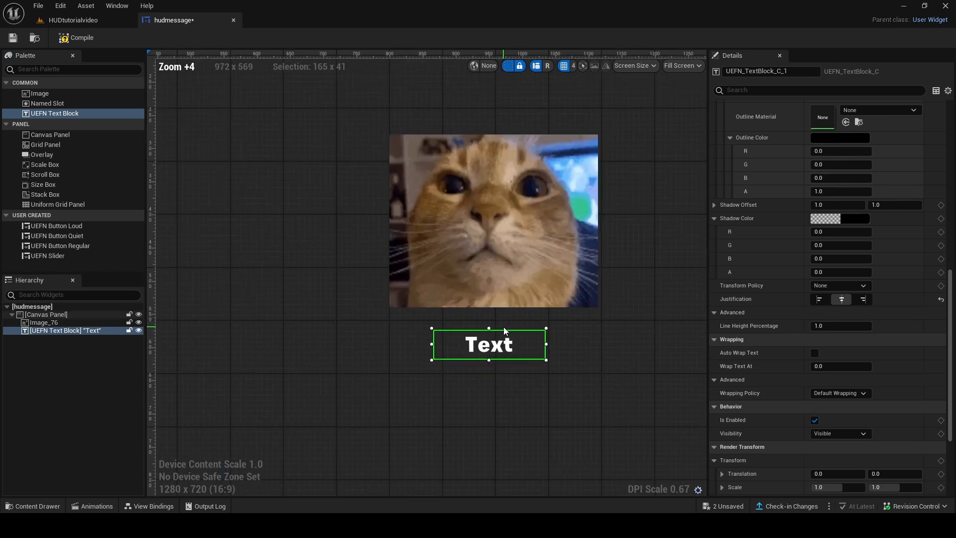
- Move the text block up to just beneath the cat image, at position 868, 544
left_click_drag(499, 348, 498, 327)
scroll(503, 318, "down", 6)
left_click(558, 303)
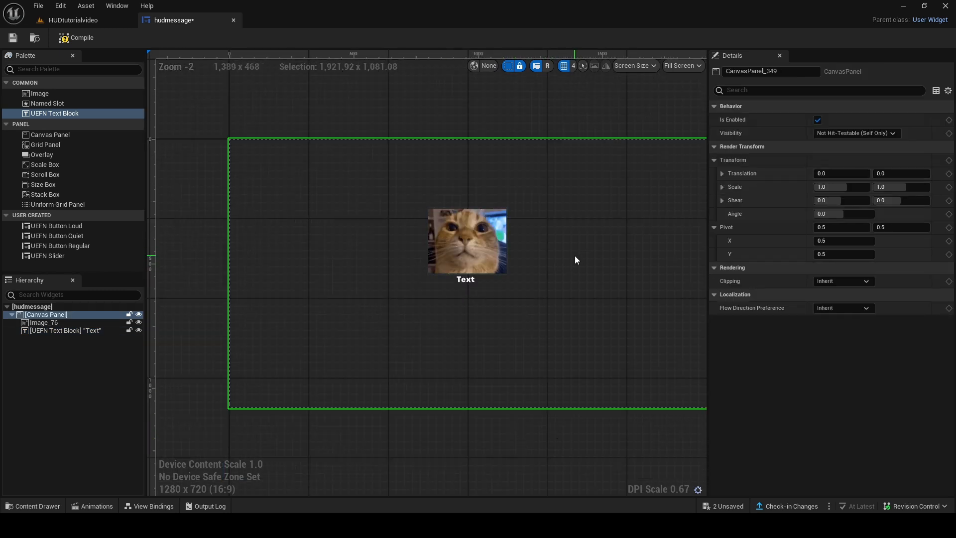
right_click_drag(575, 256, 517, 277)
left_click(408, 298)
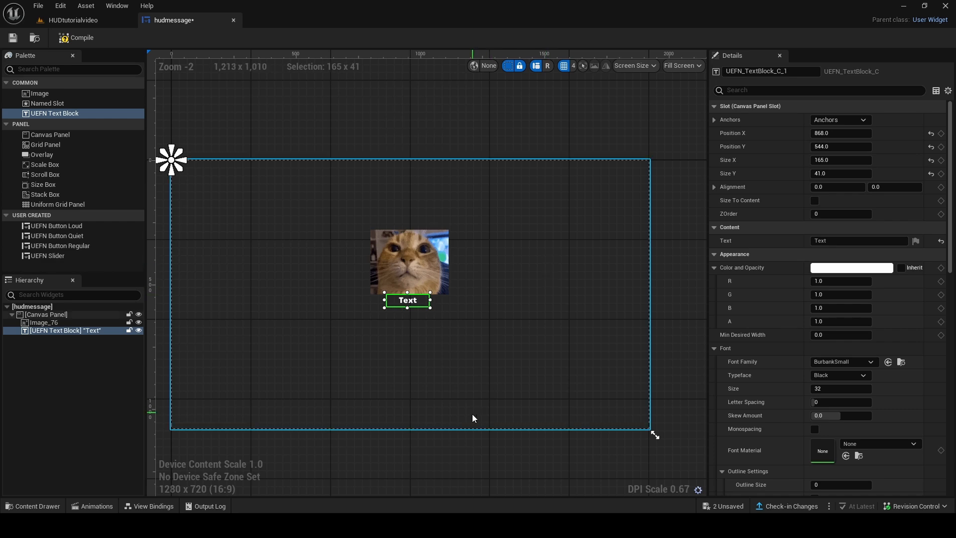
left_click(468, 443)
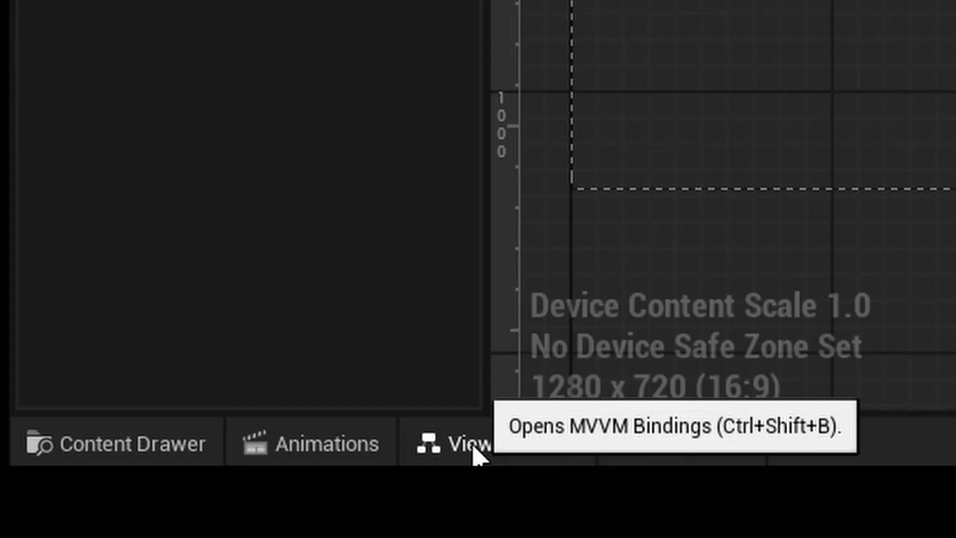
- Add the Device - Message View Model to the widget through View Bindings and close the Viewmodels window
left_click(143, 506)
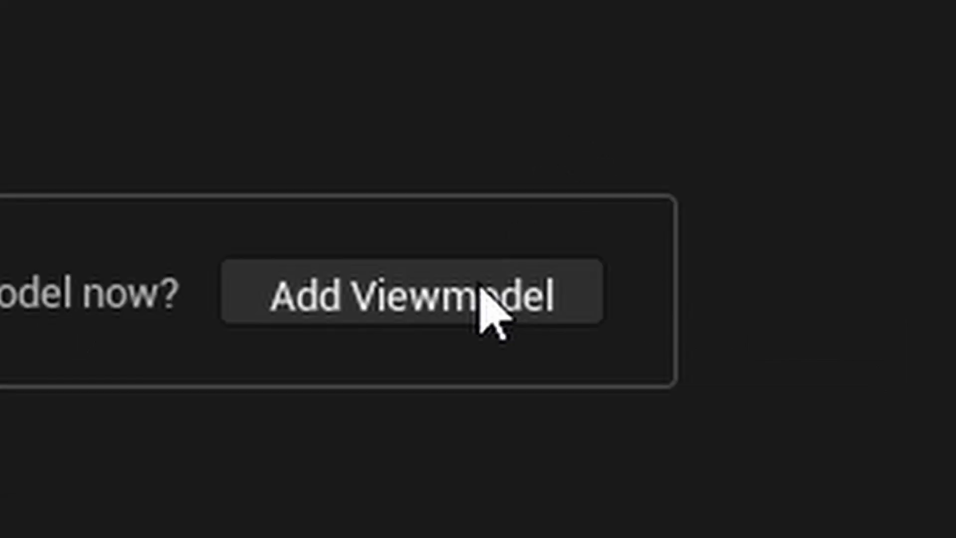
left_click(481, 292)
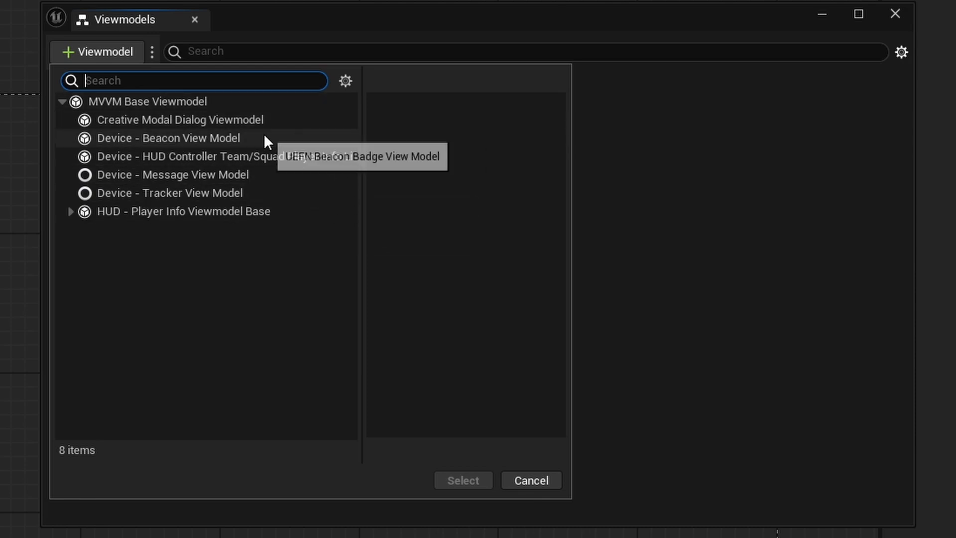
left_click(170, 175)
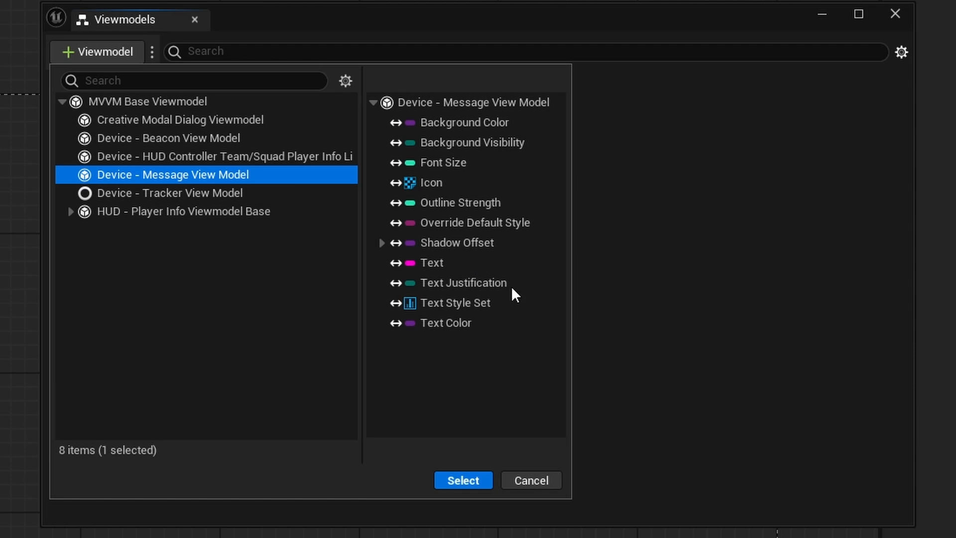
left_click(480, 479)
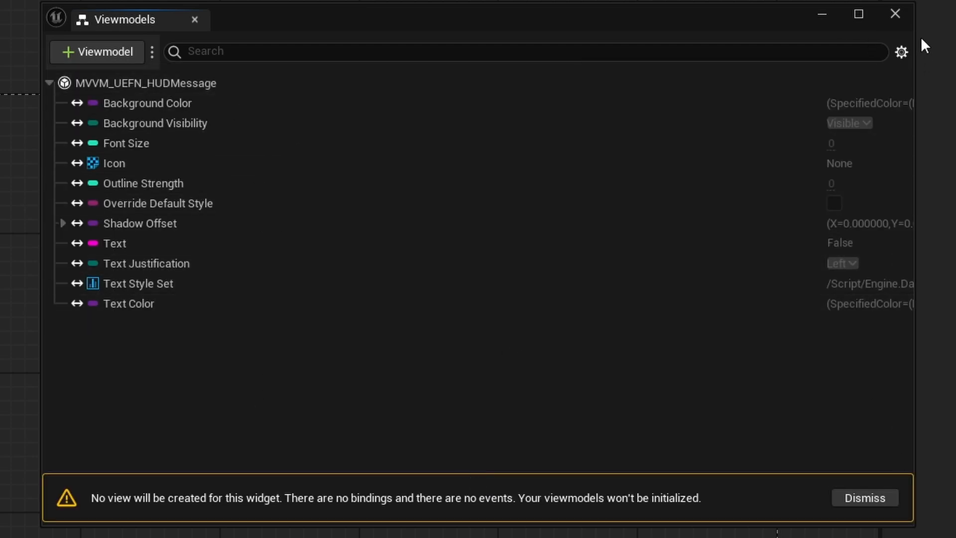
left_click(895, 13)
scroll(375, 291, "up", 4)
right_click_drag(366, 277, 462, 277)
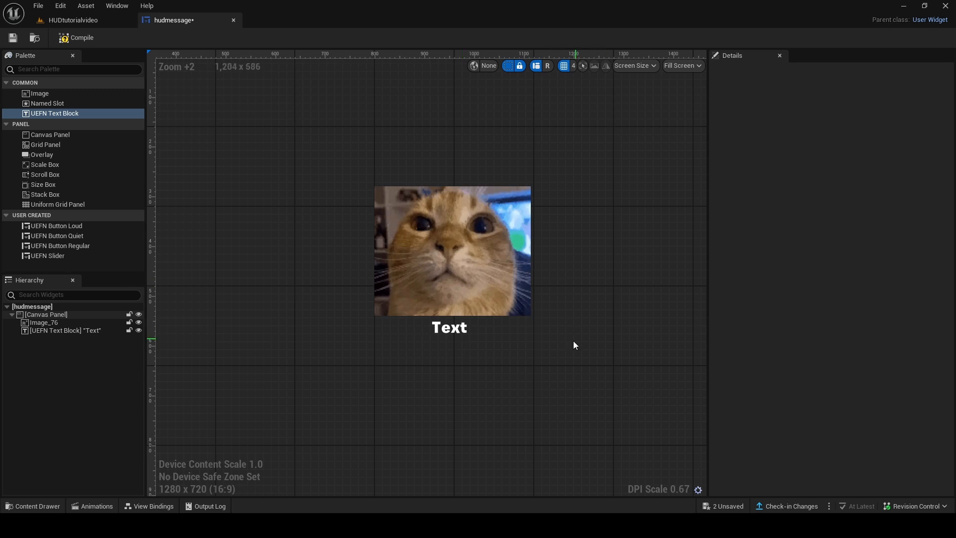
- Anchor the cat image and the text block to the center of the canvas
scroll(557, 290, "down", 3)
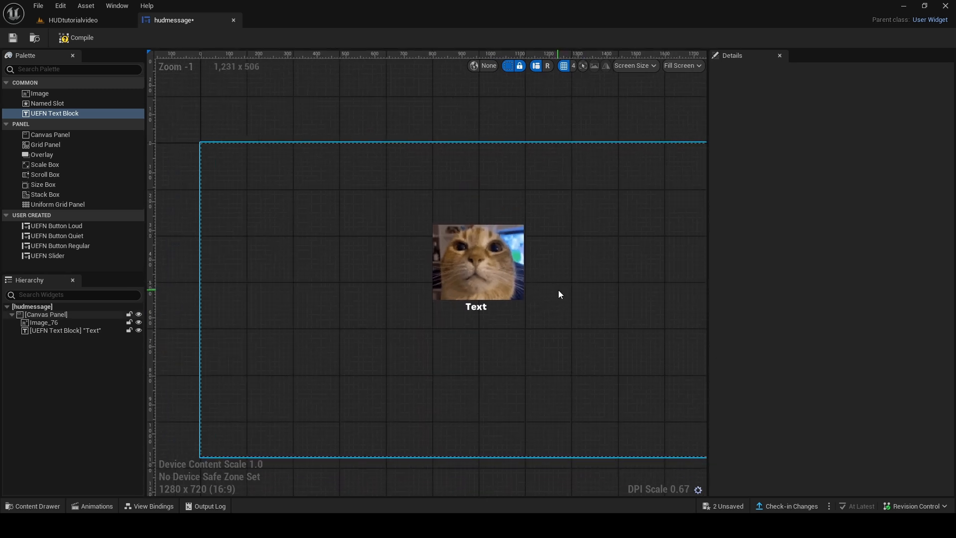
scroll(564, 288, "down", 2)
left_click(465, 264)
scroll(464, 264, "up", 4)
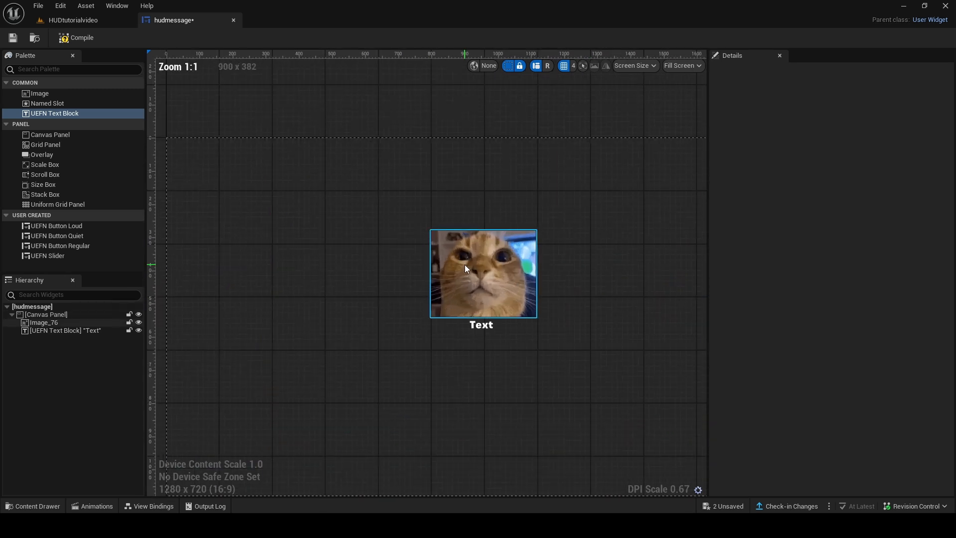
right_click_drag(506, 277, 533, 301)
scroll(327, 281, "down", 2)
left_click(429, 262)
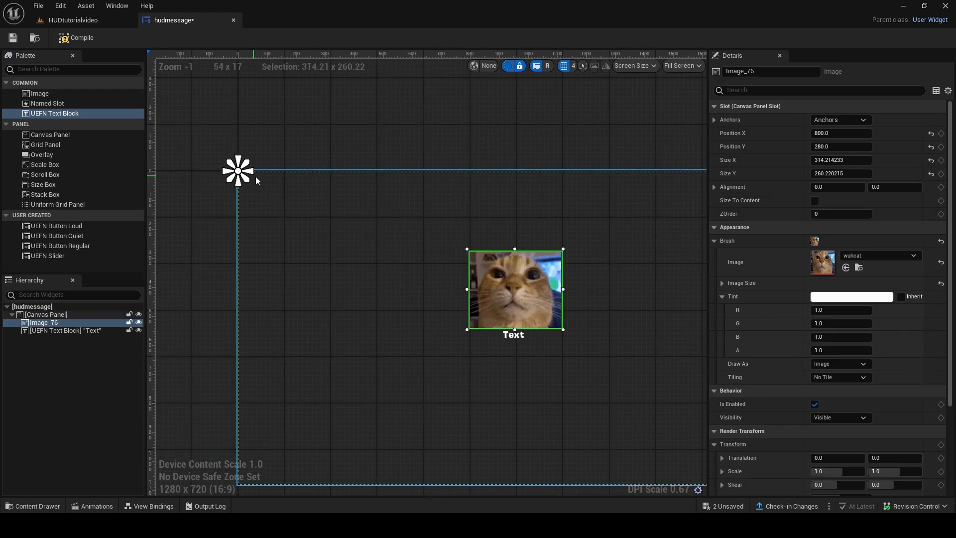
left_click(862, 122)
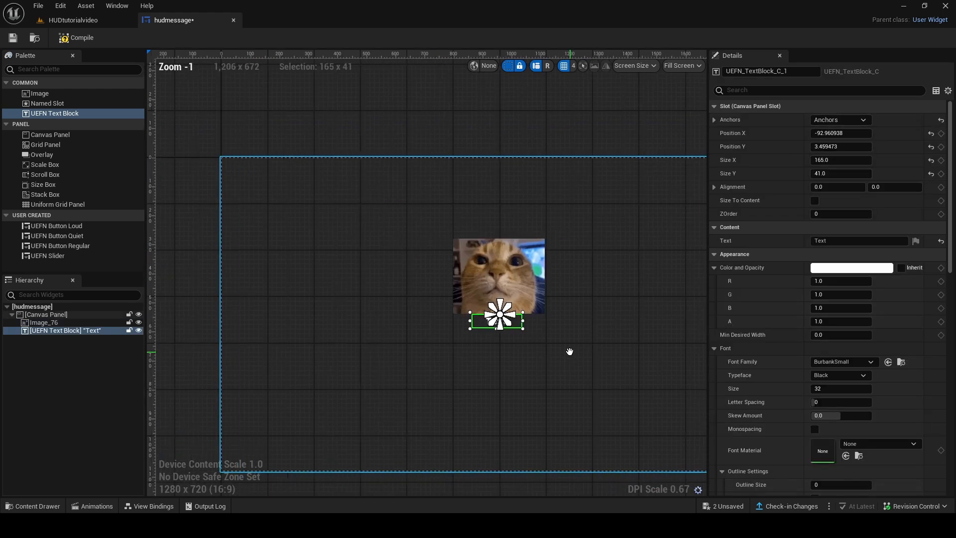
- Add a new view binding for the selected UEFN Text Block
scroll(568, 352, "up", 10)
scroll(455, 331, "down", 3)
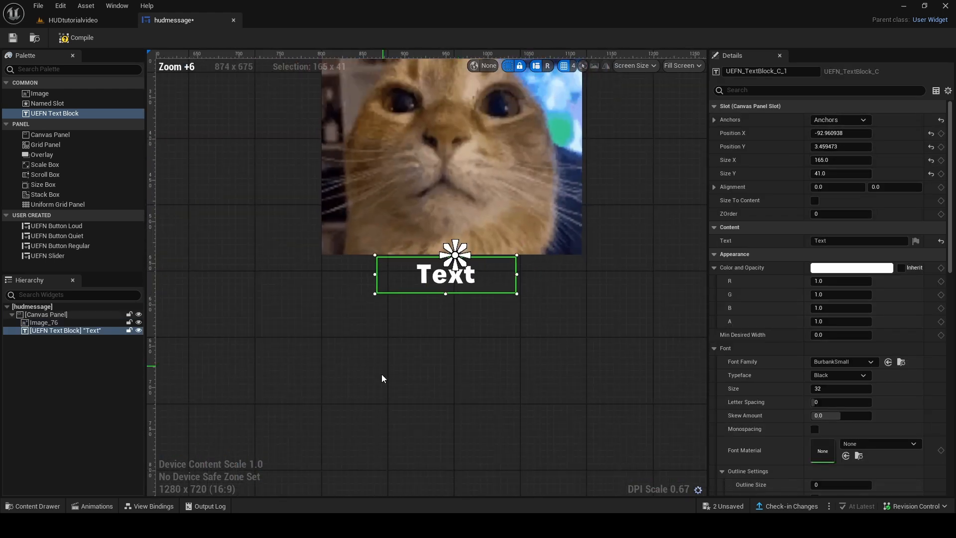
left_click(145, 507)
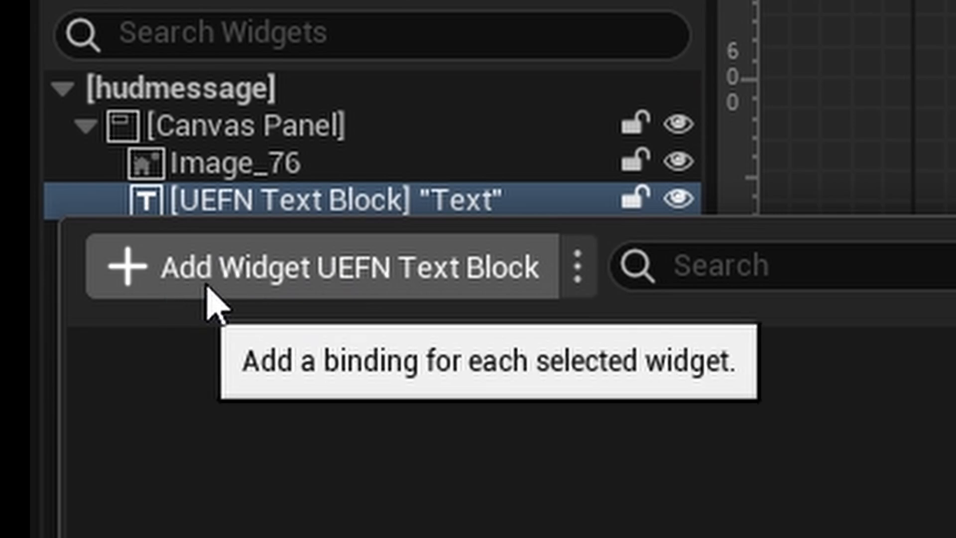
left_click(353, 289)
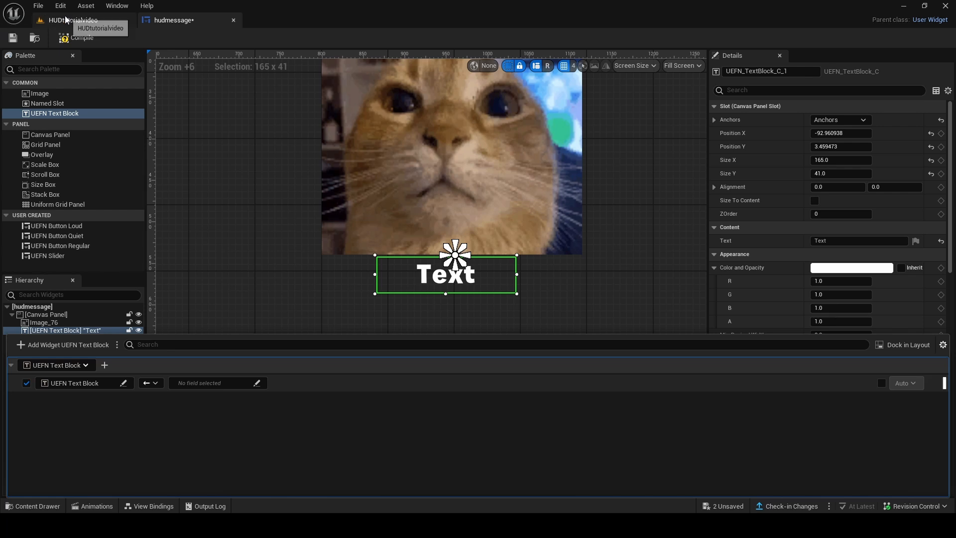
- Set the HUD Message Device's message in the level to "Hello world"
left_click(65, 19)
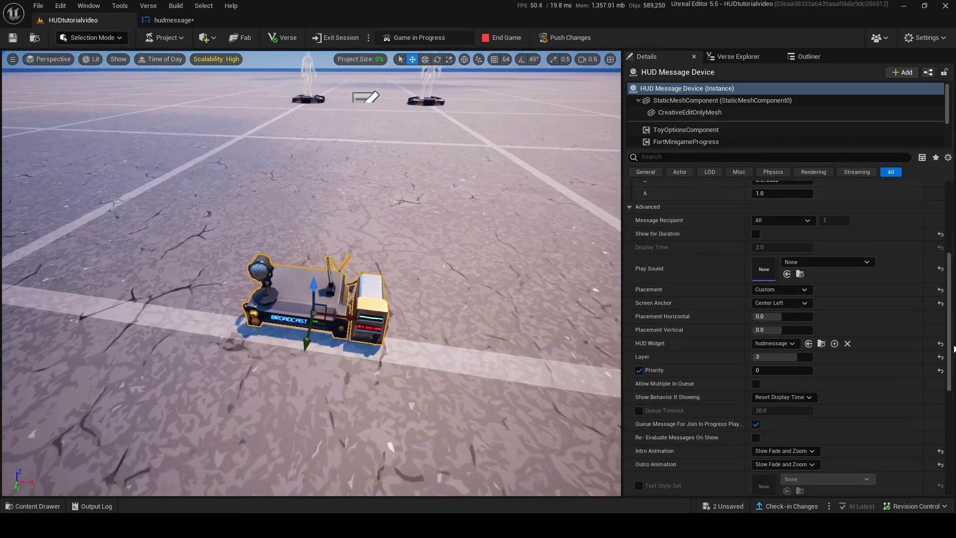
scroll(921, 337, "up", 5)
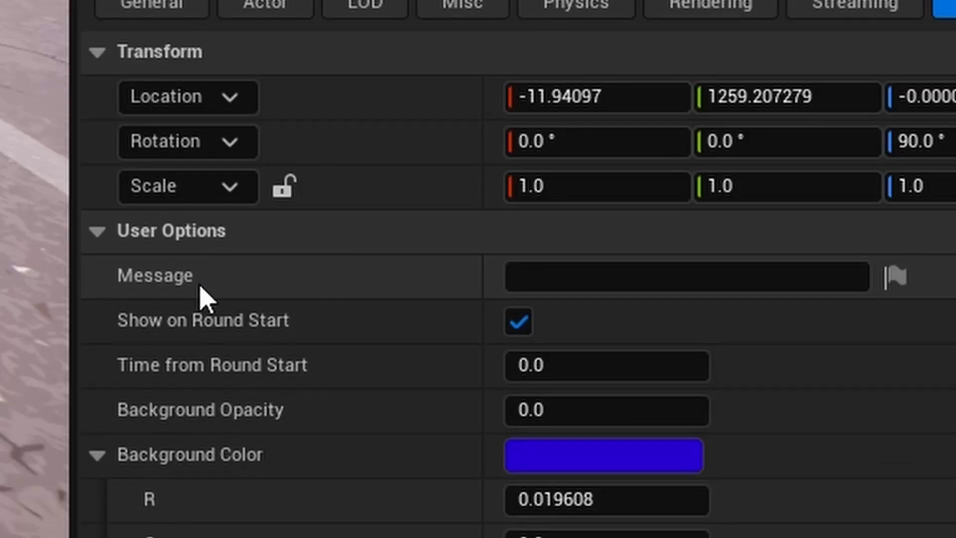
left_click(775, 254)
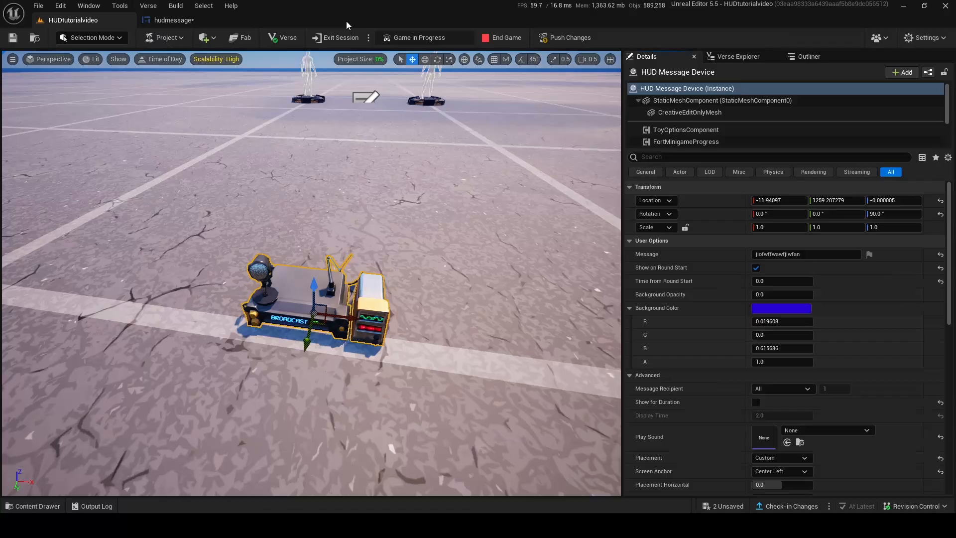
left_click(217, 20)
scroll(493, 282, "up", 1)
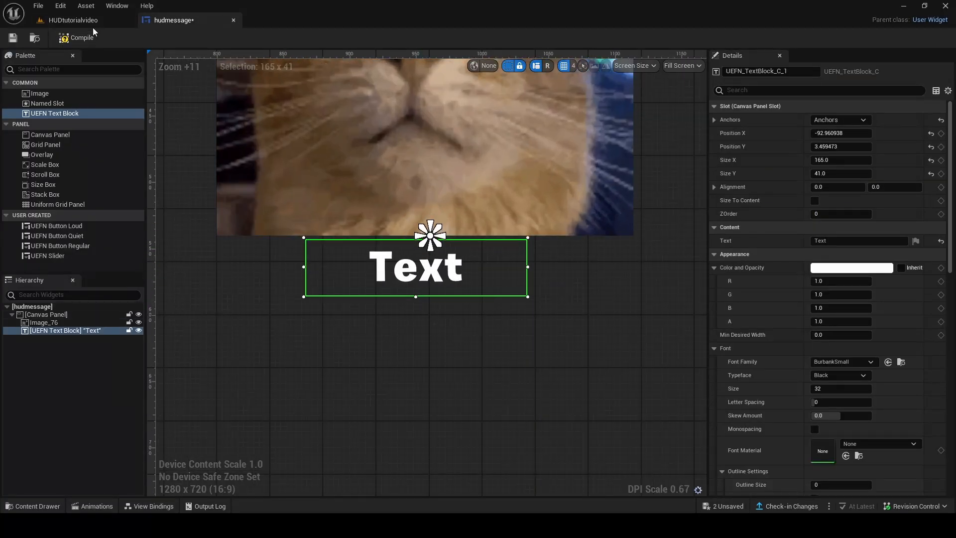
scroll(485, 268, "down", 11)
scroll(501, 262, "up", 2)
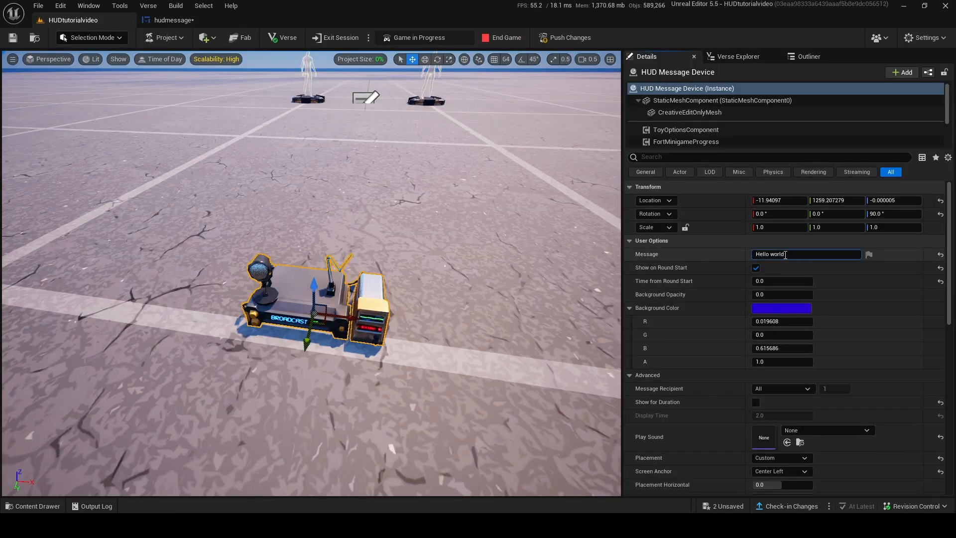
- Choose the Text property of the UEFN Text Block as the destination of its view binding in the hudmessage widget
left_click(172, 19)
scroll(522, 209, "up", 3)
left_click(157, 506)
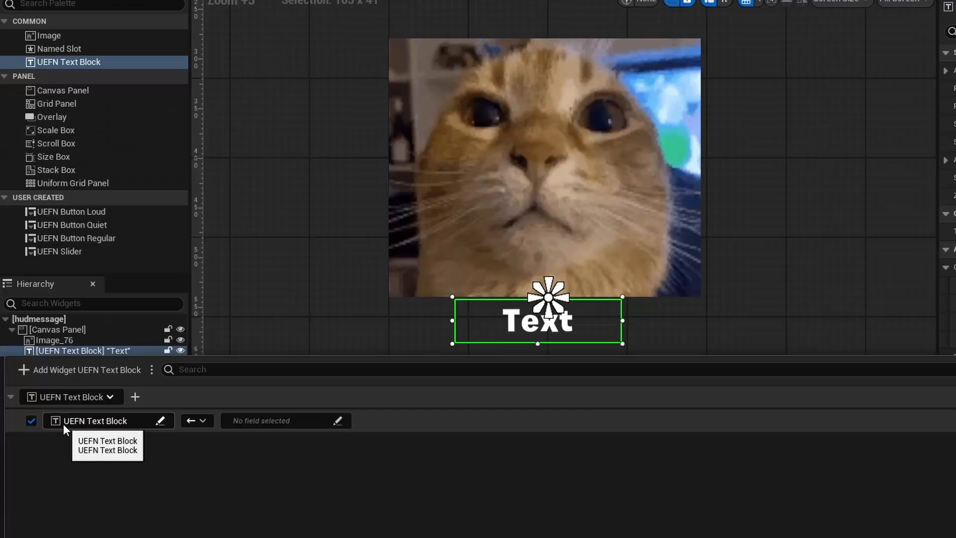
left_click(156, 423)
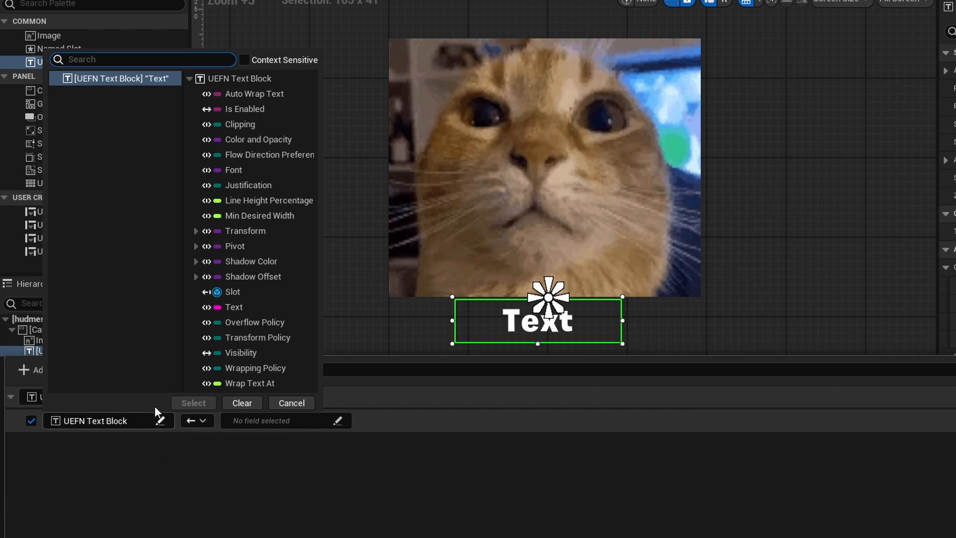
double_click(259, 306)
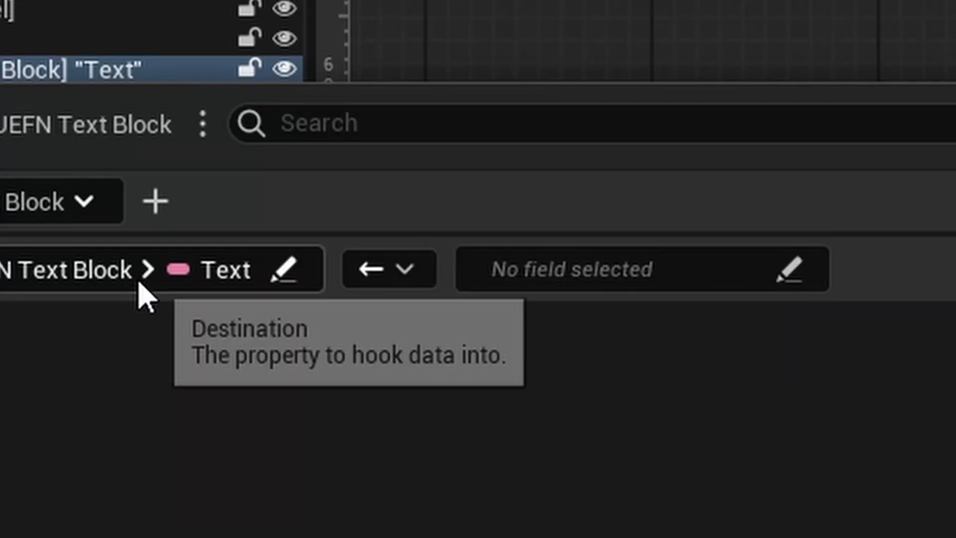
- Set the binding's source to the Text field of MVVM_UEFN_HUDMessage and compile the widget
left_click(530, 276)
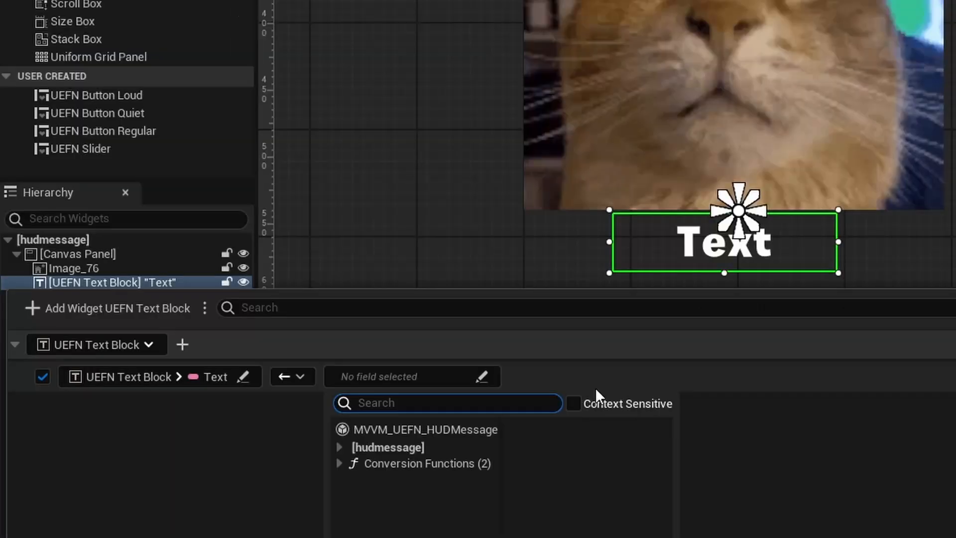
left_click(362, 429)
left_click(585, 264)
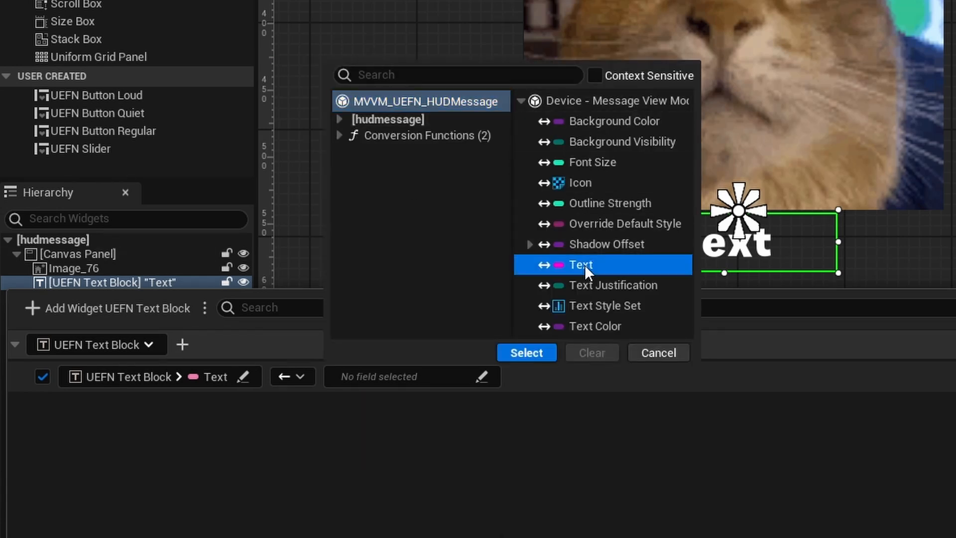
left_click(526, 352)
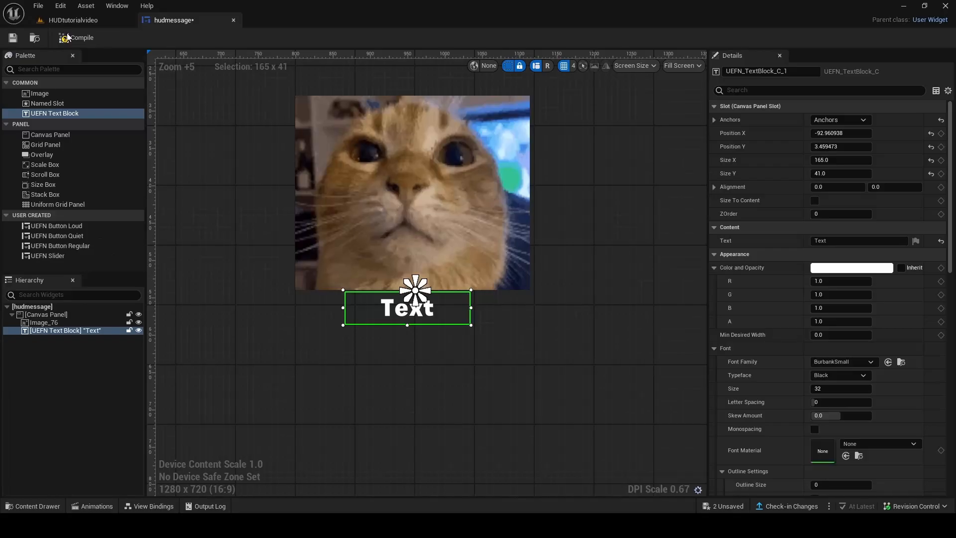
left_click(87, 39)
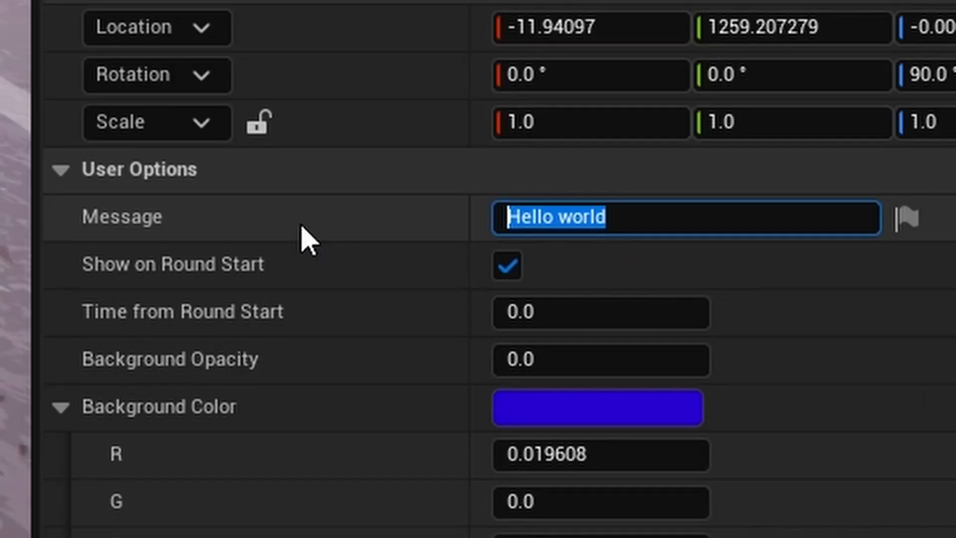
- Change the HUD Message Device's message to "awdwaadaawdawd" from inside the game session and play-test the widget
left_click(700, 259)
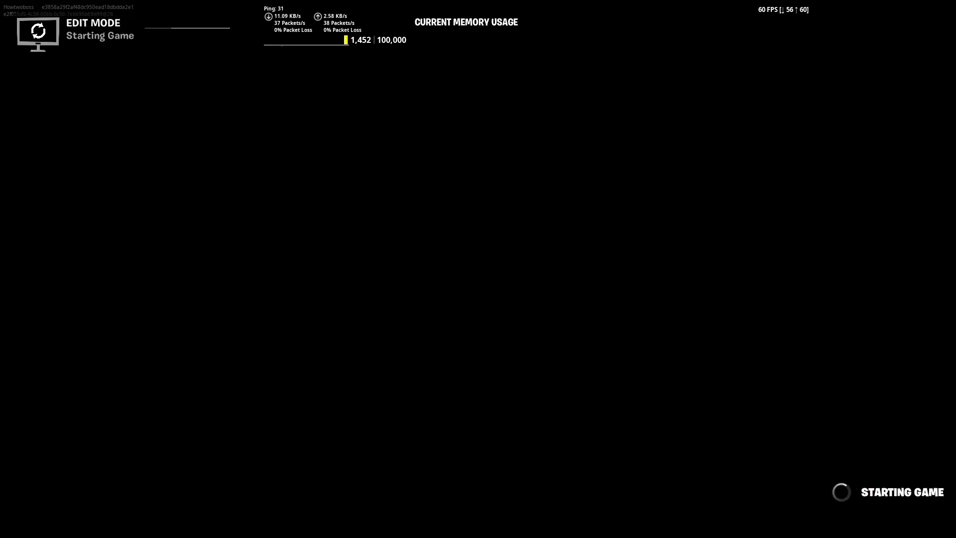
key("w")
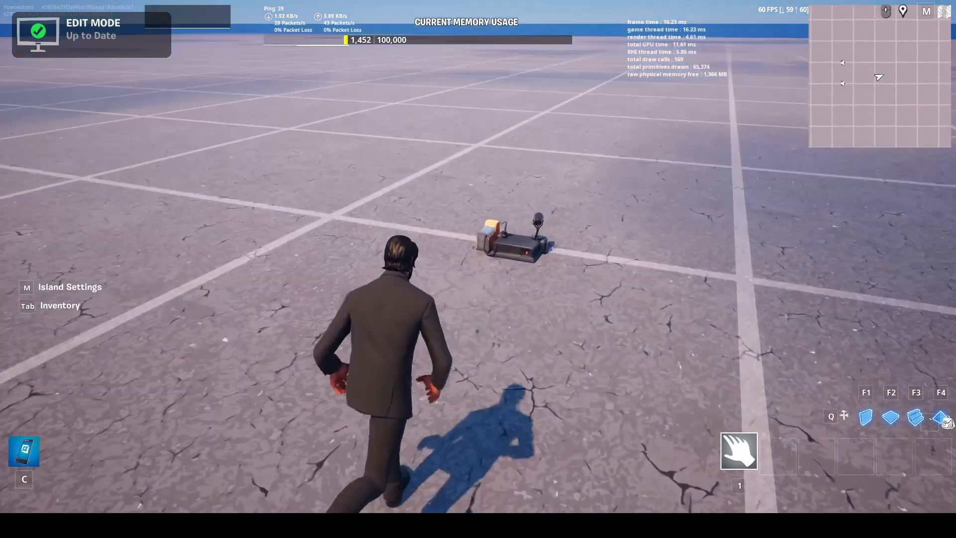
key("e")
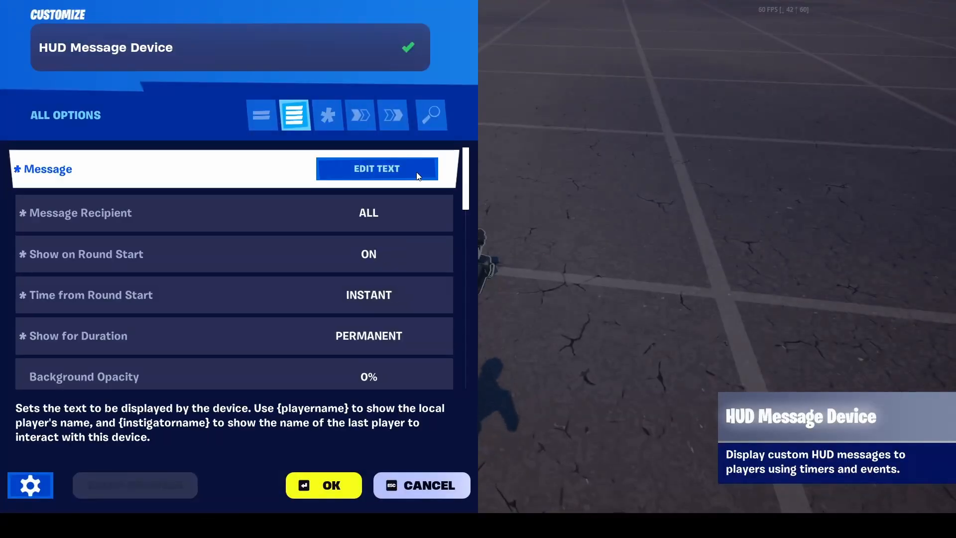
left_click(414, 165)
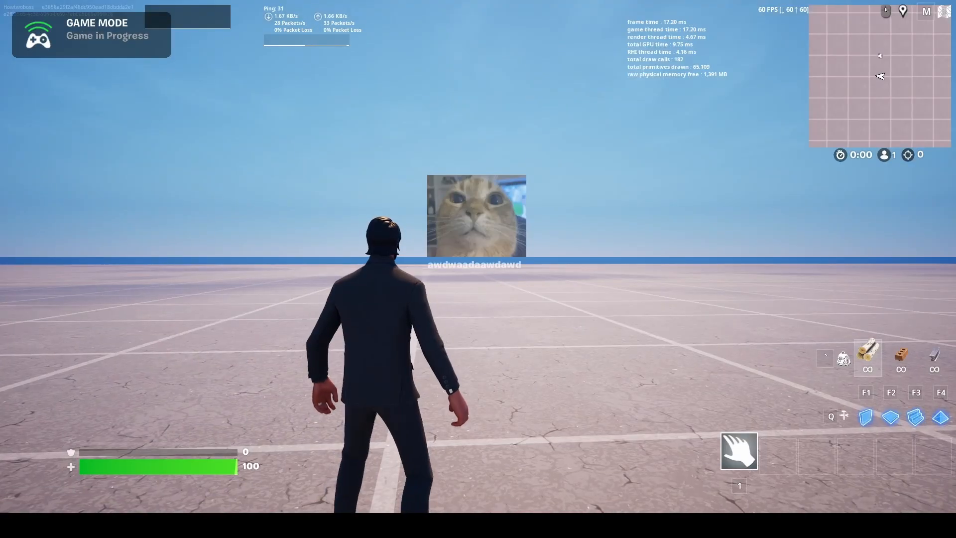
key("w")
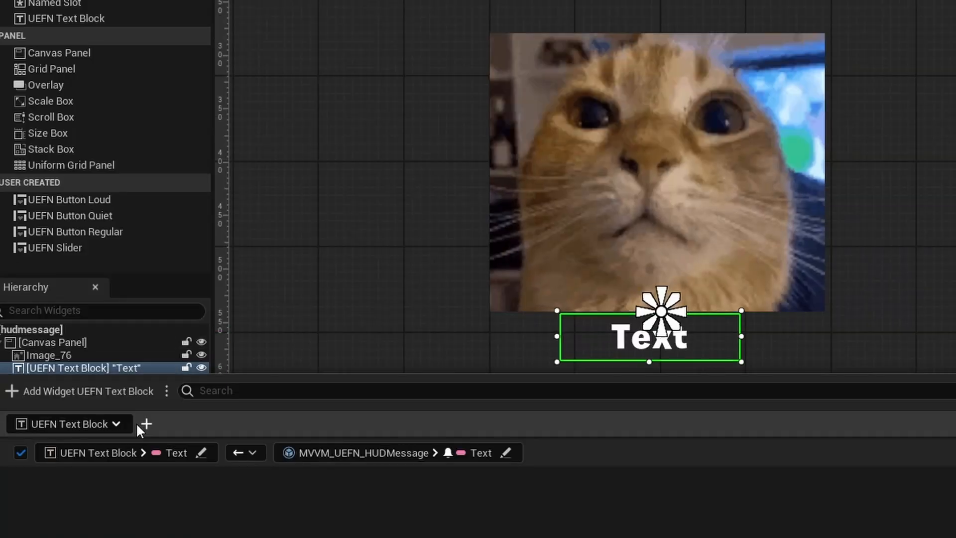
- Add a second text block binding that connects Color and Opacity to the Text Color field of MVVM_UEFN_HUDMessage
left_click(145, 423)
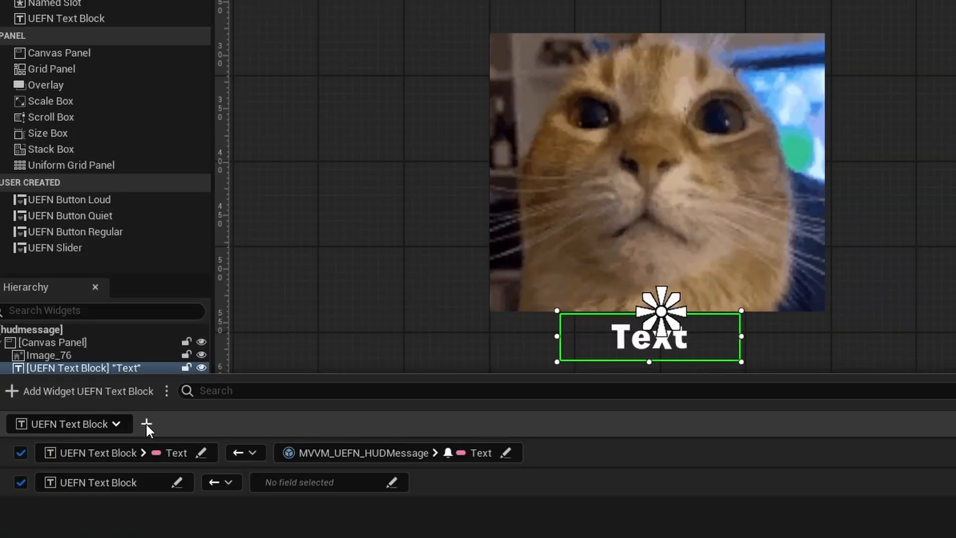
left_click(169, 479)
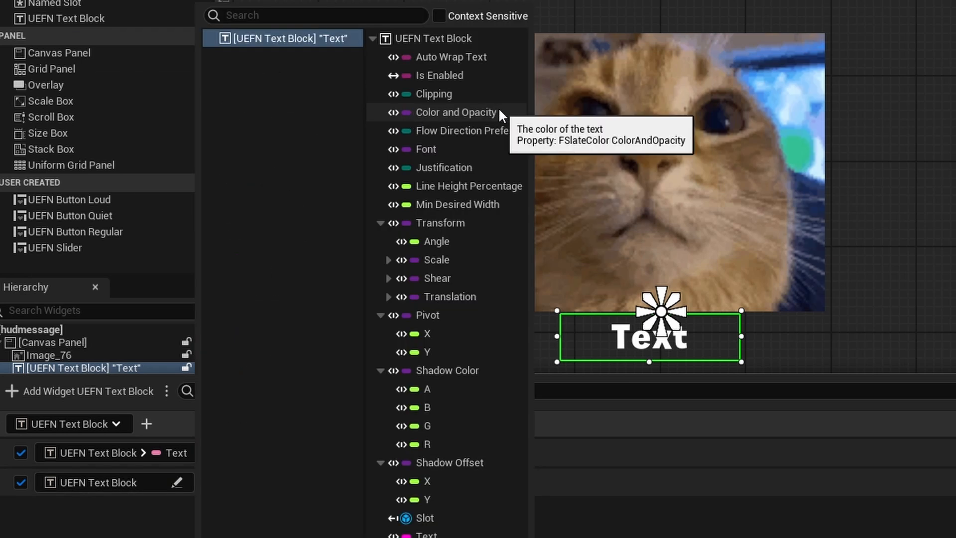
left_click(498, 112)
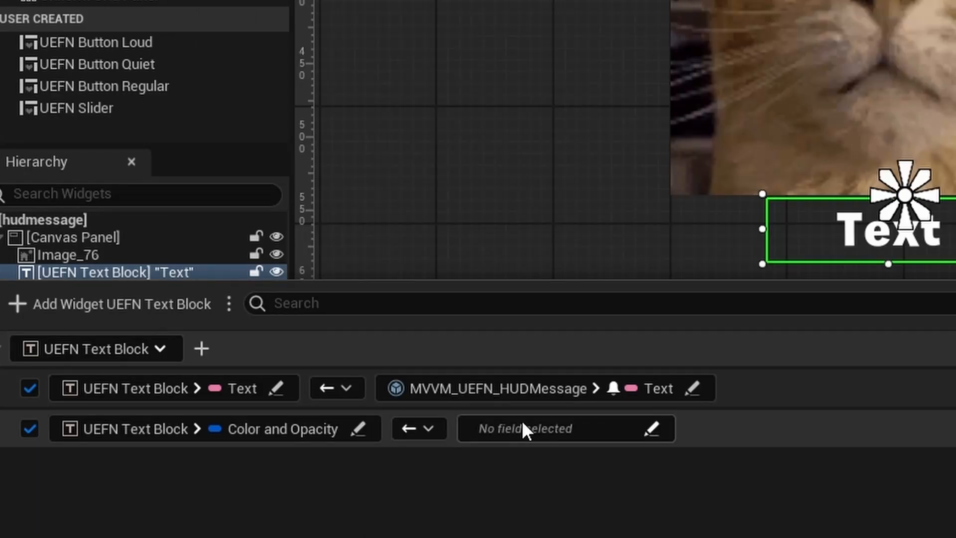
left_click(523, 424)
left_click(509, 495)
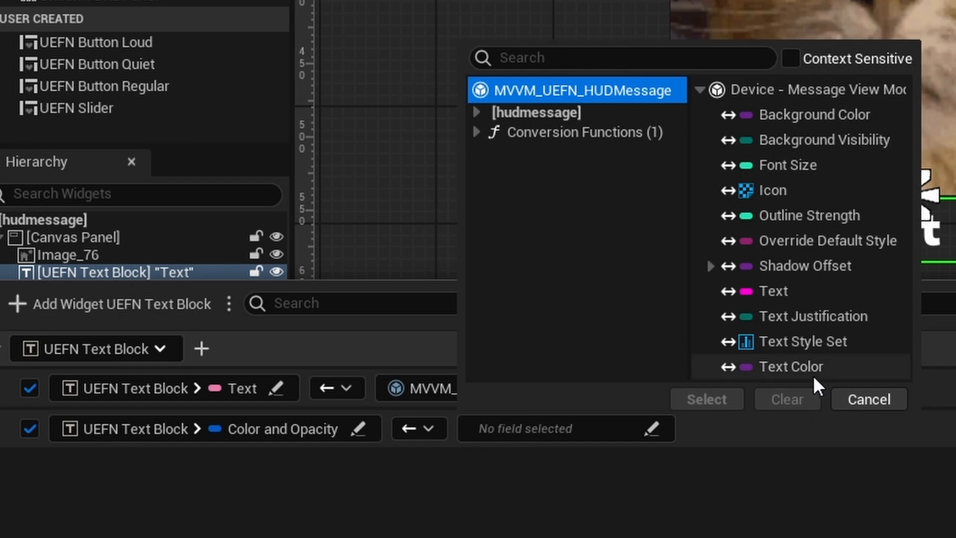
left_click(811, 372)
left_click(712, 401)
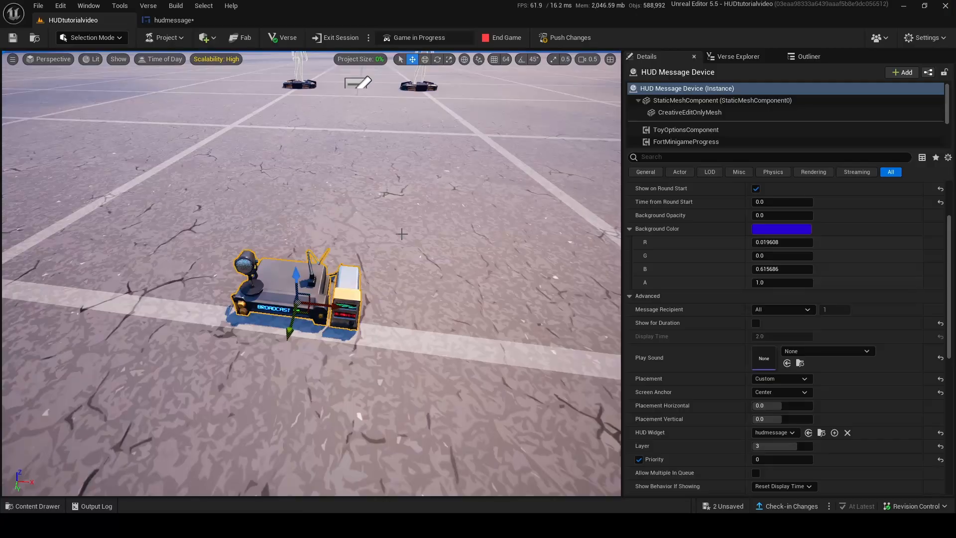
- Pick a different Text Color for the HUD Message Device and launch the game to test it
scroll(711, 263, "down", 6)
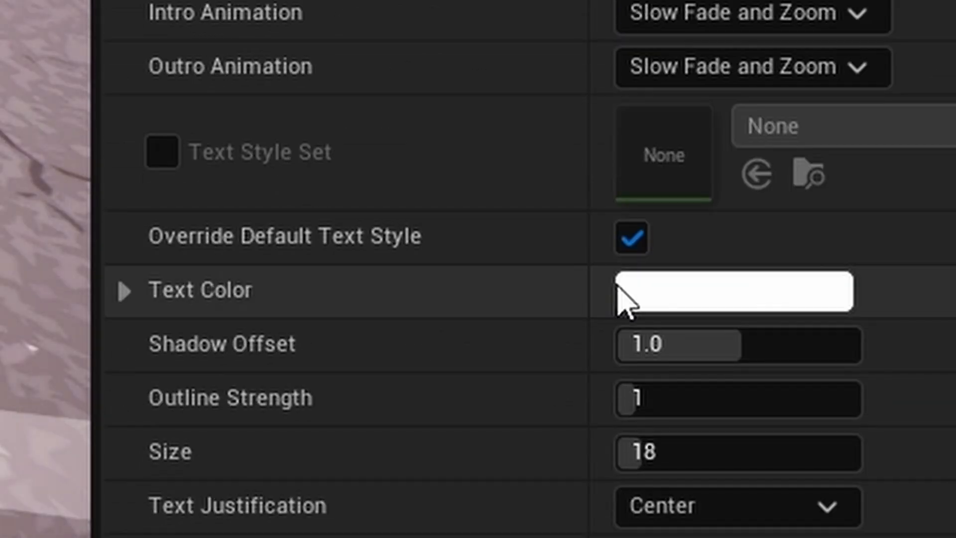
left_click(120, 293)
left_click(124, 292)
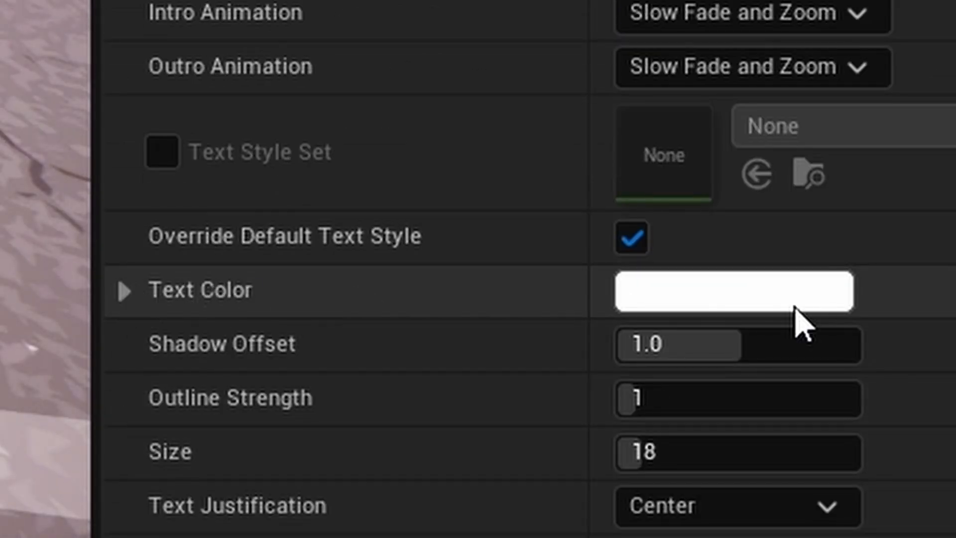
left_click(794, 305)
left_click(158, 207)
mouse_move(425, 136)
left_mouse_down()
mouse_move(490, 222)
mouse_move(352, 220)
mouse_move(528, 198)
left_mouse_up()
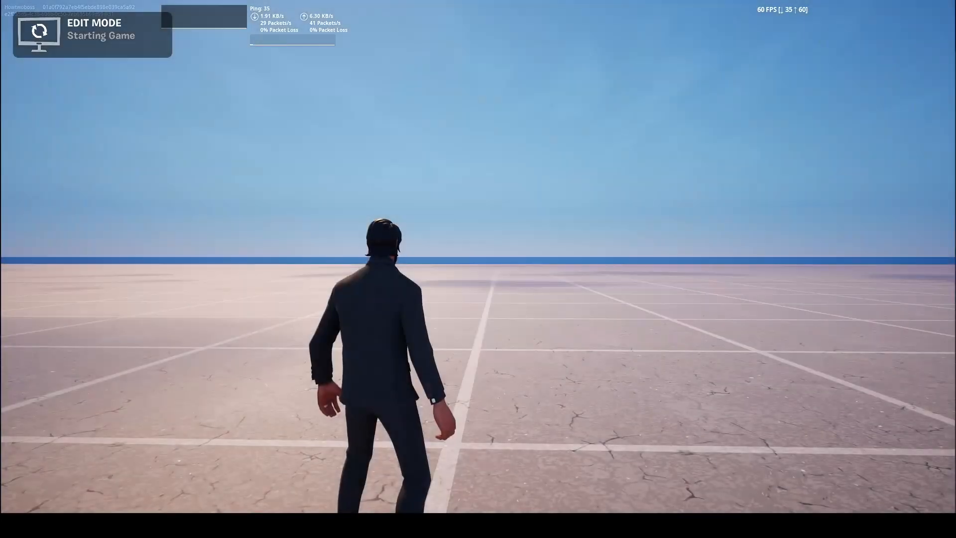
key("w")
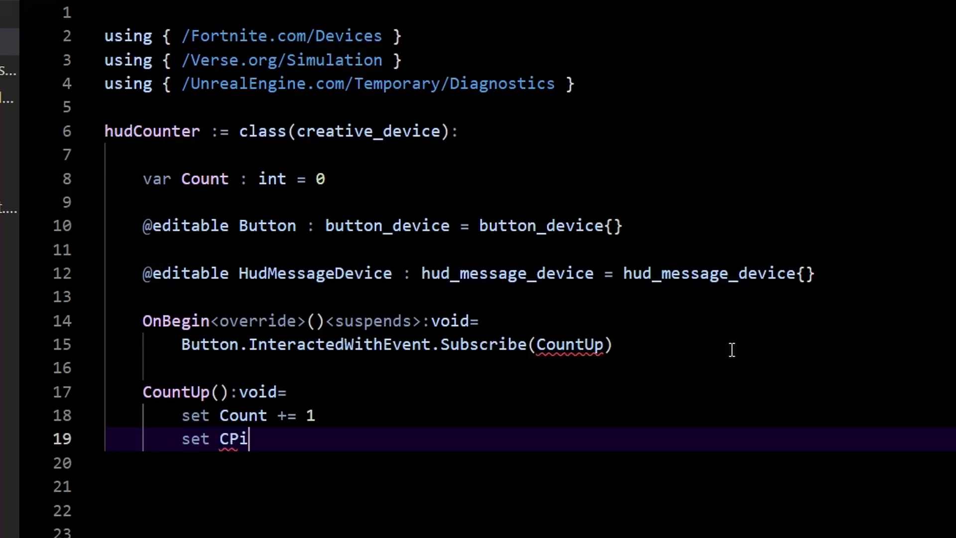
- Extend the CountUp function in the hudCounter Verse script with another line setting Count, and play-test the count-up button
type("unt = Count")
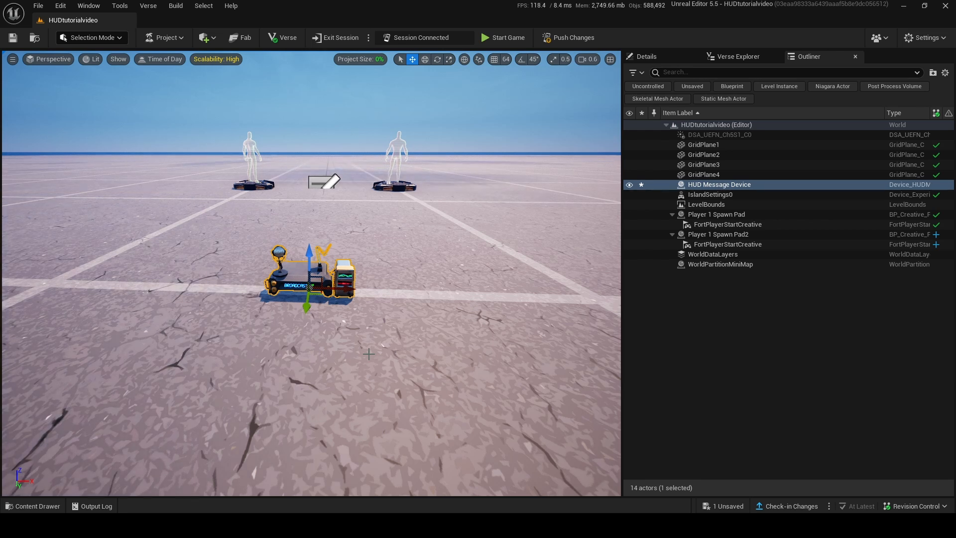
key("d")
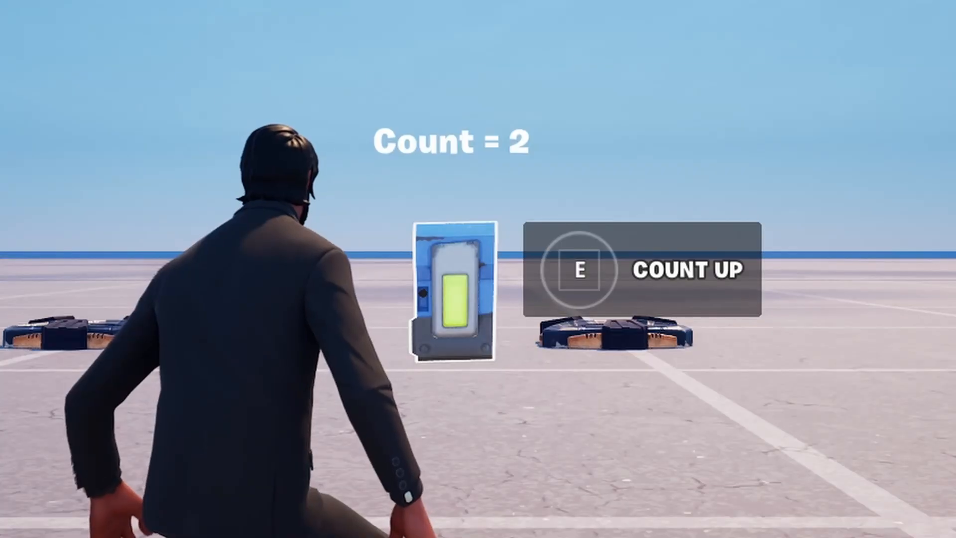
- Trigger the Count Up button several times in the running game to test the counter message
key("e")
key("e")
key("e")
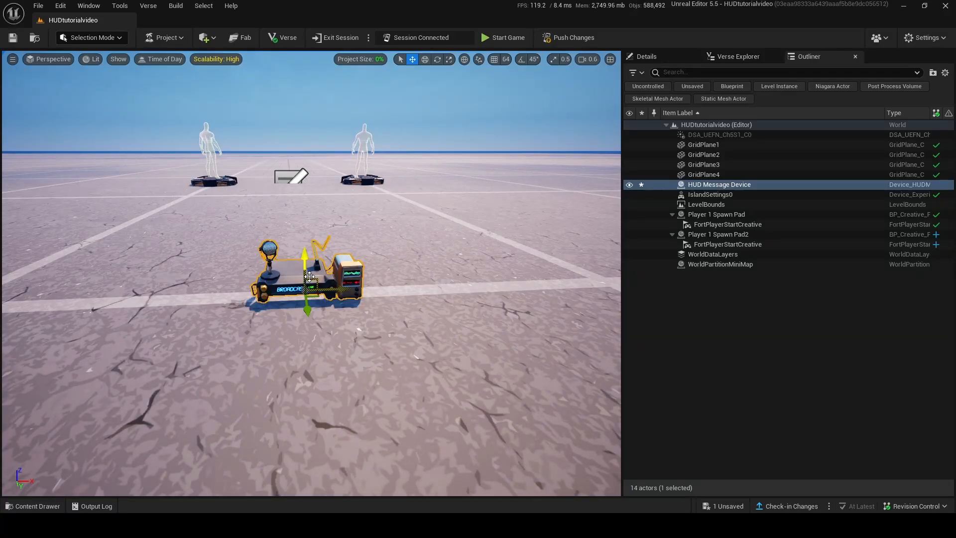
- Create a new widget blueprint based on User Widget in the HUDtutorialvideo Content folder and name it verseHUD
right_click_drag(309, 276, 284, 269)
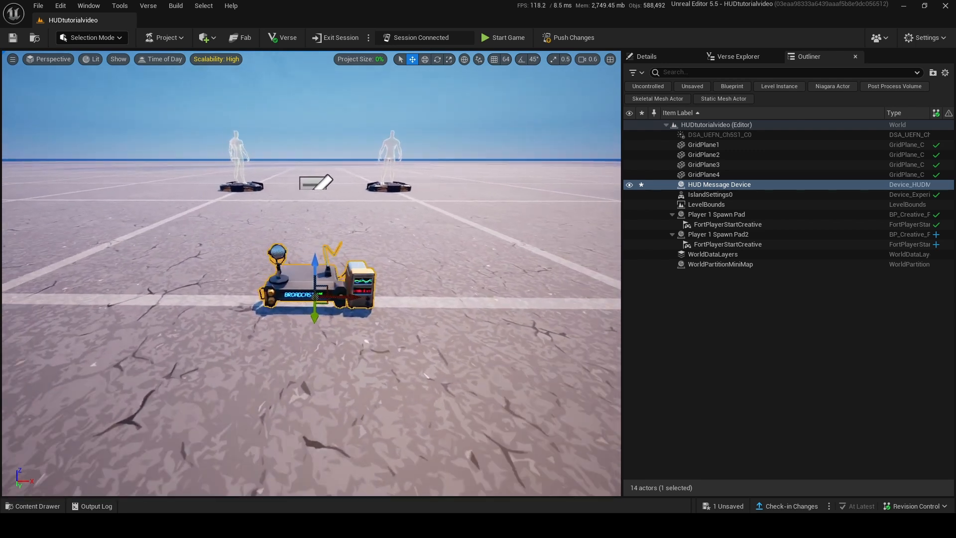
left_click(33, 505)
left_click(72, 448)
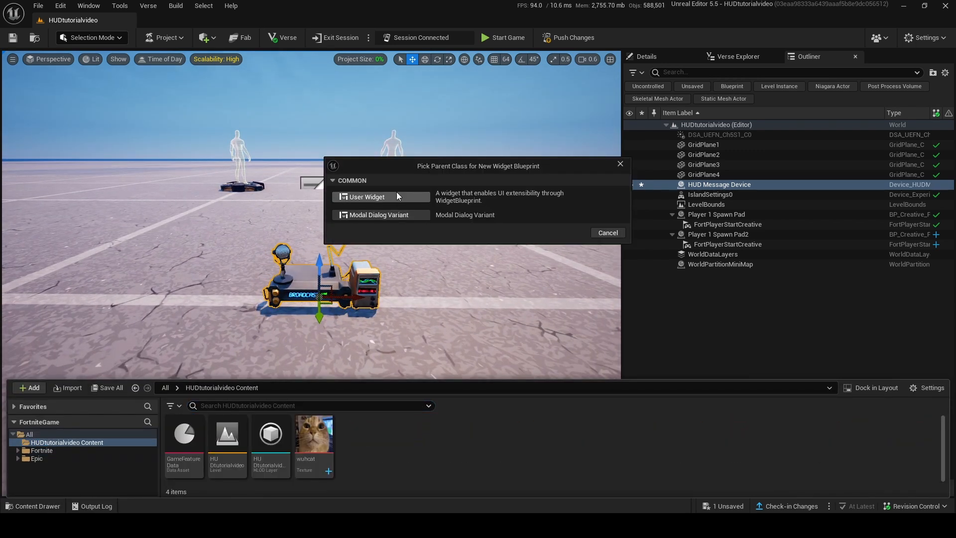
left_click(396, 192)
key("BackSpace")
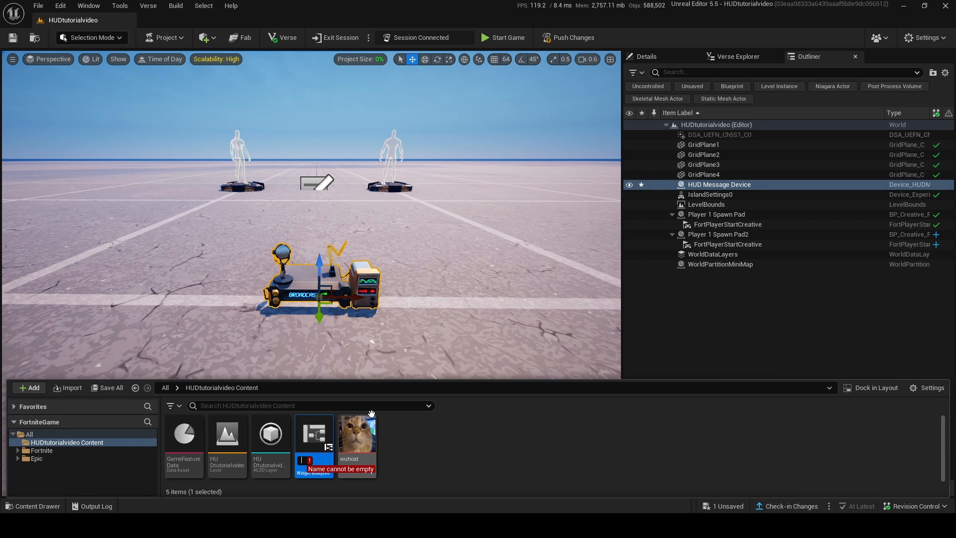
type("verseHUD")
- Add a Canvas Panel to verseHUD with a UEFN Text Block near its middle, and anchor the text block to the centre
left_click_drag(50, 134, 409, 220)
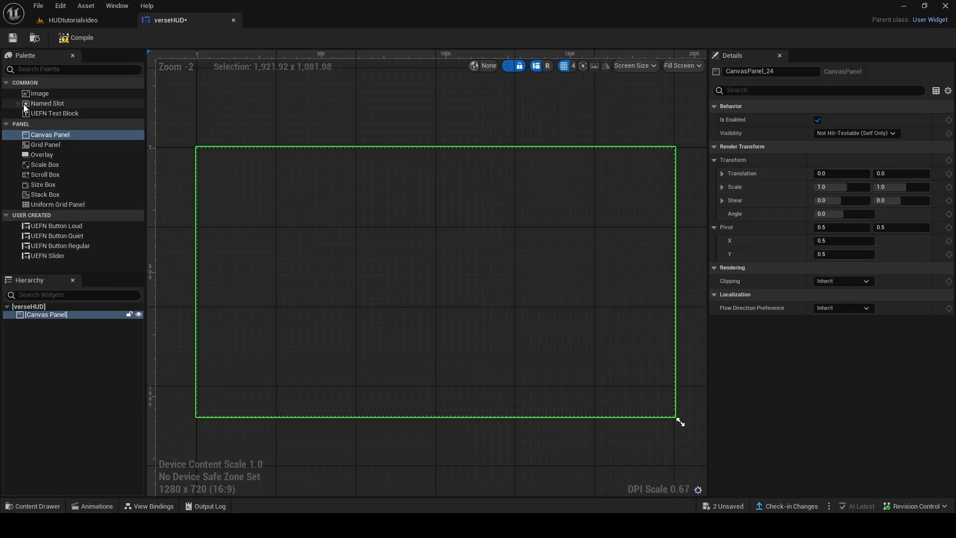
left_click_drag(26, 111, 409, 271)
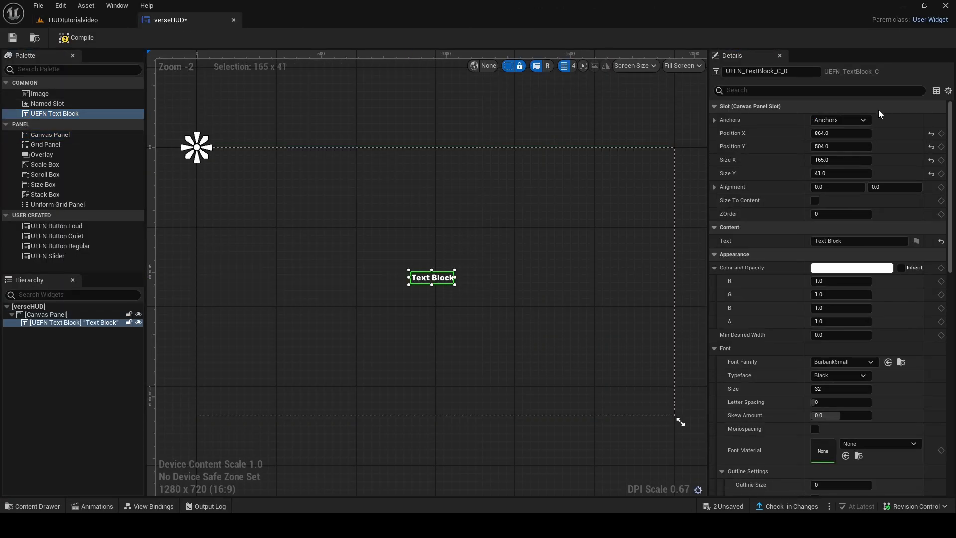
left_click(846, 119)
left_click(829, 169)
- Assign verseHUD as the HUD Widget of the HUD Message Device in the level
left_click(74, 20)
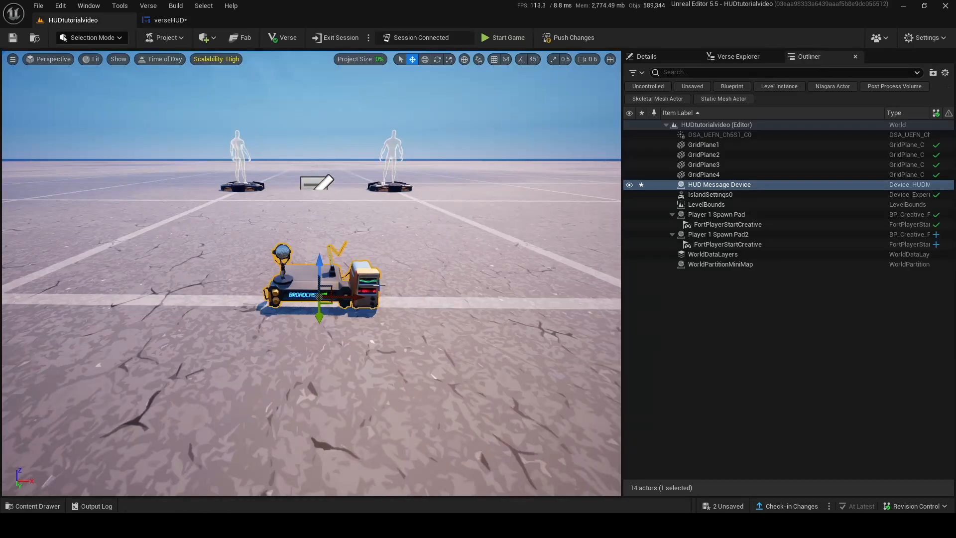
left_click(652, 57)
scroll(786, 344, "down", 1)
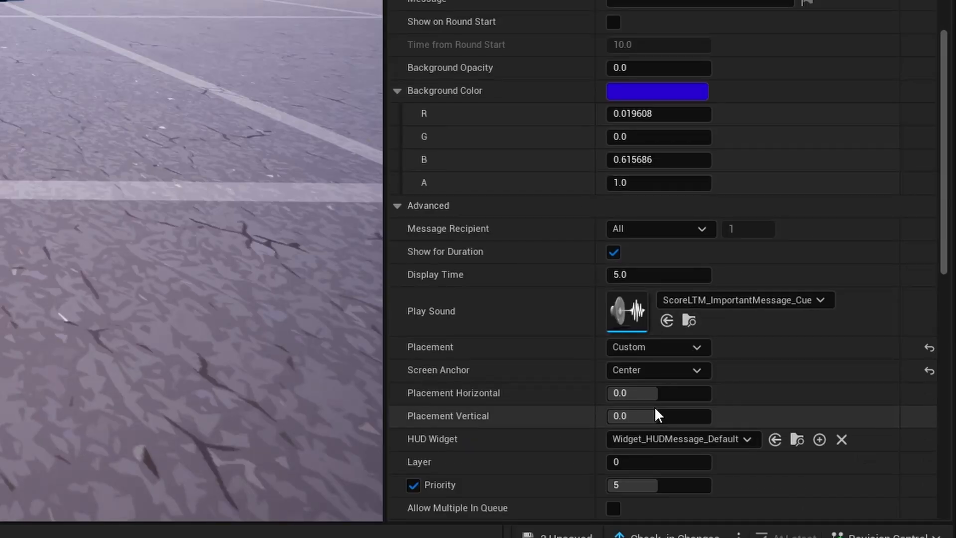
scroll(780, 484, "down", 2)
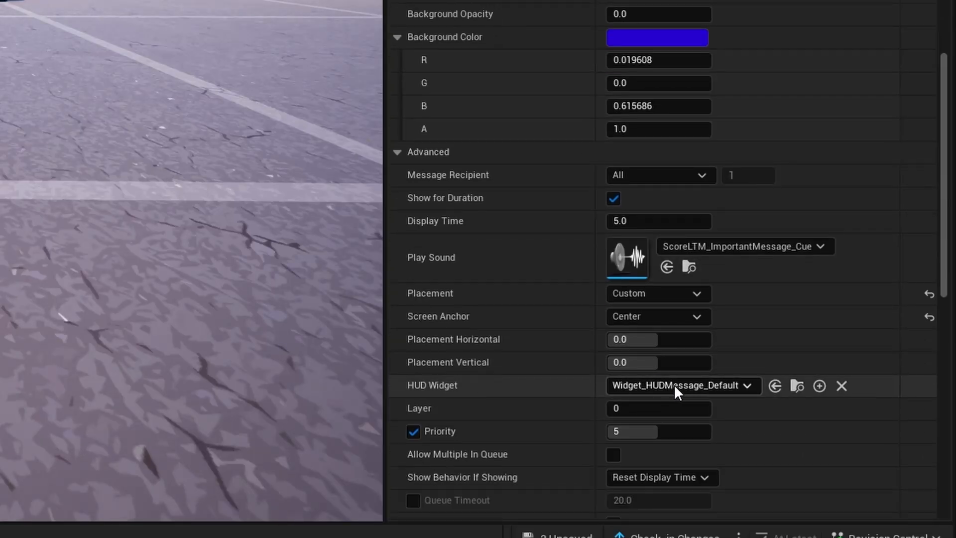
left_click(673, 384)
left_click(691, 516)
scroll(716, 341, "down", 2)
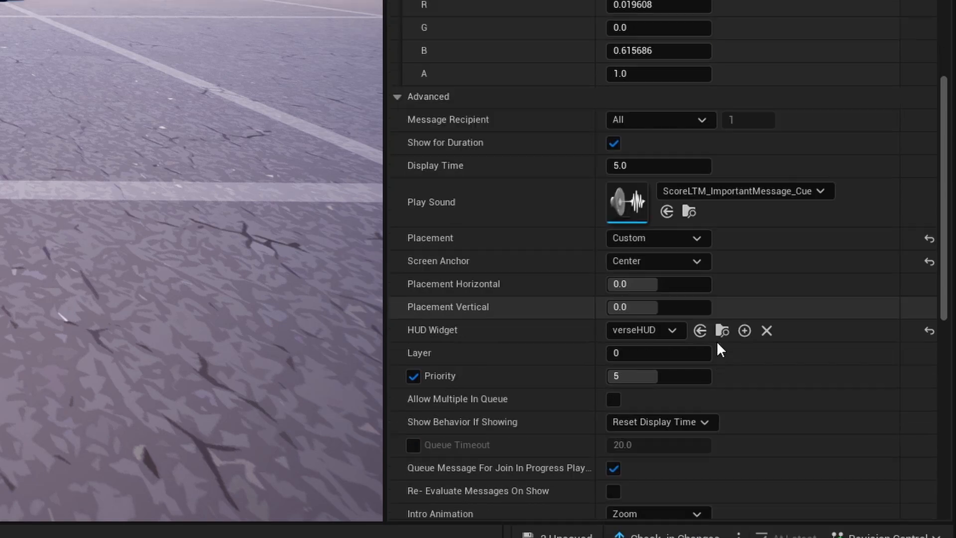
scroll(716, 341, "down", 3)
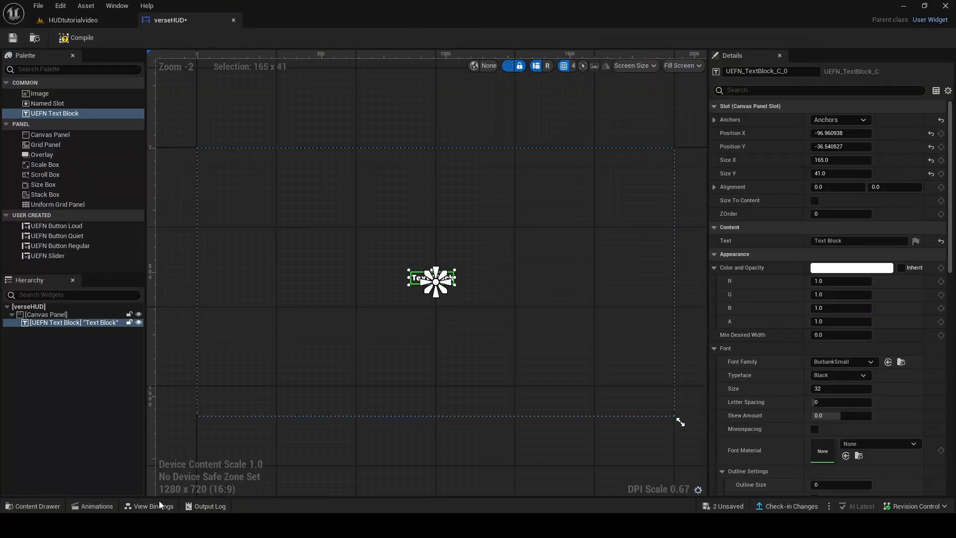
- Add the Device - Message View Model to the verseHUD widget
left_click(154, 506)
left_click(632, 429)
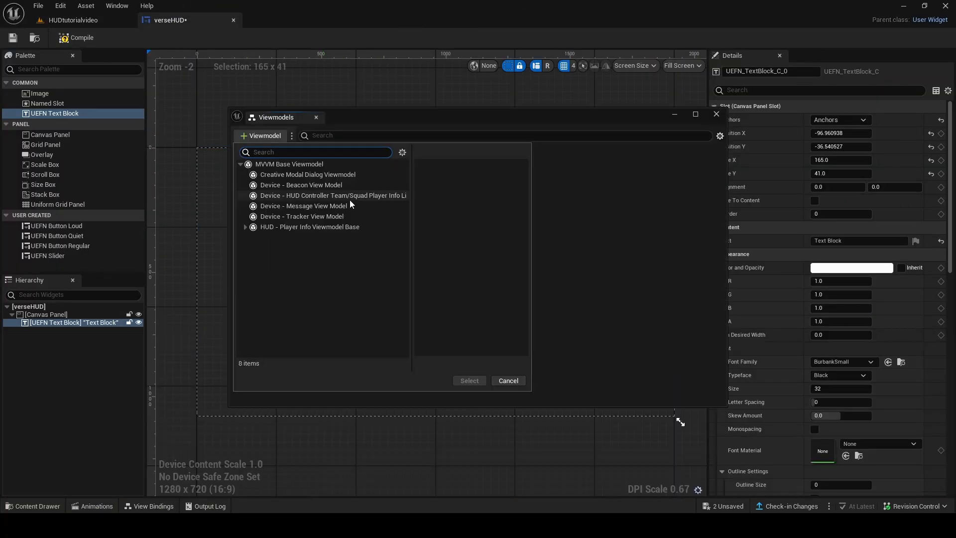
left_click(317, 209)
left_click(470, 380)
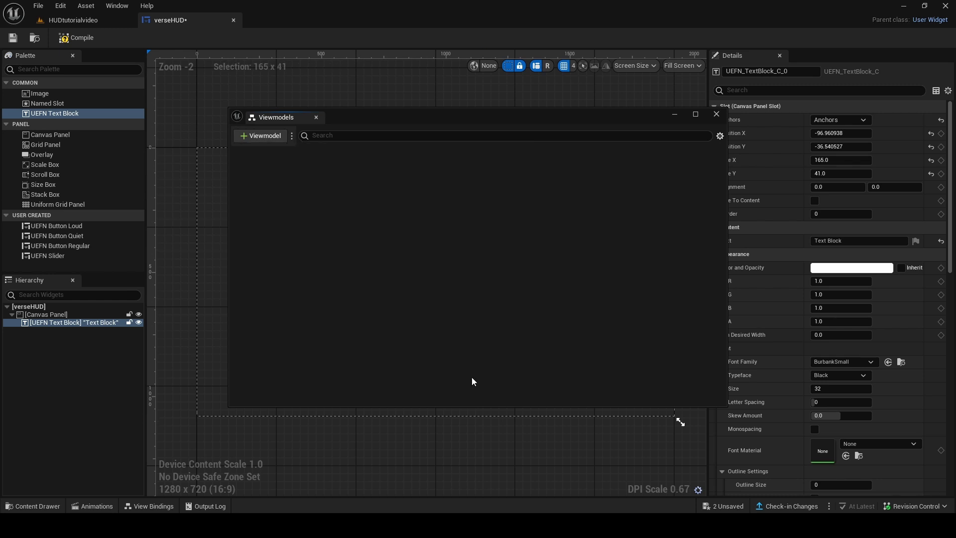
left_click(717, 114)
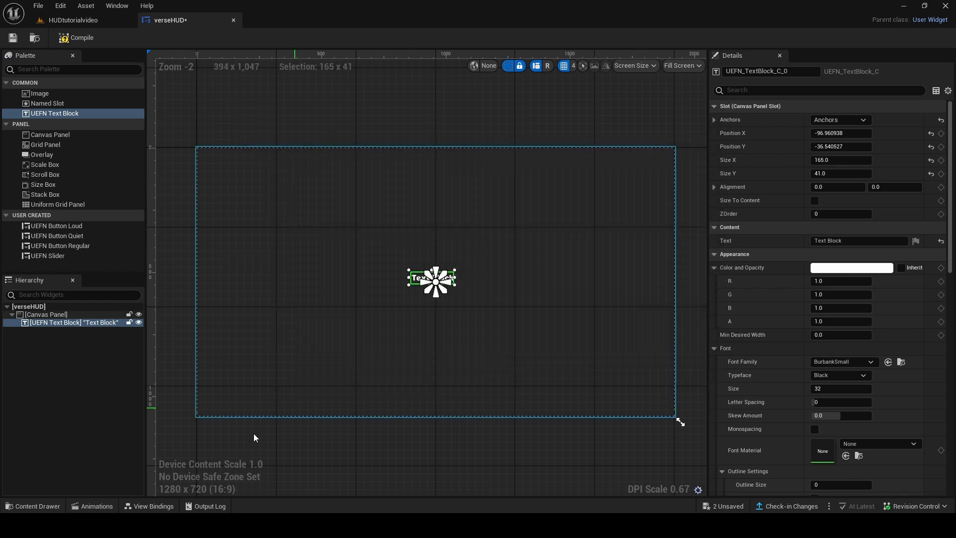
- Bind the UEFN Text Block's Text to the Text field of MVVM_UEFN_HUDMessage and compile the verseHUD widget
left_click(74, 344)
left_click(122, 382)
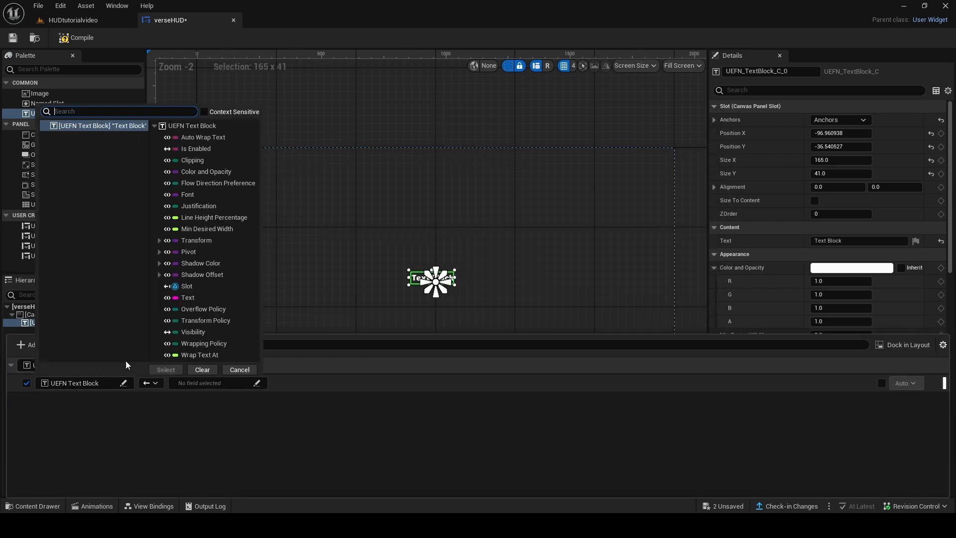
left_click(199, 310)
left_click(198, 298)
left_click(164, 369)
left_click(207, 380)
left_click(240, 412)
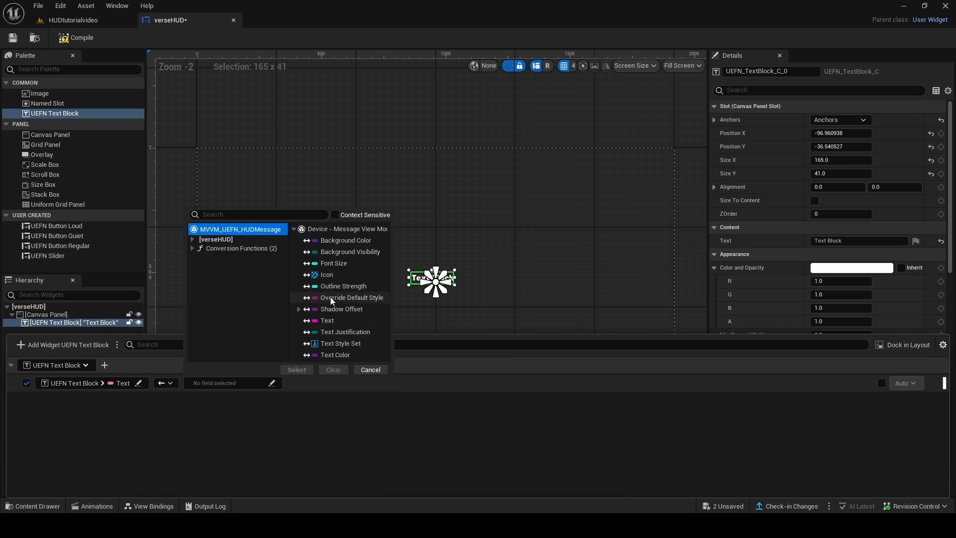
left_click(327, 320)
left_click(297, 369)
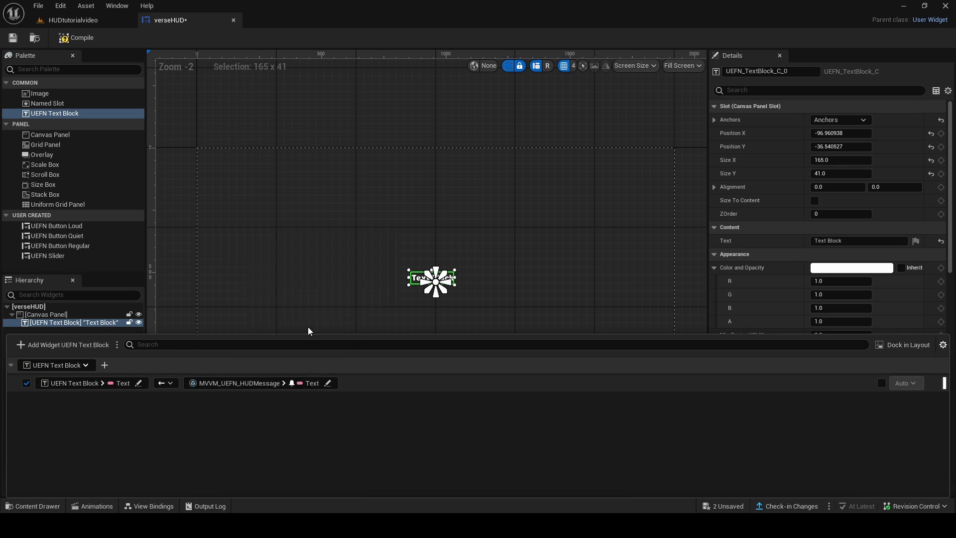
left_click(77, 38)
- Return to the HUDtutorialvideo level and bring up the Verse Explorer
left_click(73, 20)
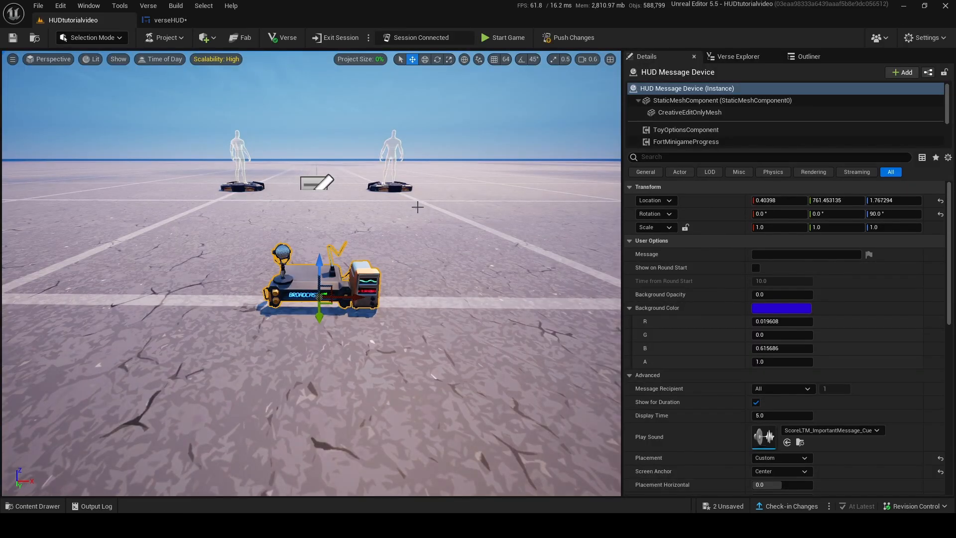
left_click(731, 56)
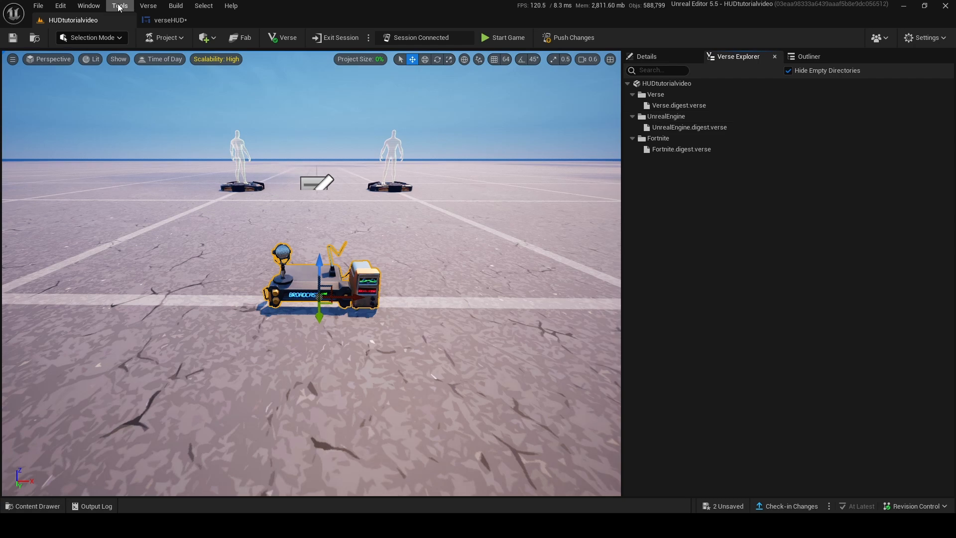
left_click(150, 5)
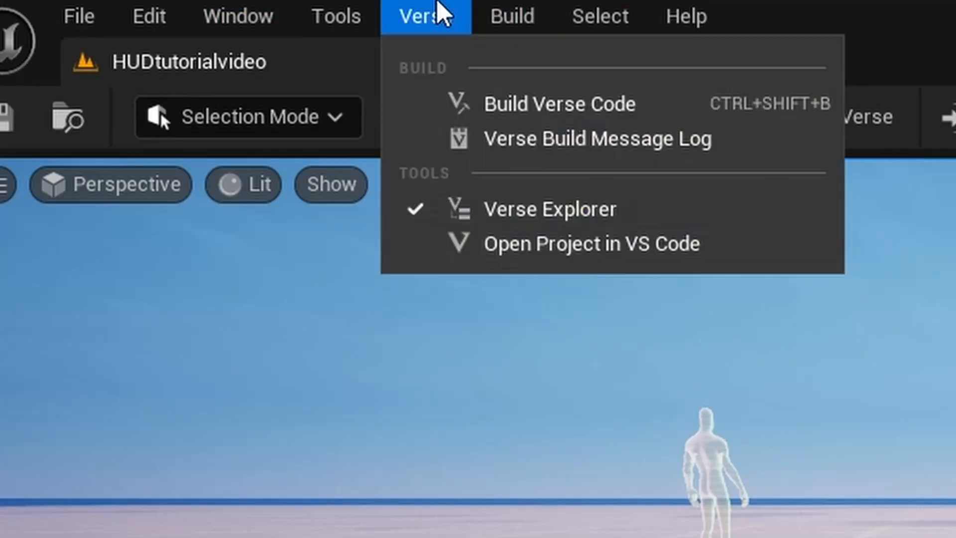
left_click(548, 212)
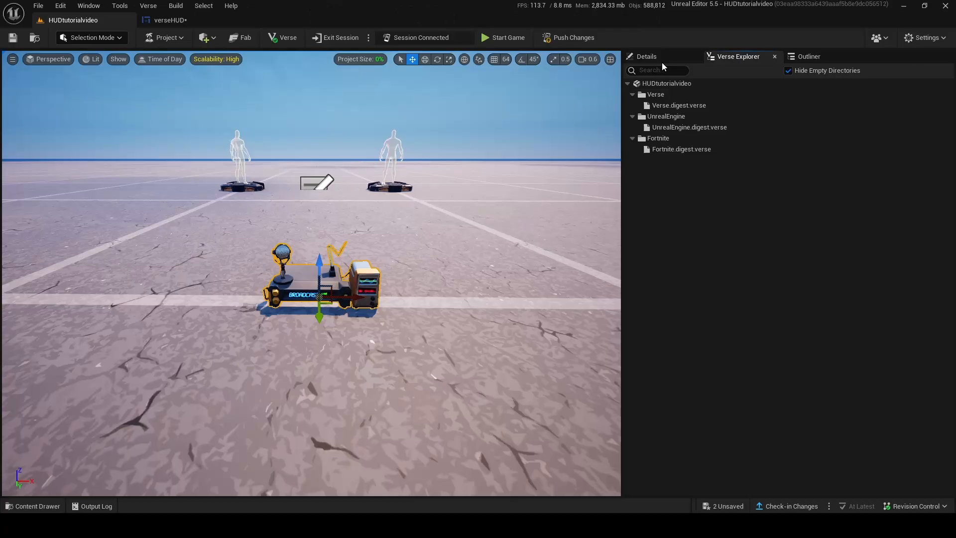
mouse_move(734, 58)
left_mouse_down()
mouse_move(401, 153)
mouse_move(759, 57)
mouse_move(737, 57)
left_mouse_up()
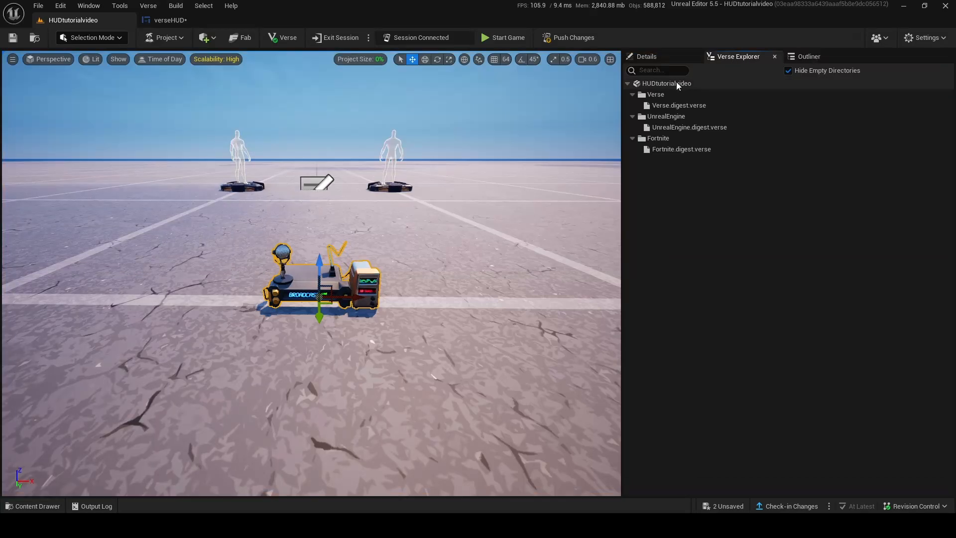
- Create a Verse file in the HUDtutorialvideo project from the Verse Device template, with the device name hudCounter
right_click(688, 83)
left_click(726, 103)
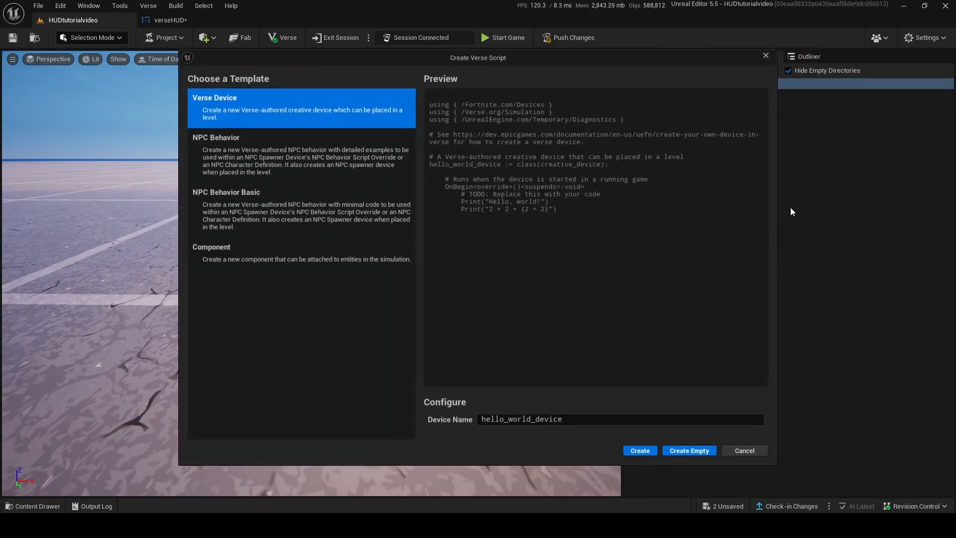
left_click(573, 419)
key("BackSpace")
type("hudVCon")
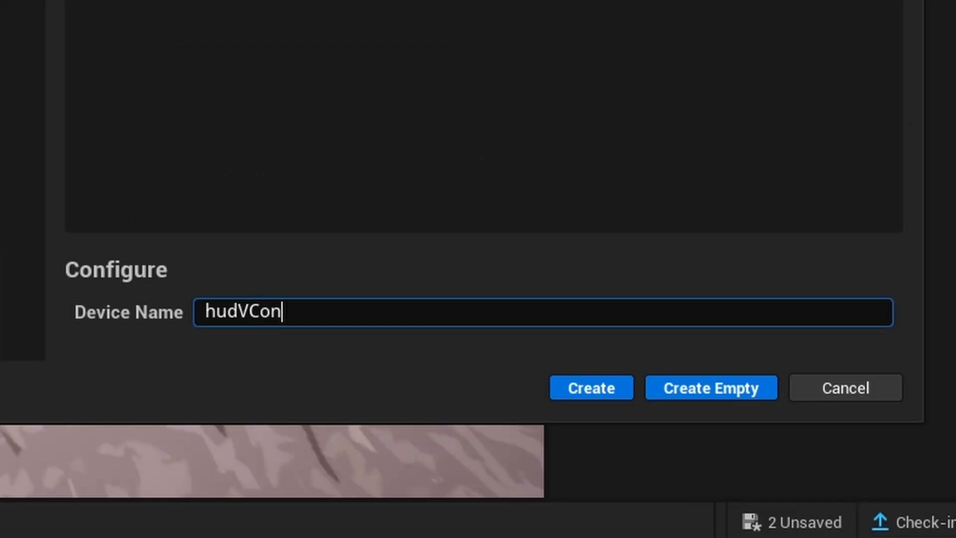
key("BackSpace")
key("BackSpace")
key("BackSpace")
key("BackSpace")
type("Counter")
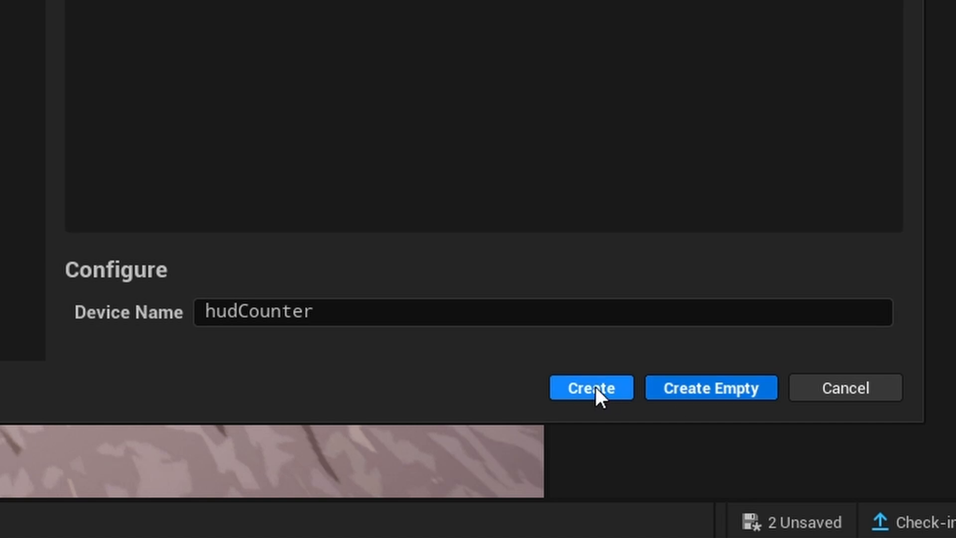
left_click(598, 391)
left_click(558, 374)
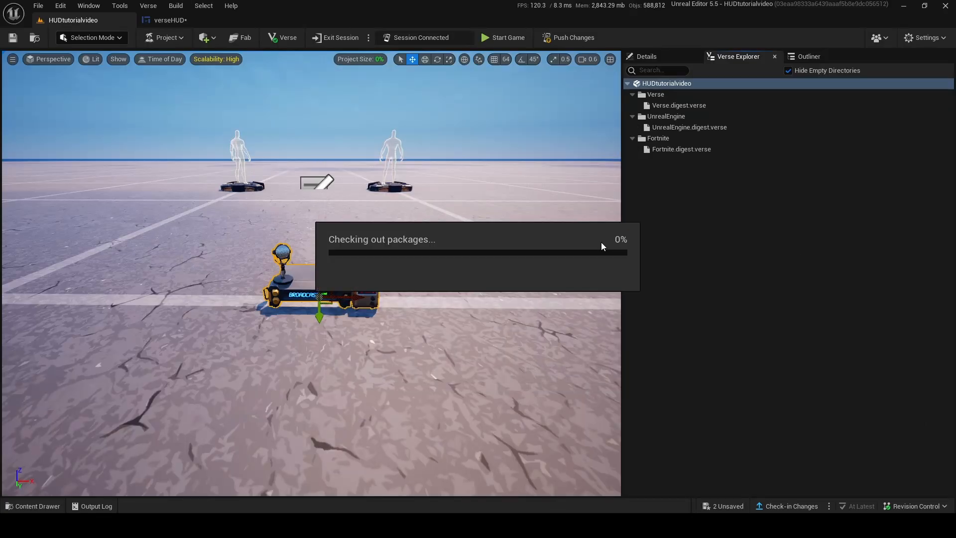
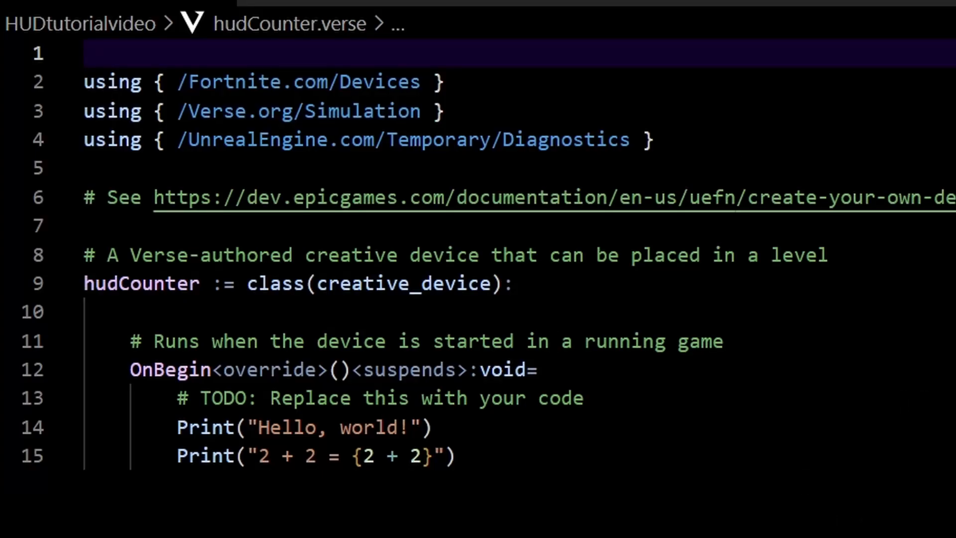
- Remove the template comments and both Print lines from hudCounter.verse, leaving blank space above OnBegin
left_click_drag(862, 261, 68, 201)
key("BackSpace")
key("BackSpace")
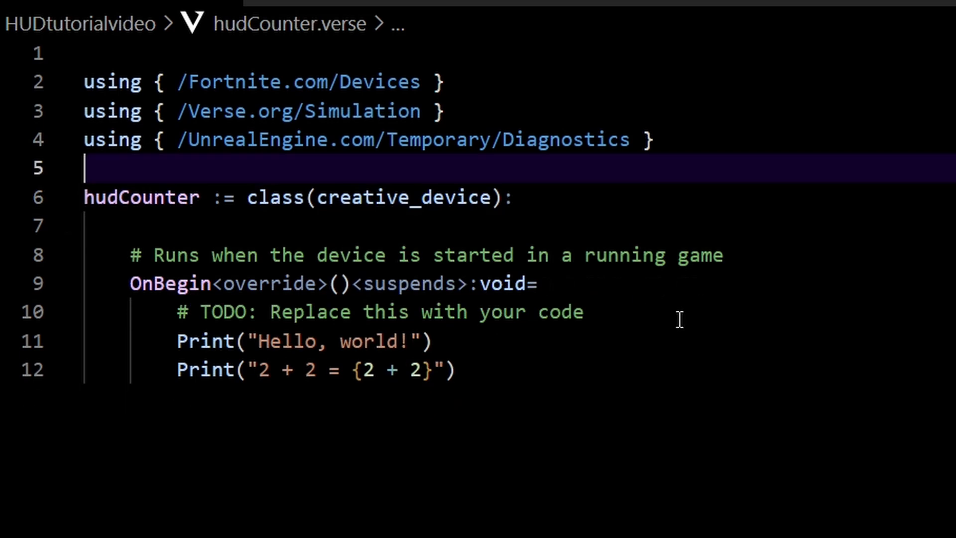
left_click_drag(501, 384, 176, 312)
key("BackSpace")
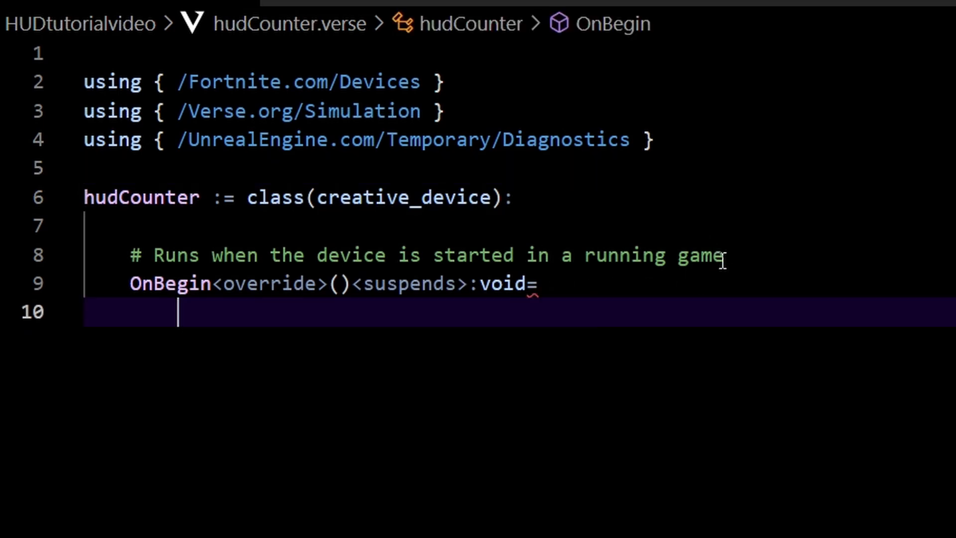
left_click_drag(723, 261, 132, 256)
key("Return")
key("Up")
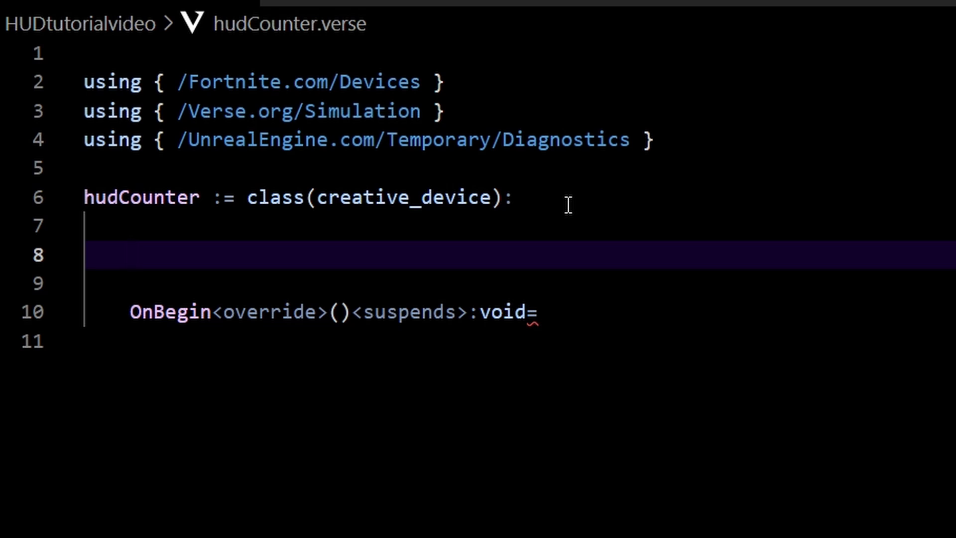
type("@editable Bu")
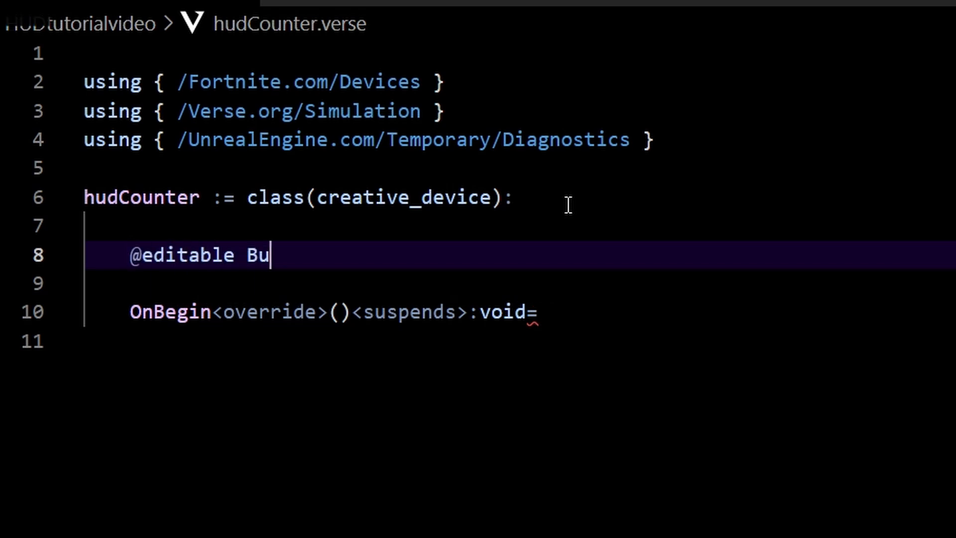
type("tton : bu")
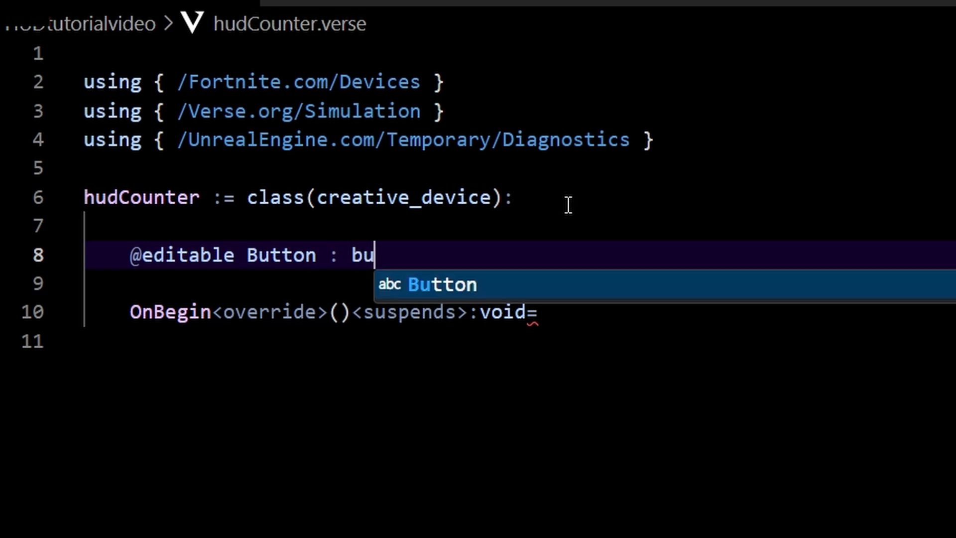
type("tton_device = butt")
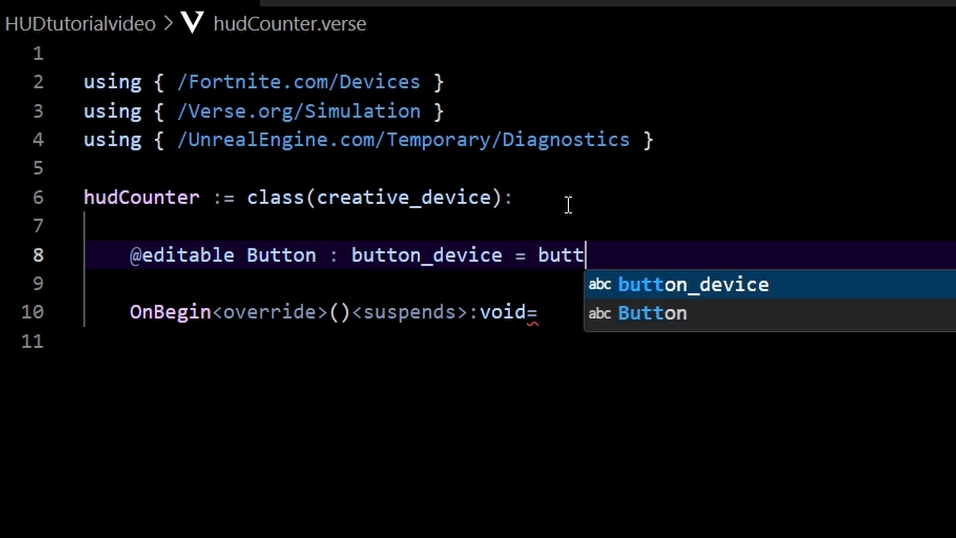
key("Tab")
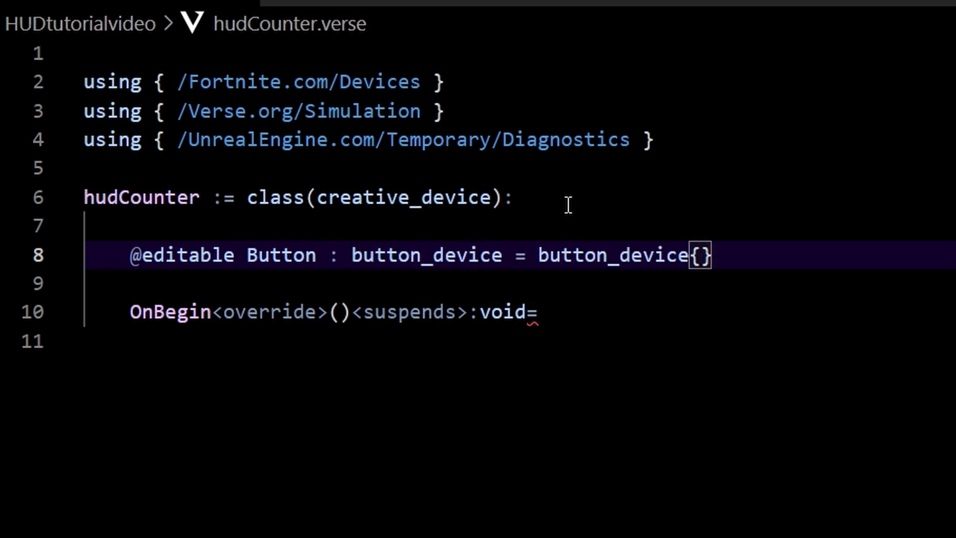
- Subscribe a CountUp handler to the button's interaction inside OnBegin: Button.InteractedWithEvent.Subscribe(CountUp)
left_click(677, 314)
key("Return")
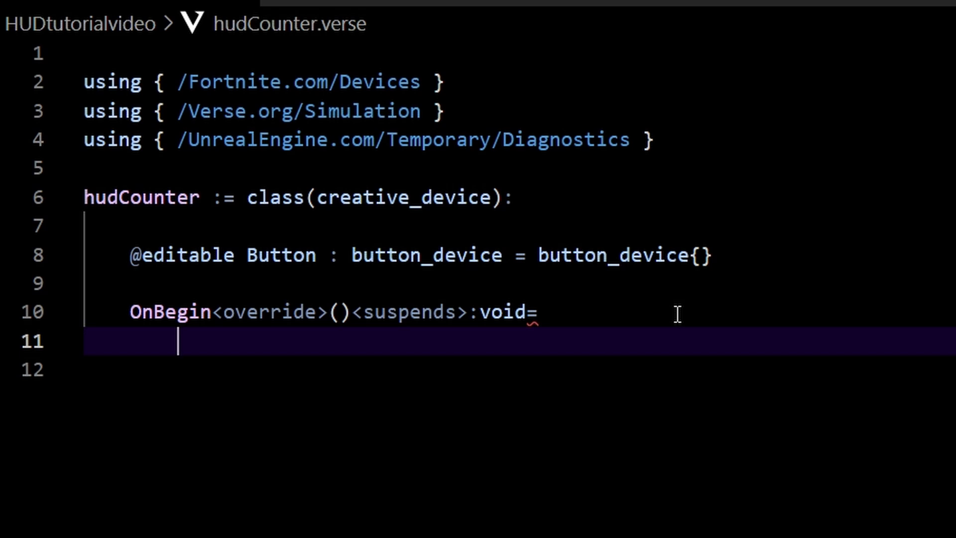
type("Button.")
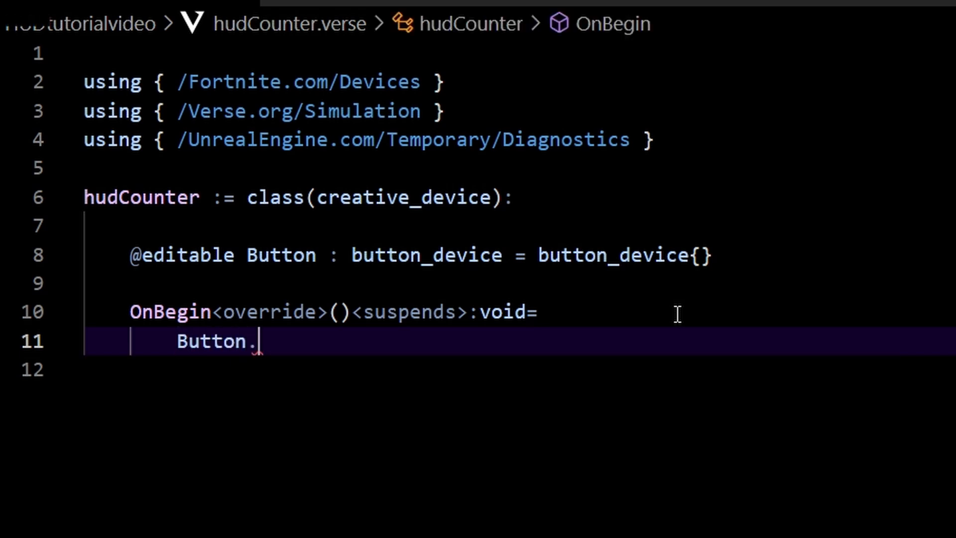
type("InteractedWithE")
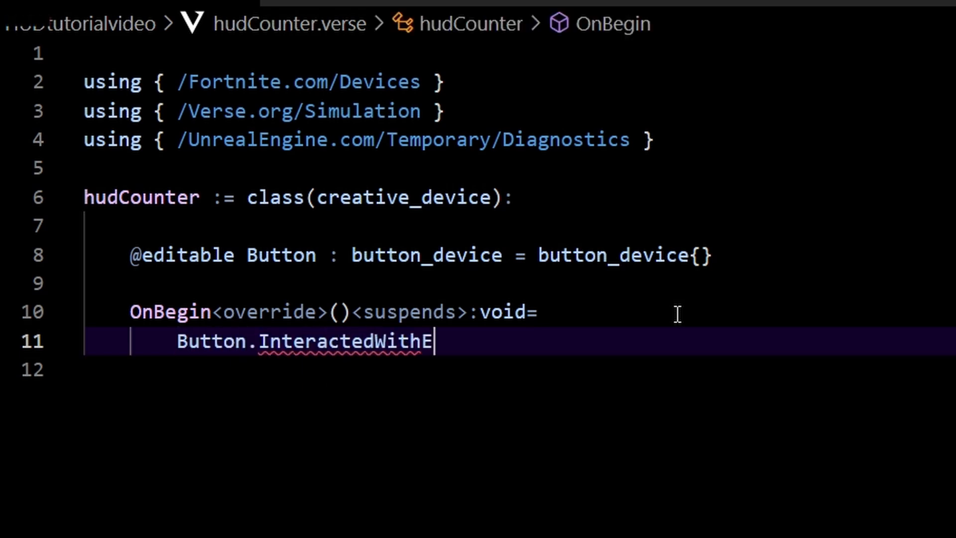
type("vent.Subsc")
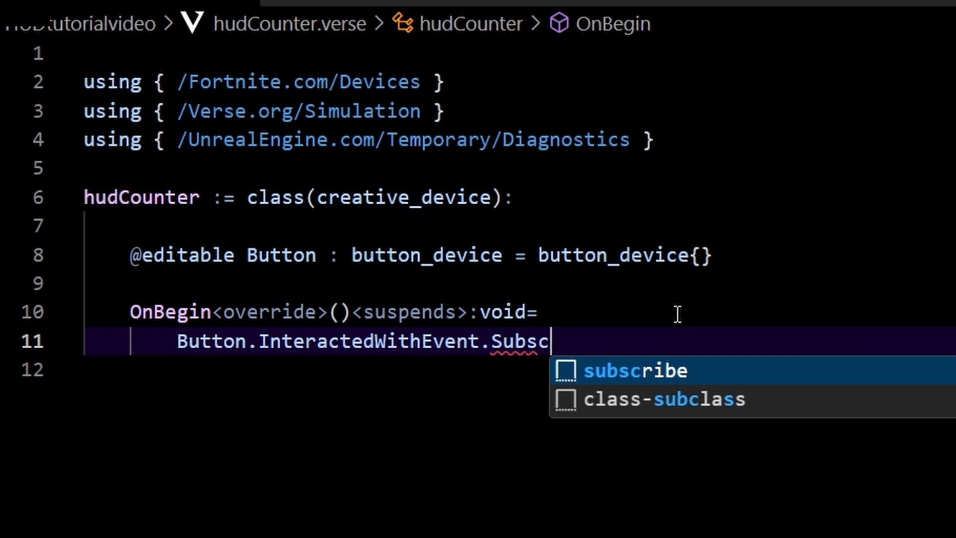
type("ribe(")
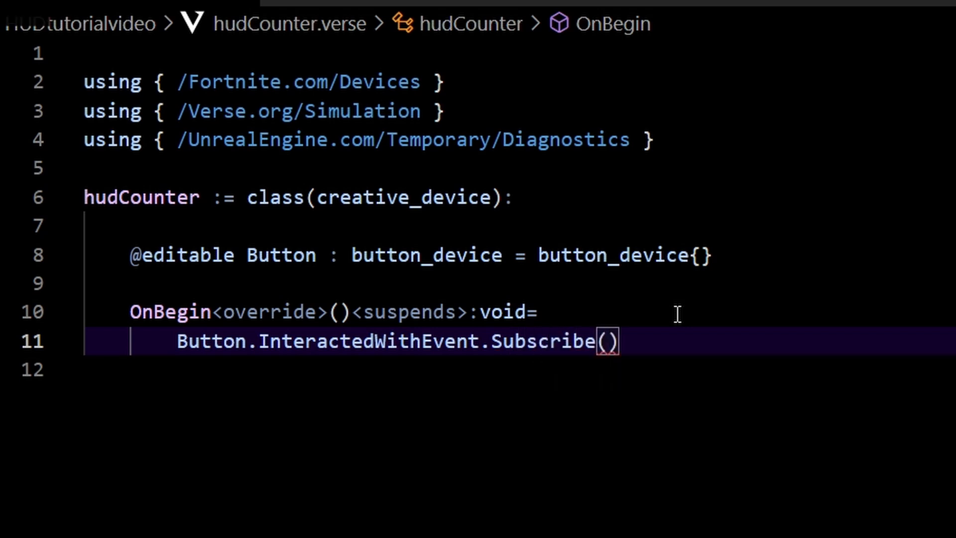
type("CountUp")
- Declare an integer variable above the button reference in the hudCounter class: var Count : int = 0
left_click(580, 197)
key("Return")
key("Return")
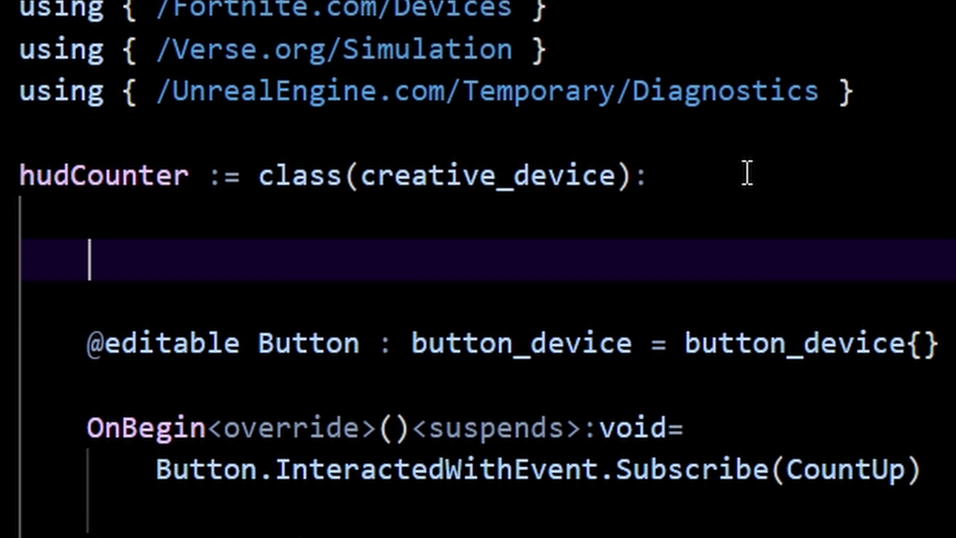
type("c")
key("BackSpace")
type("var Cou")
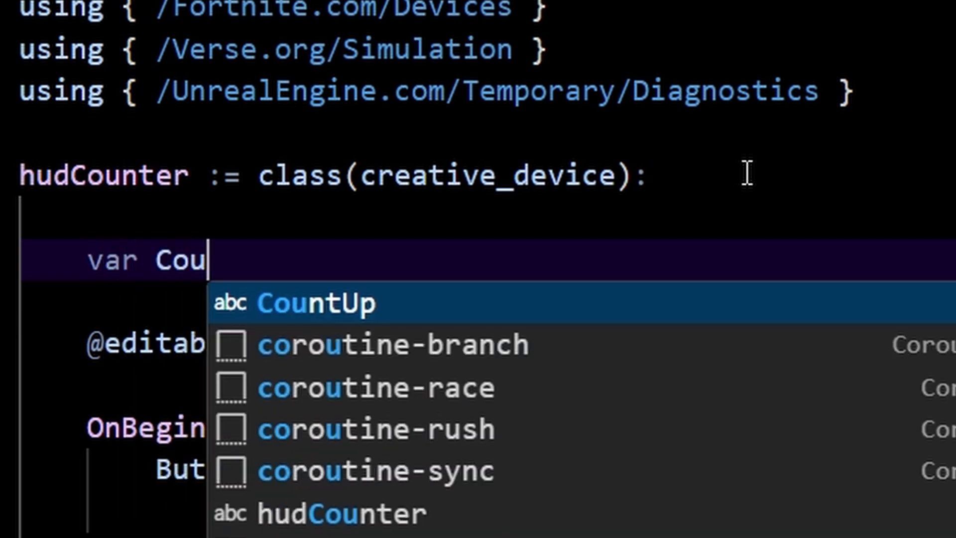
type("nt : int =")
key("BackSpace")
key("BackSpace")
type("int = 10")
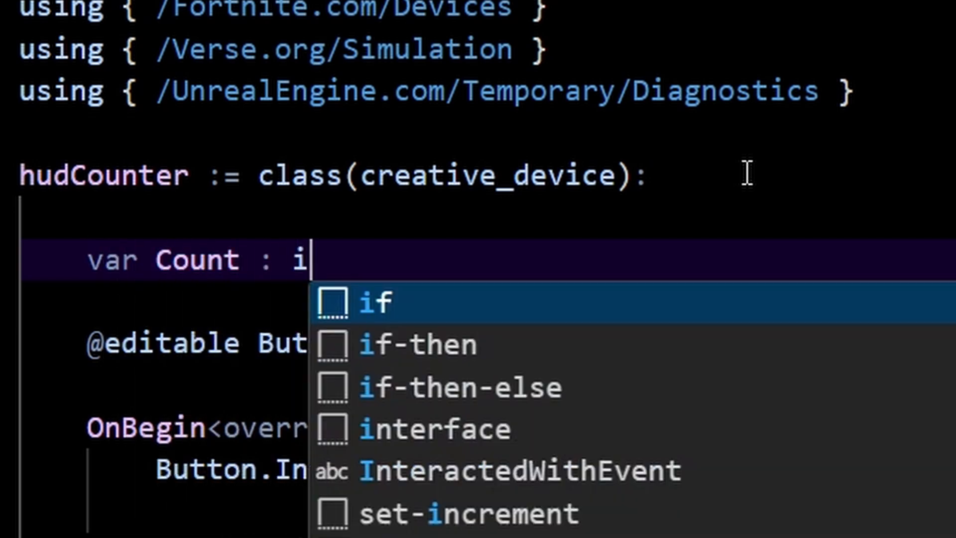
key("BackSpace")
key("BackSpace")
type("0")
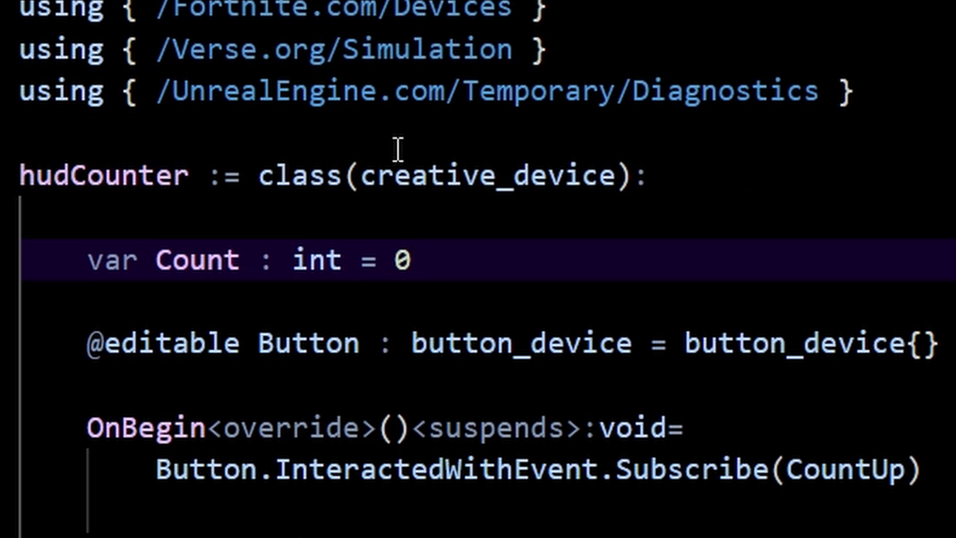
left_click(518, 533)
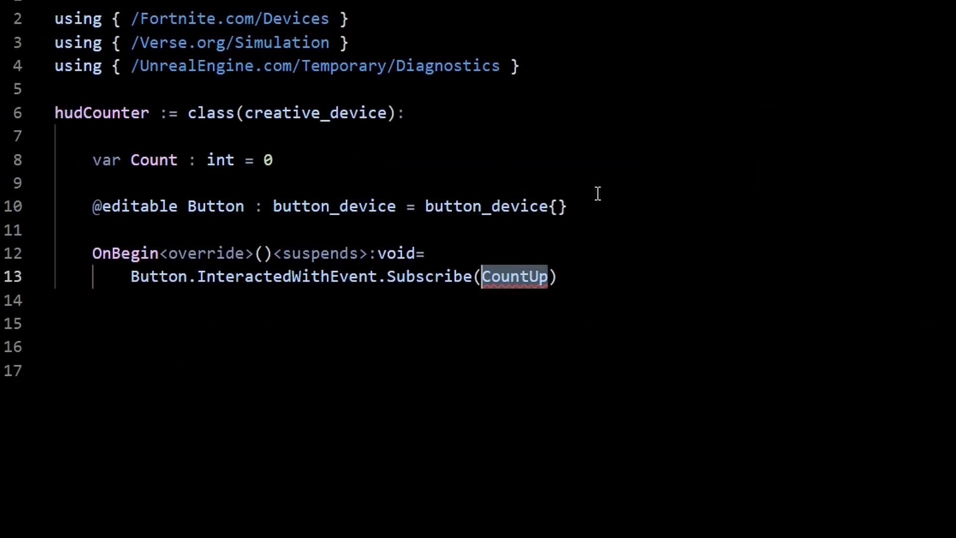
left_click(641, 205)
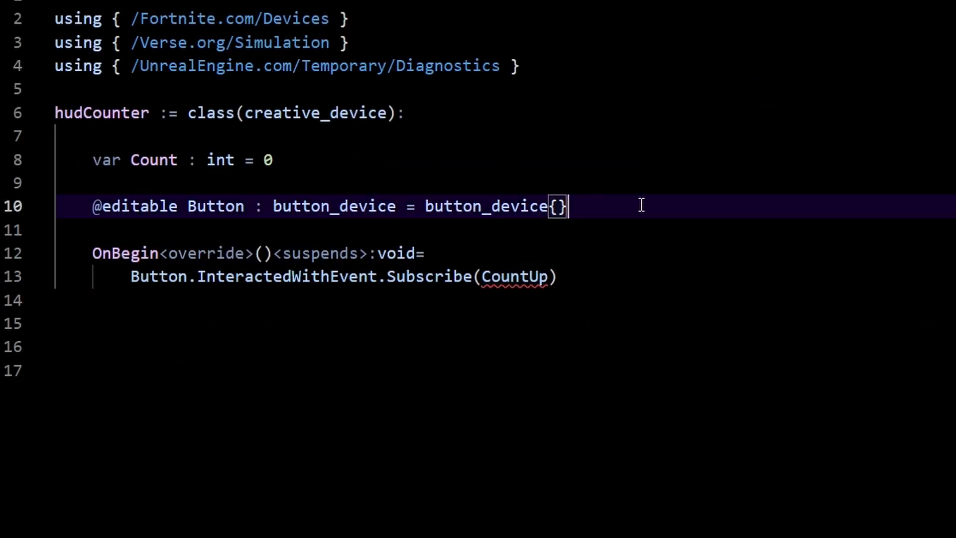
key("Return")
key("Return")
type("@editable HudMessa")
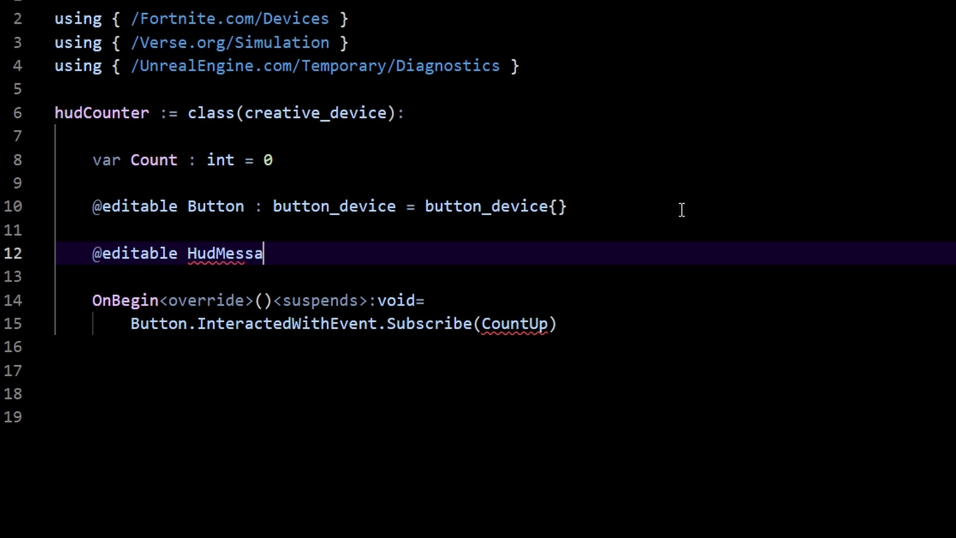
type("geDevice : hud_")
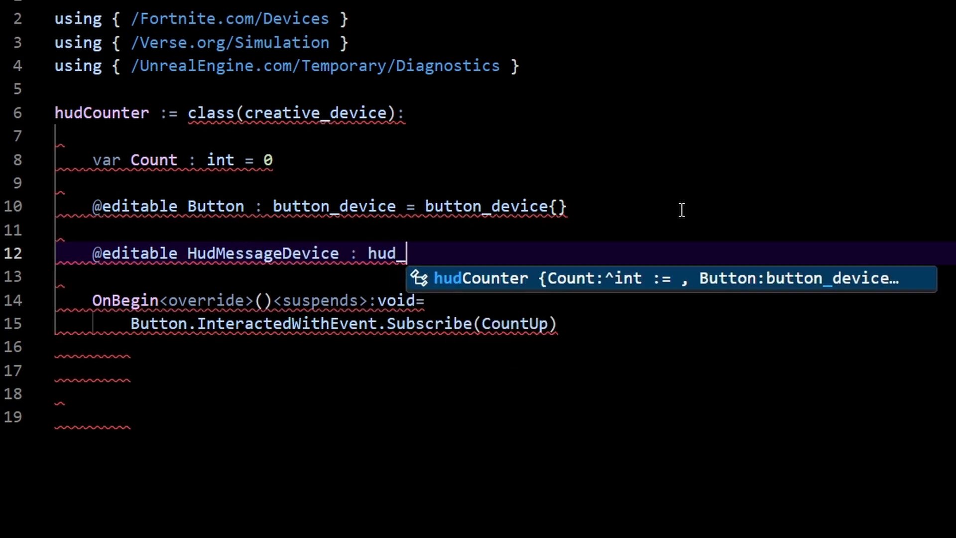
type("messagerdevi")
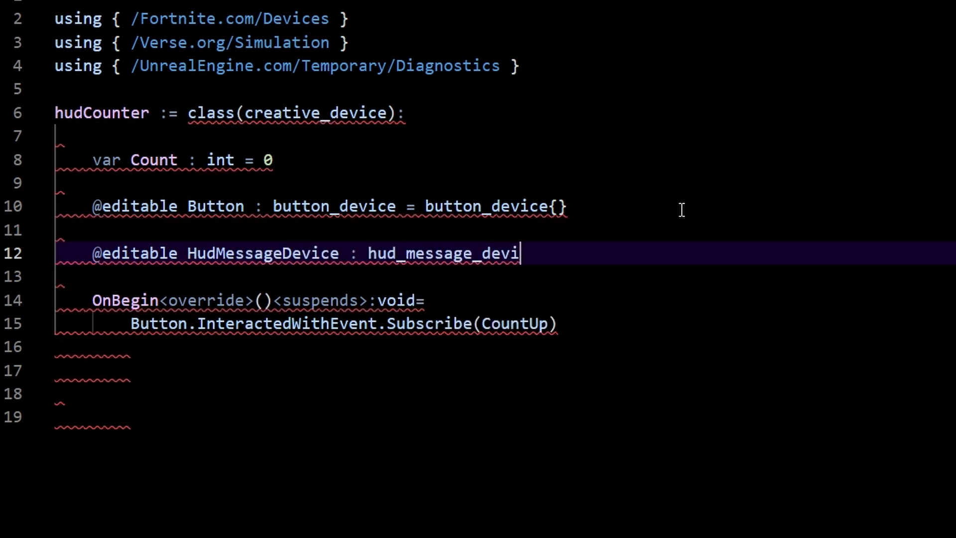
type("ce = ")
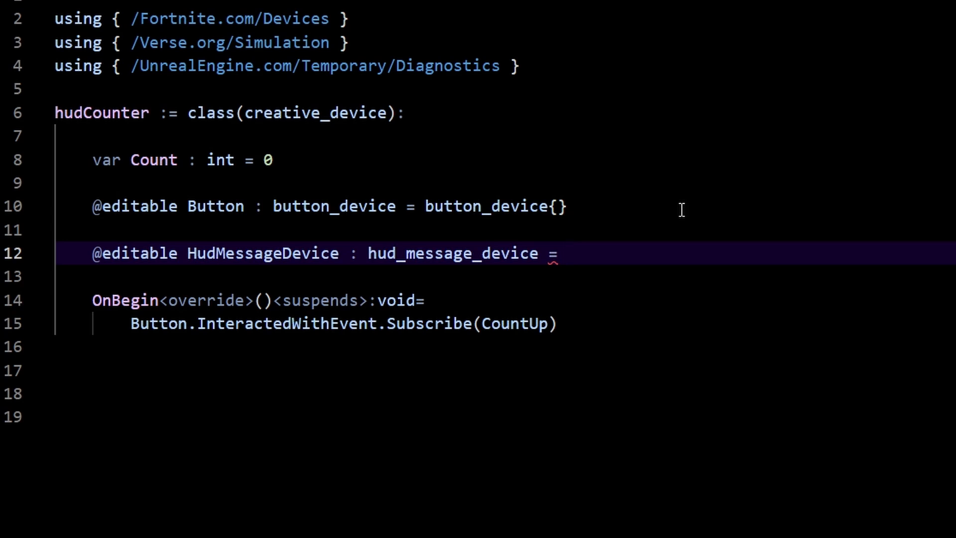
type("hud_message_device{}")
- Define the function CountUp():void= below OnBegin, with the body line set Count += 1
left_click(589, 333)
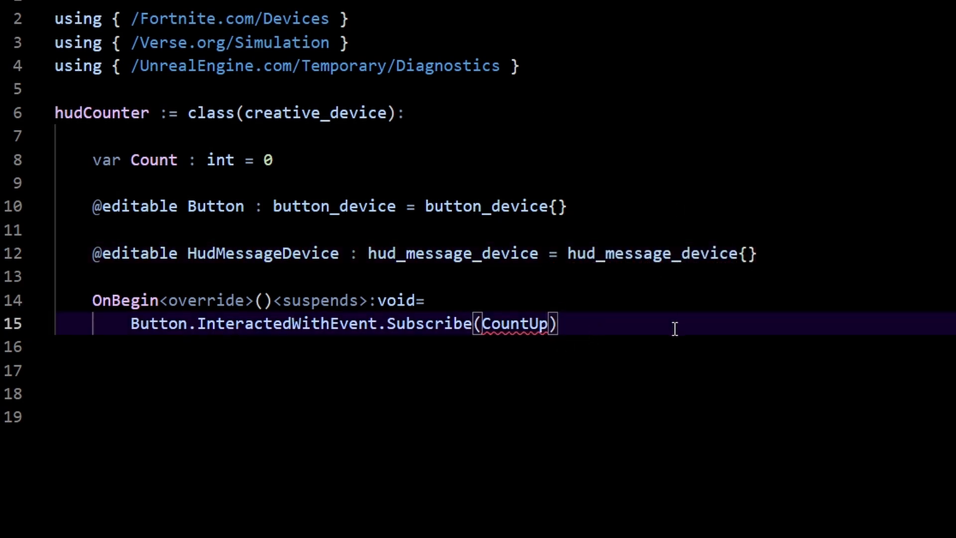
key("Return")
key("Return")
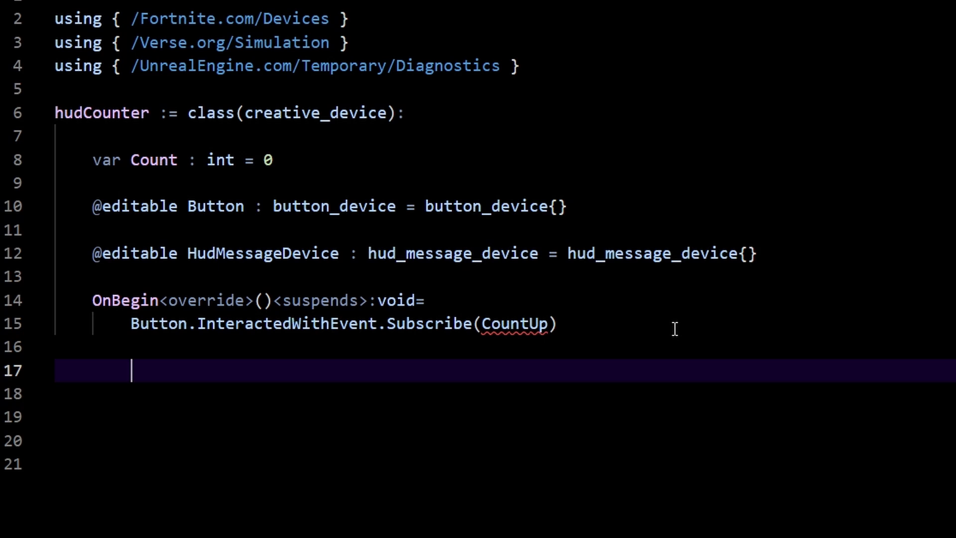
key("BackSpace")
type("Coujnt")
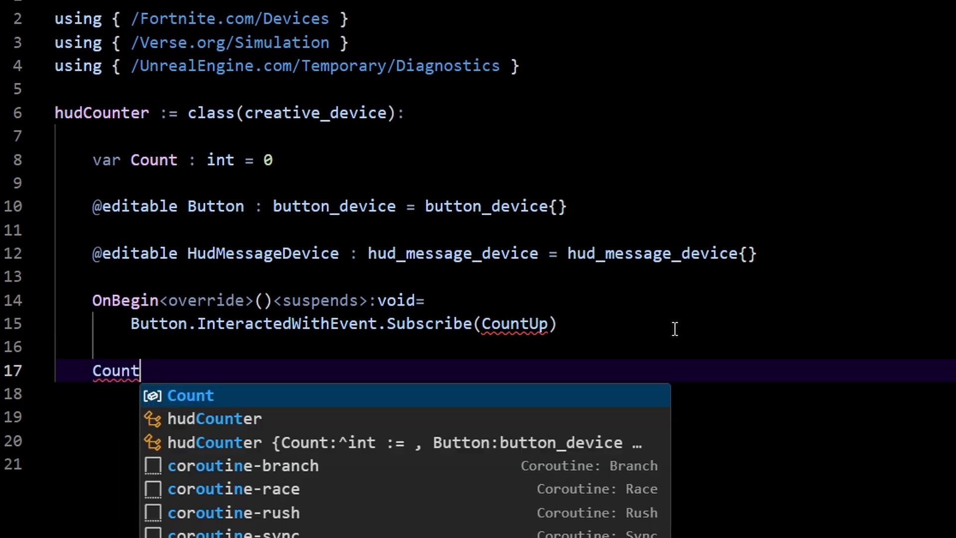
type("Up(")
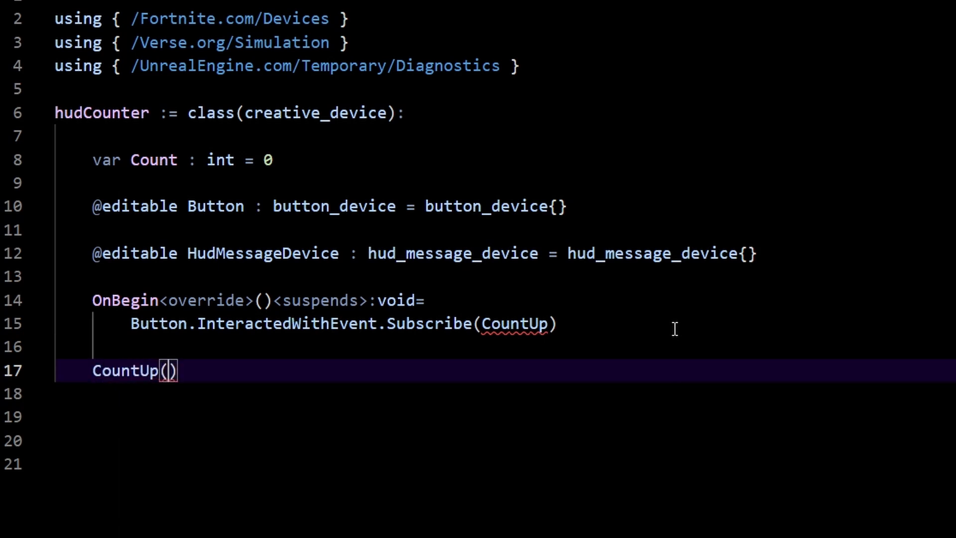
type(":void=")
key("Return")
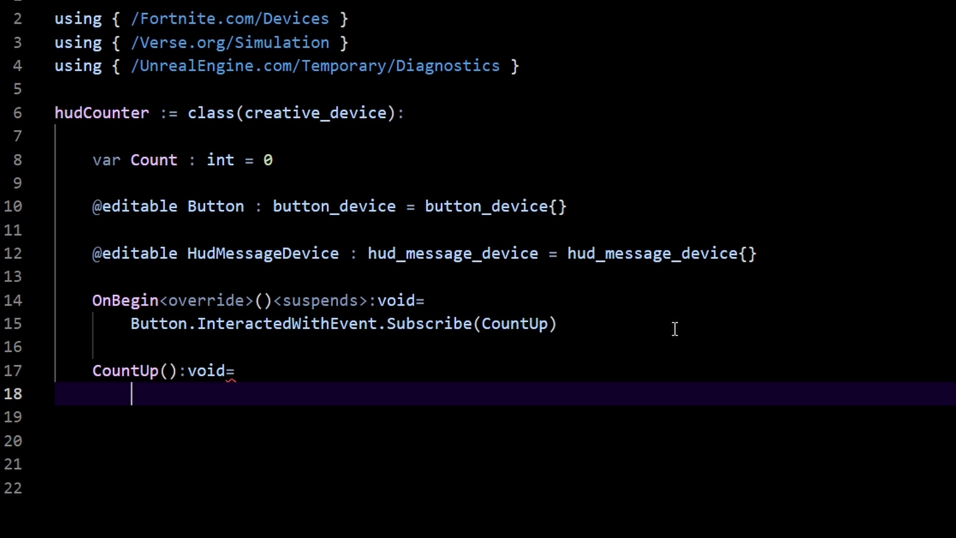
type("set Count")
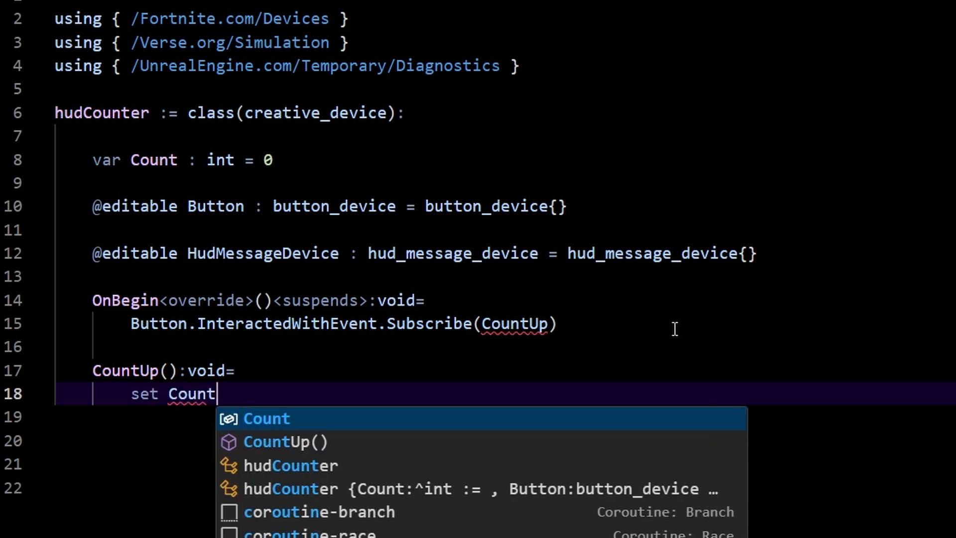
type(" += 1")
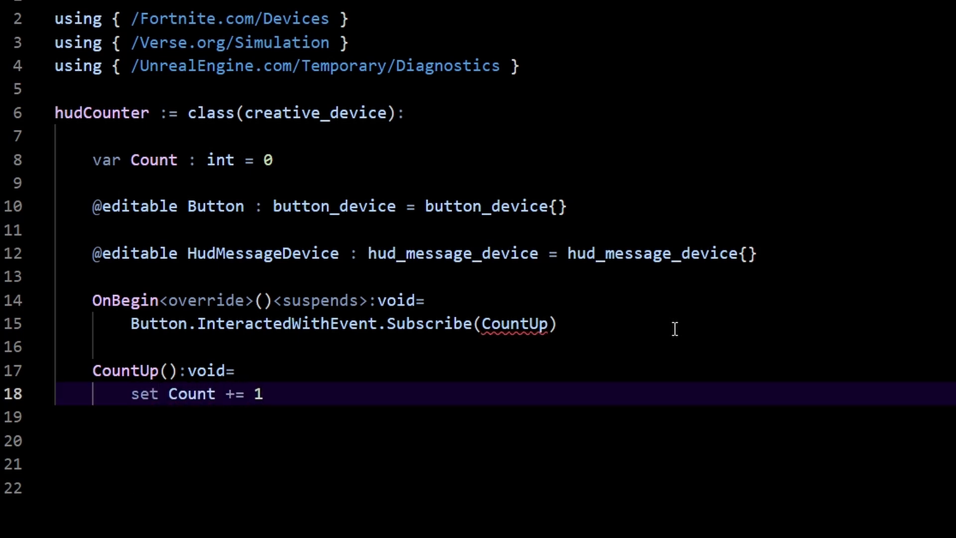
- Write the equivalent line set Count = Count + 1 below the increment for comparison, and remove it again
key("Return")
type("set Count = ")
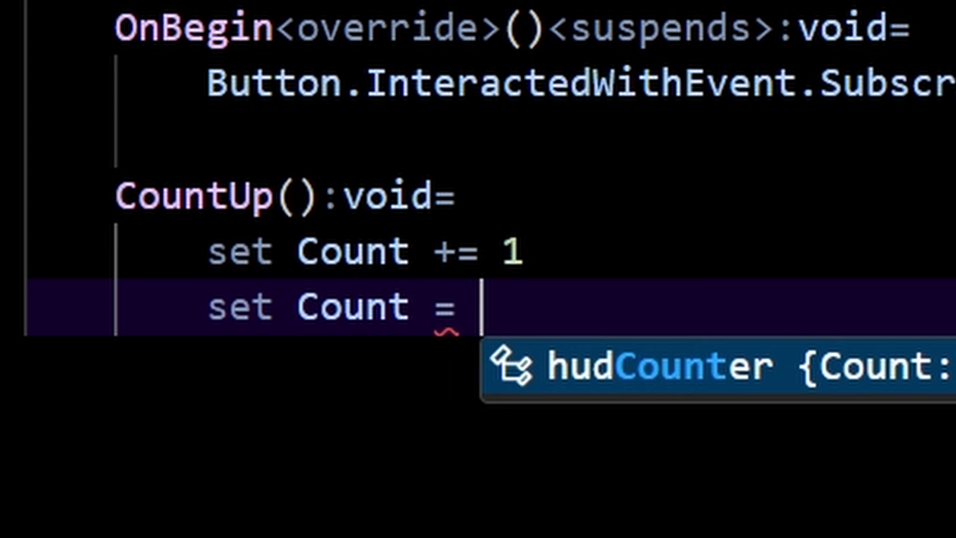
type("Count + 1")
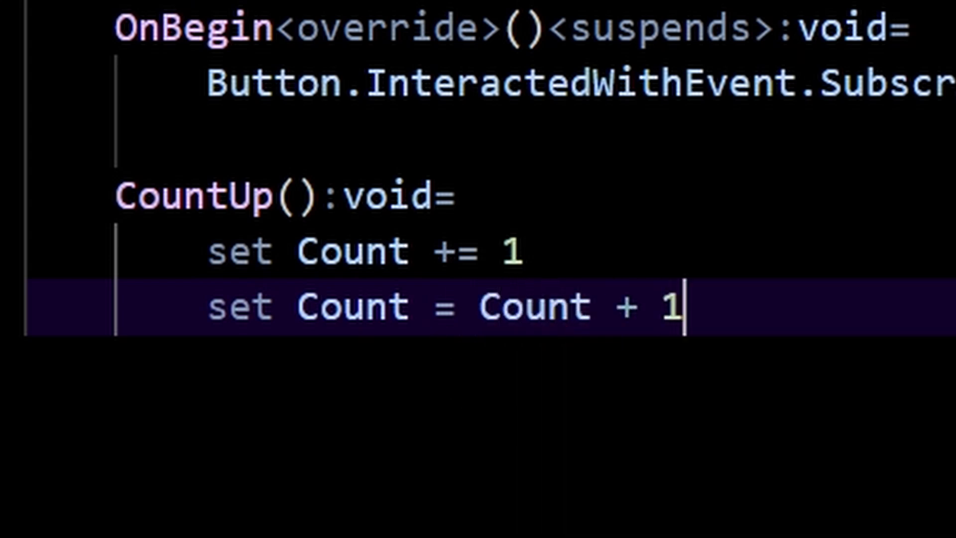
left_click_drag(620, 249, 320, 252)
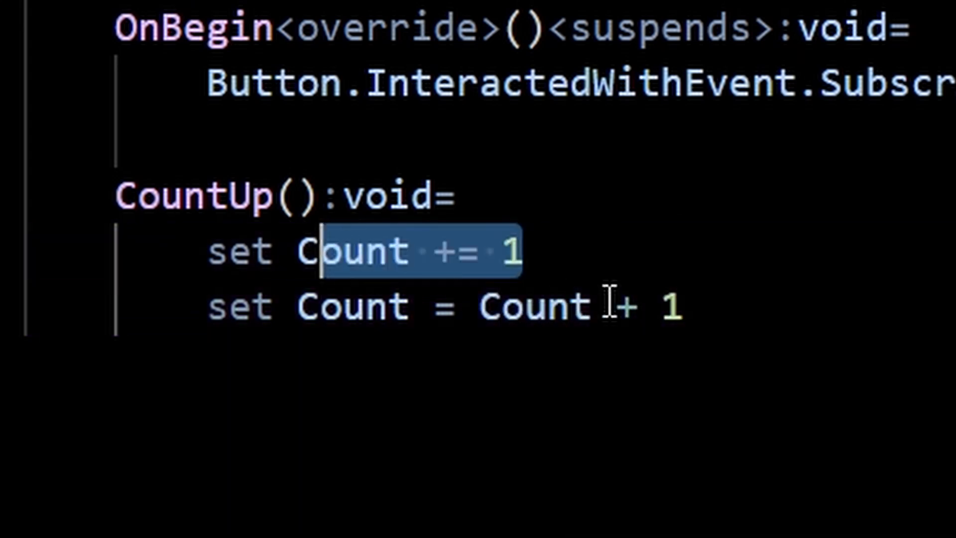
left_click_drag(692, 306, 248, 296)
key("BackSpace")
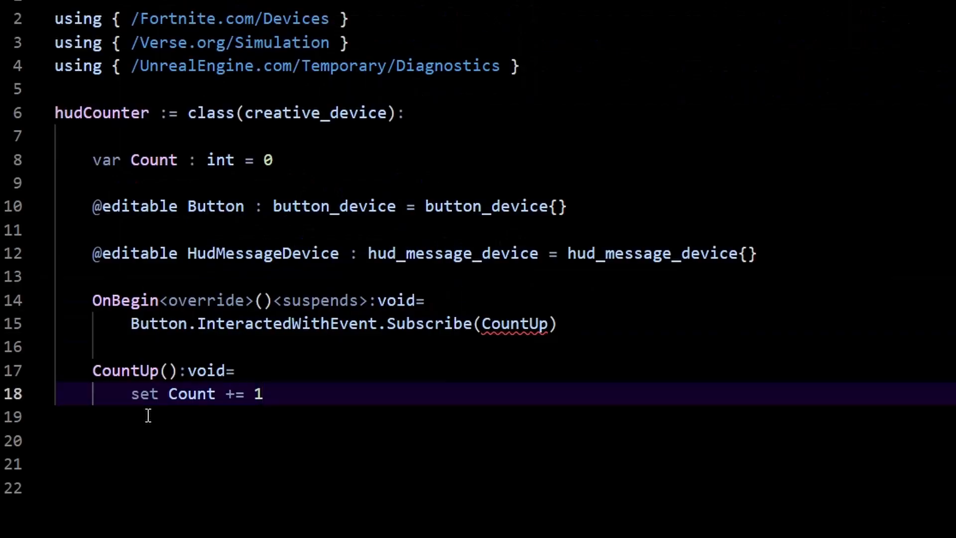
- Add a call in CountUp that sets the HUD message text: HudMessageDevice.SetText("Count = {Count}")
key("Return")
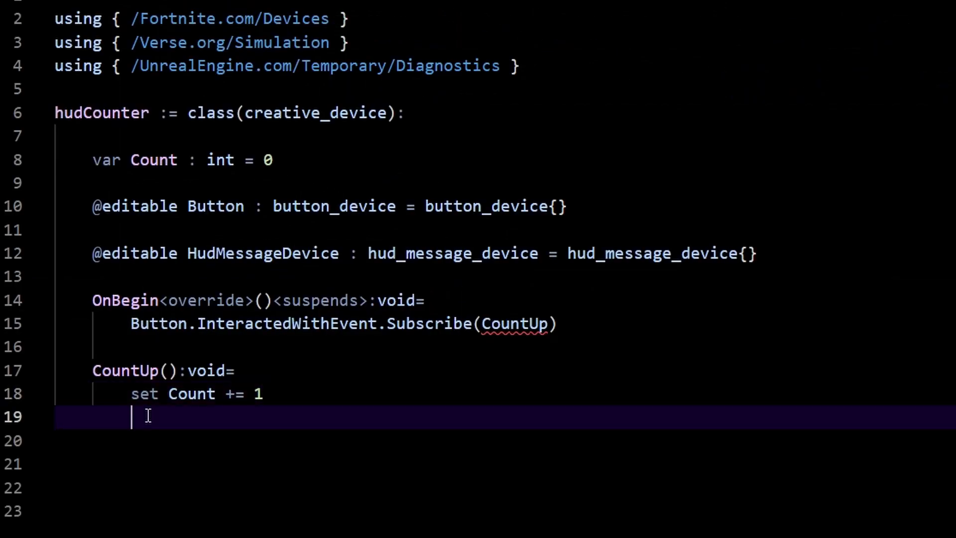
type("Hud")
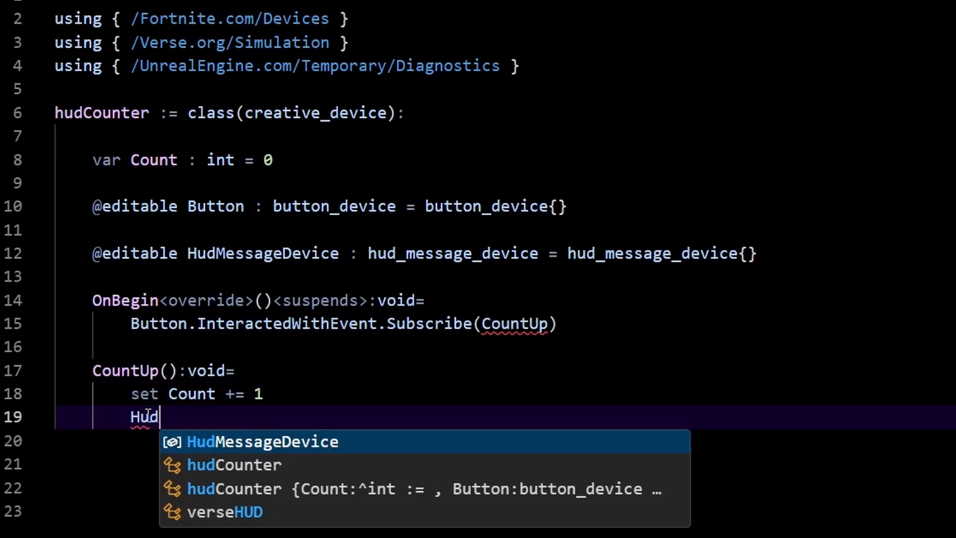
type("MessageDevice.S")
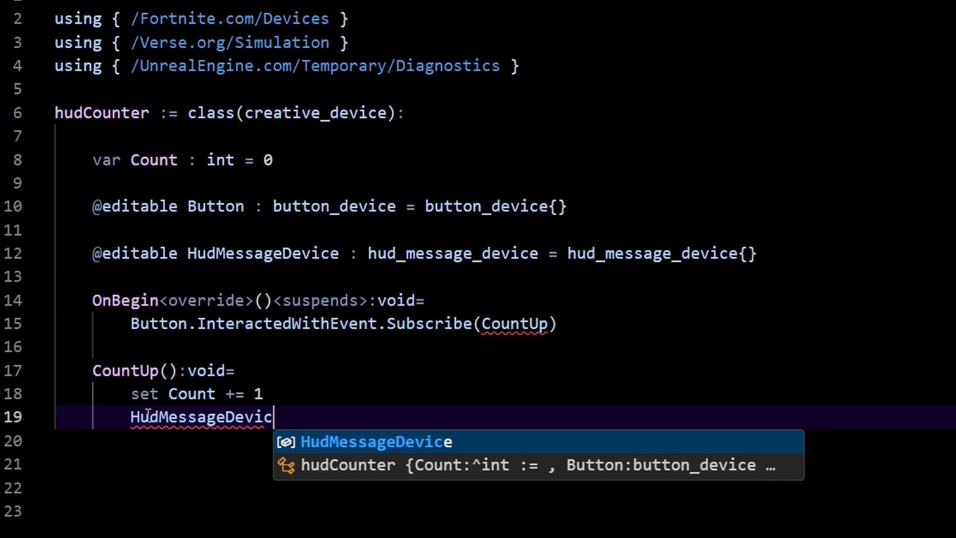
type("etText")
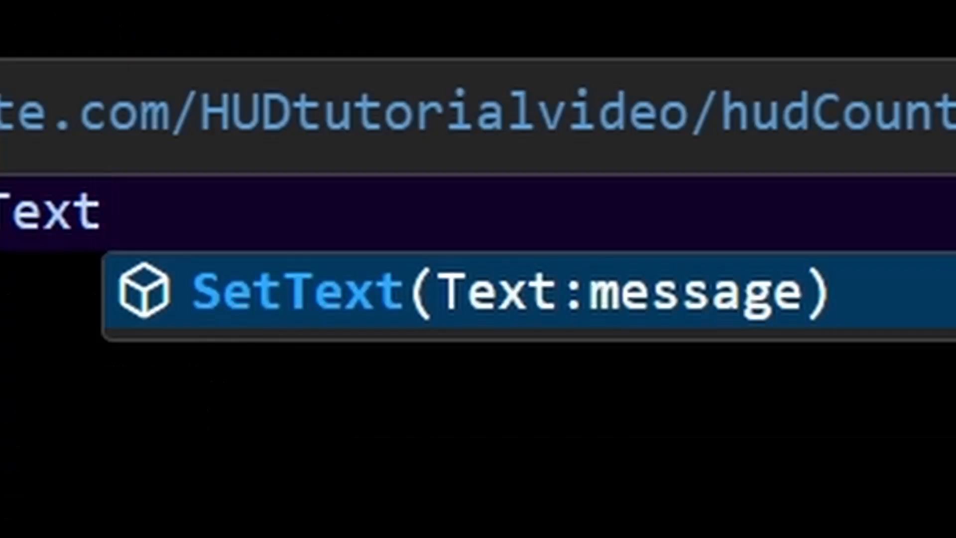
type("(")
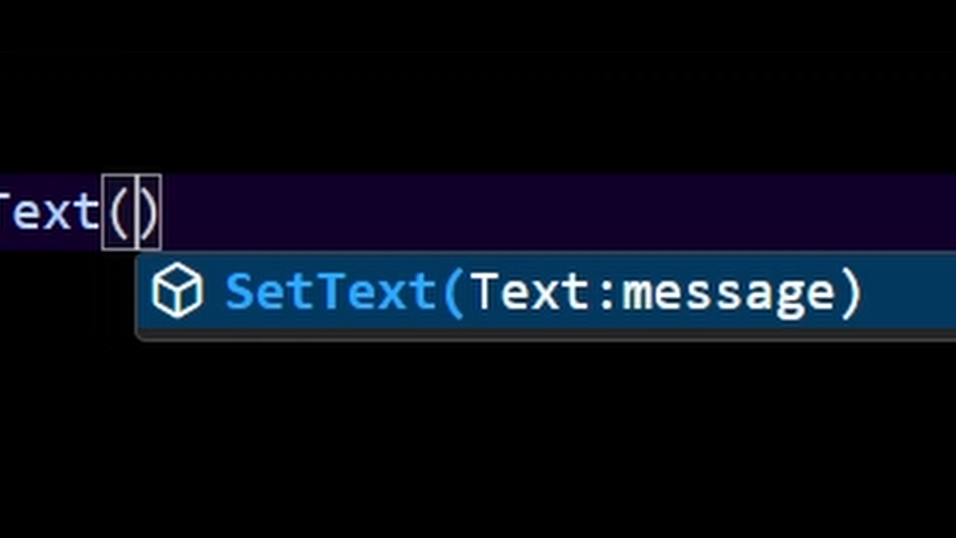
type("\"")
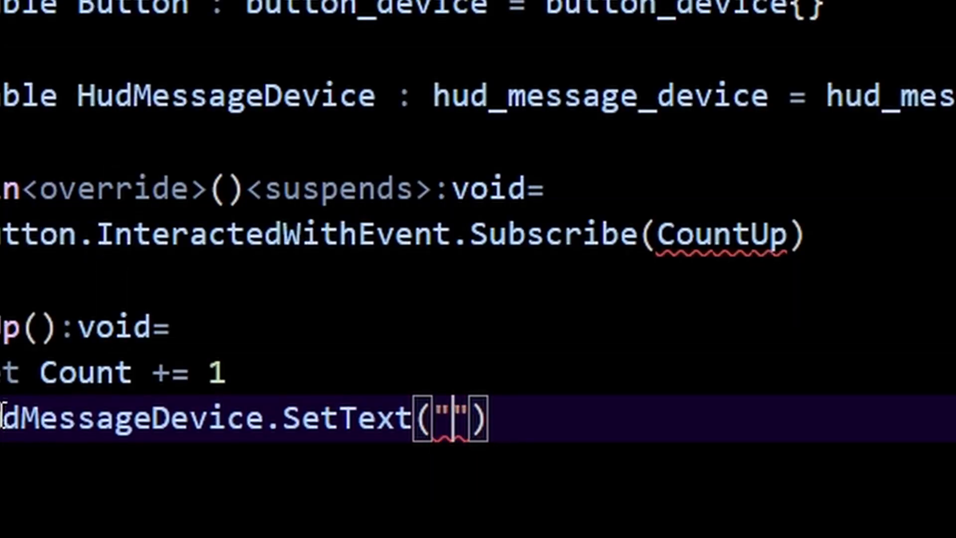
type("Count = ")
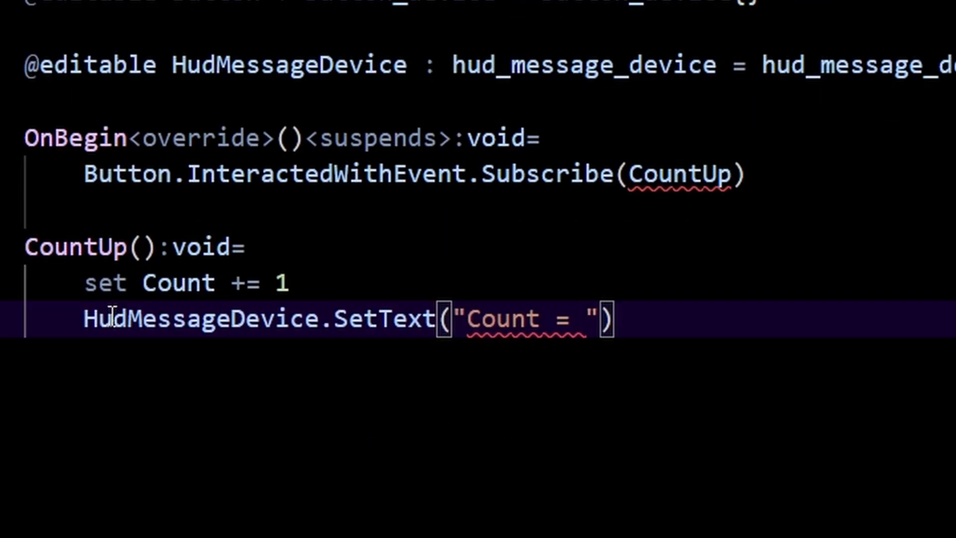
type("{")
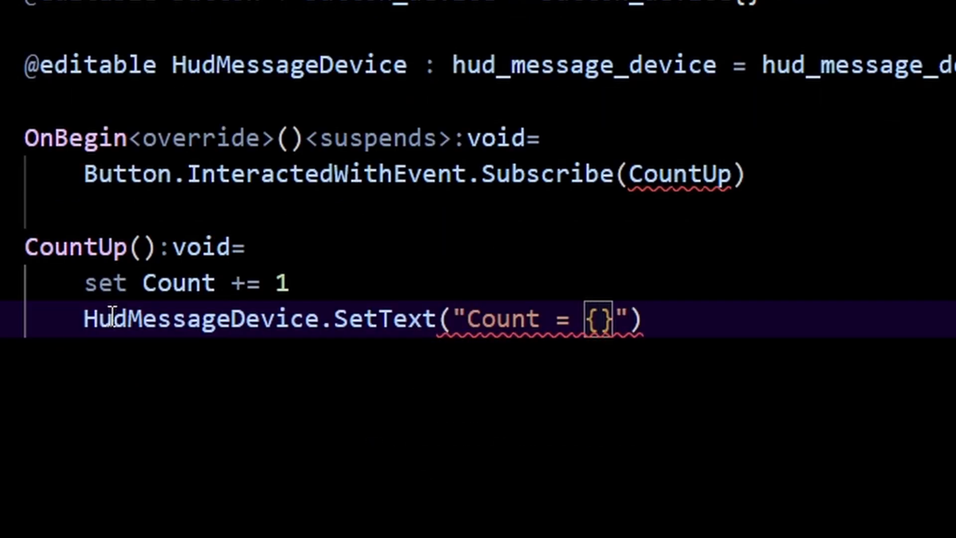
type("Count")
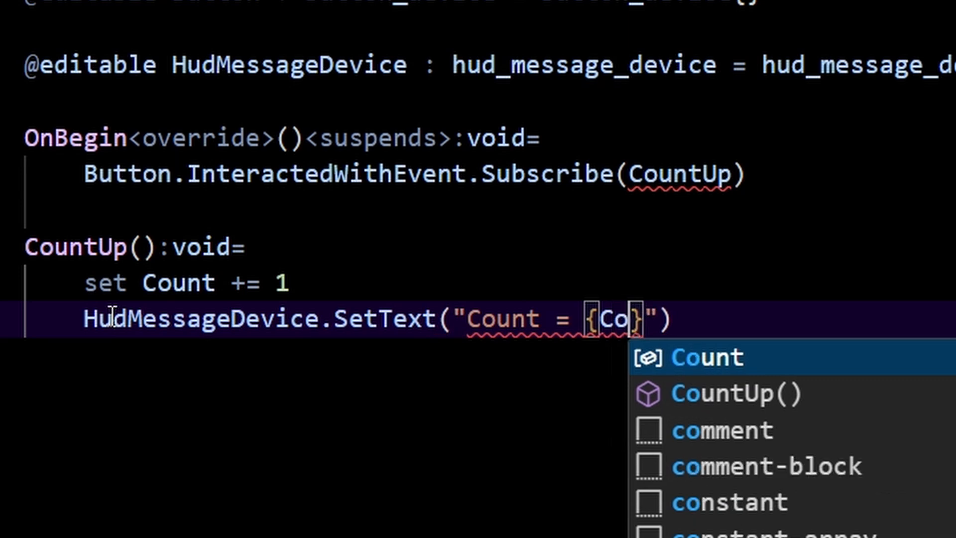
- Start a function between OnBegin and CountUp with the signature StringToMessage(String : string):message=
left_click(813, 324)
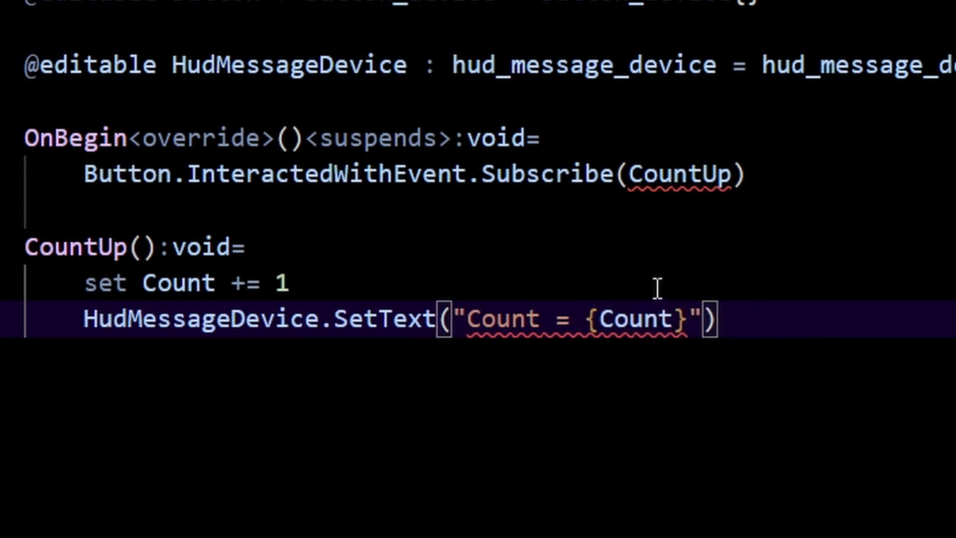
mouse_move(631, 324)
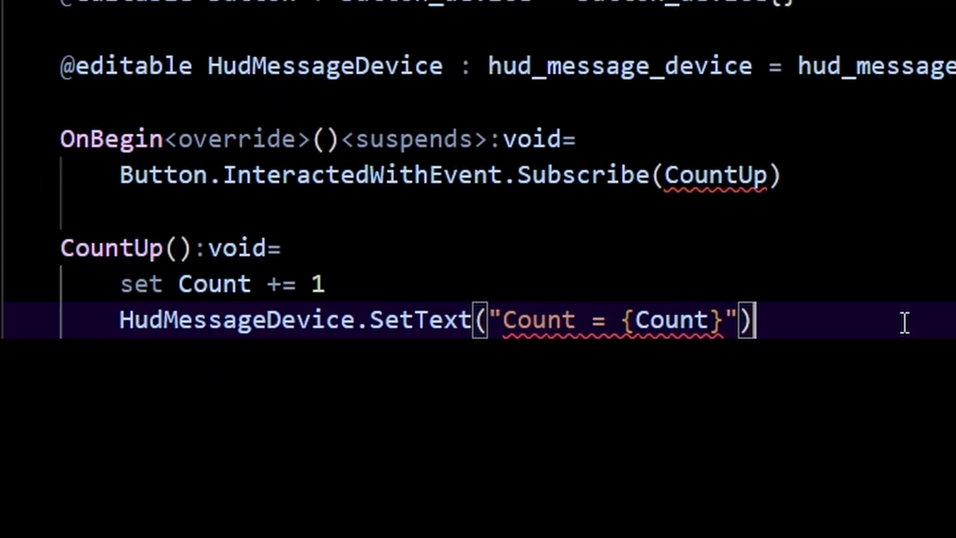
left_click(865, 179)
key("Return")
key("Return")
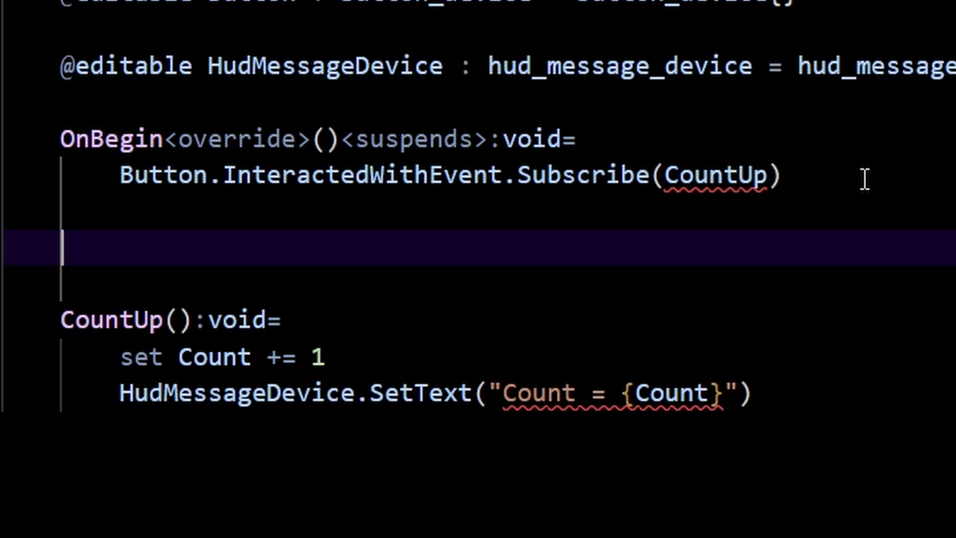
type("StringToMessa")
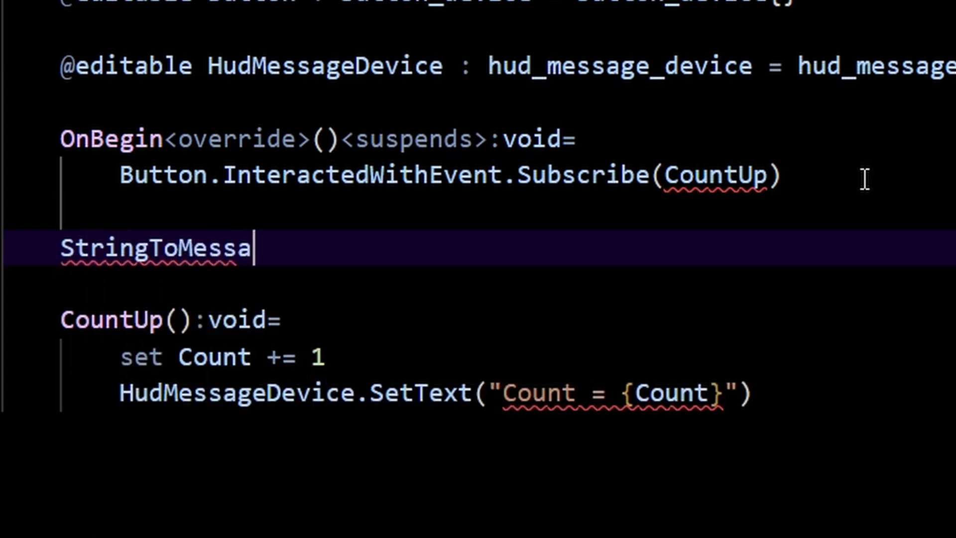
type("ge(")
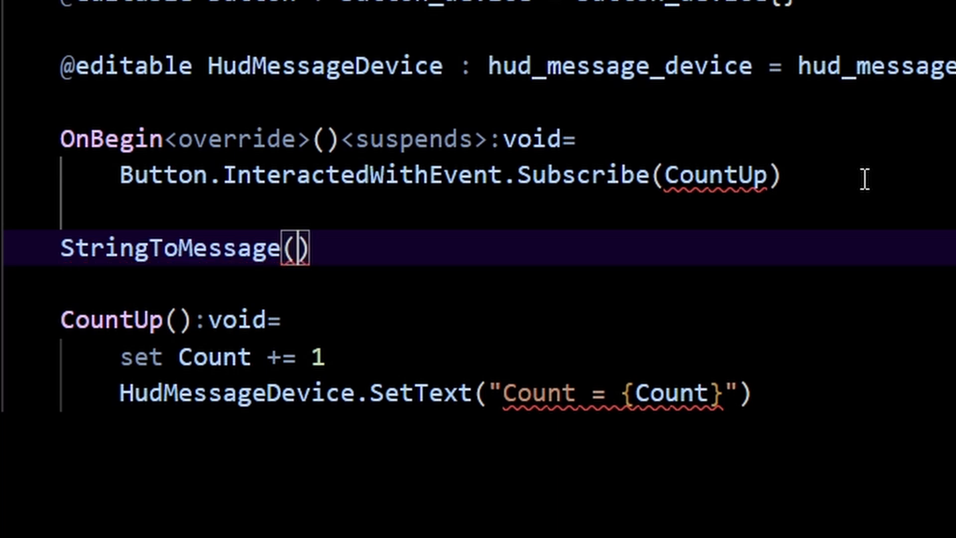
type("String : s")
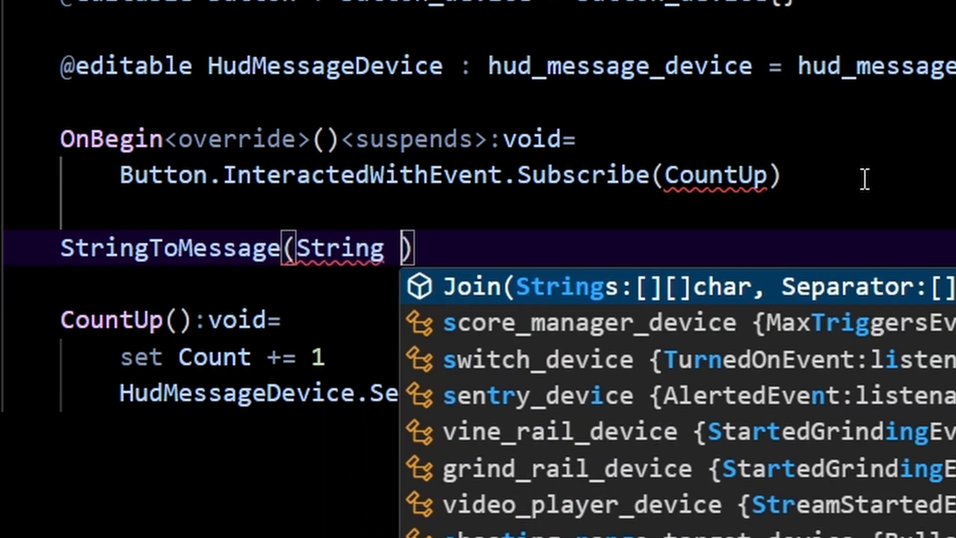
type("tring")
key("Right")
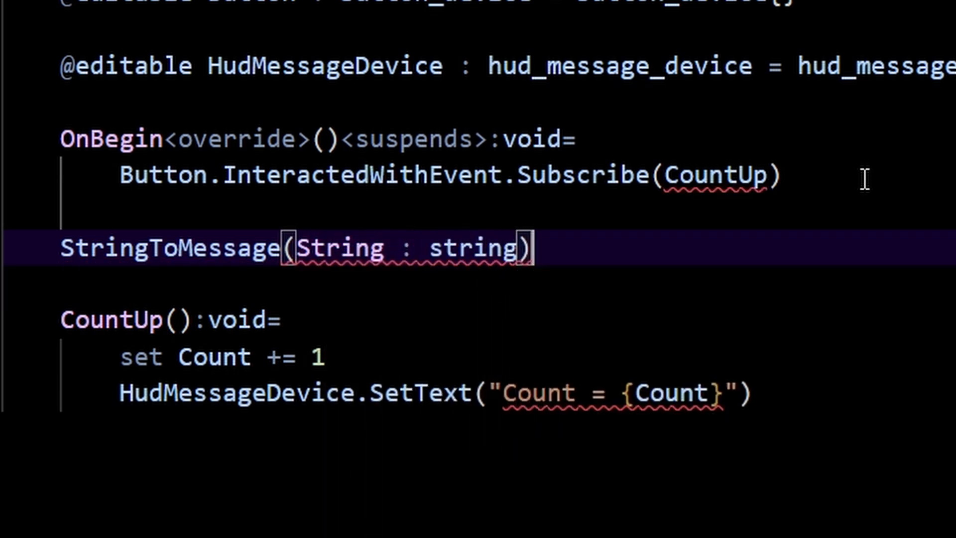
type(":")
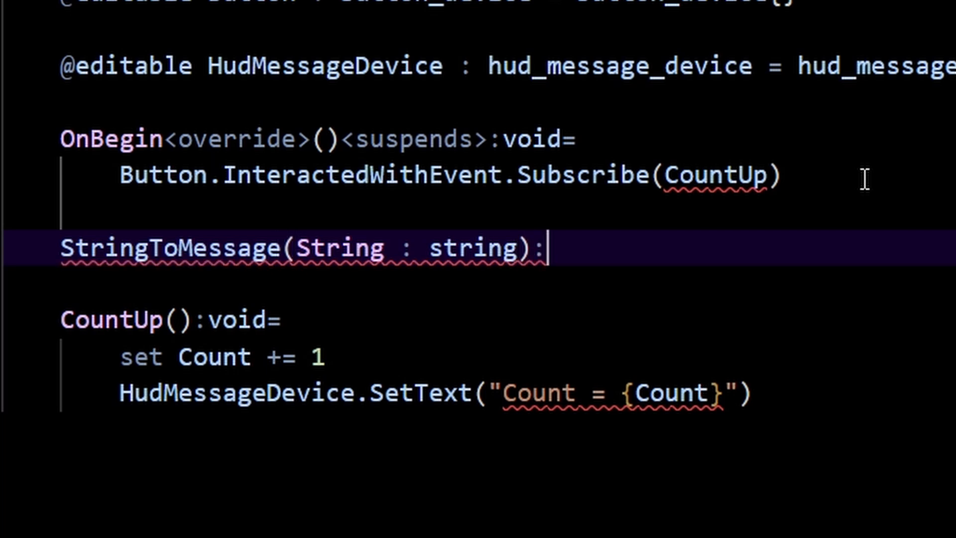
type("message=")
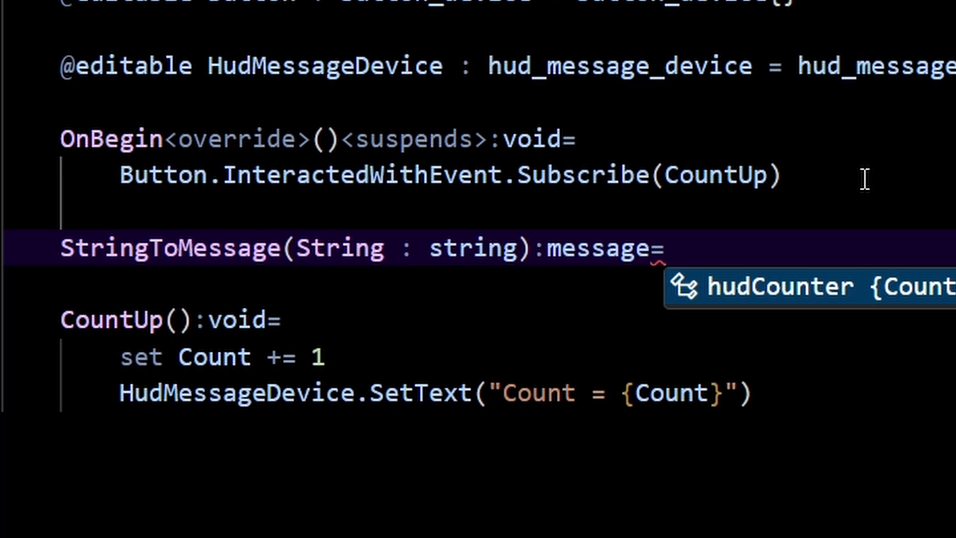
key("Escape")
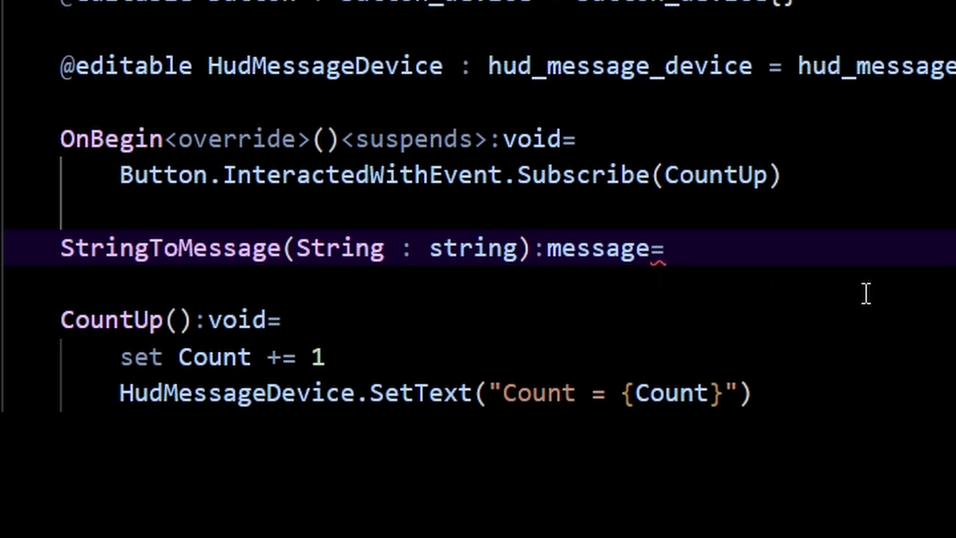
- Give StringToMessage the interpolated return value "{String}" and check the error flagged on it
type("\"\"")
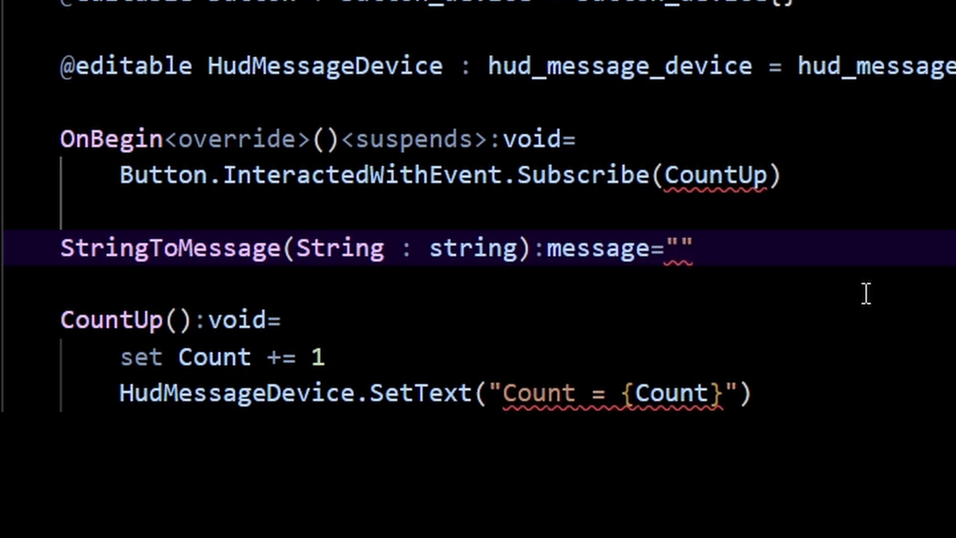
type("{String")
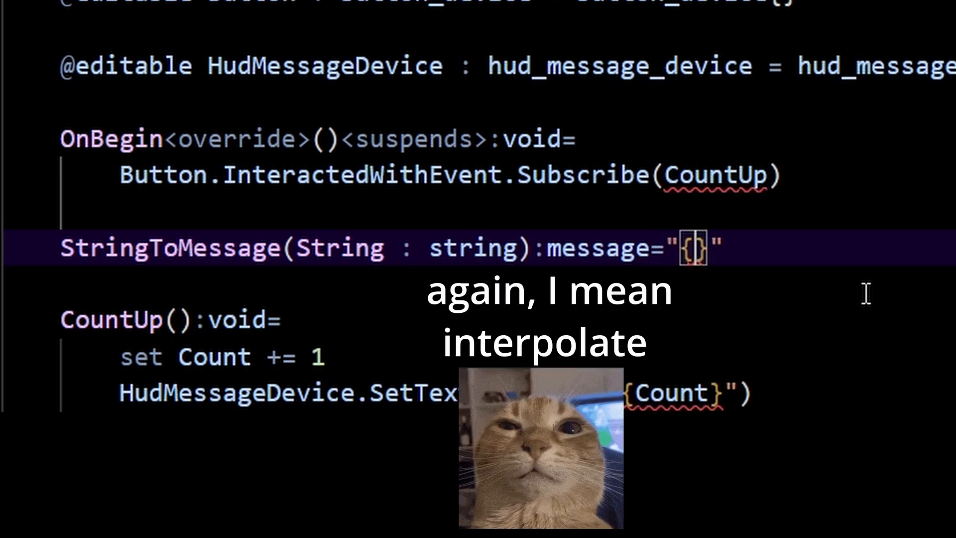
left_click(846, 249)
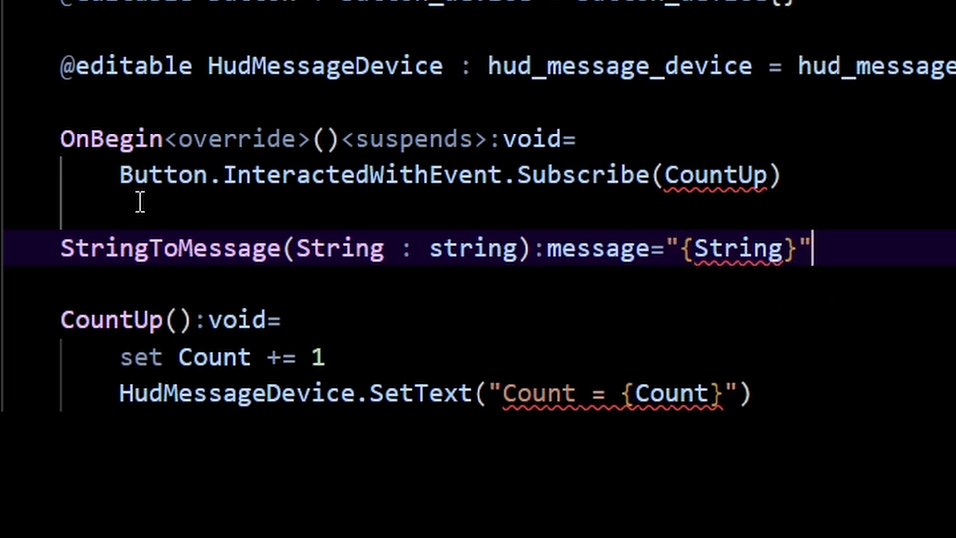
double_click(301, 253)
left_click(800, 252)
left_click(831, 252)
mouse_move(745, 253)
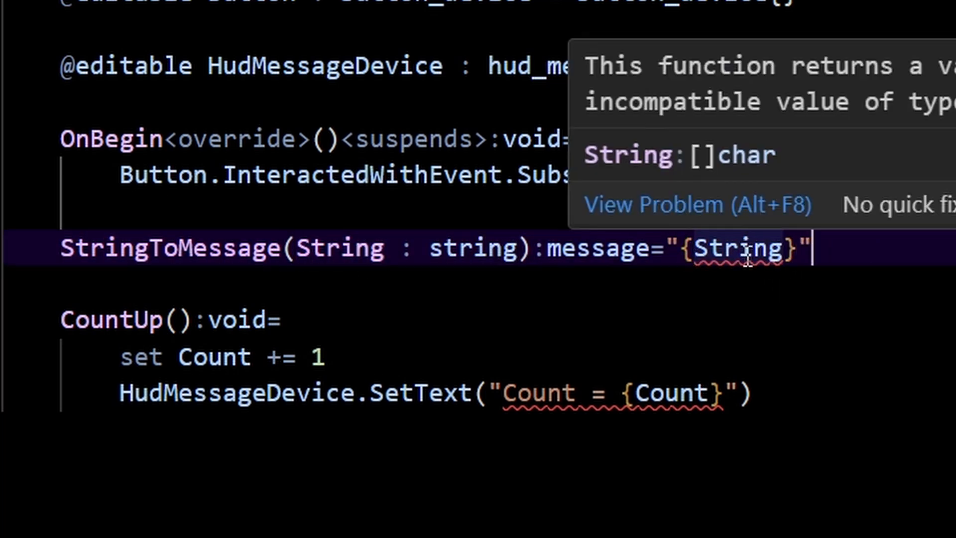
- Add the <localizes> specifier to the StringToMessage function, directly before its parameter list
left_click(281, 248)
type("<l")
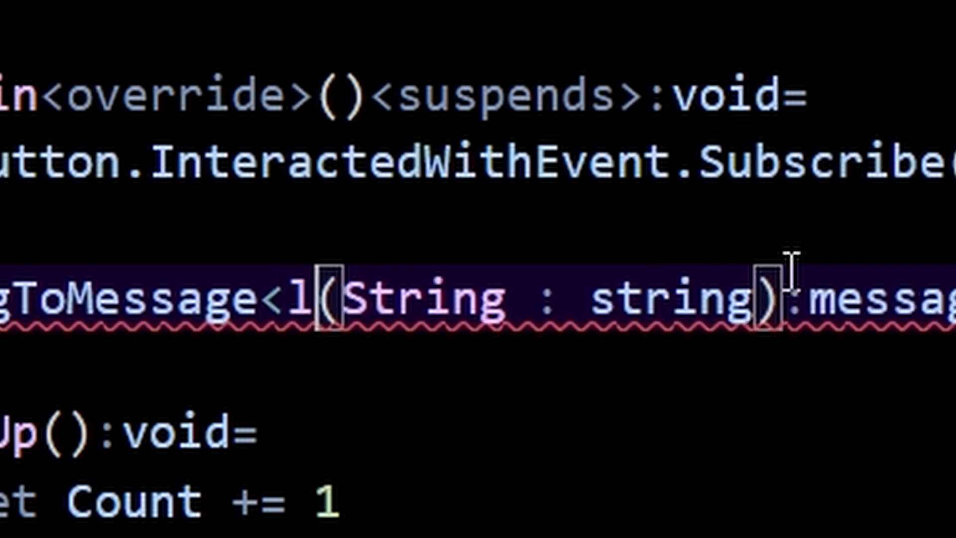
type("ocalizes>")
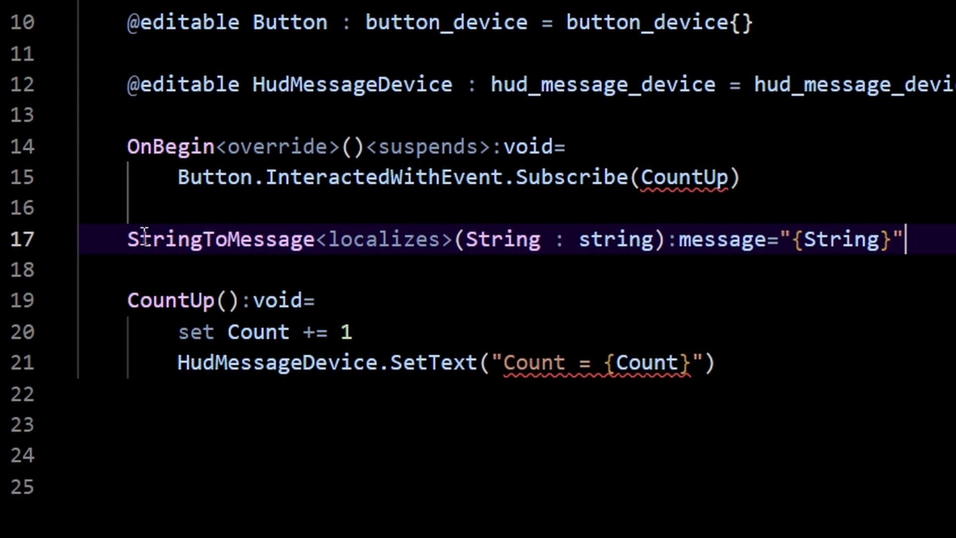
- Wrap the SetText argument in a conversion call: HudMessageDevice.SetText(StringToMessage("Count = {Count}"))
left_click_drag(129, 239, 311, 252)
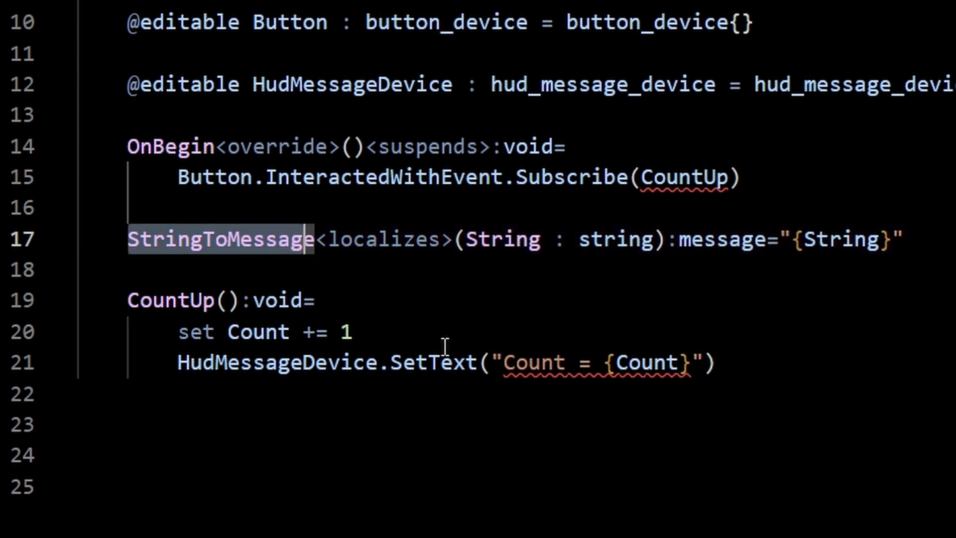
left_click(492, 362)
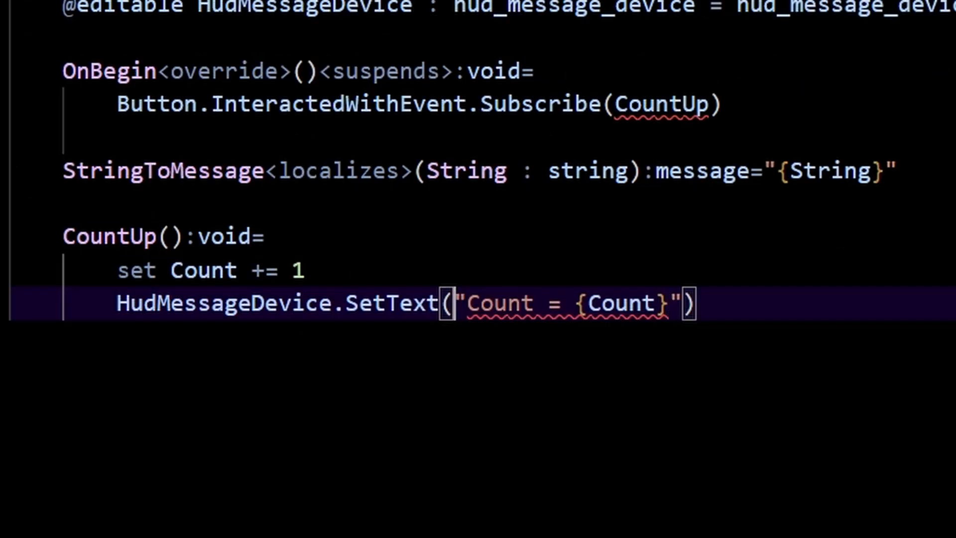
type("StringToMess")
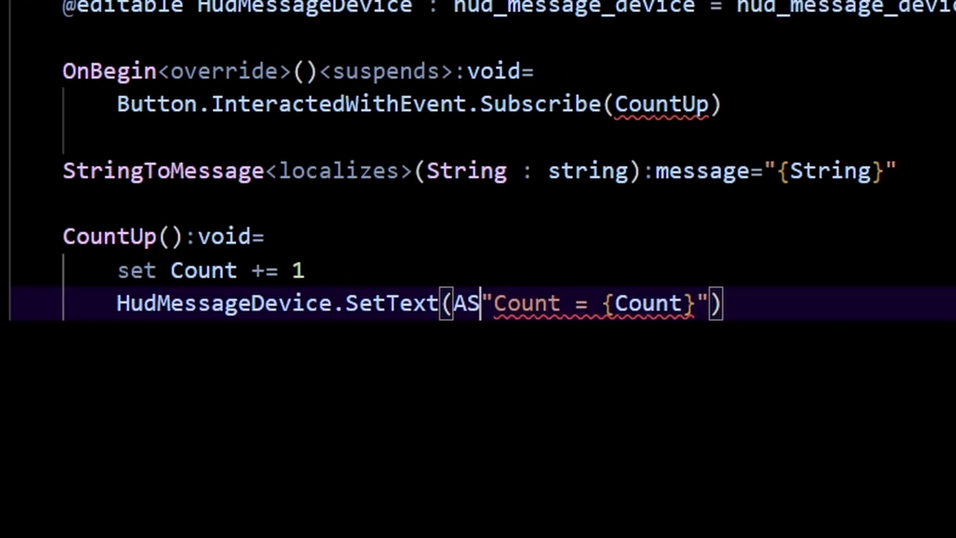
type("age(")
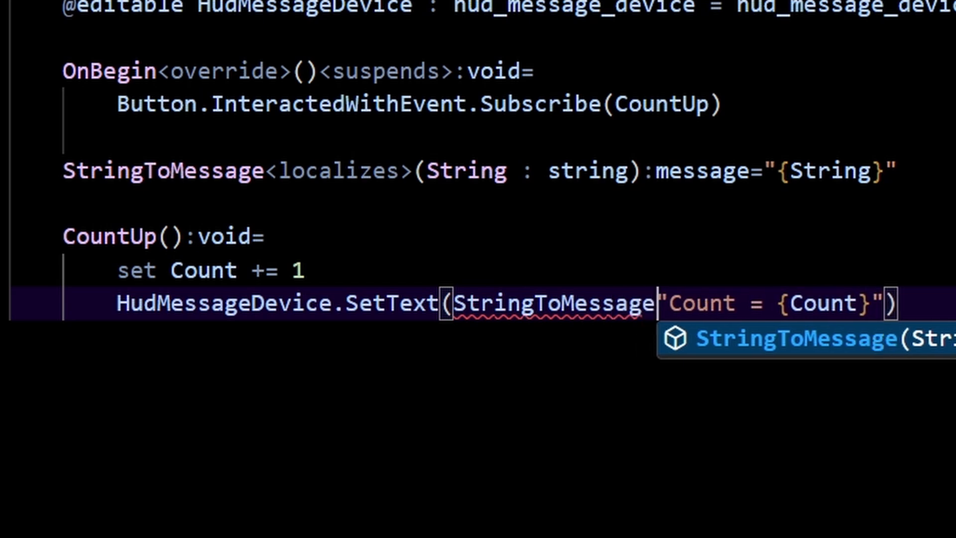
key("Delete")
left_click(951, 297)
type(")")
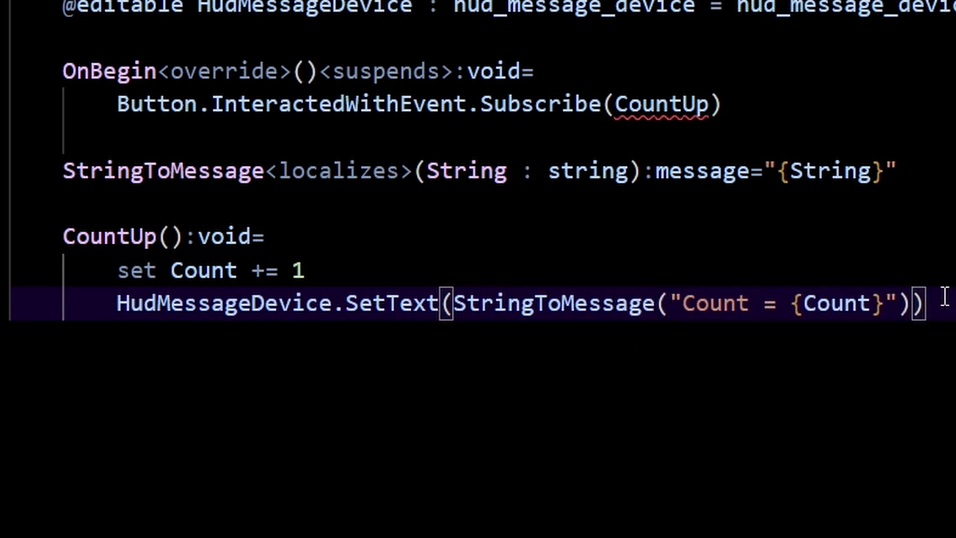
left_click_drag(670, 303, 882, 315)
left_click(916, 313)
- Check the error on the subscribed CountUp and add the parameter Agent : agent to the CountUp function
mouse_move(696, 107)
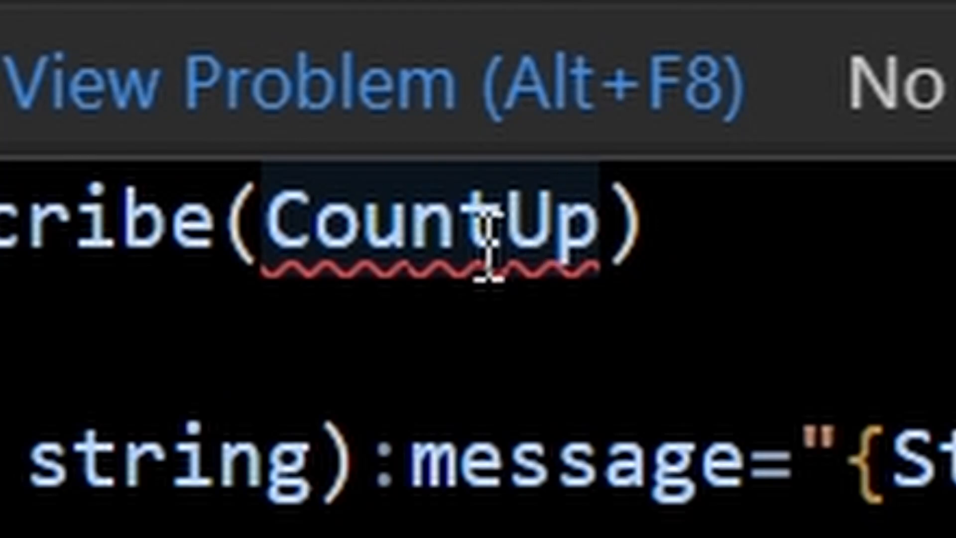
type("Agent ")
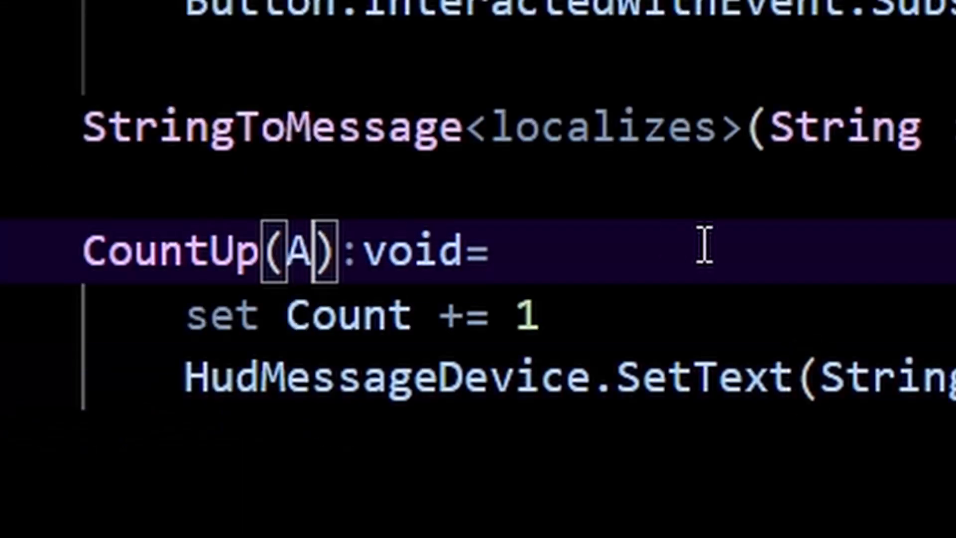
type(": agent")
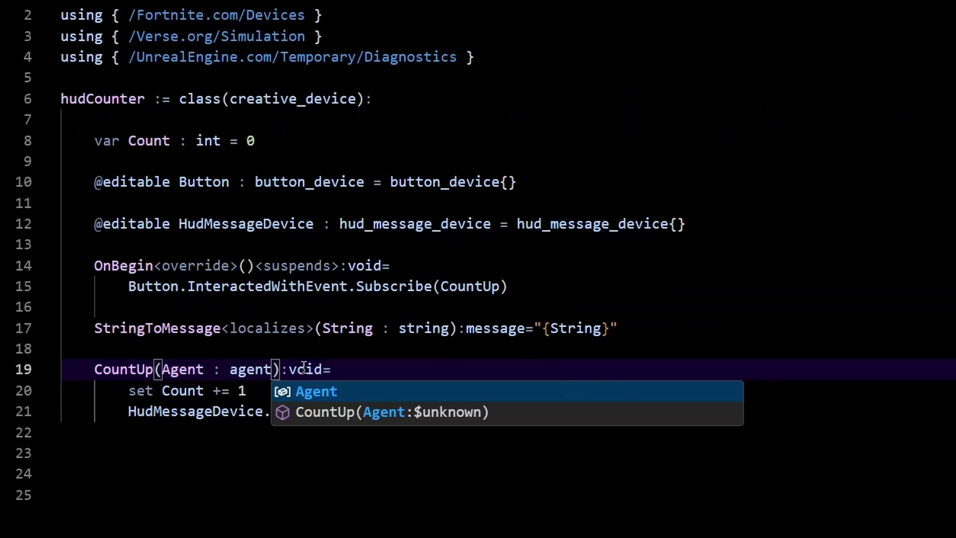
left_click(125, 489)
left_click(790, 403)
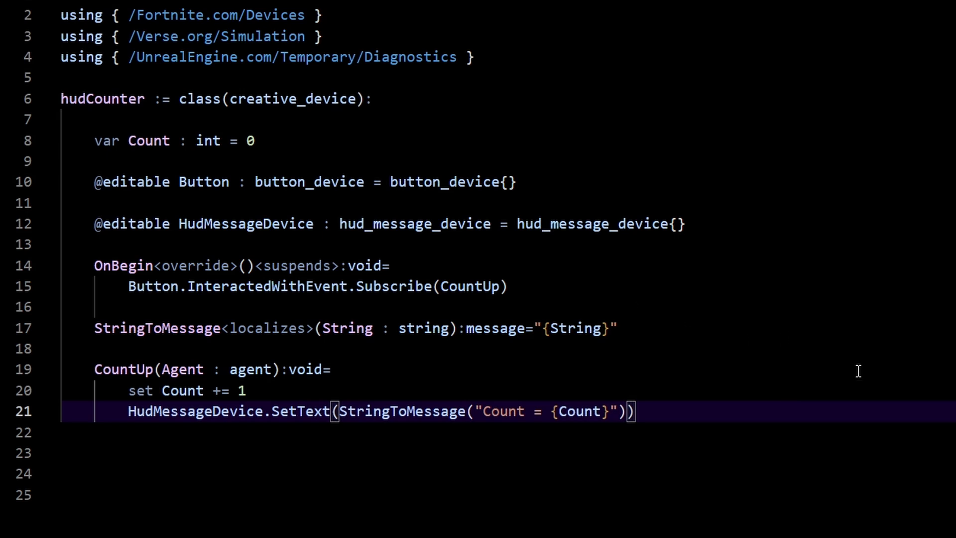
left_click(853, 424)
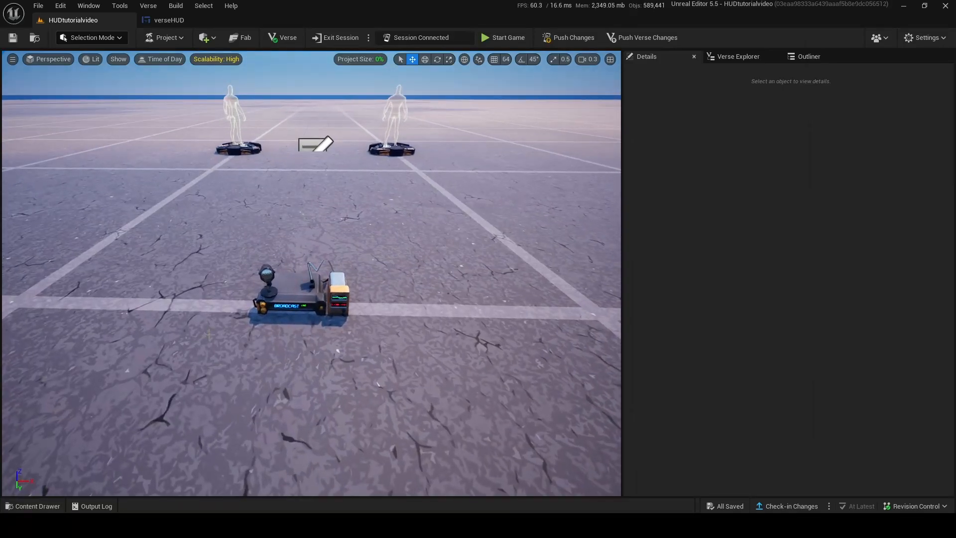
- In Unreal Editor, place a Button device in the level with interaction text Count Up and an interact time of 0.5
left_click(33, 506)
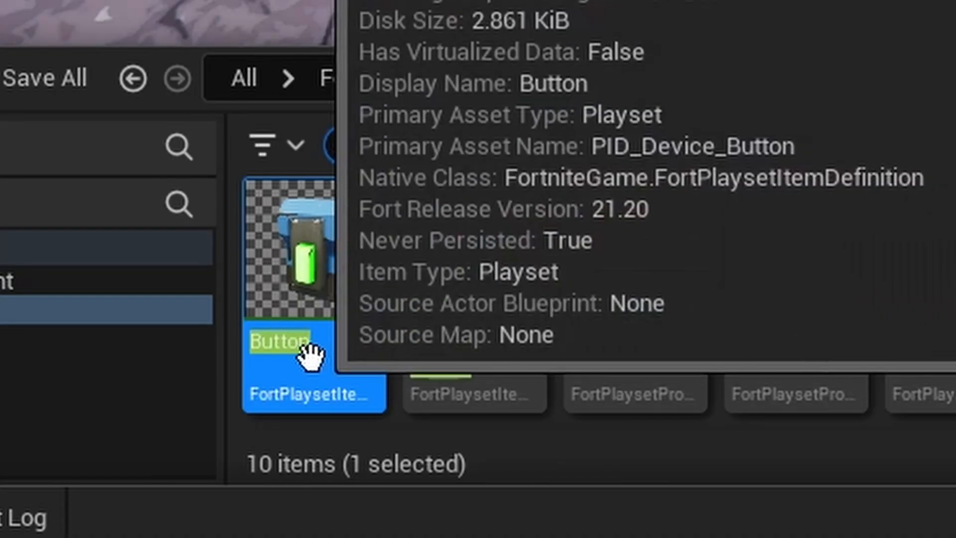
left_click_drag(183, 461, 426, 301)
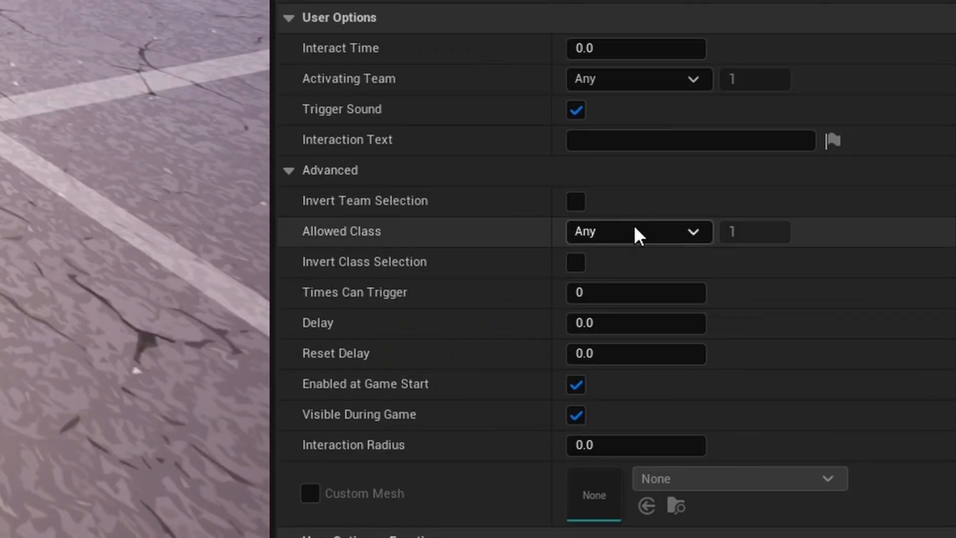
left_click(808, 294)
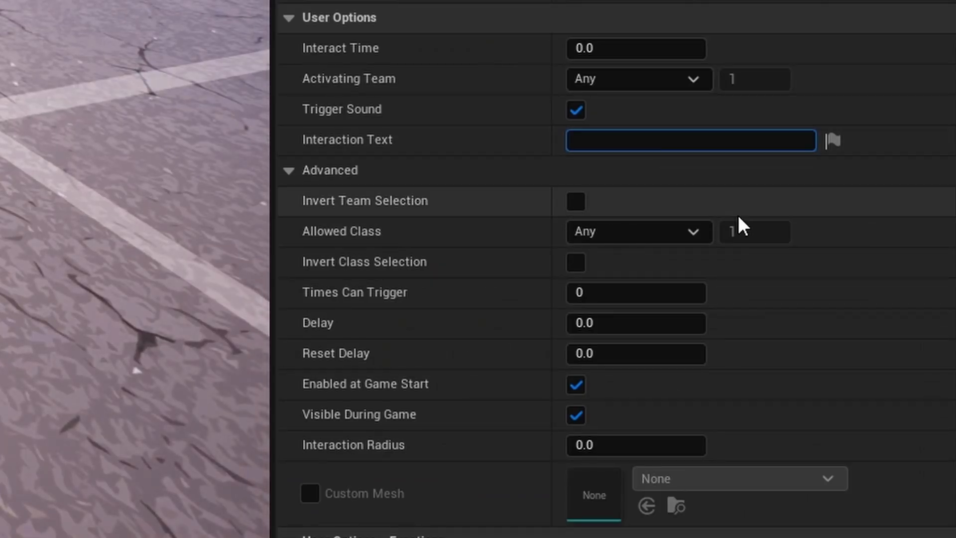
type("Count Up")
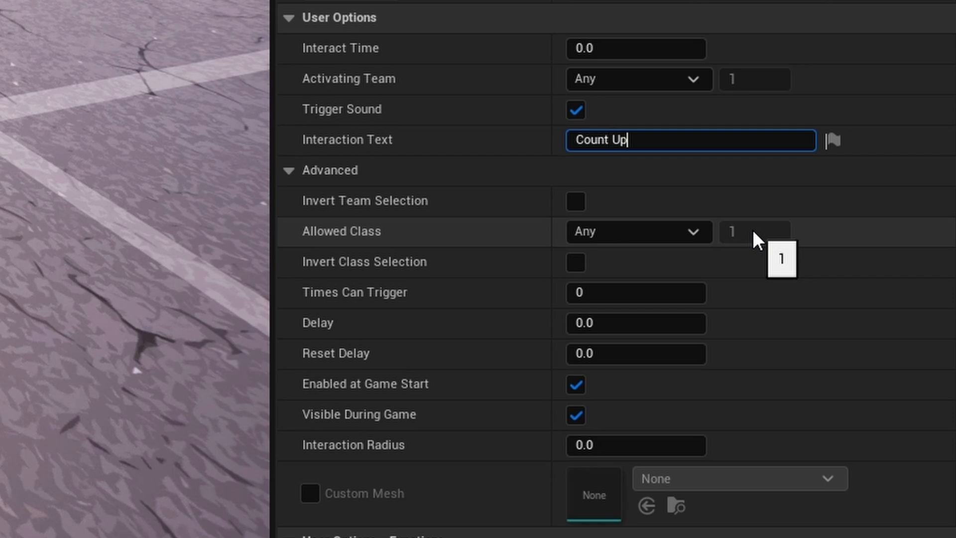
left_click_drag(605, 48, 616, 44)
left_click(617, 444)
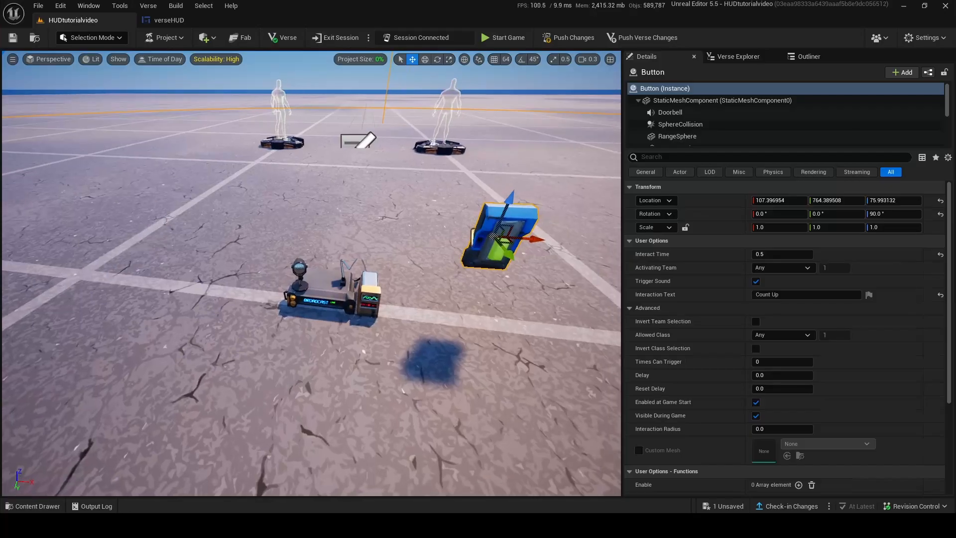
- Place the hudCounter Verse device from the HUDtutorialvideo content folder in the level and turn off its Visible in Game option
left_click(48, 505)
left_click(66, 442)
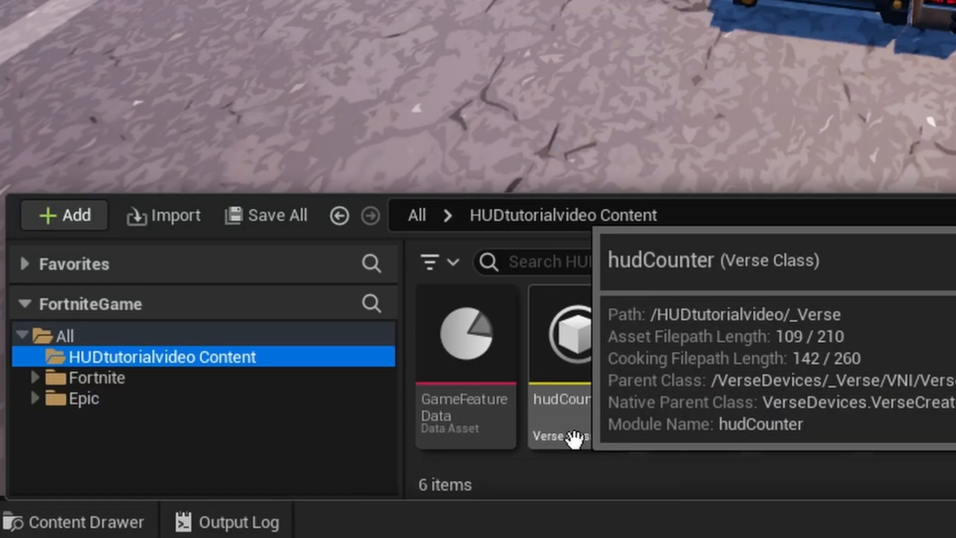
left_click_drag(228, 463, 121, 291)
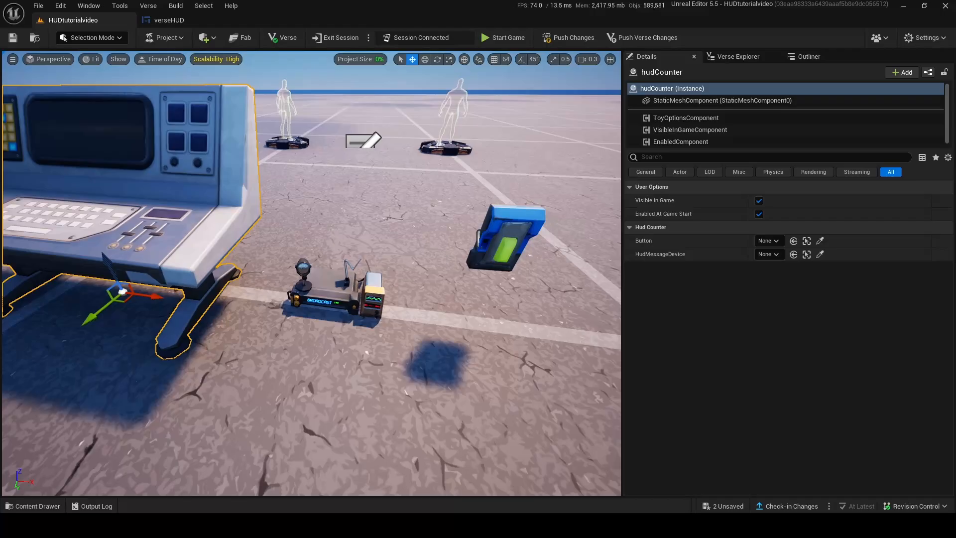
mouse_move(240, 367)
right_mouse_down()
mouse_move(154, 279)
mouse_move(140, 319)
mouse_move(241, 366)
right_mouse_up()
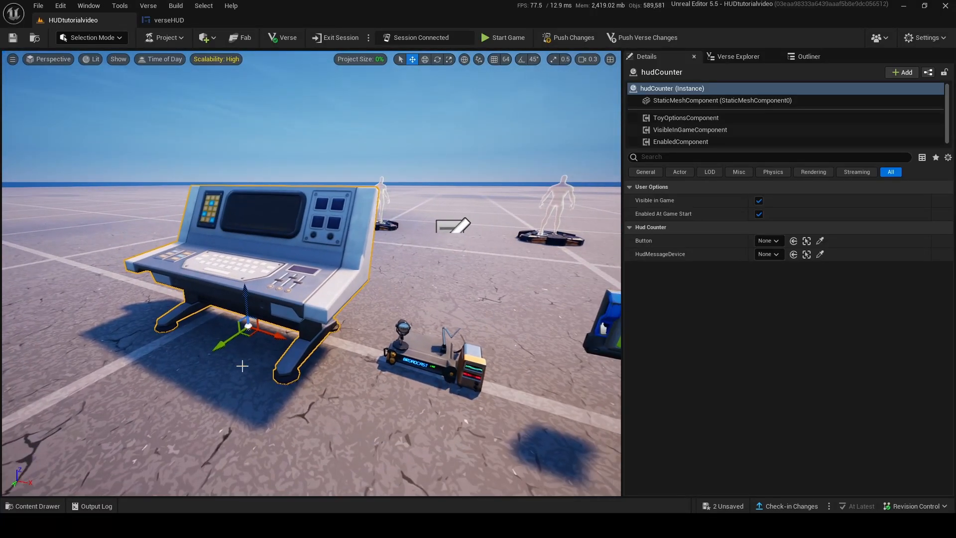
left_click(759, 201)
right_click_drag(485, 231, 580, 268)
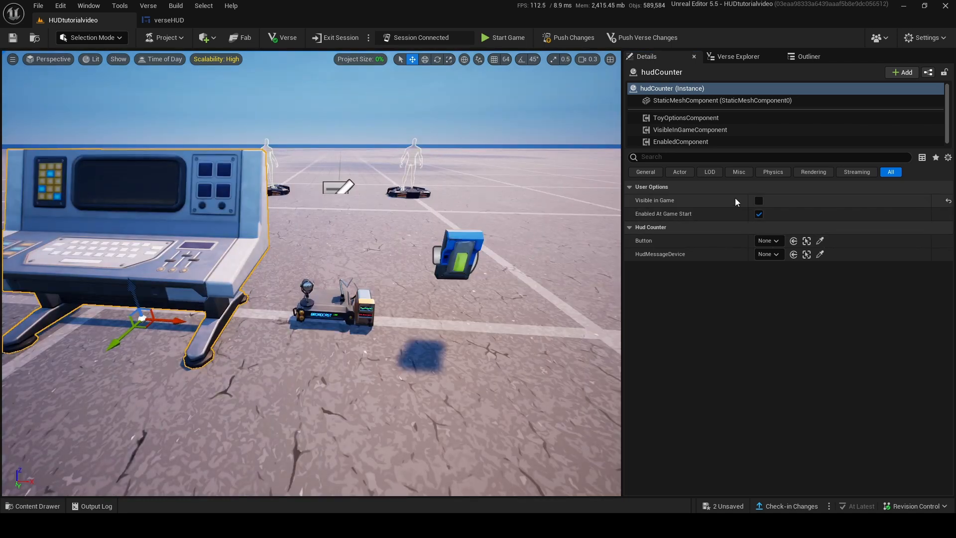
- Assign the placed Button and HUD Message Device to the Button and HudMessageDevice properties of the hudCounter device
left_click(818, 241)
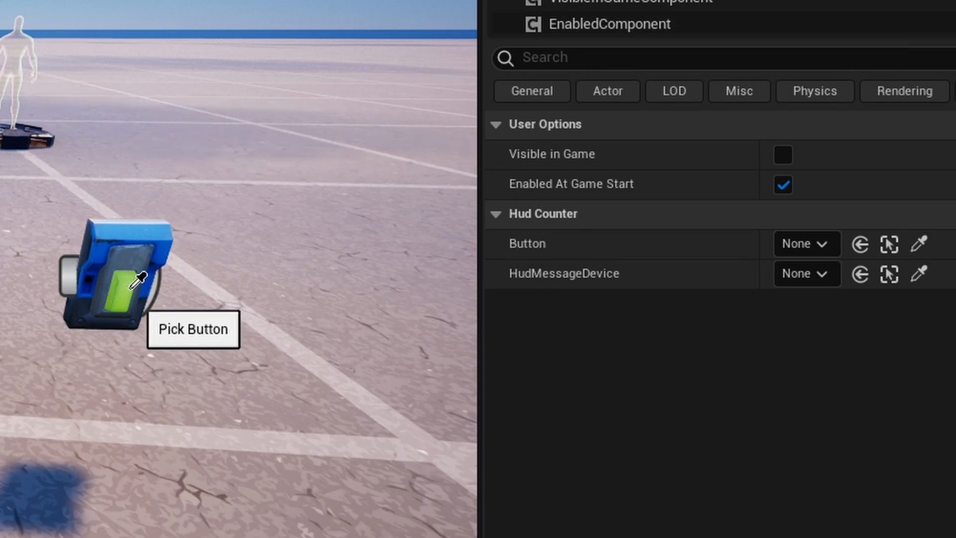
left_click(463, 253)
left_click(820, 254)
left_click(335, 300)
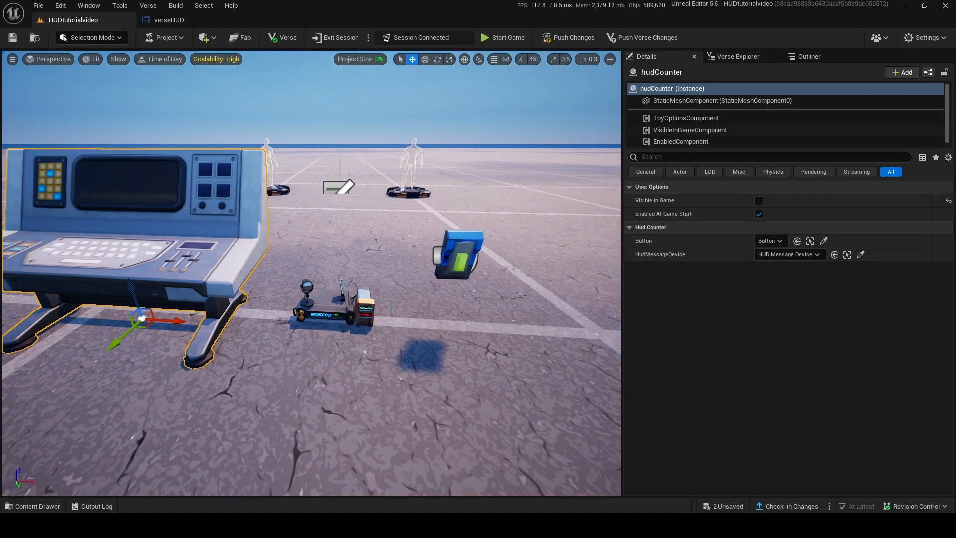
- Review the text block in the verseHUD widget and the user options of the HUD Message Device
left_click(333, 305)
left_click(169, 20)
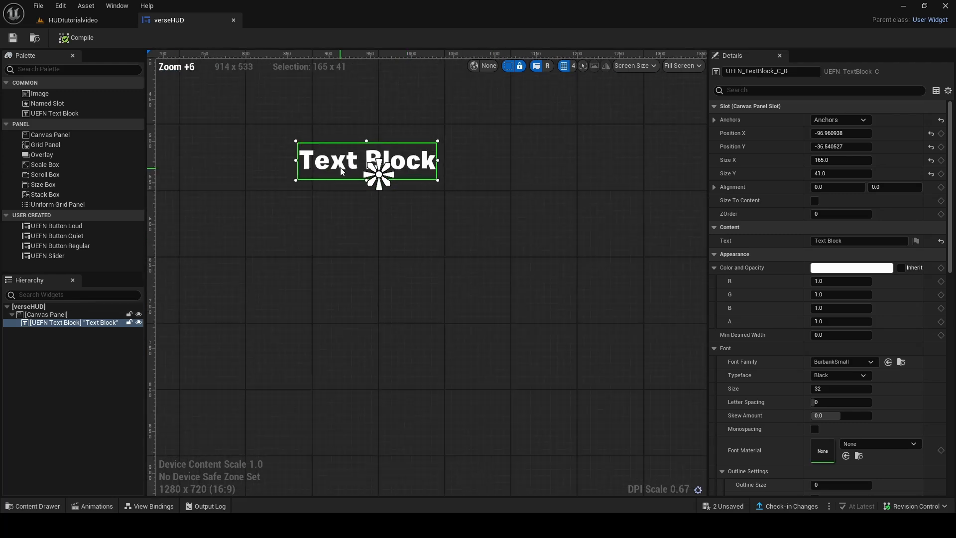
left_click(100, 20)
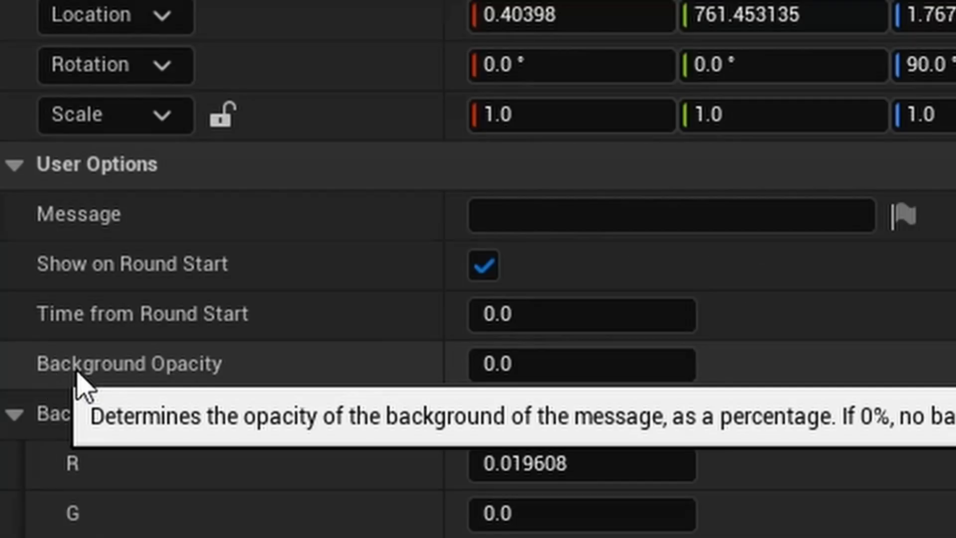
left_click(775, 254)
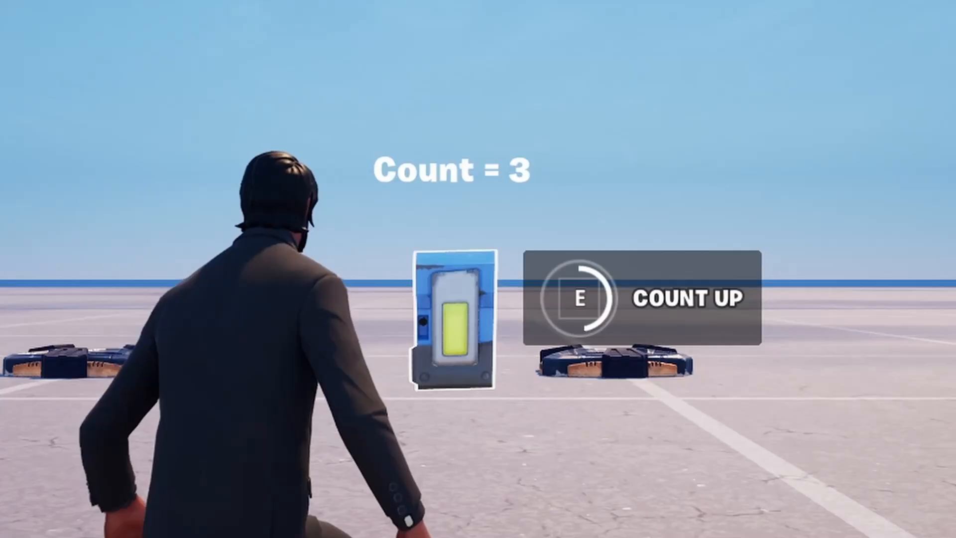
- Test the counter in the running game by activating the Count Up button repeatedly
key("e")
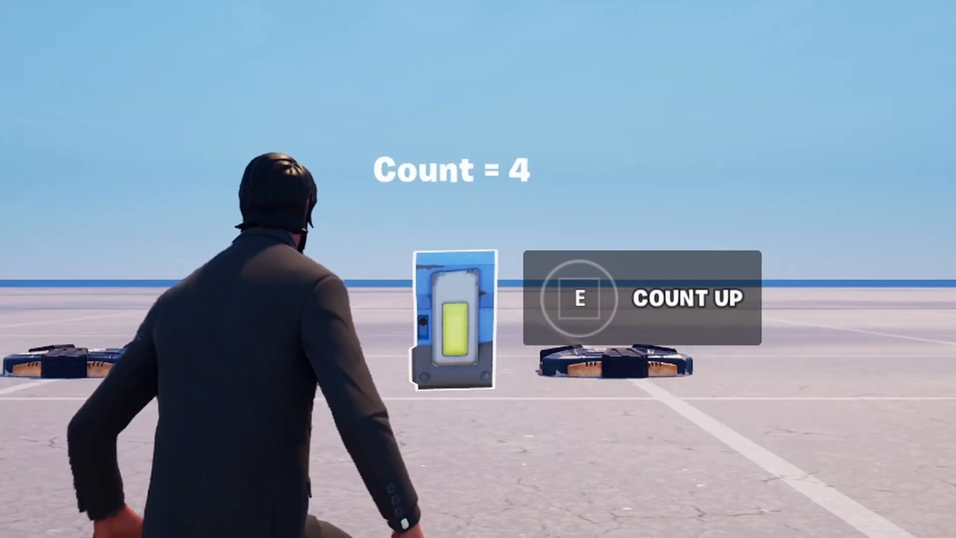
key("e")
key("e")
key("e")
key("e")
key("e")
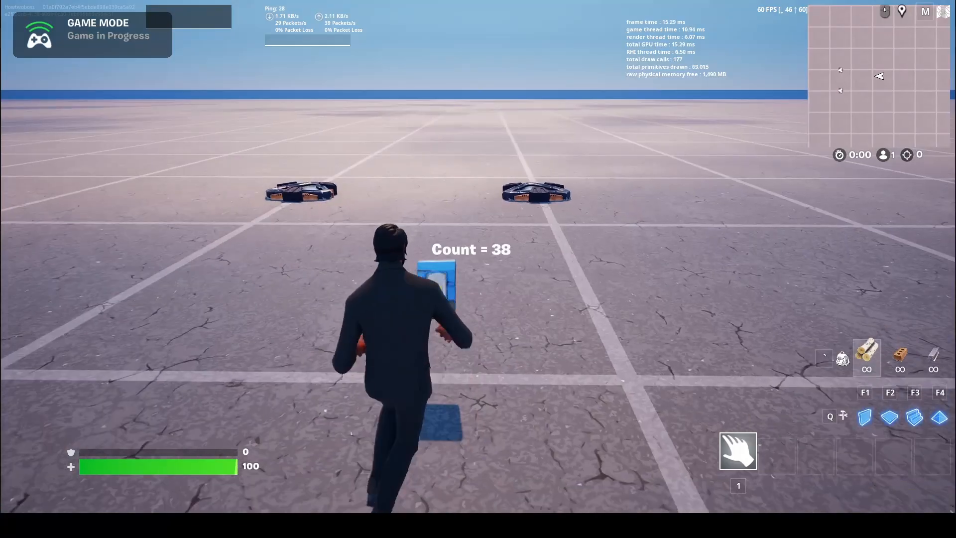
key("e")
key("e")
key("e")
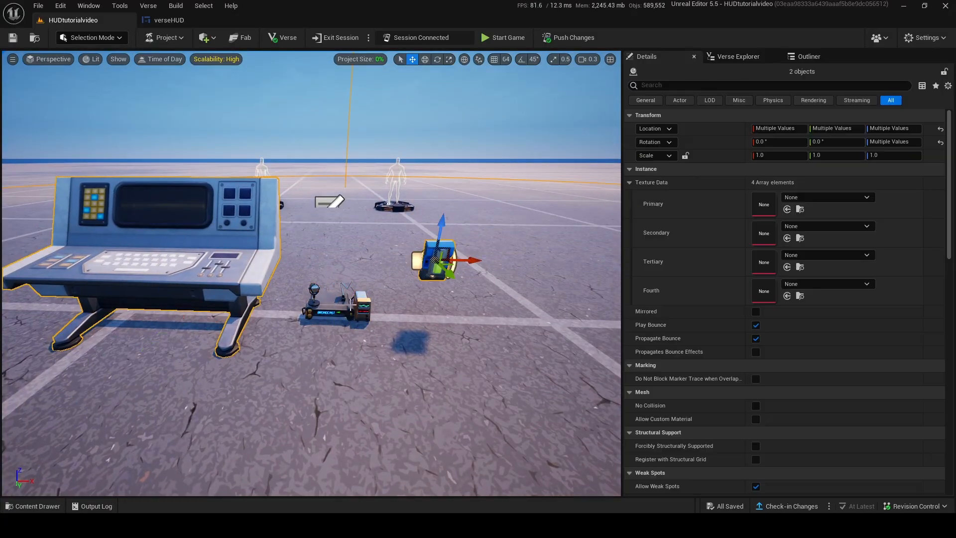
- Create a Widget Blueprint named trackerHUD in the HUDtutorialvideo Content folder
right_click(419, 435)
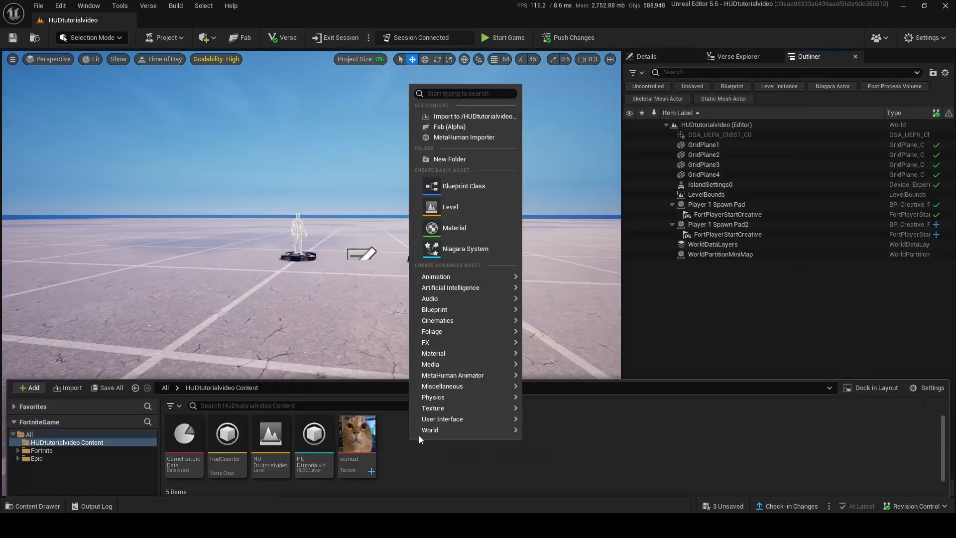
mouse_move(502, 417)
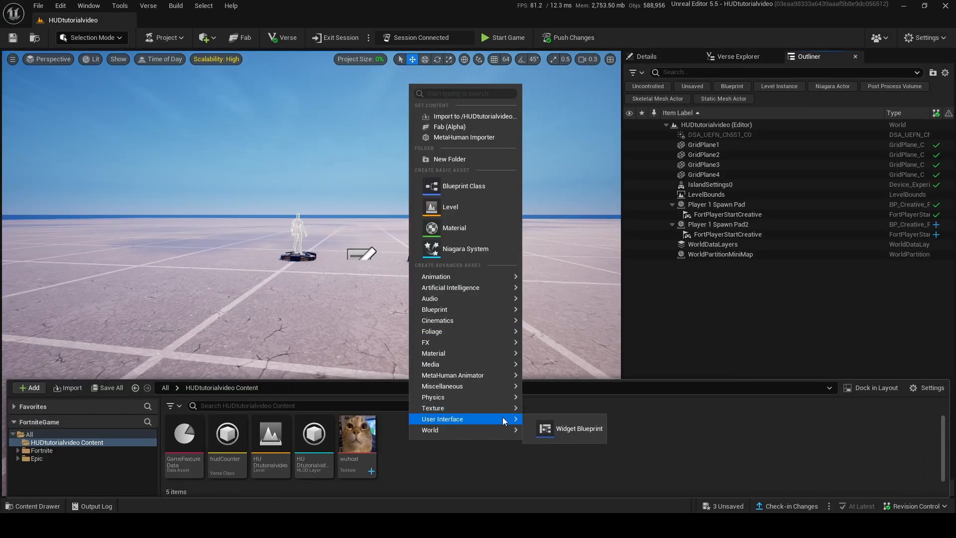
left_click(560, 423)
left_click(389, 200)
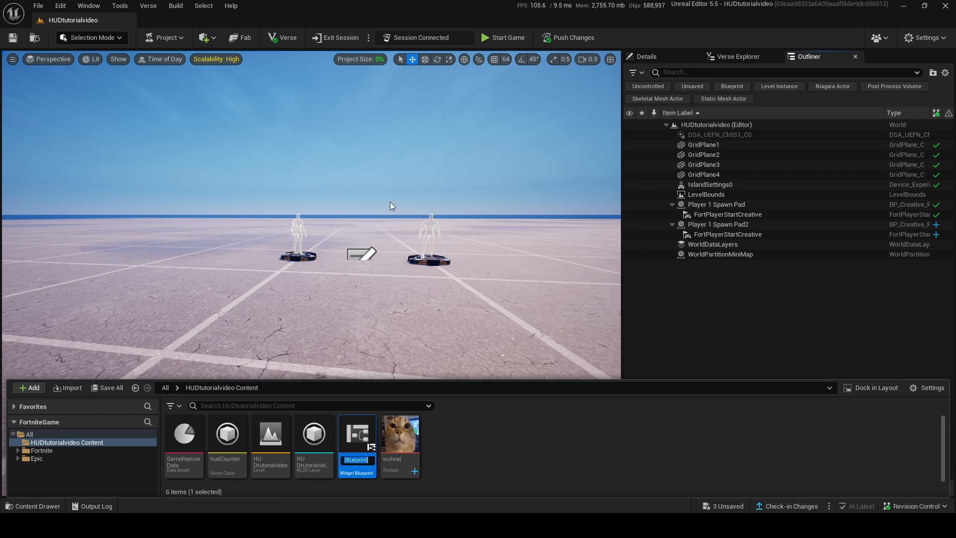
type("trackerHUD")
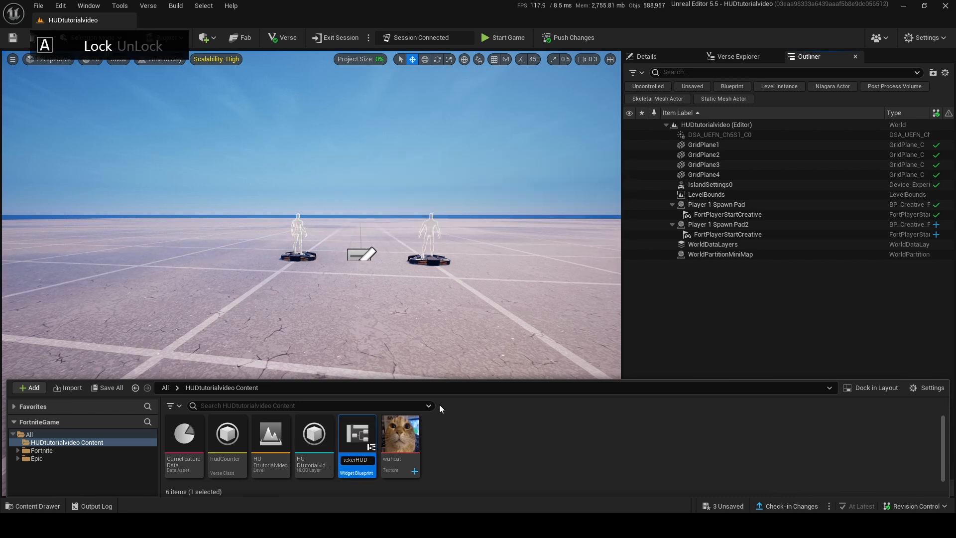
key("Return")
- Open the trackerHUD widget and add the Device - Tracker View Model to its viewmodels
double_click(351, 438)
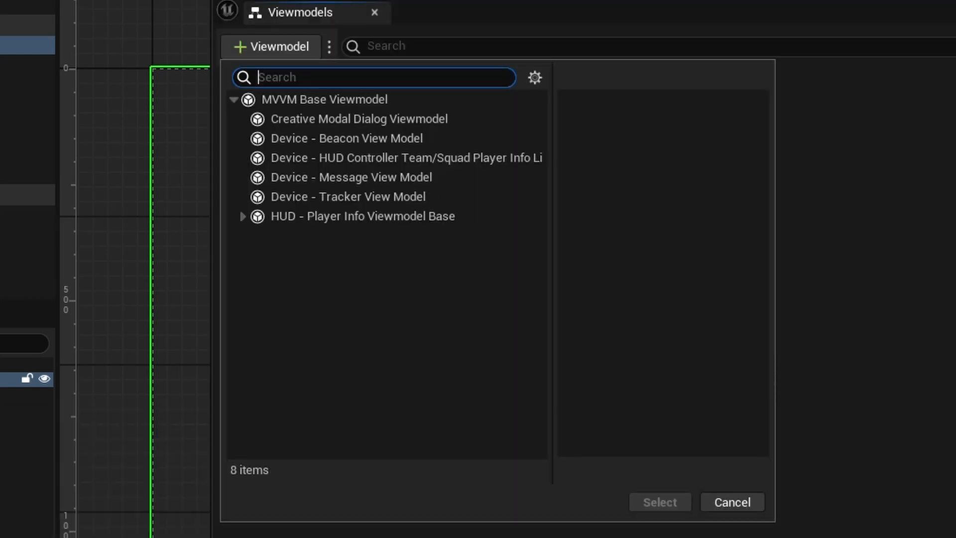
left_click(321, 196)
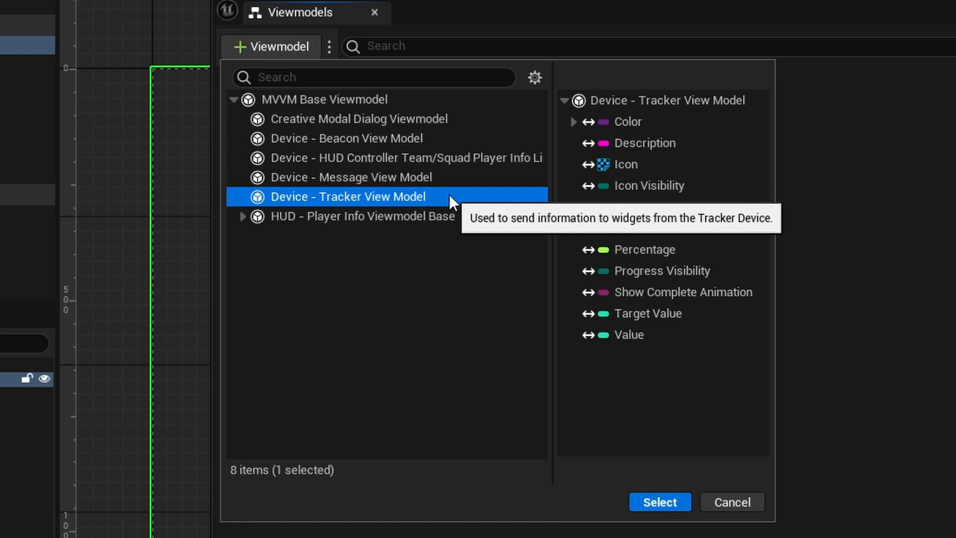
left_click(667, 500)
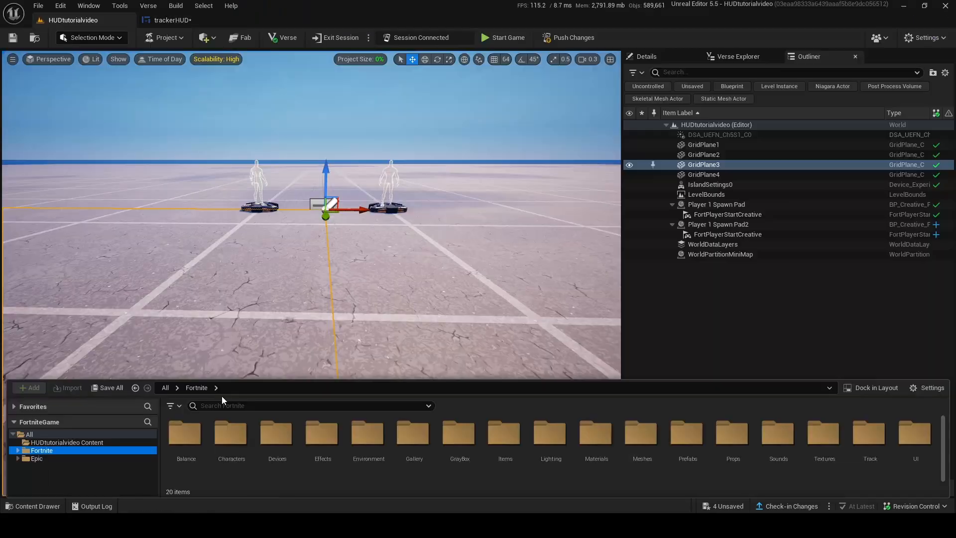
- Search the Fortnite content for "tracker device" and place a Tracker device on the ground in front of the spawn pads
left_click(234, 405)
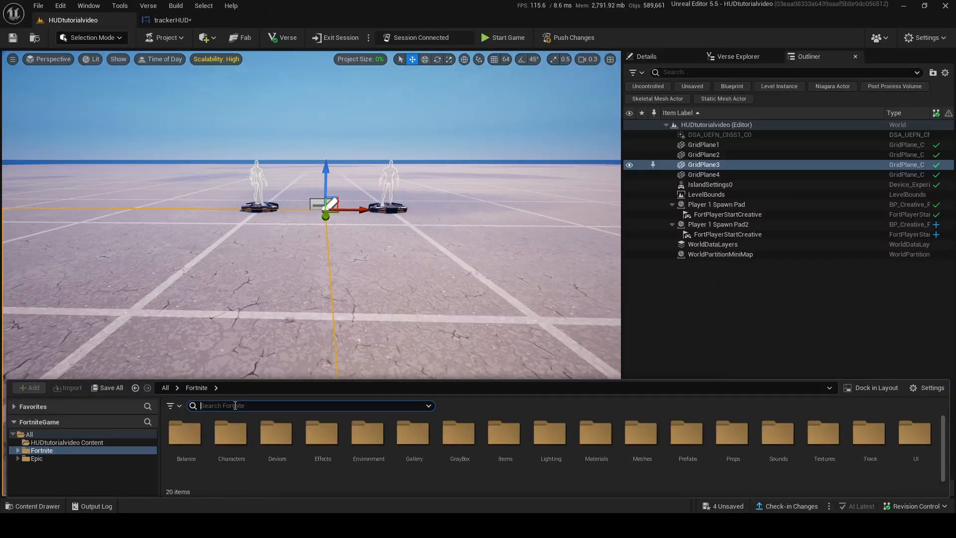
type("tracker ")
type("devi")
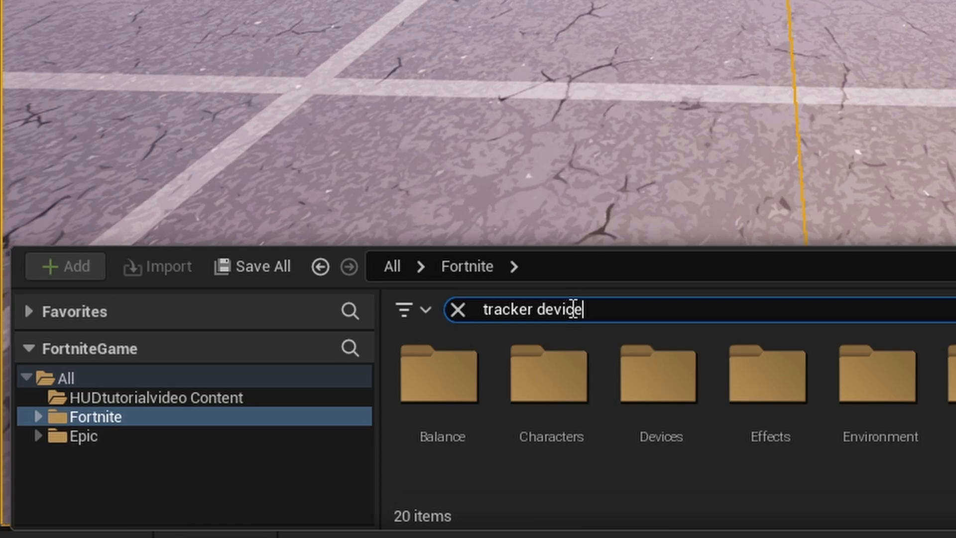
type("ce")
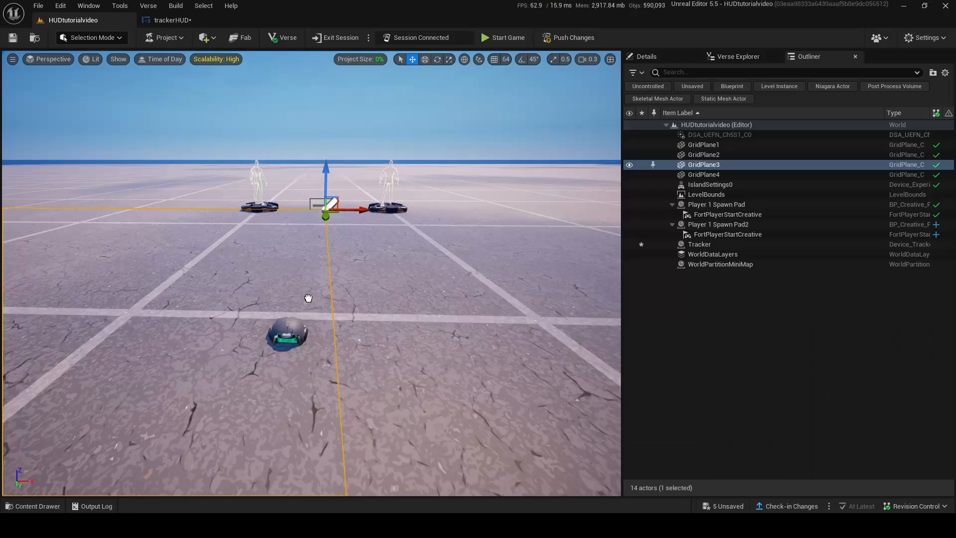
left_click(284, 334)
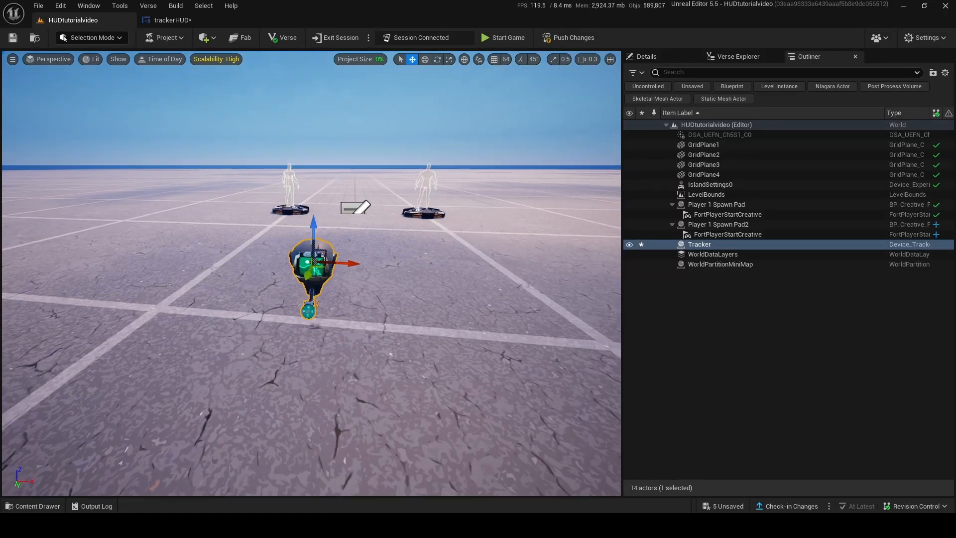
key("w")
right_click_drag(311, 273, 312, 269)
- Set the Tracker device's HUD Widget to trackerHUD
left_click(646, 56)
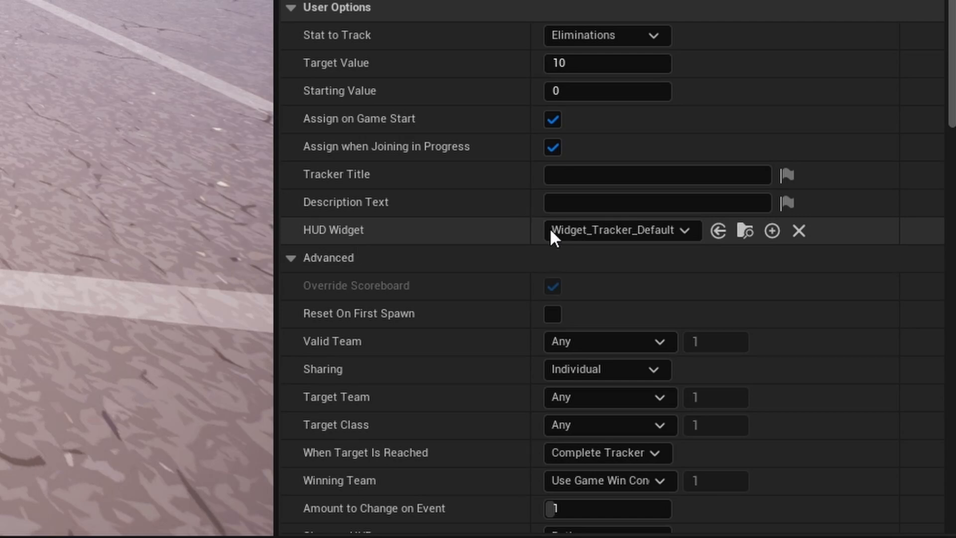
left_click(550, 231)
left_click(588, 301)
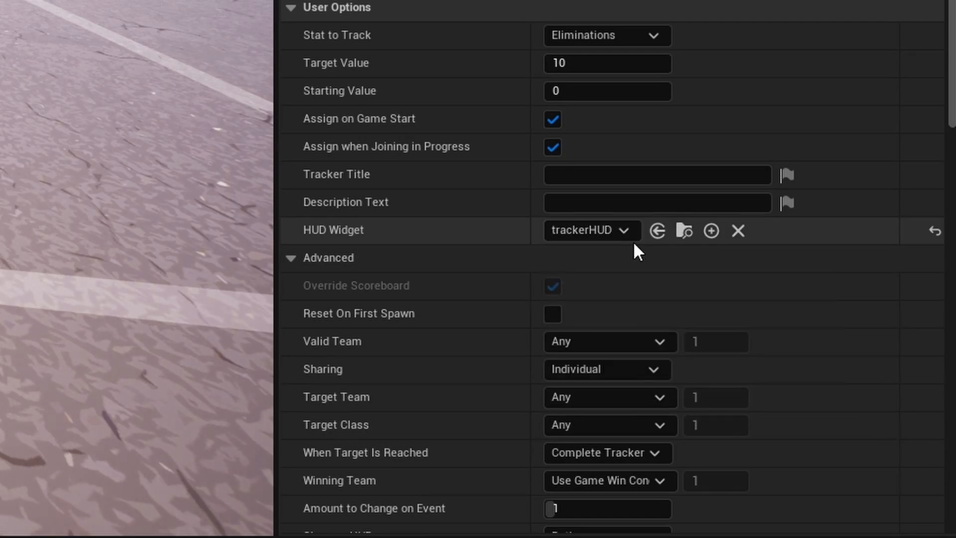
- Review the Tracker device's advanced options and Stat to Track choices, and set its Target Value to 5
scroll(635, 243, "down", 10)
scroll(759, 202, "up", 4)
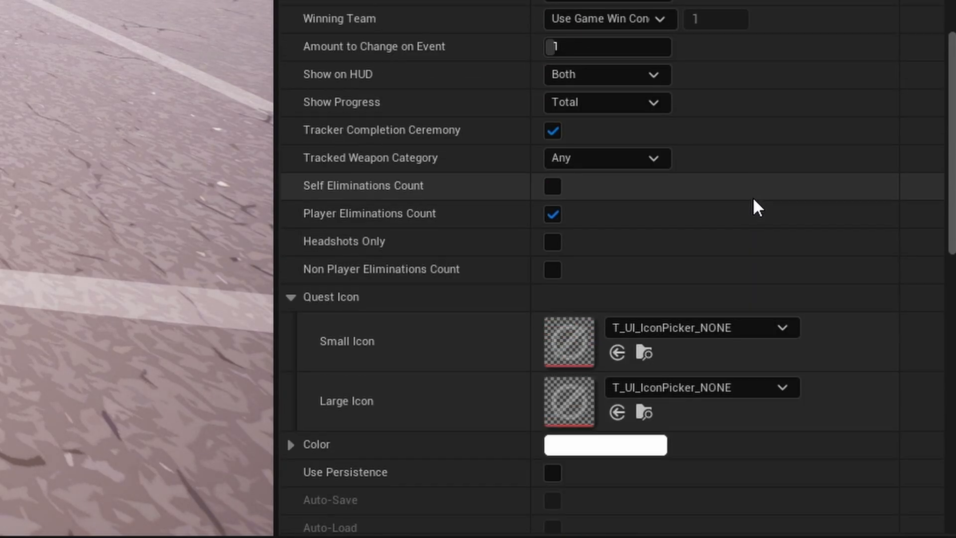
scroll(754, 204, "down", 5)
scroll(744, 205, "up", 10)
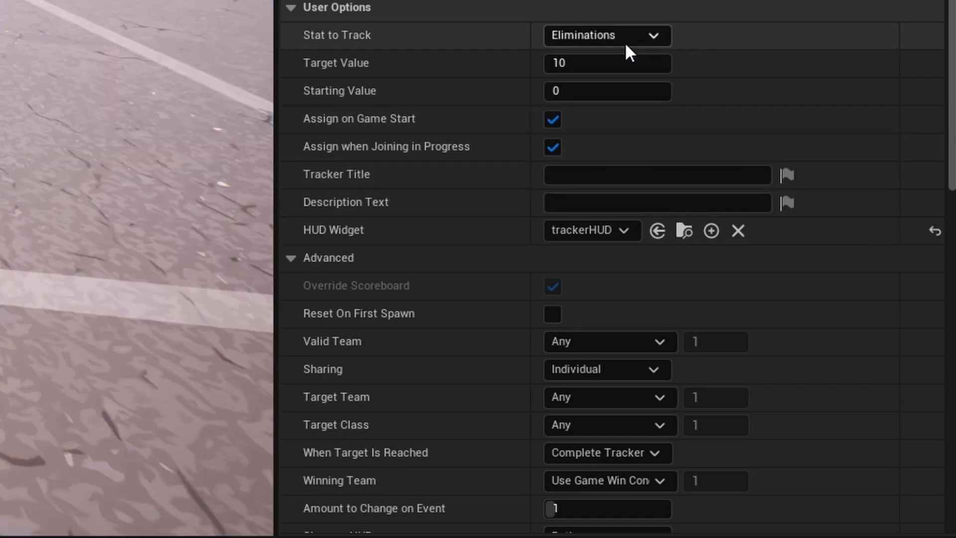
left_click(624, 36)
key("Escape")
left_click(616, 65)
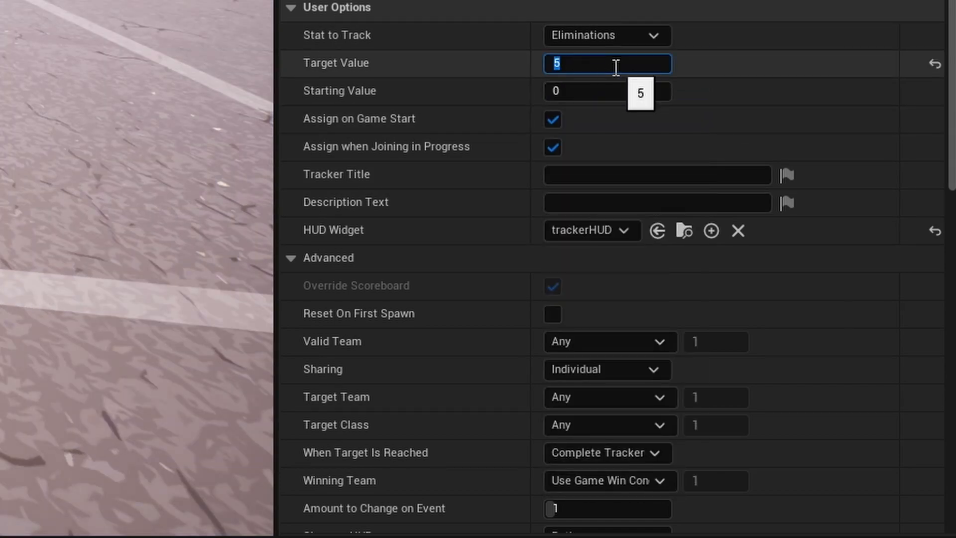
- Set the Tracker Title to KILL THINGS and the Description Text to Do it
left_click(708, 175)
type("KILL ")
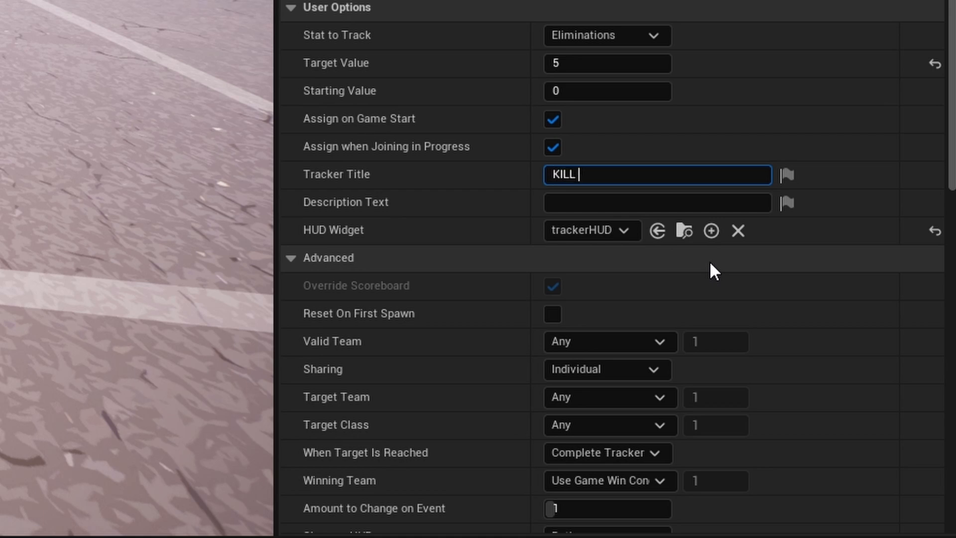
type("THINGS")
key("Tab")
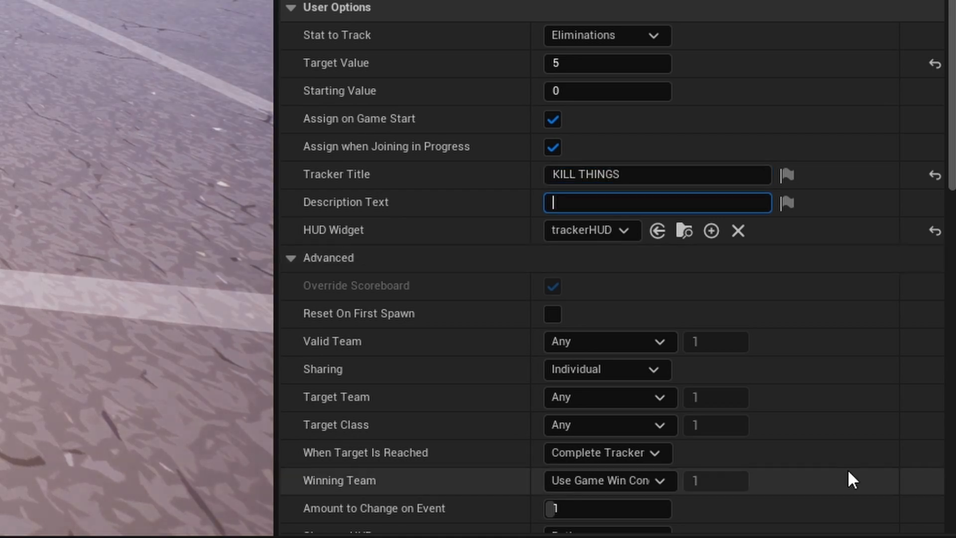
type("Do it")
key("Return")
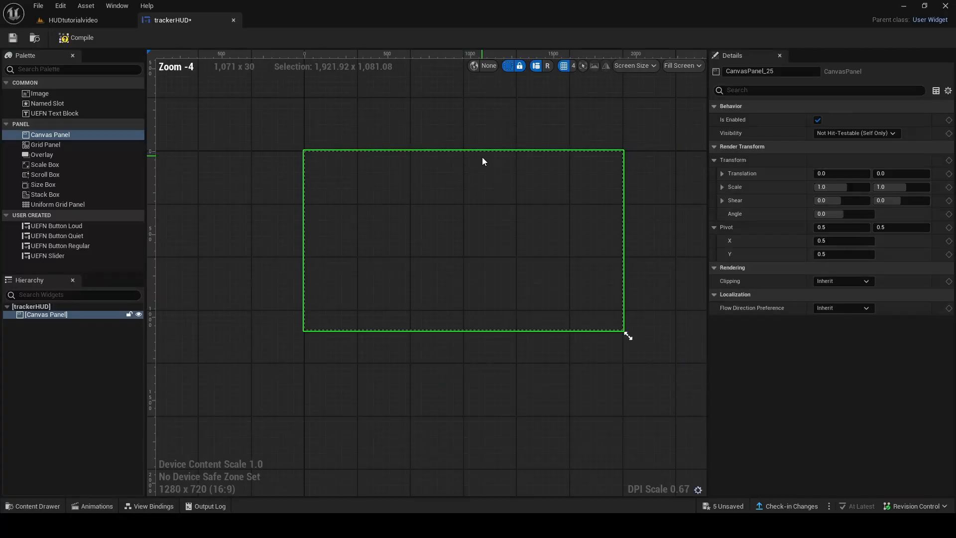
- In the trackerHUD widget, add a UEFN Text Block to the canvas panel at about X 396, Y 208
right_click_drag(482, 160, 433, 163)
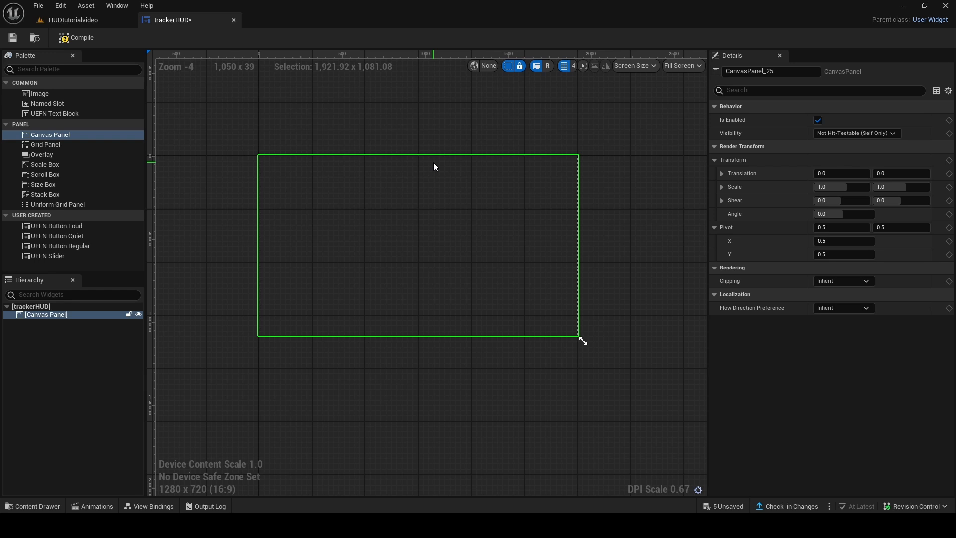
scroll(433, 163, "up", 1)
right_click_drag(374, 154, 388, 173)
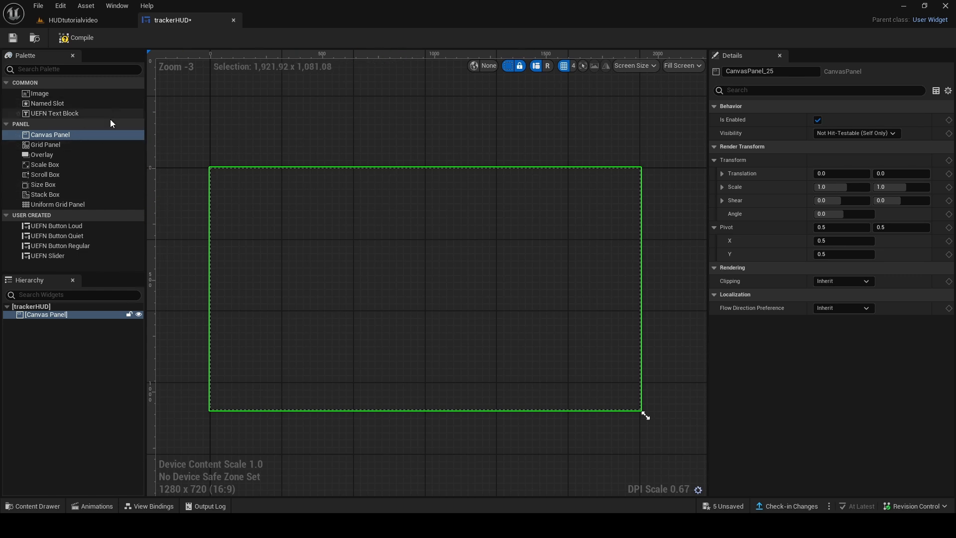
left_click_drag(50, 113, 303, 215)
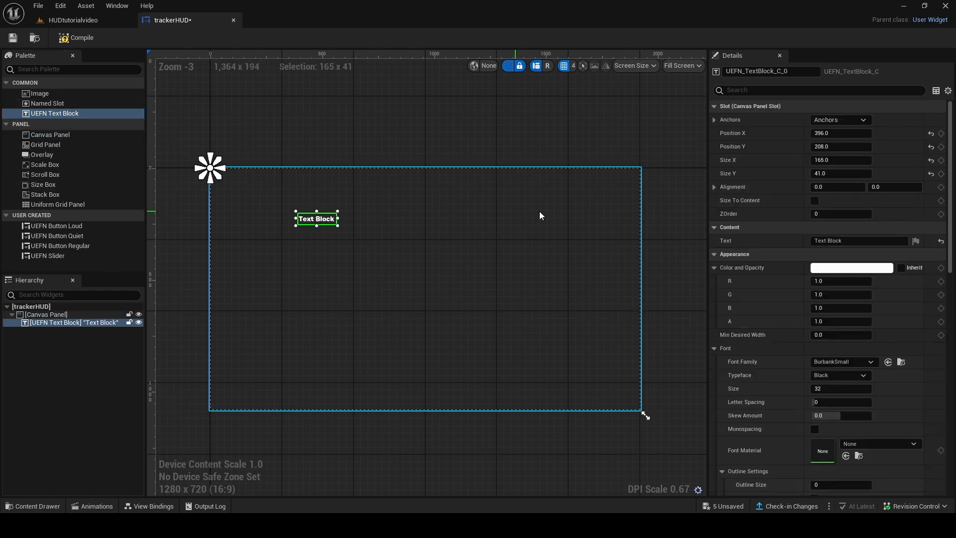
- Anchor the text block to the canvas's left edge below the text and move it to about X 140, Y -63
scroll(669, 230, "up", 4)
right_click_drag(280, 171, 385, 220)
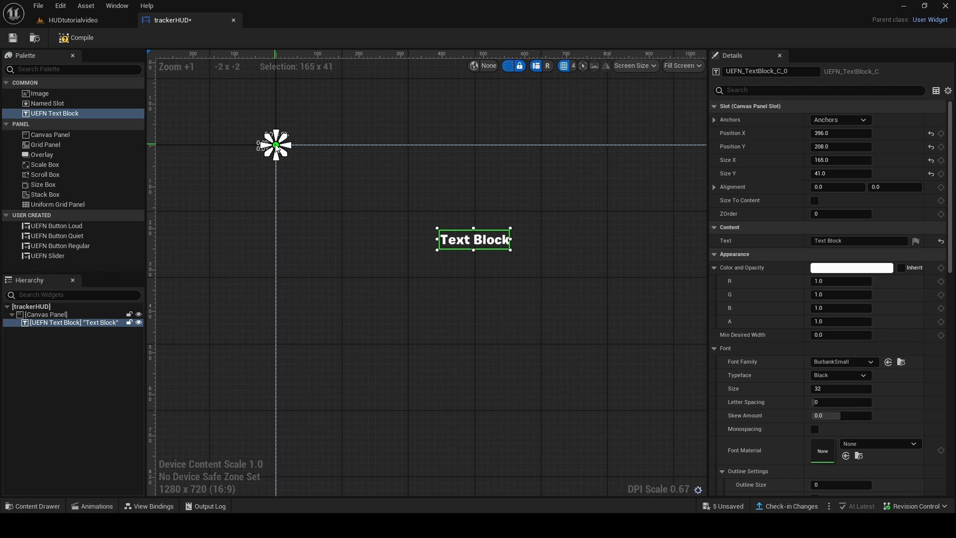
scroll(276, 146, "down", 1)
mouse_move(303, 174)
right_mouse_down()
mouse_move(264, 154)
mouse_move(339, 157)
right_mouse_up()
mouse_move(312, 127)
left_mouse_down()
mouse_move(310, 215)
mouse_move(311, 207)
mouse_move(631, 345)
mouse_move(599, 301)
mouse_move(600, 180)
mouse_move(238, 195)
left_mouse_up()
scroll(369, 214, "down", 3)
scroll(523, 203, "up", 2)
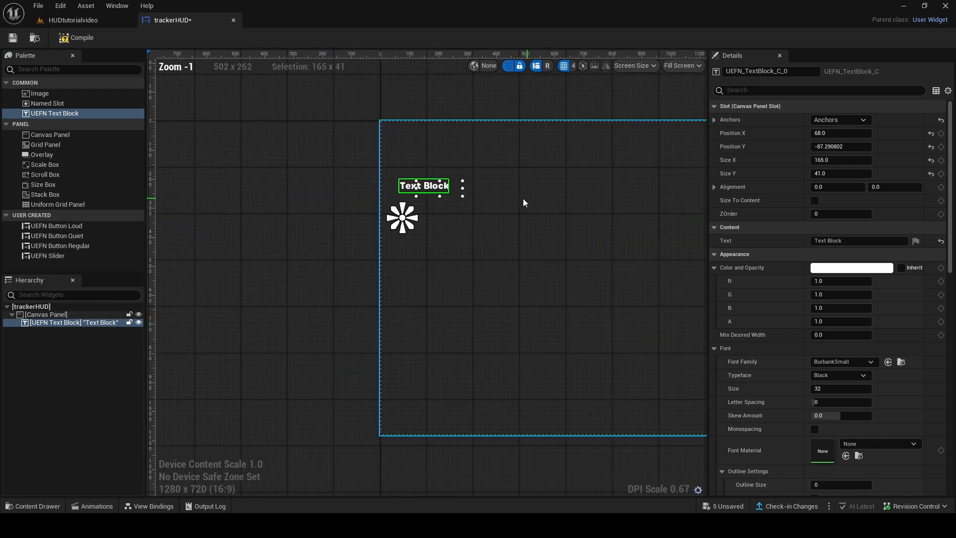
scroll(522, 203, "up", 2)
left_click_drag(396, 182, 425, 192)
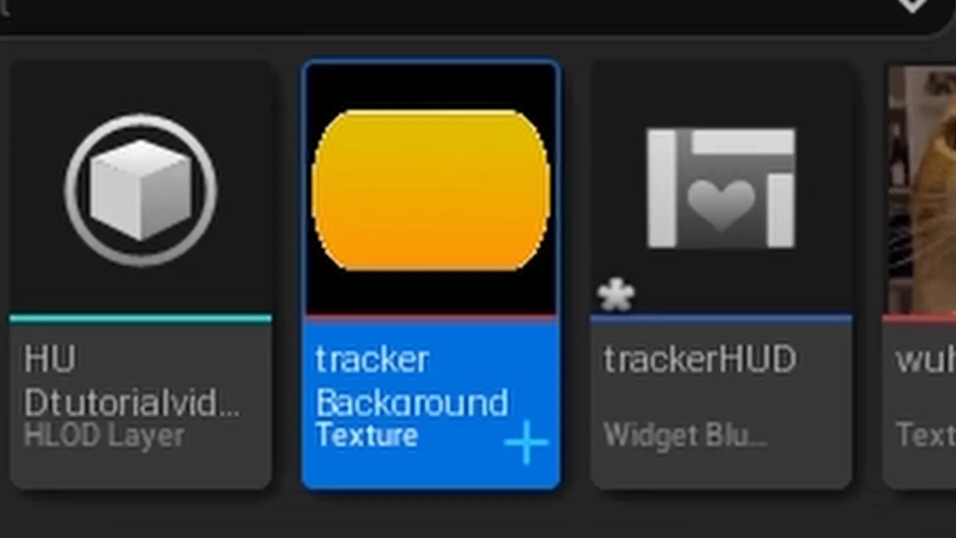
- Place the trackerBackground texture on the canvas as an image about 511 by 261 at X 20, Y 148
left_click_drag(429, 350, 416, 214)
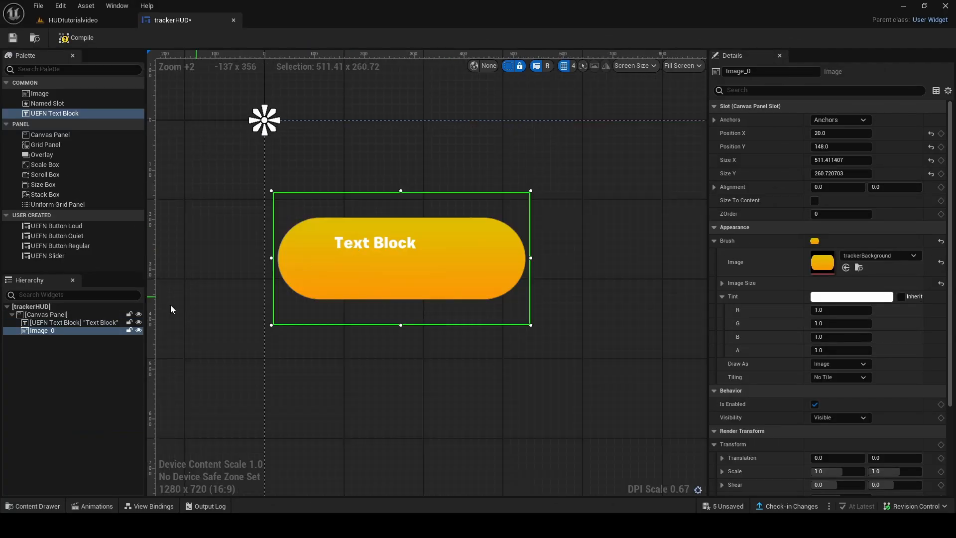
- Name the text block title and place a duplicate of it below the orange background at about X 116, Y 121
left_click(70, 322)
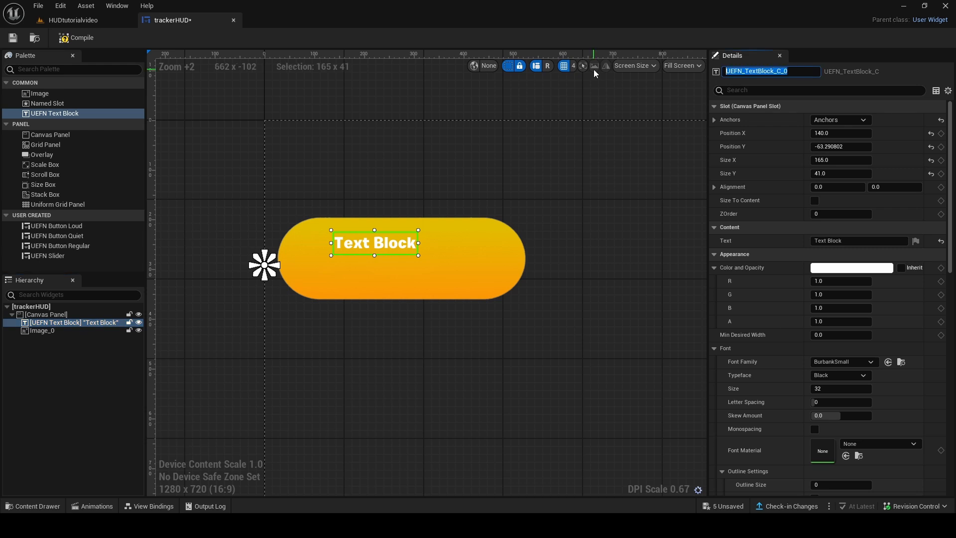
type("Ti")
key("Caps_Lock")
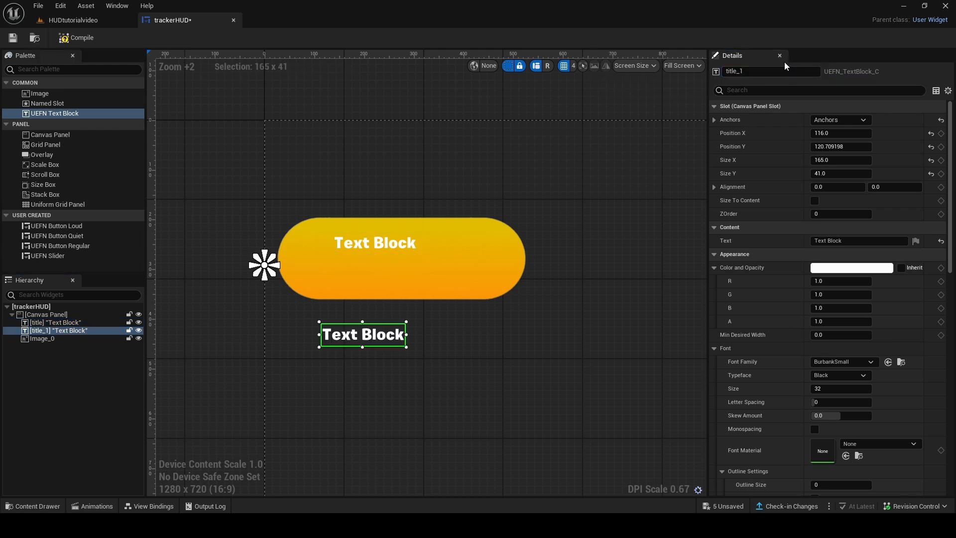
- Rename the duplicate text block Description and move it onto the background, directly under the title
left_click(792, 71)
key("BackSpace")
type("Description")
key("Return")
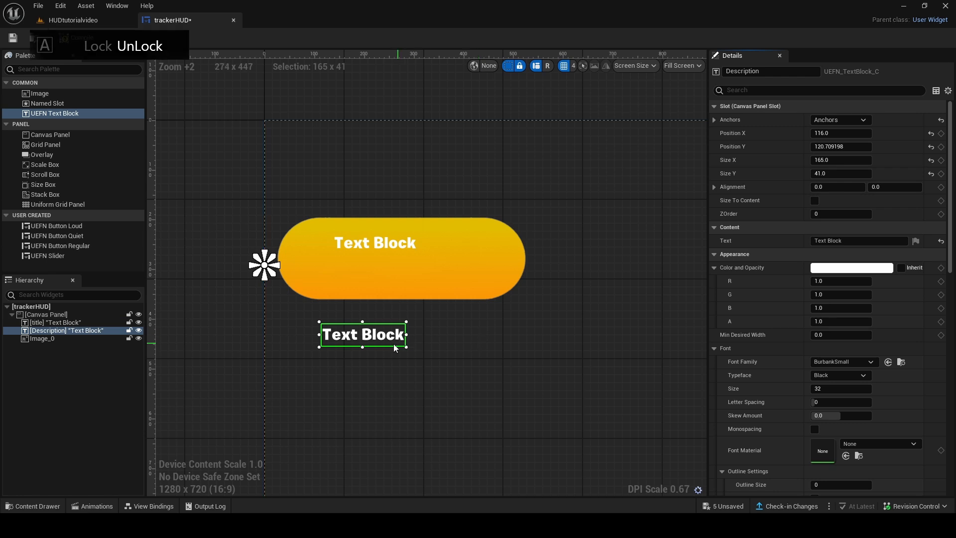
left_click_drag(365, 341, 372, 272)
left_click(55, 339)
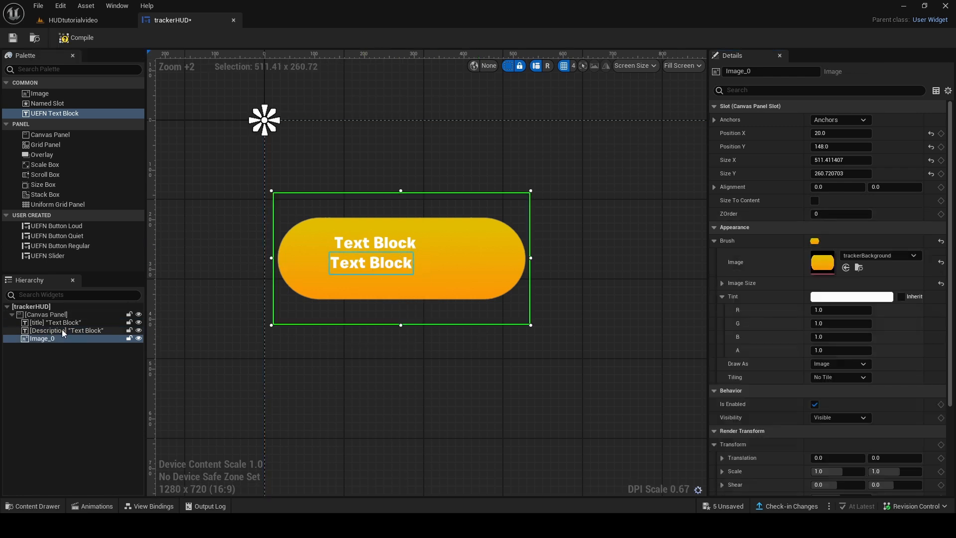
left_click(55, 323)
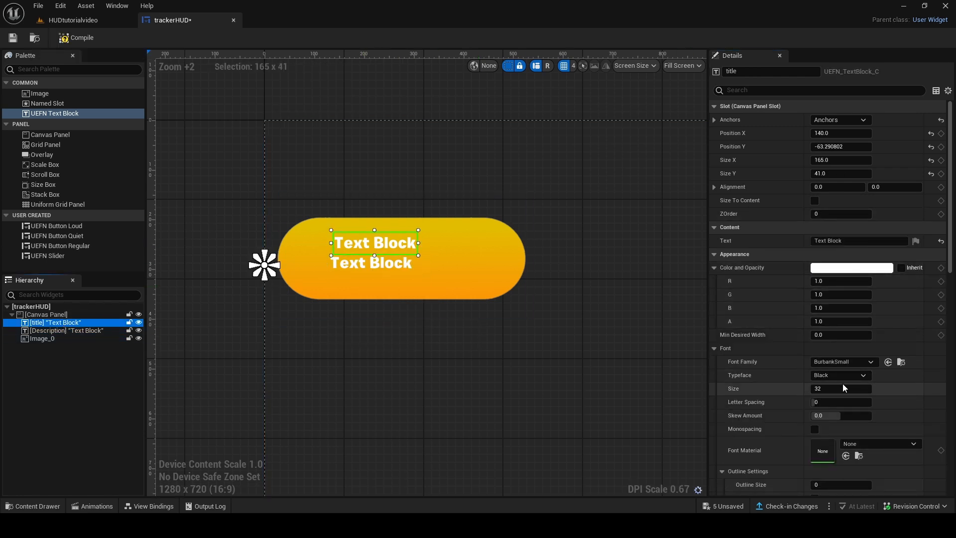
key("ctrl+z")
left_click(387, 260)
- Set the font Outline Size to 2 for the title and Description text blocks together
left_click(98, 323)
left_click(98, 330, "ctrl")
scroll(827, 307, "down", 1)
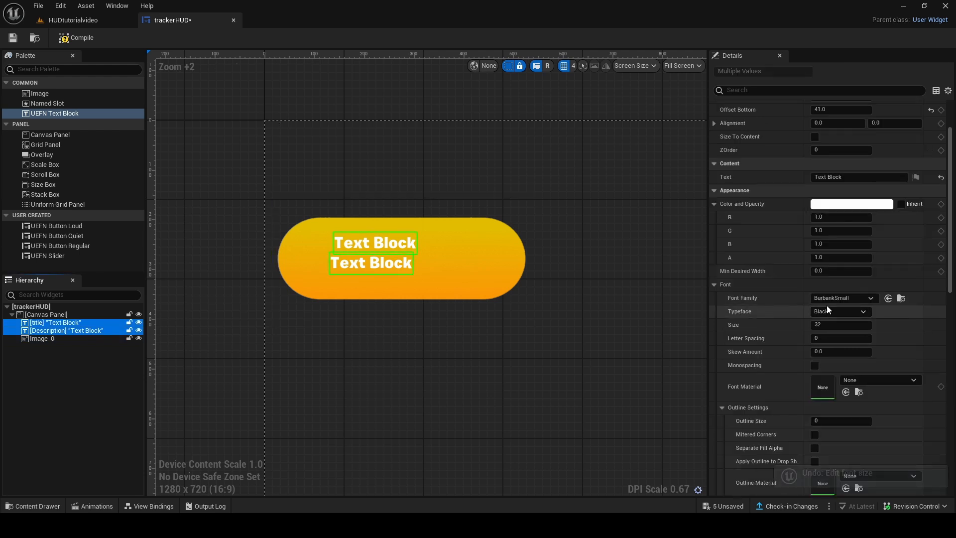
scroll(829, 299, "down", 1)
scroll(836, 286, "down", 5)
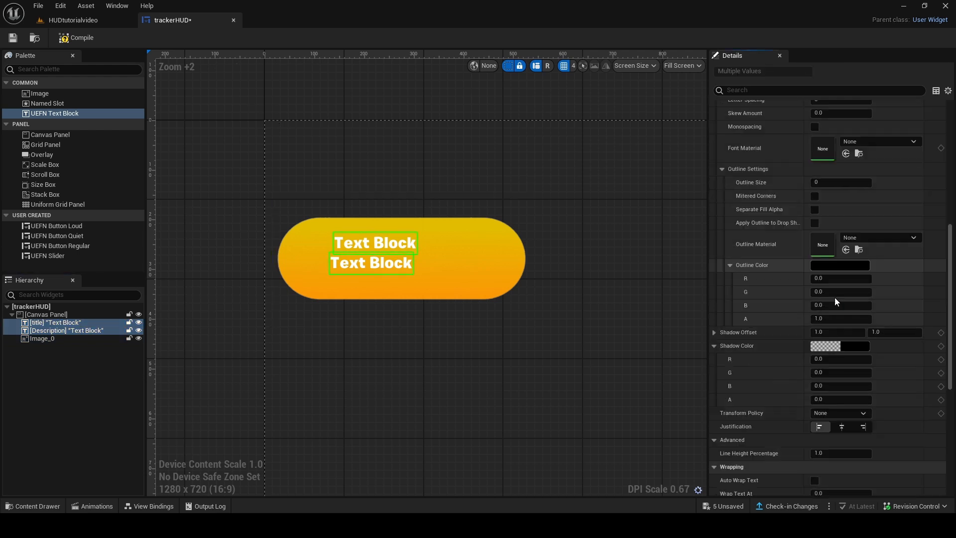
scroll(834, 297, "down", 1)
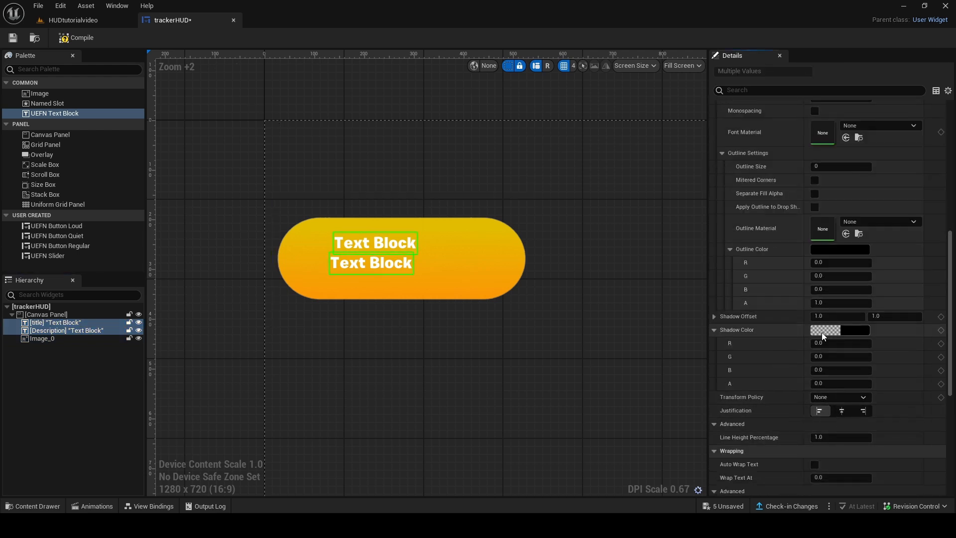
scroll(821, 332, "down", 3)
scroll(821, 343, "up", 6)
left_click(839, 263)
type("2")
key("Return")
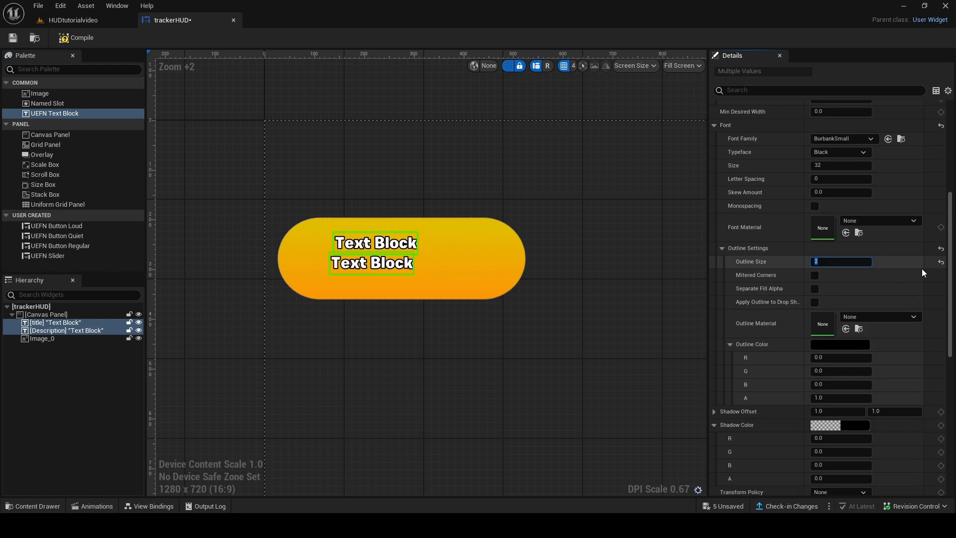
- Set the Description text block's font size to 17
scroll(194, 278, "up", 4)
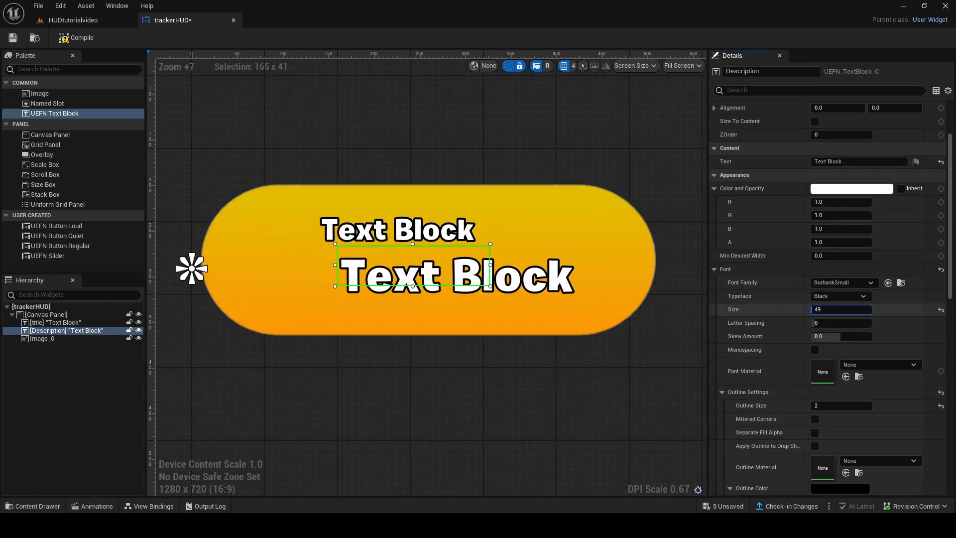
type("17")
key("Return")
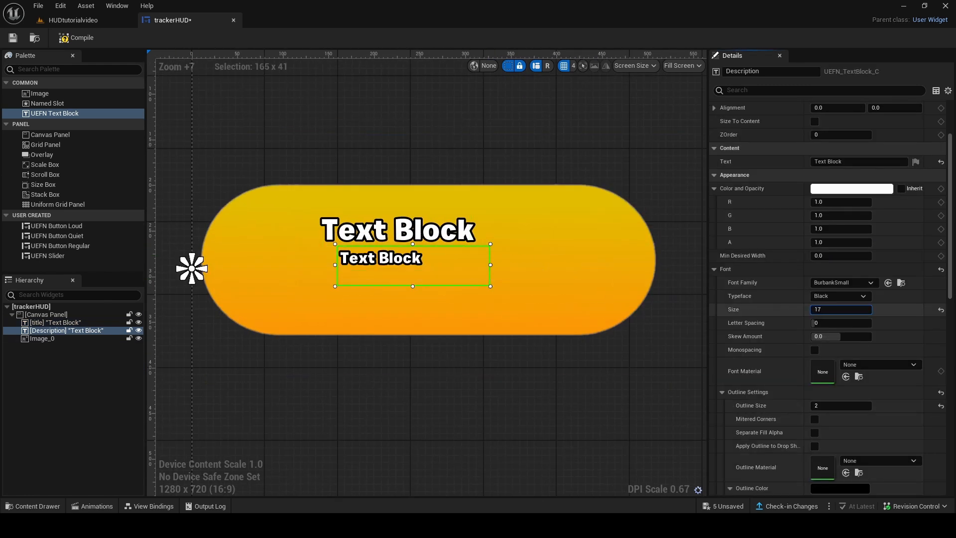
- Move the title to about X 89, Y -80, and Description to about X 90, Y -40, making Description about 93 tall
scroll(779, 218, "up", 3)
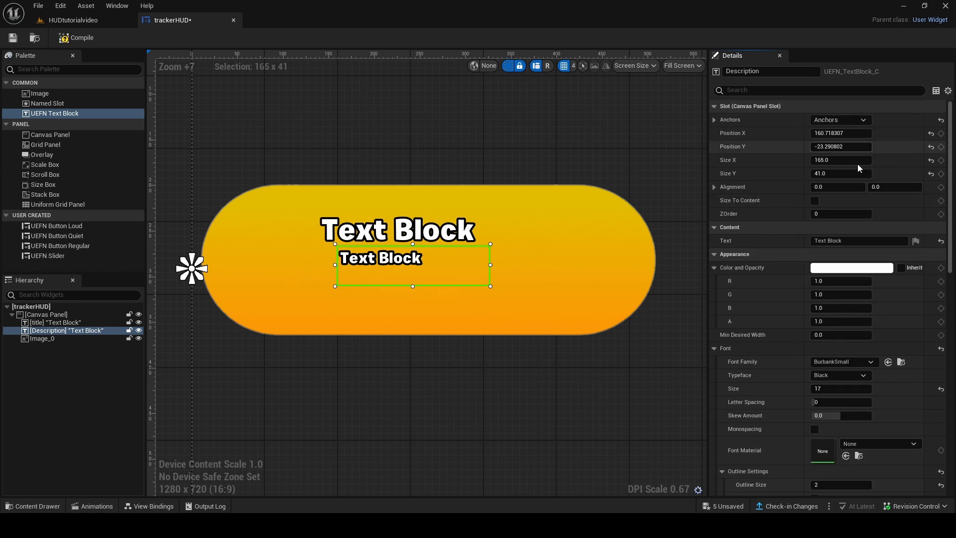
left_click(90, 323)
left_click_drag(842, 146, 809, 132)
left_click(93, 337)
left_click(94, 330)
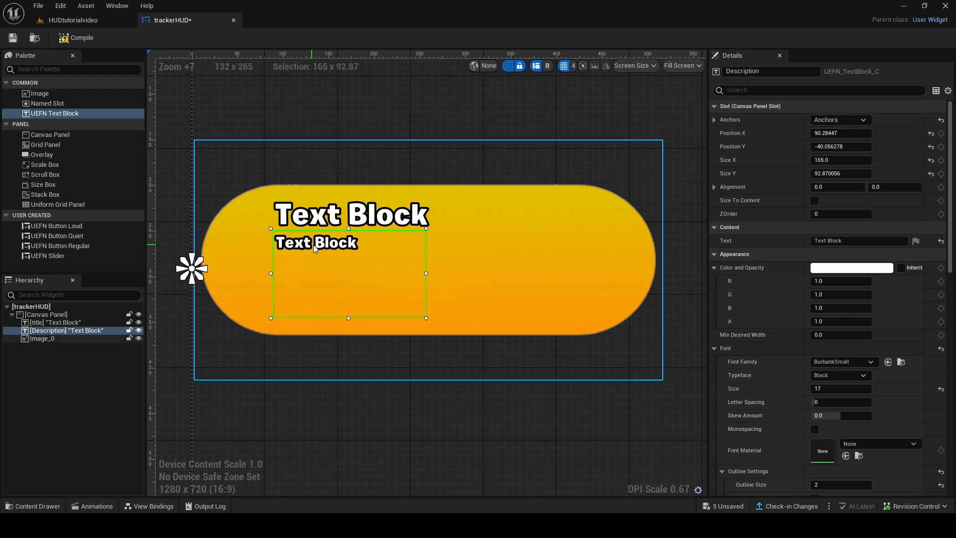
- Enable Auto Wrap Text on Description and set its text to "Please help me! i'm in trouble, the goblins are killing me"
scroll(826, 239, "down", 10)
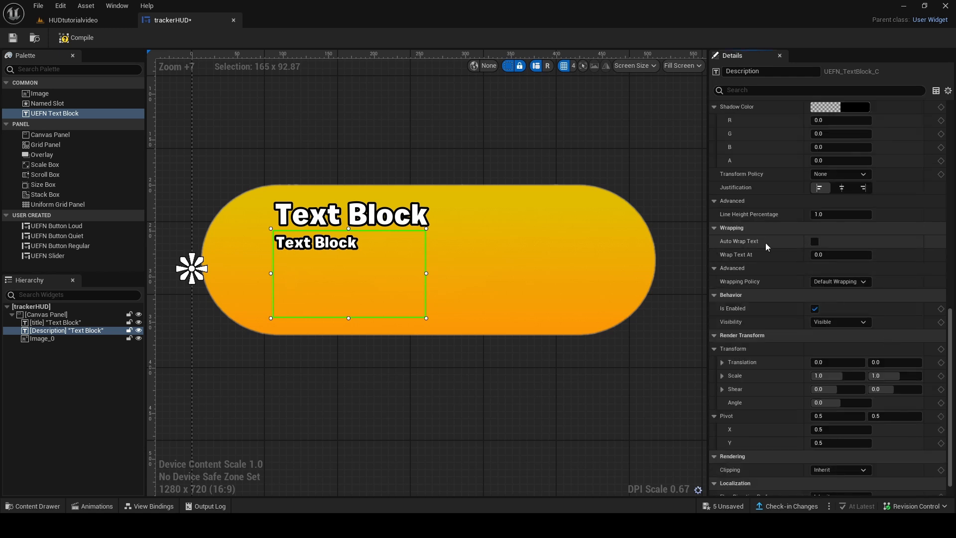
scroll(826, 242, "up", 10)
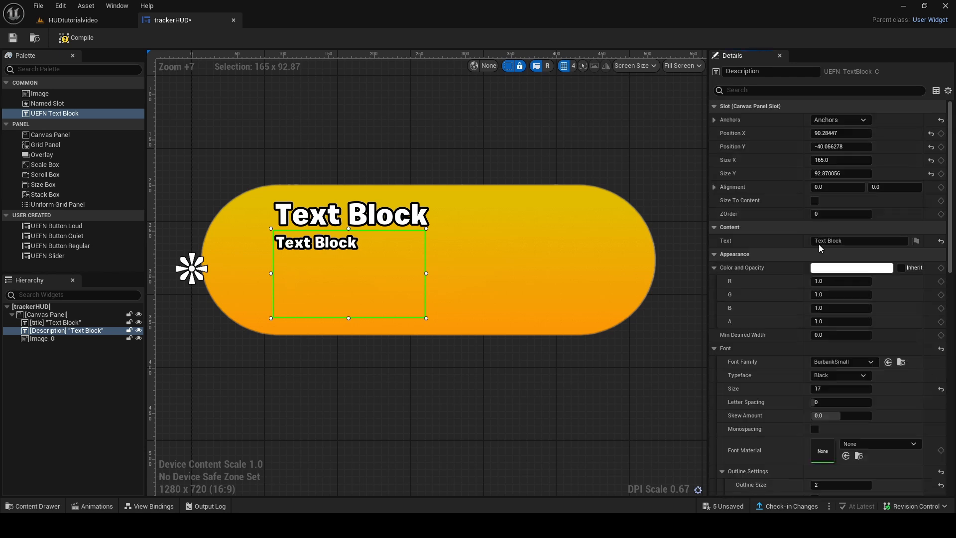
left_click(844, 240)
type("Please help me!")
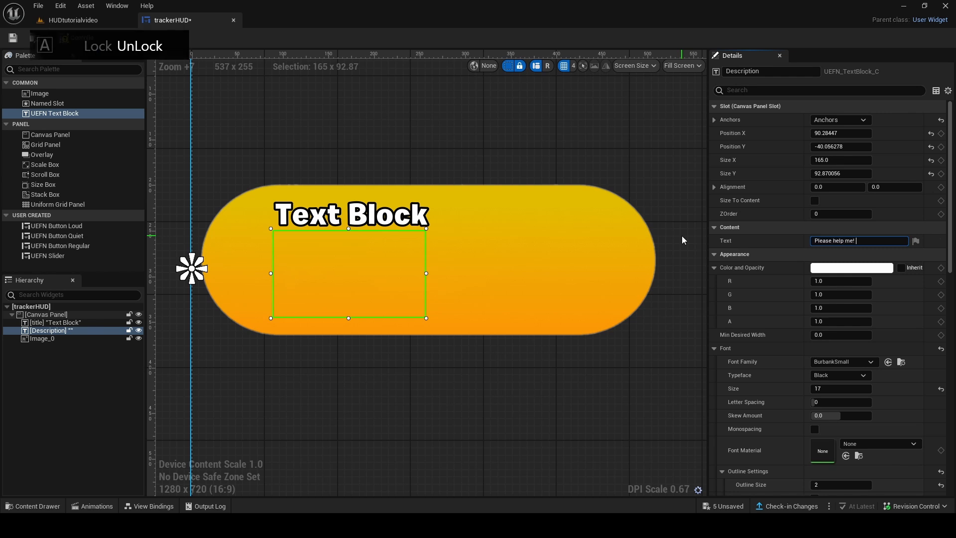
type(" u'm in trouble")
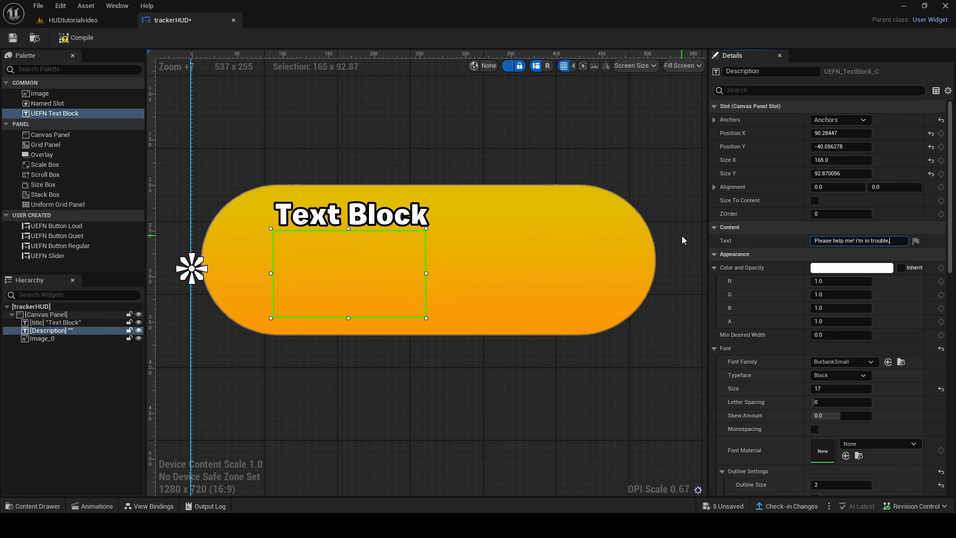
type(", the goblins arte k")
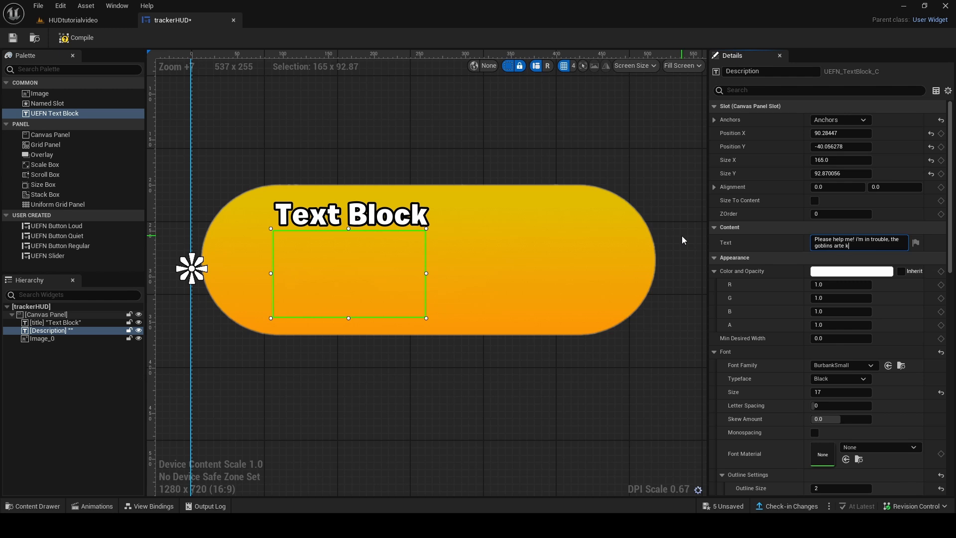
key("BackSpace")
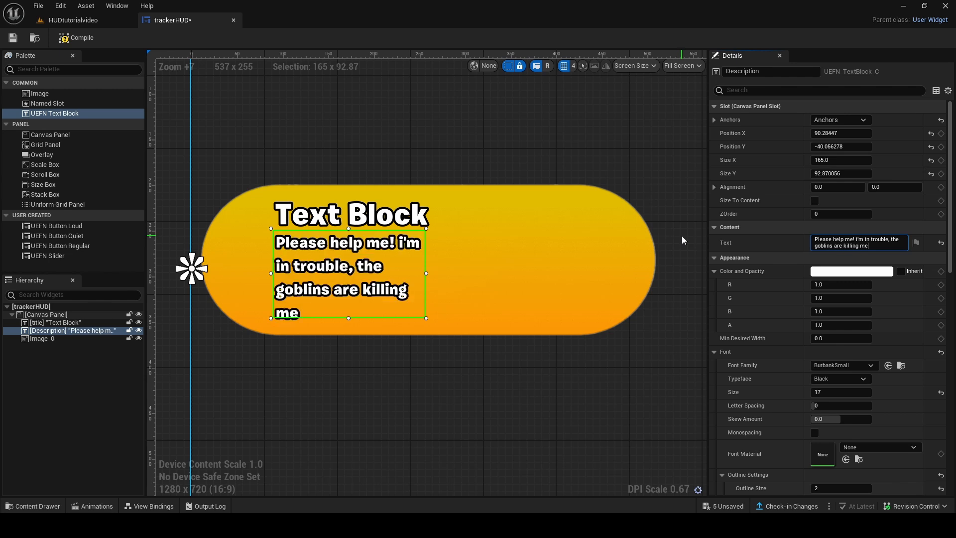
- Turn Auto Wrap Text off and back on for Description to compare the text layout
scroll(682, 240, "down", 5)
scroll(766, 247, "down", 10)
scroll(578, 299, "up", 5)
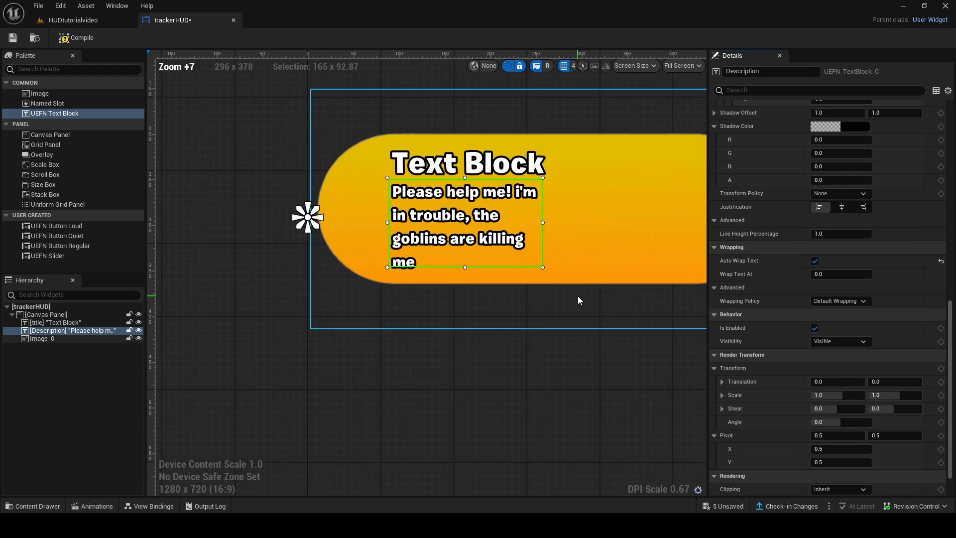
left_click(814, 260)
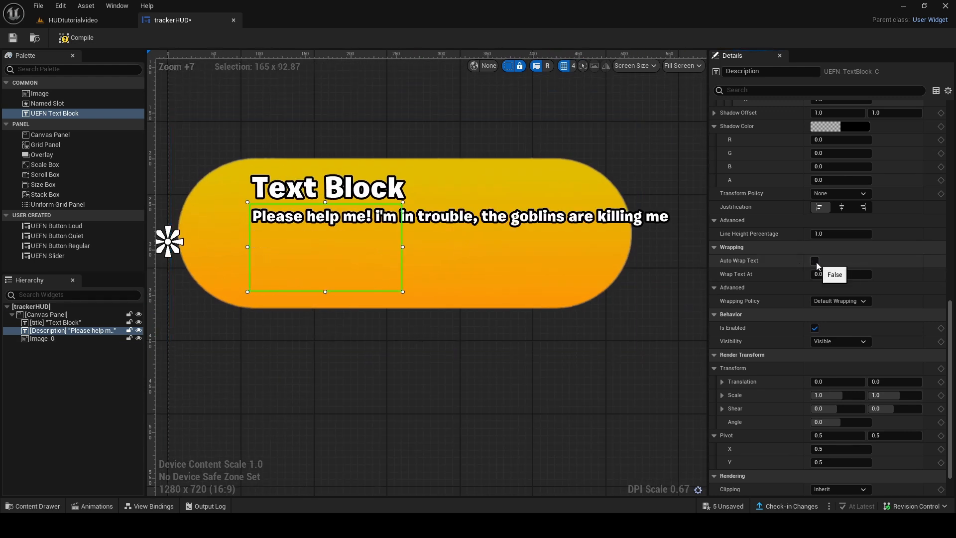
left_click(816, 262)
- Set Description's Wrapping Policy to Allow Per Character Wrapping and try center and right justification before restoring left
scroll(838, 296, "up", 7)
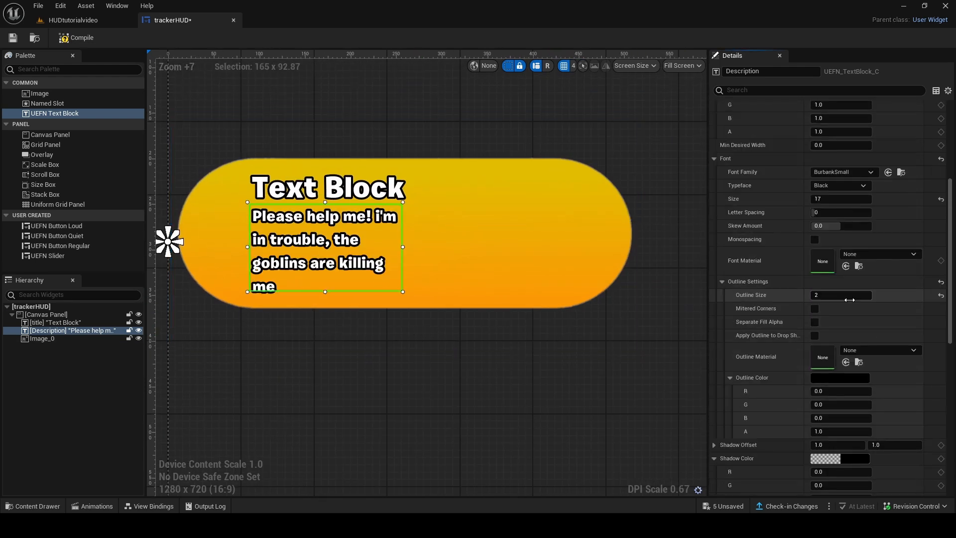
scroll(848, 303, "down", 5)
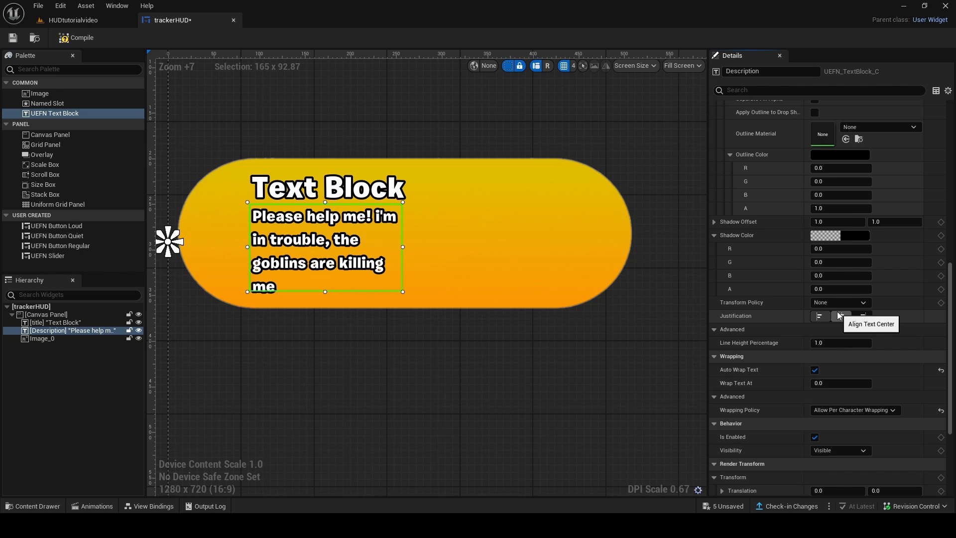
left_click(842, 316)
left_click(863, 316)
left_click(819, 316)
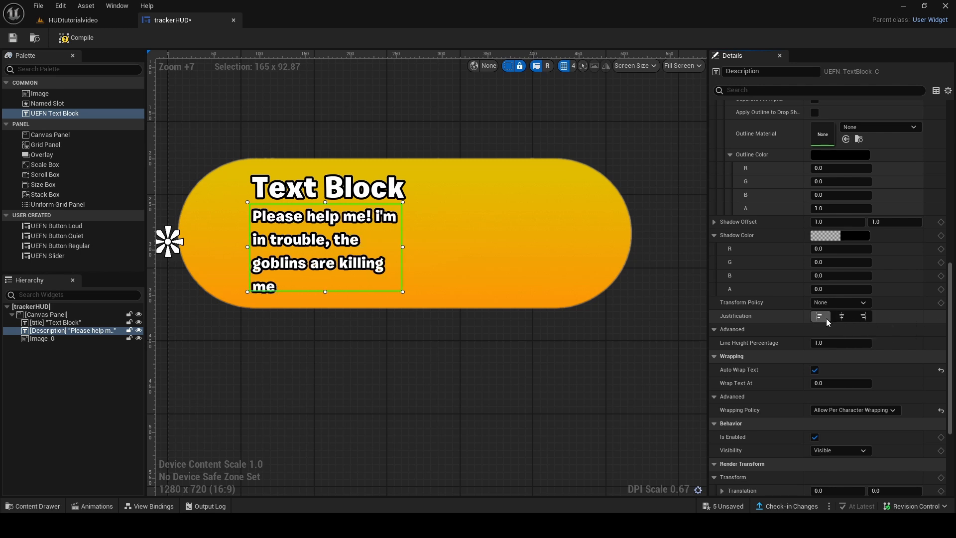
- Clear the sample sentence from the Description text block and begin entering replacement text starting with Des
scroll(857, 249, "up", 8)
scroll(858, 236, "up", 2)
left_click(857, 241)
key("ctrl+a")
key("BackSpace")
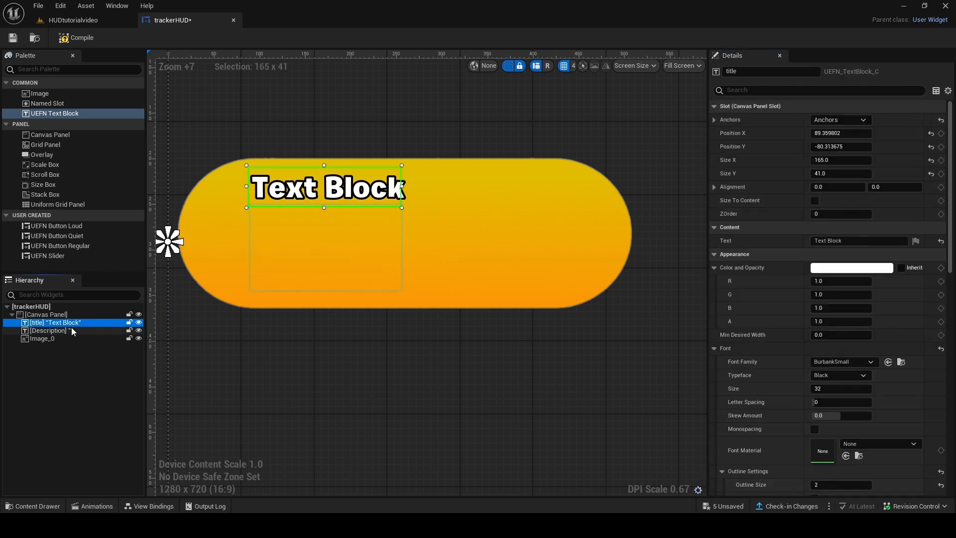
key("Caps_Lock")
type("Des")
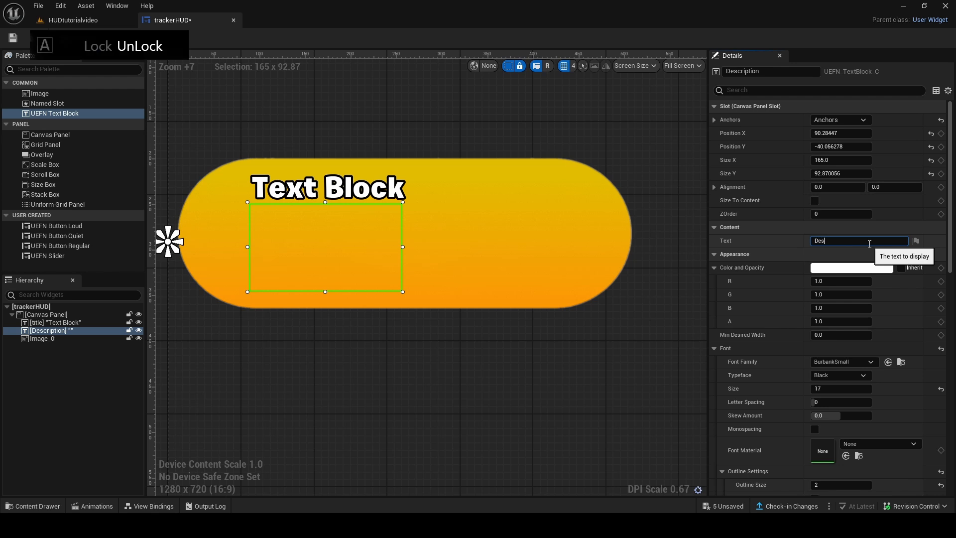
- Set the description text block to read "Description" and the title text block to read "Title"
type("cription")
left_click(78, 323)
key("Caps_Lock")
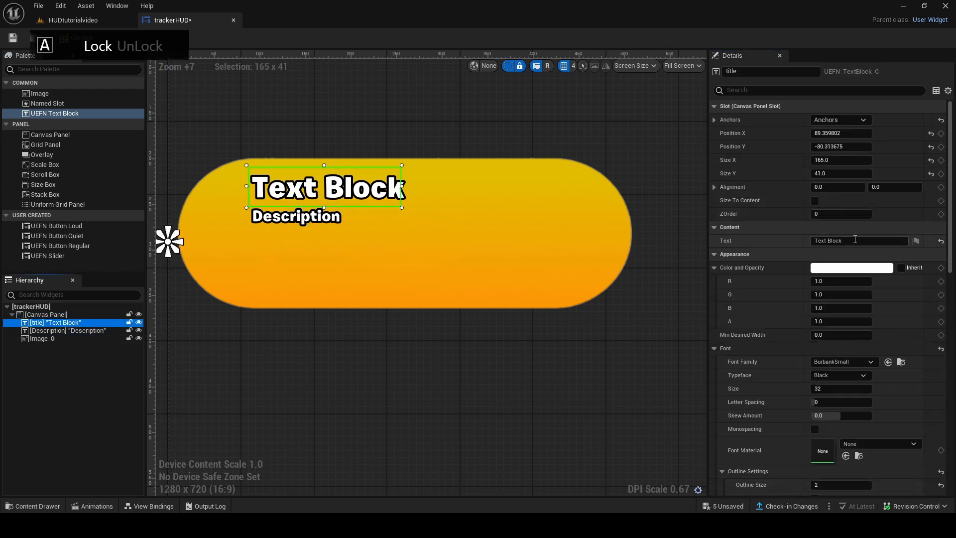
type("T")
key("Caps_Lock")
type("itle")
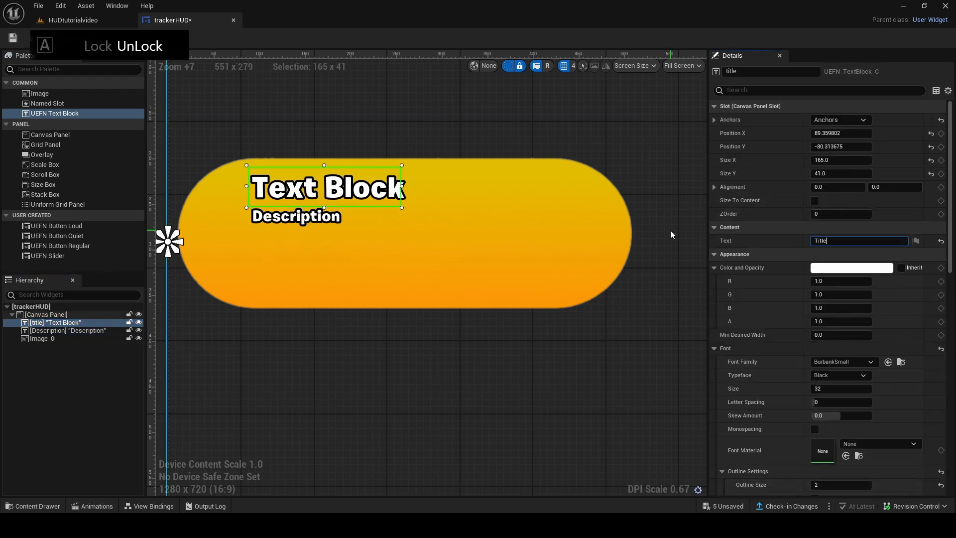
key("Return")
left_click(670, 230)
scroll(348, 252, "down", 9)
scroll(348, 252, "up", 9)
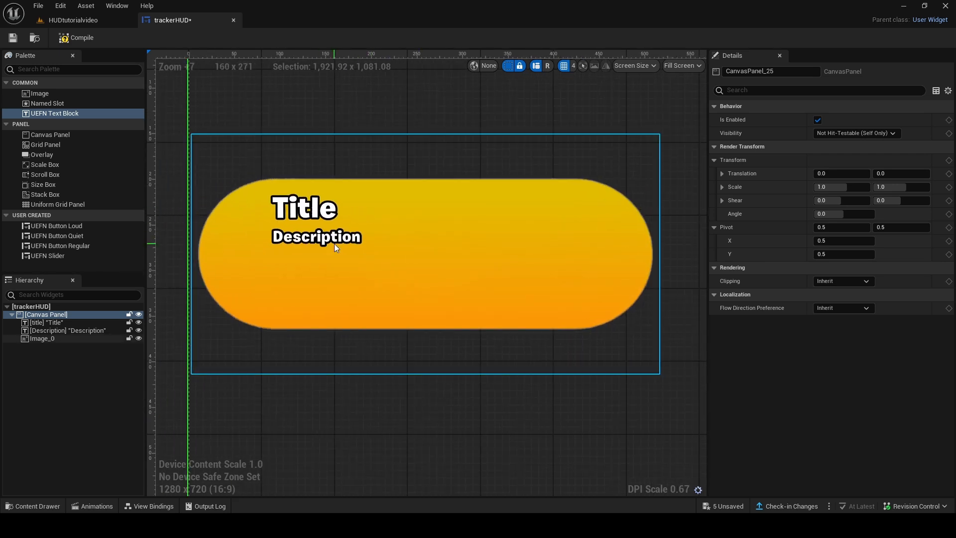
- Add a copy of the title text block, place it on the right half of the orange background and set its text to 0
left_click_drag(53, 113, 139, 161)
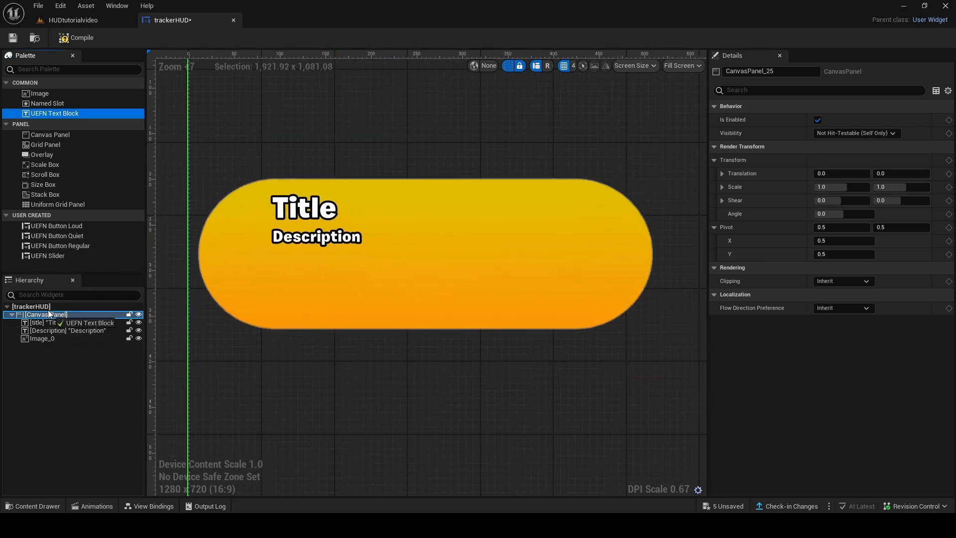
left_click_drag(48, 311, 50, 324)
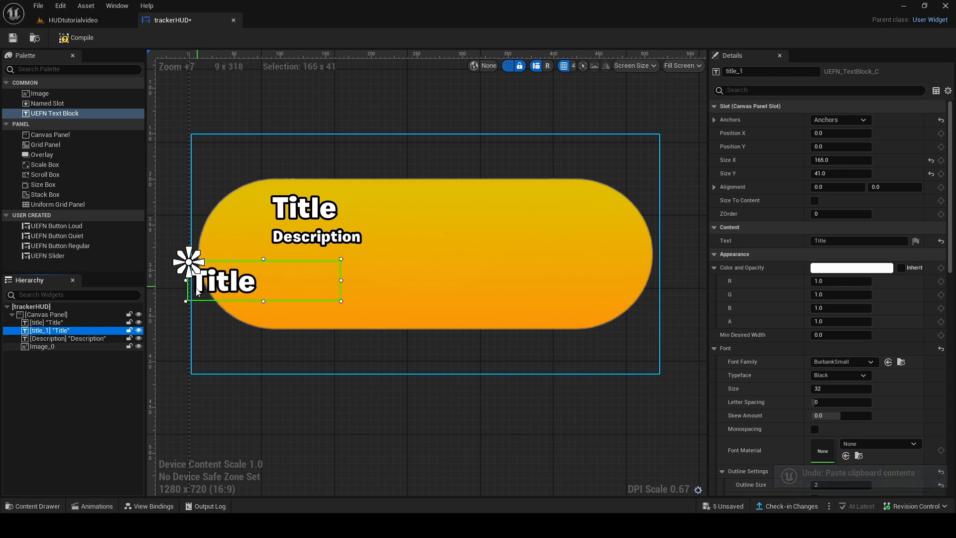
left_click_drag(198, 293, 456, 264)
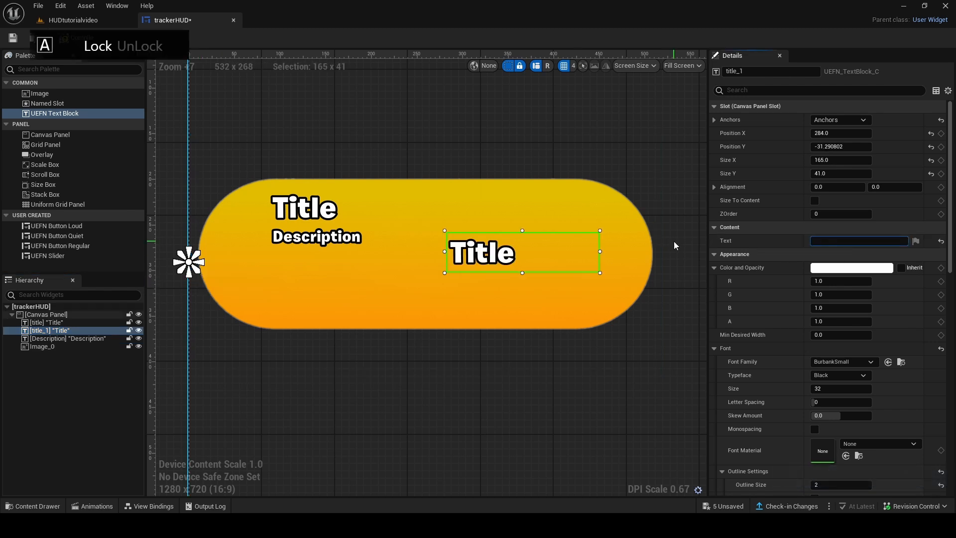
type("0")
key("Return")
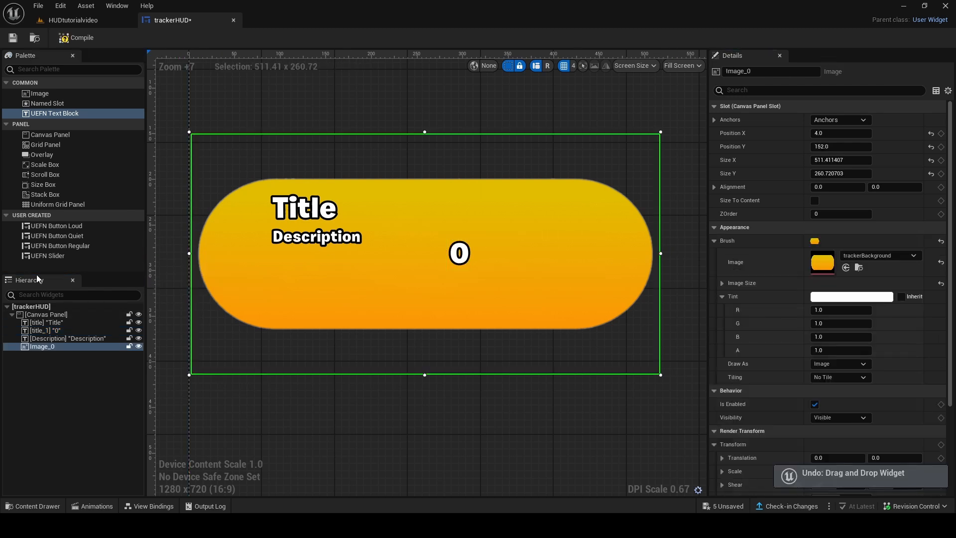
- Enable Size To Content for the 0 text block and set its font size to 88
left_click(65, 337)
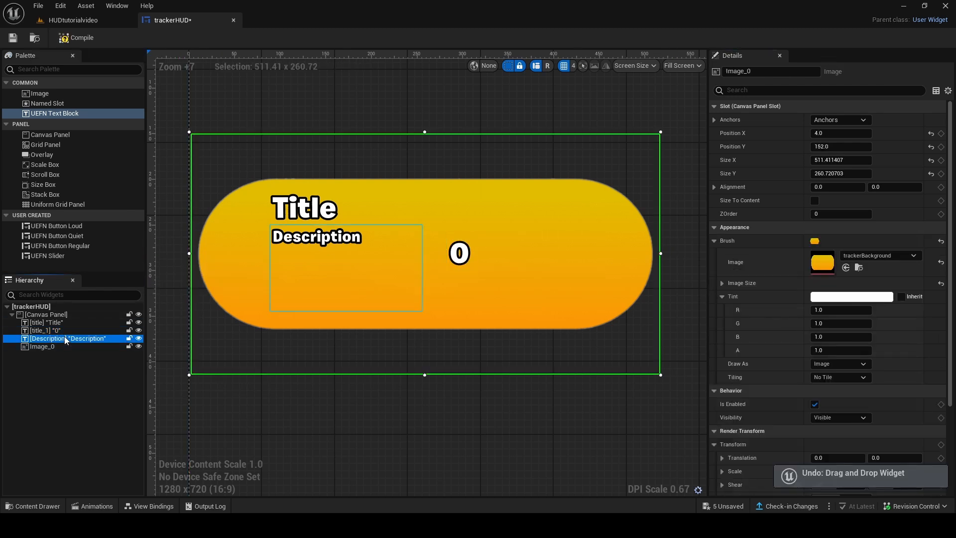
left_click(45, 330)
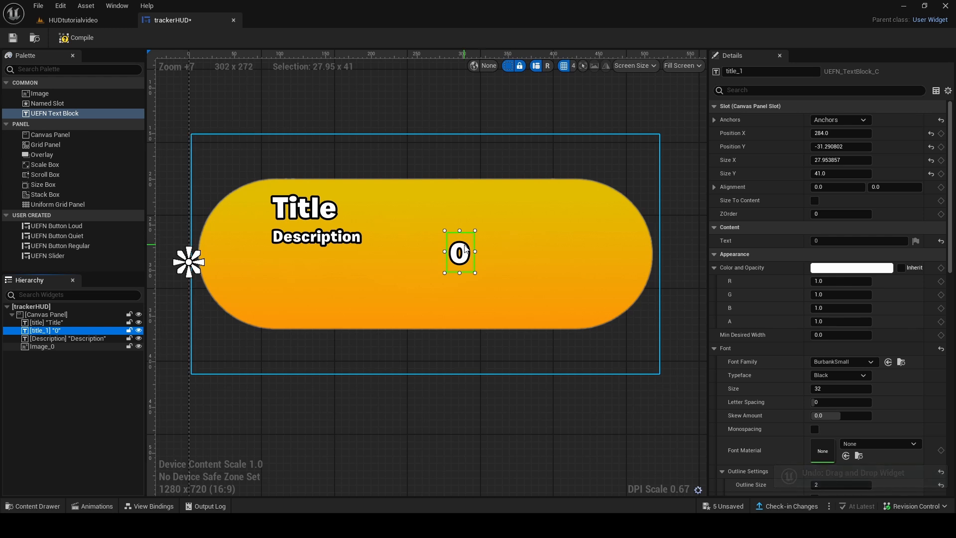
scroll(840, 358, "down", 1)
left_click(840, 372)
type("144")
key("Return")
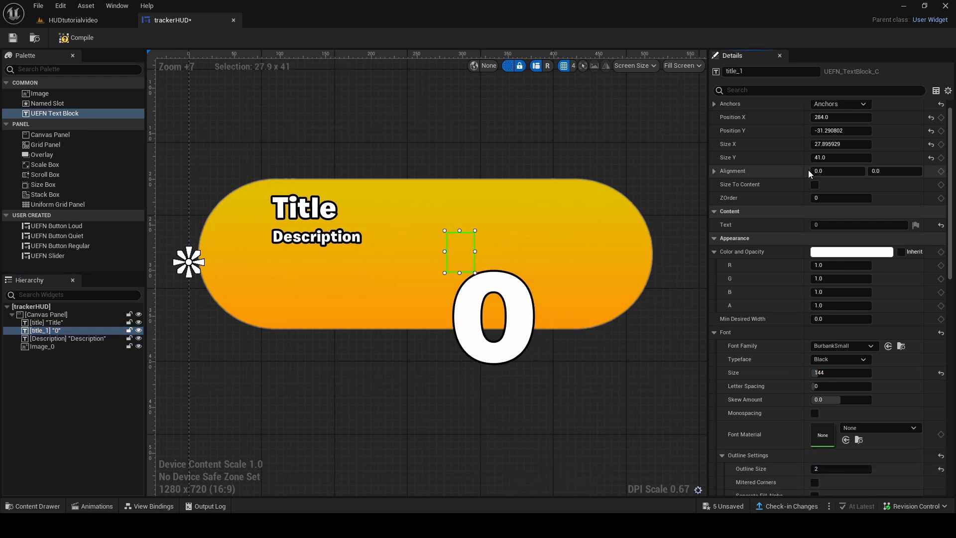
left_click(814, 184)
left_click(840, 372)
type("88")
key("Return")
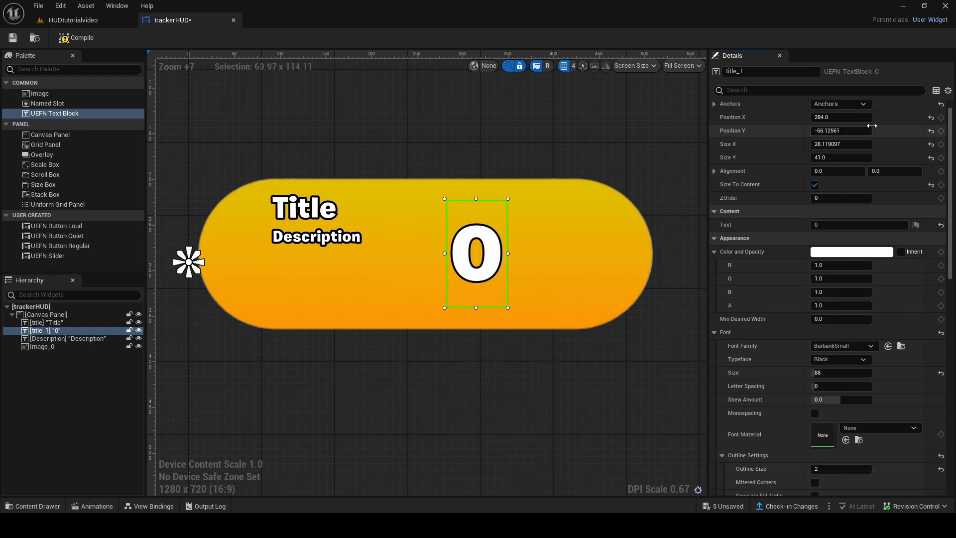
- Move the background image down to a Y position of about 584, clear of the text blocks
left_click(362, 243)
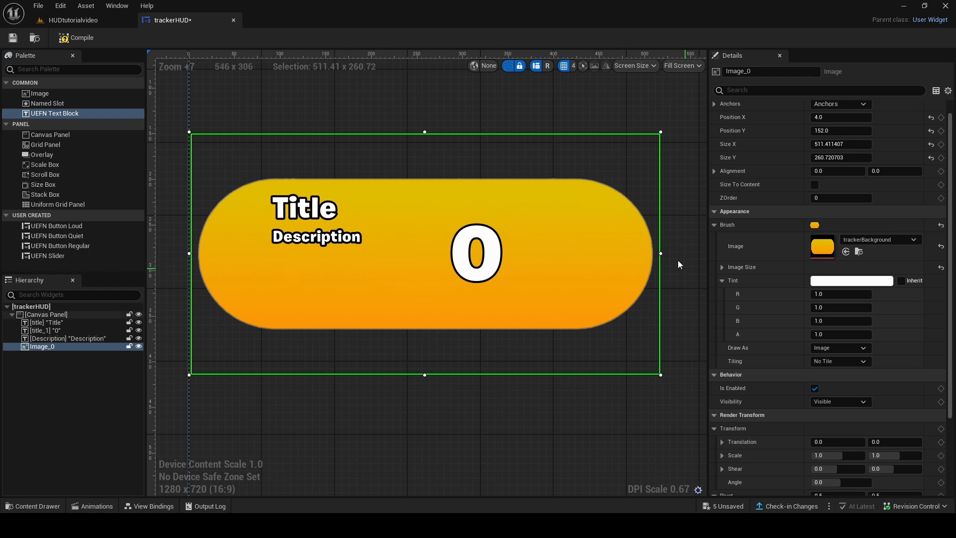
scroll(522, 307, "down", 4)
left_click_drag(514, 309, 408, 493)
scroll(378, 254, "up", 4)
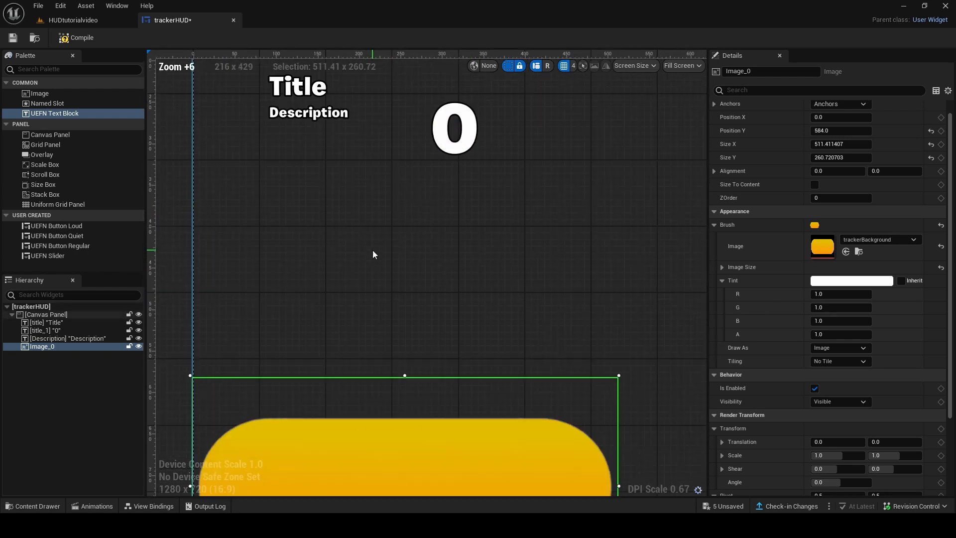
- Duplicate the 0 text block and place the copy to its right, at an X position of about 380
left_click(464, 232)
right_click_drag(518, 233, 455, 279)
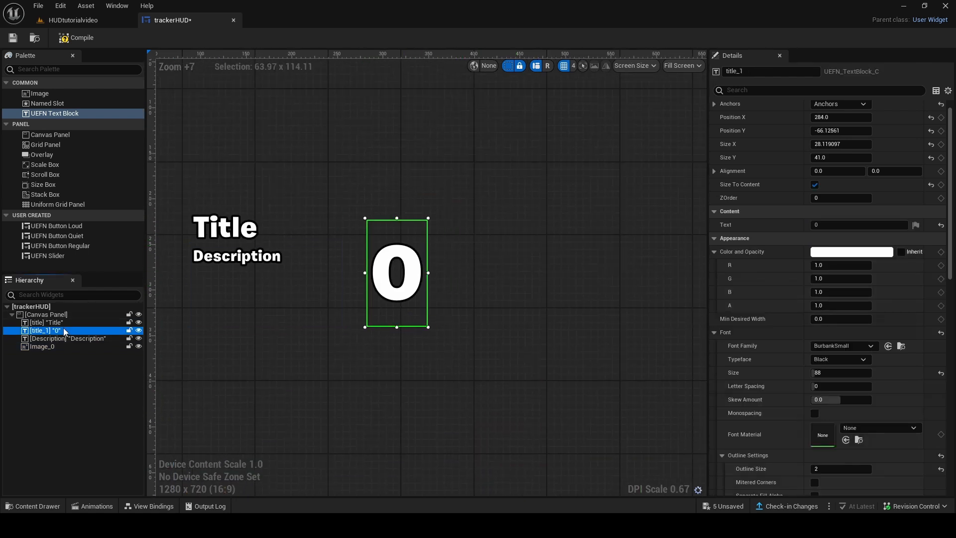
key("ctrl+d")
right_click_drag(164, 328, 295, 324)
left_click_drag(281, 324, 618, 265)
right_click_drag(618, 249, 499, 247)
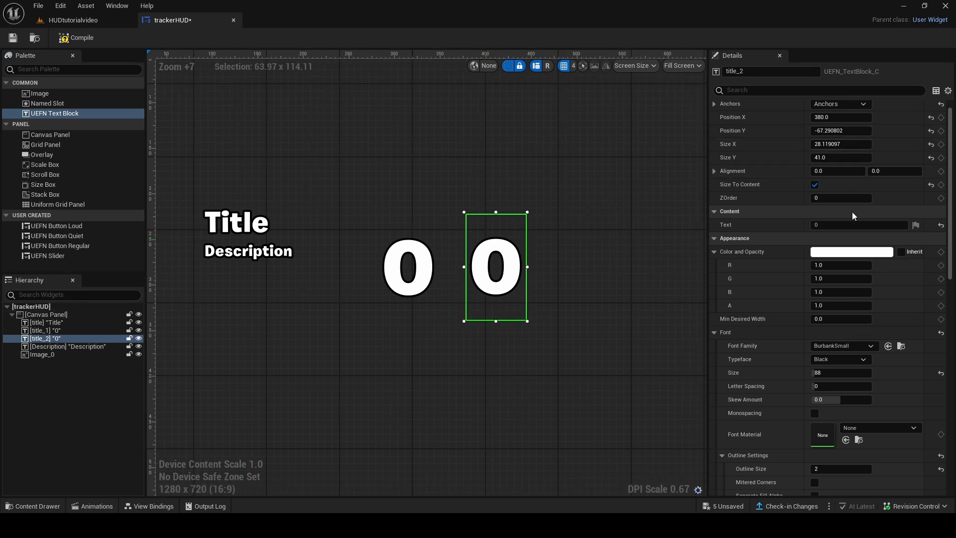
- Duplicate the number text block again, set the copy's text to "/" and space it between the two zeros
left_click_drag(405, 248, 461, 258)
key("ctrl+d")
left_click(841, 226)
key("BackSpace")
type("/")
key("Return")
left_click_drag(485, 258, 518, 269)
left_click_drag(392, 272, 382, 273)
- Move the background image back behind the texts and widen it to about 524 so it frames the 0 / 0 counter
scroll(486, 340, "down", 3)
right_click_drag(490, 338, 507, 227)
left_click_drag(476, 451, 486, 167)
left_click_drag(567, 173, 568, 179)
mouse_move(586, 182)
left_mouse_down()
mouse_move(510, 192)
mouse_move(633, 195)
mouse_move(593, 199)
left_mouse_up()
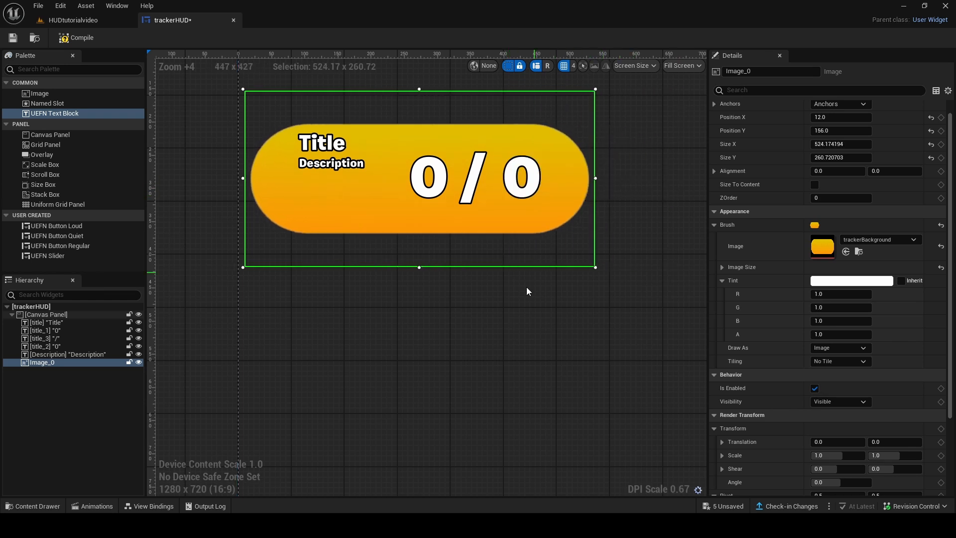
right_click_drag(516, 172, 421, 281)
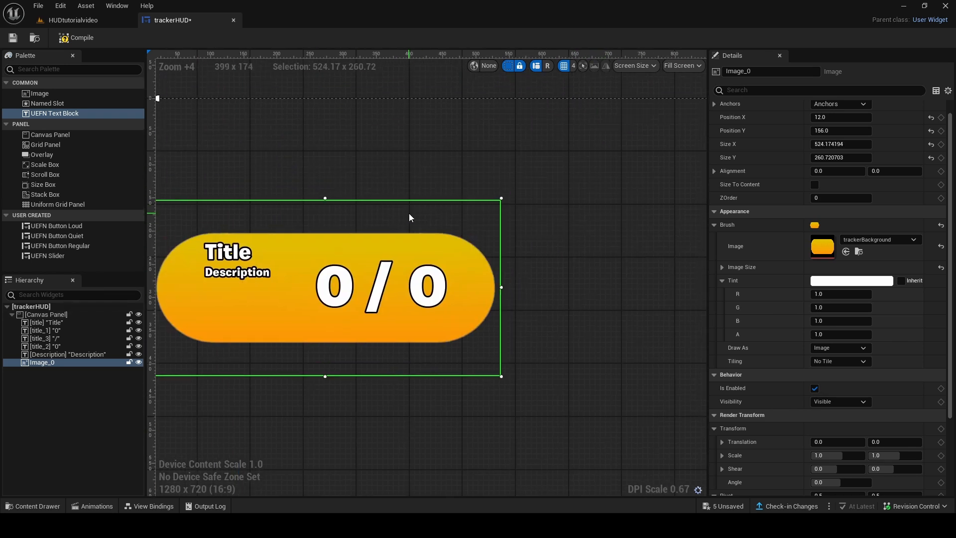
scroll(342, 374, "down", 2)
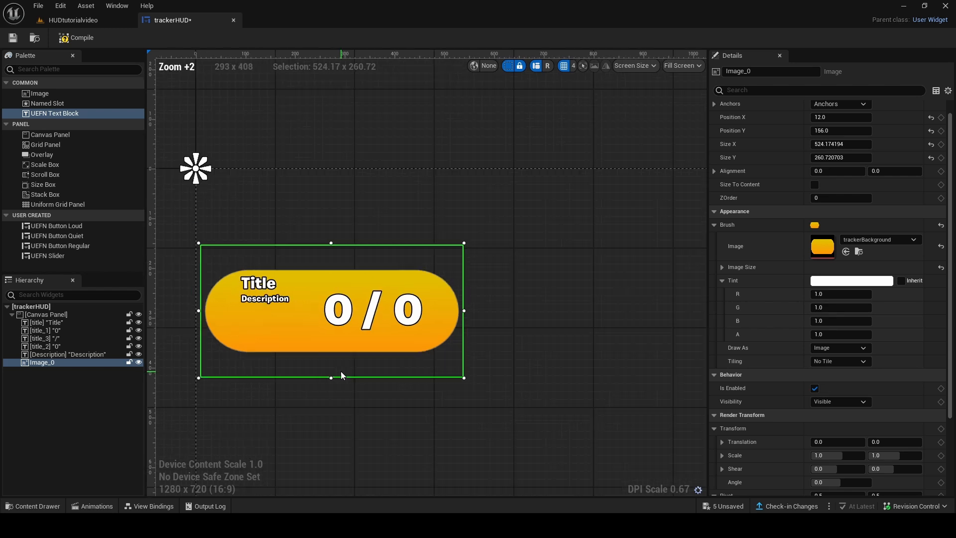
scroll(342, 374, "down", 4)
right_click_drag(343, 336, 414, 208)
scroll(466, 204, "up", 8)
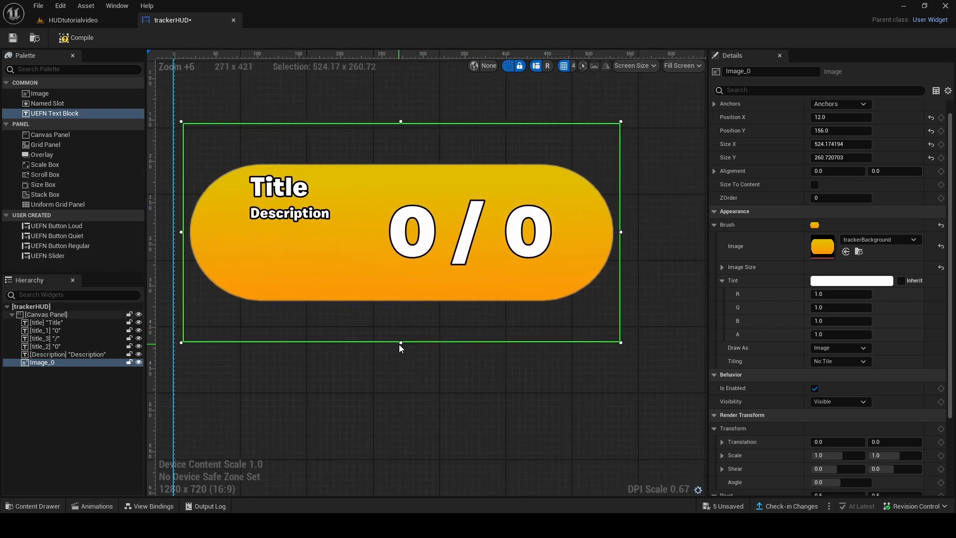
- Rename the first 0 text block as value and the "/" text block as slash
left_click(68, 330)
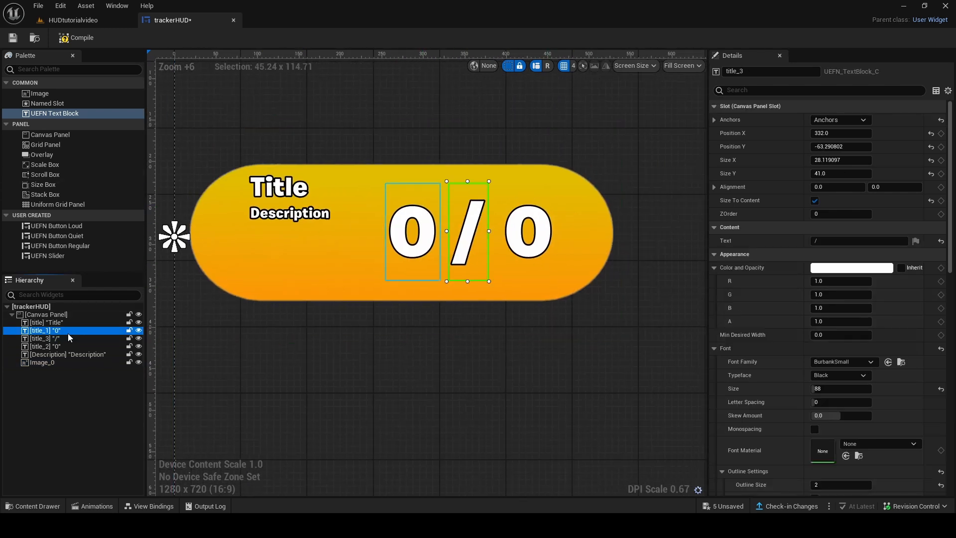
left_click(777, 72)
type("value")
left_click(42, 339)
left_click(795, 72)
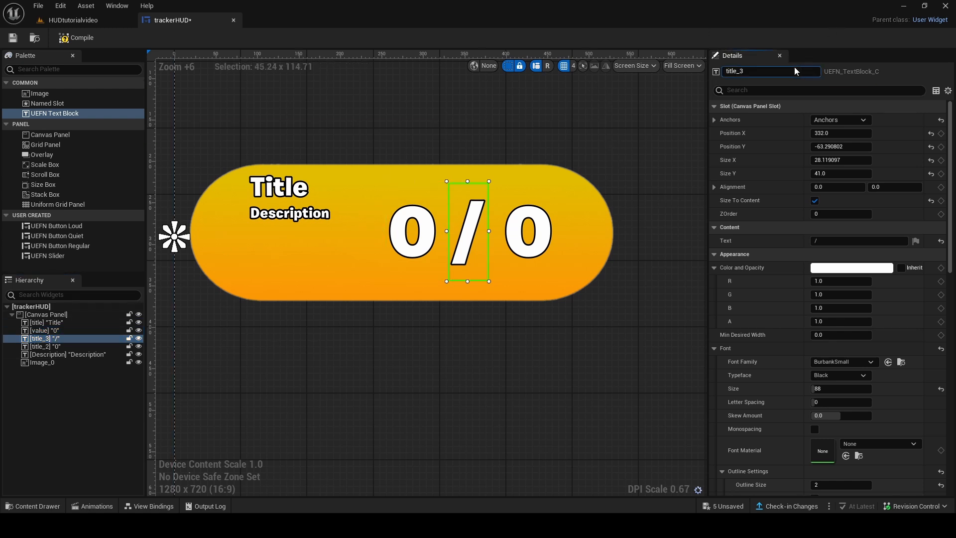
- Rename the second 0 text block as target value
left_click(45, 345)
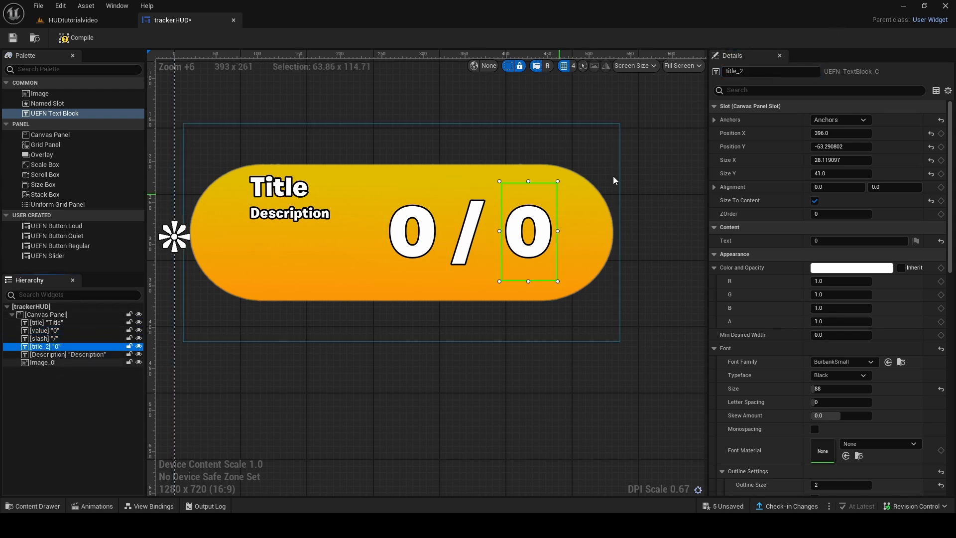
left_click(754, 71)
key("ctrl+a")
key("BackSpace")
type("ta")
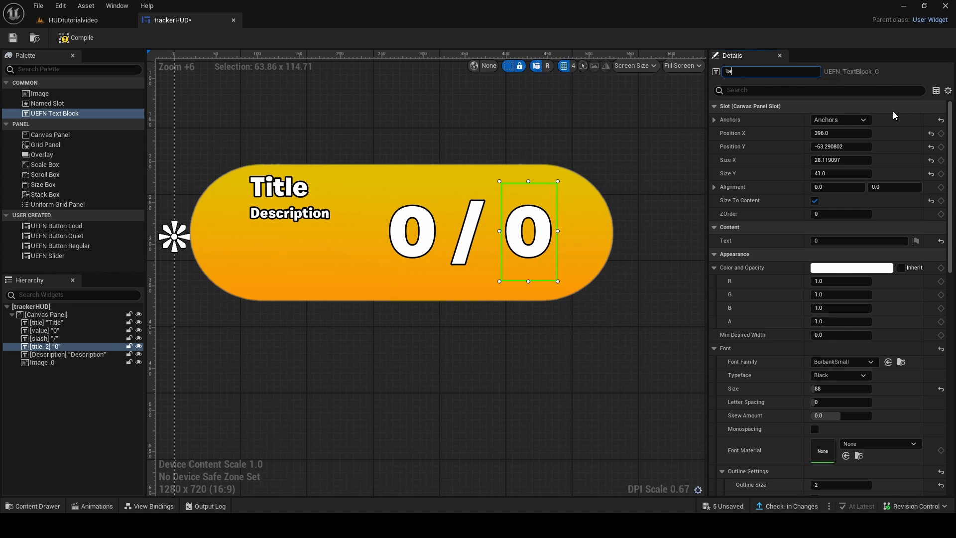
type("rget value")
key("Return")
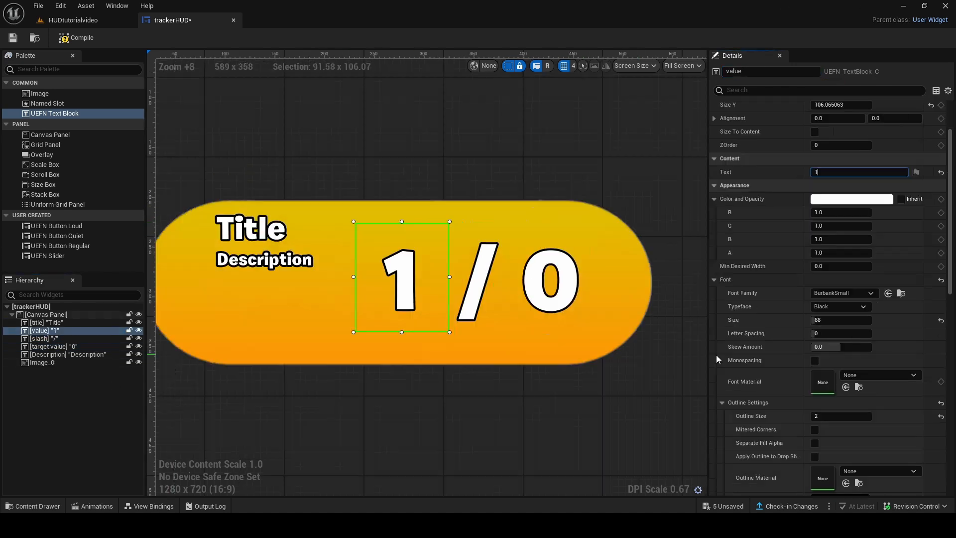
- Check the value text block's centre justification by trying the texts 10 and 500, and set its text back to 0
scroll(861, 282, "down", 5)
scroll(846, 248, "up", 5)
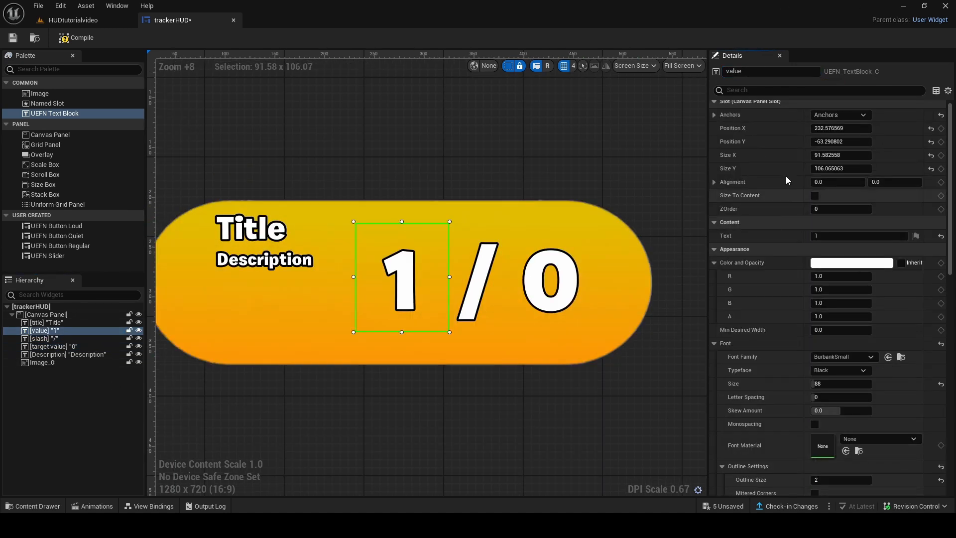
scroll(815, 279, "down", 4)
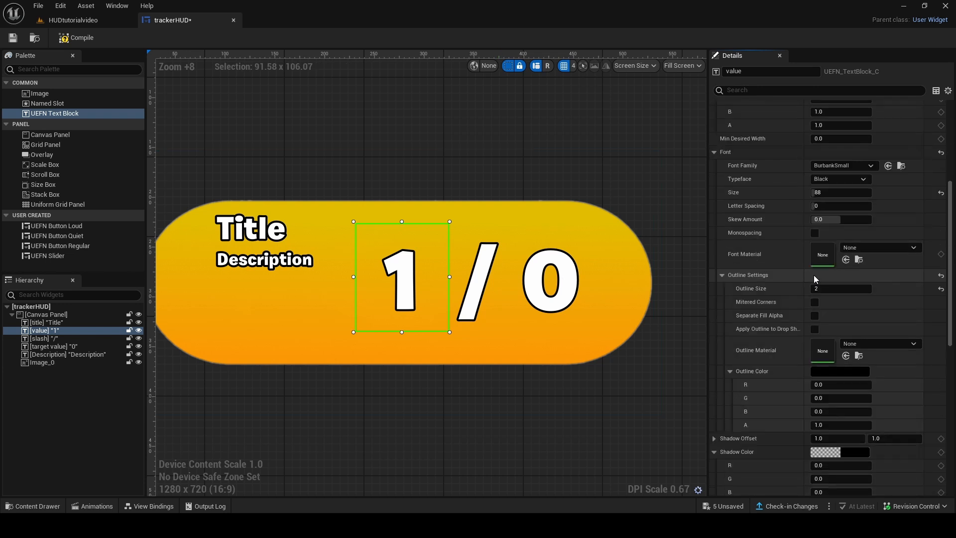
scroll(814, 279, "down", 4)
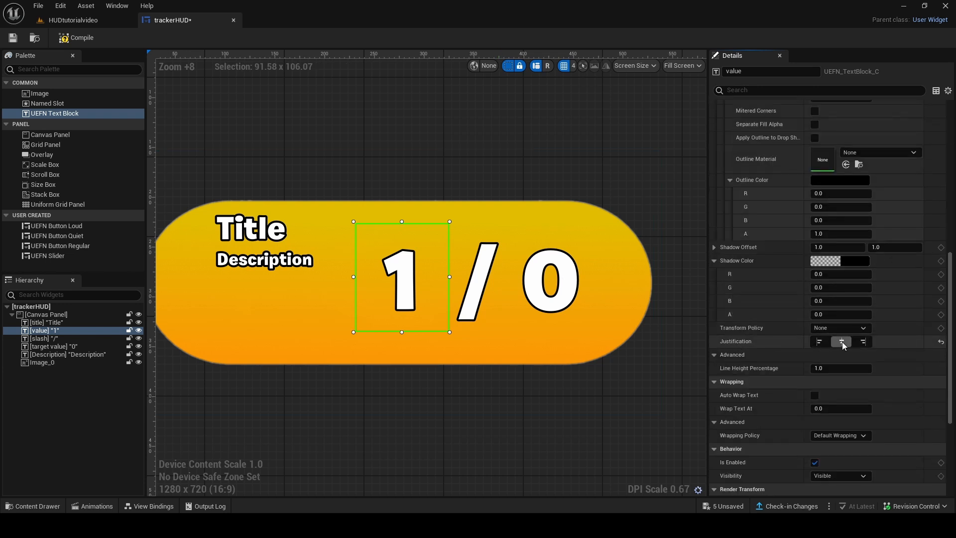
scroll(834, 309, "up", 8)
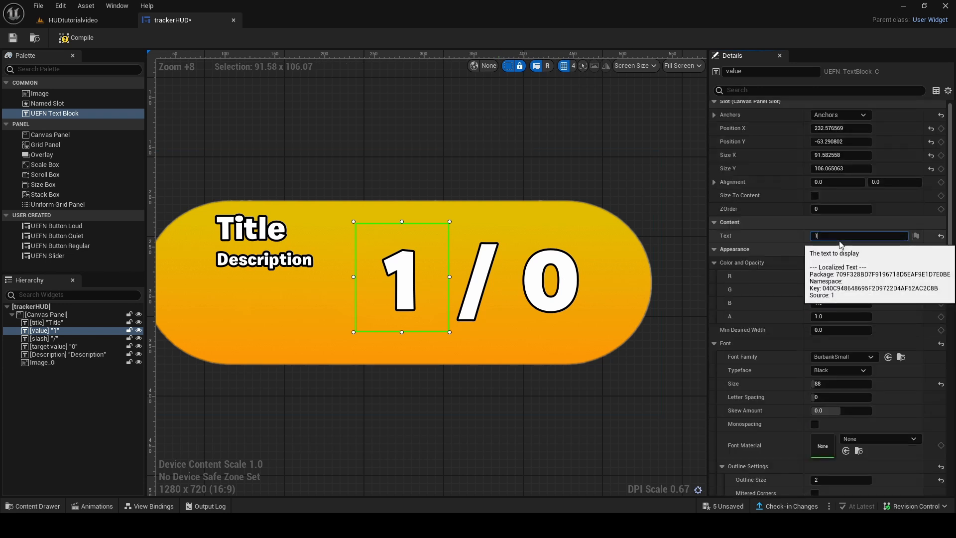
type("0")
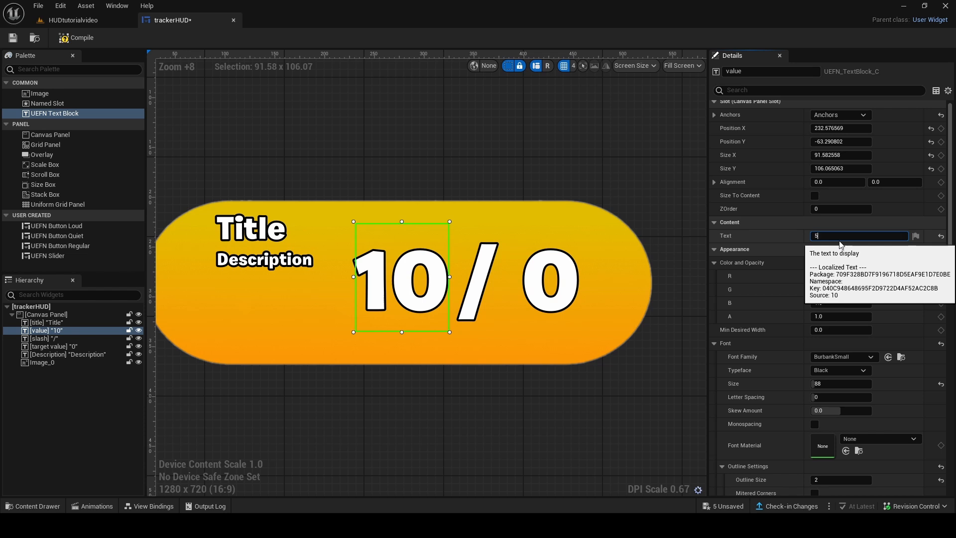
type("00")
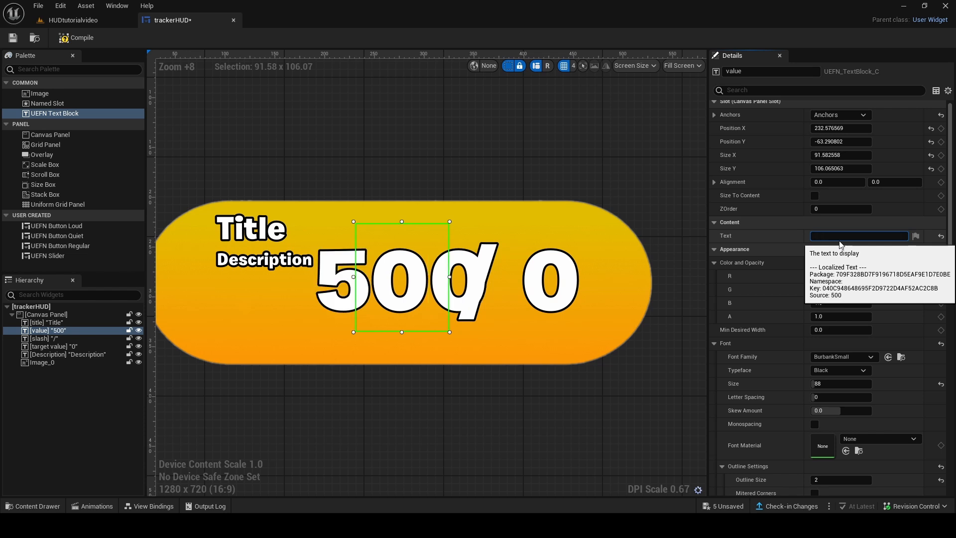
type("10")
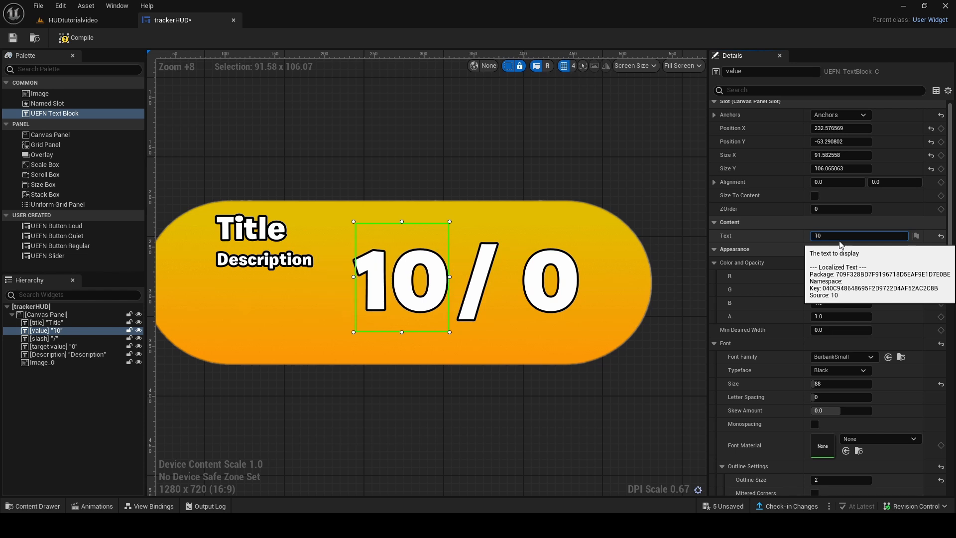
type("0")
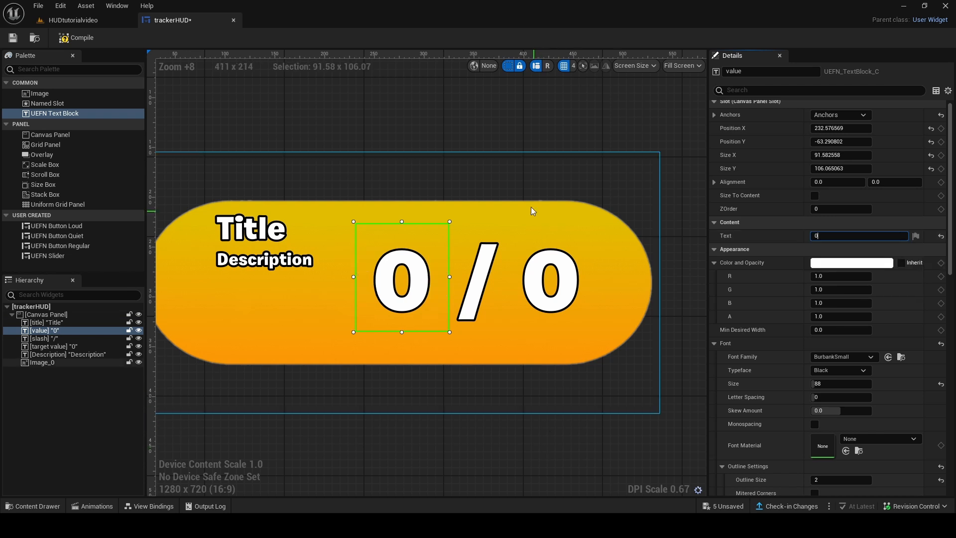
- Disable Size To Content for the target value text block, resize its box to about 104 × 109 and set its text to 10
left_click(547, 284)
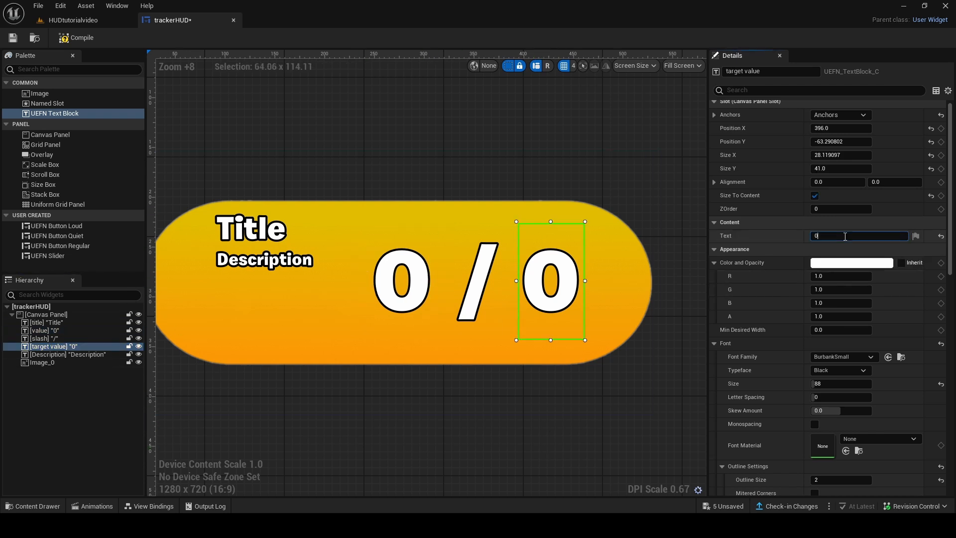
left_click(814, 196)
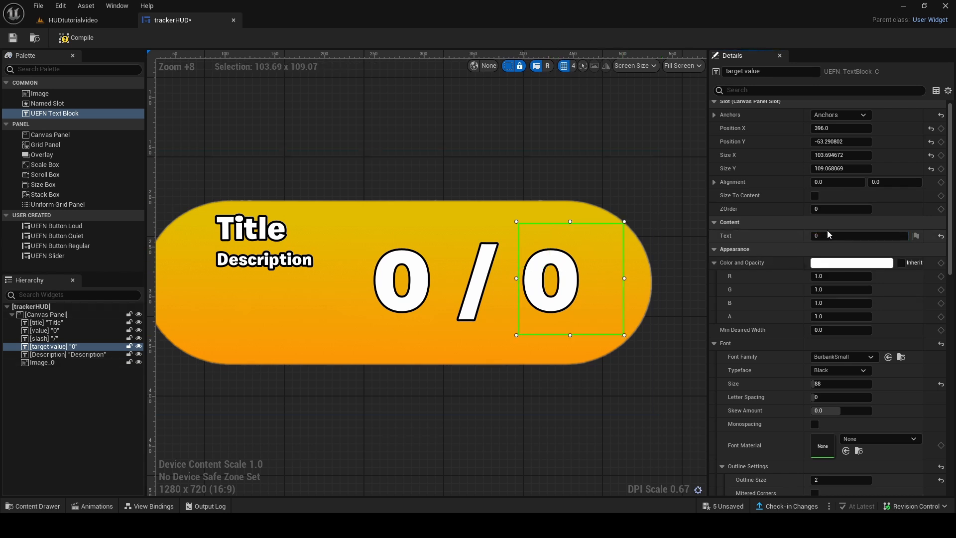
type("10")
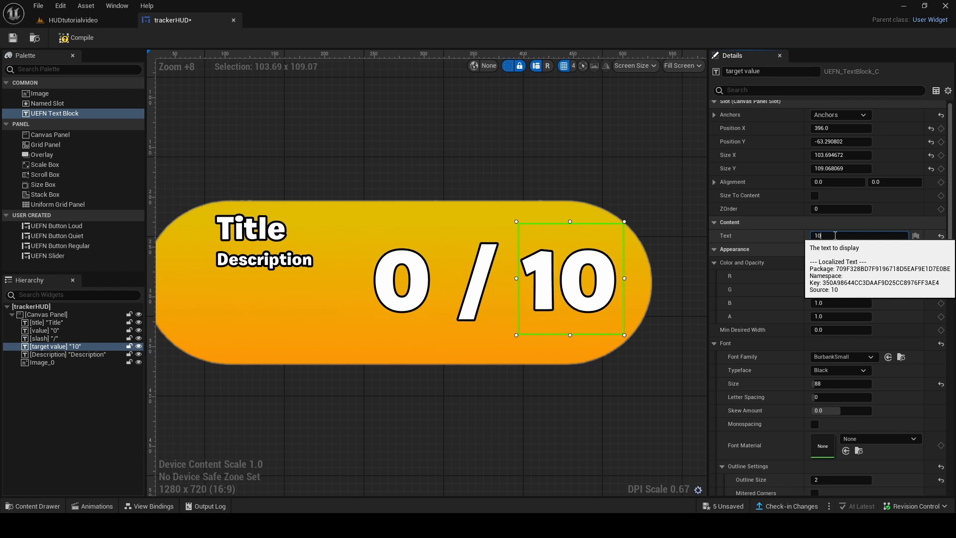
- Compare the Tracker device's title, description and target value settings in the level with the text blocks of the tracker widget
scroll(796, 307, "down", 4)
scroll(513, 402, "down", 6)
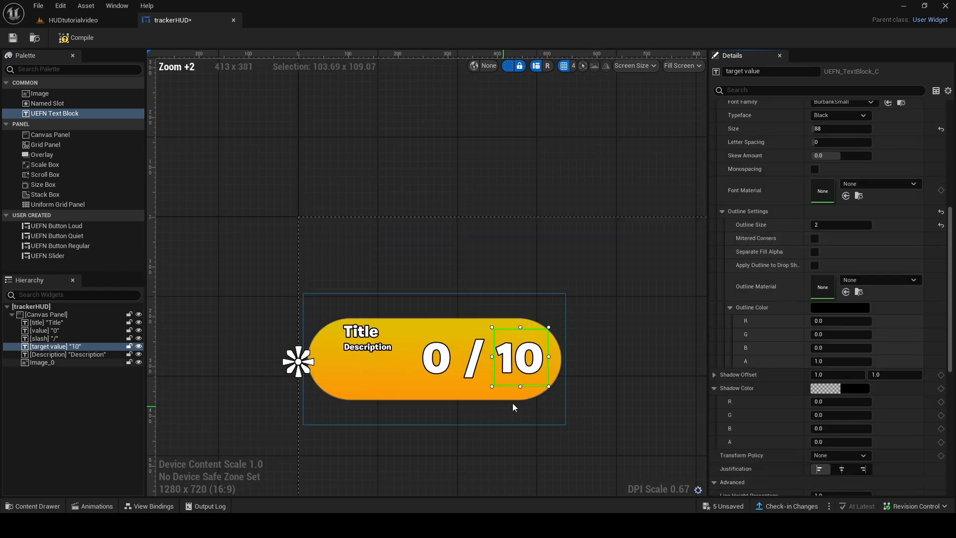
right_click_drag(542, 420, 480, 291)
scroll(448, 284, "up", 4)
scroll(438, 308, "down", 2)
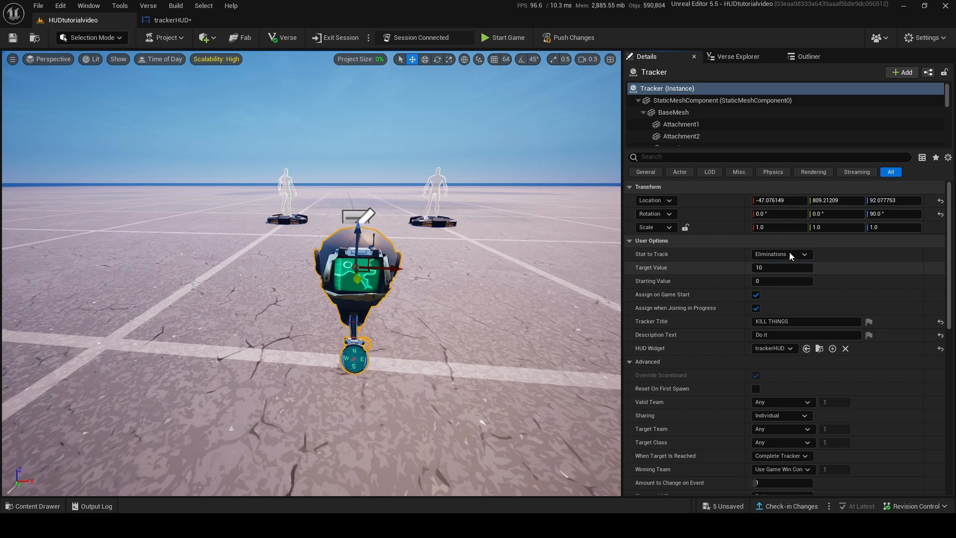
left_click(172, 20)
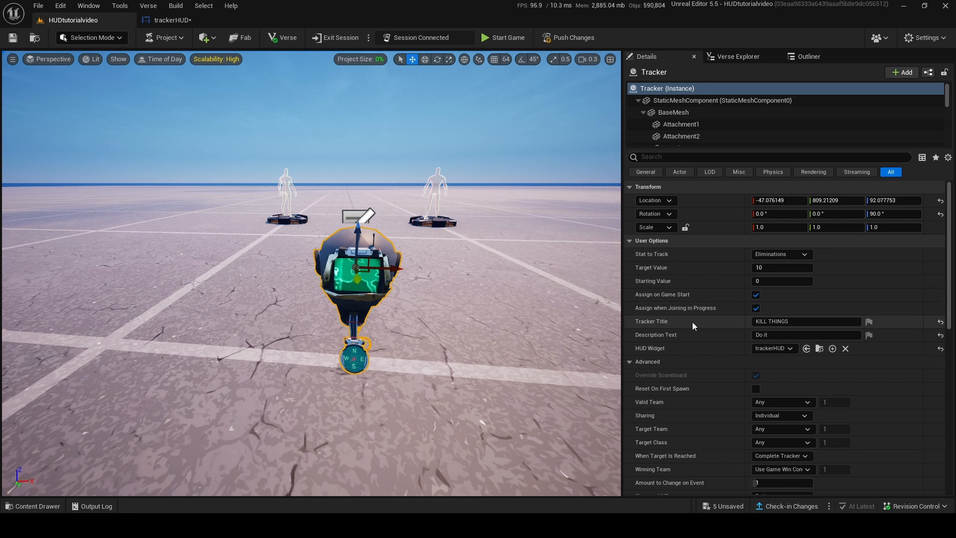
left_click(167, 20)
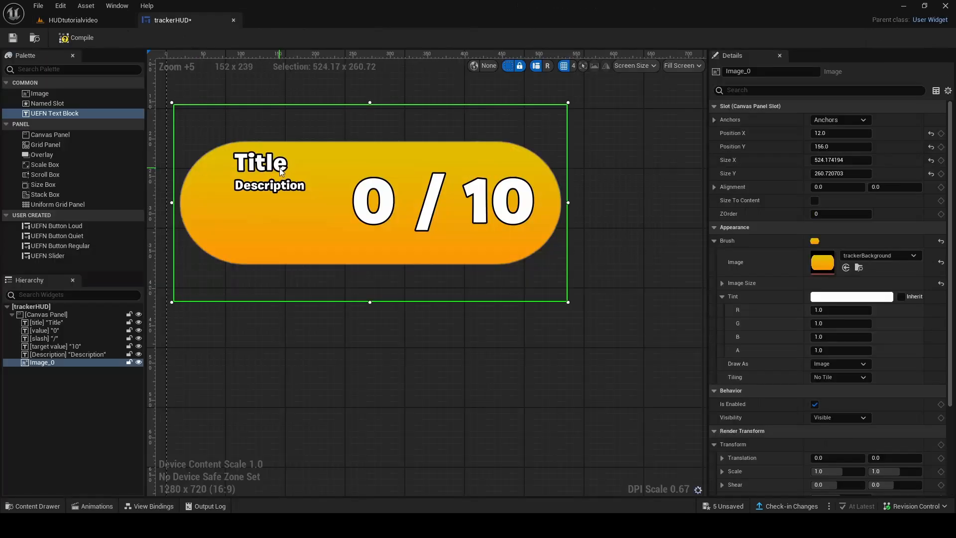
left_click(92, 20)
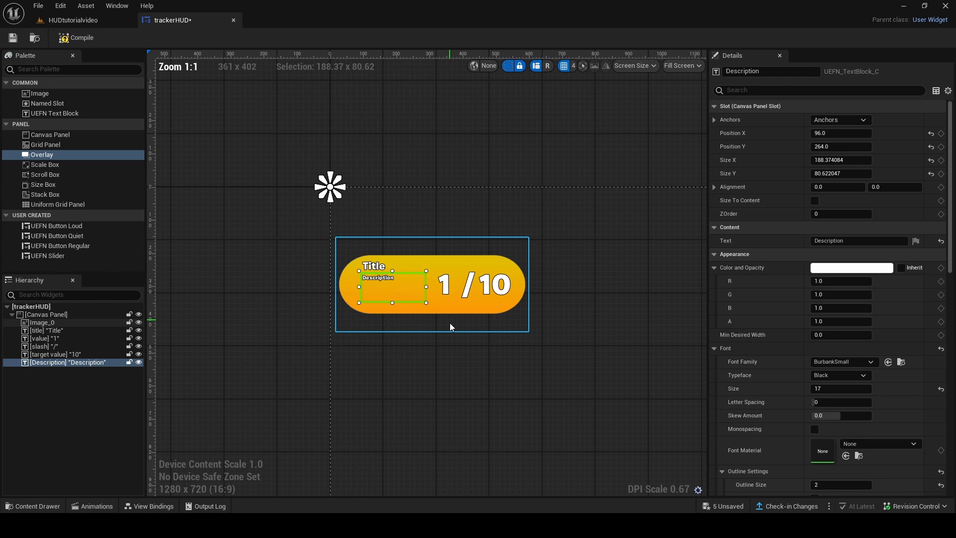
- Open the widget's view bindings and add a binding entry for the title text block
left_click(667, 269)
scroll(667, 269, "up", 4)
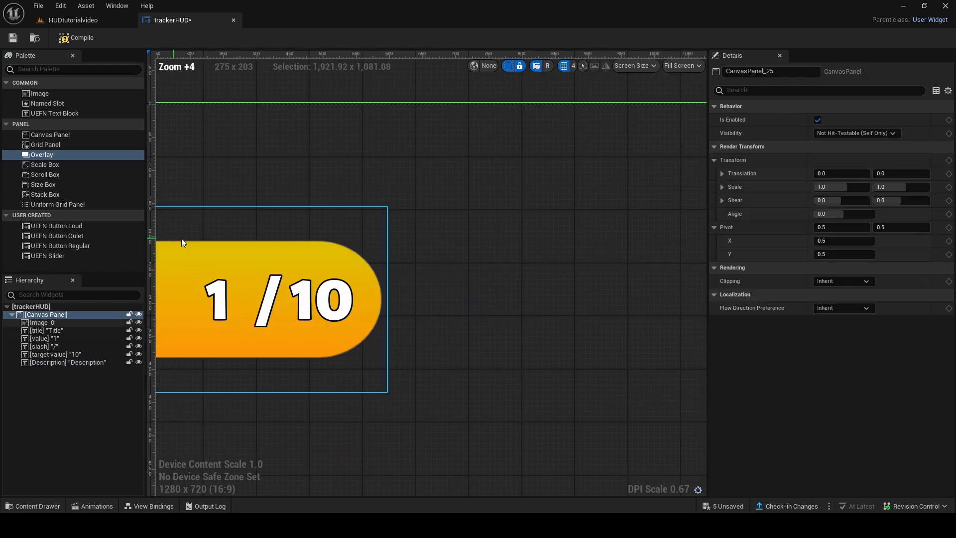
right_click_drag(189, 244, 428, 183)
scroll(386, 183, "down", 4)
right_click_drag(469, 282, 442, 277)
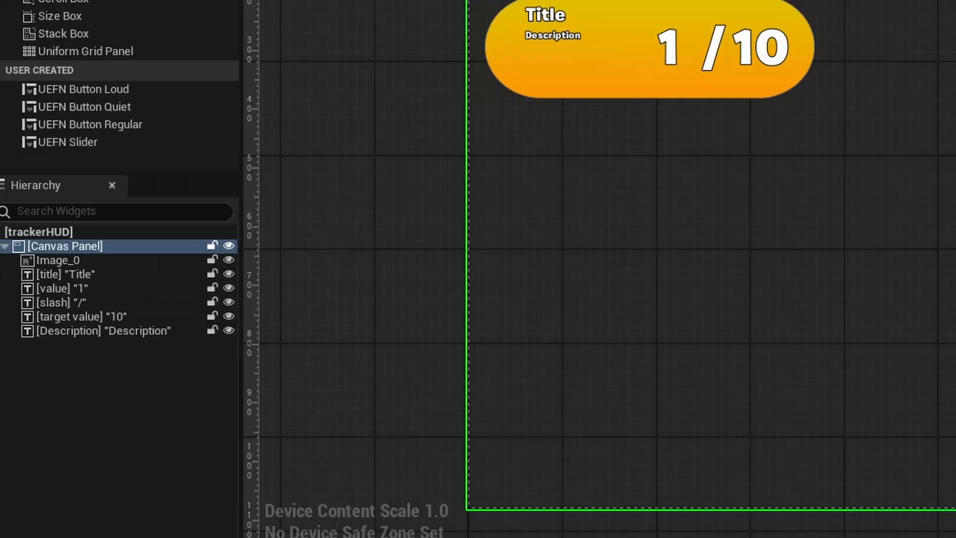
left_click(149, 506)
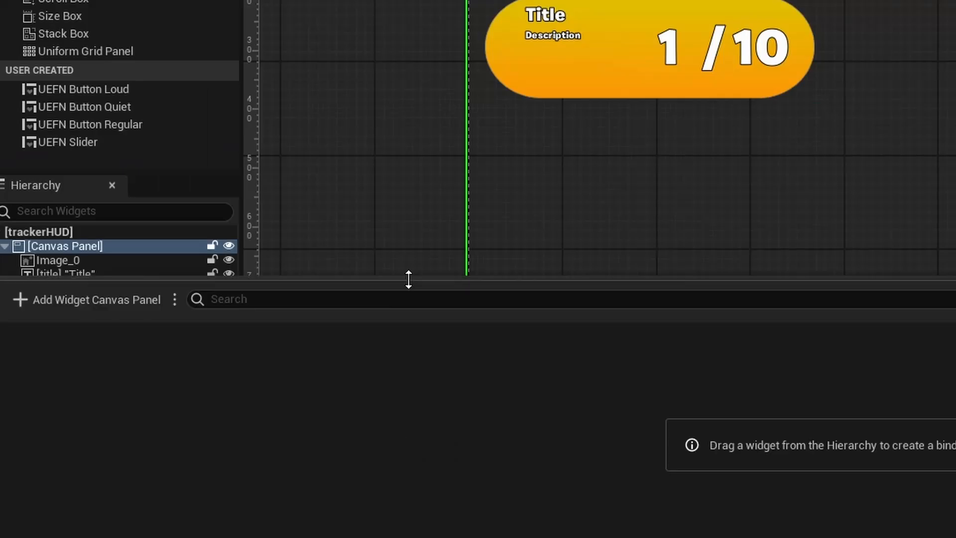
left_click_drag(239, 334, 240, 410)
left_click(536, 16)
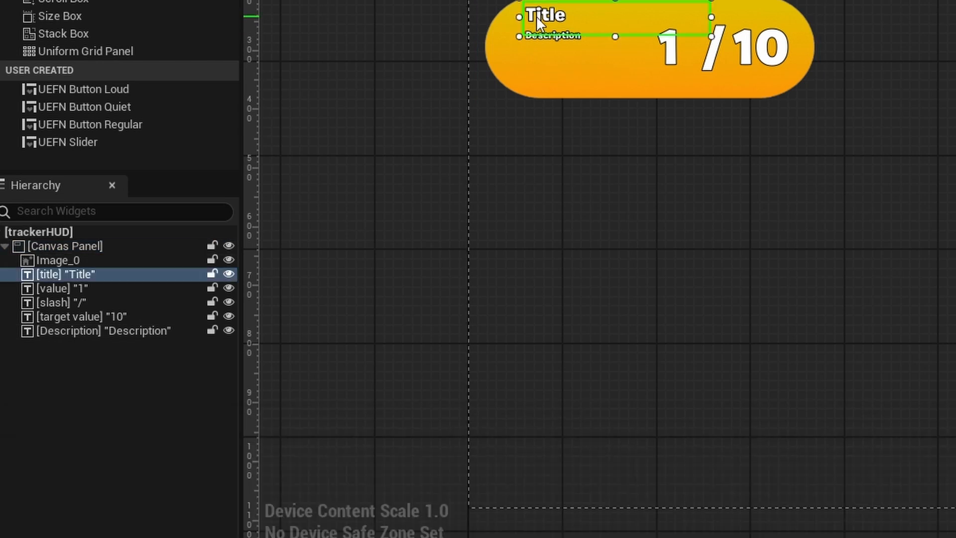
left_click(67, 442)
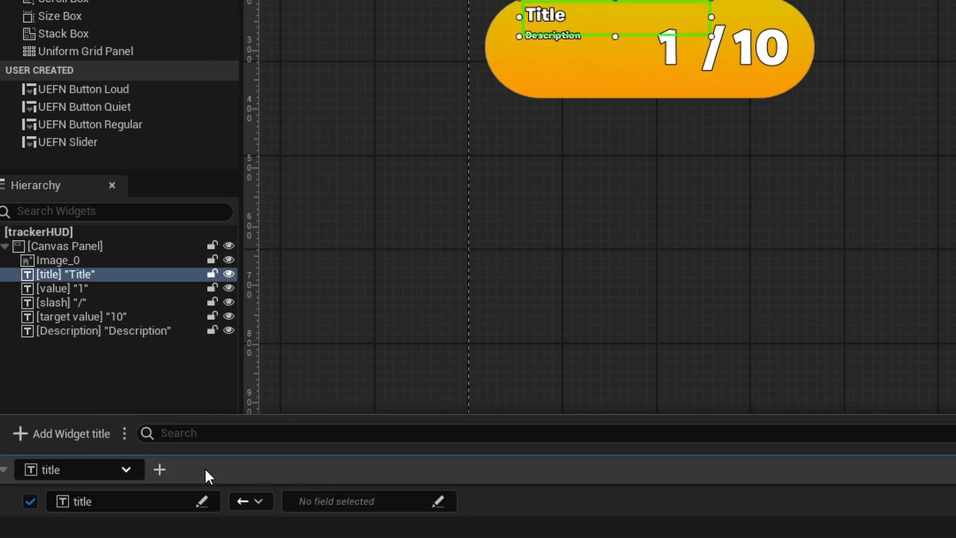
- Bind the title's Text property to the Name field of MVVM_UEFN_Tracker and check the Tracker Title setting on the Tracker device
left_click(180, 498)
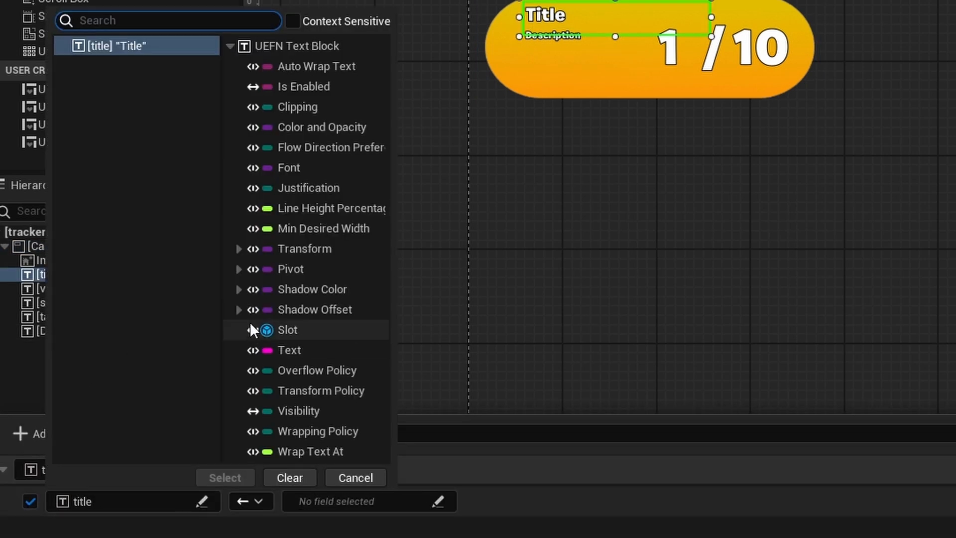
left_click(255, 350)
left_click(225, 477)
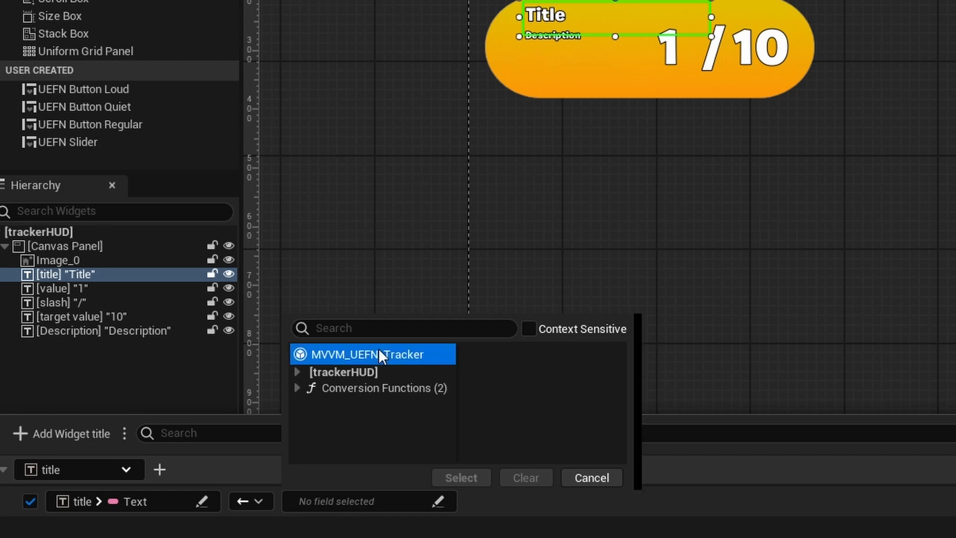
left_click(380, 354)
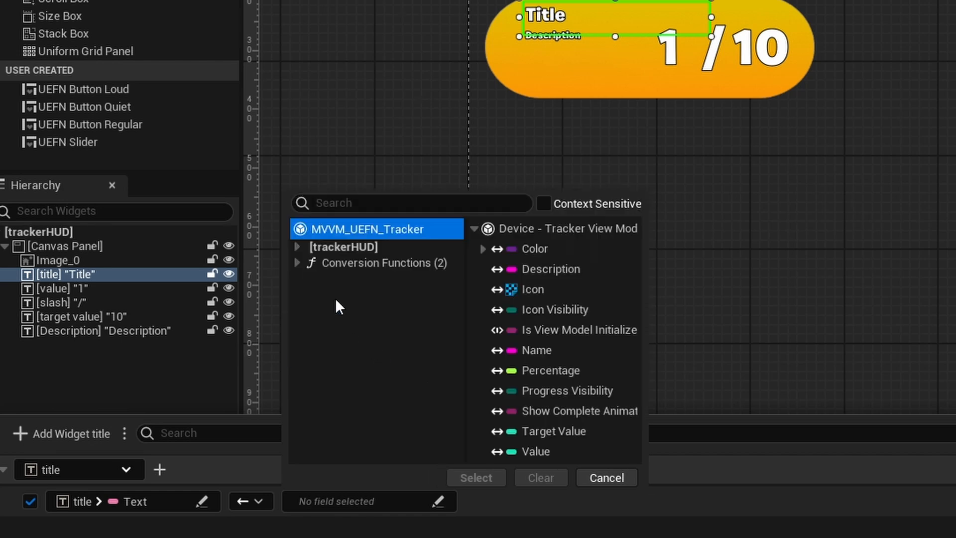
left_click(547, 350)
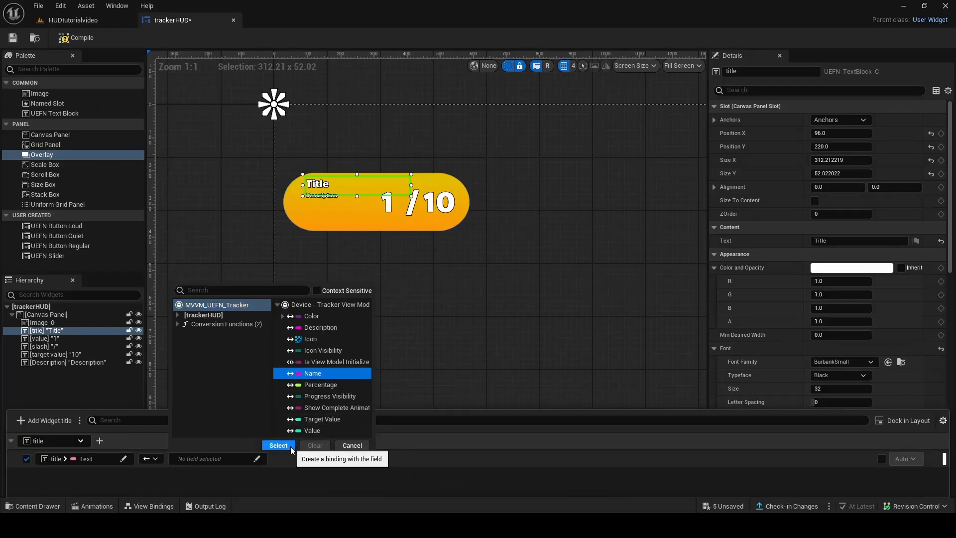
left_click(291, 446)
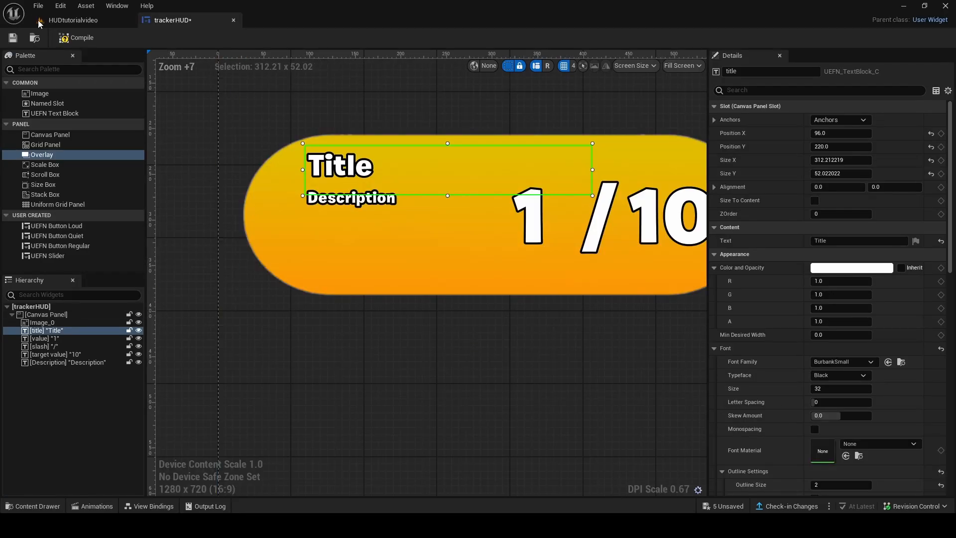
left_click(50, 21)
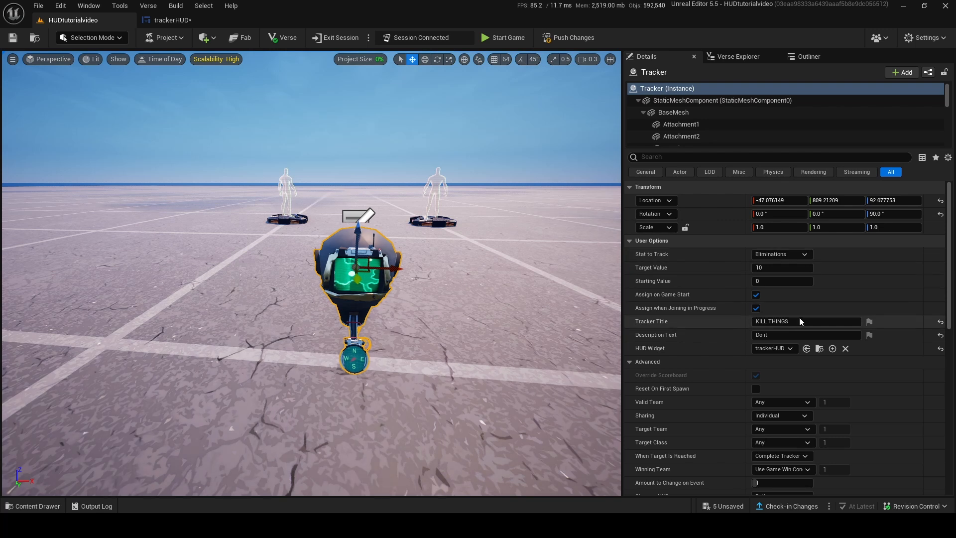
left_click(821, 320)
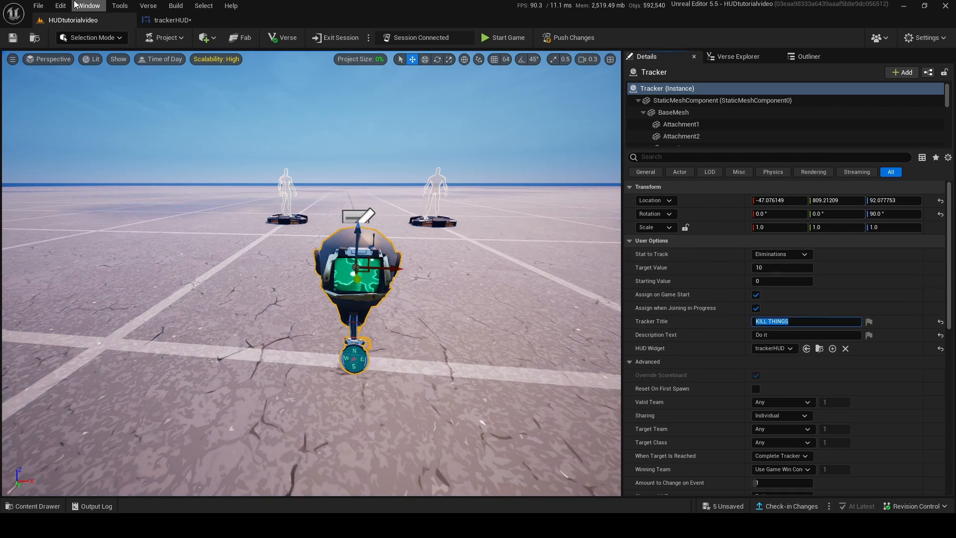
left_click(172, 20)
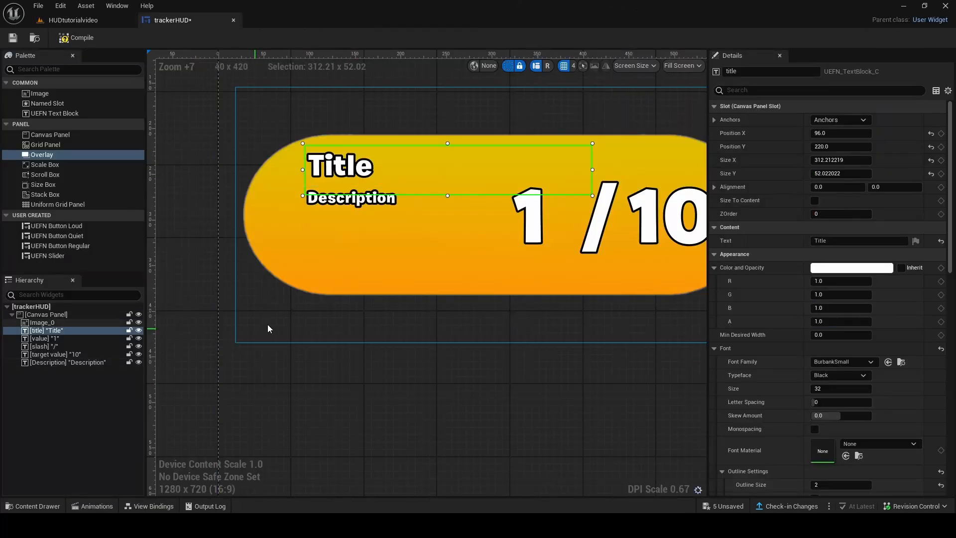
- Add a view binding from the Description text block's Text property to the Description field of MVVM_UEFN_Tracker
left_click(352, 204)
left_click(153, 506)
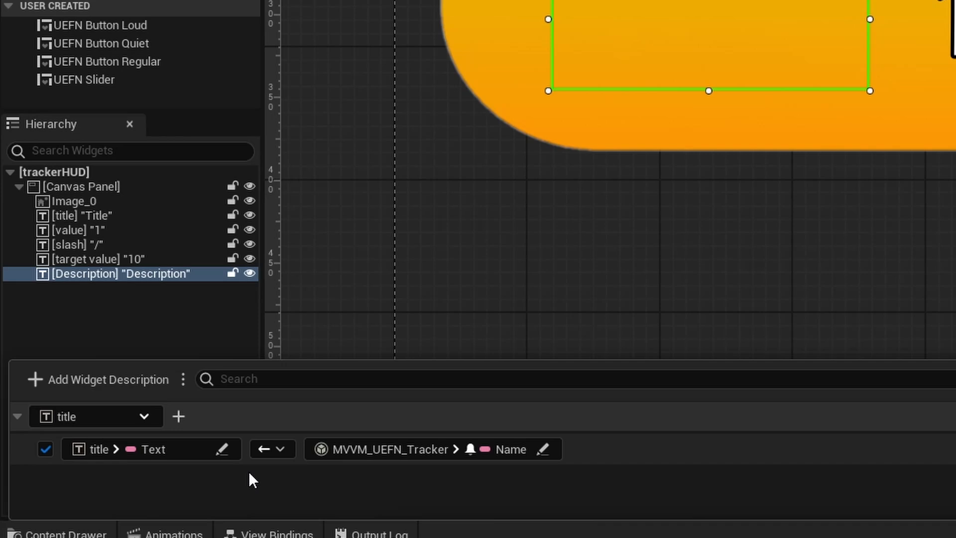
left_click(97, 381)
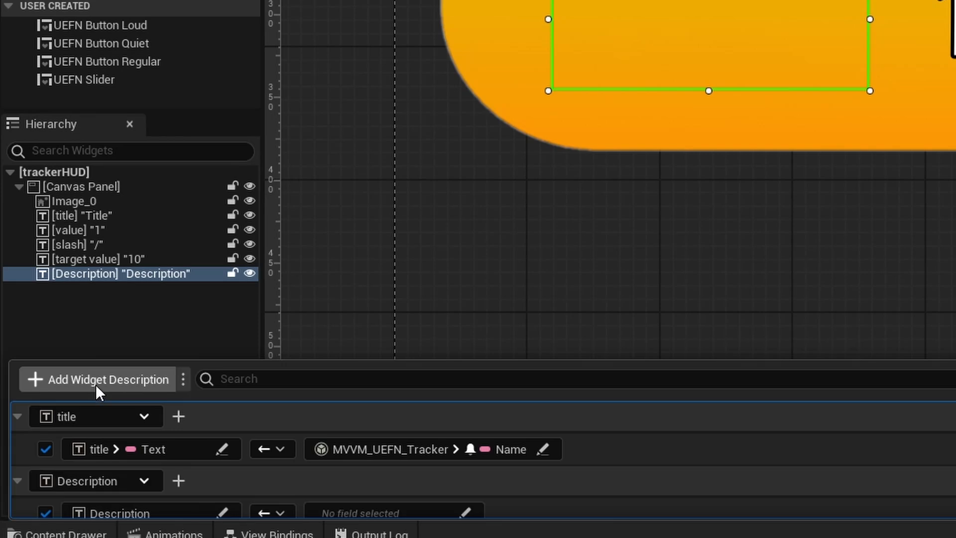
left_click(155, 503)
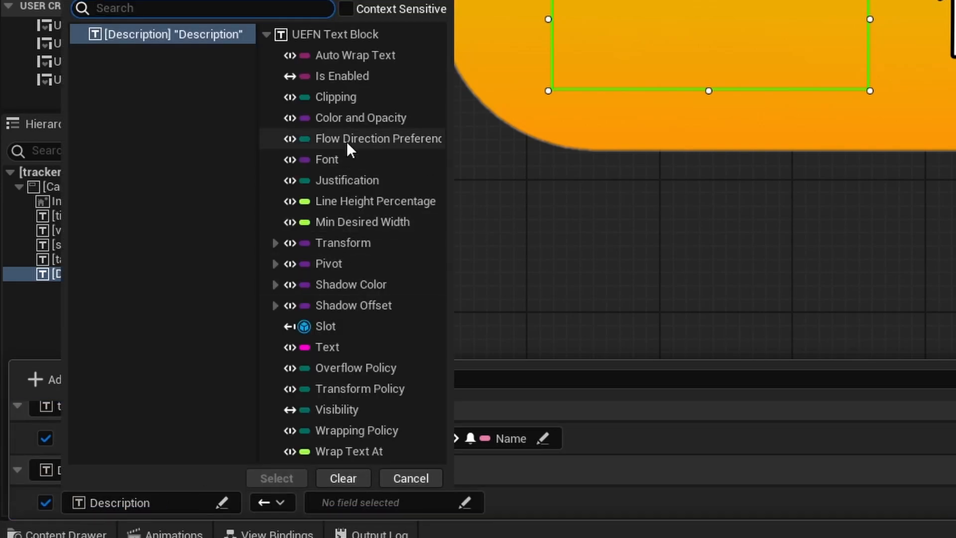
left_click(338, 346)
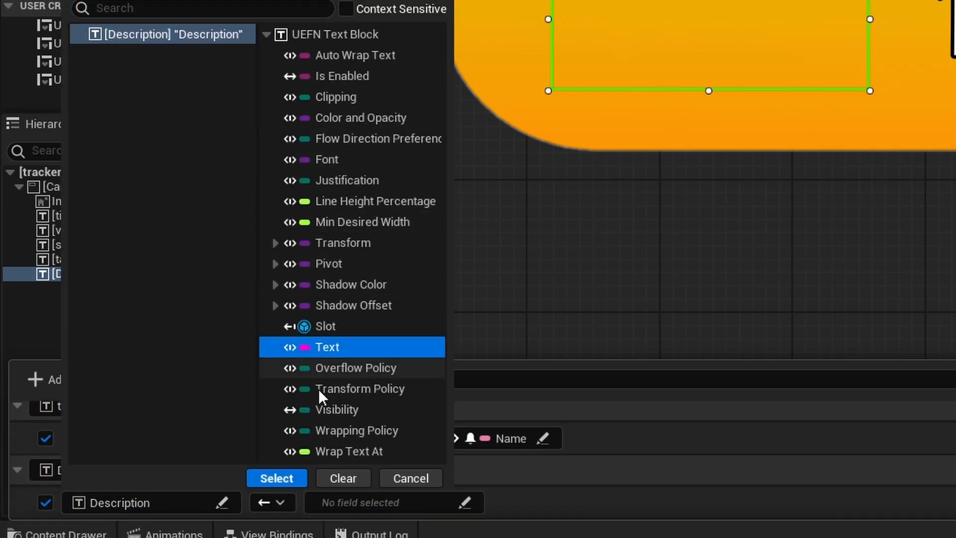
left_click(281, 477)
left_click(360, 493)
left_click(381, 350)
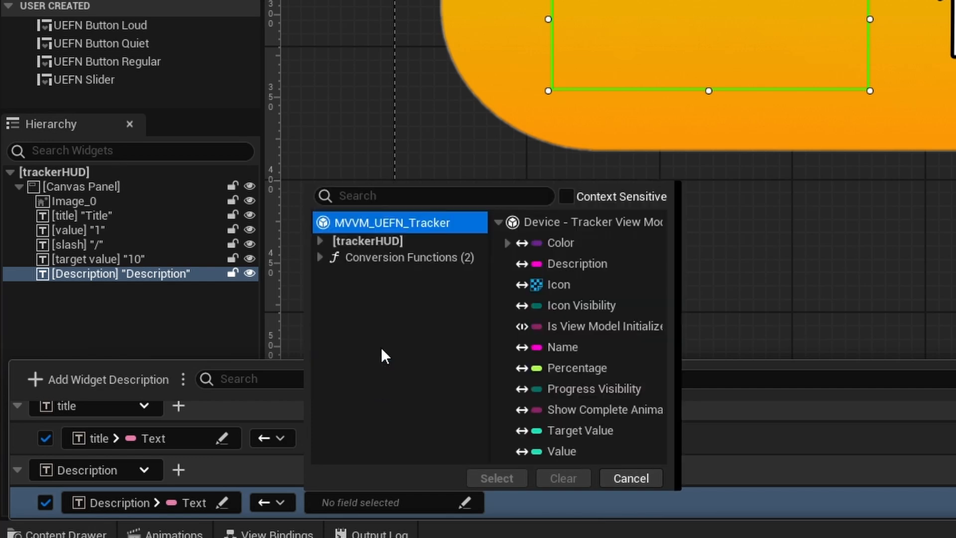
left_click(618, 268)
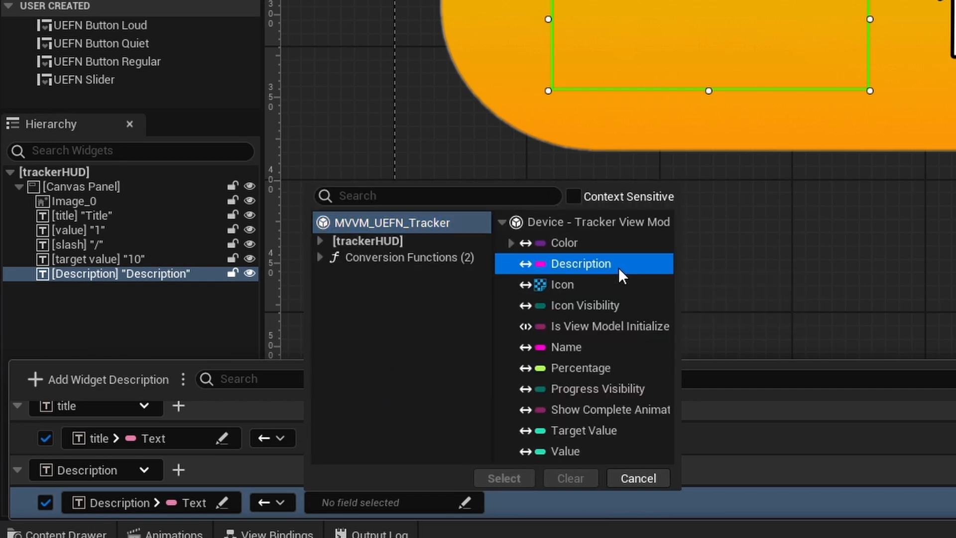
left_click(503, 478)
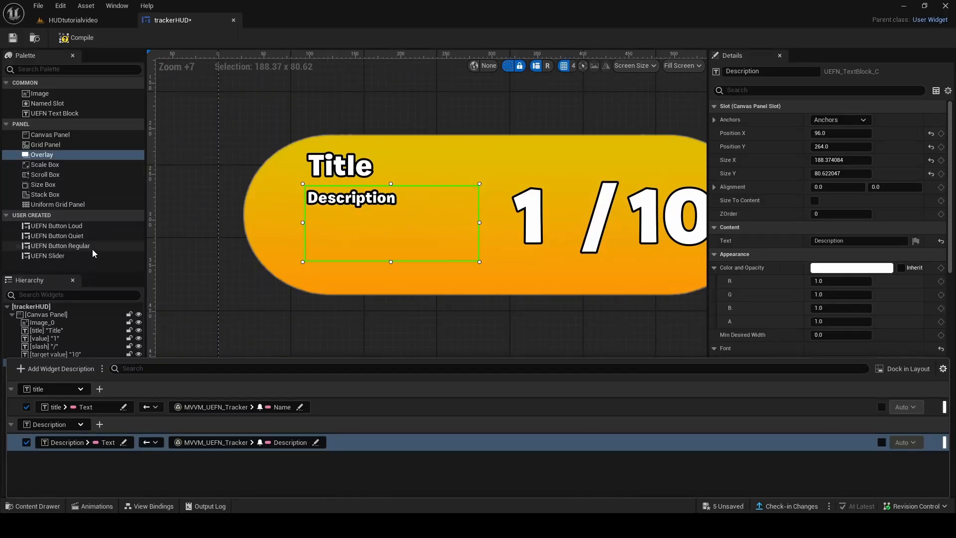
- Add a view binding entry for the value text block and target its Text property
left_click(42, 338)
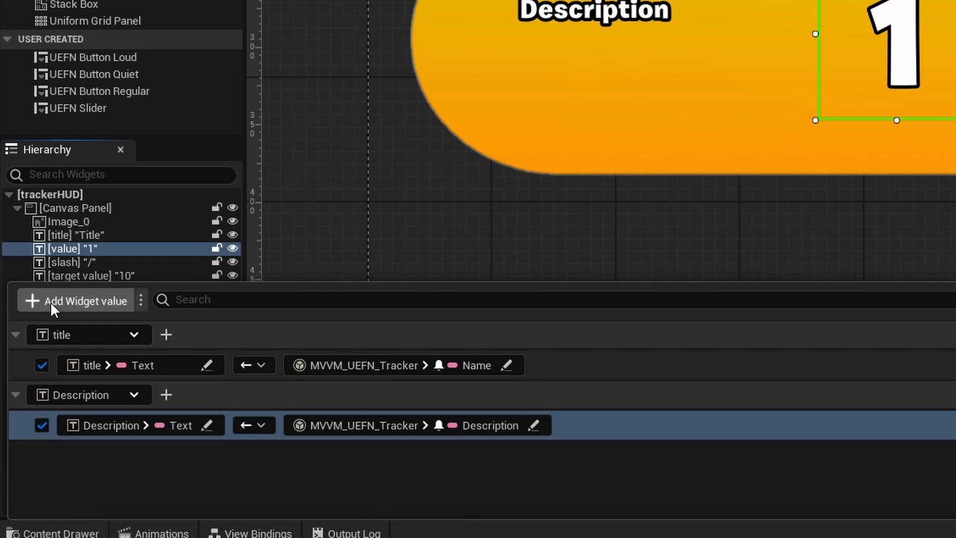
left_click(87, 300)
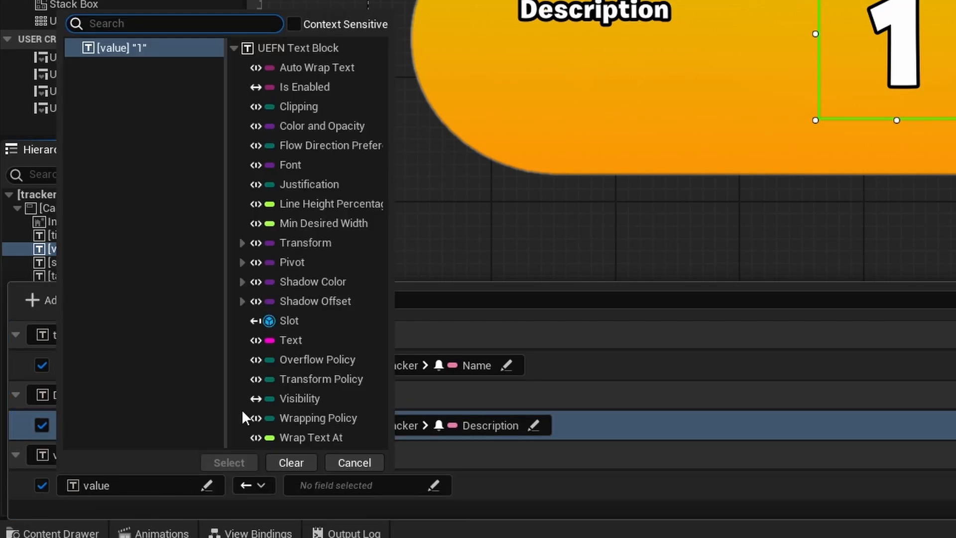
left_click(315, 342)
left_click(242, 463)
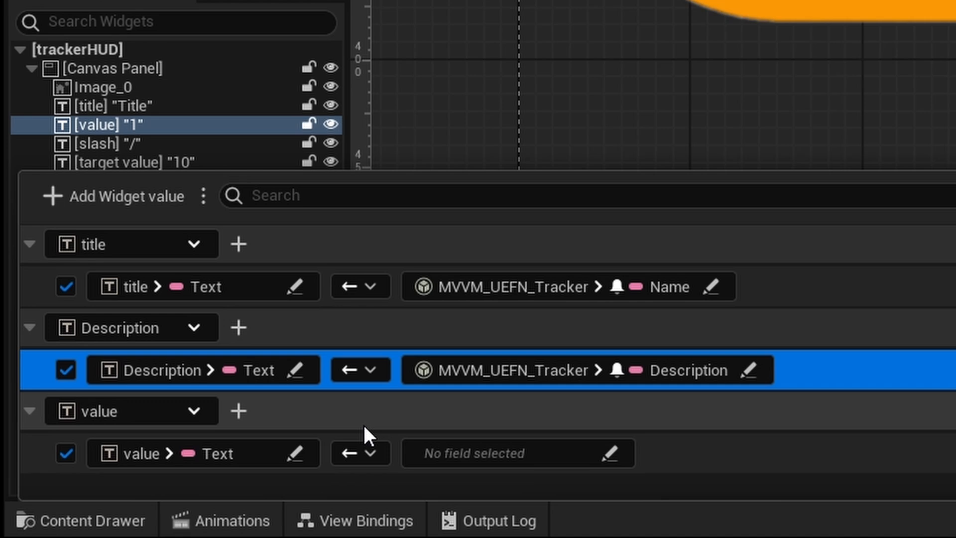
- Set the value binding's source to the Value field of MVVM_UEFN_Tracker and compile the widget
left_click(471, 454)
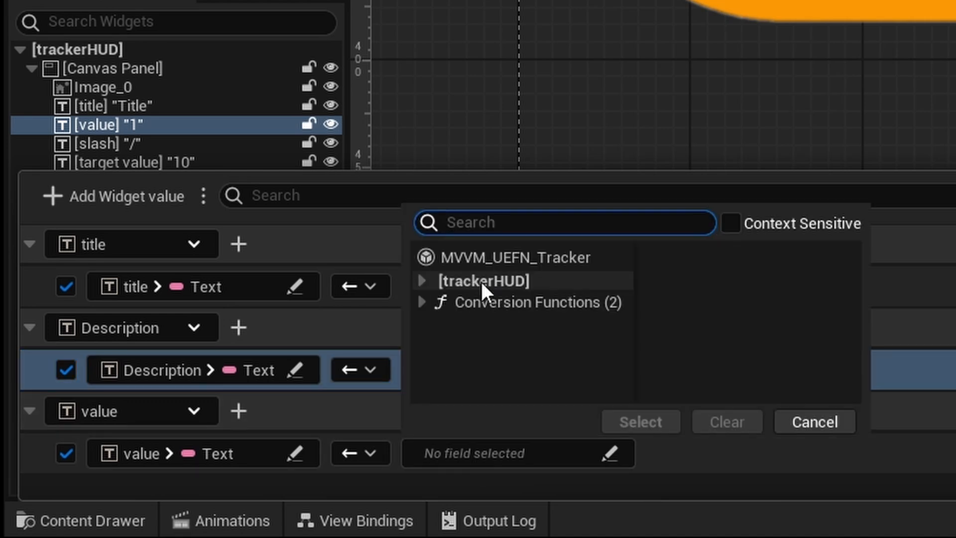
left_click(479, 259)
left_click(746, 388)
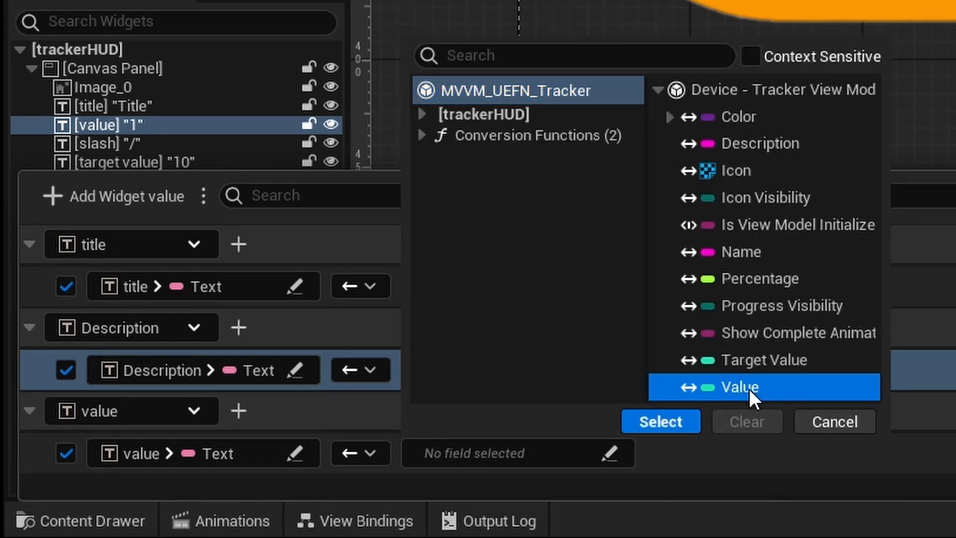
left_click(660, 421)
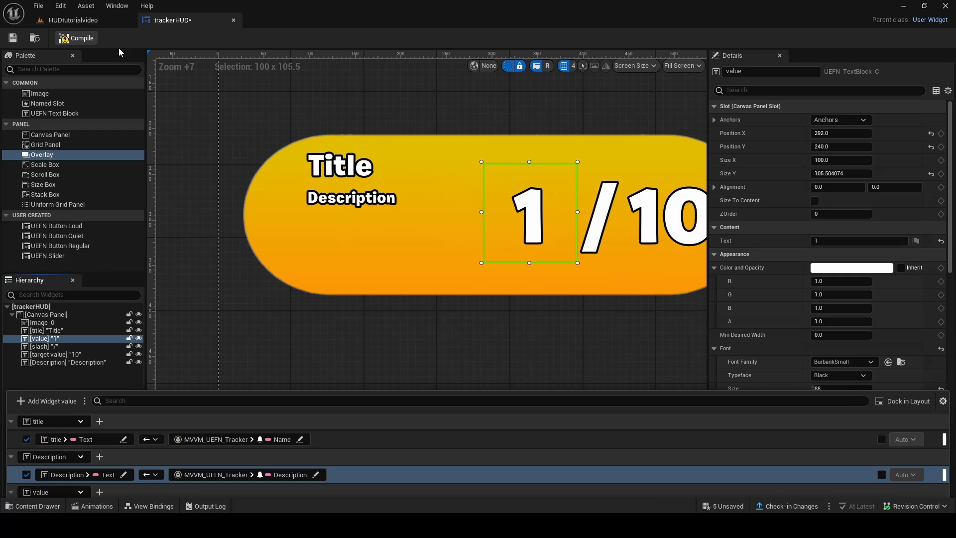
left_click(76, 38)
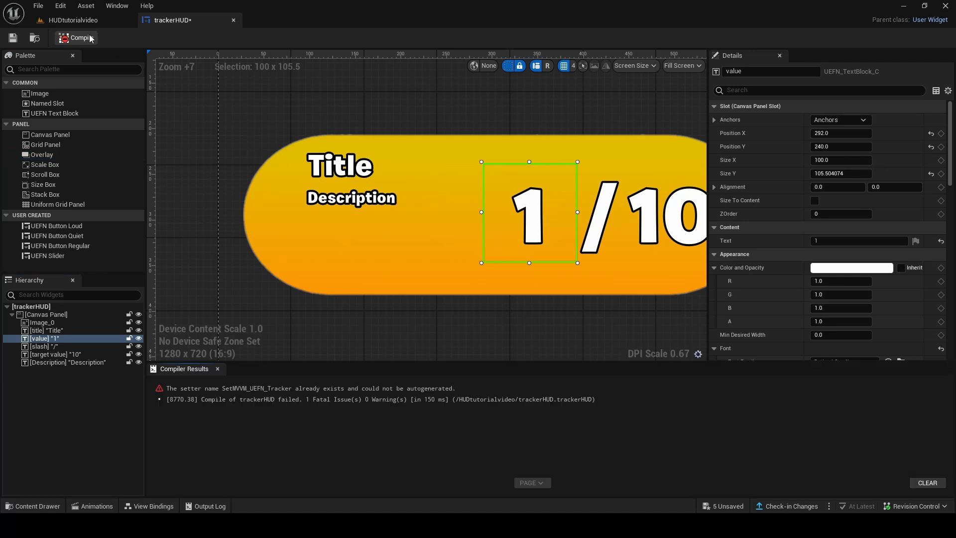
- Replace the value text binding's source with the To Text (Integer) conversion function
left_click(153, 506)
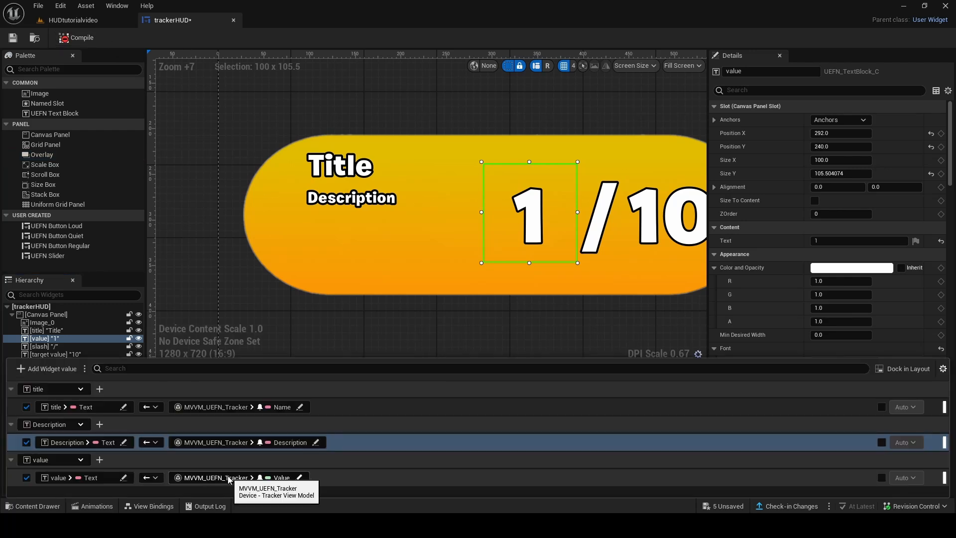
left_click(293, 480)
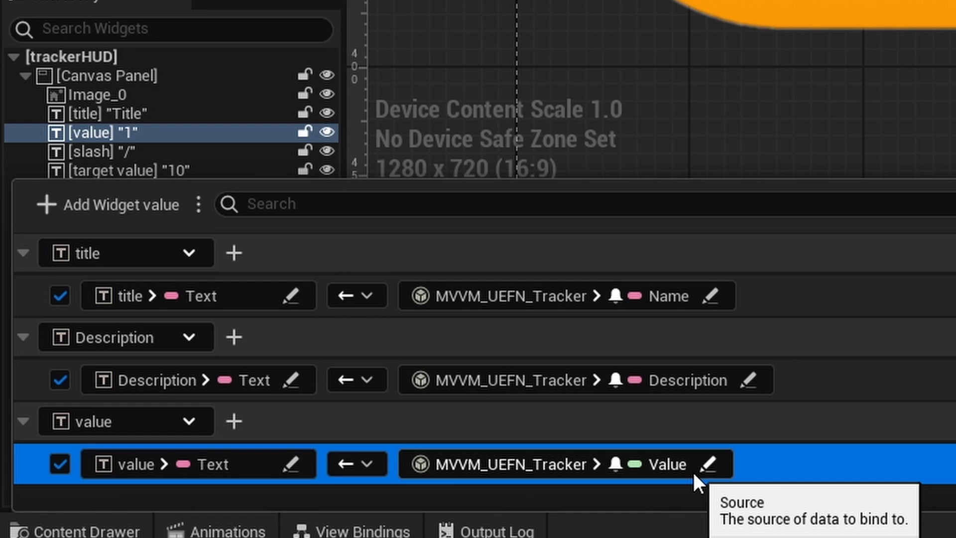
left_click(692, 470)
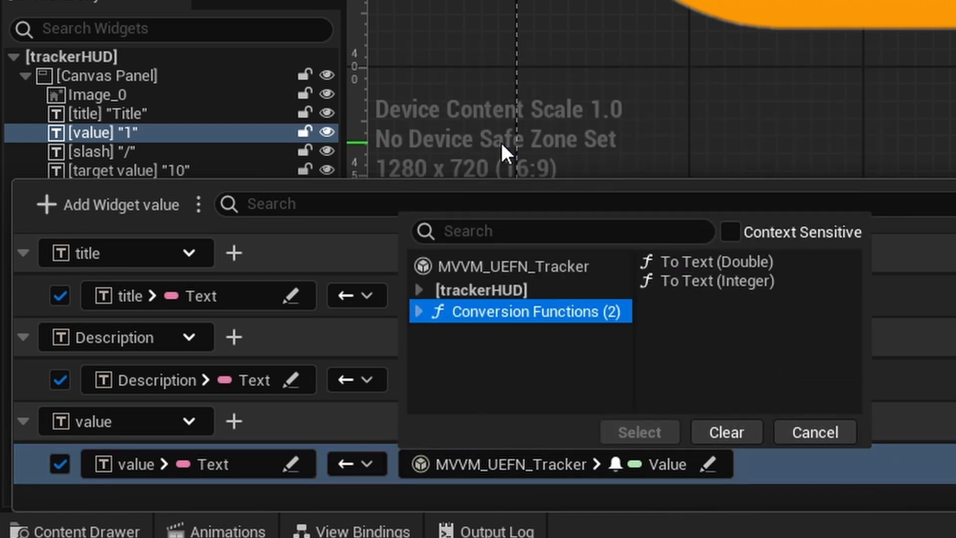
left_click(500, 142)
left_click(737, 281)
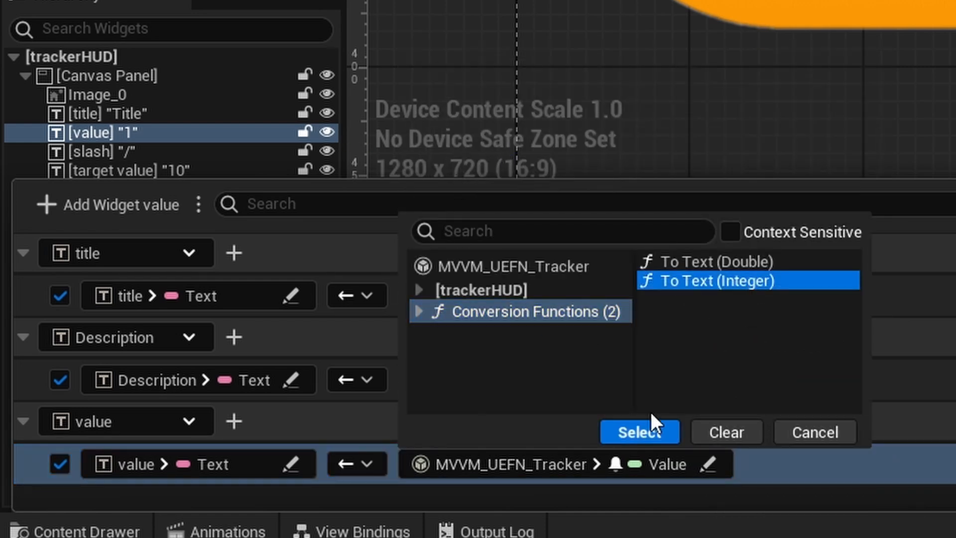
left_click(647, 429)
- Set the value binding's To Text (Integer) input to the Value field of MVVM_UEFN_Tracker
left_click(228, 330)
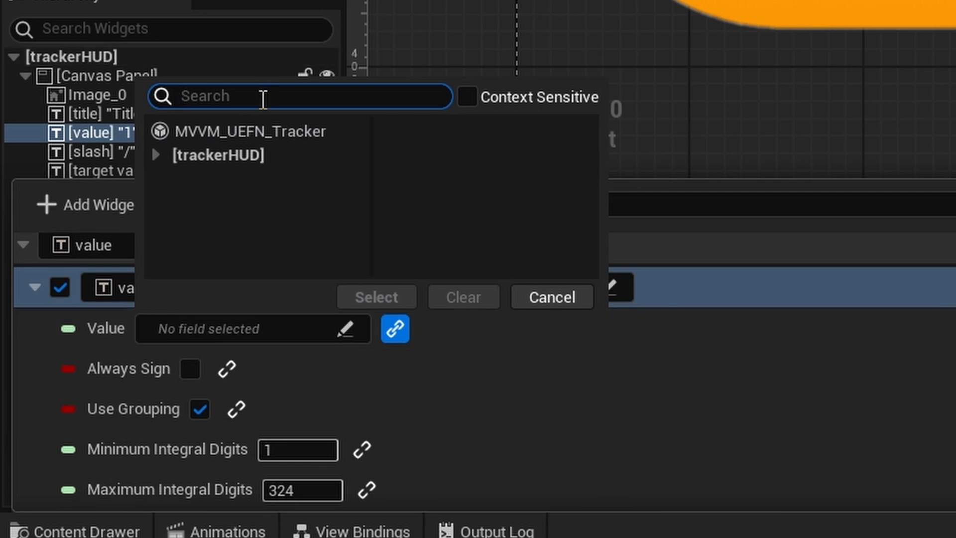
left_click(249, 130)
left_click(466, 261)
left_click(377, 297)
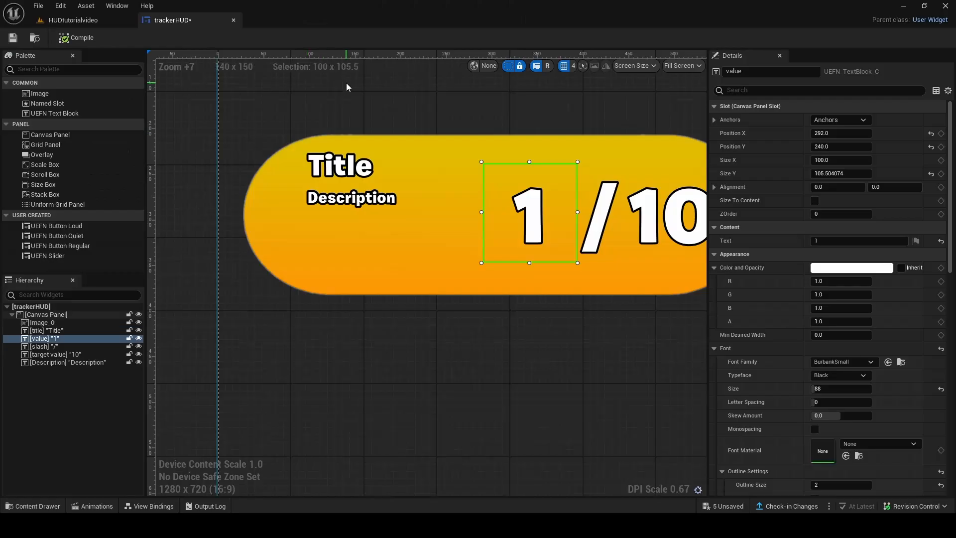
- Compare the Tracker device's Starting Value setting with the value text in the trackerHUD widget
right_click_drag(549, 239, 384, 300)
left_click(86, 20)
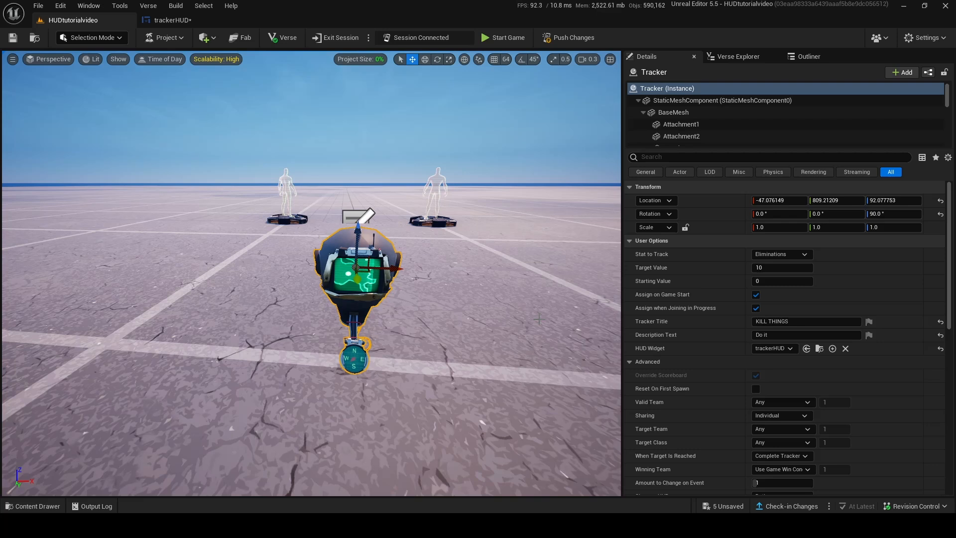
left_click(785, 280)
left_click(169, 20)
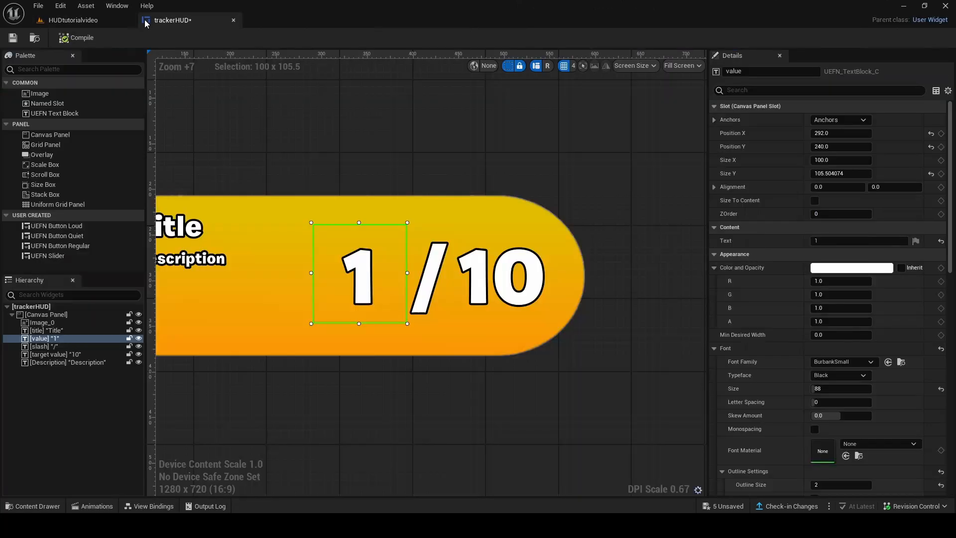
right_click_drag(398, 270, 486, 209)
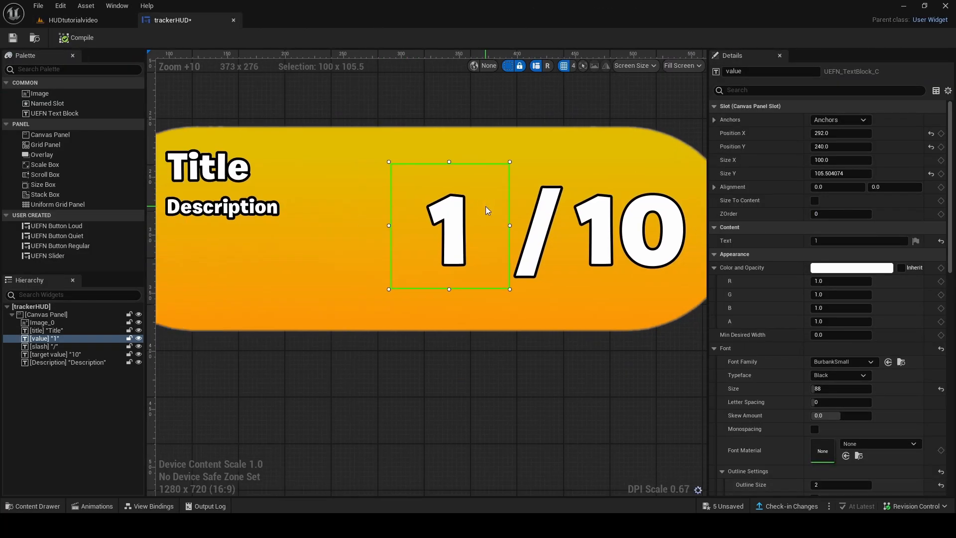
scroll(490, 212, "down", 4)
left_click(95, 237)
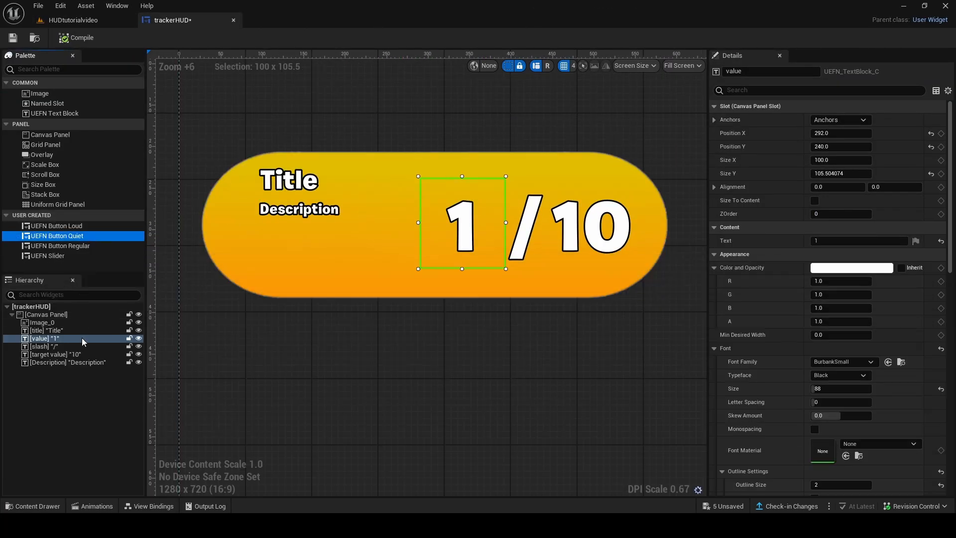
- Add a view binding for the target value text block and target its Text property
left_click(71, 353)
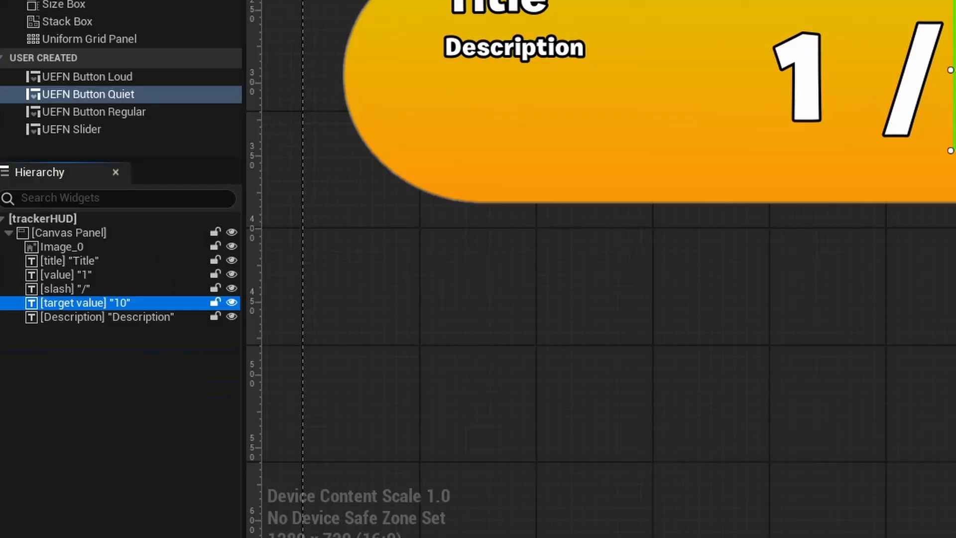
left_click(149, 506)
left_click(76, 269)
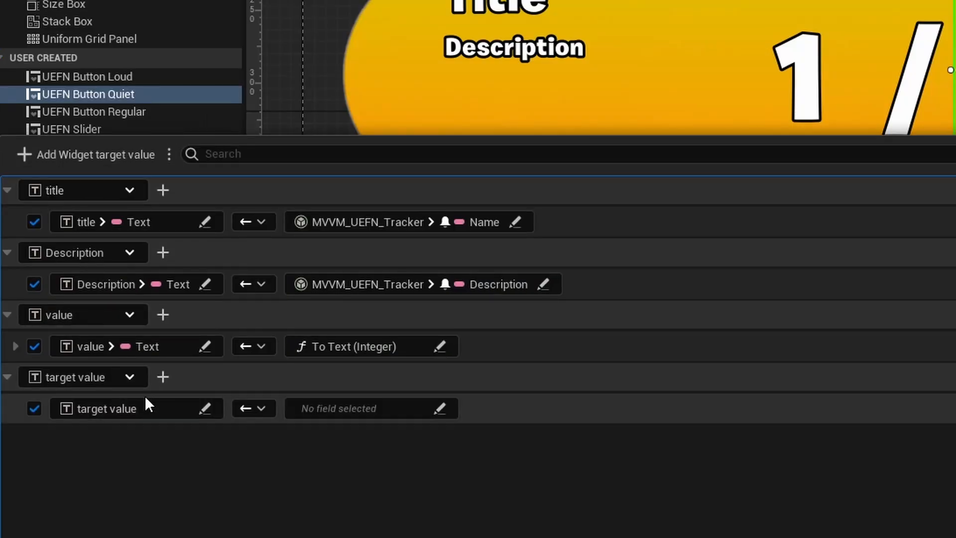
left_click(140, 409)
left_click(299, 258)
left_click(229, 384)
- Bind the target value text through To Text (Integer) to the Target Value field of MVVM_UEFN_Tracker and compile the widget
left_click(323, 410)
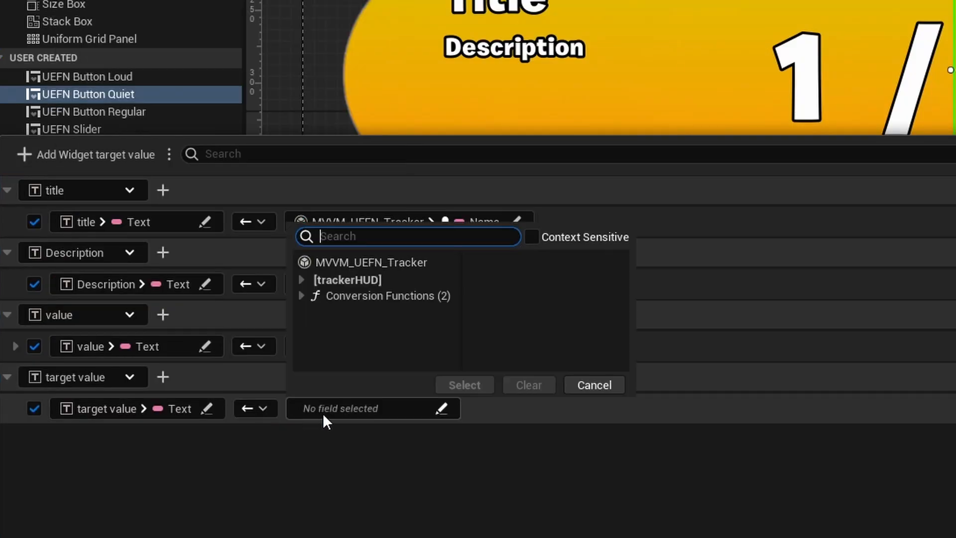
left_click(528, 273)
left_click(481, 383)
left_click(136, 439)
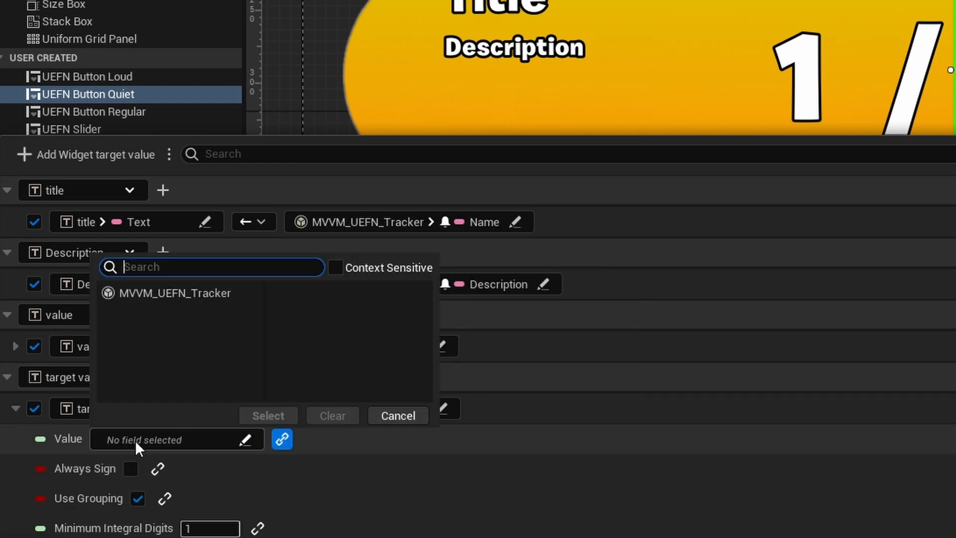
left_click(188, 294)
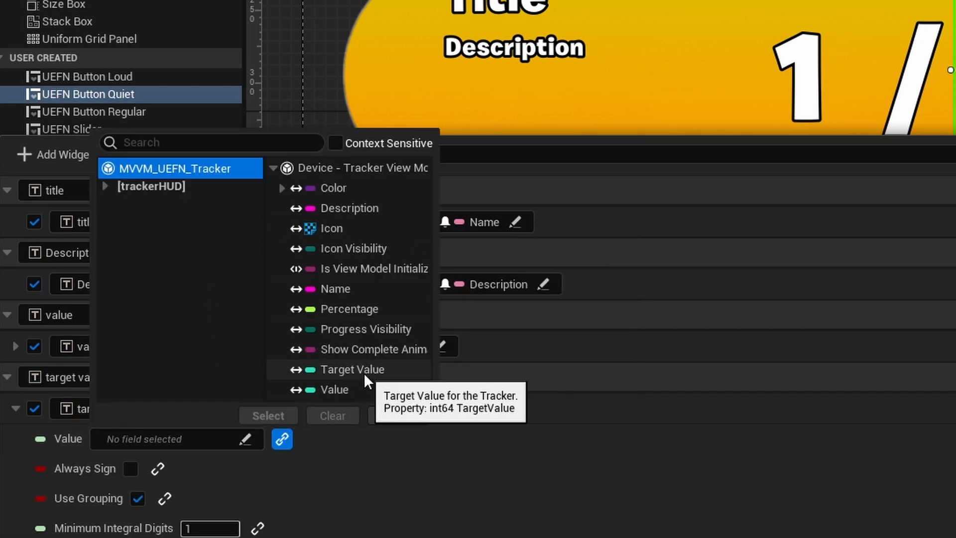
left_click(378, 371)
left_click(268, 416)
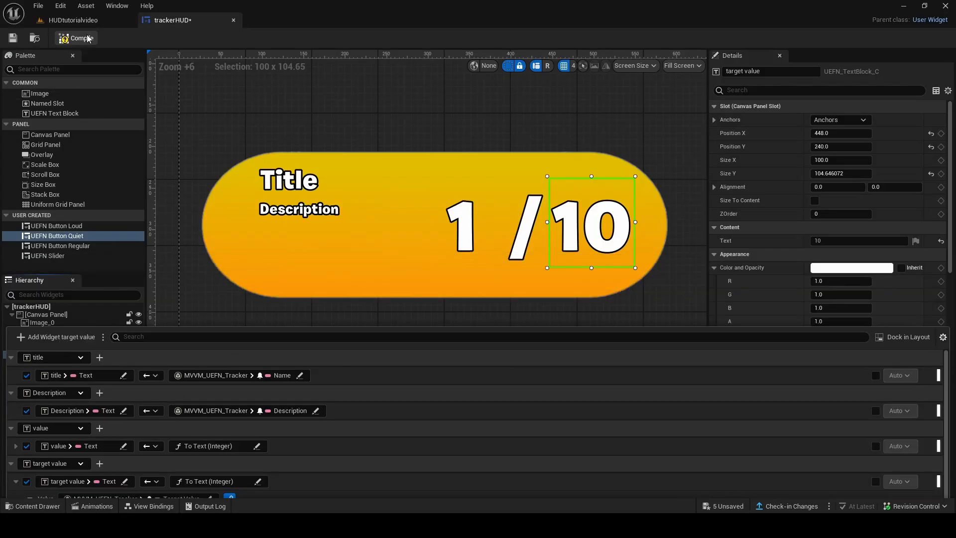
left_click(87, 39)
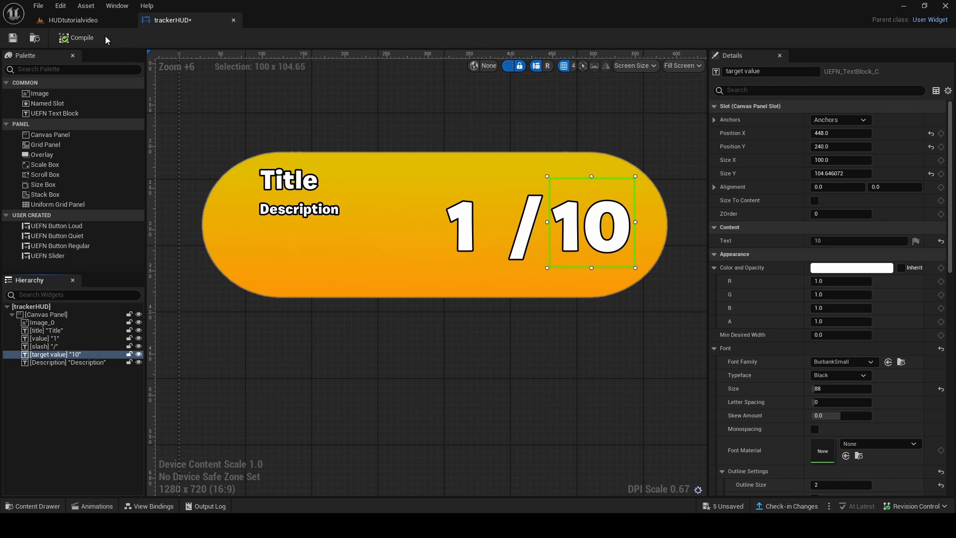
- Check the Tracker device's HUD Widget assignment and turn off Assign when Joining in Progress
left_click(72, 20)
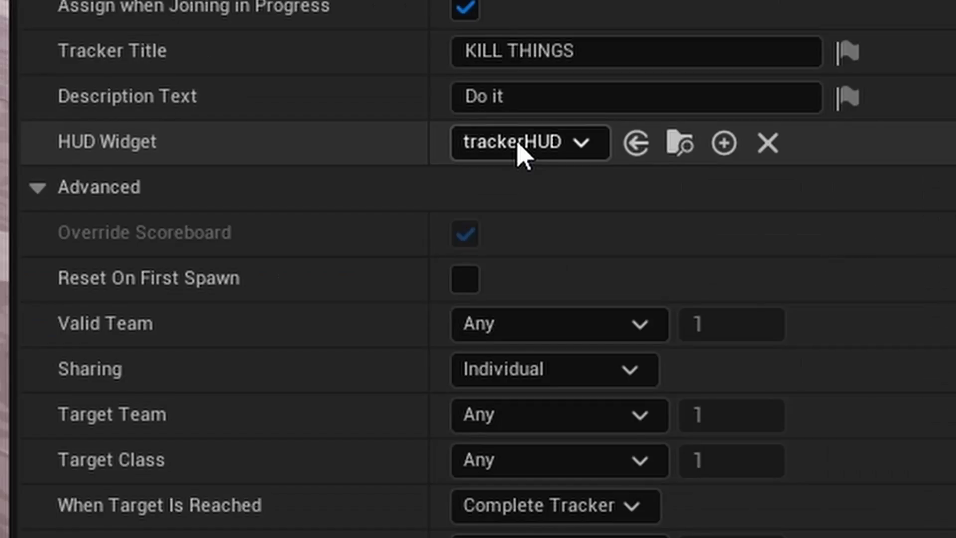
left_click(516, 142)
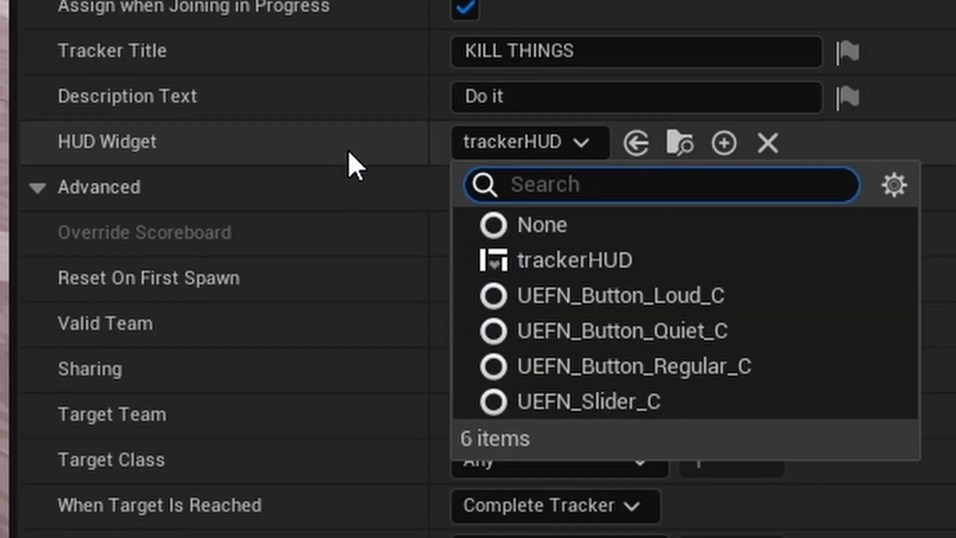
left_click(348, 149)
scroll(436, 118, "down", 3)
scroll(436, 118, "down", 2)
scroll(532, 69, "up", 5)
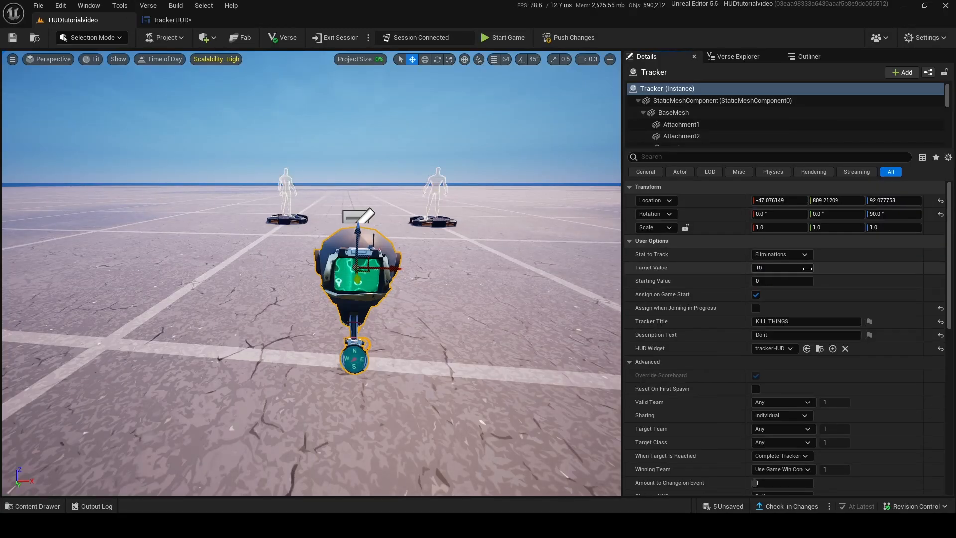
- Enable Non Player Eliminations Count in the Tracker device's advanced options
right_click_drag(448, 248, 488, 323)
key("s")
scroll(311, 273, "up", 4)
right_click_drag(311, 272, 311, 242)
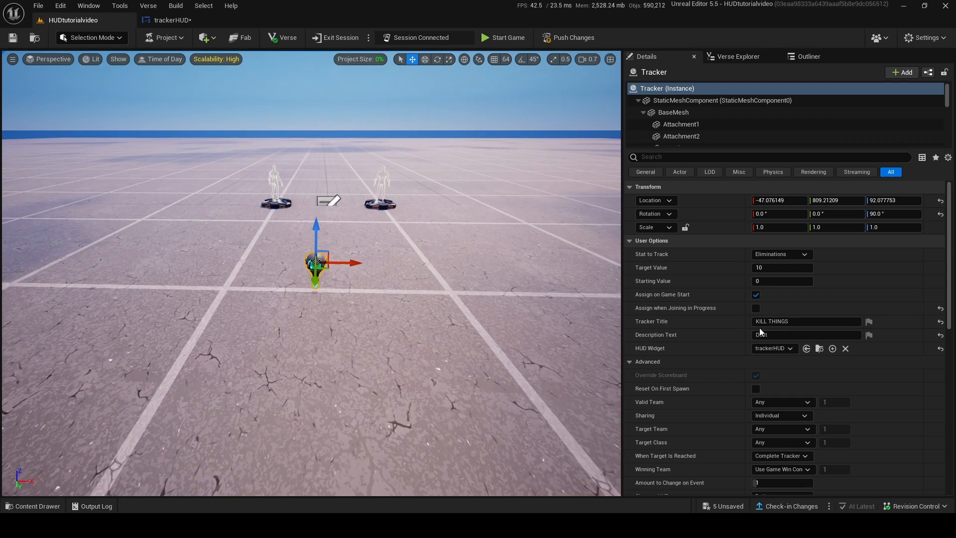
scroll(898, 258, "down", 3)
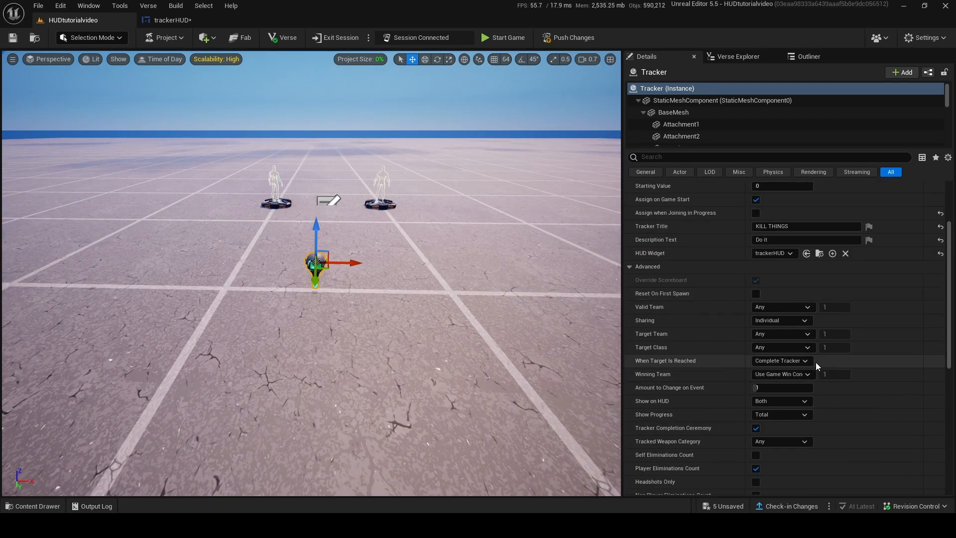
scroll(655, 443, "down", 3)
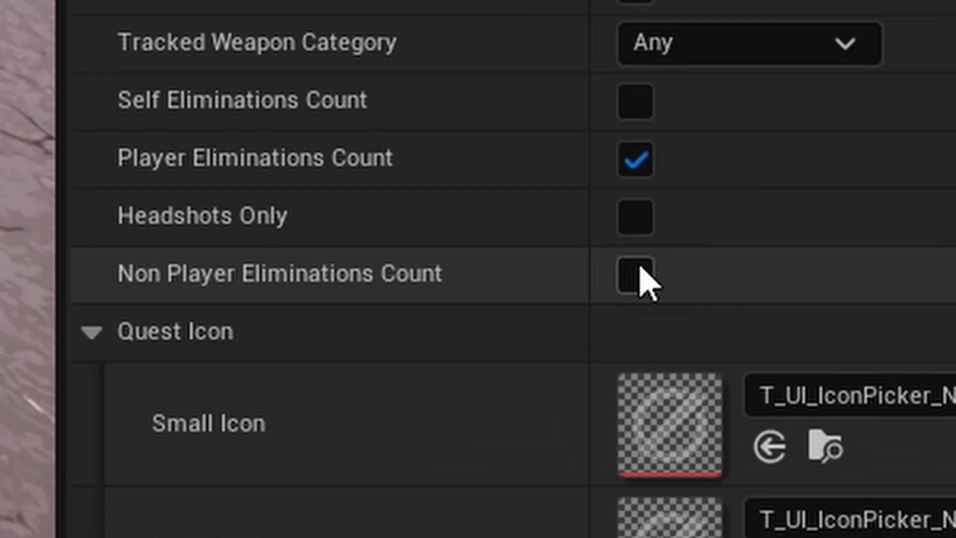
left_click(635, 274)
- Place a creature spawner and an Item Spawner holding WID_Assault_AutoHigh_Athena_C_Ore_T03 in the level near the Tracker
key("ctrl+space")
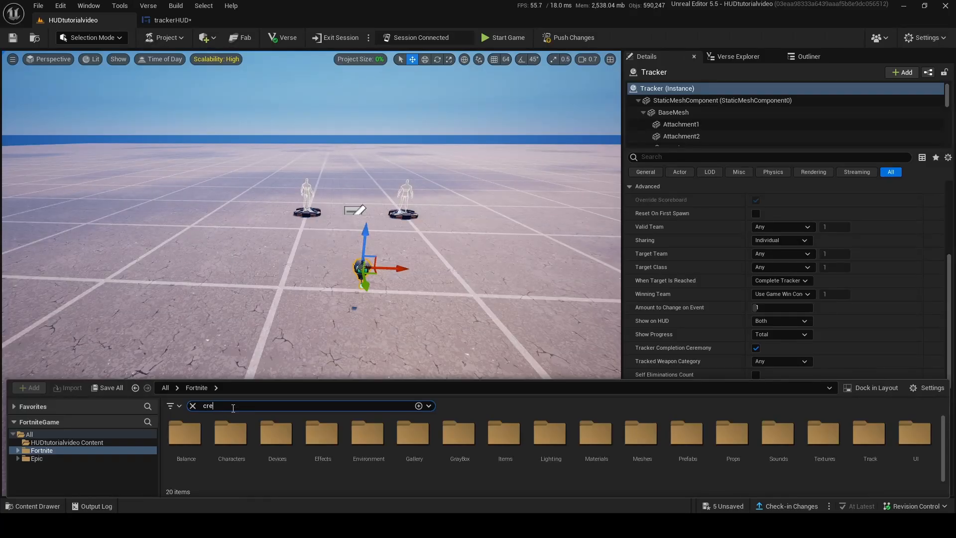
type("cre")
key("ctrl+space")
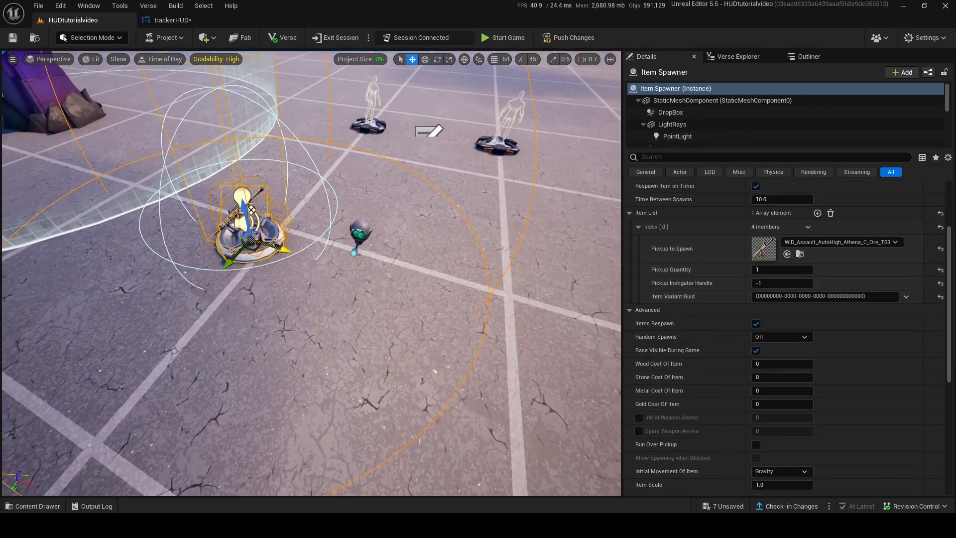
mouse_move(296, 268)
right_mouse_down()
mouse_move(284, 209)
mouse_move(239, 209)
mouse_move(296, 268)
right_mouse_up()
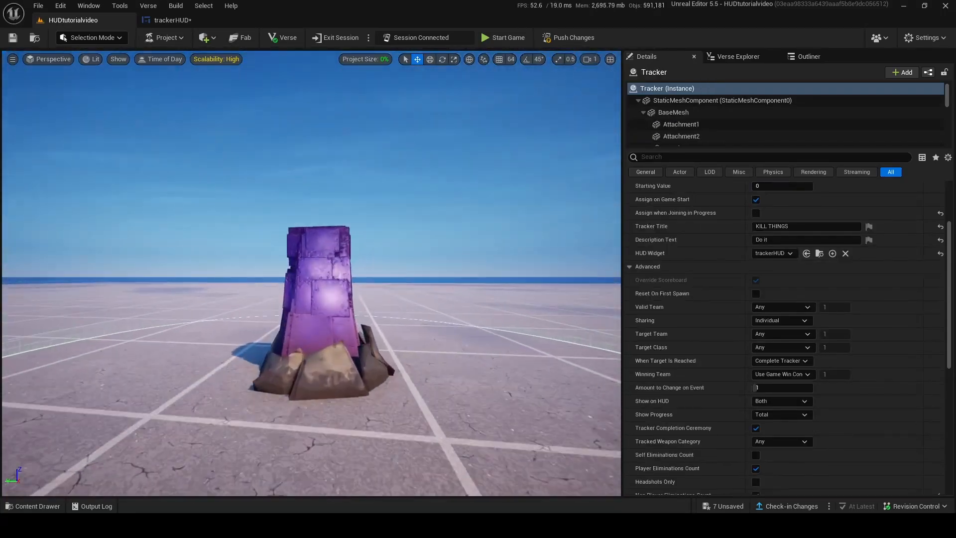
key("s")
mouse_move(425, 133)
right_mouse_down()
mouse_move(467, 155)
mouse_move(455, 164)
mouse_move(425, 134)
right_mouse_up()
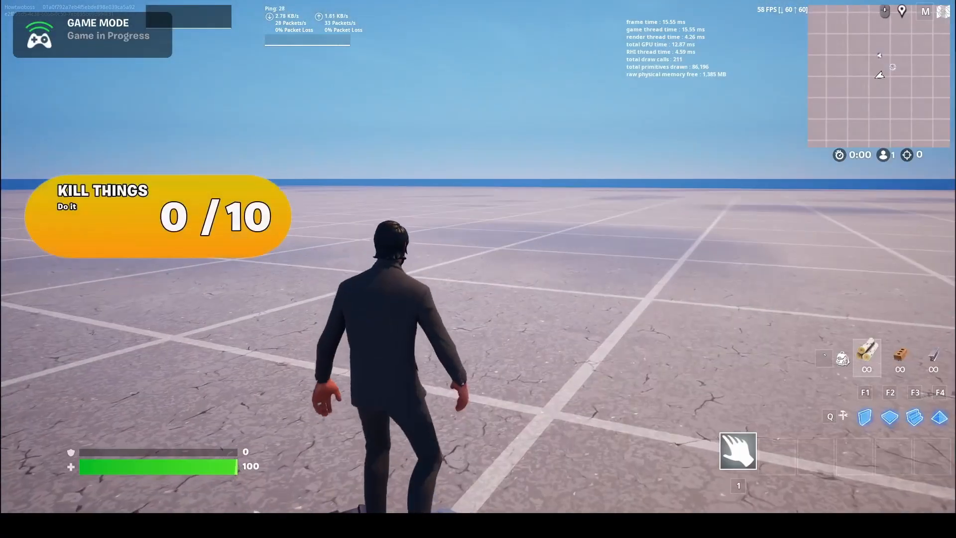
- Playtest the level with the assault rifle, eliminating creatures to check how the custom tracker HUD counts toward the target
key("w")
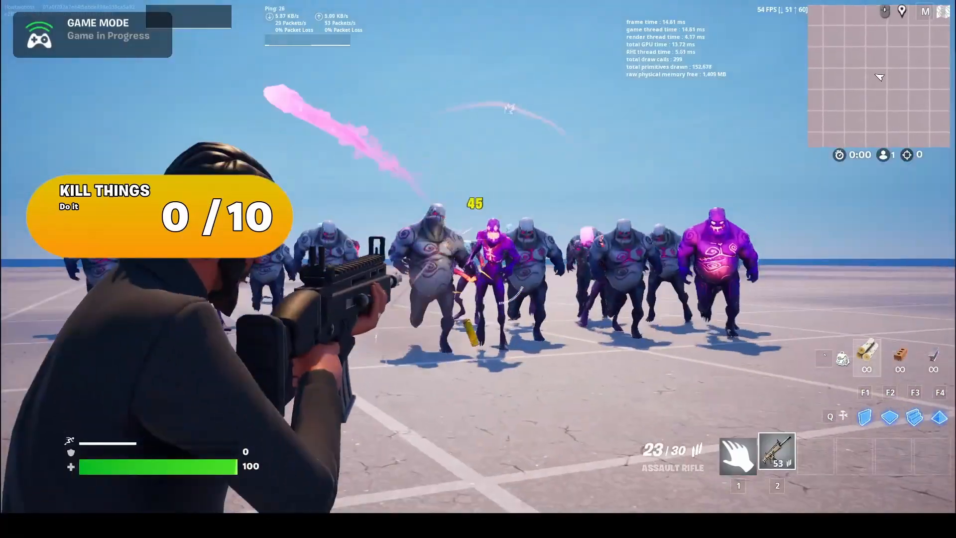
left_click(478, 269)
left_click(478, 268)
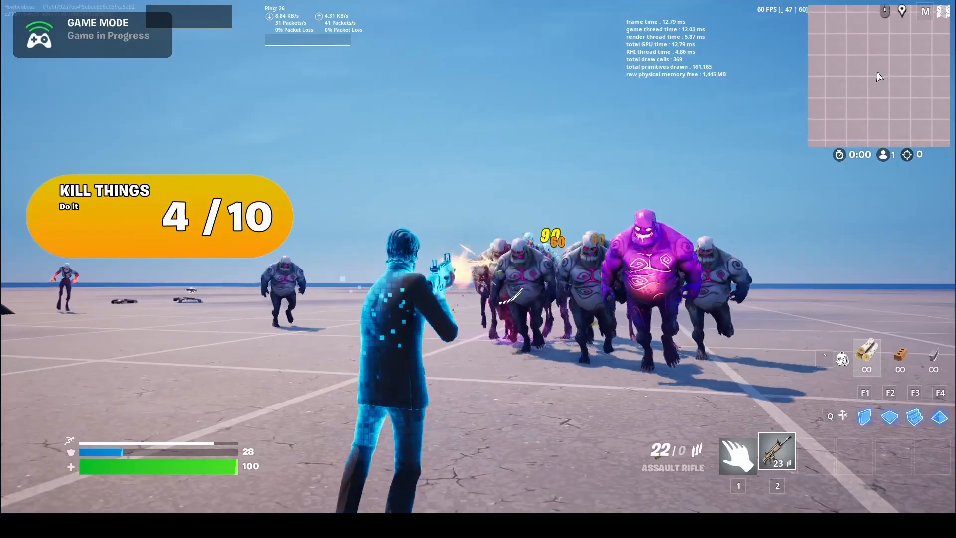
left_click(477, 269)
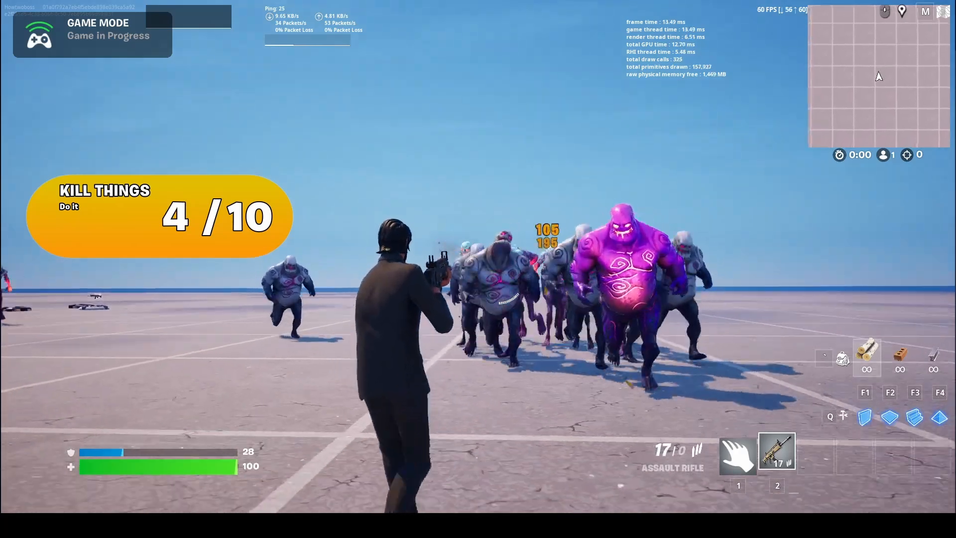
left_click(478, 269)
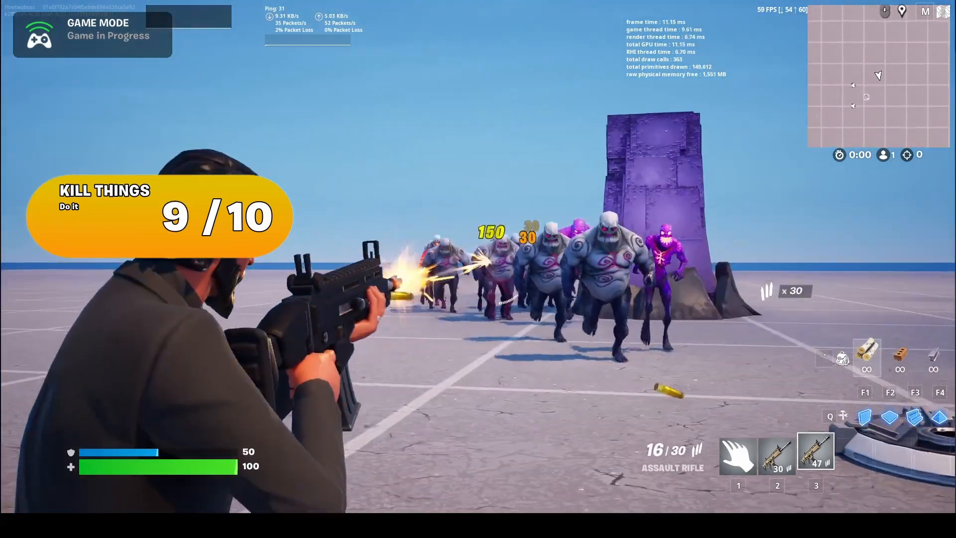
left_click(478, 269)
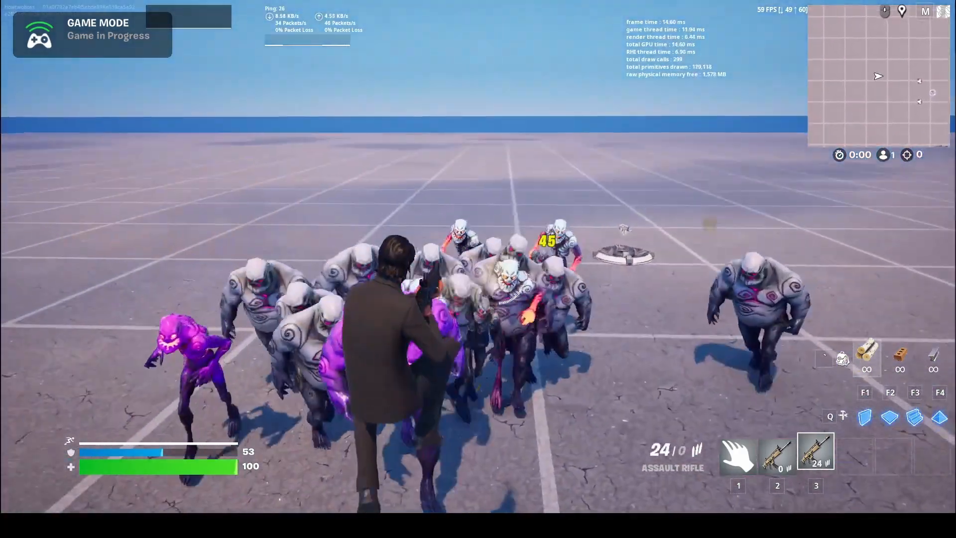
left_click(478, 269)
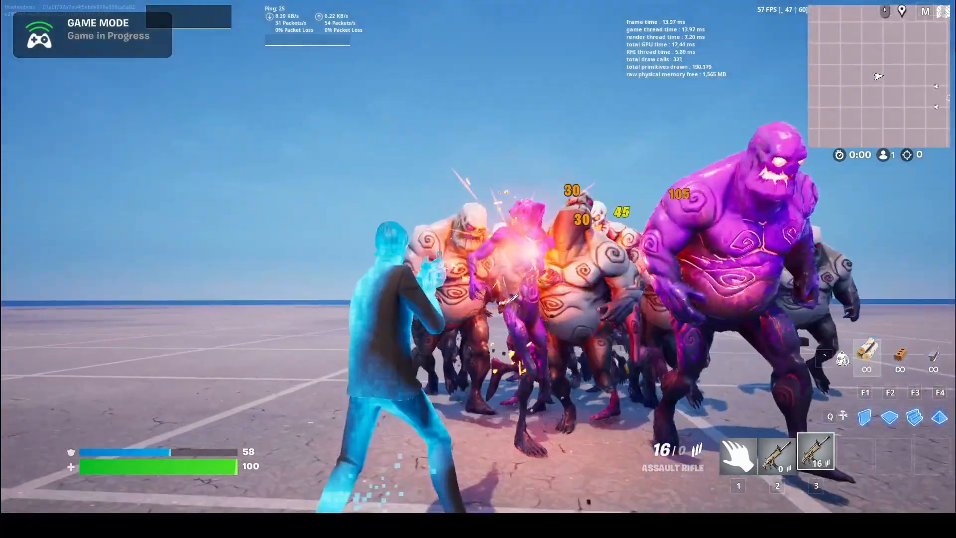
left_click(478, 269)
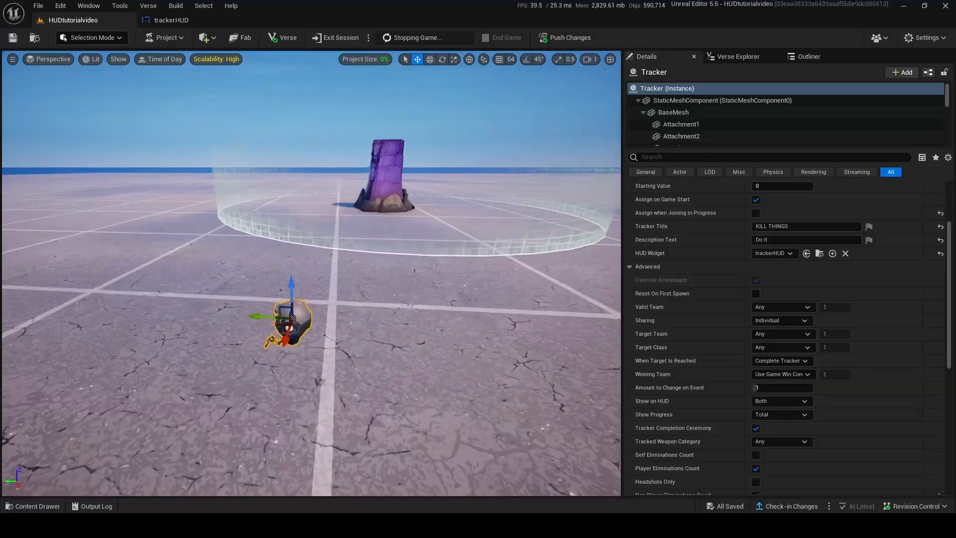
- Look through the Tracker device's remaining options, including its icons, persistence settings, functions and events
scroll(375, 351, "up", 3)
scroll(712, 310, "down", 10)
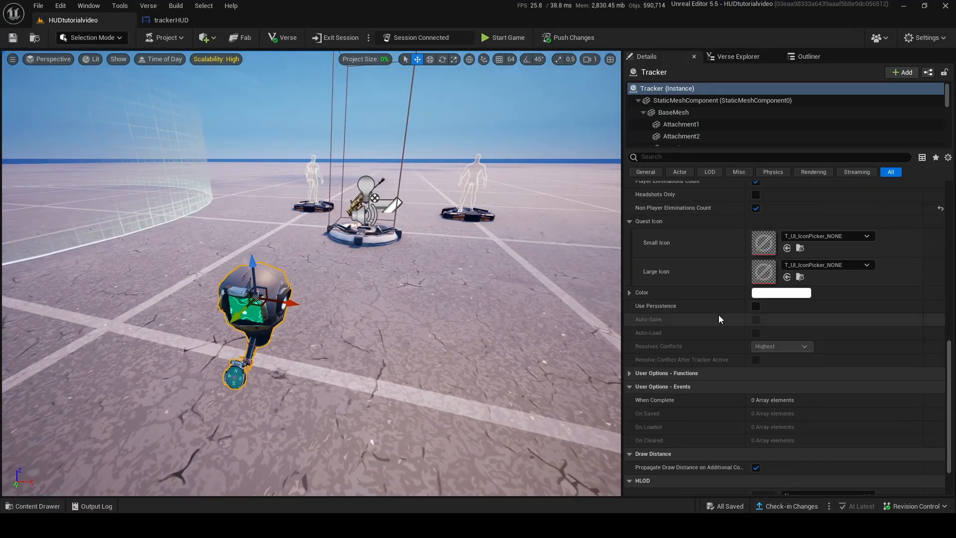
left_click(710, 310)
scroll(755, 303, "down", 3)
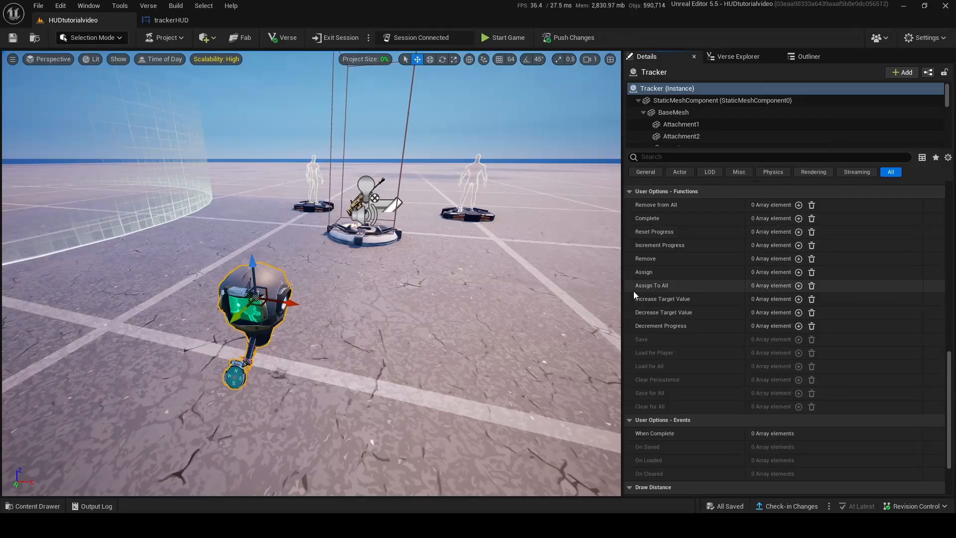
mouse_move(374, 267)
right_mouse_down()
mouse_move(294, 231)
mouse_move(358, 249)
mouse_move(374, 267)
right_mouse_up()
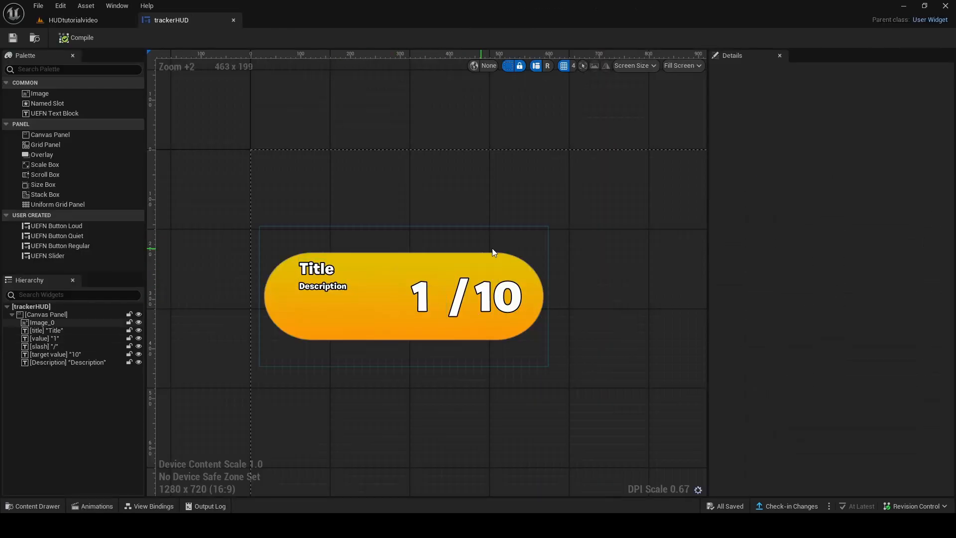
- Move the trackerHUD background image's anchor down along the canvas edge beside the card's middle, and copy its Anchors value
left_click(272, 252)
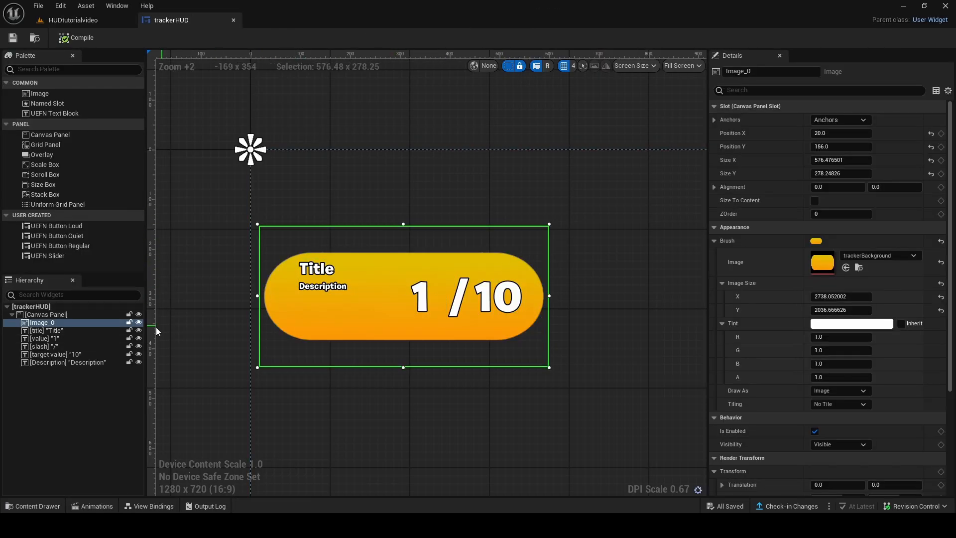
left_click(64, 339, "shift")
left_click(73, 324)
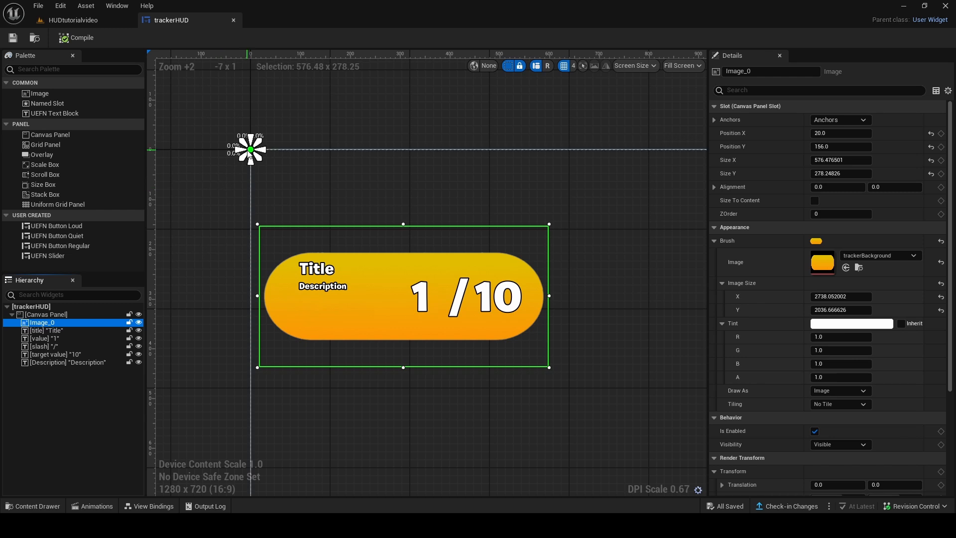
left_click_drag(250, 152, 244, 287)
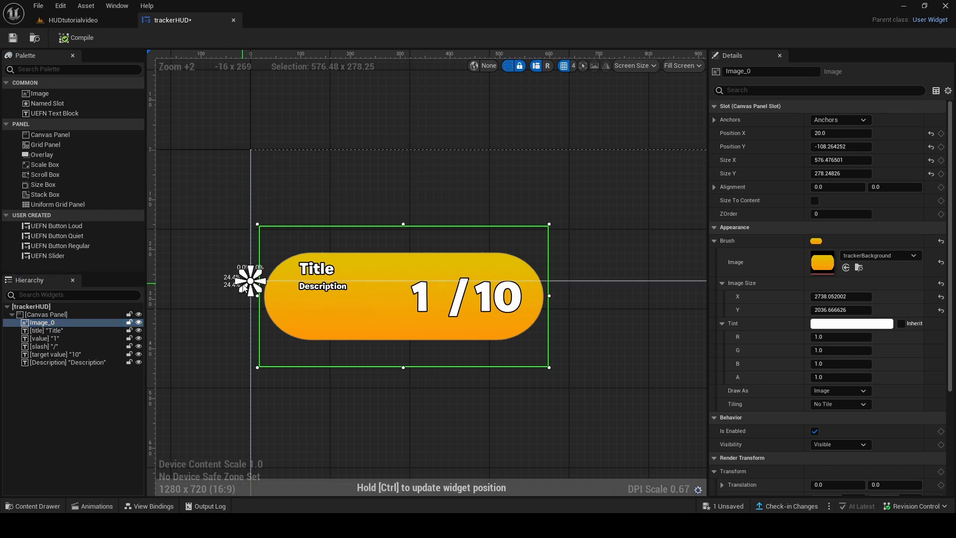
right_click(753, 124)
left_click(777, 175)
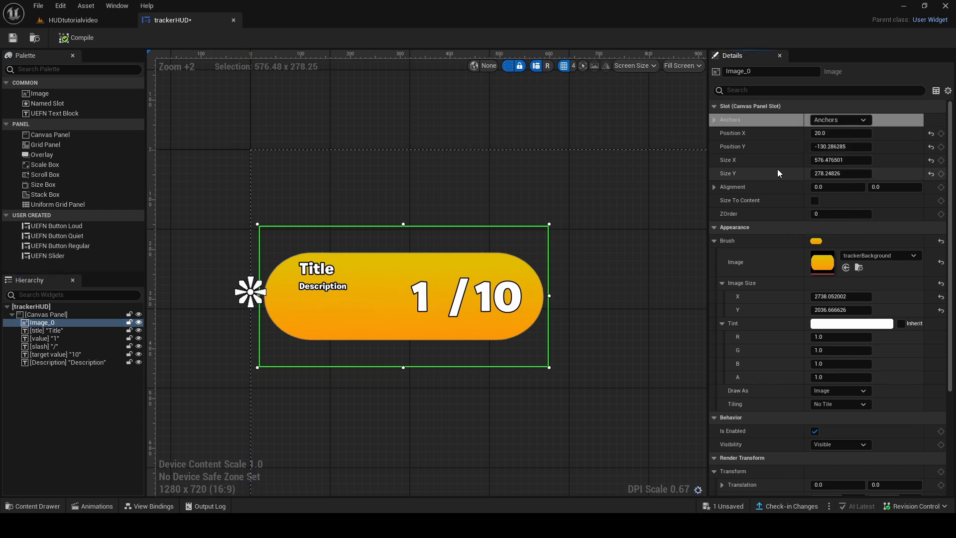
- Paste the copied anchors onto the trackerHUD text blocks so they share the background image's anchor point
left_click(359, 269)
right_click(788, 116)
right_click(749, 127)
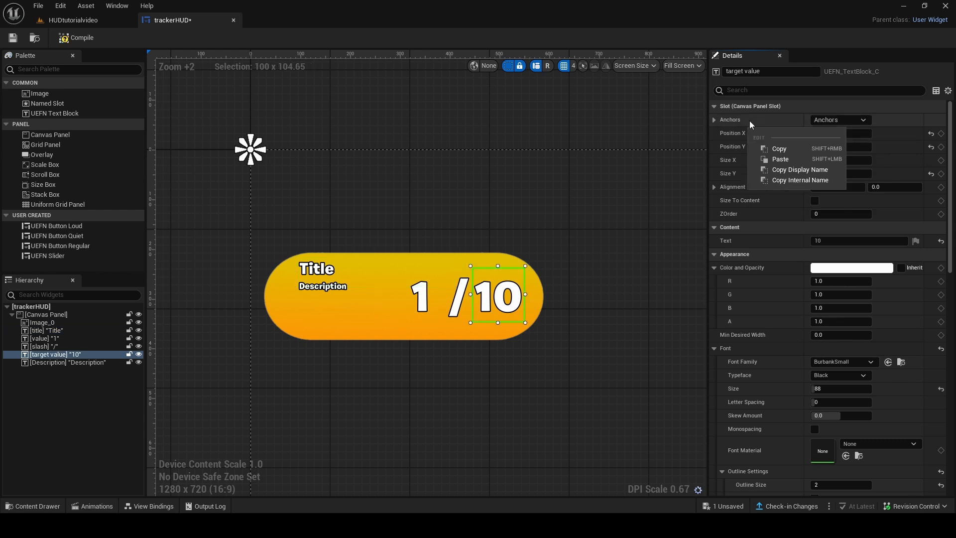
right_click(750, 120)
left_click(780, 174)
left_click(344, 299)
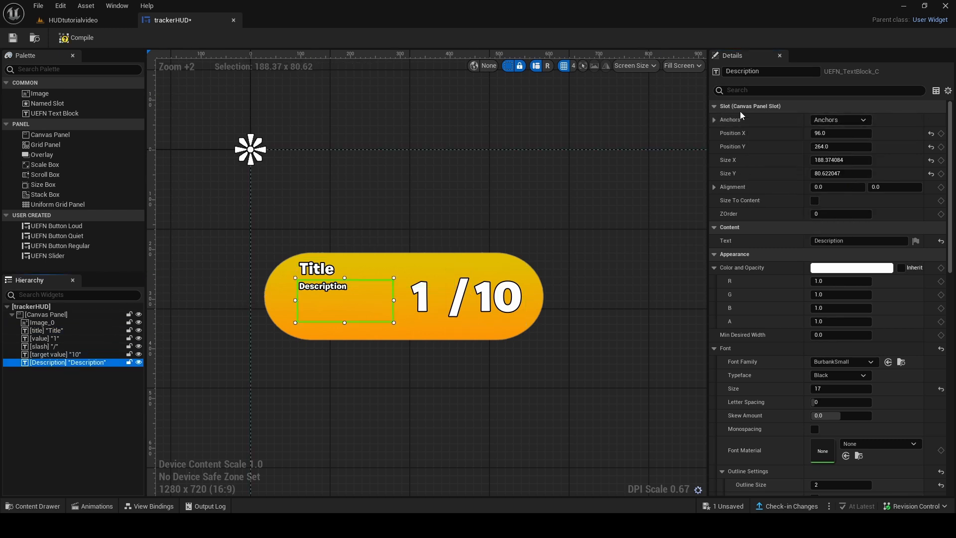
right_click(750, 120)
left_click(799, 181)
scroll(345, 157, "down", 4)
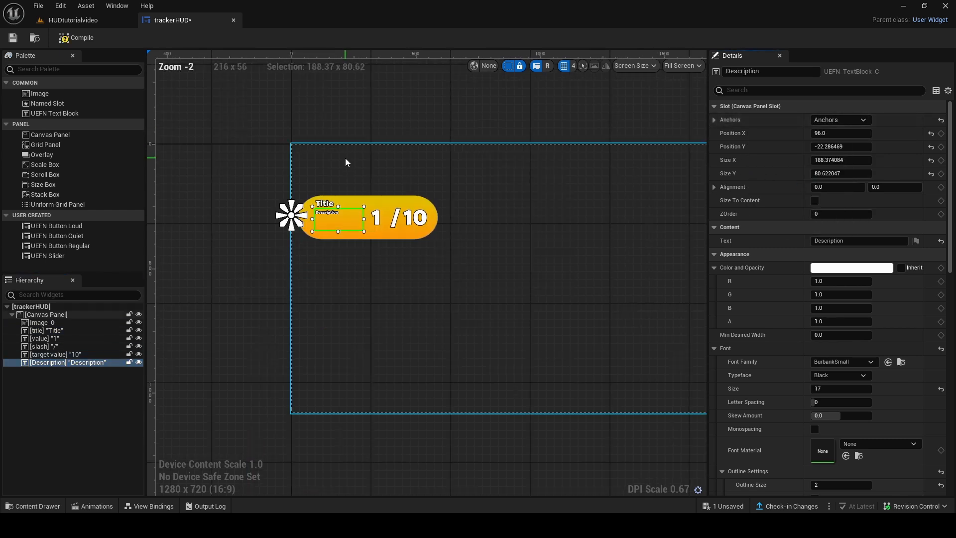
scroll(345, 154, "up", 4)
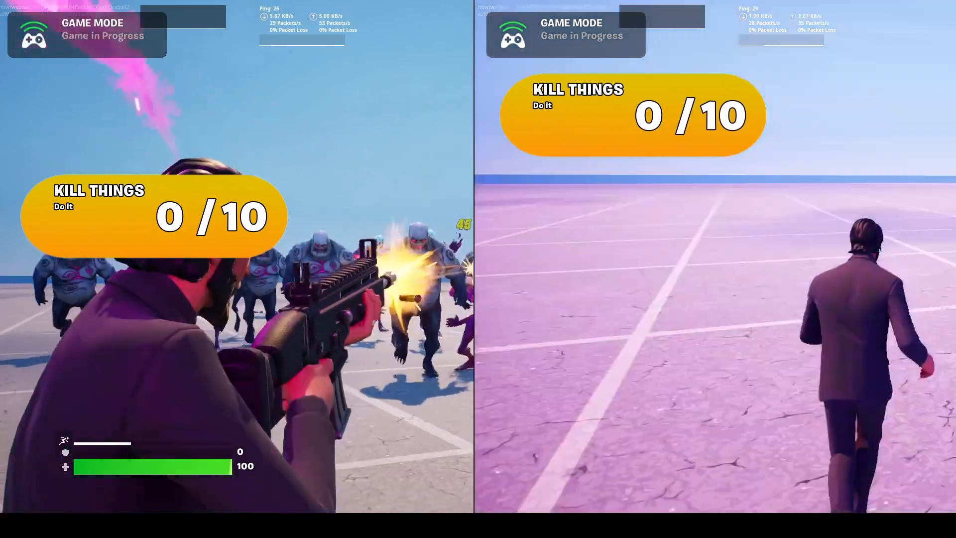
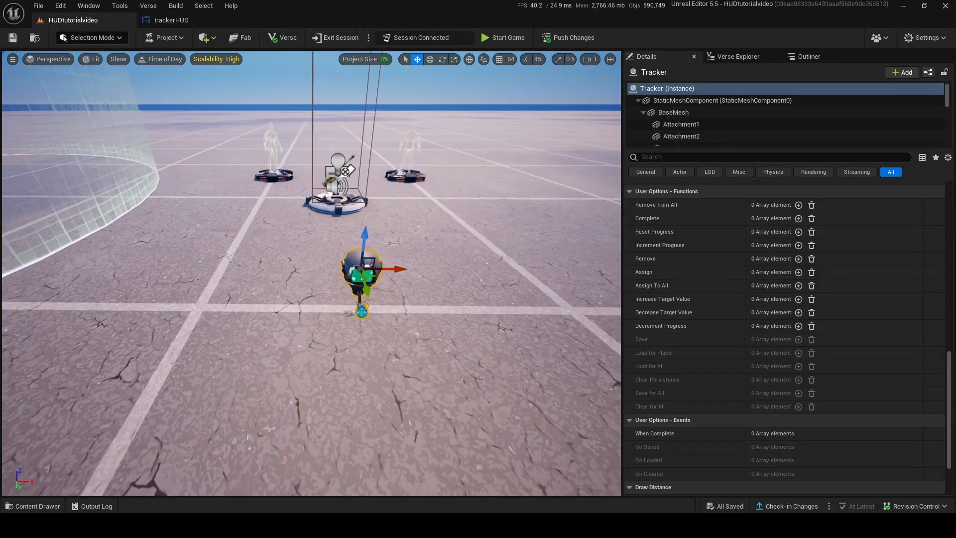
- Duplicate the Tracker device and place the copy right beside the original in the level
key("w")
key("d")
right_click_drag(306, 267, 305, 266)
scroll(305, 266, "down", 2)
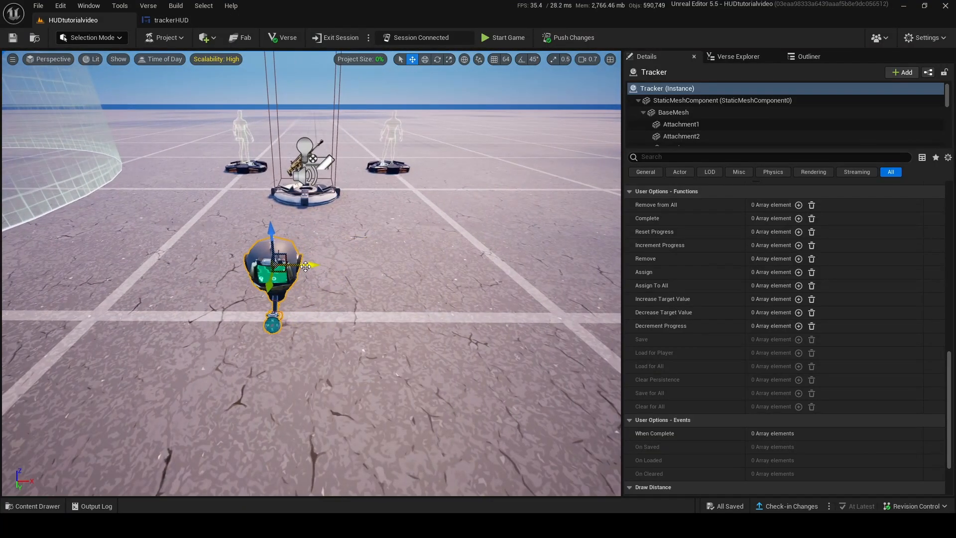
left_click_drag(330, 266, 389, 267, "alt")
- Set the duplicated tracker's Stat to Track to Events and its Target Value to 2
scroll(868, 291, "up", 10)
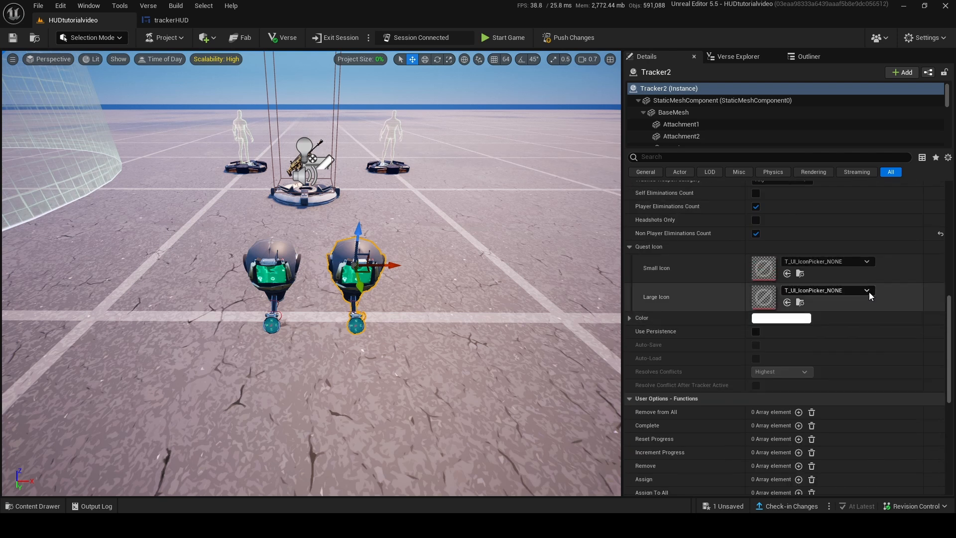
scroll(842, 269, "up", 5)
left_click(786, 255)
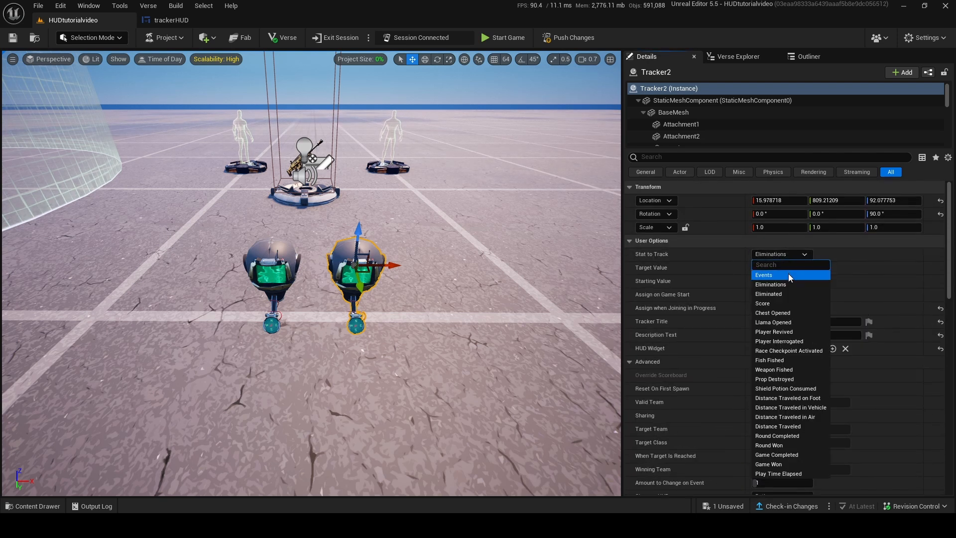
left_click(788, 273)
left_click(787, 269)
- Change the duplicated tracker's Tracker Title to PRESS BUTTONS and push the changes to the session
left_click(816, 320)
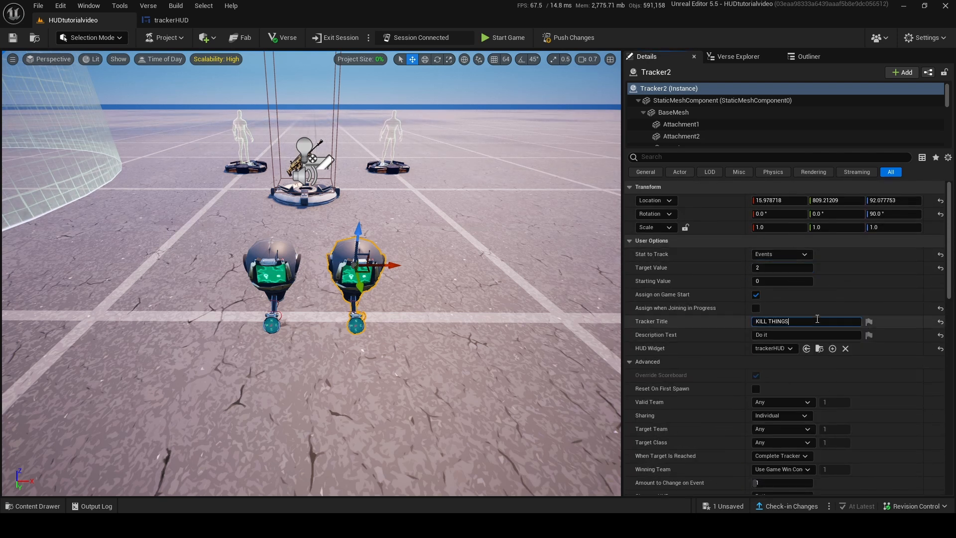
key("Caps_Lock")
type("PRESS")
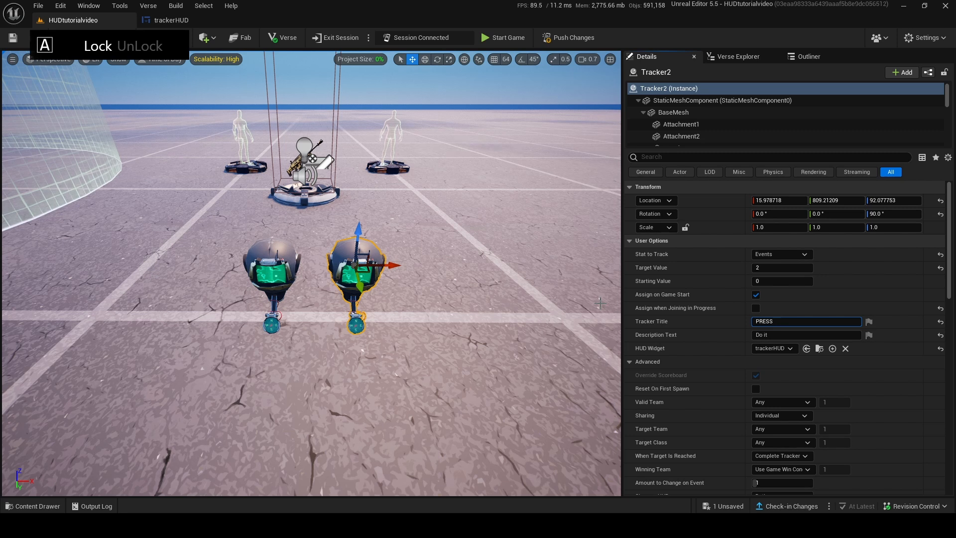
type(" BUTTONS")
key("Return")
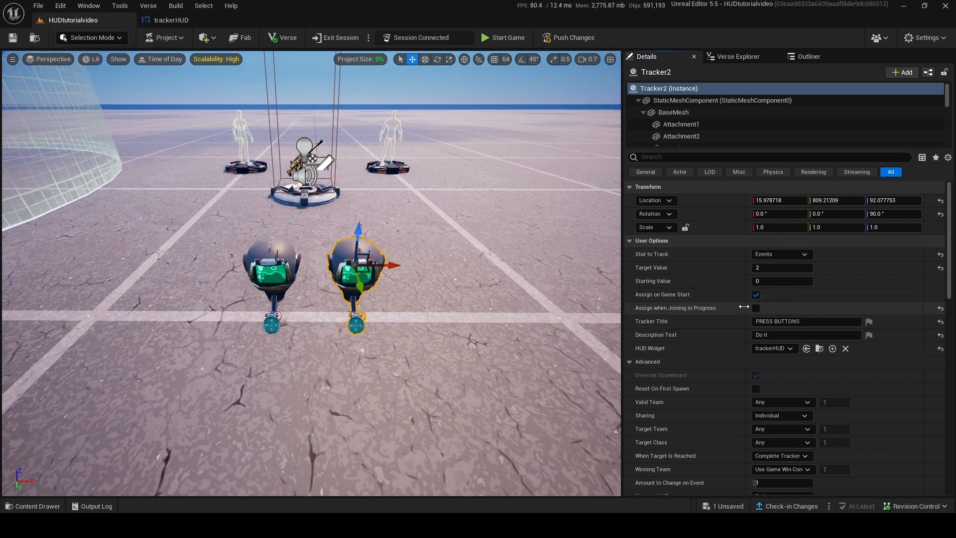
left_click(830, 52)
left_click(649, 57)
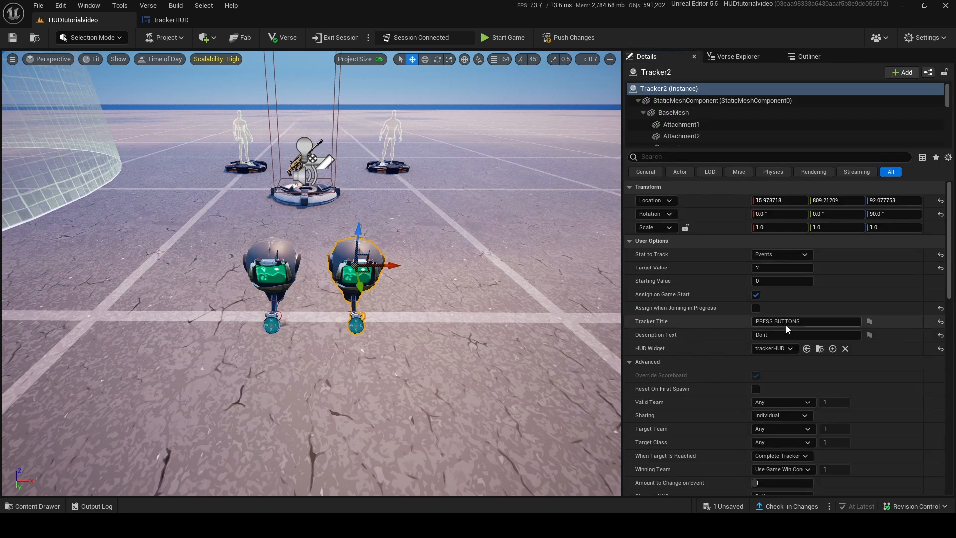
left_click(563, 36)
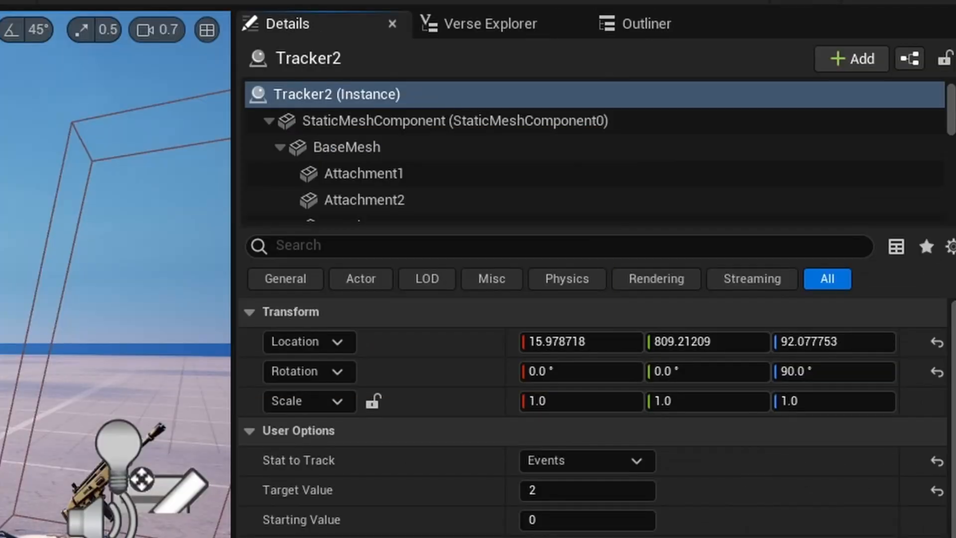
- Find the IslandSettings0 actor and set its Max Trackers on HUD option to 6
left_click(806, 58)
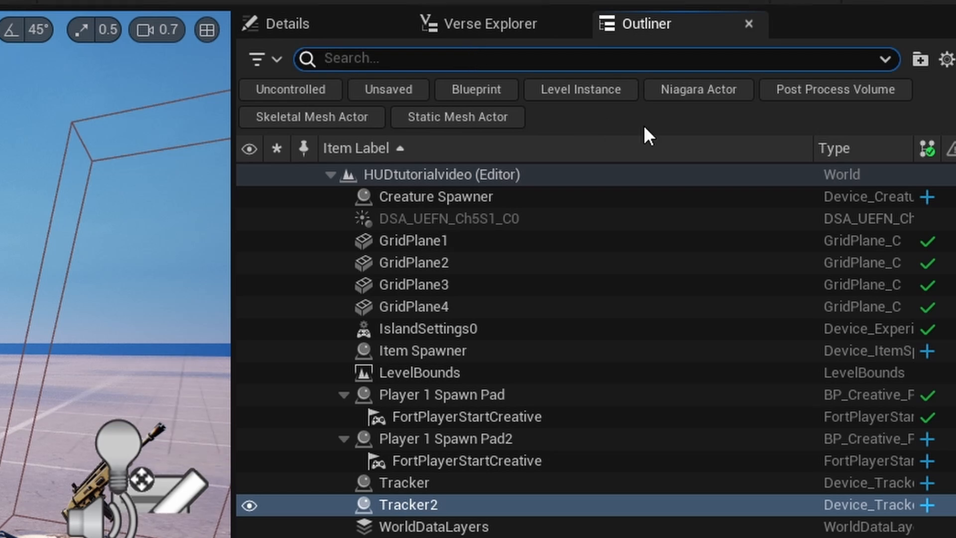
type("ISLAND")
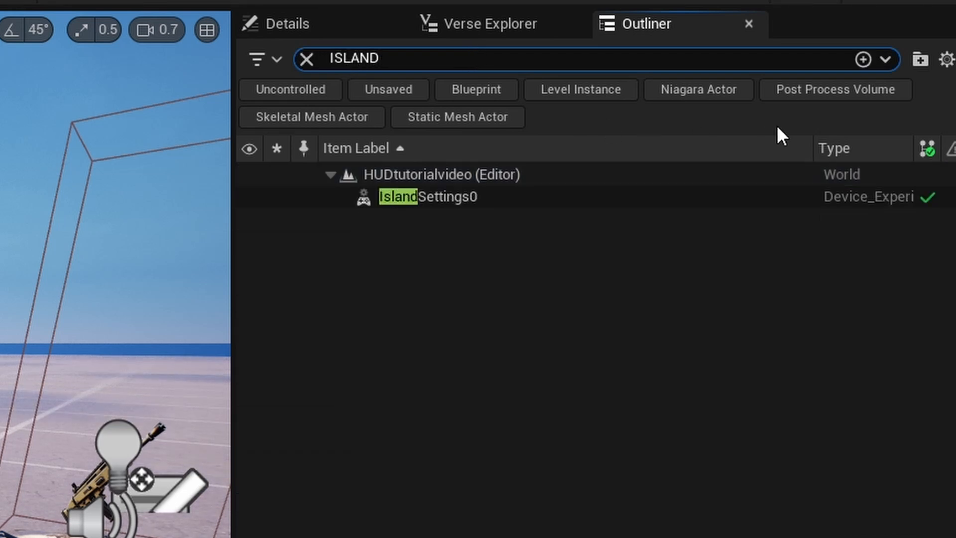
key("Return")
left_click(330, 25)
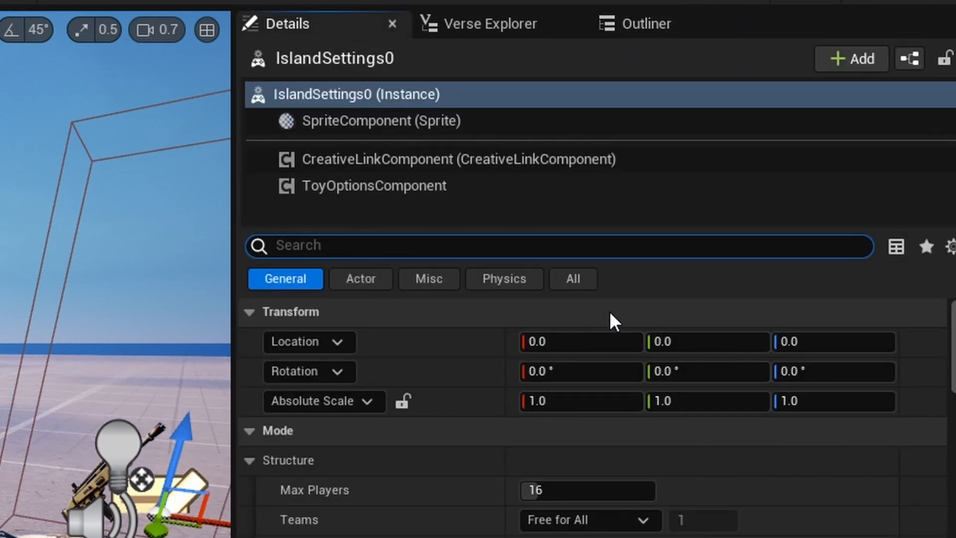
type("ERS")
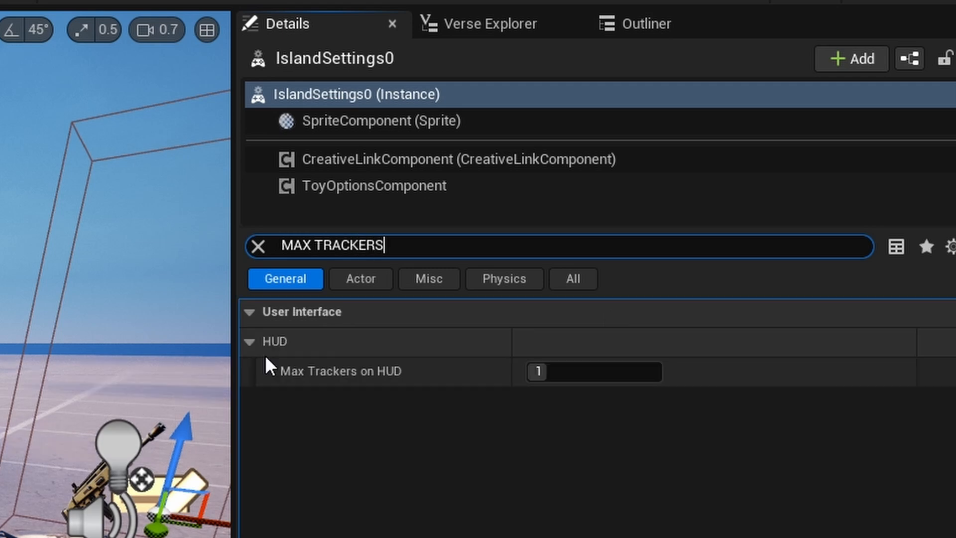
left_click(302, 371)
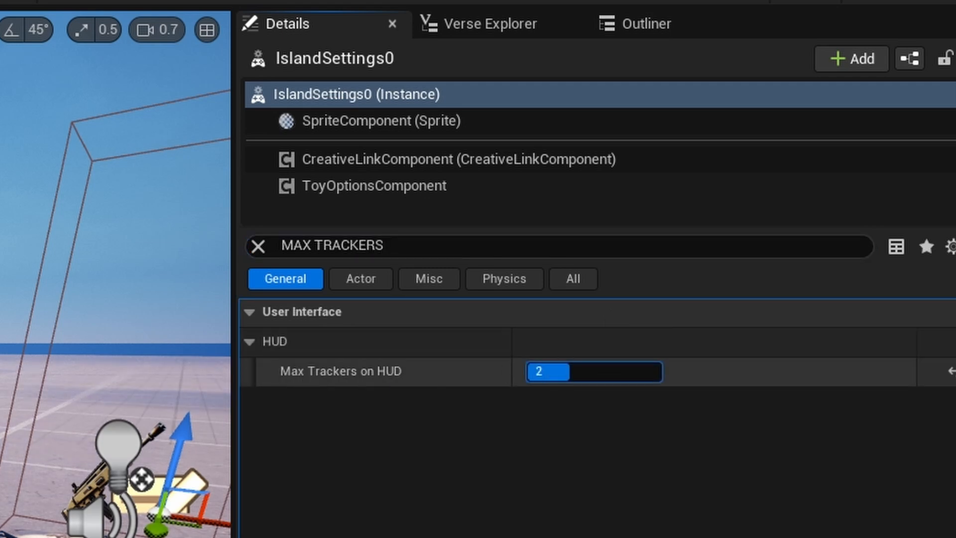
type("6")
key("Return")
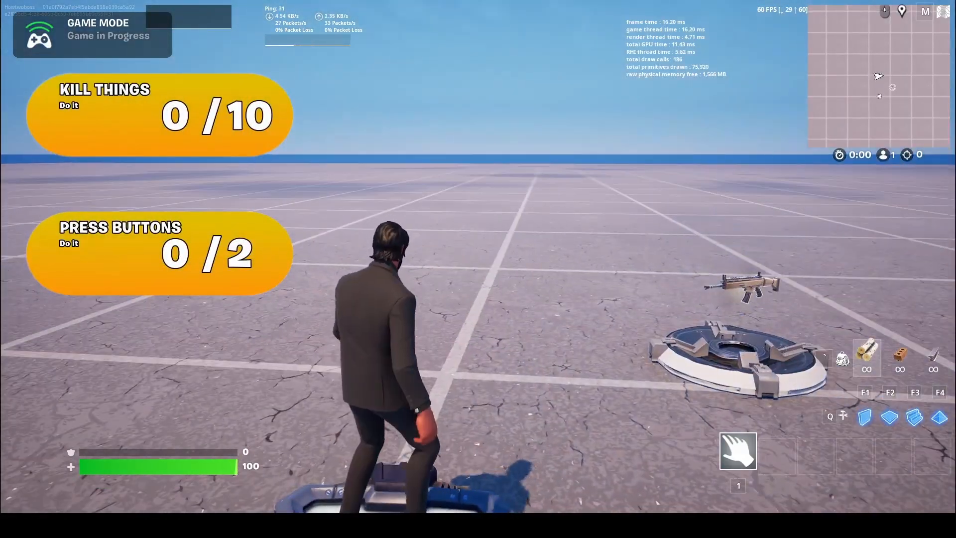
- Playtest the level and pick up the assault rifle while checking both tracker cards on the HUD
key("w")
key("w")
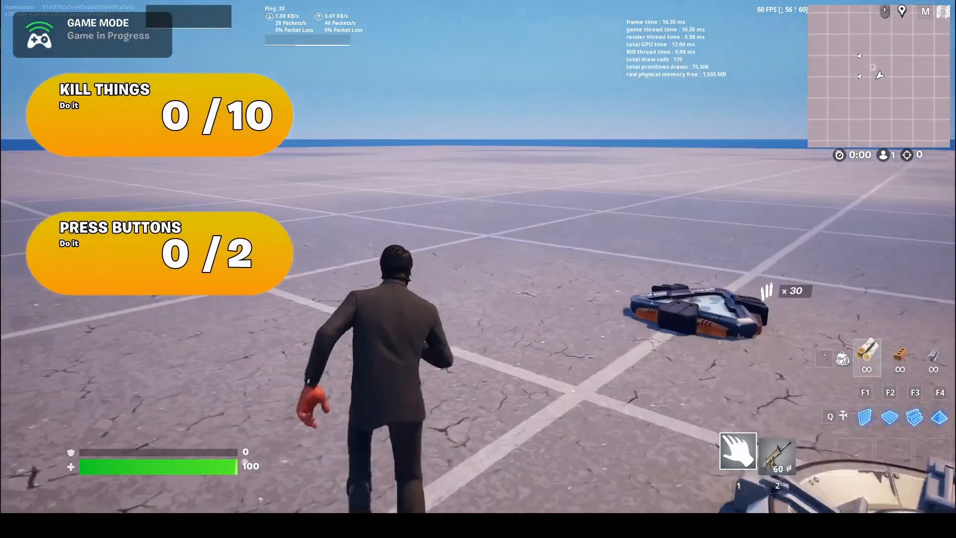
key("2")
key("w")
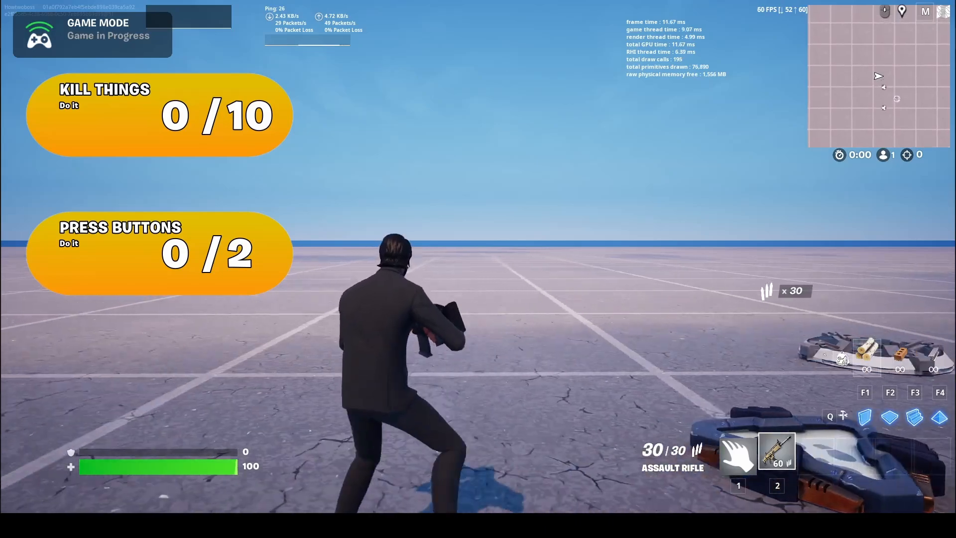
key("w")
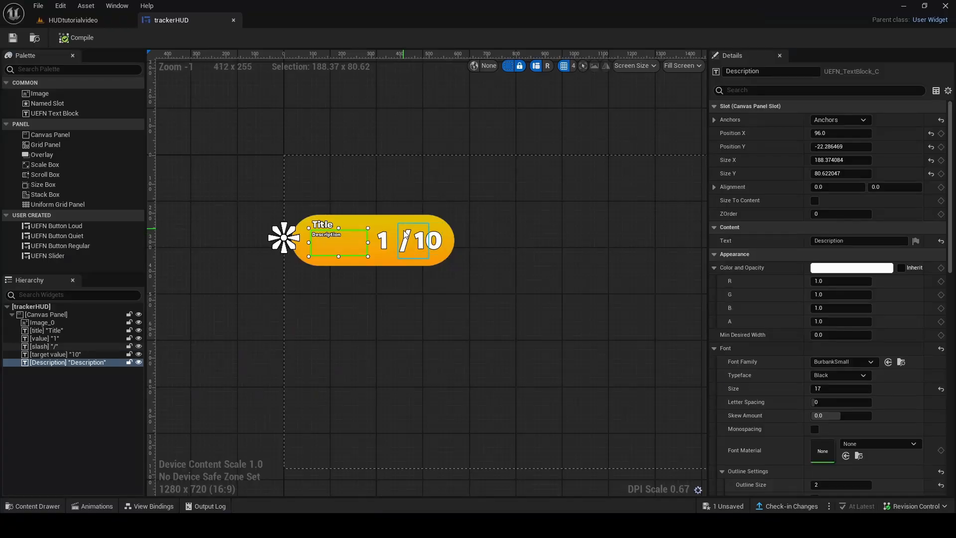
- Shrink the trackerHUD background to about 338 by 188 and regroup the texts inside it, with target value at font size 60
scroll(404, 235, "up", 5)
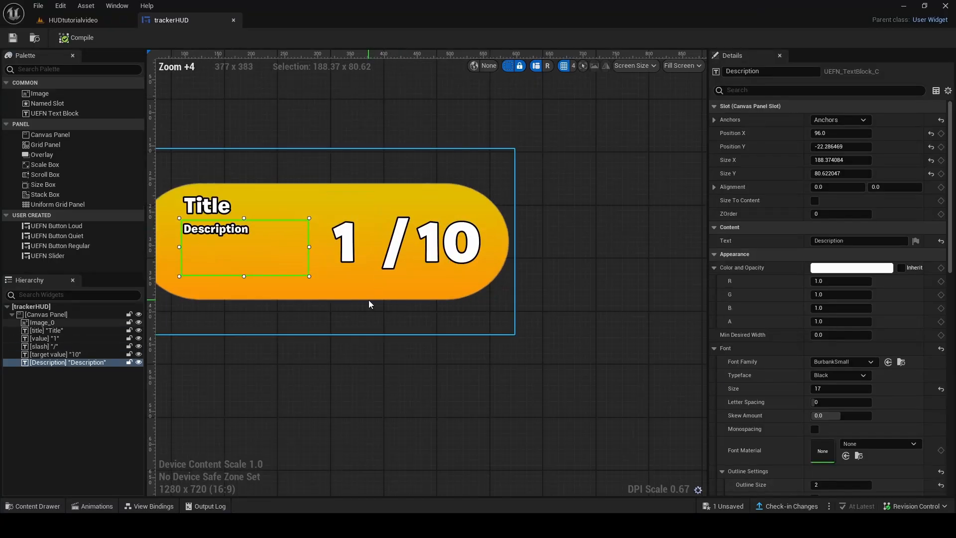
left_click(441, 298)
left_click_drag(562, 338, 405, 274)
left_click(281, 214)
scroll(299, 219, "up", 2)
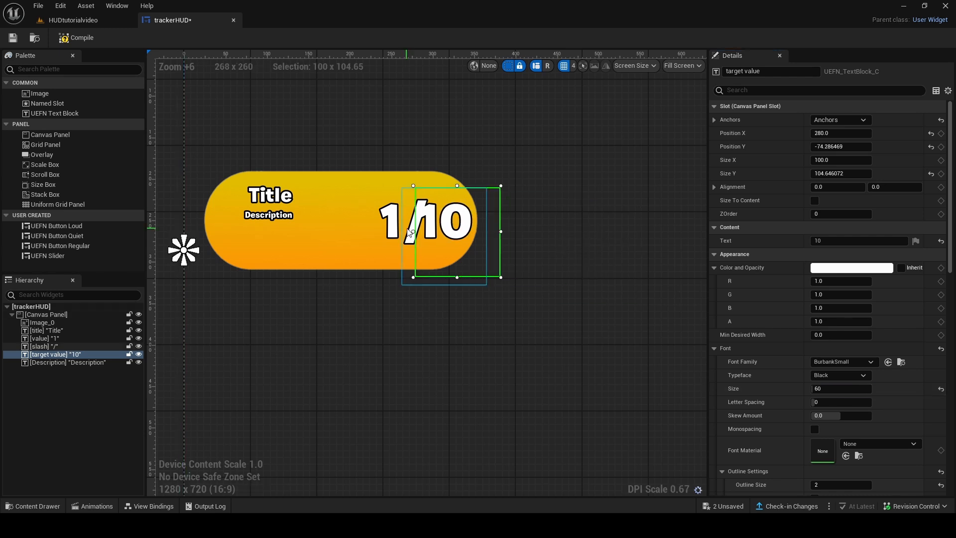
left_click(402, 234)
left_click(539, 241)
scroll(362, 296, "down", 3)
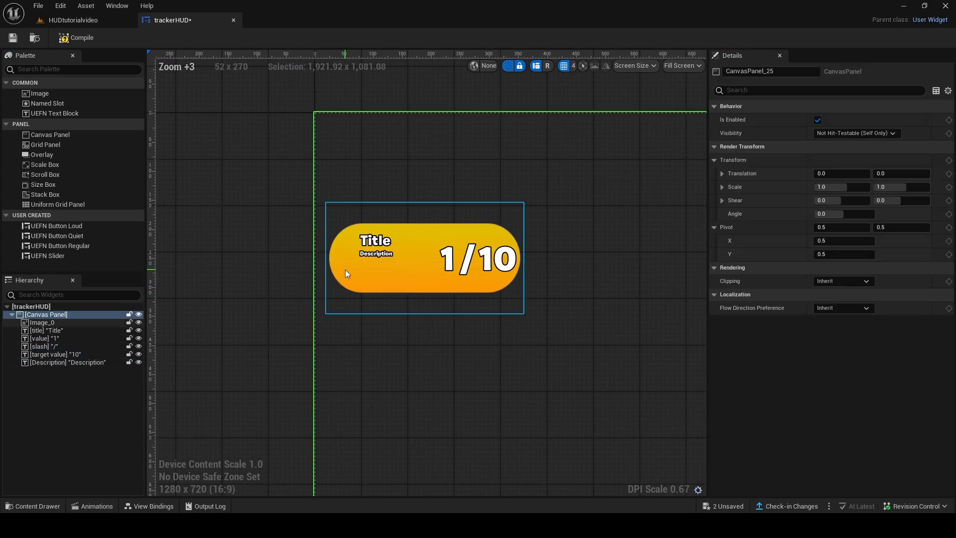
- Move the background image's anchor up so it lines up with the vertical centre of the resized card
left_click(330, 283)
left_click_drag(315, 281, 316, 255)
scroll(284, 239, "down", 1)
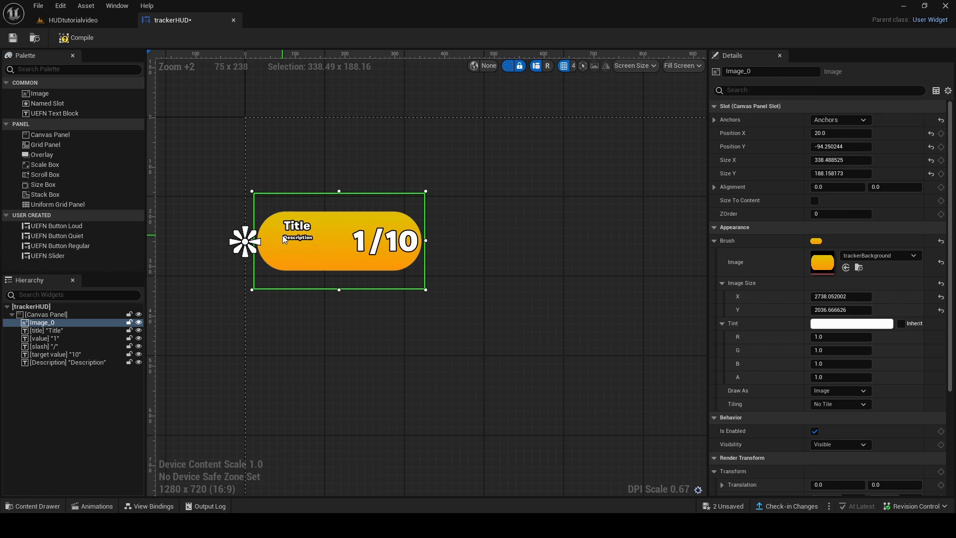
- Reduce the background image's height to about 155, return its anchor to the card's vertical centre, and save the widget
right_click_drag(279, 211, 366, 178)
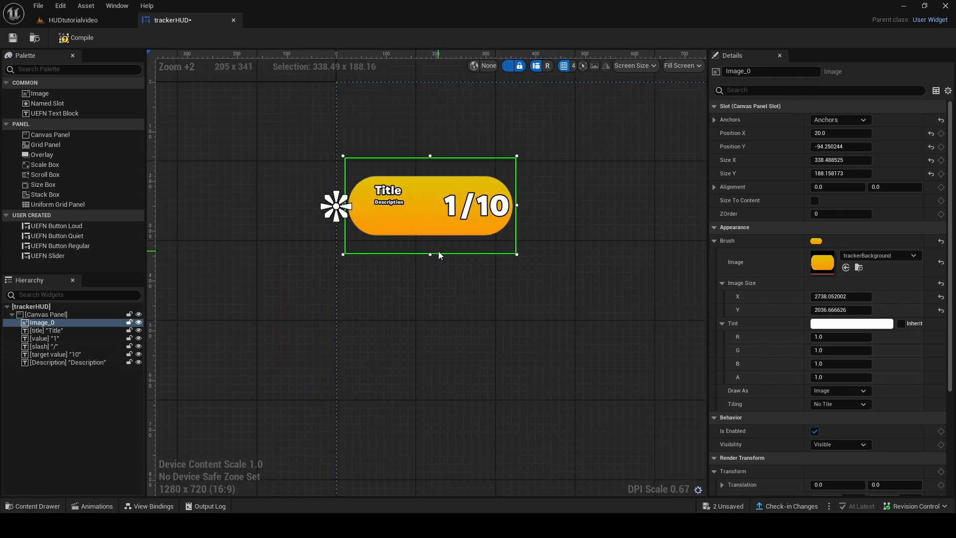
left_click_drag(336, 206, 333, 503)
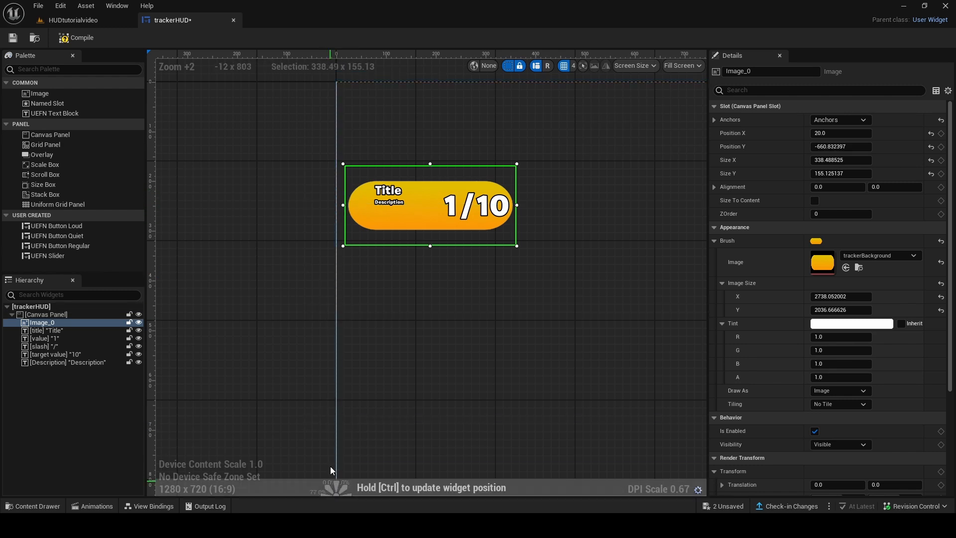
left_click_drag(332, 470, 336, 206)
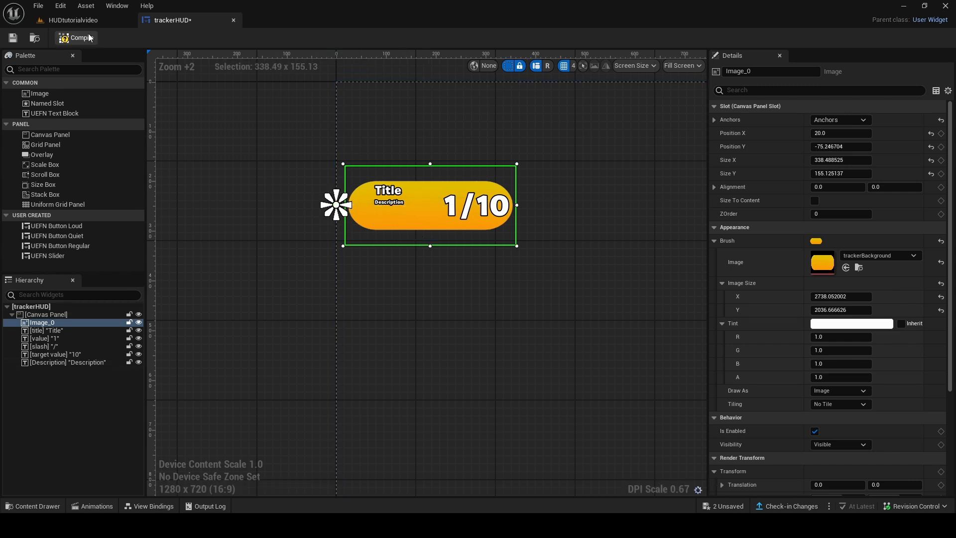
scroll(629, 266, "down", 6)
scroll(505, 299, "up", 4)
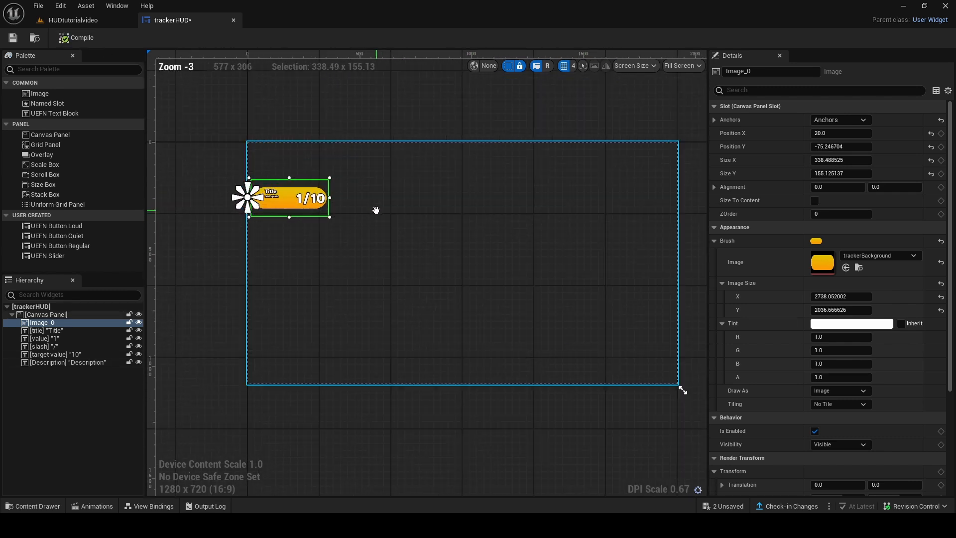
scroll(503, 295, "down", 3)
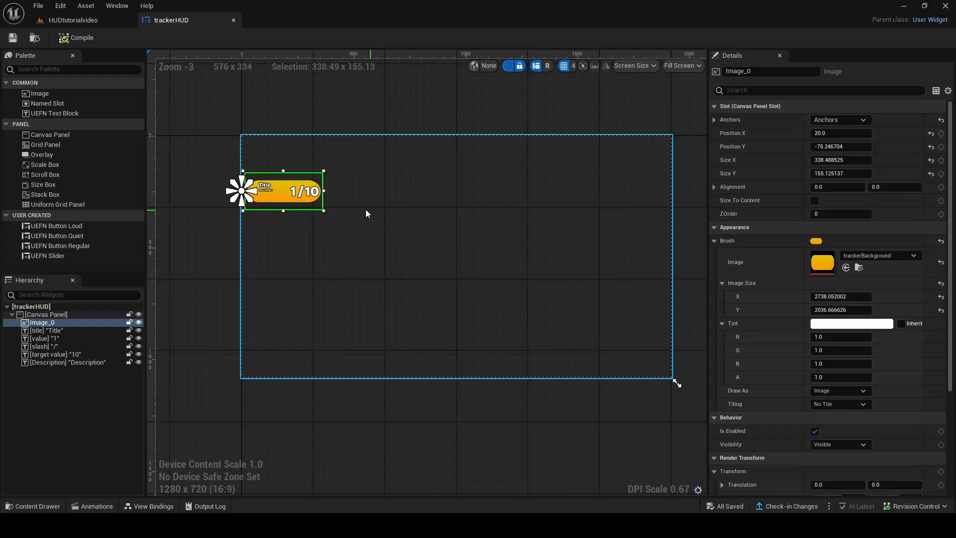
- Move the background image's anchor lower along the canvas edge and shift all the card elements down to line up with it
scroll(366, 209, "up", 6)
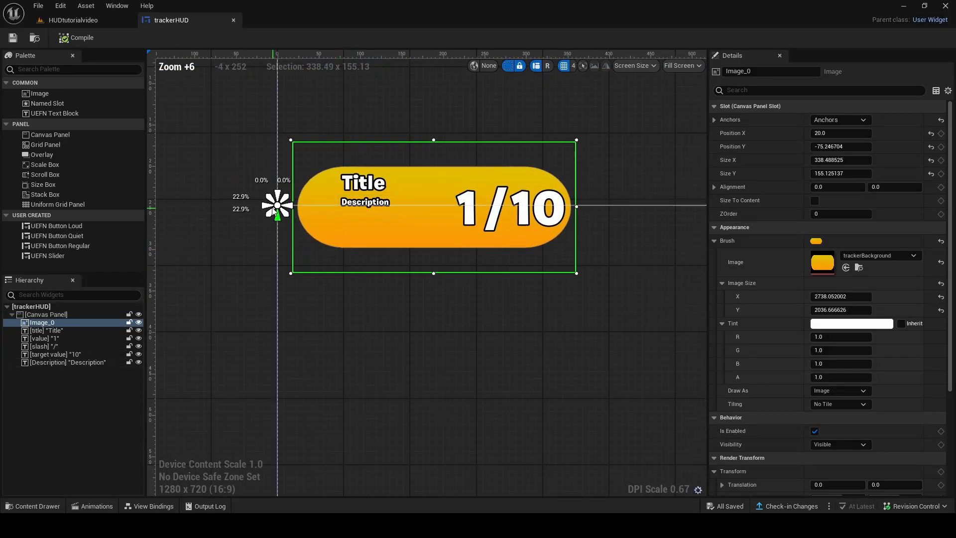
left_click_drag(277, 205, 277, 268)
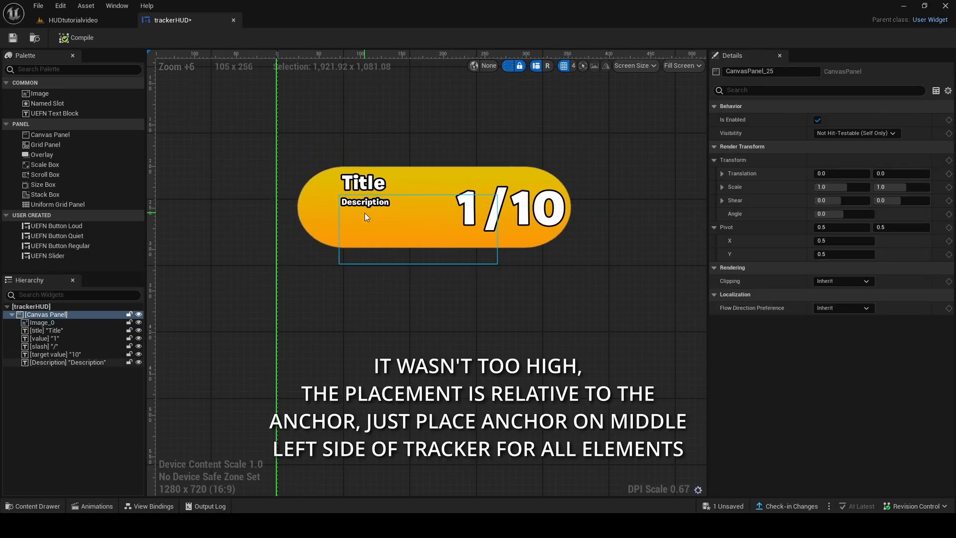
left_click(76, 362, "shift")
left_click_drag(319, 179, 313, 230)
key("ctrl+z")
- Copy the Image_0 anchors, paste them onto the title, value, slash, target value and Description texts, and check the individual elements
left_click(80, 331)
left_click(64, 324)
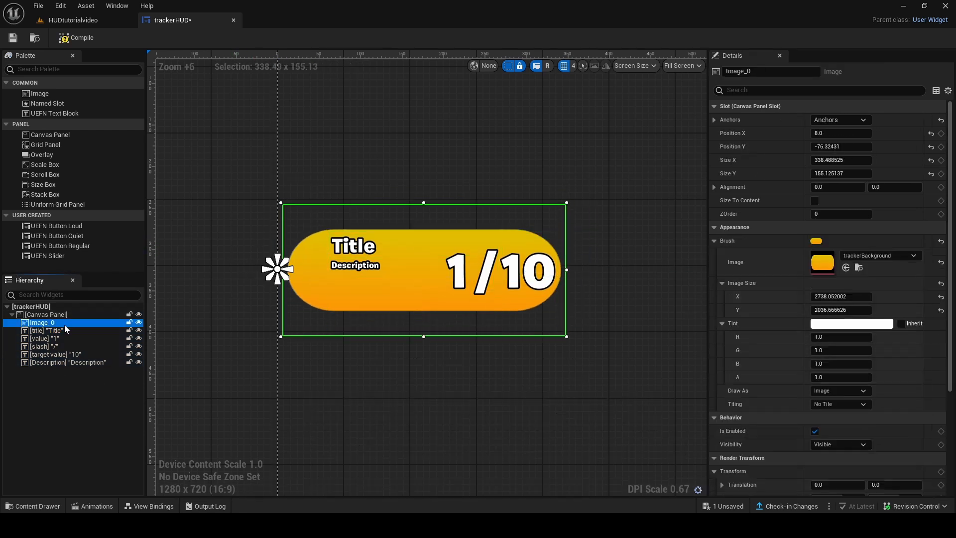
right_click(736, 121)
left_click(765, 145)
left_click(47, 331)
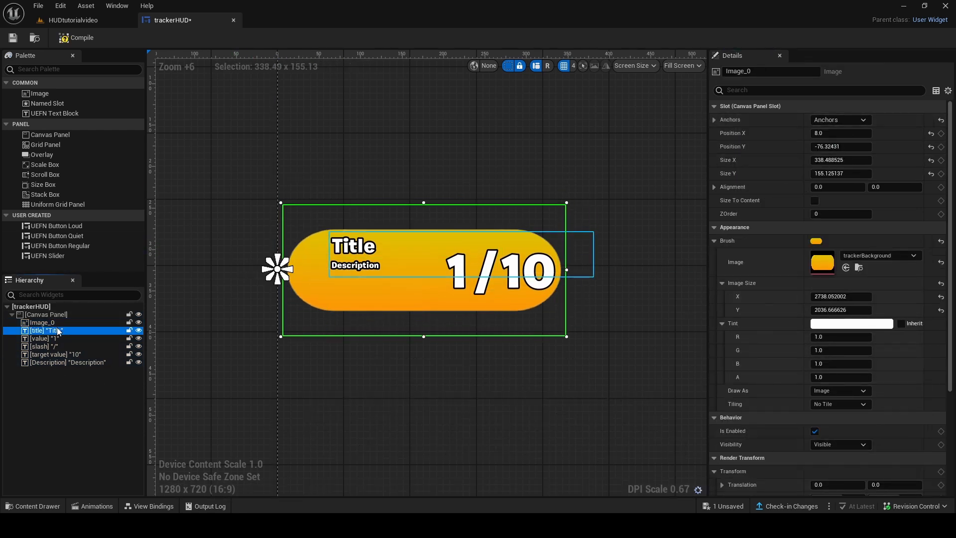
left_click(70, 360, "shift")
right_click(736, 121)
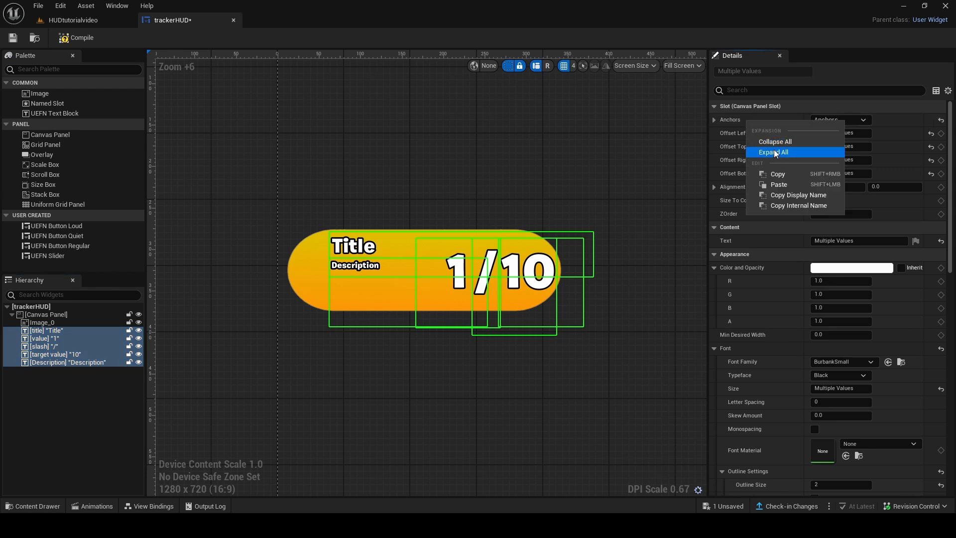
left_click(773, 185)
left_click(84, 362)
left_click(87, 355)
left_click(87, 340)
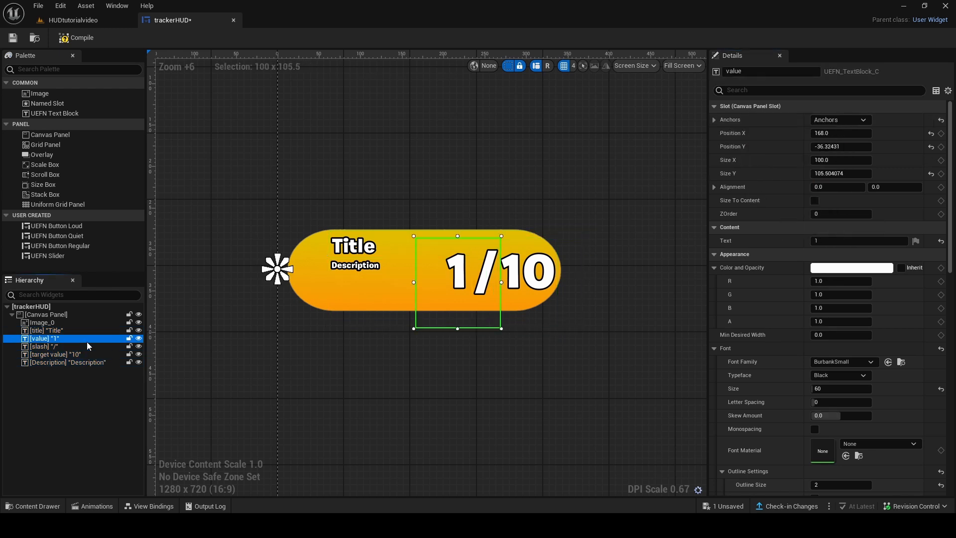
left_click(85, 354)
left_click(77, 321)
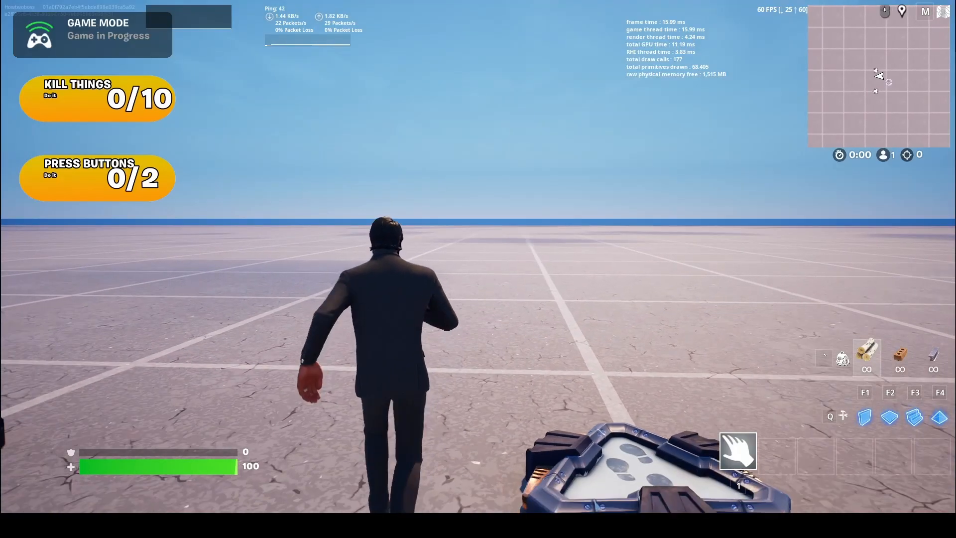
- Playtest the level by walking around the assault rifle spawner while checking the Kill Things and Press Buttons cards
key("s")
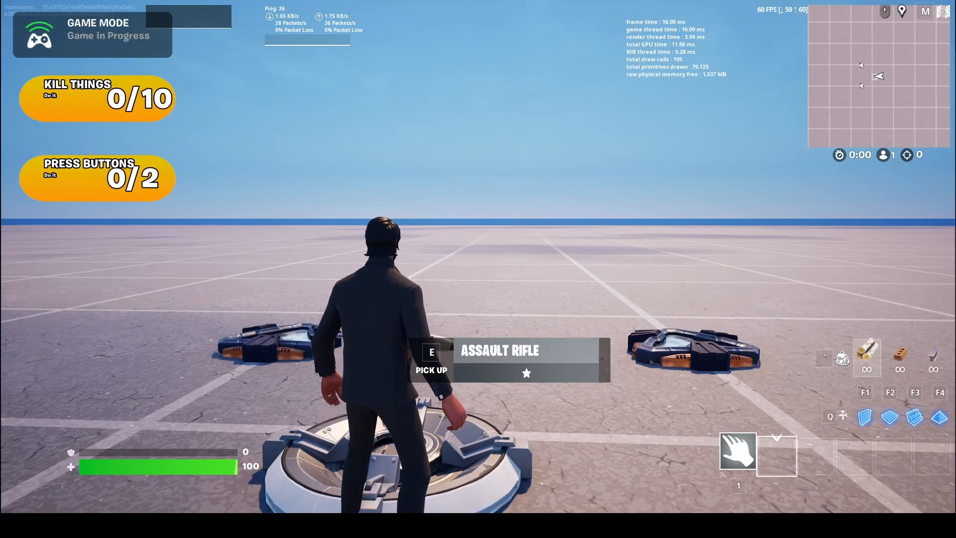
key("w")
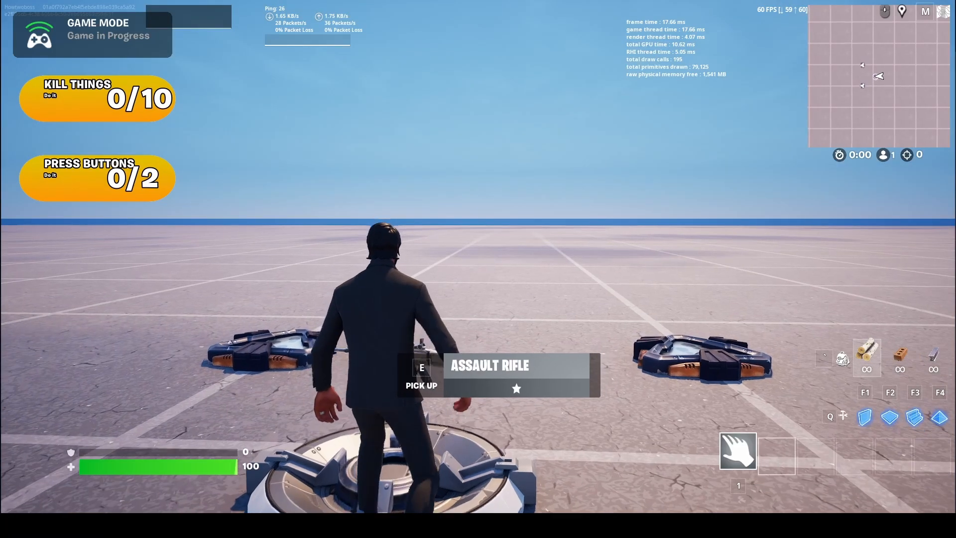
key("w")
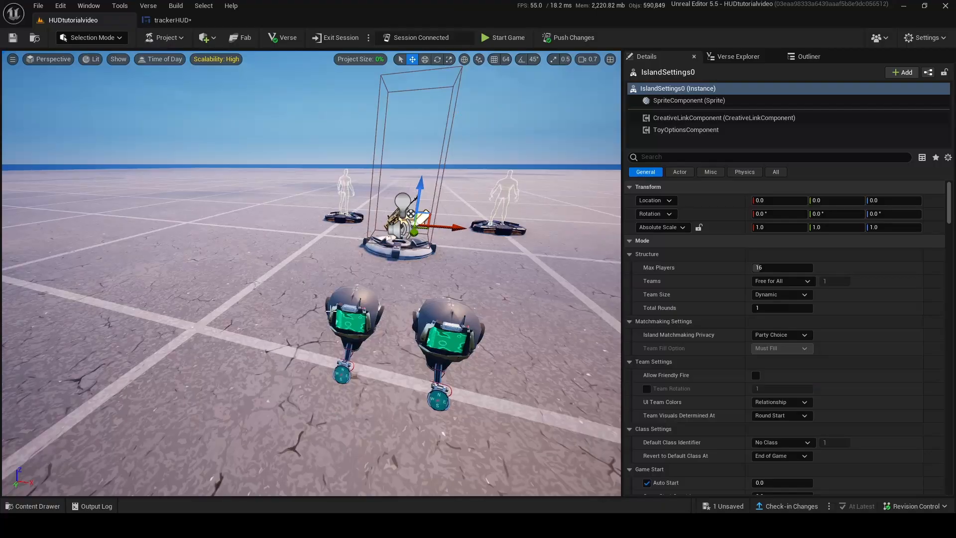
- Playtest the level with the additional trackers on the HUD, picking up and firing the assault rifle
key("f")
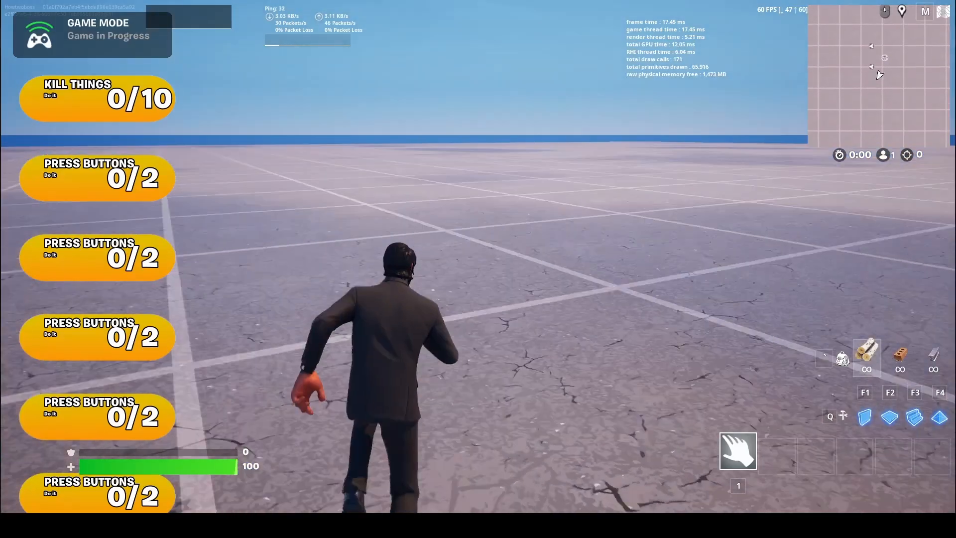
key("w")
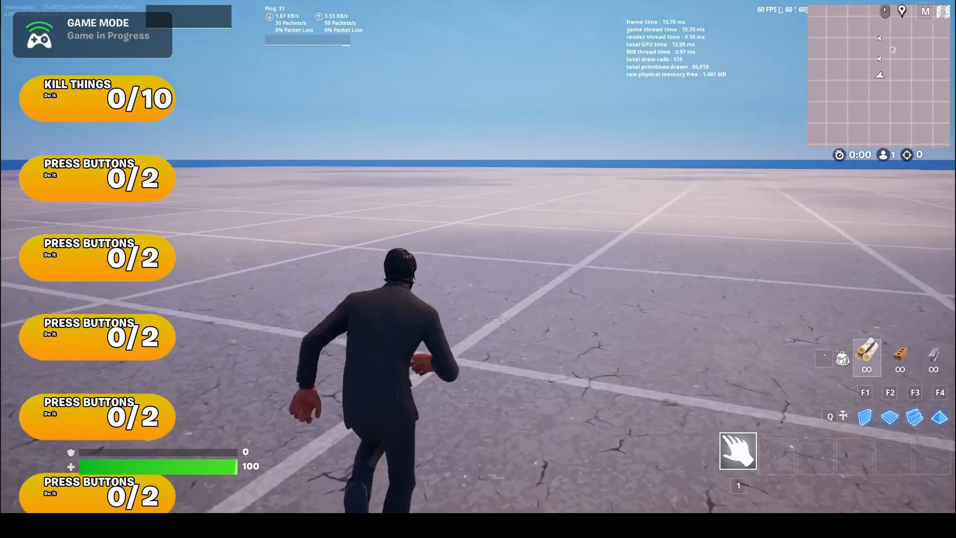
key("w")
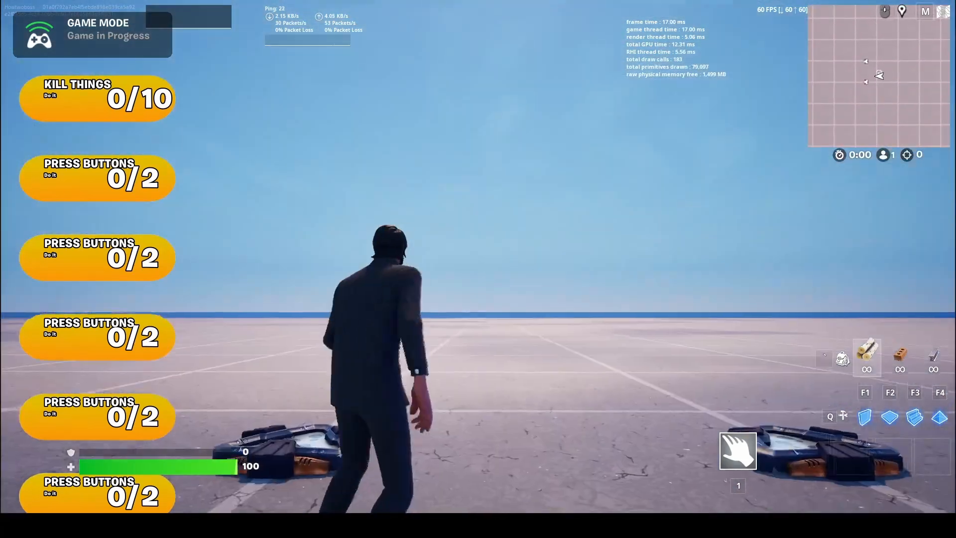
key("e")
left_click(478, 269)
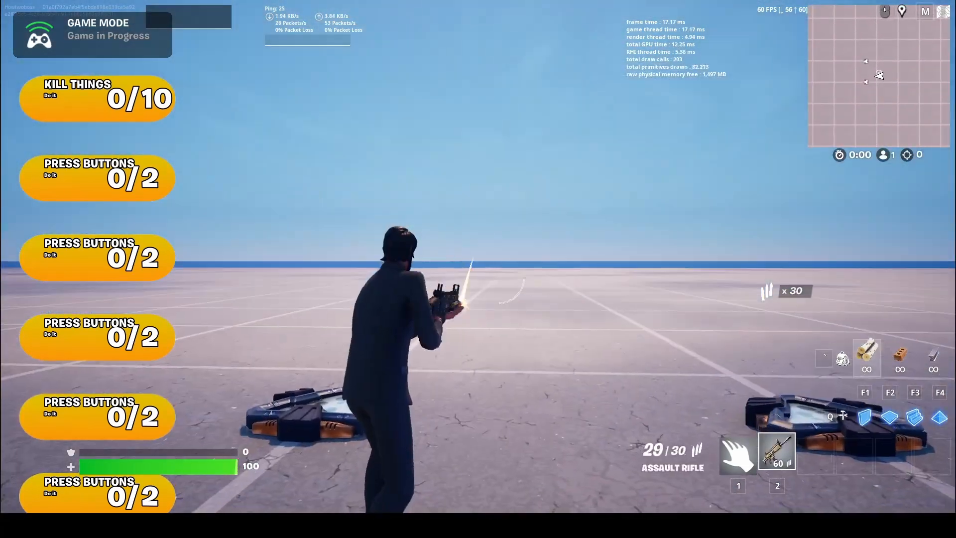
key("w")
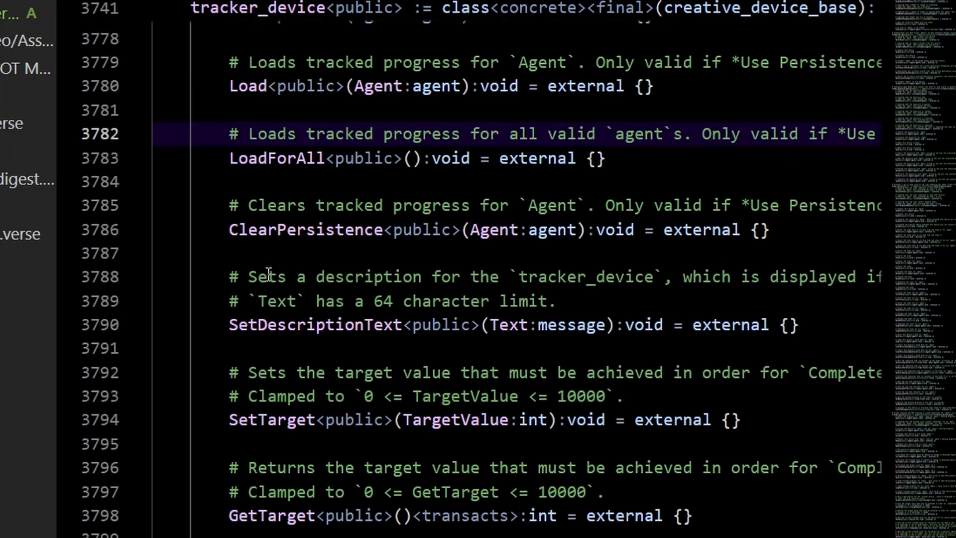
- Switch to the Verse code editor and examine tracker_device's SetDescriptionText, SetTarget, GetTarget and SetValue functions in the digest
left_click_drag(223, 325, 414, 328)
left_click_drag(228, 419, 317, 420)
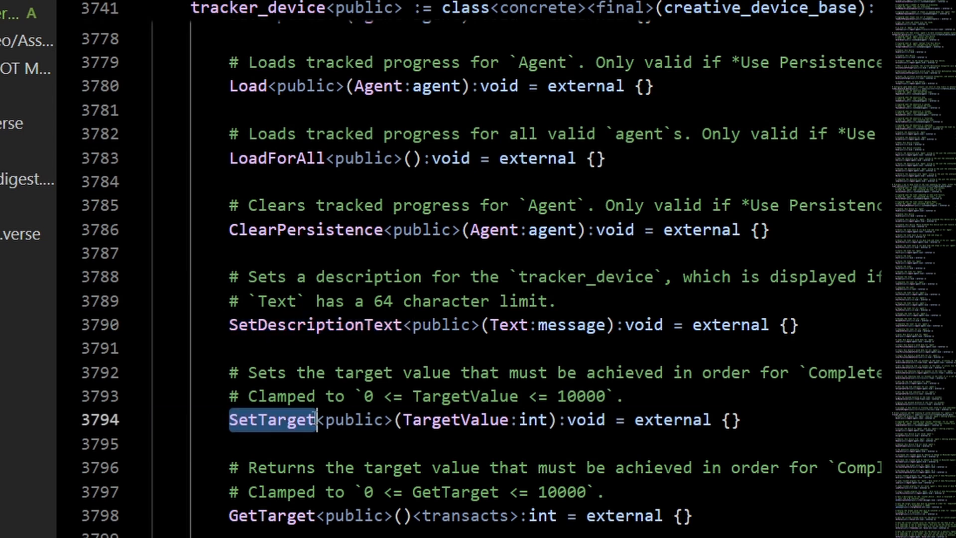
left_click_drag(228, 516, 316, 515)
scroll(232, 495, "down", 6)
left_click_drag(229, 148, 506, 148)
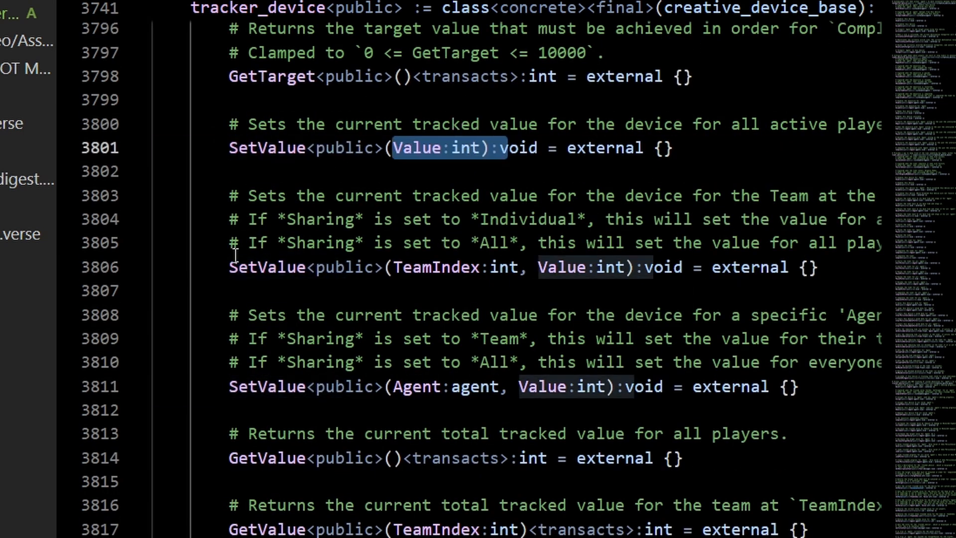
left_click_drag(229, 243, 637, 267)
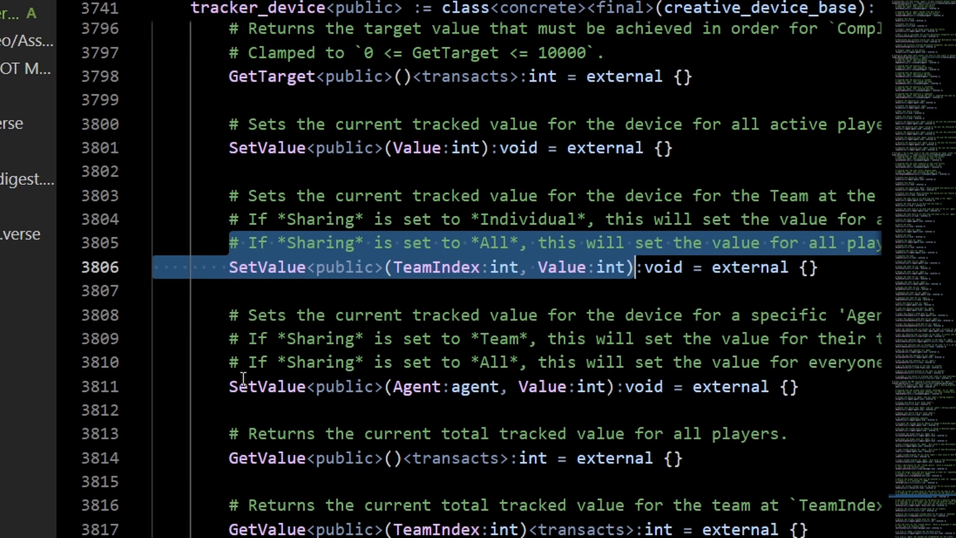
left_click_drag(229, 387, 452, 386)
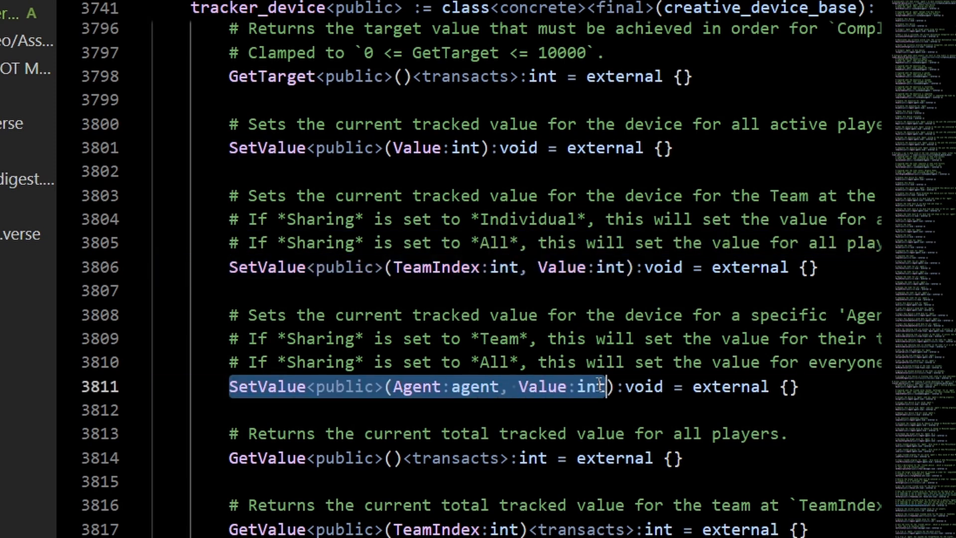
- Examine the GetValue overloads and the SetTitleText function of tracker_device in the digest
scroll(231, 367, "down", 2)
left_click_drag(230, 367, 451, 515)
scroll(220, 287, "down", 4)
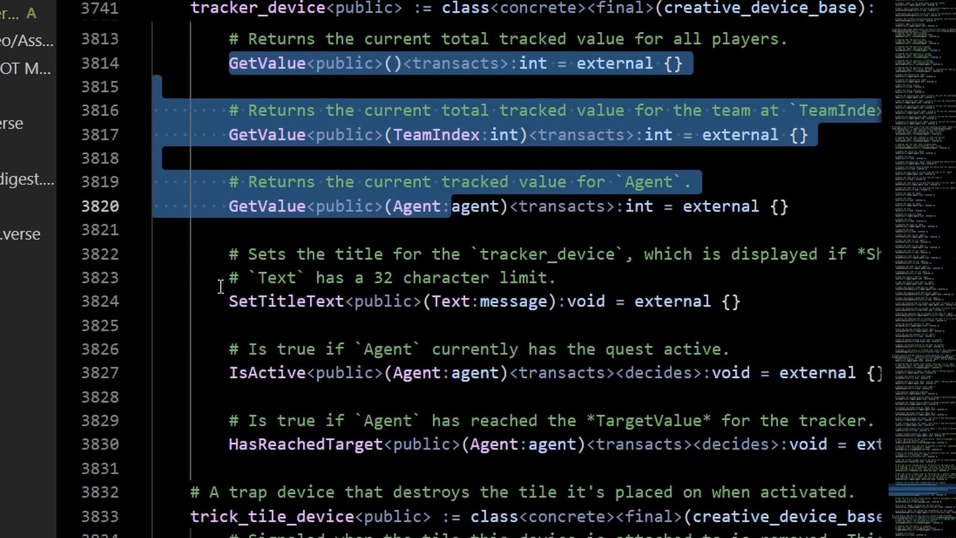
left_click_drag(228, 299, 234, 325)
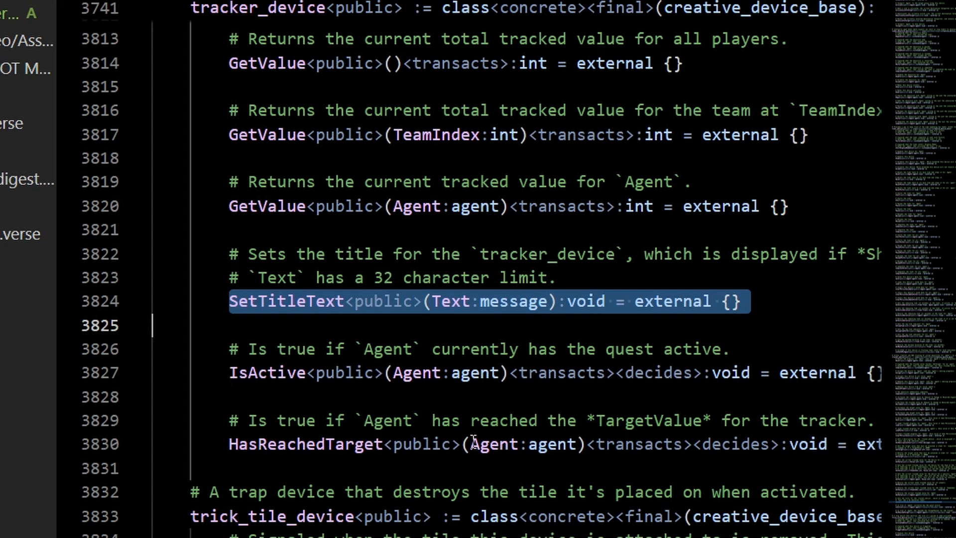
scroll(747, 331, "up", 4)
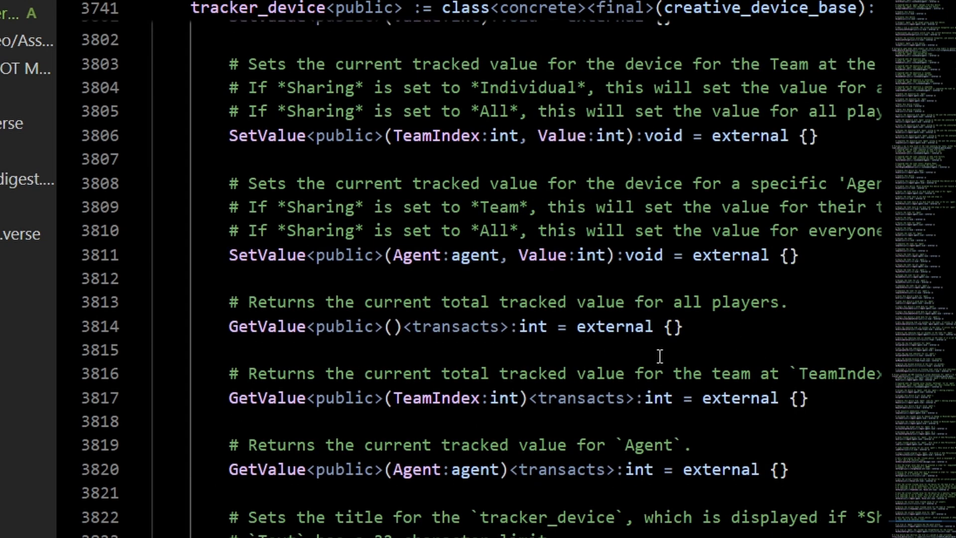
- Return to the hudCounter script, review the editable Tracker declaration, and replace HudMessageDevice with Tracker in the CountUp function
key("alt+Left")
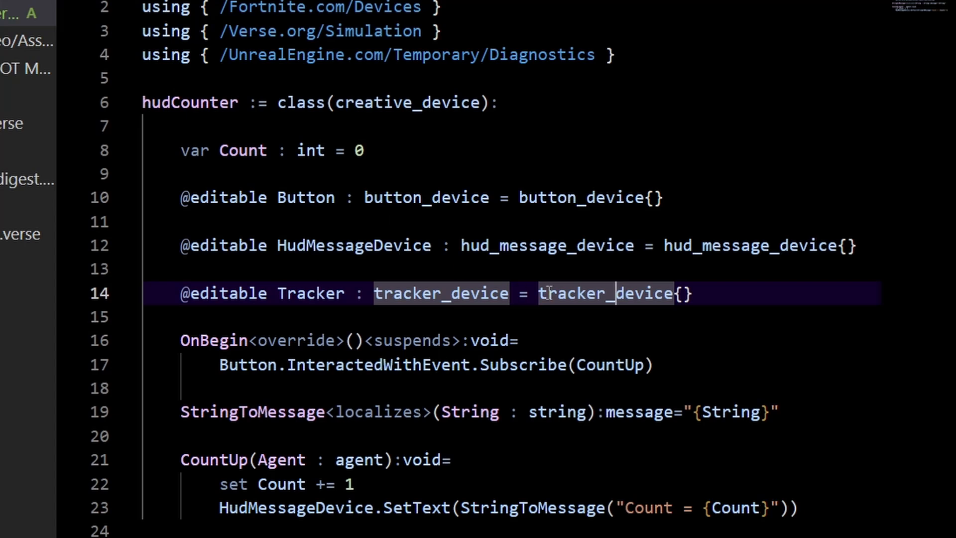
left_click_drag(696, 298, 239, 299)
left_click(731, 343)
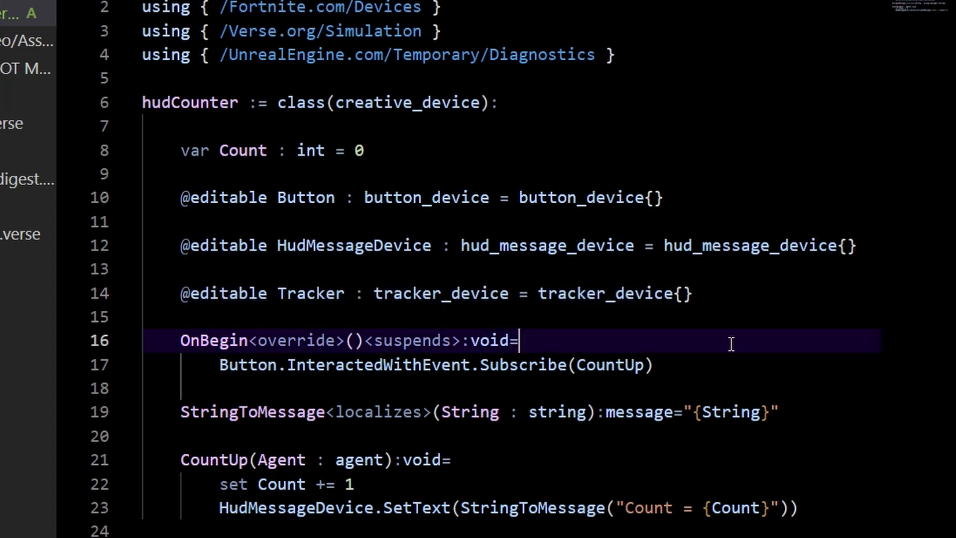
left_click(374, 507)
key("BackSpace")
key("BackSpace")
key("BackSpace")
key("BackSpace")
key("BackSpace")
key("BackSpace")
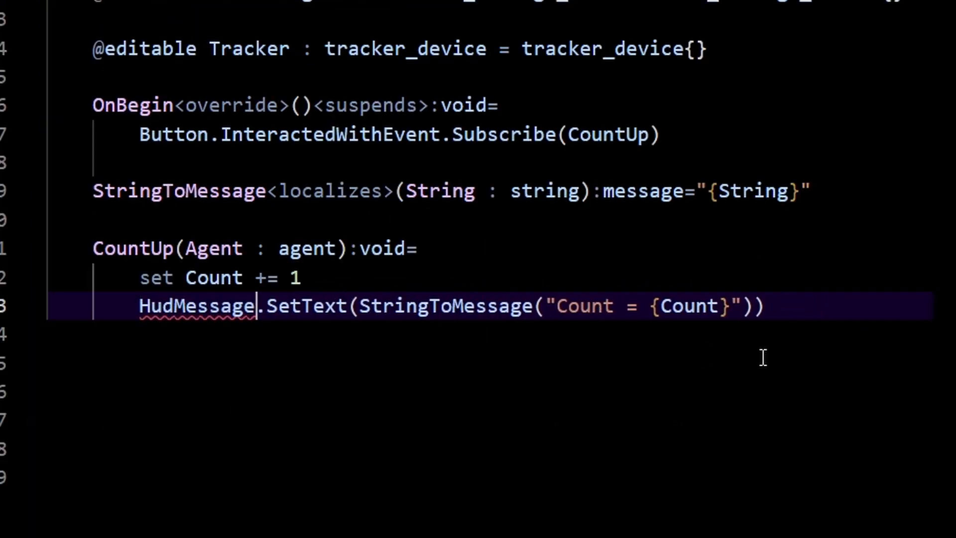
key("ctrl+BackSpace")
type("Tracker")
- Change the SetText call on Tracker in CountUp to SetValue
left_click(314, 306)
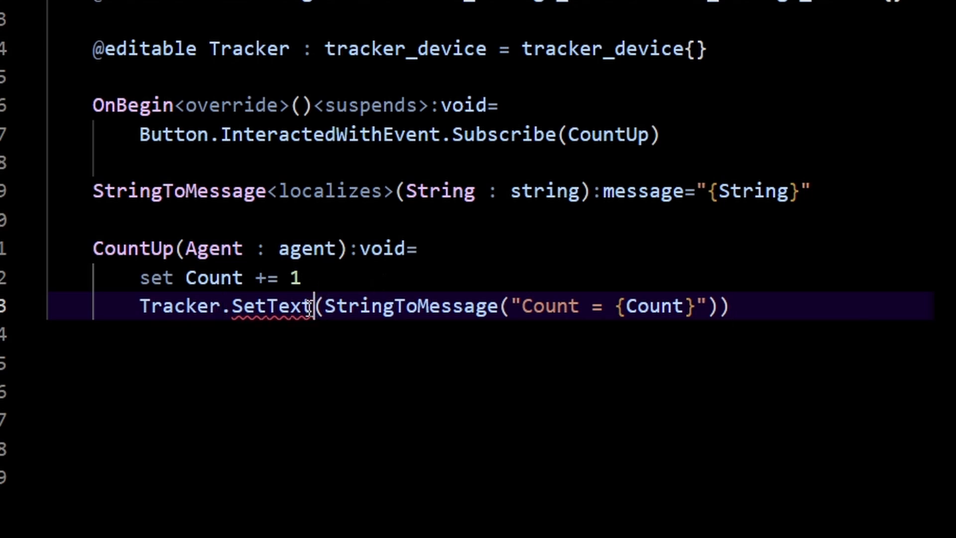
key("BackSpace")
key("BackSpace")
key("BackSpace")
key("BackSpace")
type("Valiu")
key("BackSpace")
key("BackSpace")
type("ue")
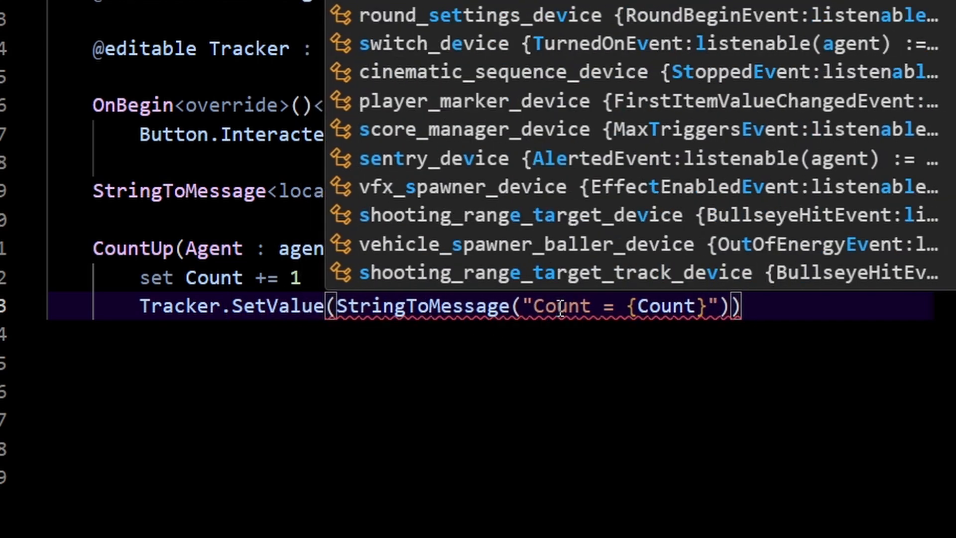
- Strip the StringToMessage wrapper and text formatting from the SetValue call so its argument is just Count
left_click_drag(638, 305, 337, 306)
key("BackSpace")
left_click_drag(397, 306, 421, 306)
key("BackSpace")
left_click(468, 362)
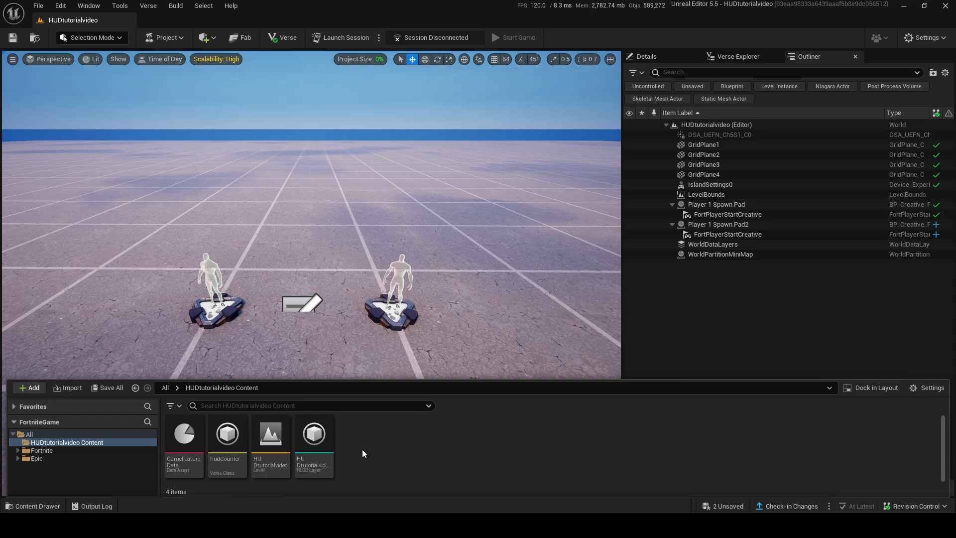
- Create a widget blueprint with Modal Dialog Variant as its parent class and name it dialogButton
right_click(356, 450)
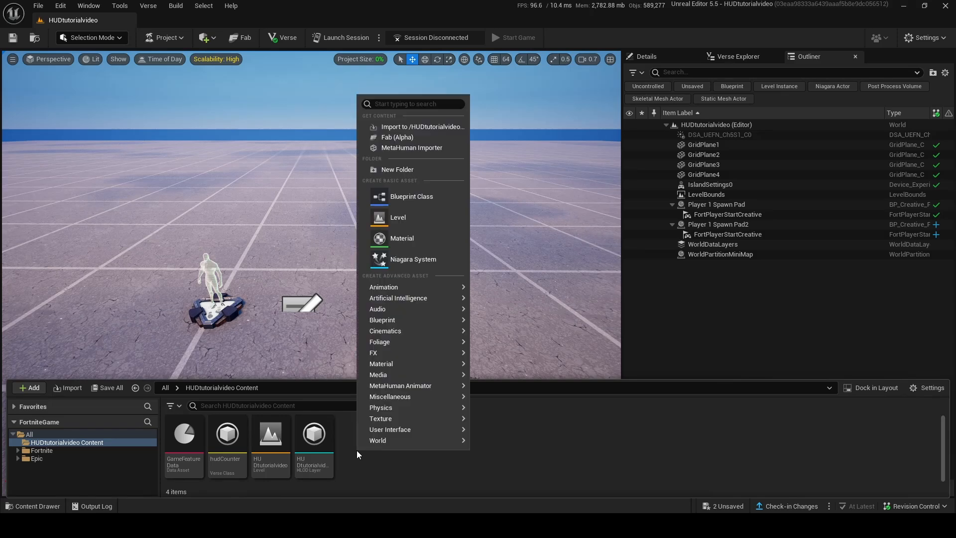
mouse_move(411, 428)
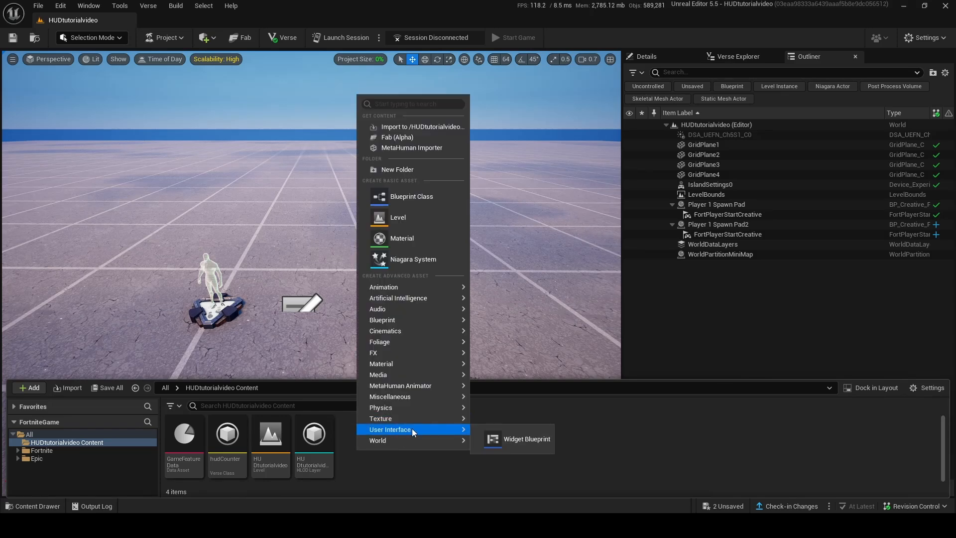
left_click(505, 447)
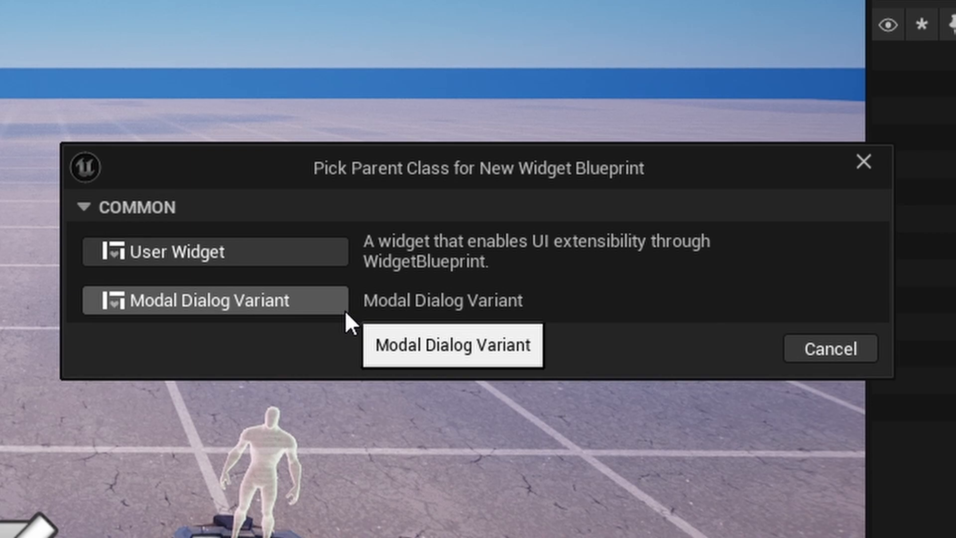
left_click(309, 308)
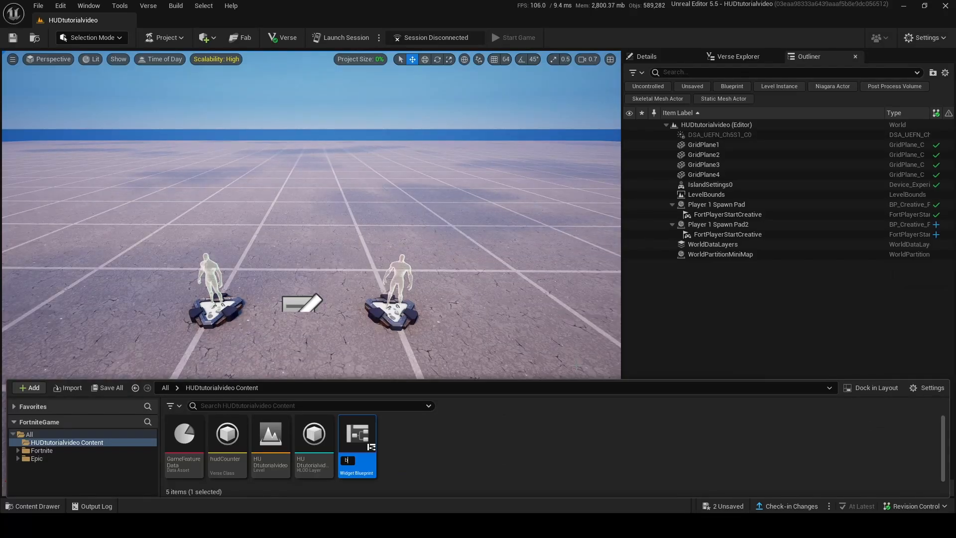
key("BackSpace")
key("BackSpace")
key("BackSpace")
key("BackSpace")
type("dialog")
key("Caps_Lock")
type("M")
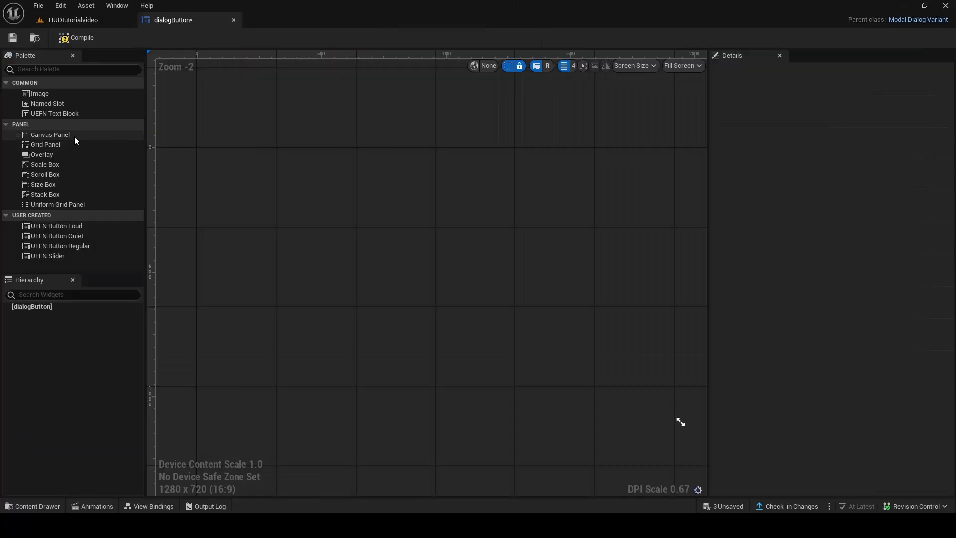
- Add a canvas panel to the dialogButton widget and place a UEFN Button Loud on it
left_click_drag(59, 136, 454, 227)
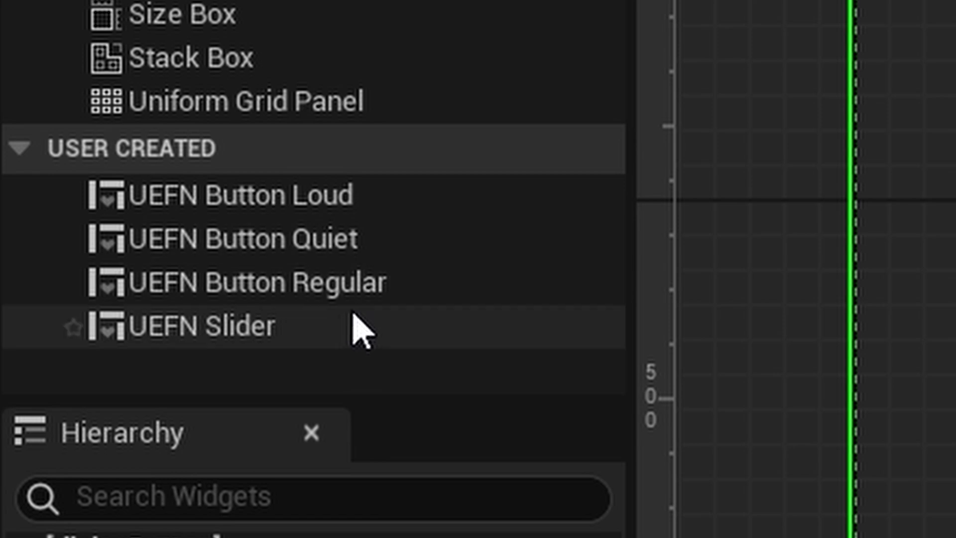
left_click(350, 206)
left_click(359, 245)
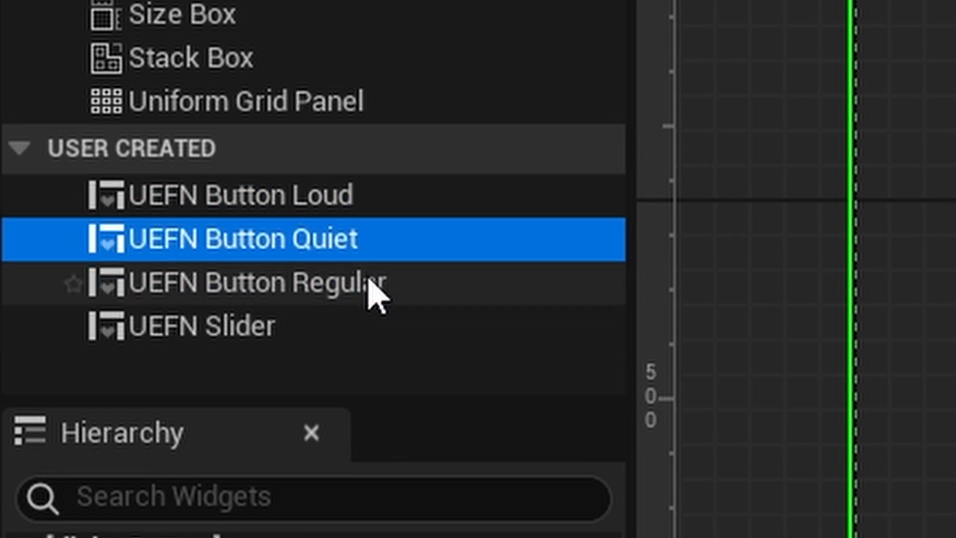
left_click_drag(348, 199, 792, 294)
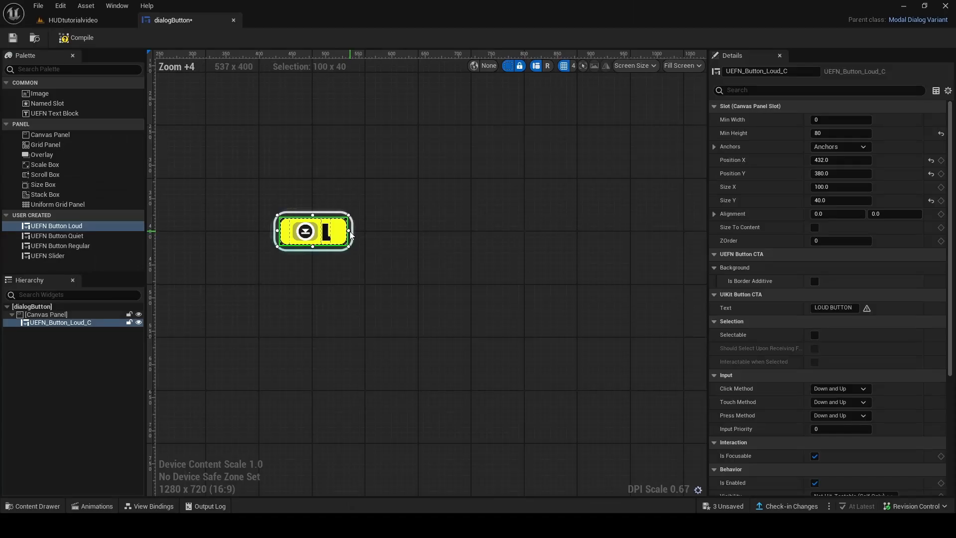
- Widen the loud button to about 314 by 40 and set its text to "Button 1"
left_click_drag(351, 231, 521, 231)
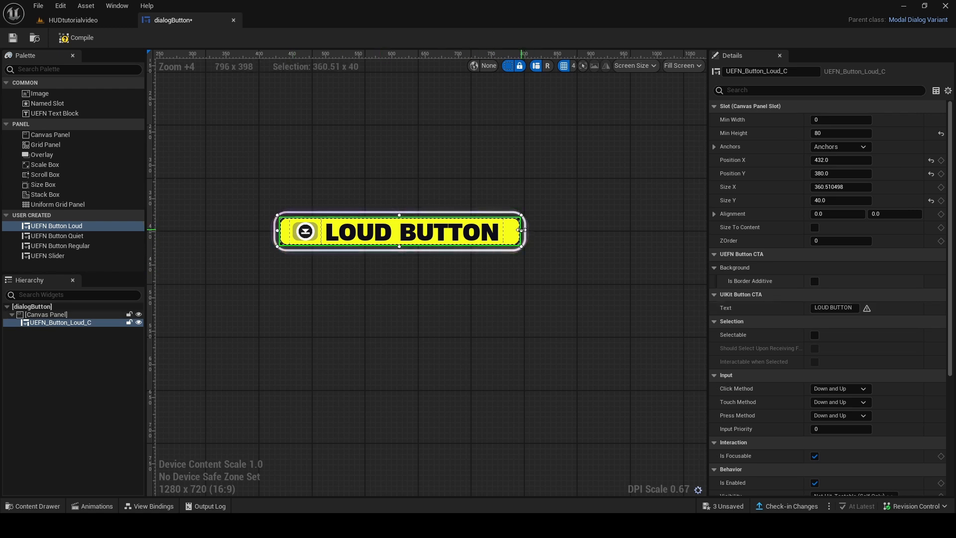
left_click_drag(521, 230, 489, 230)
left_click(849, 307)
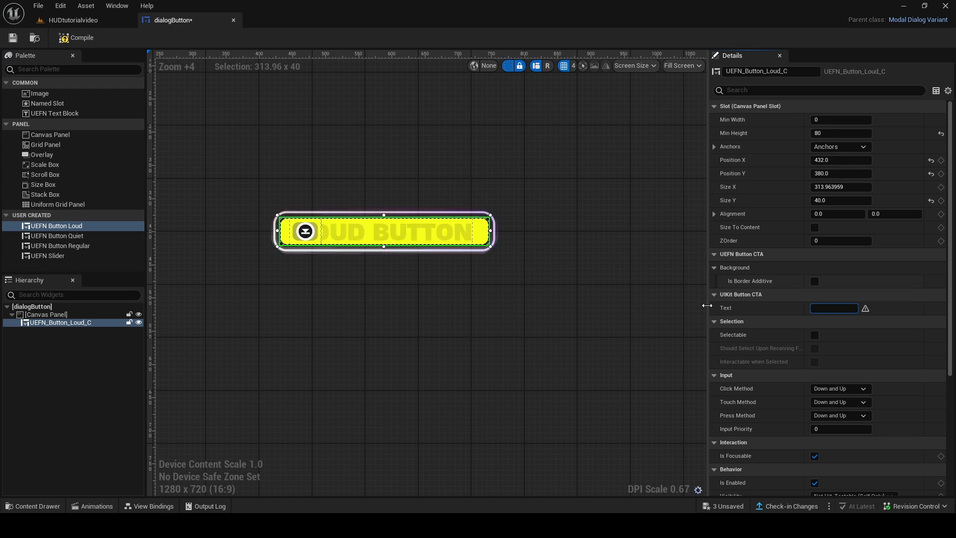
key("Caps_Lock")
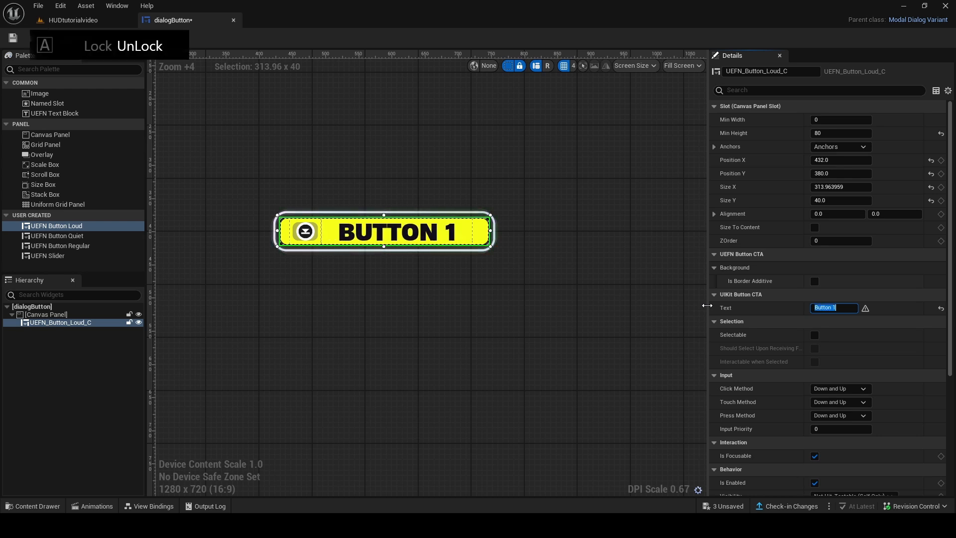
- Add a UEFN Button Quiet about 279 by 40 and a UEFN Button Regular below Button 1 on the canvas
scroll(449, 251, "down", 4)
scroll(439, 246, "up", 2)
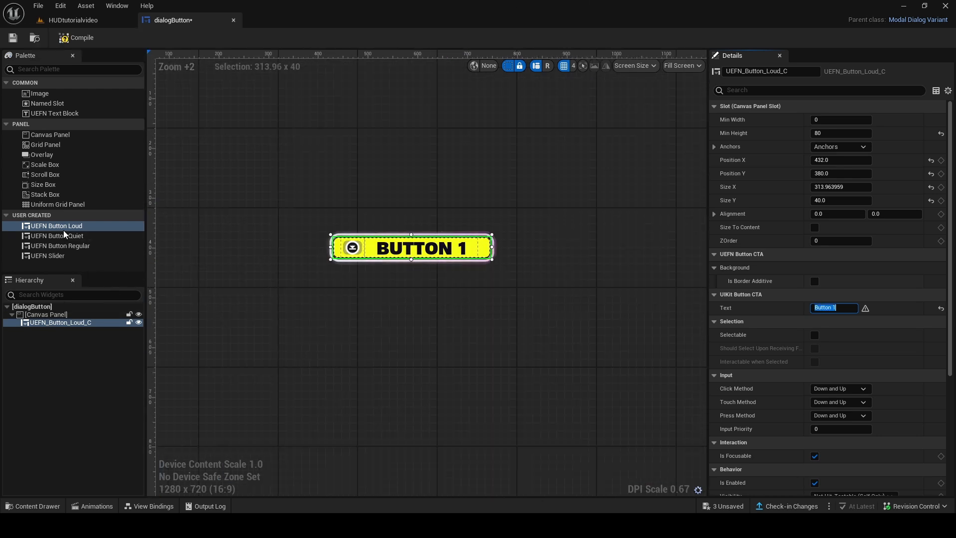
left_click_drag(65, 234, 480, 329)
scroll(453, 338, "up", 3)
left_click(380, 207)
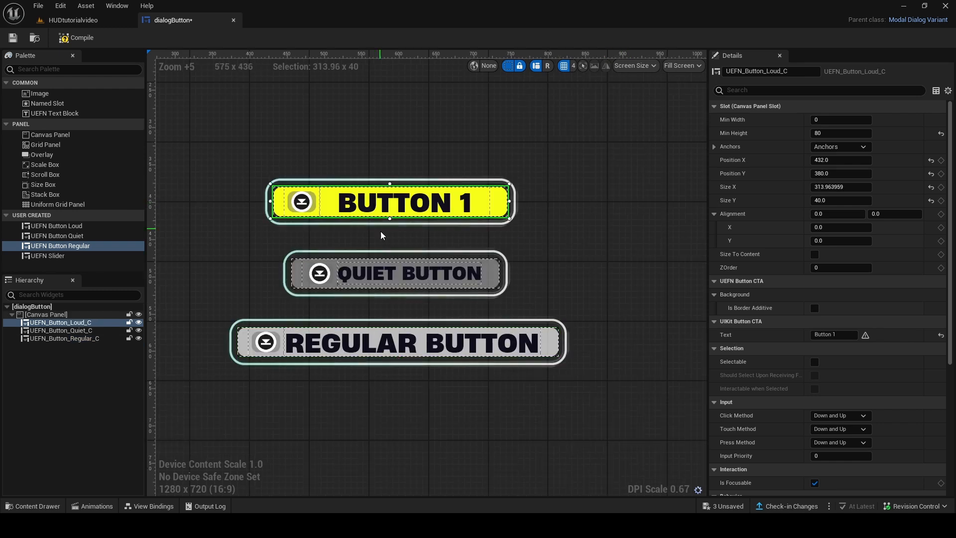
left_click(386, 269)
scroll(389, 350, "down", 1)
scroll(389, 350, "up", 1)
scroll(388, 350, "down", 4)
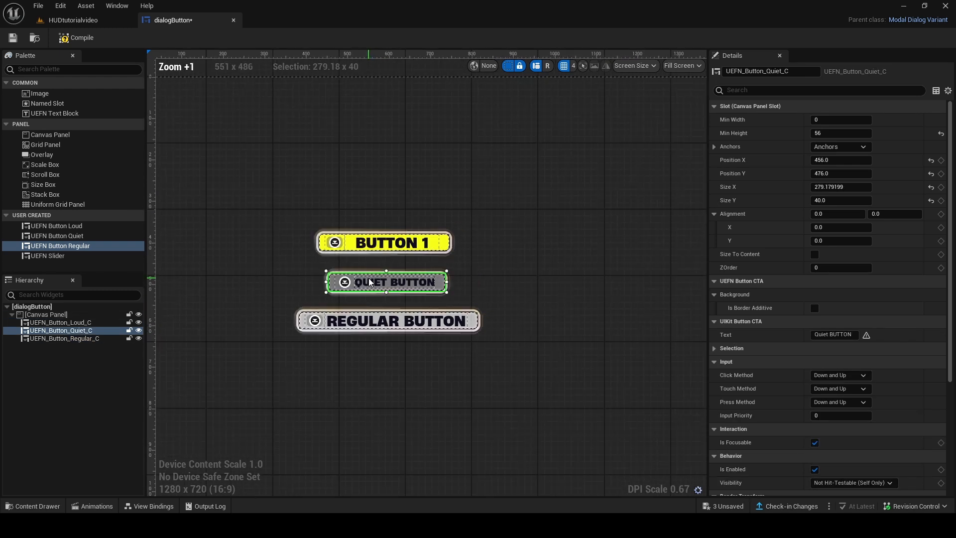
scroll(389, 350, "up", 4)
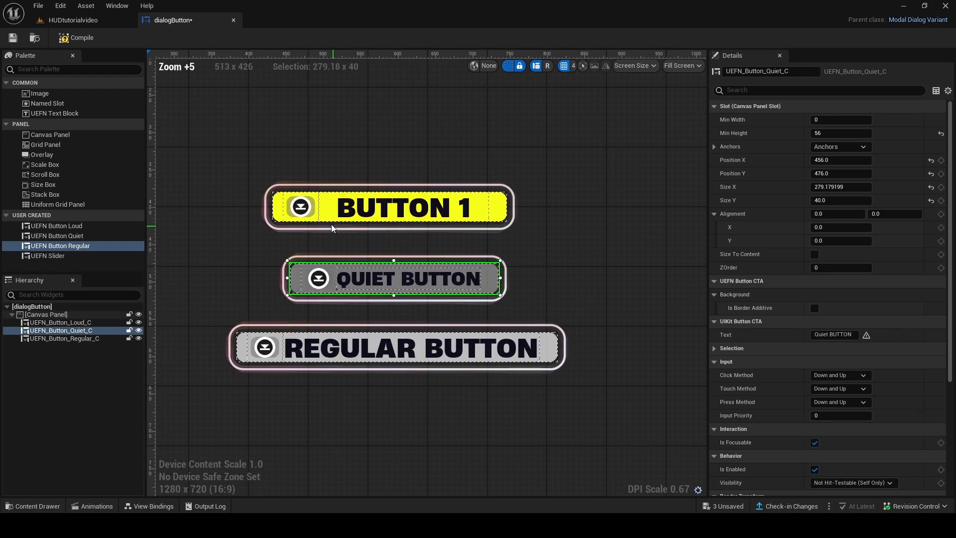
- Compile the widget, find the Pop-up Dialog device in the Fortnite content, and place it in the level in front of the spawn pads
left_click(97, 38)
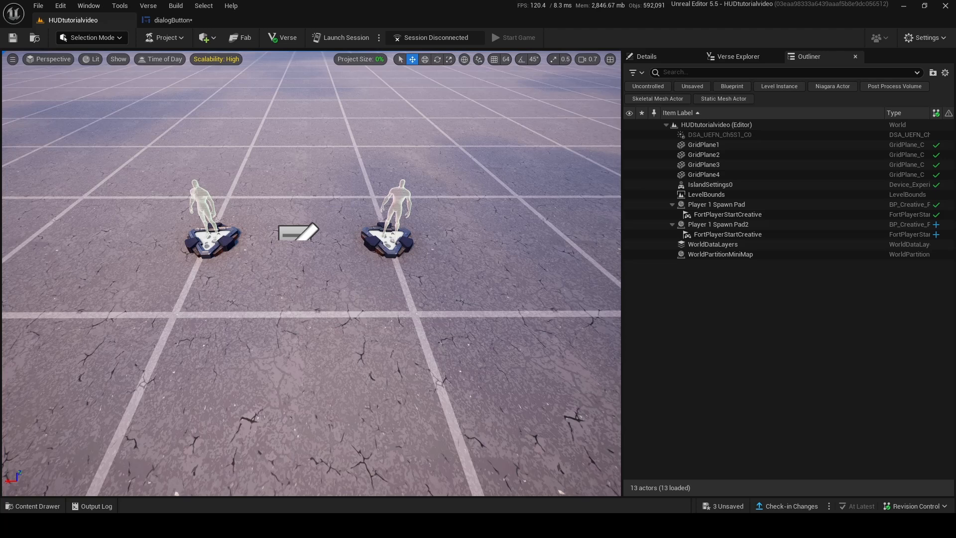
left_click(35, 505)
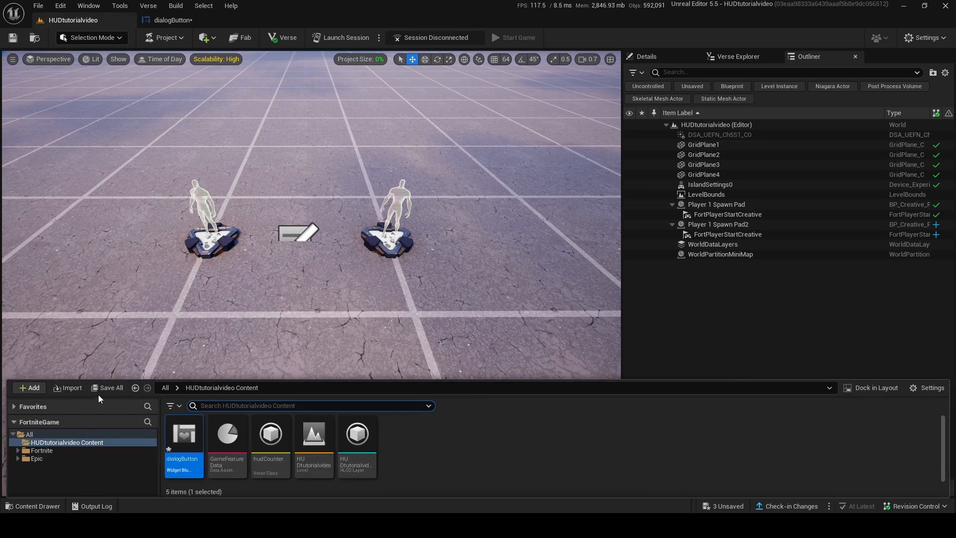
left_click(58, 450)
left_click(231, 404)
type("pop up ")
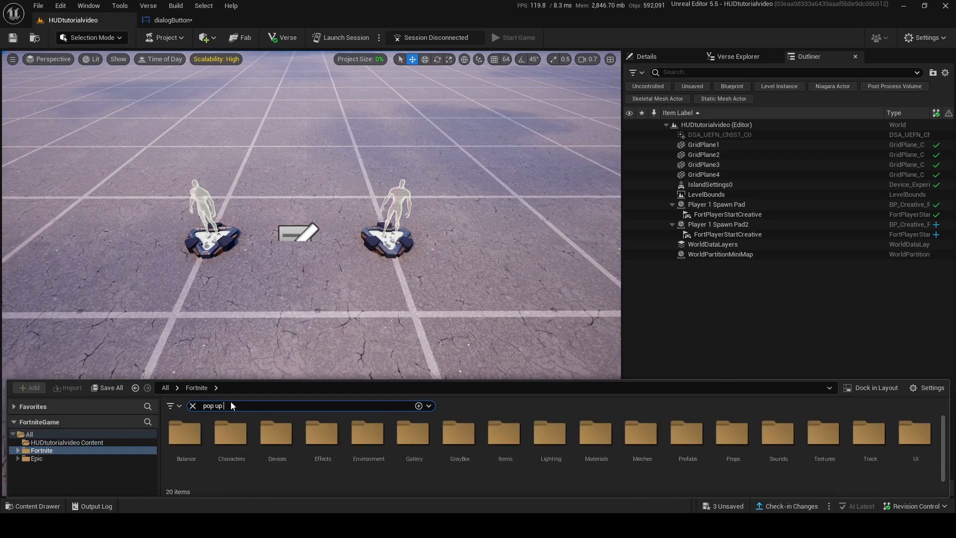
type("dia")
left_click_drag(185, 438, 311, 319)
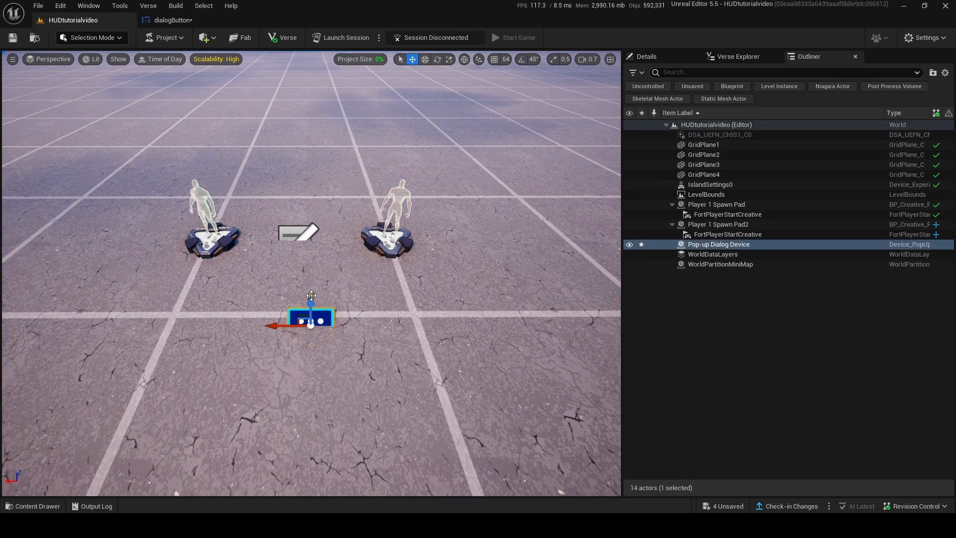
- Set the Response Type of the Pop-up Dialog device to 6 Buttons
left_click(656, 57)
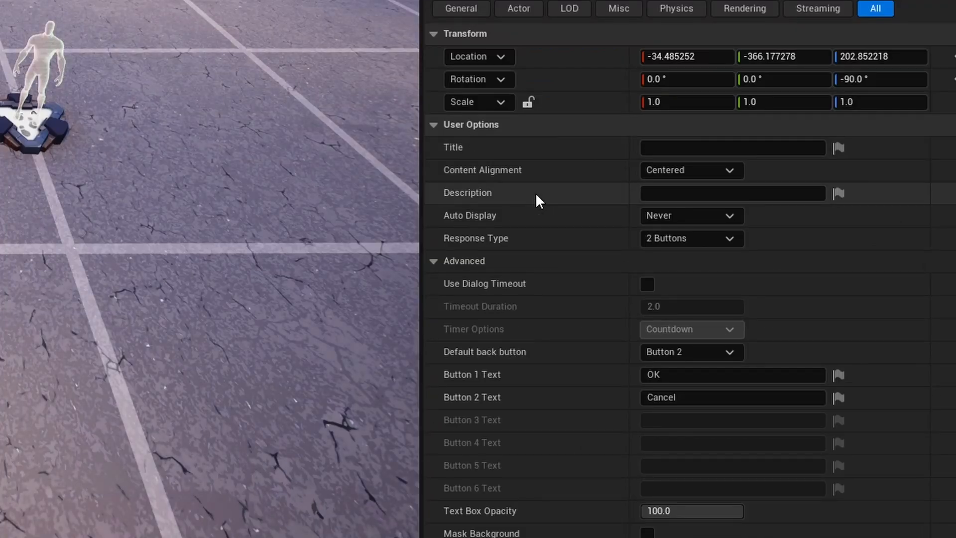
scroll(528, 229, "down", 3)
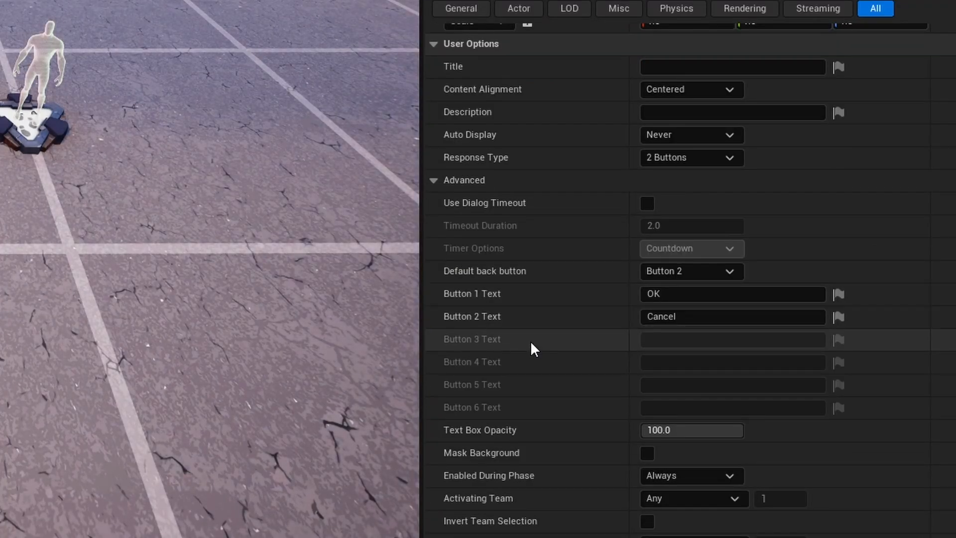
left_click(659, 159)
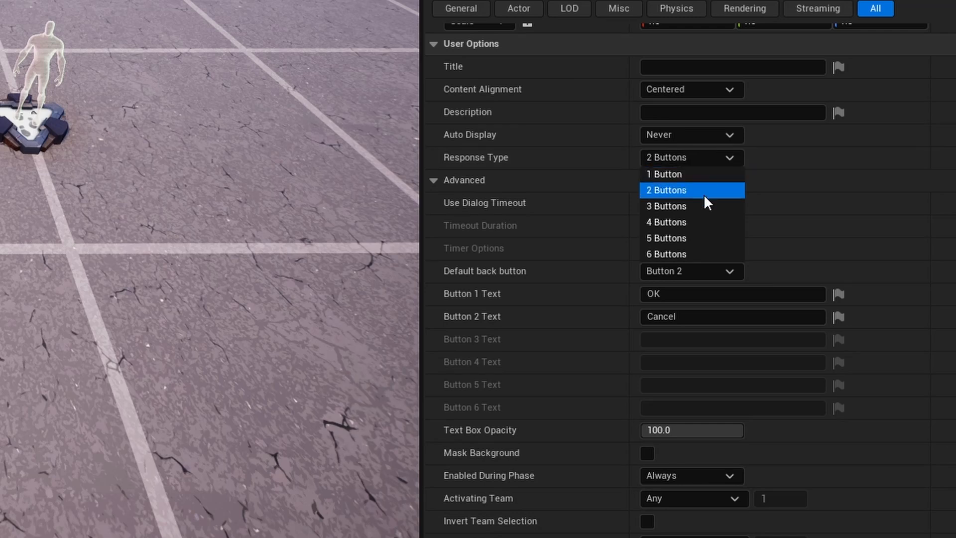
left_click(694, 253)
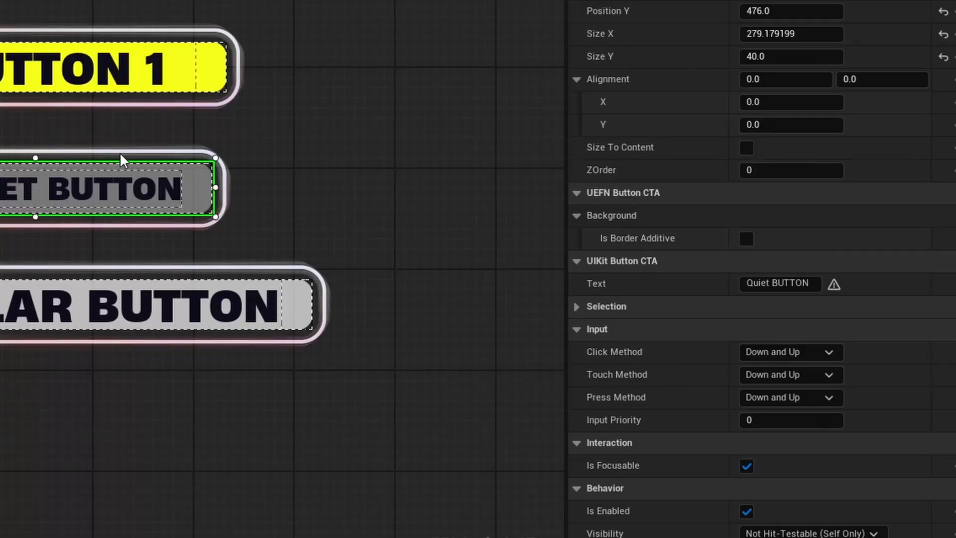
- Review the Pop-up Dialog device's user options, including title, description, default back button, and the six button text fields
scroll(151, 124, "up", 2)
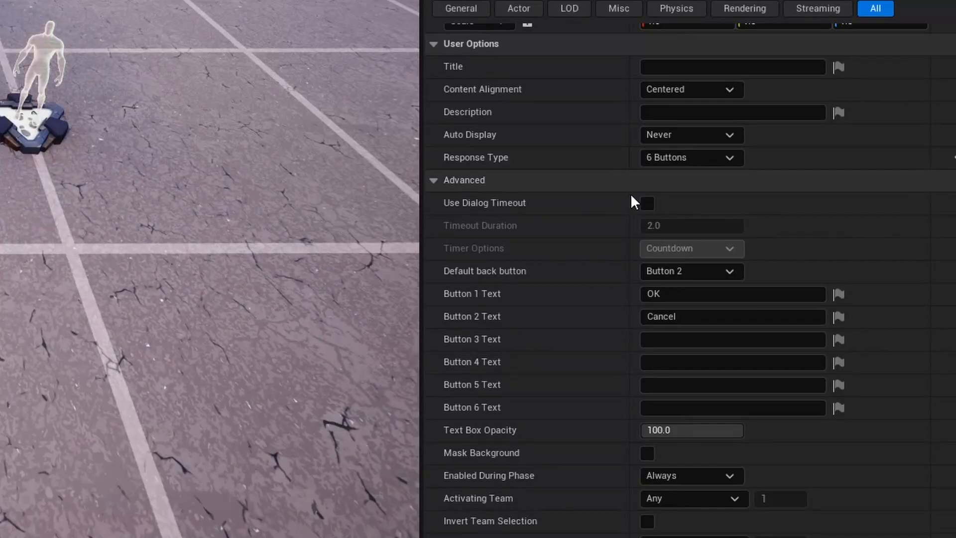
scroll(631, 198, "down", 3)
scroll(787, 191, "up", 1)
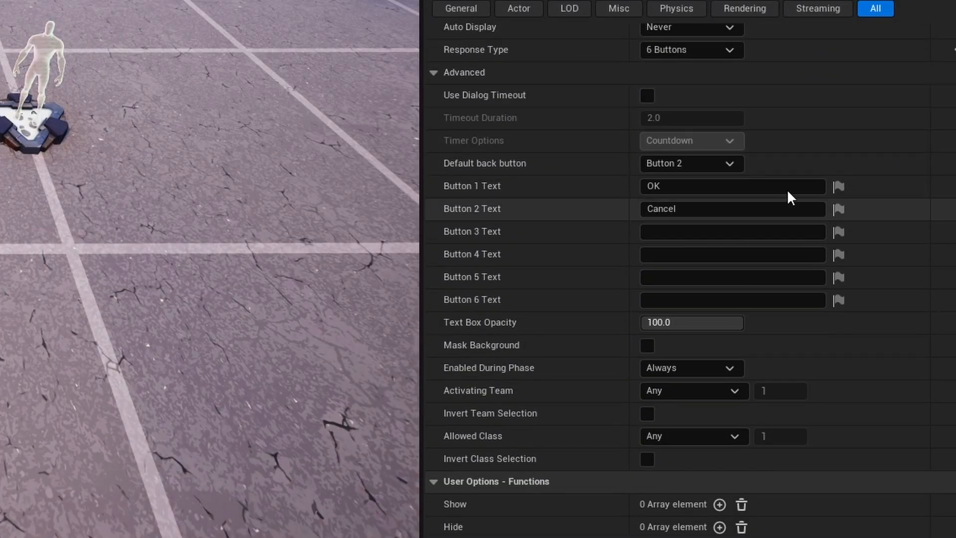
scroll(867, 188, "up", 1)
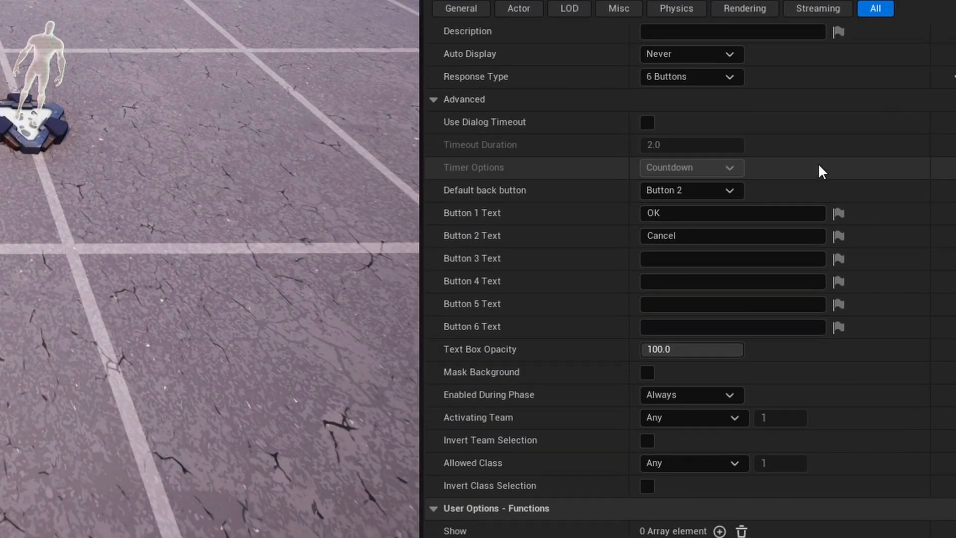
scroll(866, 201, "up", 3)
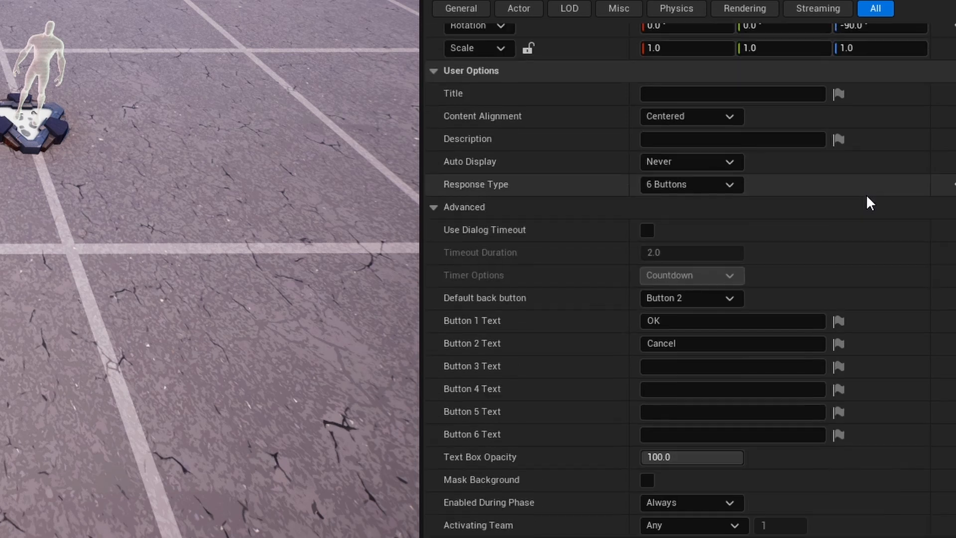
scroll(846, 229, "down", 3)
scroll(542, 214, "up", 3)
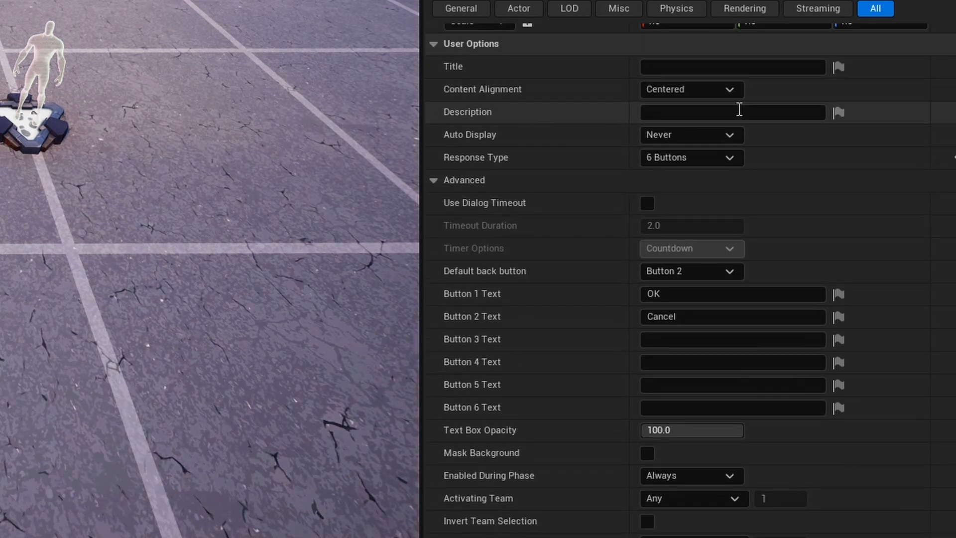
scroll(687, 149, "down", 2)
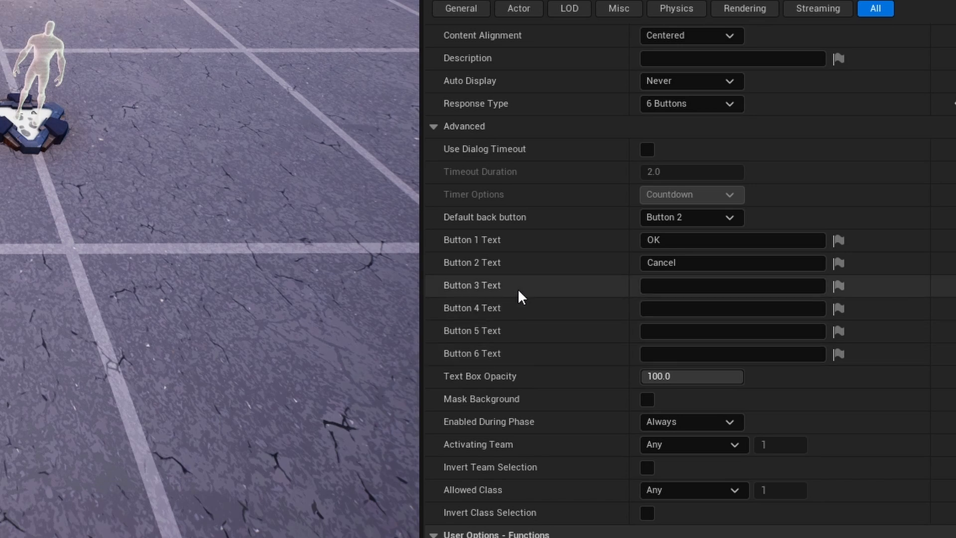
scroll(602, 333, "down", 5)
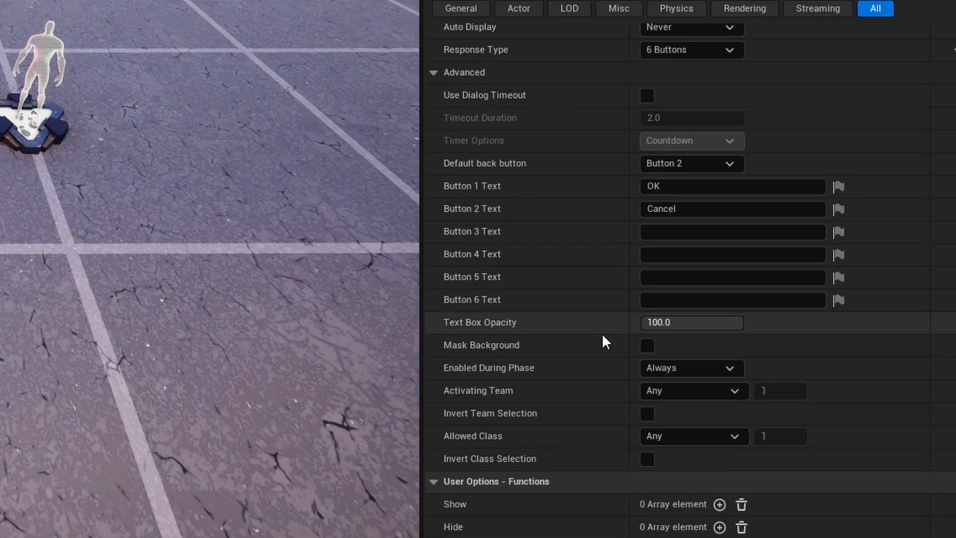
scroll(747, 249, "up", 4)
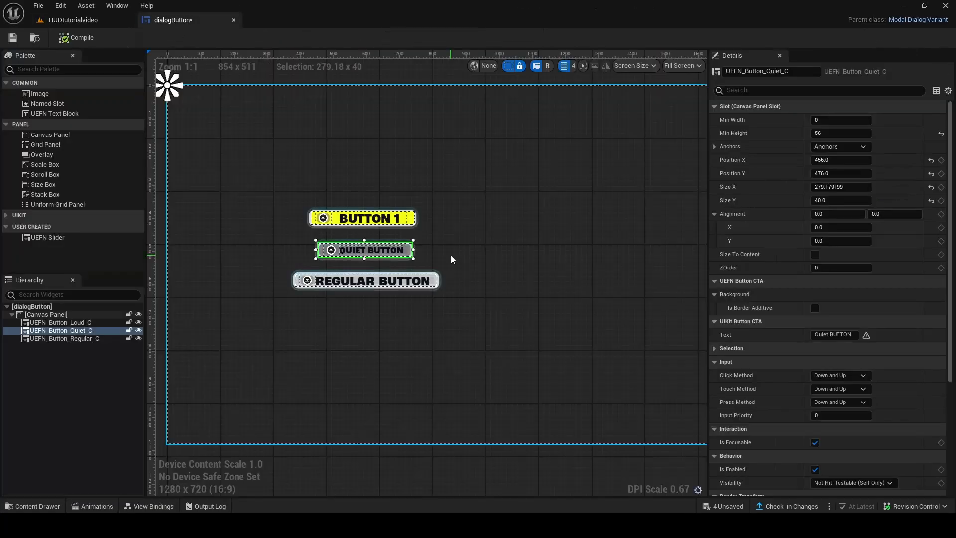
- Back in the dialogButton widget, add a view binding for UEFN_Button_Quiet_C and choose Text as its bound property
scroll(451, 259, "up", 2)
scroll(452, 192, "down", 3)
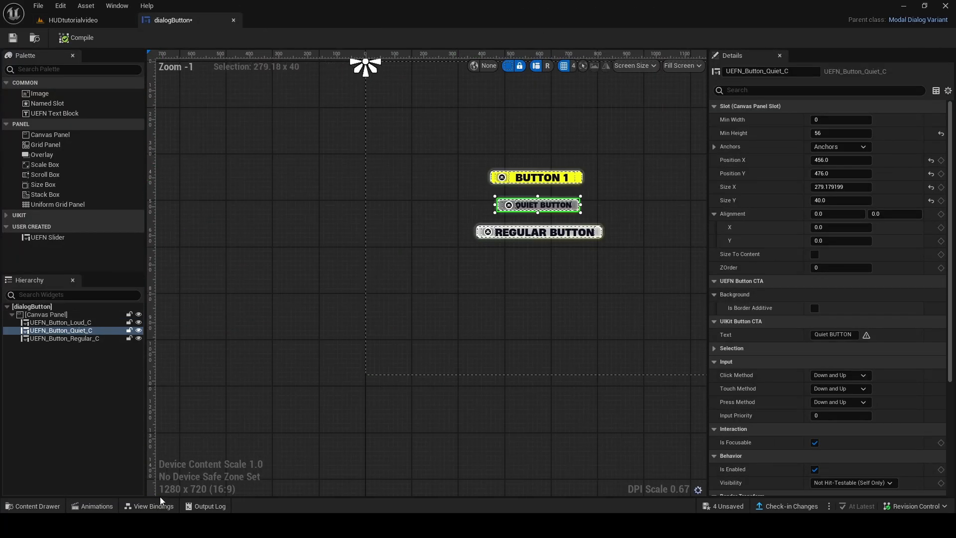
left_click(149, 506)
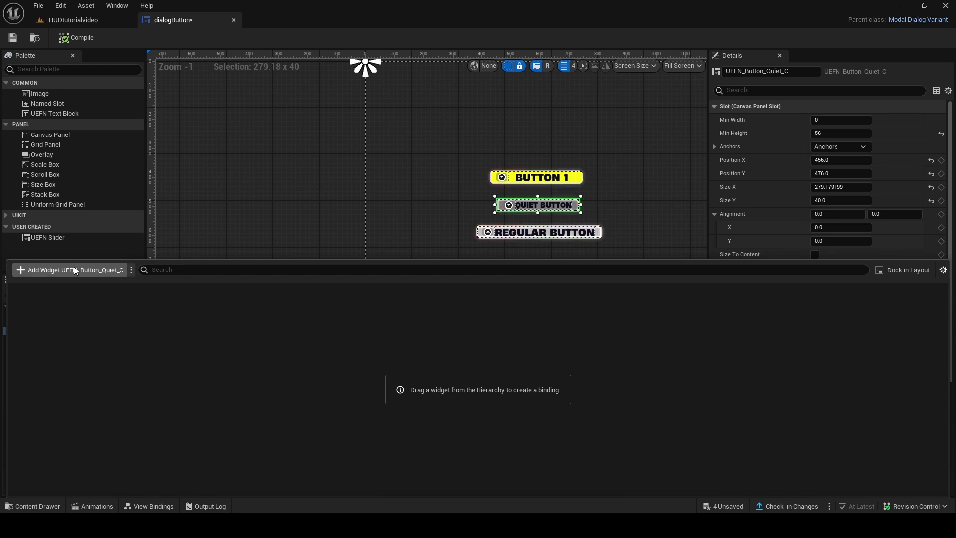
left_click(51, 266)
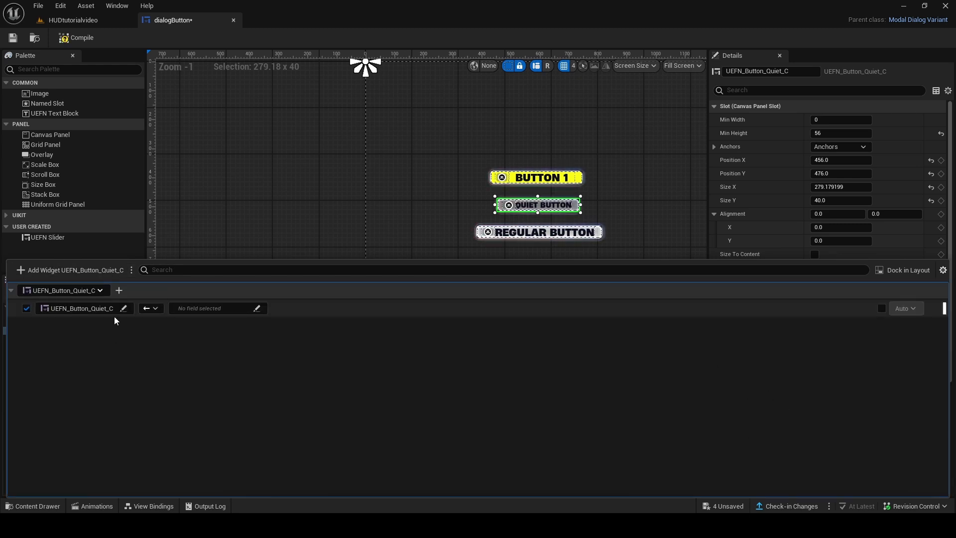
left_click(209, 308)
left_click(303, 466)
left_click(277, 505)
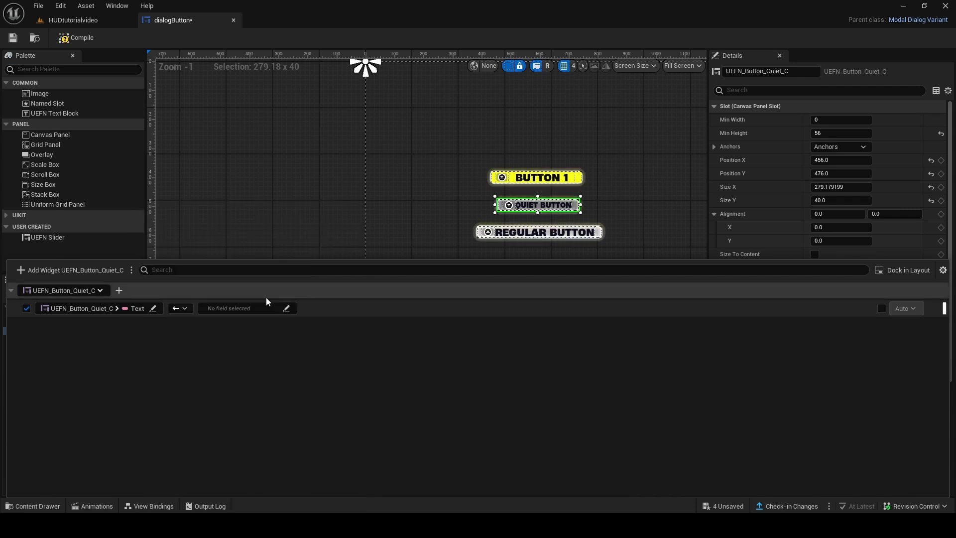
- Bind the quiet button's Text to Button 01 Main Text from CreativeModalDialogViewmodel
left_click(267, 300)
left_click(269, 303)
left_click(253, 338)
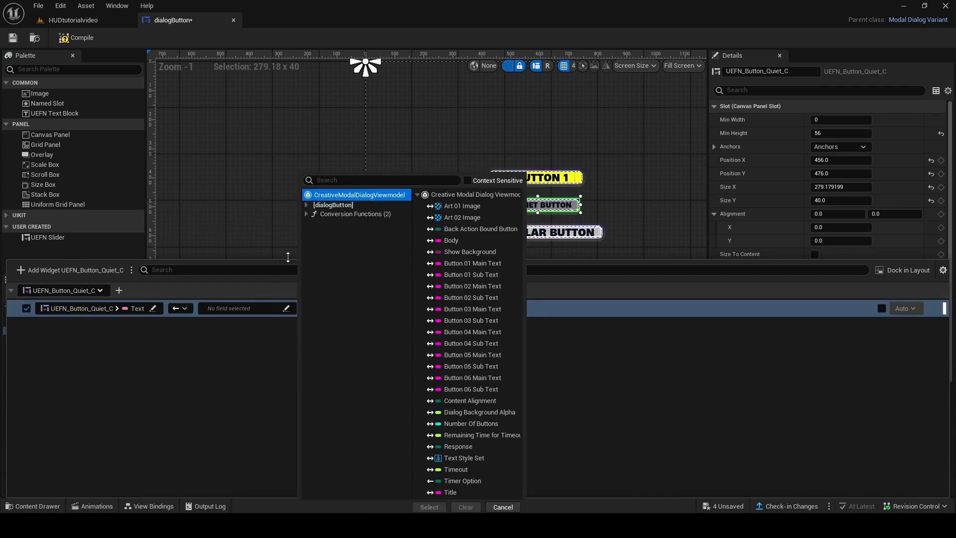
left_click(506, 263)
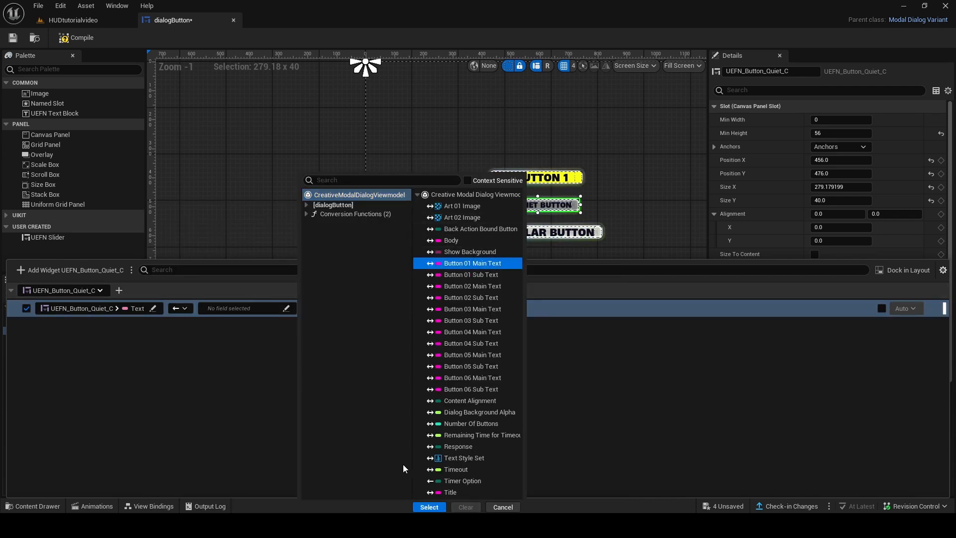
left_click(427, 506)
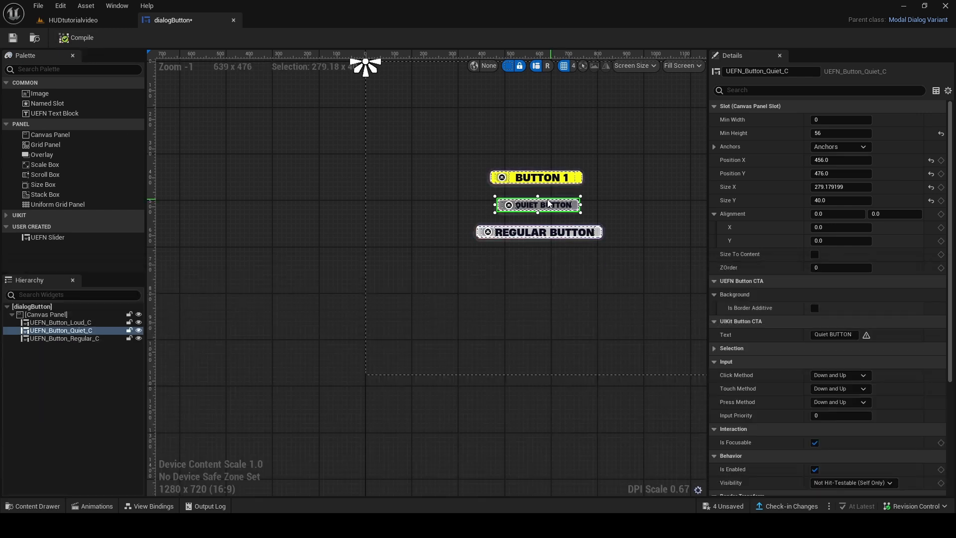
- Change the quiet button's Text binding to Button 02 Main Text from CreativeModalDialogViewmodel
scroll(431, 218, "up", 8)
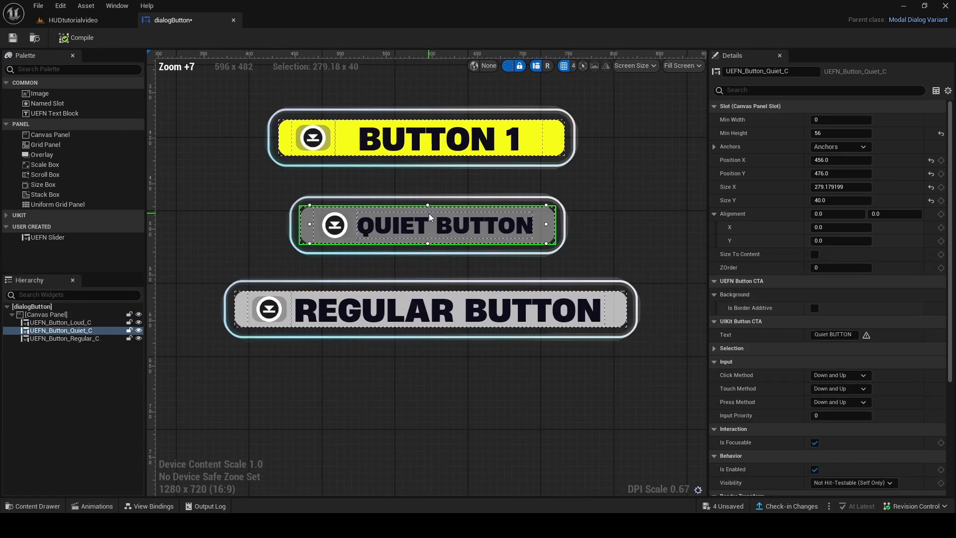
left_click(149, 506)
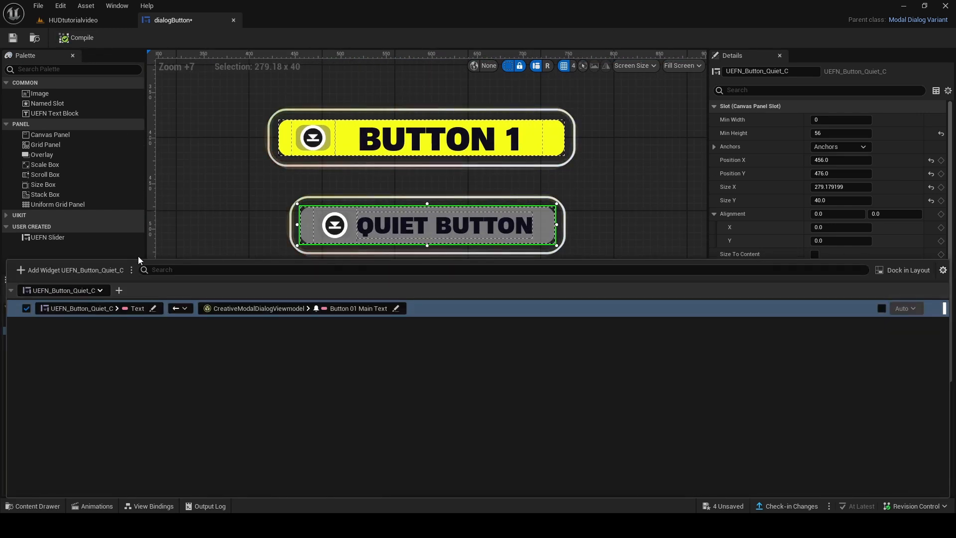
left_click_drag(144, 317, 145, 365)
left_click(356, 401)
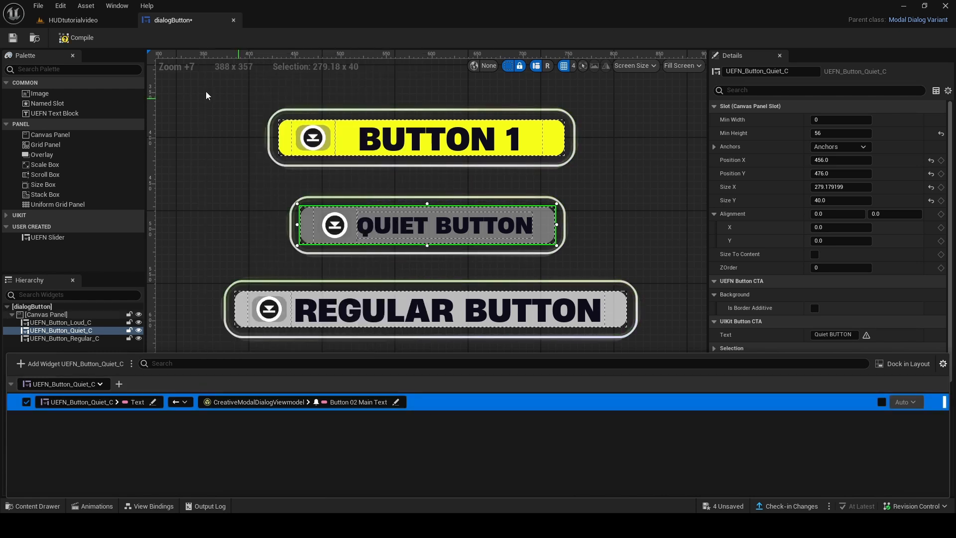
left_click(74, 21)
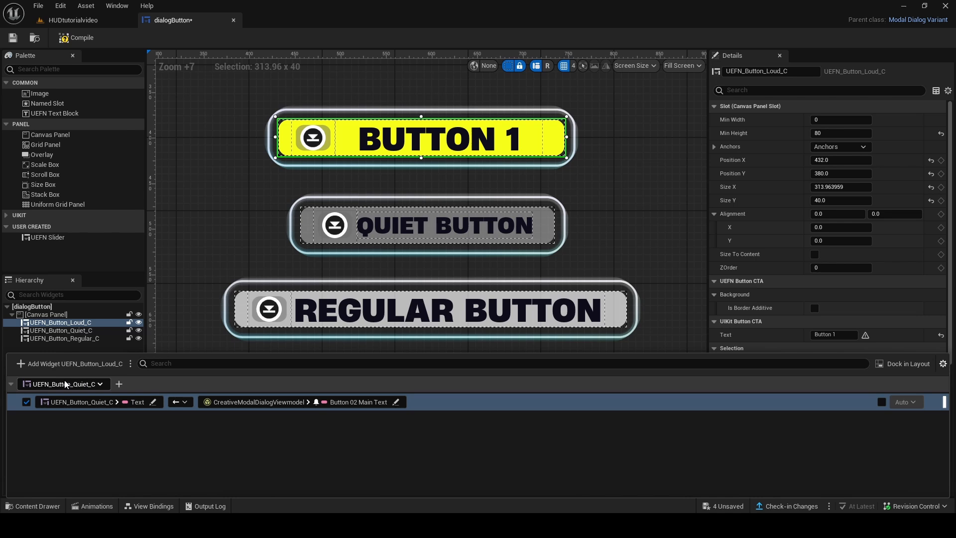
- Add a view binding for UEFN_Button_Loud_C that links its Text to Button 01 Main Text from CreativeModalDialogViewmodel
left_click(70, 363)
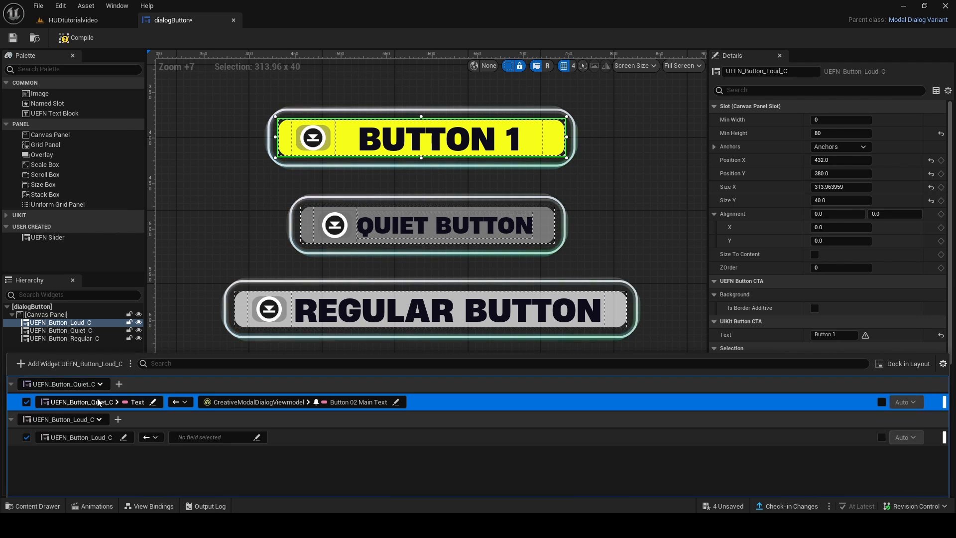
left_click(199, 437)
left_click(189, 386)
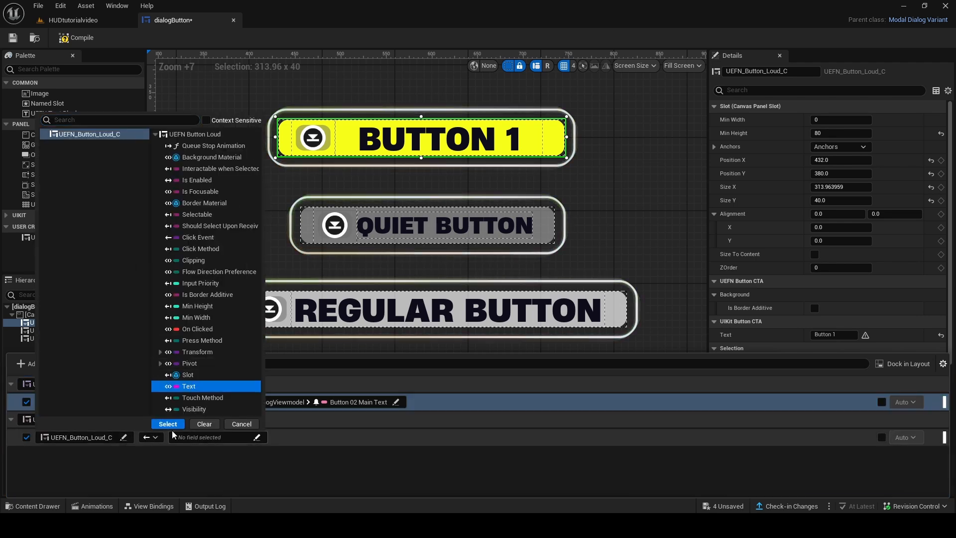
left_click(168, 423)
left_click(227, 437)
double_click(374, 180)
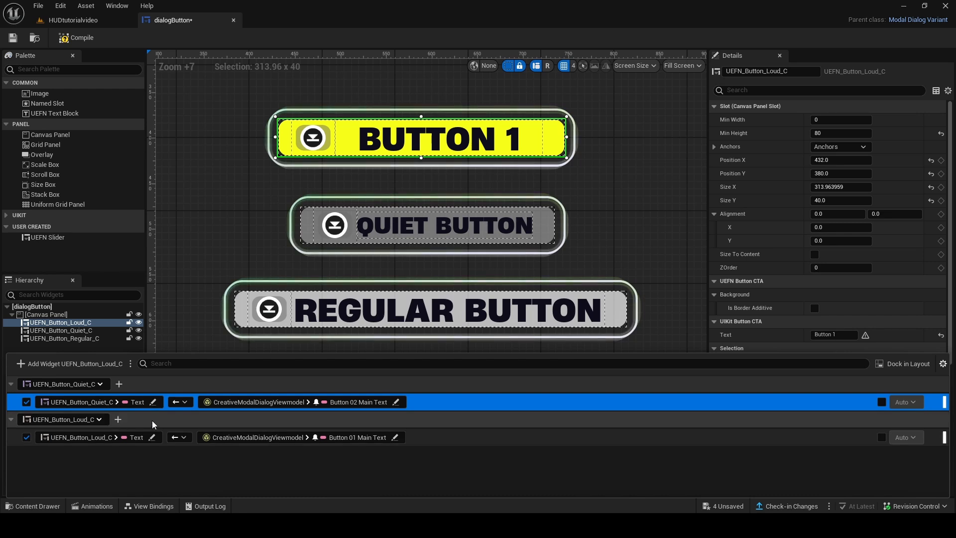
left_click(279, 419)
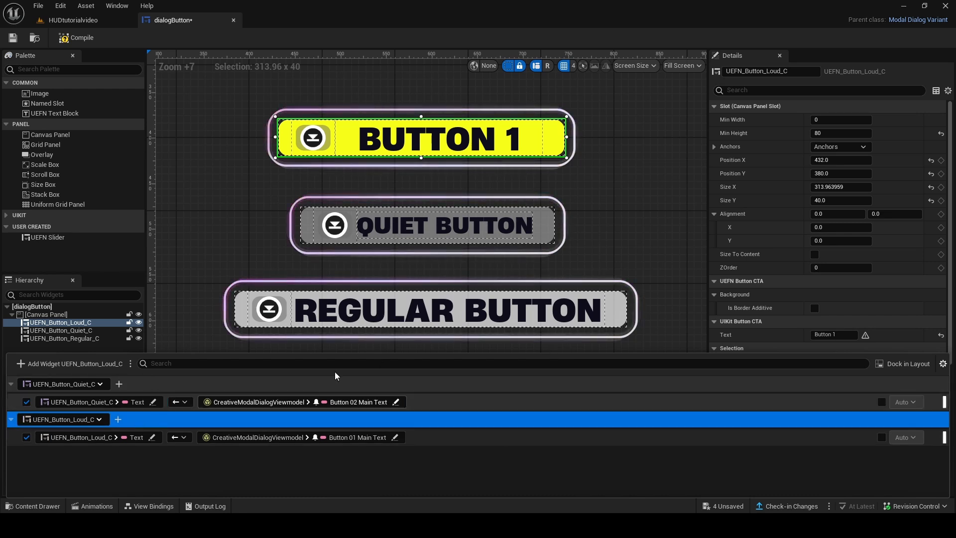
- Add a view binding for UEFN_Button_Regular_C that links its Text to Button 03 Main Text from CreativeModalDialogViewmodel
left_click(547, 323)
left_click(56, 364)
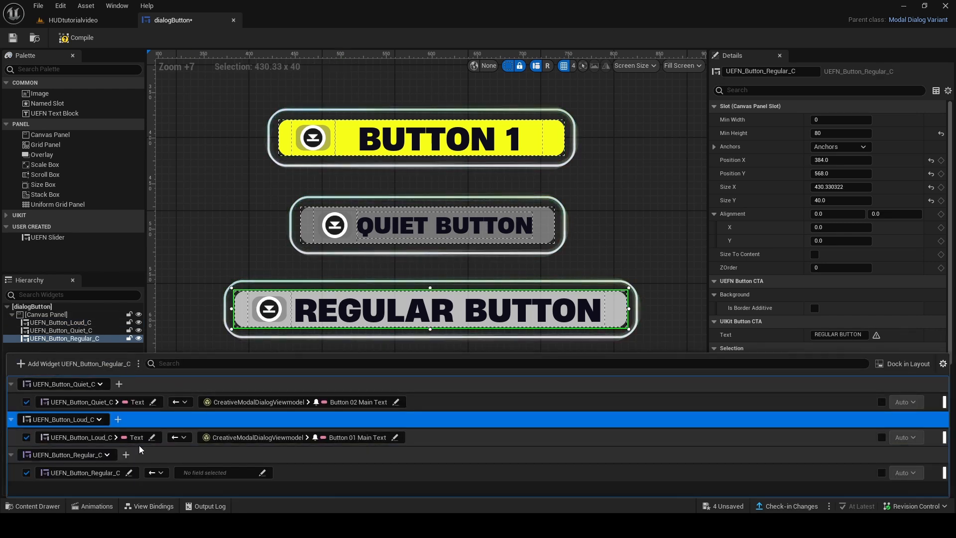
left_click(84, 473)
left_click(176, 459)
left_click(249, 473)
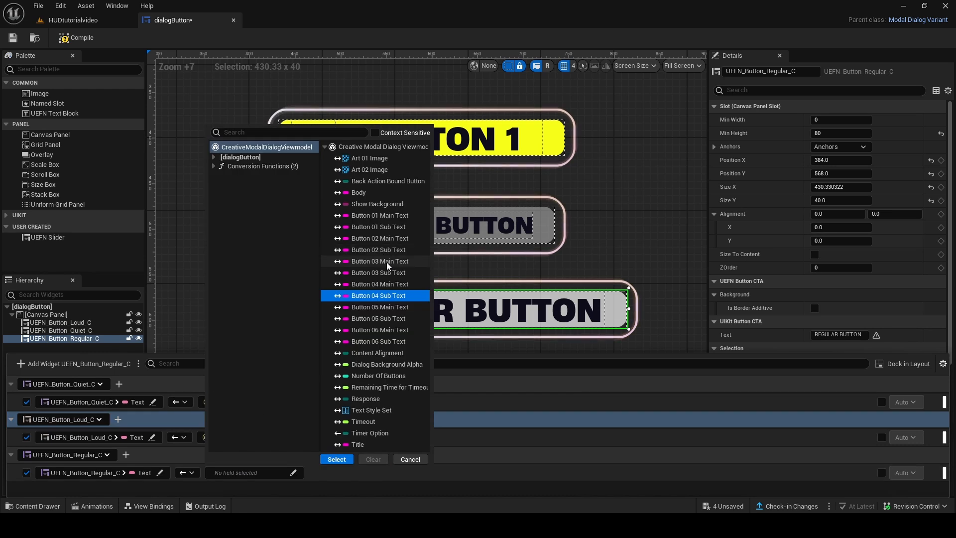
left_click(373, 261)
left_click(348, 463)
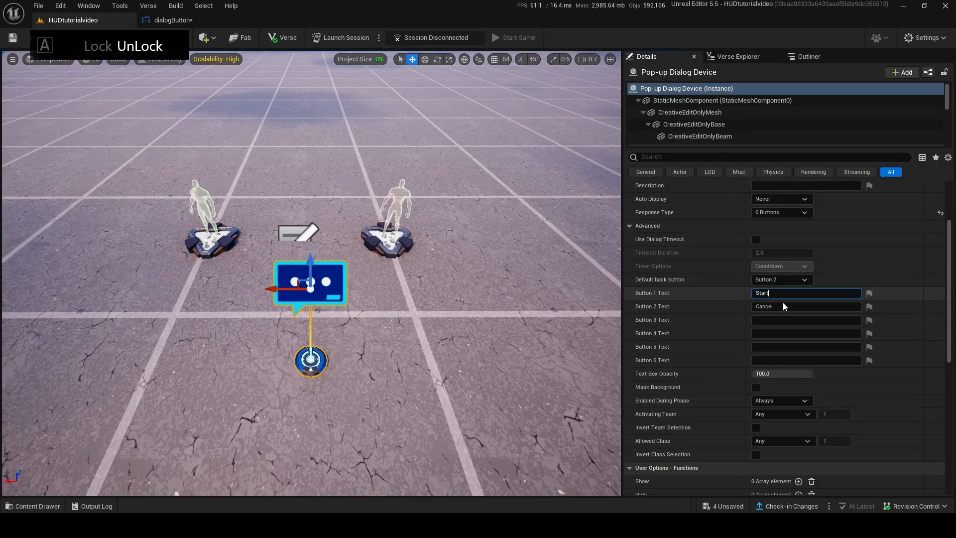
- On the Pop-up Dialog device, set Button 1 Text to Start, Button 2 Text to Options and Button 3 Text to Exit
left_click(782, 304)
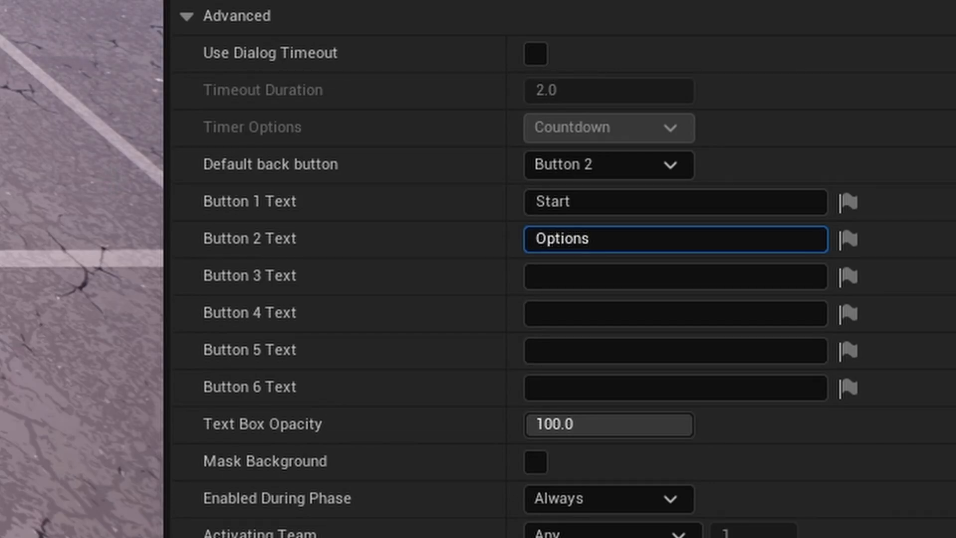
type("Options")
left_click(595, 275)
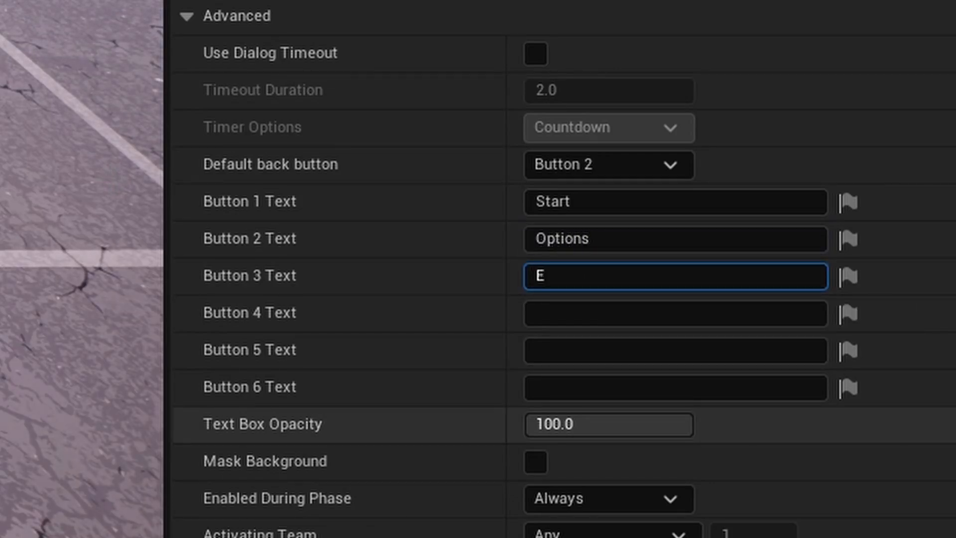
left_click(871, 139)
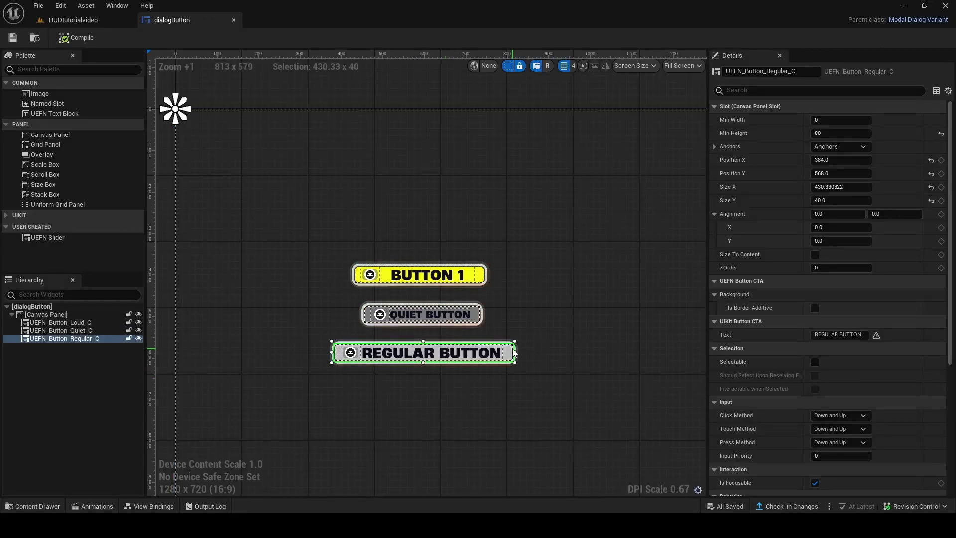
left_click(429, 312)
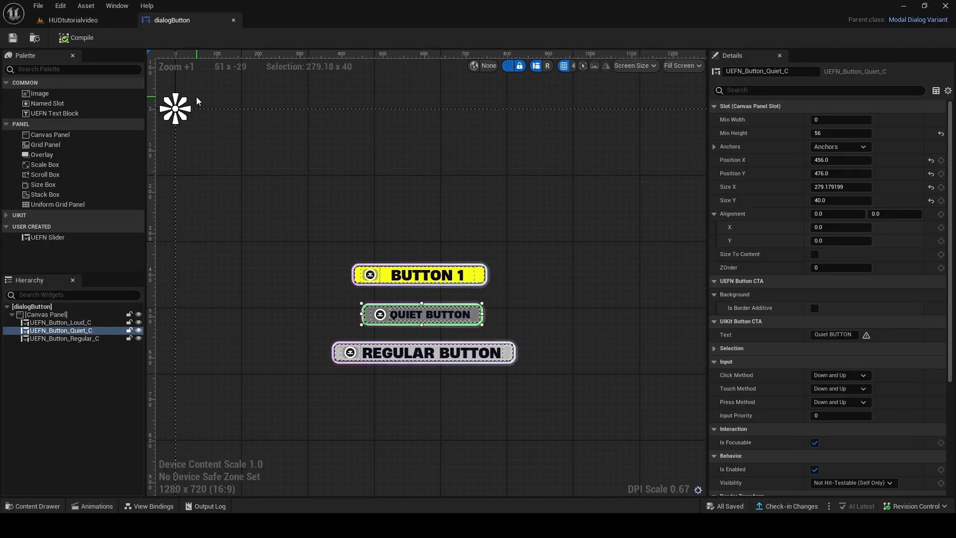
left_click_drag(176, 108, 315, 153)
key("ctrl+z")
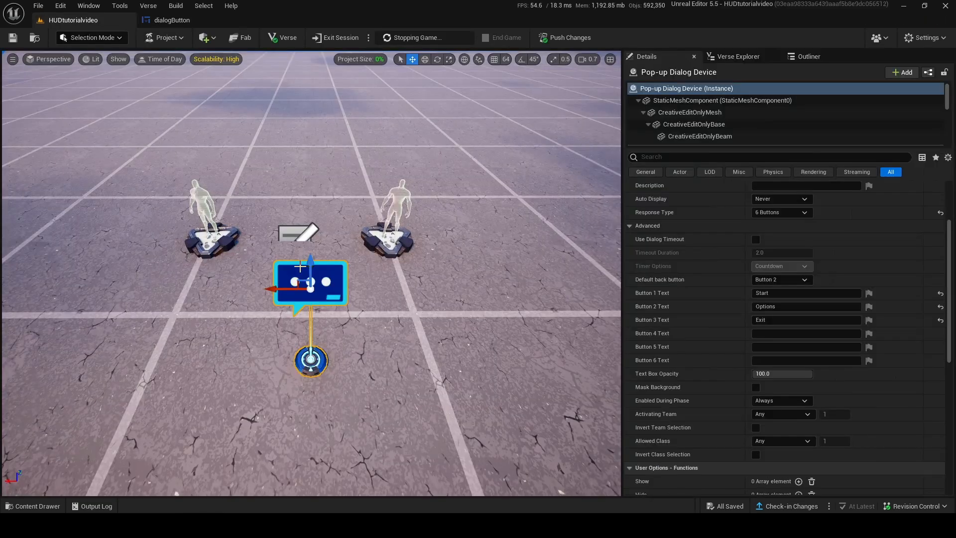
- Set the Pop-up Dialog device's Auto Display option to Game Start
scroll(786, 316, "up", 5)
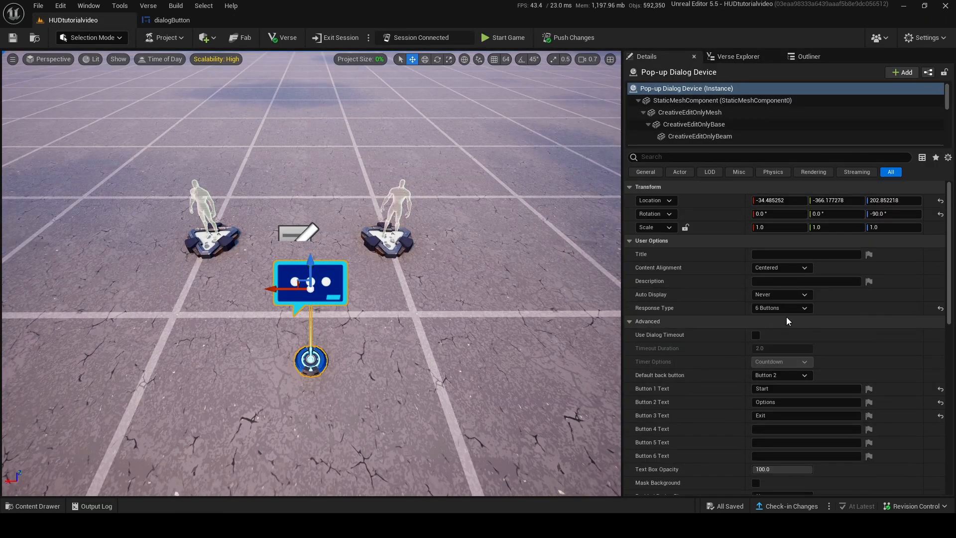
left_click(784, 294)
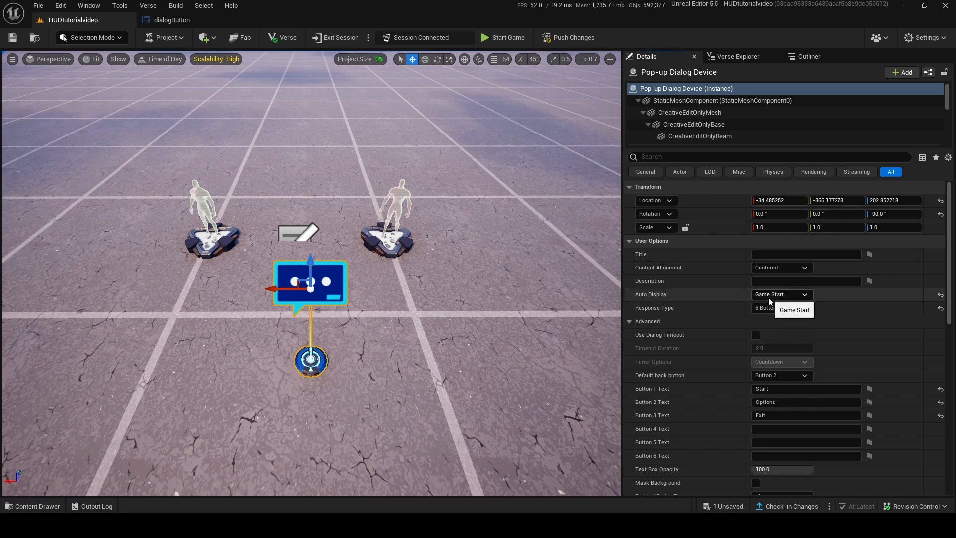
- Set the Pop-up Dialog device's Template Override Class under Modal Widget to dialogButton
scroll(767, 348, "down", 6)
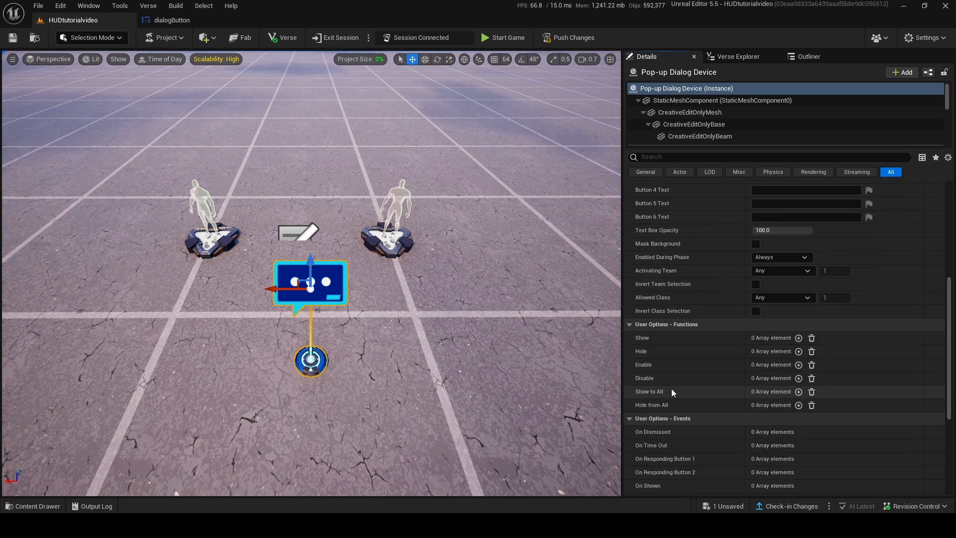
scroll(879, 282, "down", 12)
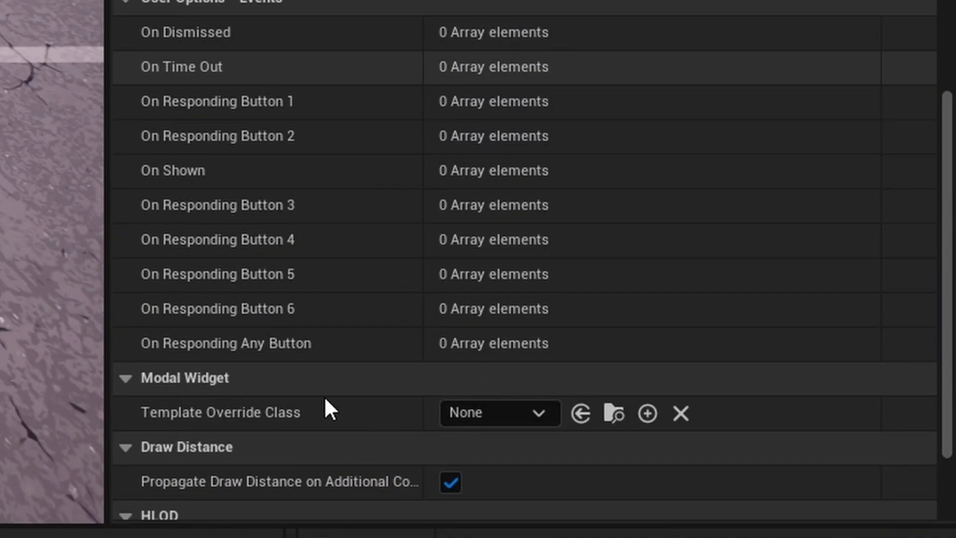
scroll(325, 398, "down", 4)
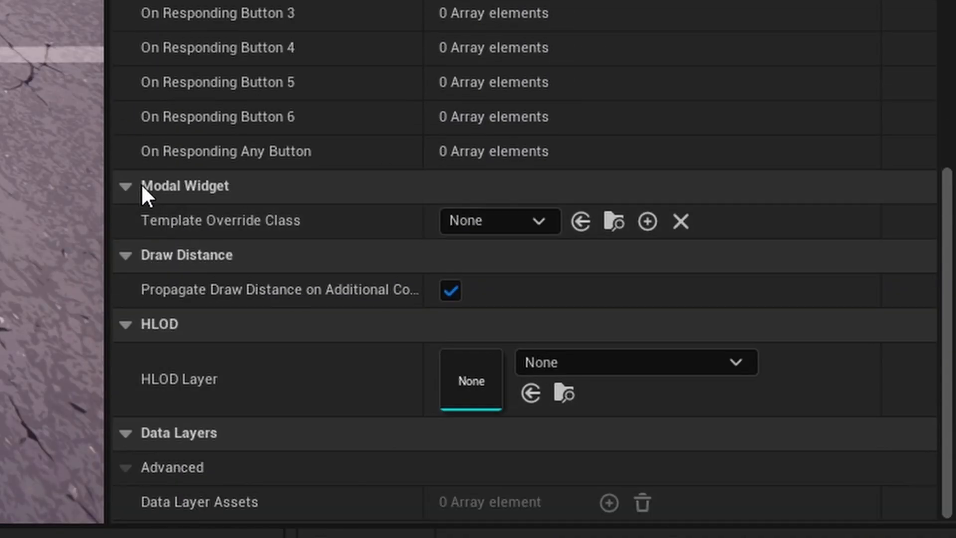
left_click(473, 222)
left_click(561, 319)
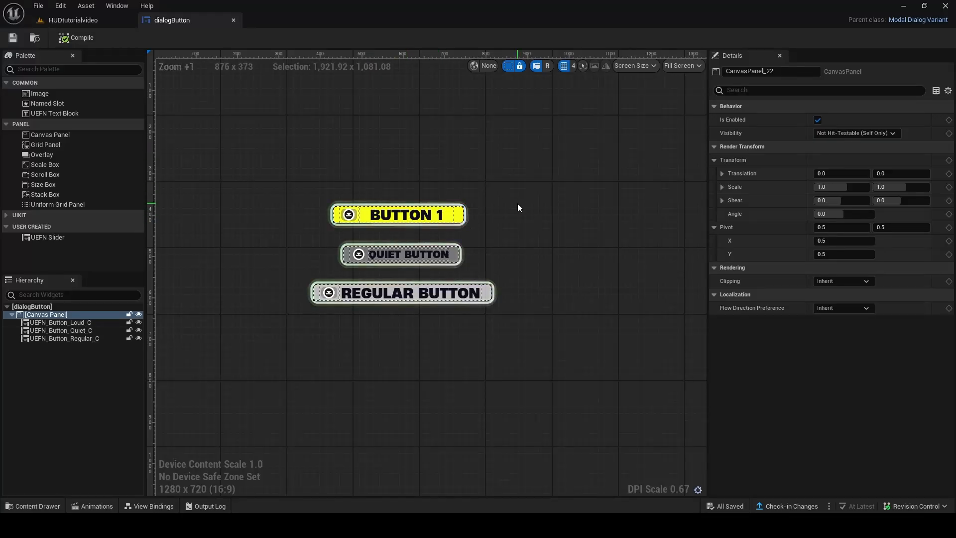
scroll(517, 203, "down", 2)
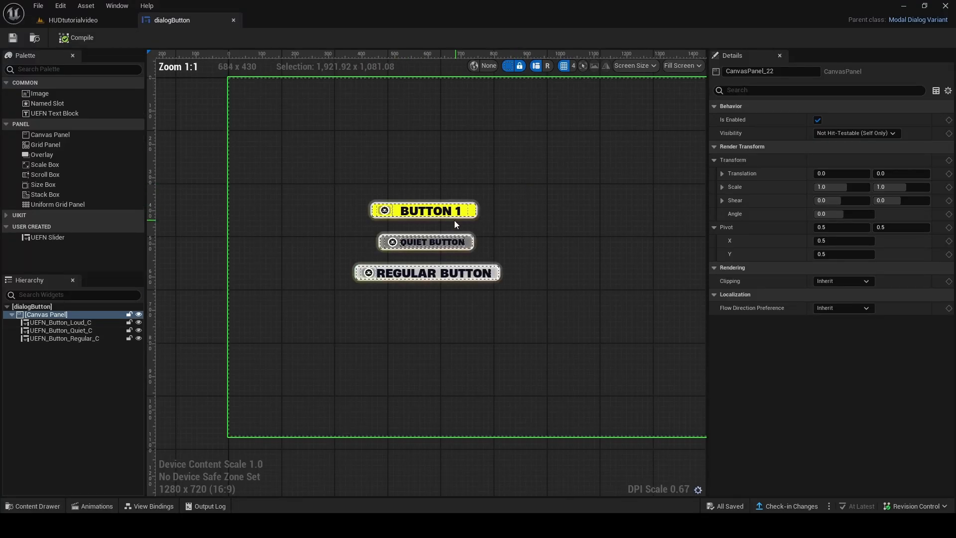
left_click(78, 23)
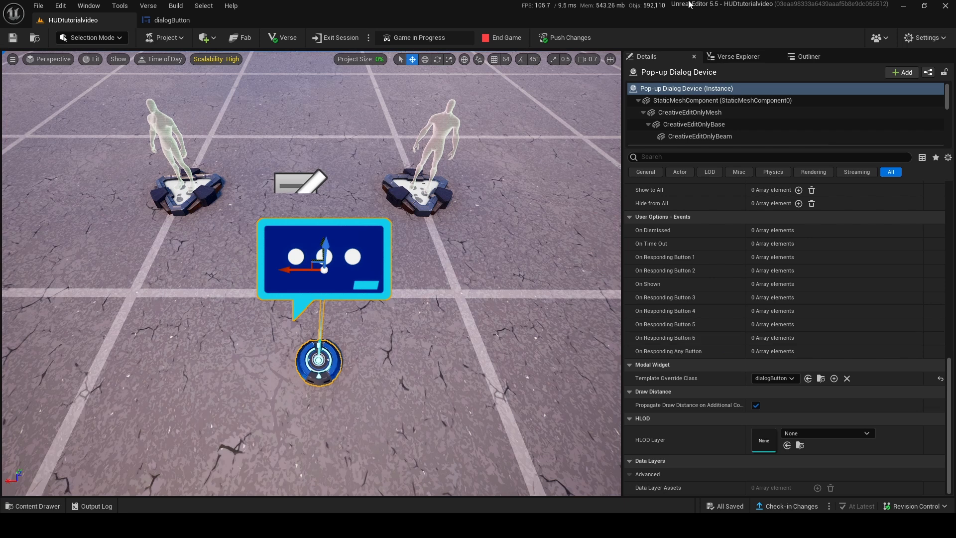
- In the dialogButton widget, add a second view binding for UEFN_Button_Loud_C and set its direction to One Way To View Model
left_click(172, 20)
scroll(439, 272, "down", 3)
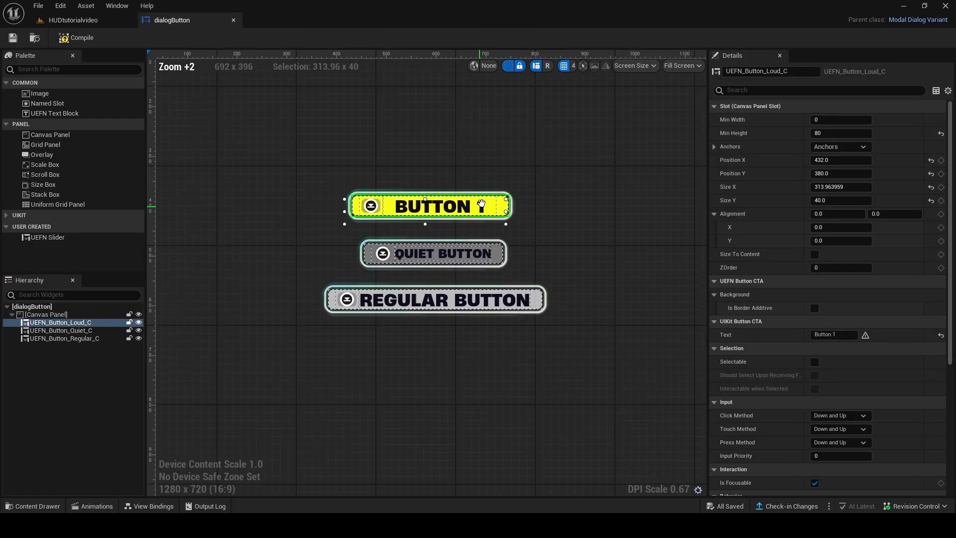
left_click(148, 506)
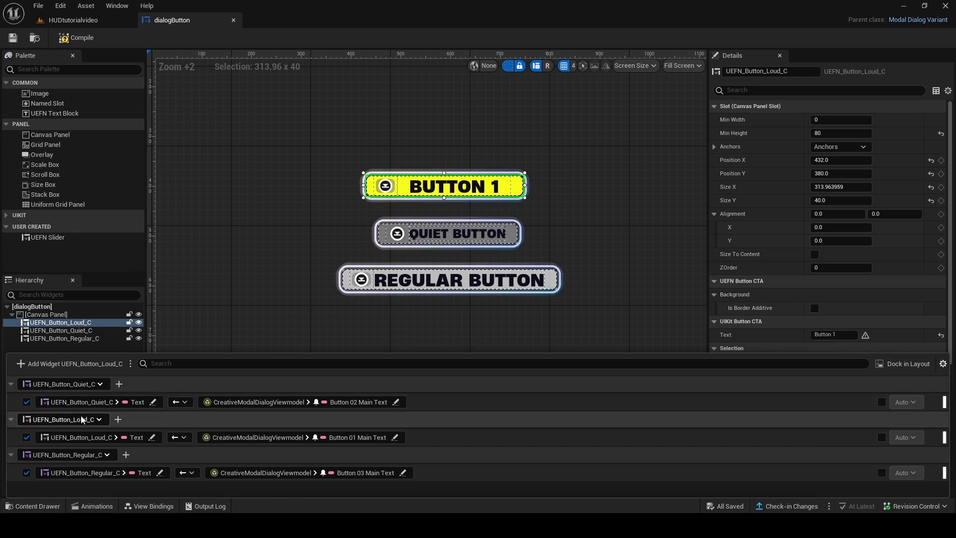
left_click(117, 420)
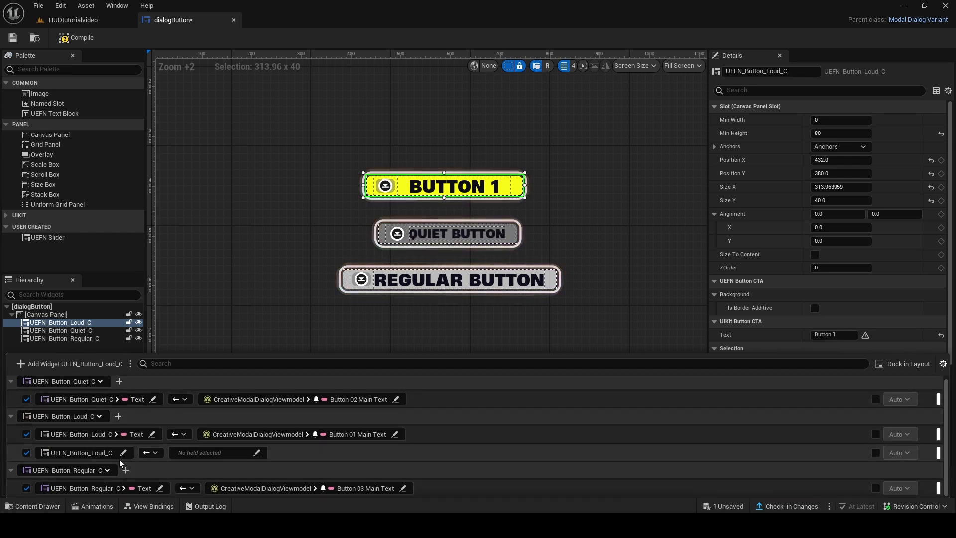
left_click(155, 455)
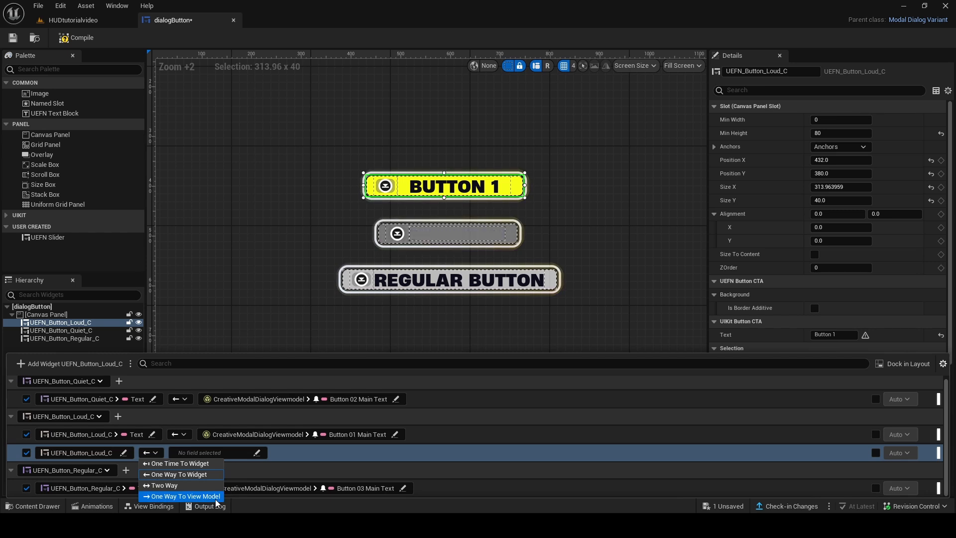
left_click(198, 496)
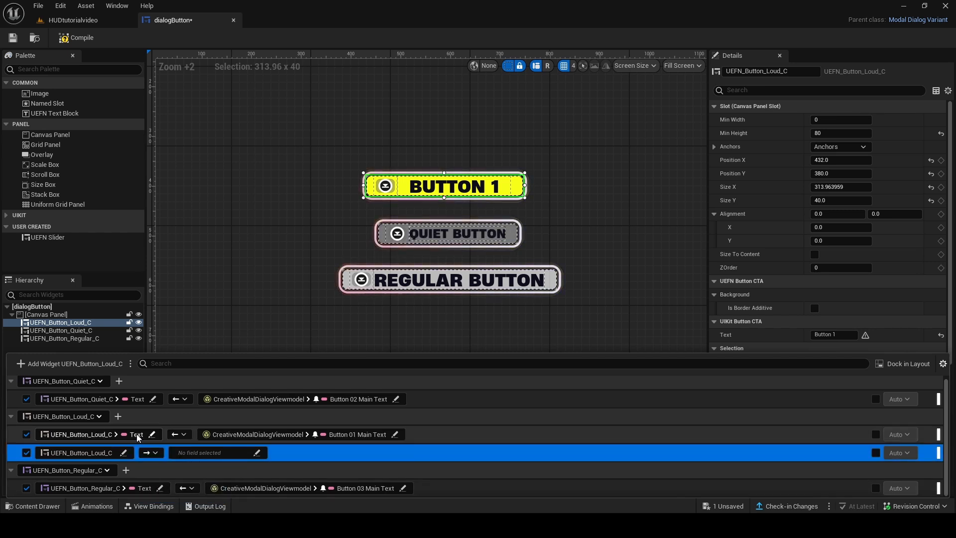
- Use the conversion function Get Response Button 1 as the source of the loud button's new binding
left_click(115, 453)
left_click(48, 160)
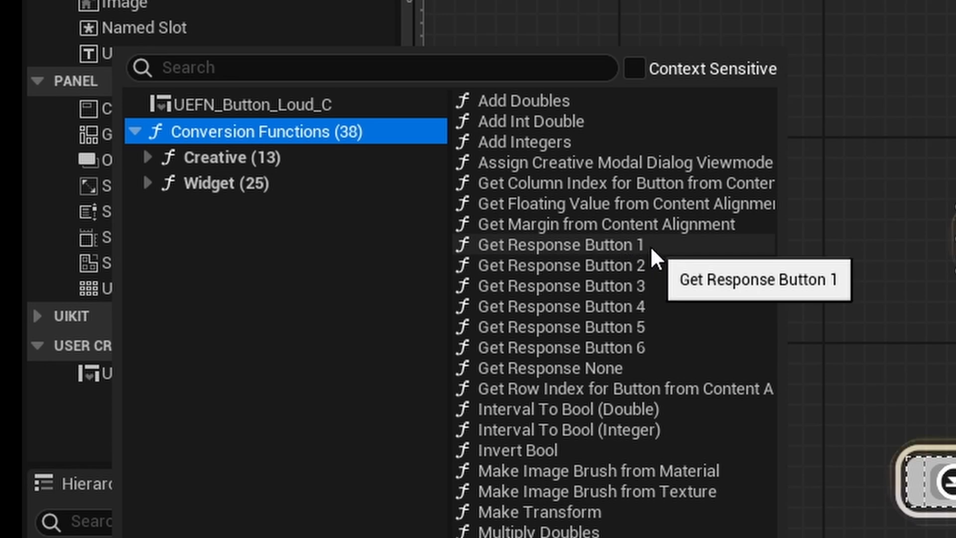
left_click(650, 246)
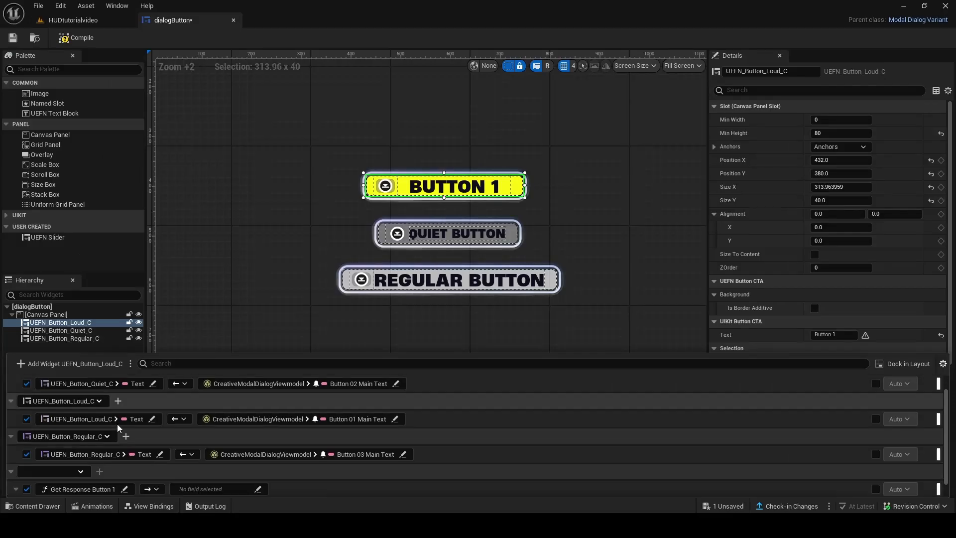
scroll(118, 424, "down", 1)
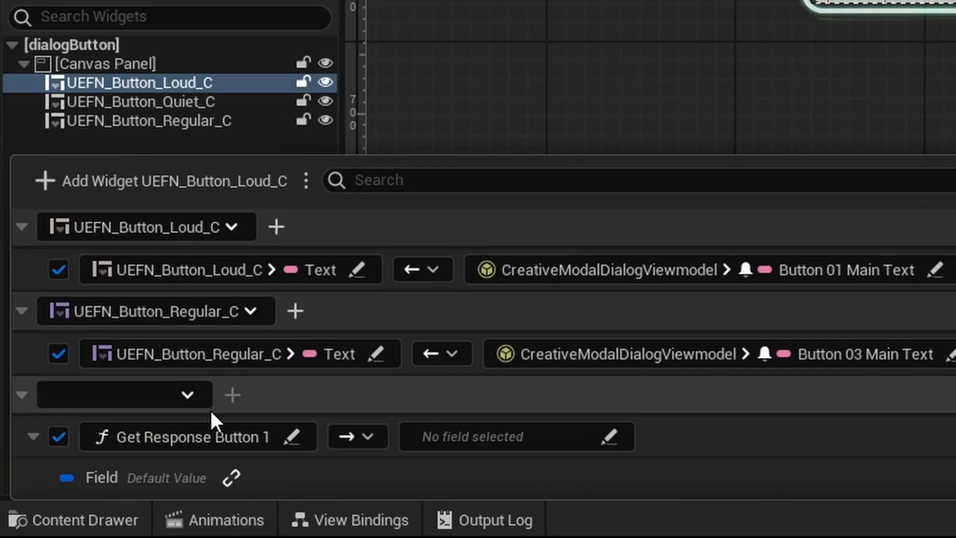
- Set the destination of the Get Response Button 1 binding to CreativeModalDialogViewmodel's Response
left_click(464, 436)
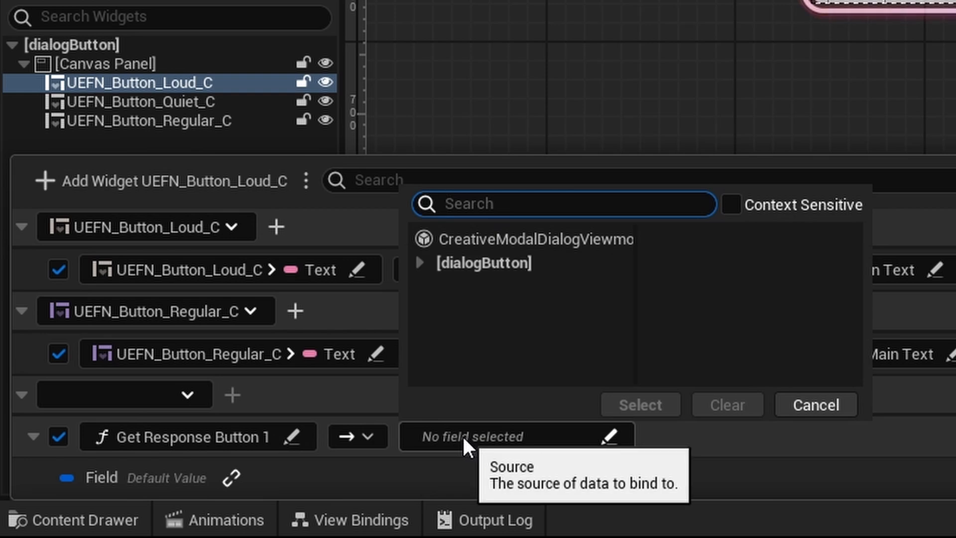
left_click(423, 259)
left_click(423, 259)
left_click(439, 243)
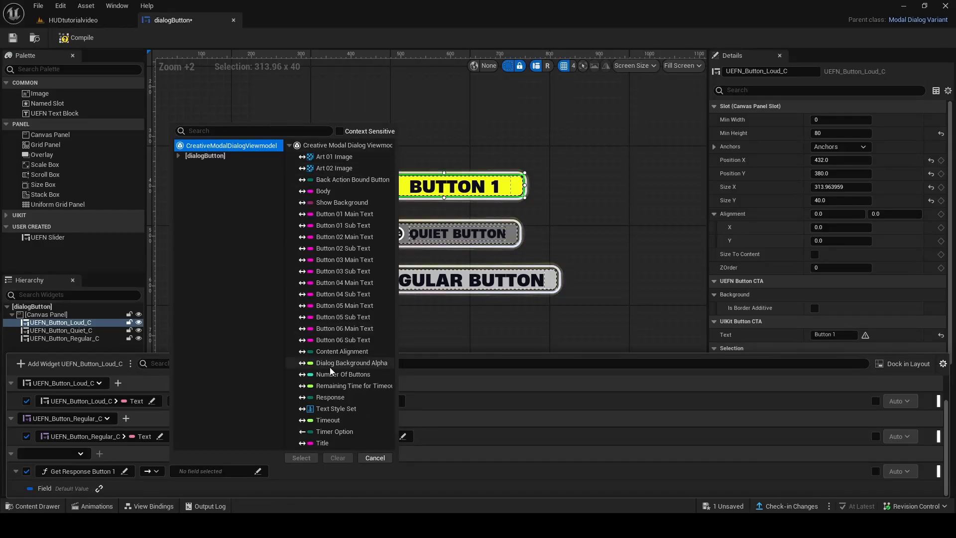
left_click(330, 396)
left_click(301, 457)
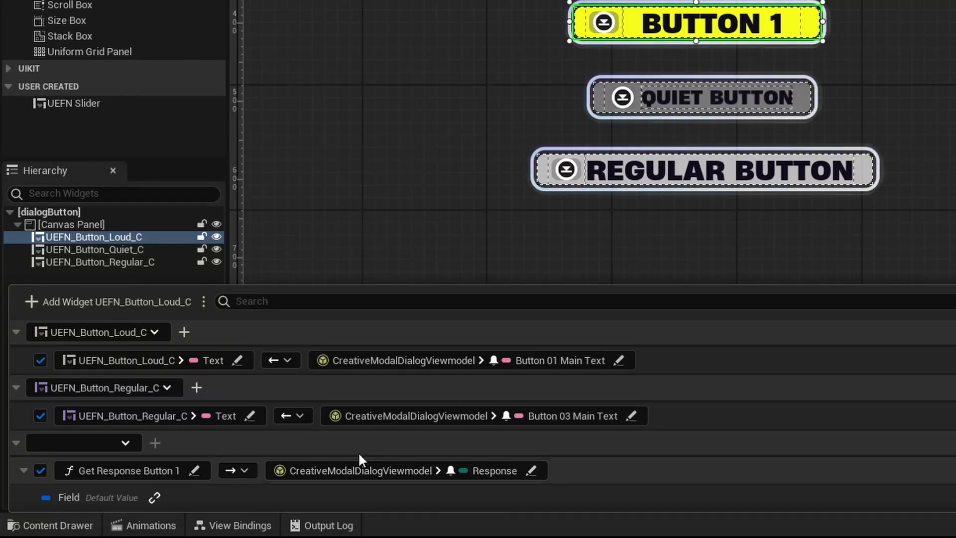
- Link the Field parameter of Get Response Button 1 to UEFN_Button_Loud_C's Click Event and compile the widget
left_click(154, 498)
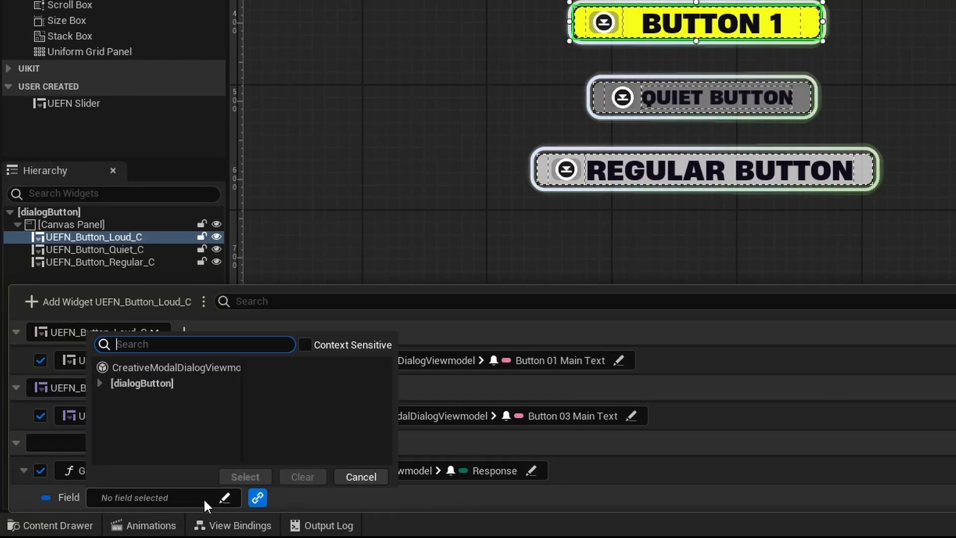
left_click(100, 380)
left_click(109, 393)
left_click(146, 410)
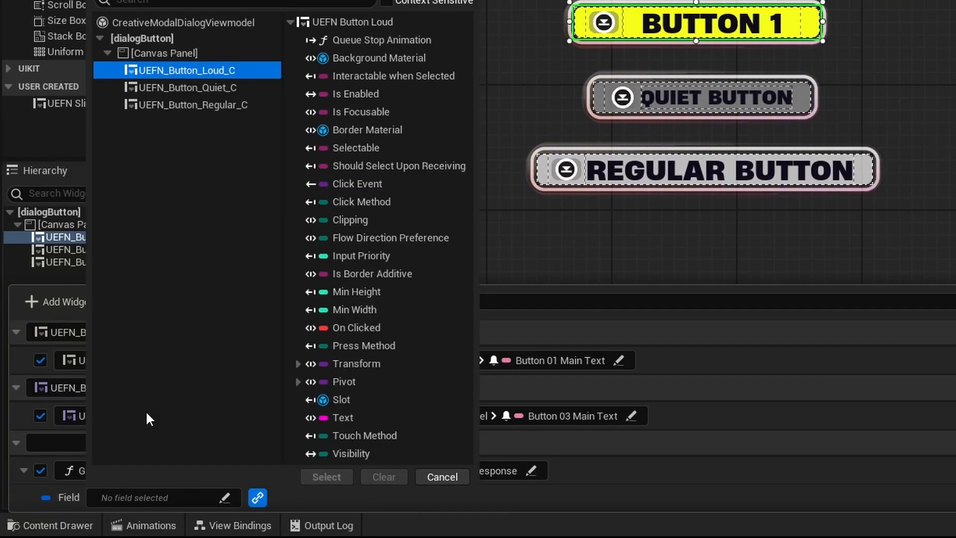
left_click(363, 183)
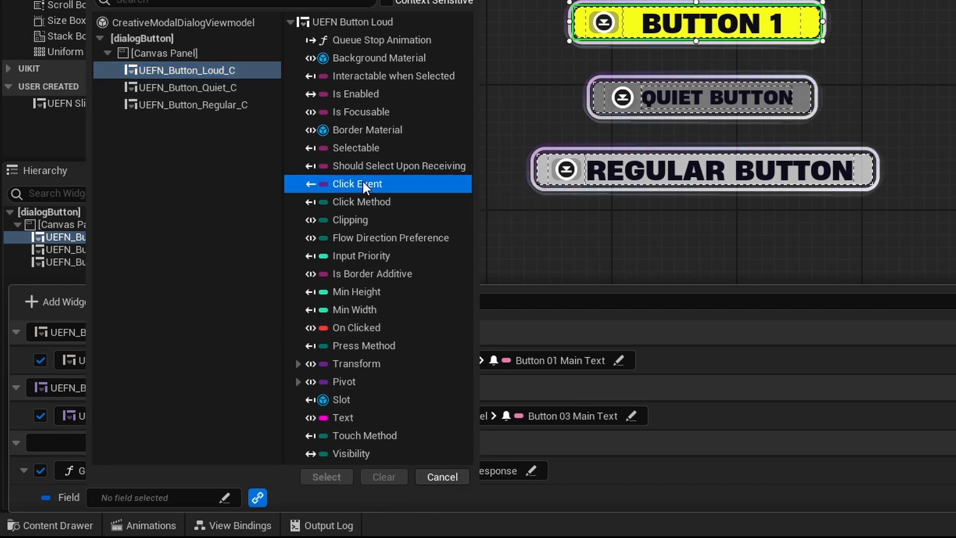
left_click(327, 477)
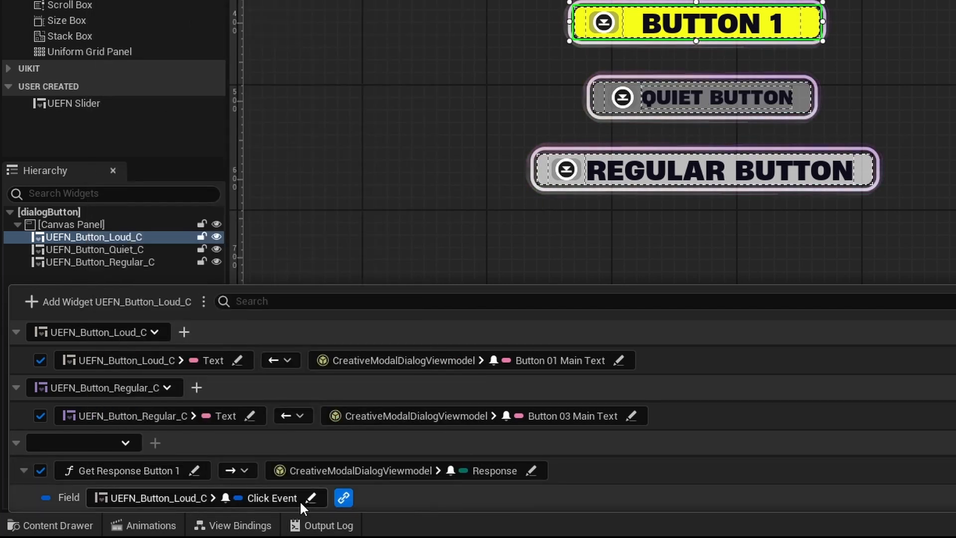
left_click(76, 38)
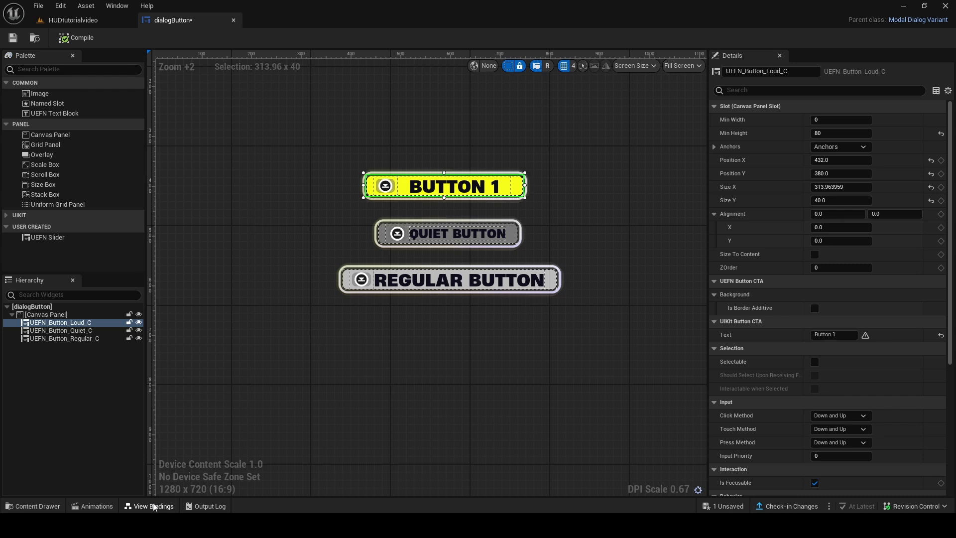
- Add a second view binding for UEFN_Button_Quiet_C and set its direction to One Way To View Model
left_click(151, 506)
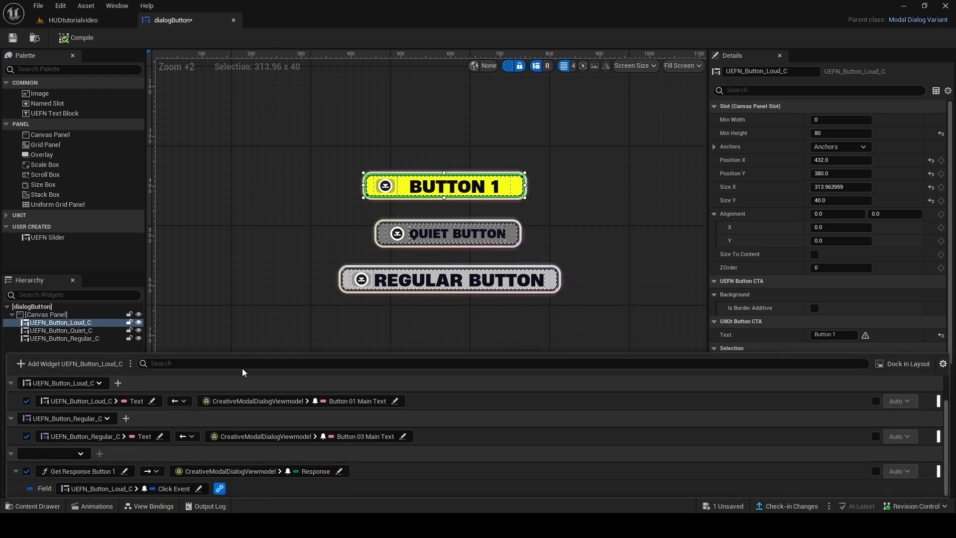
left_click_drag(197, 350, 197, 302)
left_click(407, 232)
left_click(153, 505)
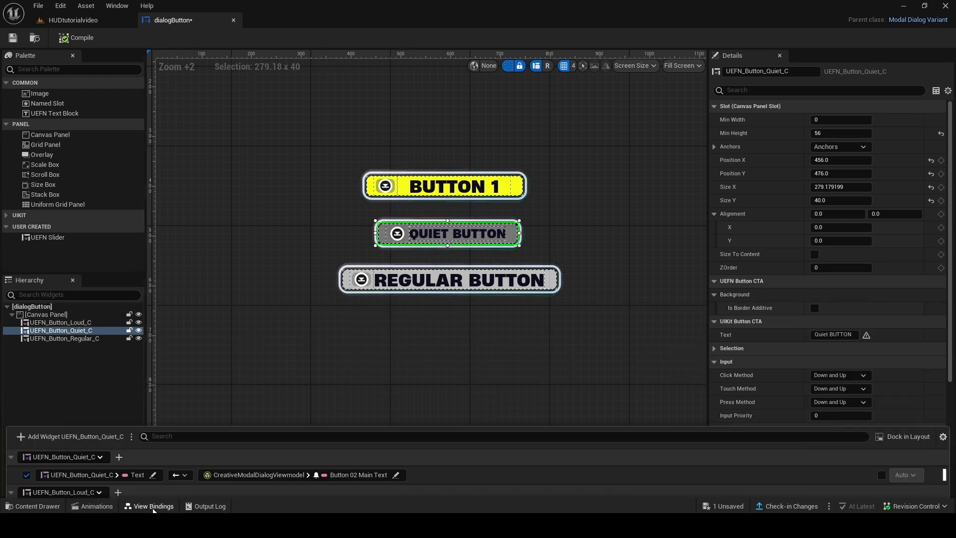
left_click(121, 319)
left_click(194, 374)
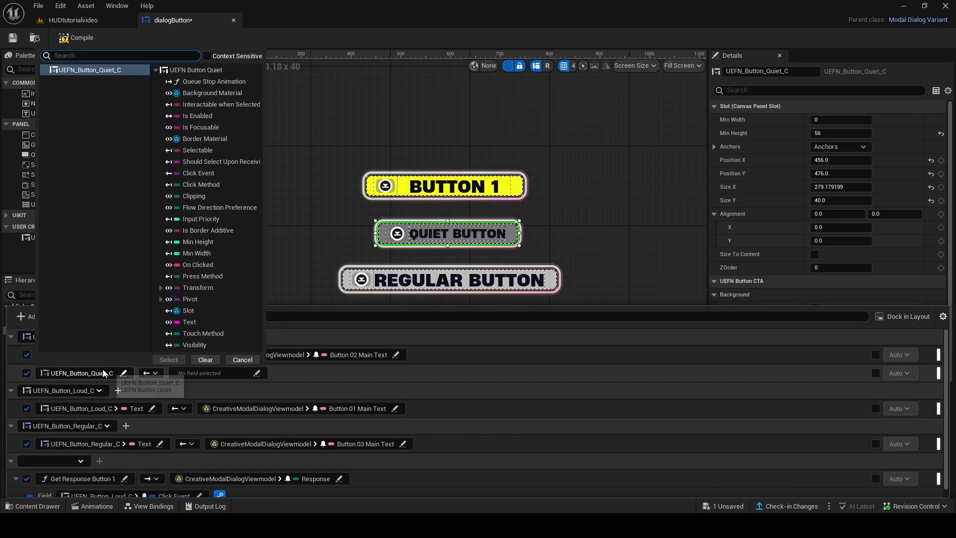
left_click(148, 372)
left_click(150, 407)
- Use the conversion function Get Response Button 2 as the source of the quiet button's new binding
left_click(124, 374)
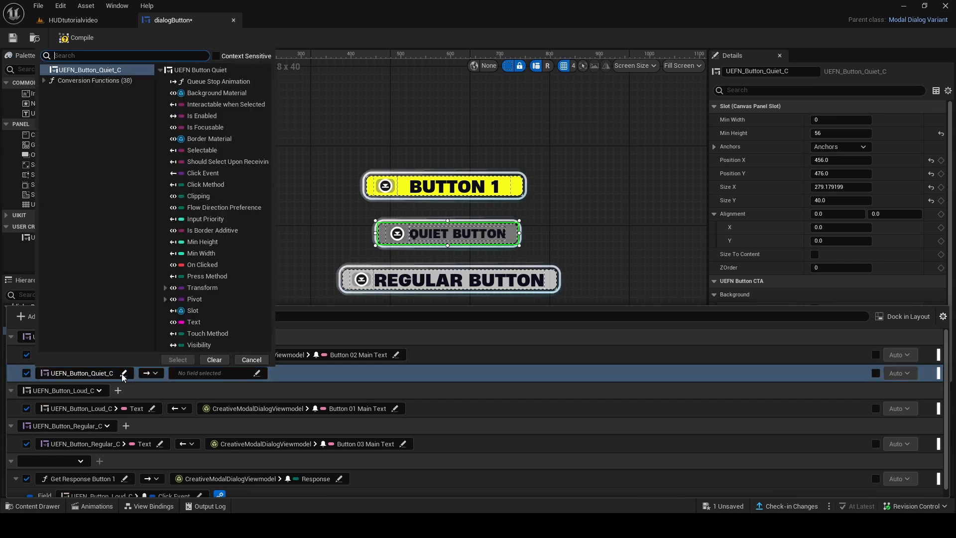
left_click(199, 173)
left_click(95, 81)
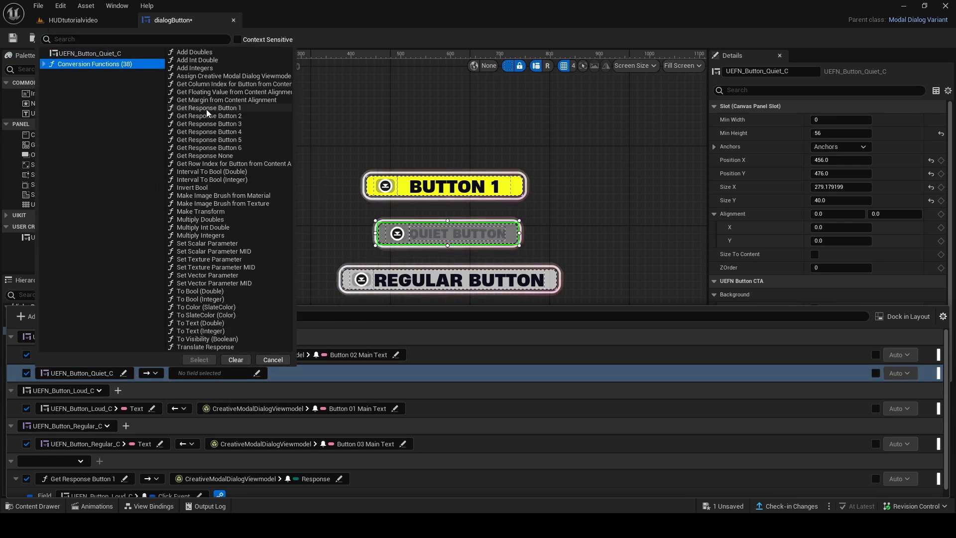
left_click(209, 116)
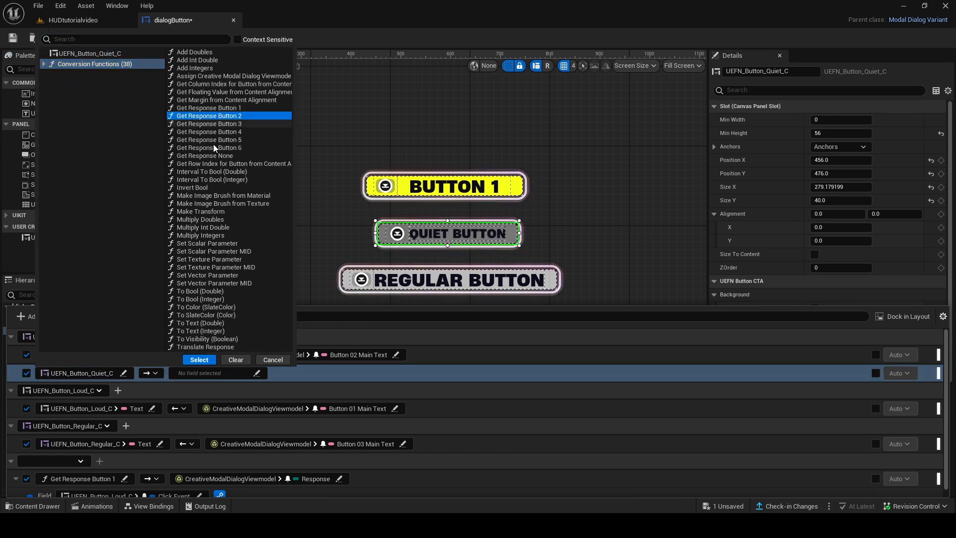
left_click(199, 359)
- Target the viewmodel's Response with the Get Response Button 2 binding and link its Field to UEFN_Button_Quiet_C's Click Event
left_click(202, 471)
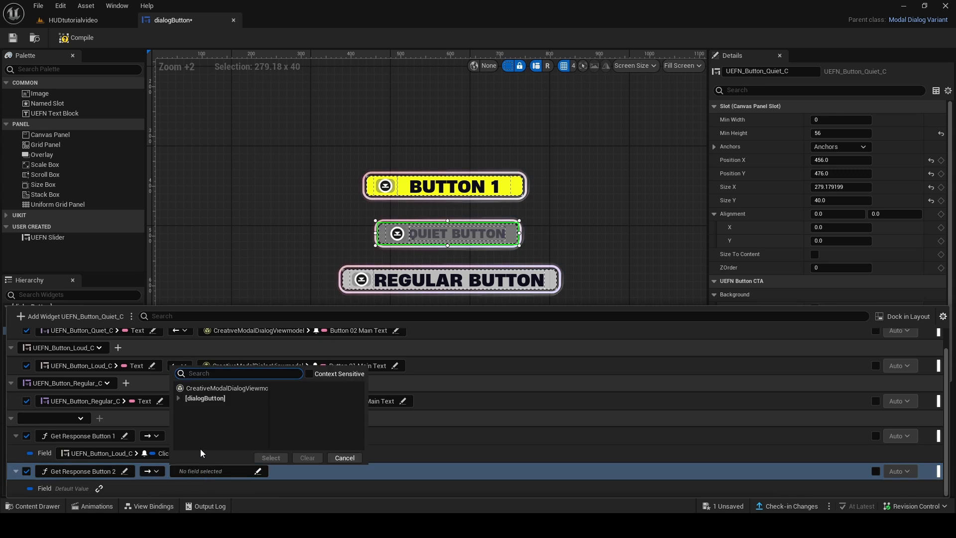
left_click(209, 388)
double_click(294, 339)
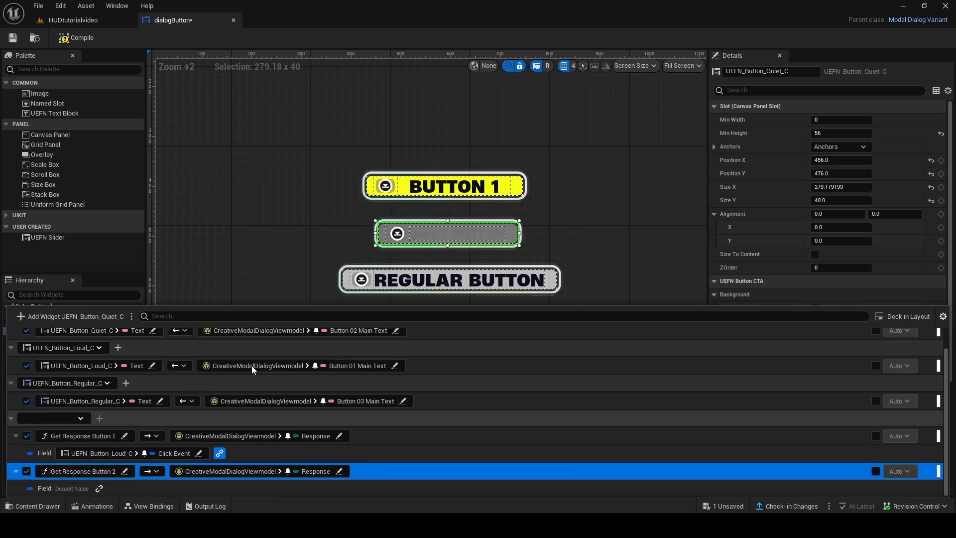
left_click(99, 489)
left_click(89, 493)
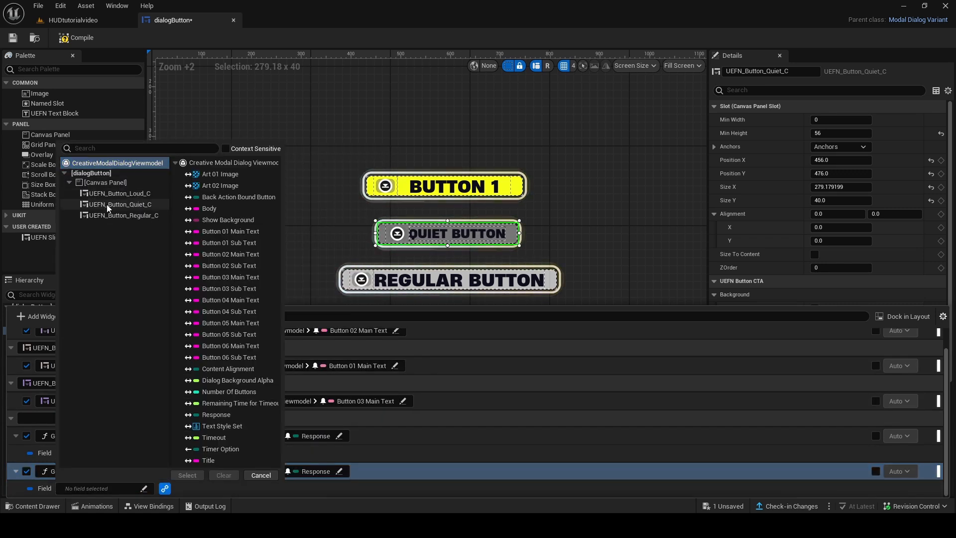
left_click(107, 205)
left_click(236, 291)
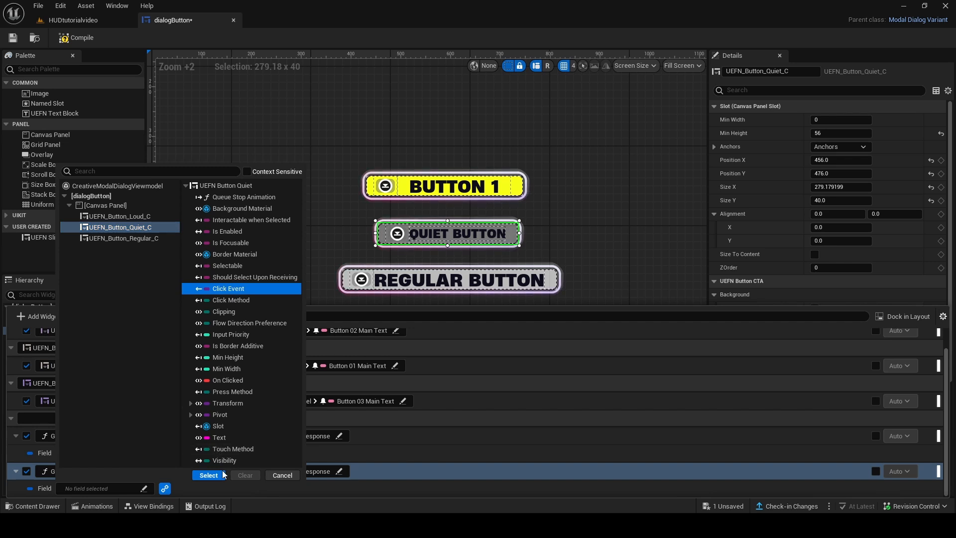
- Add another view binding for UEFN_Button_Regular_C and set its direction to One Way To View Model
left_click(426, 284)
left_click(148, 506)
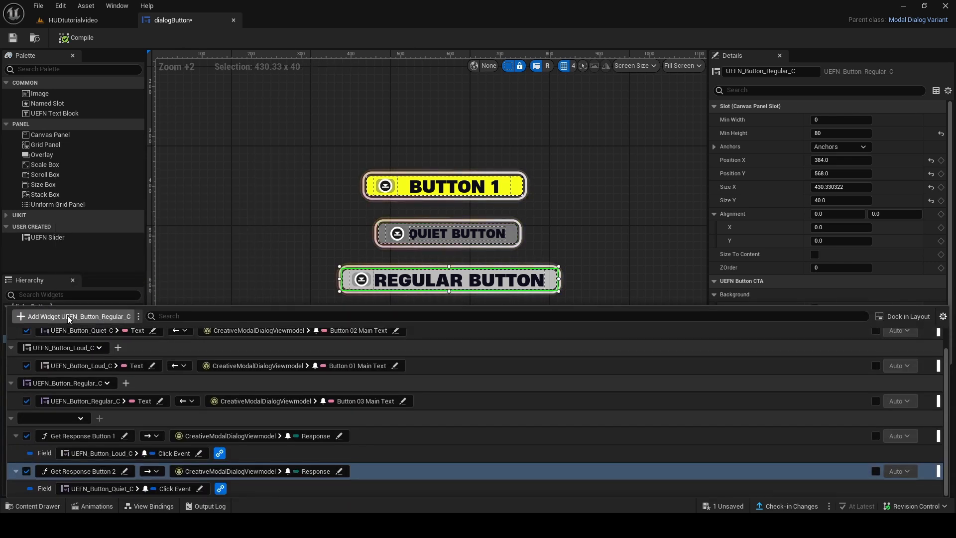
left_click(68, 316)
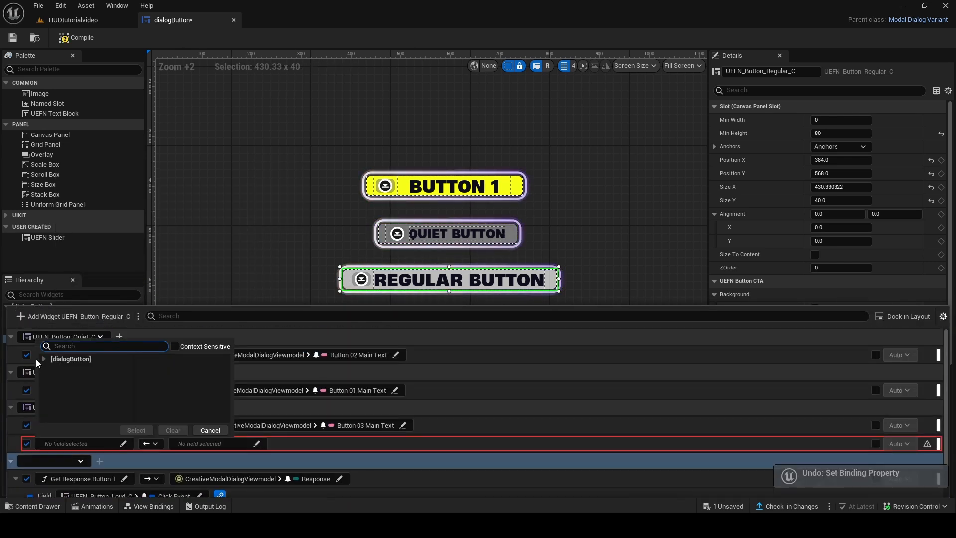
left_click(51, 363)
left_click(150, 443)
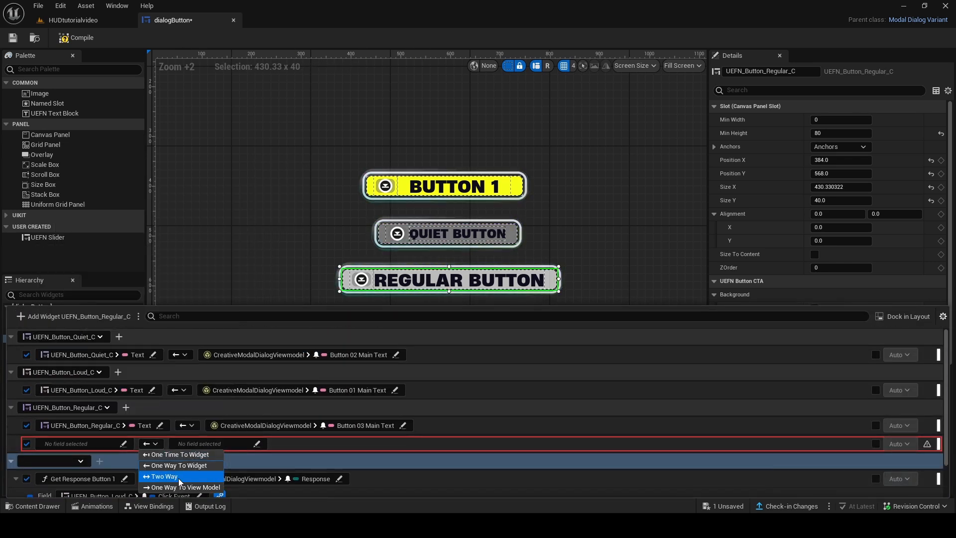
left_click(180, 488)
- Use the conversion function Get Response Button 3 as the source of the regular button's new binding
scroll(105, 419, "down", 2)
left_click(89, 488)
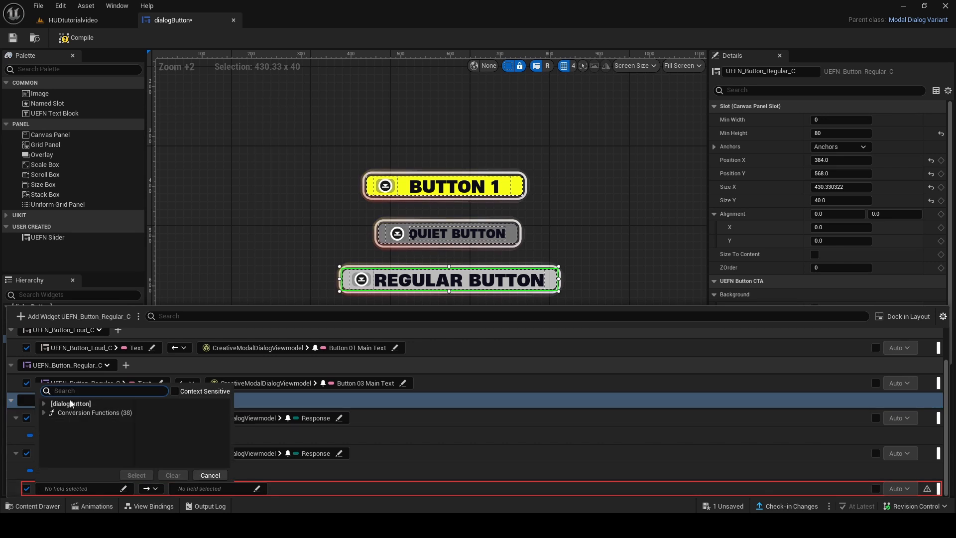
left_click(69, 402)
left_click(80, 320)
left_click(213, 239)
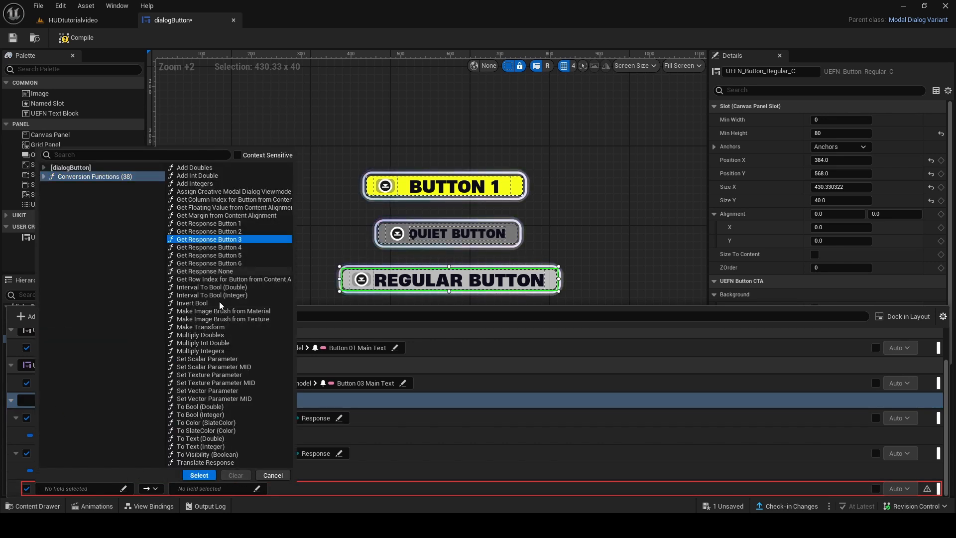
left_click(199, 475)
- Set the destination of the Get Response Button 3 binding to CreativeModalDialogViewmodel's Response
left_click(199, 488)
left_click(180, 406)
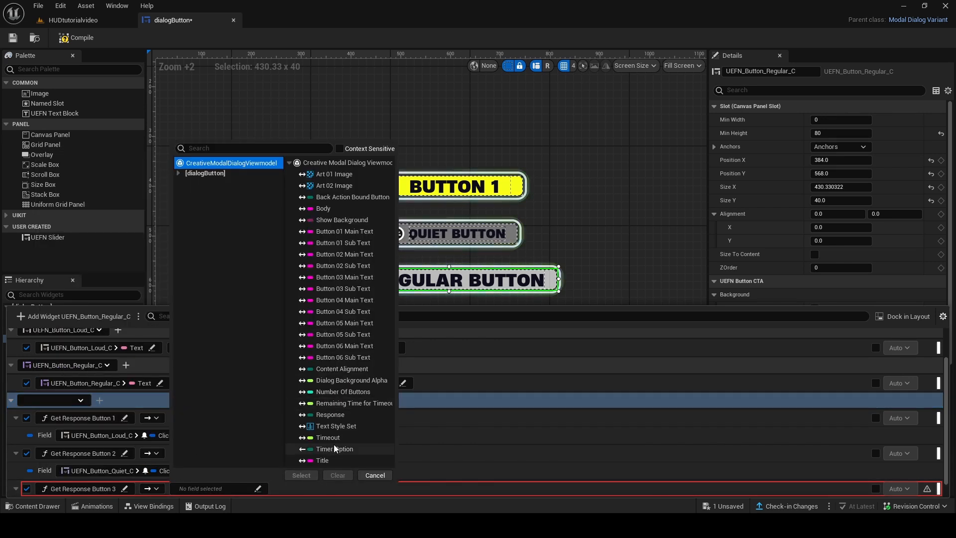
left_click(301, 475)
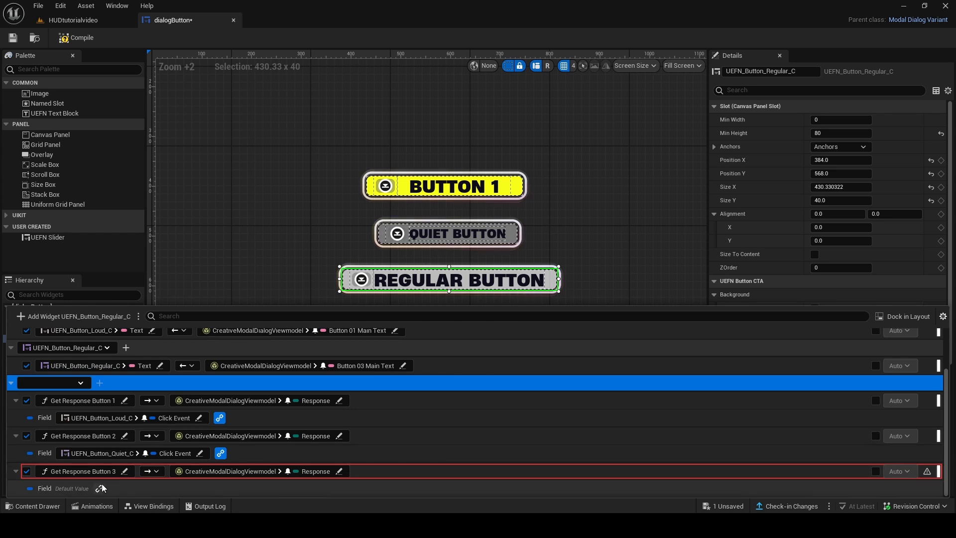
- Link the Field parameter of Get Response Button 3 to UEFN_Button_Regular_C's Click Event
left_click(94, 489)
left_click(65, 415)
left_click(75, 426)
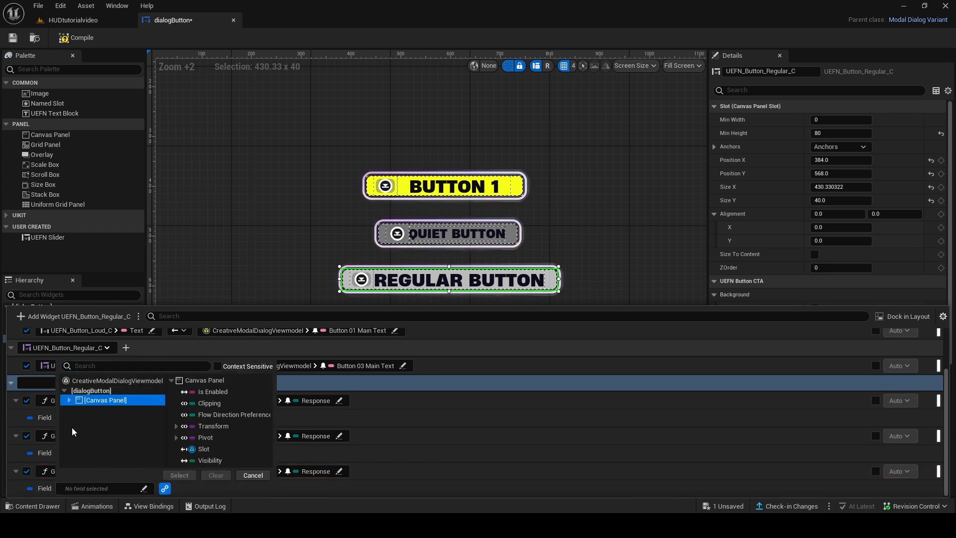
left_click(70, 400)
left_click(121, 433)
left_click(227, 288)
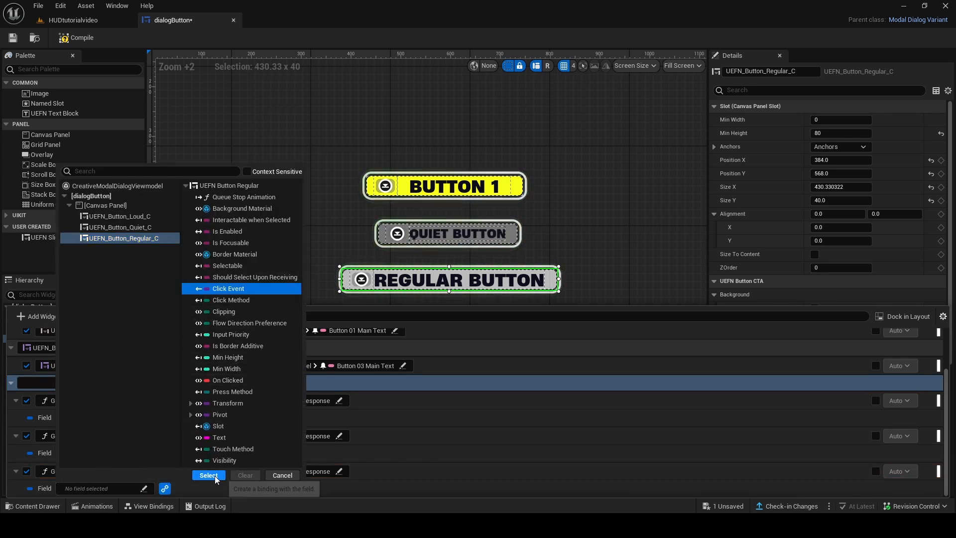
left_click(208, 475)
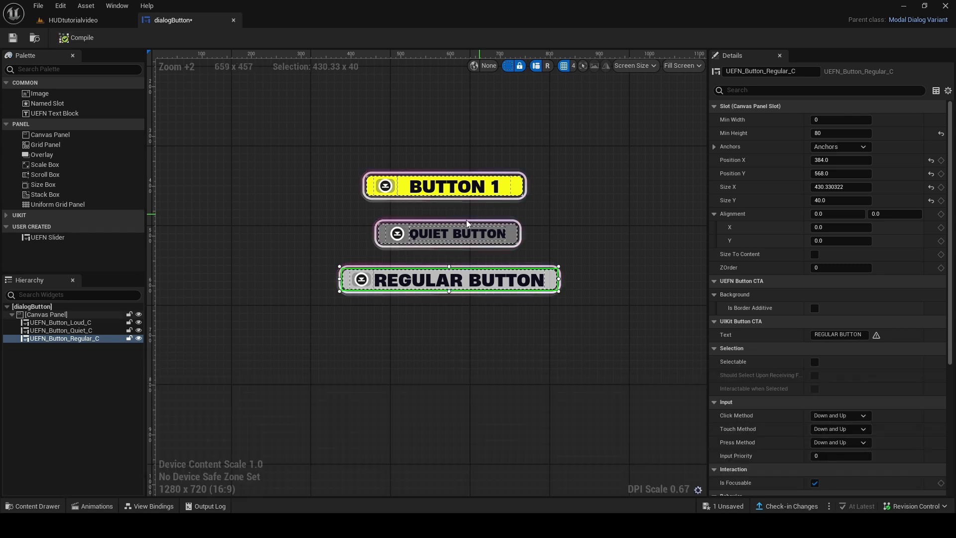
- In the HUDtutorialvideo level, search the Fortnite content for "item granter" and place an Item Granter beside the Pop-up Dialog device
left_click(94, 20)
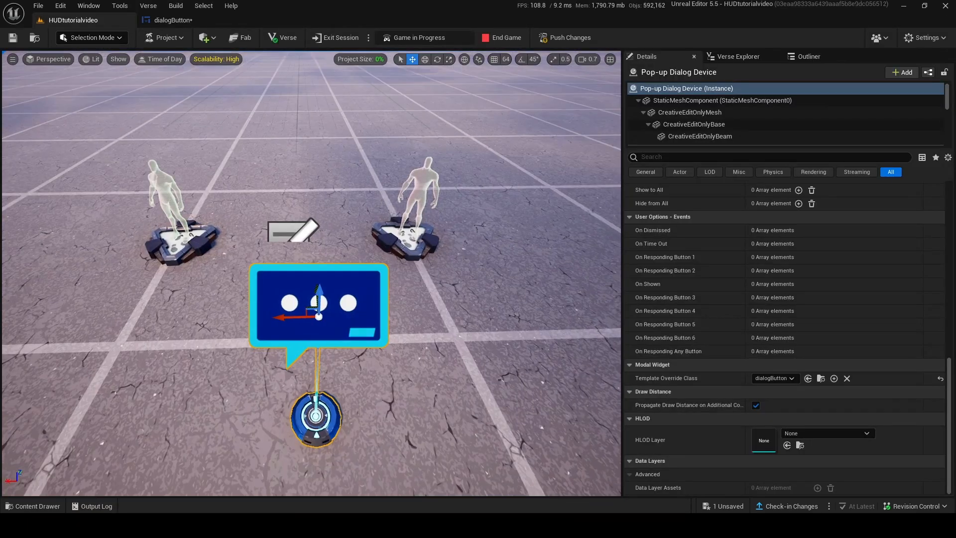
scroll(701, 324, "up", 2)
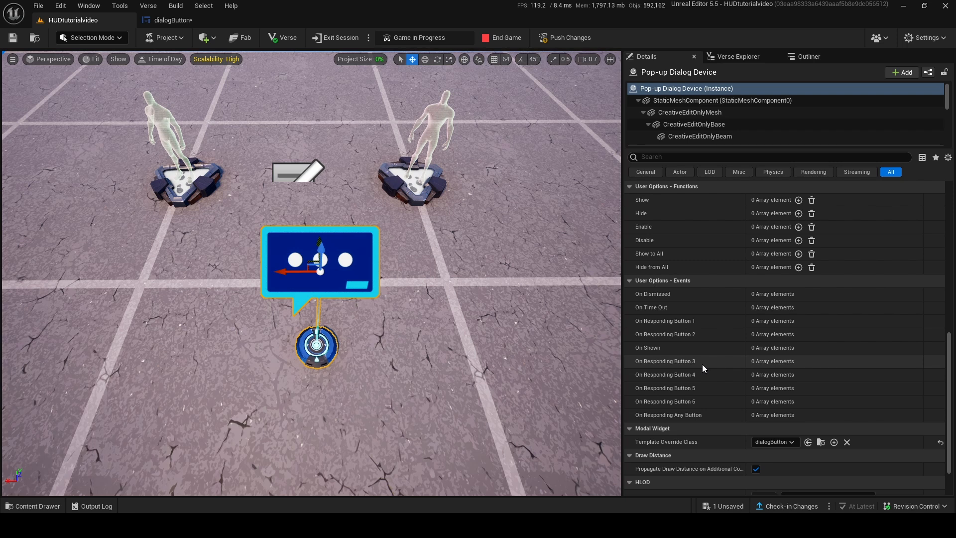
key("s")
mouse_move(358, 234)
right_mouse_down()
mouse_move(339, 224)
mouse_move(358, 234)
right_mouse_up()
left_click(57, 507)
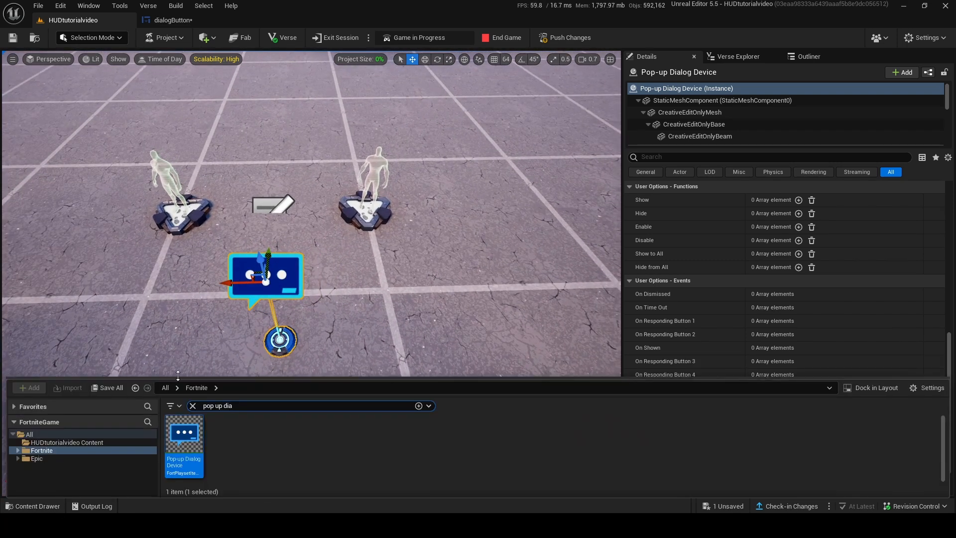
key("BackSpace")
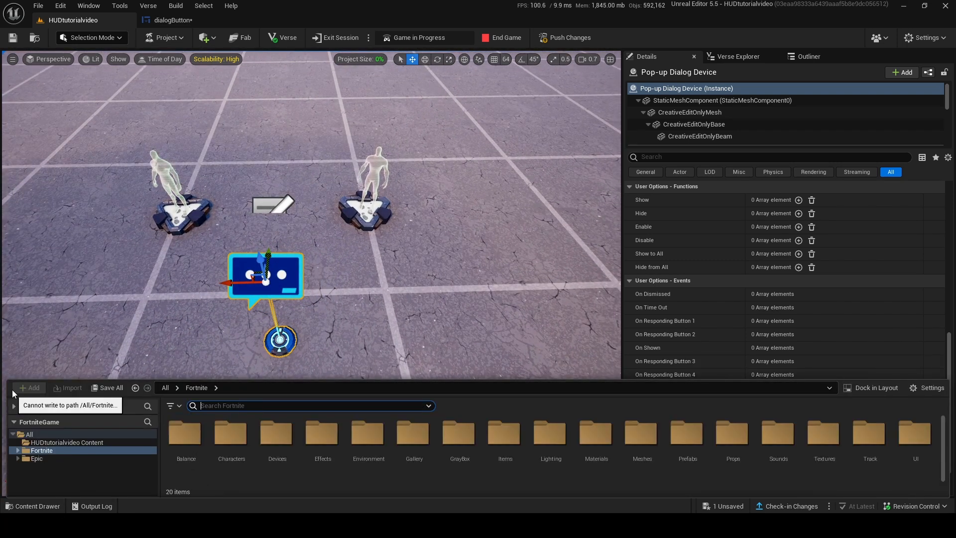
type("gold")
double_click(246, 405)
type("item granter")
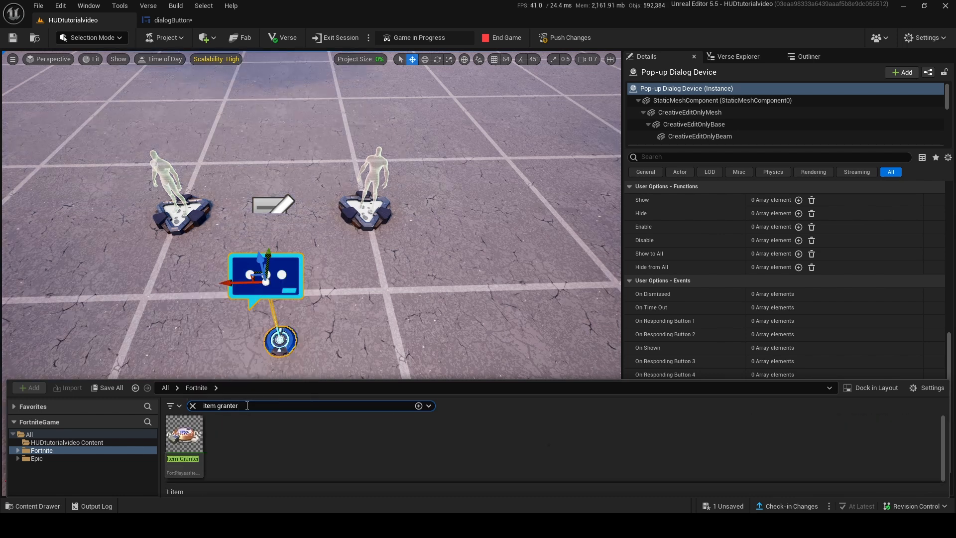
left_click_drag(180, 445, 394, 333)
- Add one element to the Item Granter's Item List and set its item to Gold
left_click(817, 281)
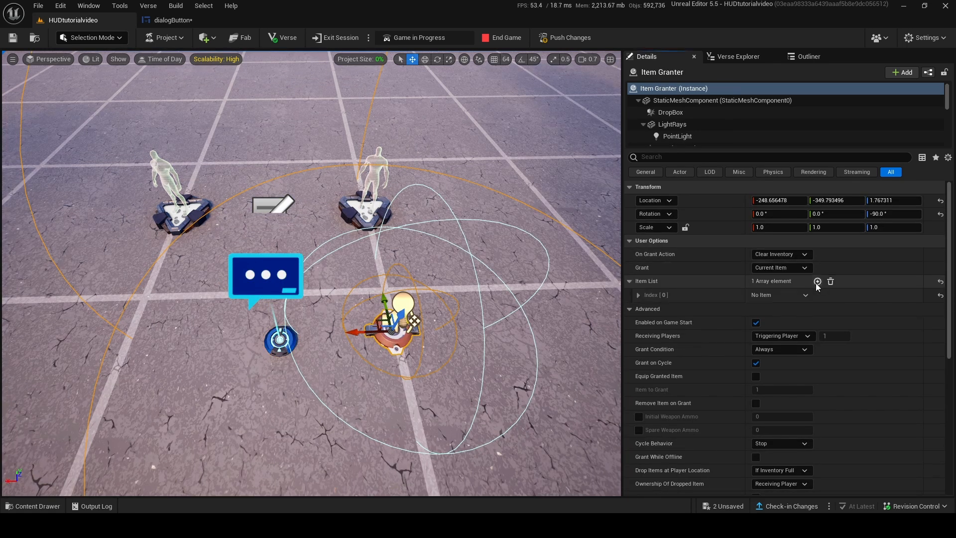
left_click(638, 295)
left_click(805, 312)
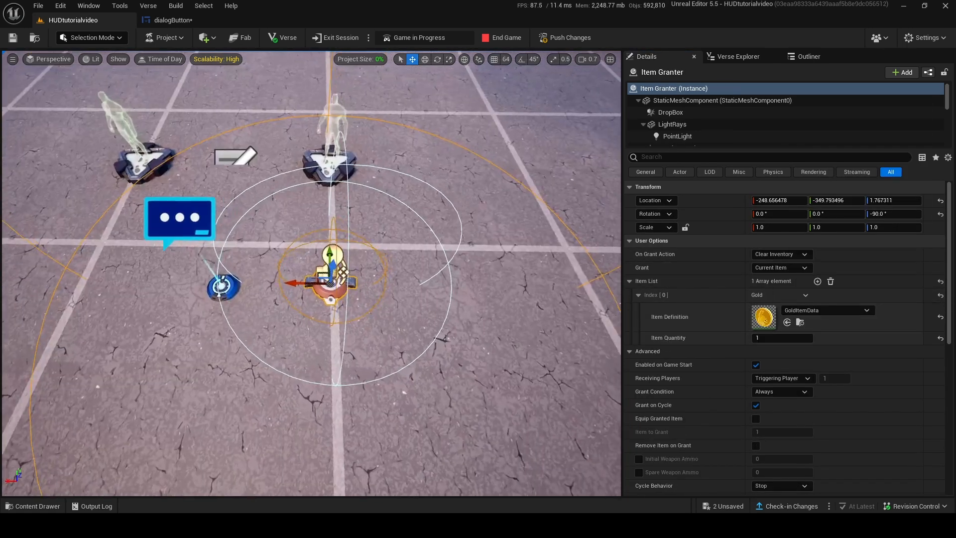
- Set the Pop-up Dialog device's Button 1 Text to "gold"
left_click(244, 319)
scroll(780, 268, "down", 1)
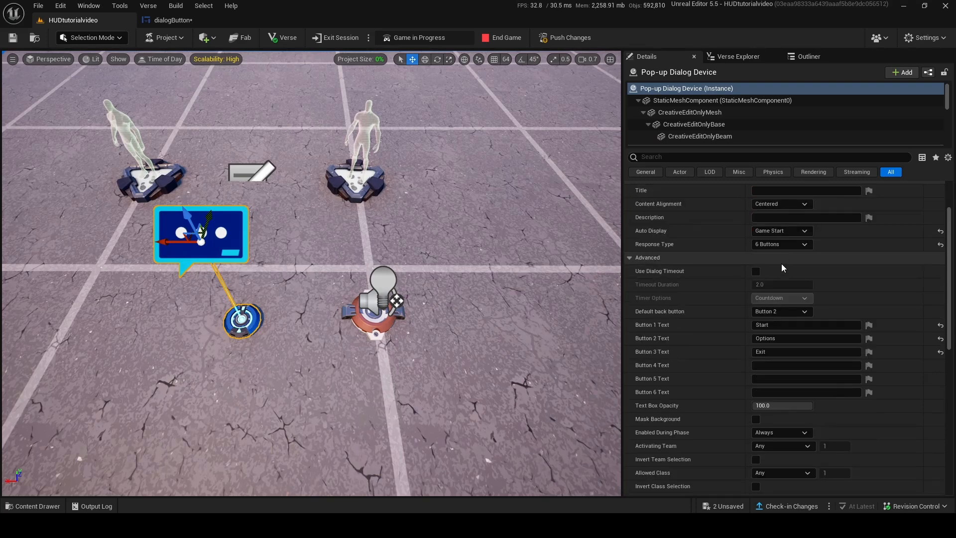
left_click_drag(774, 324, 652, 329)
type("gold")
left_click(900, 286)
- Add a Grant Item function to the Item Granter and bind it to the Pop-up Dialog Device's On Responding Button 1 event
right_click_drag(309, 304, 284, 316)
left_click(309, 304)
scroll(825, 245, "down", 5)
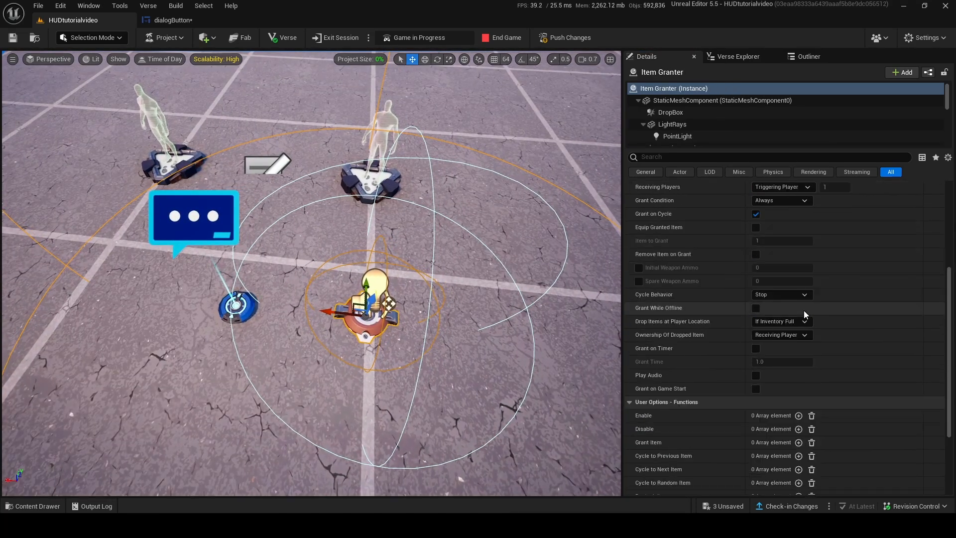
left_click(798, 330)
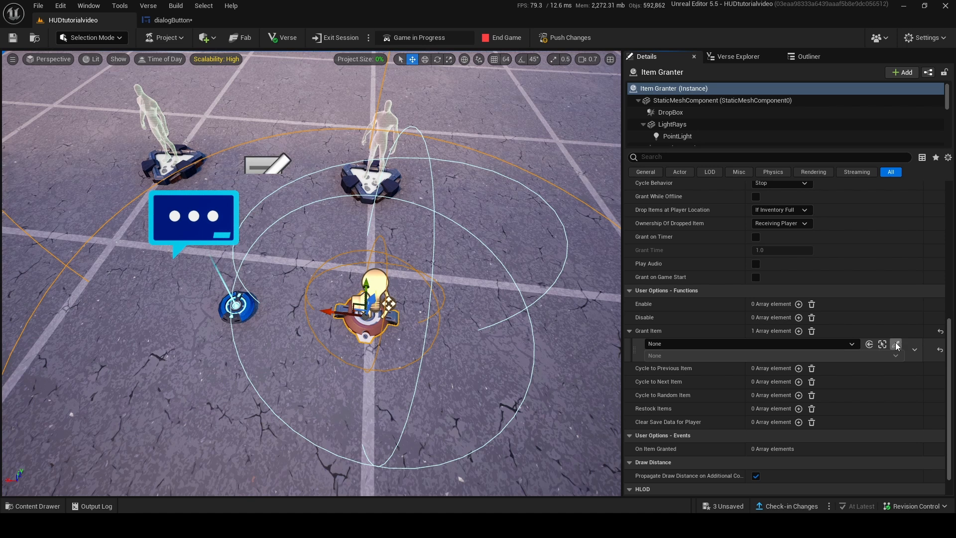
left_click(896, 345)
left_click(220, 222)
left_click(709, 355)
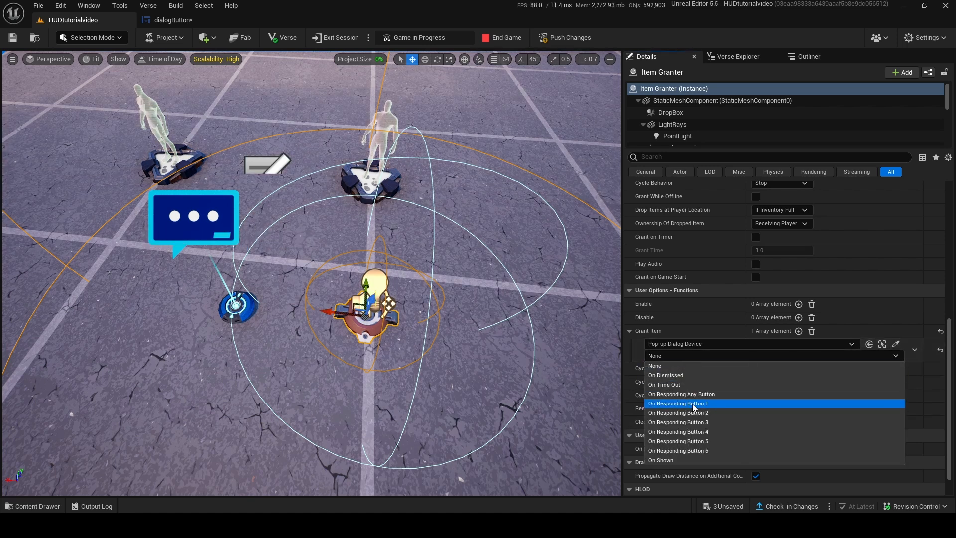
left_click(739, 404)
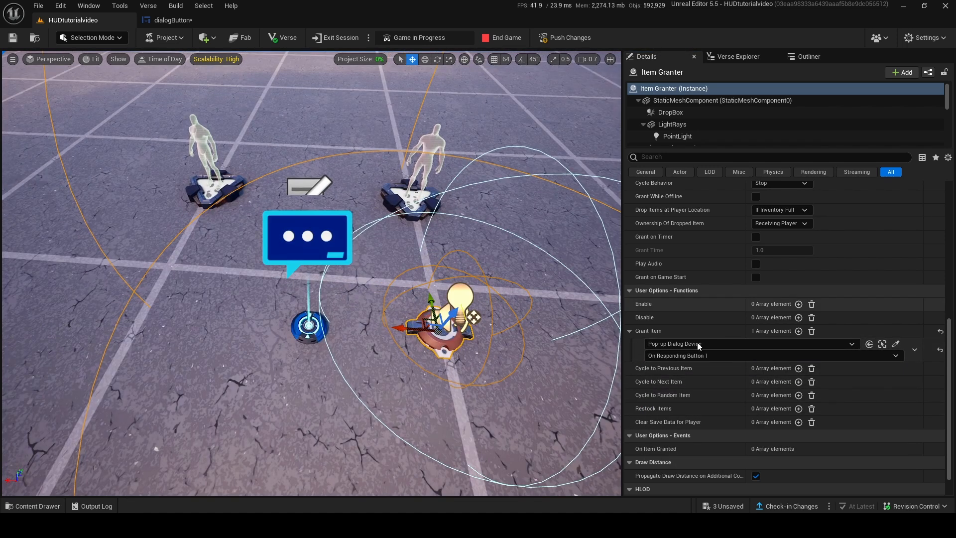
- Test the Gold button of the dialog in the running game session
scroll(710, 272, "up", 5)
scroll(710, 271, "up", 3)
scroll(710, 272, "down", 5)
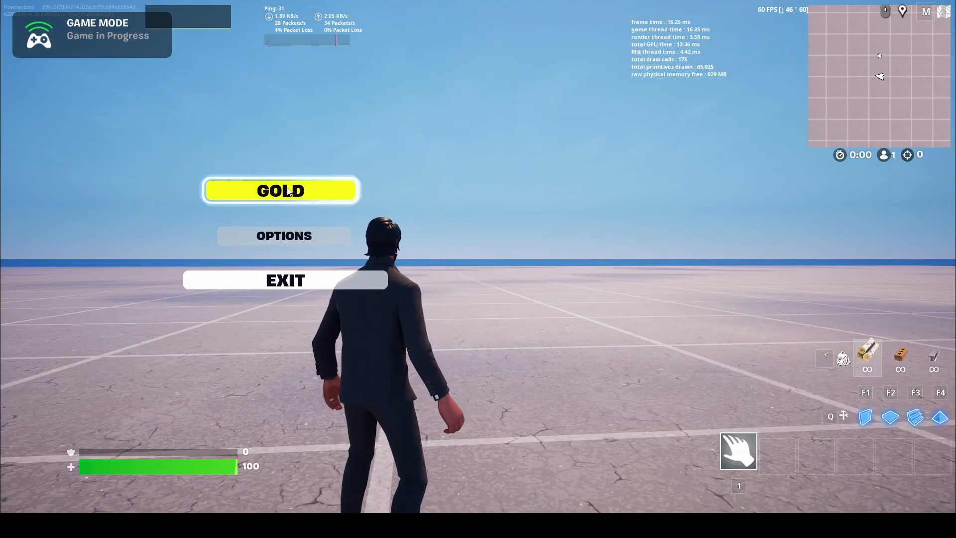
left_click(258, 183)
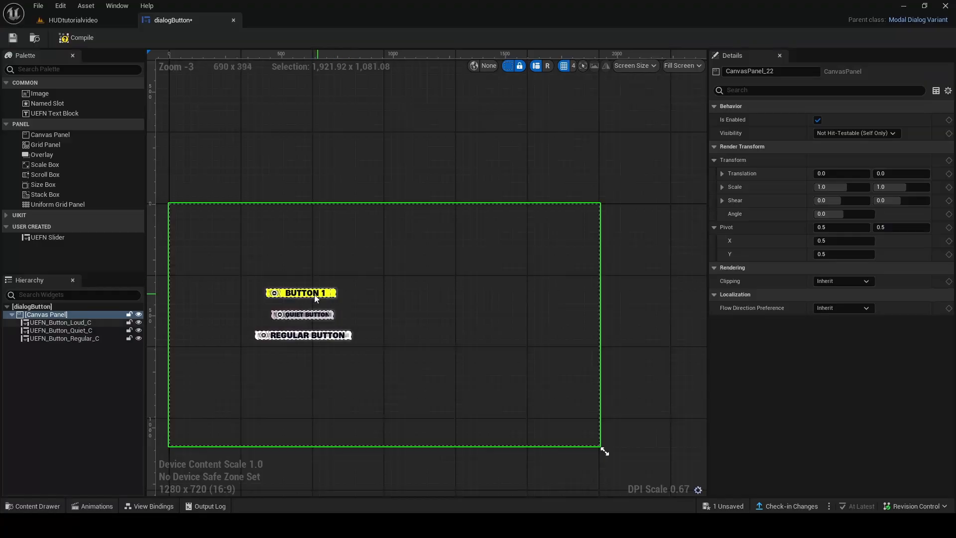
- Examine the three button widgets on the dialogButton canvas and the properties of UEFN_Button_Loud_C
scroll(309, 303, "up", 4)
scroll(386, 304, "down", 1)
scroll(385, 302, "down", 4)
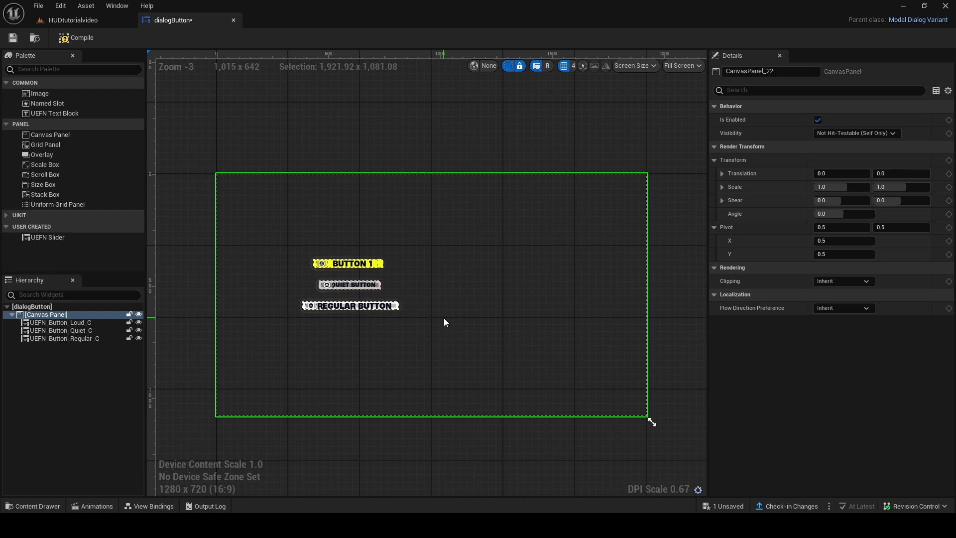
scroll(423, 319, "up", 5)
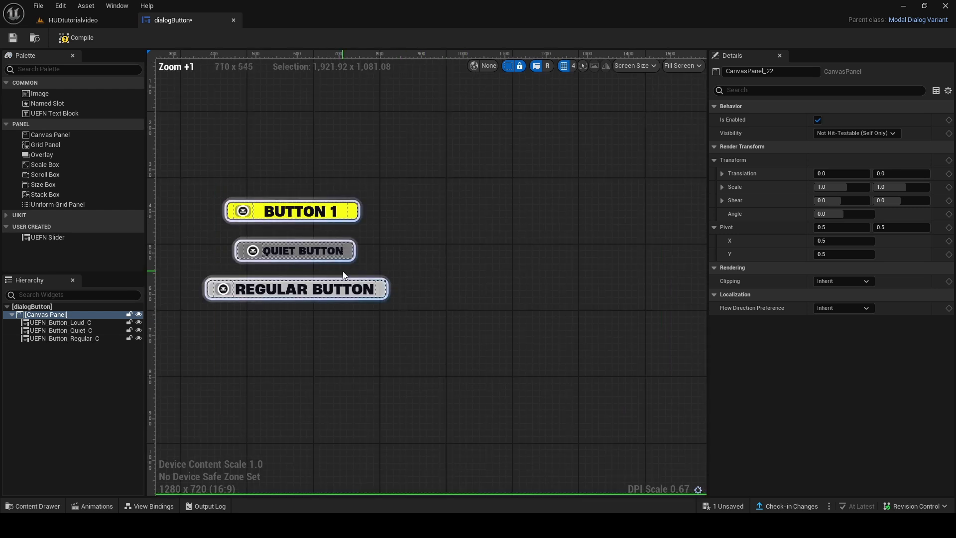
left_click(393, 200)
scroll(293, 305, "down", 4)
scroll(873, 287, "up", 4)
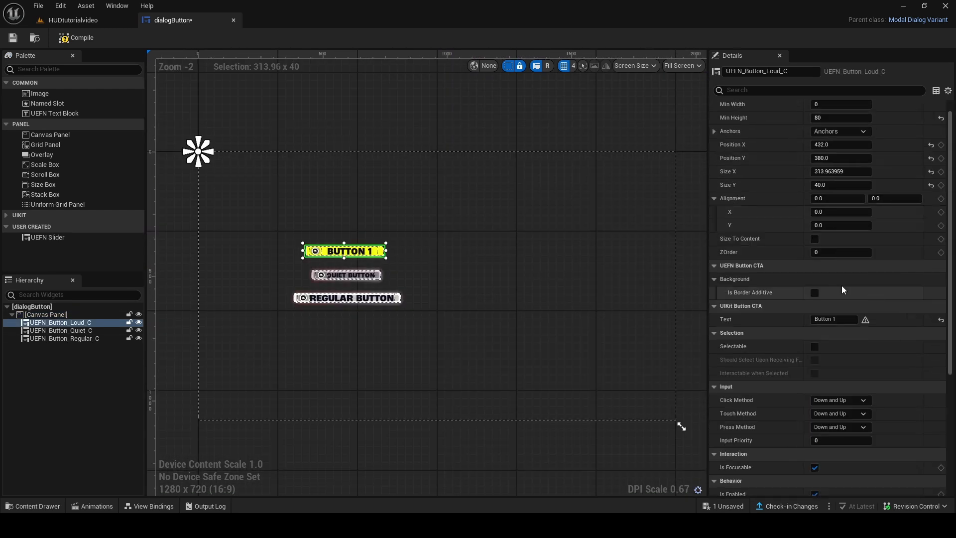
scroll(261, 267, "up", 12)
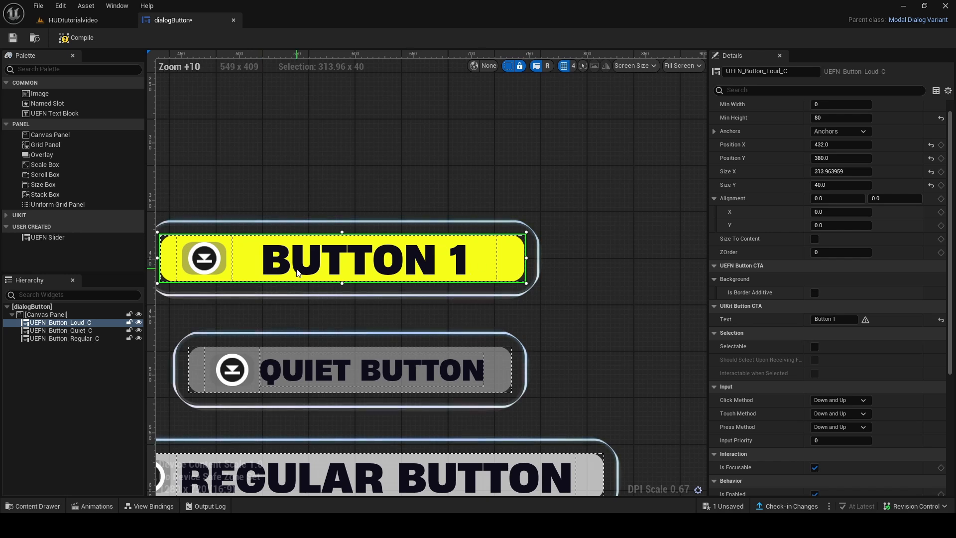
scroll(298, 272, "down", 14)
scroll(463, 281, "up", 4)
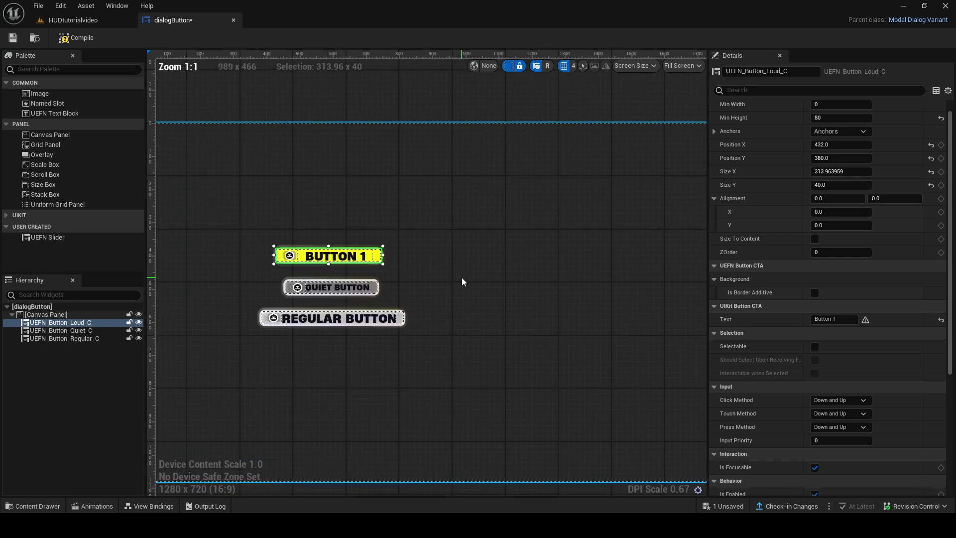
scroll(463, 281, "down", 3)
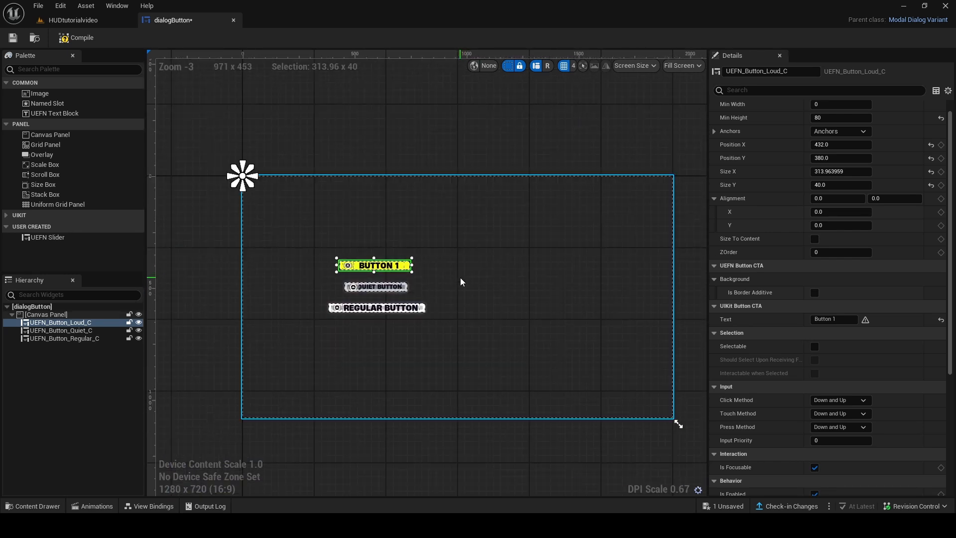
scroll(426, 299, "up", 4)
- Start a new Blueprint Class in the HUDtutorialvideo Content folder of the HUDtutorialvideo level
left_click(89, 22)
key("ctrl+space")
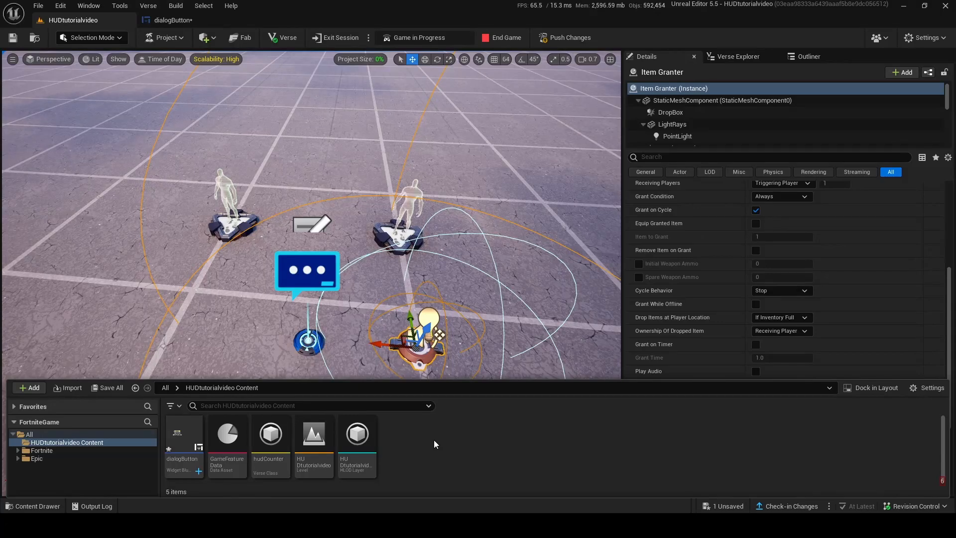
right_click(400, 436)
mouse_move(430, 413)
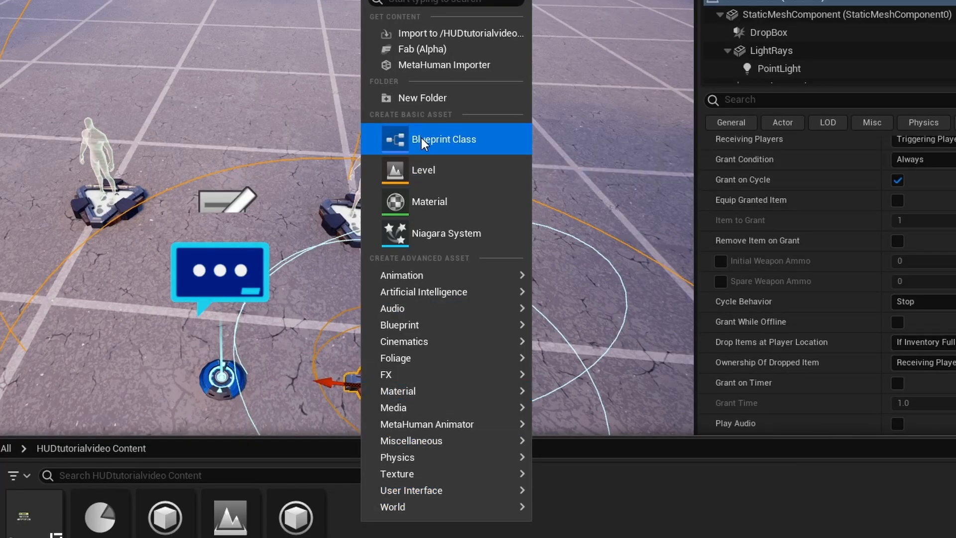
left_click(421, 139)
scroll(449, 348, "down", 1)
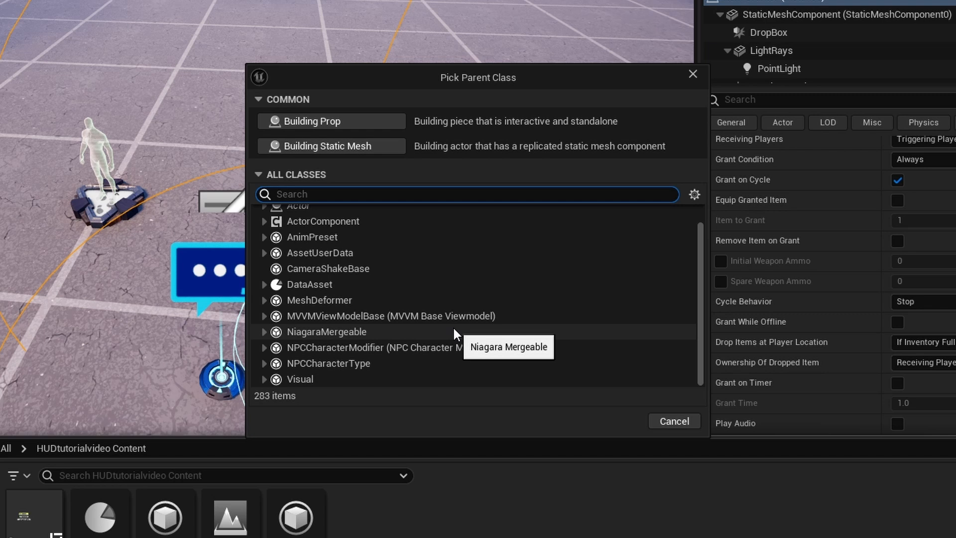
- Expand the Visual parent class through Widget, UserWidget and CommonButtonBase down to the UEFN Loud, Quiet and Regular button classes
left_click(265, 377)
left_click(271, 379)
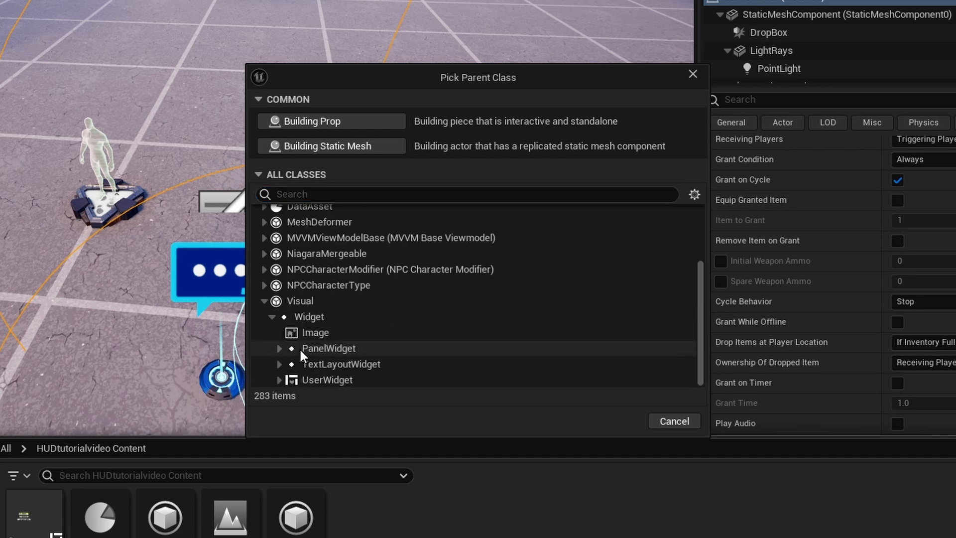
left_click(279, 380)
left_click(287, 361)
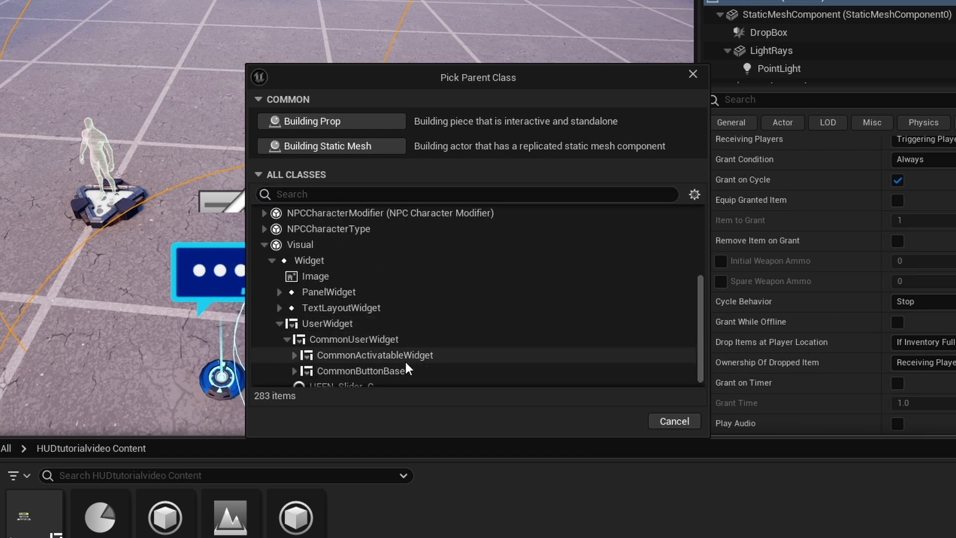
left_click(295, 364)
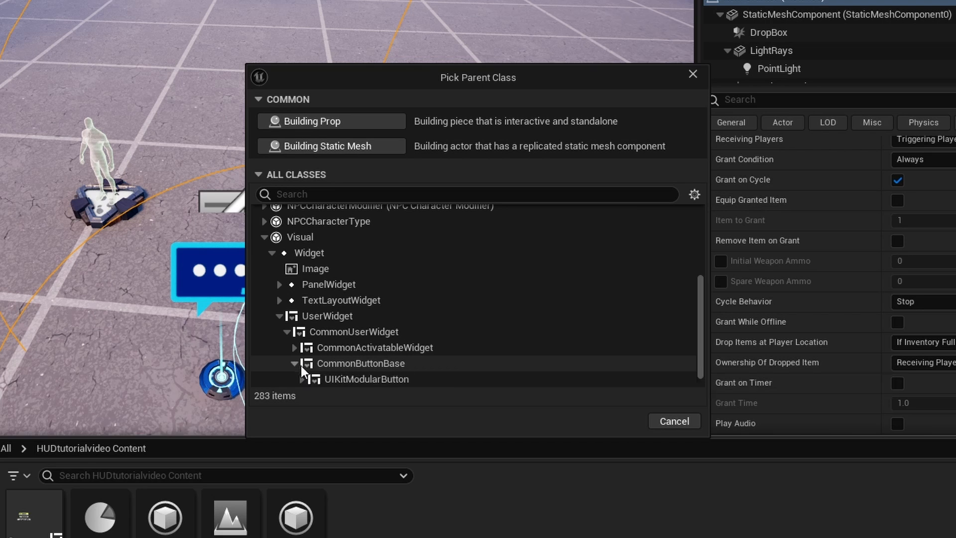
left_click(302, 363)
left_click(309, 362)
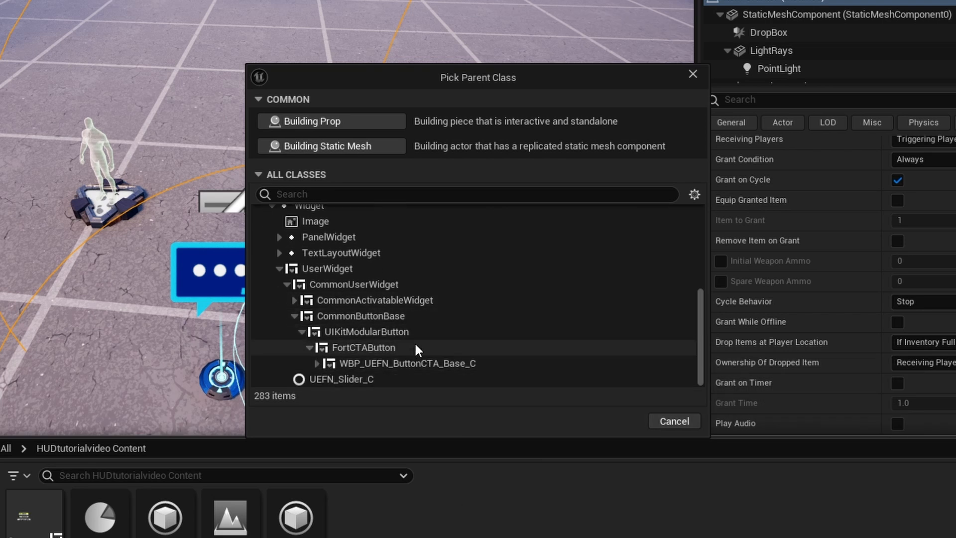
left_click(317, 363)
left_click(324, 331)
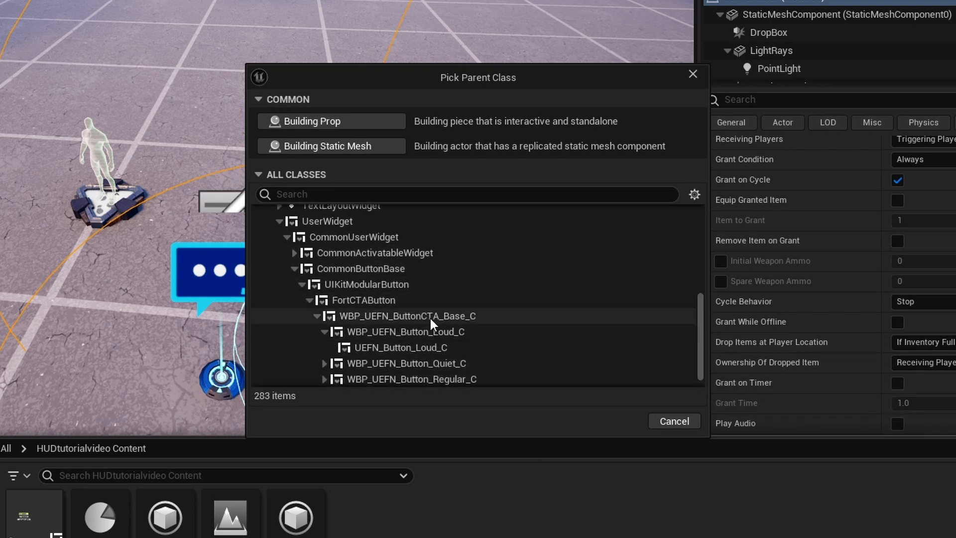
left_click(325, 345)
left_click(325, 363)
- Create the Blueprint with UEFN_Button_Loud_C as its parent class and name it customButton
left_click(381, 316)
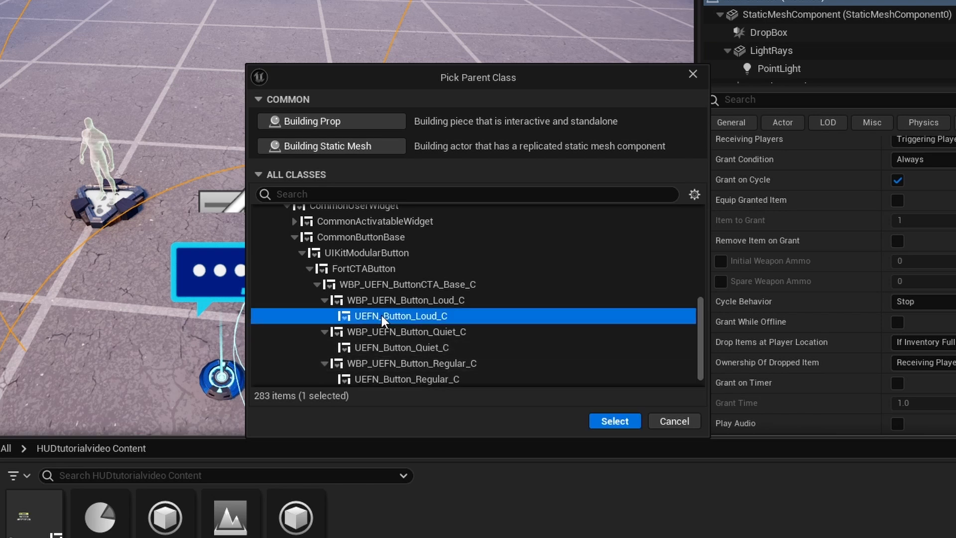
left_click(615, 420)
type("bu")
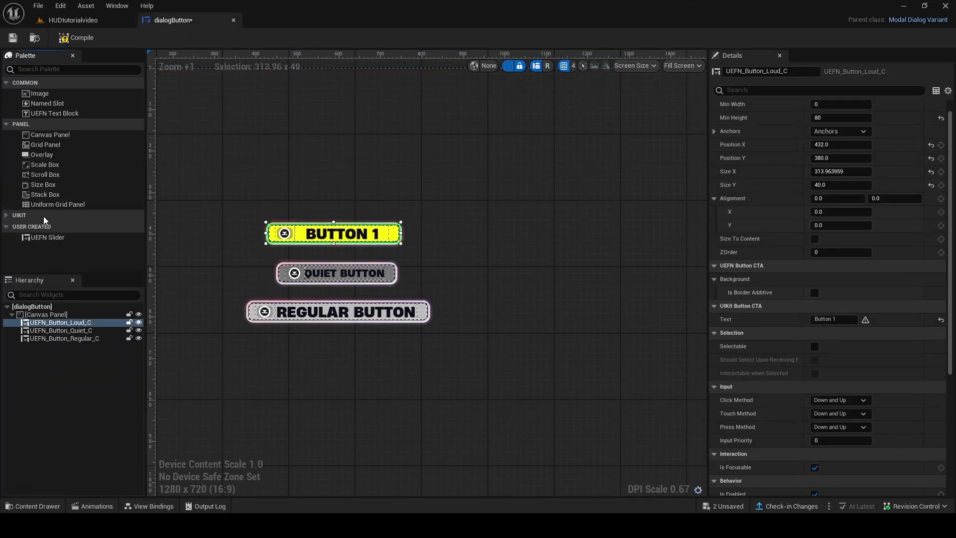
- Try out the UIKit Custom Button on the dialogButton canvas beside the existing buttons and delete it again
left_click(44, 217)
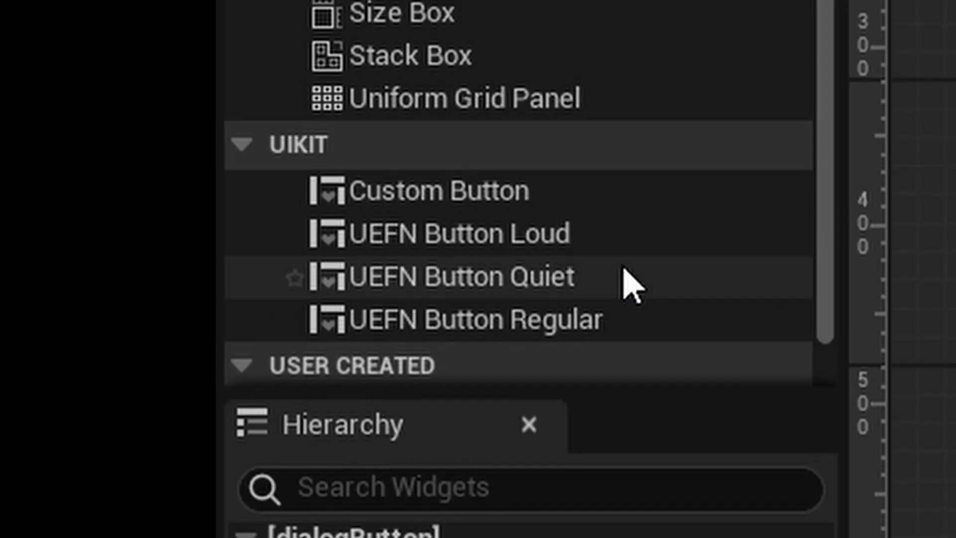
left_click_drag(463, 190, 634, 252)
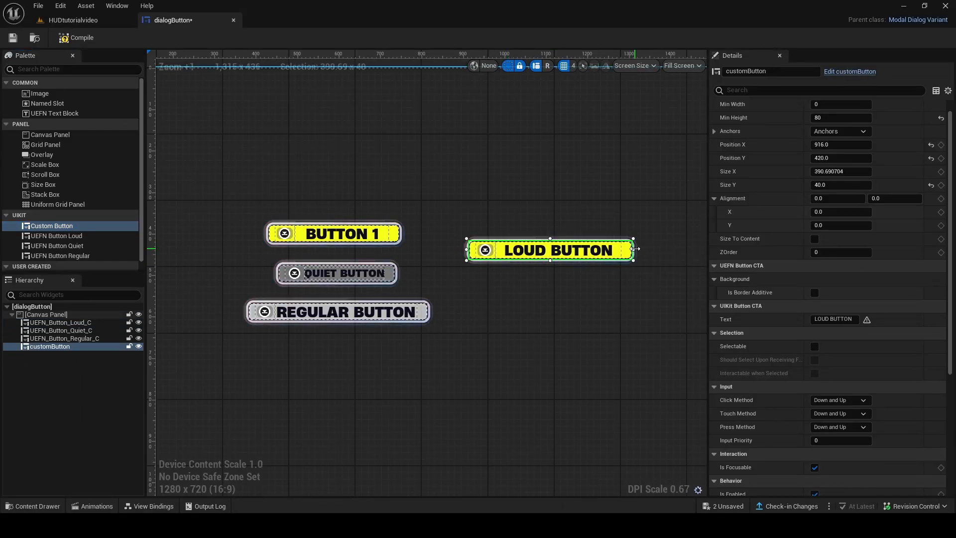
key("Delete")
- Open the customButton widget blueprint from the HUDtutorialvideo content for editing
left_click(80, 22)
left_click(25, 506)
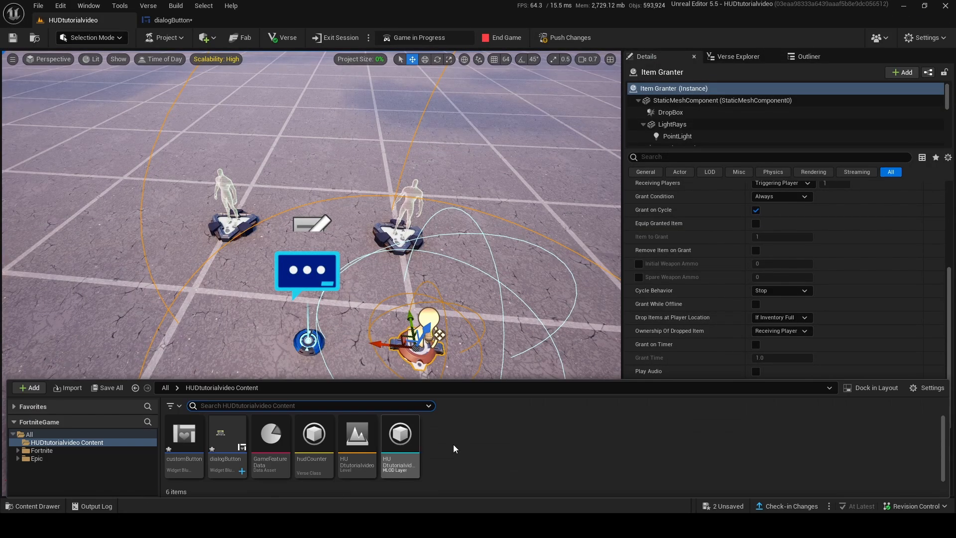
left_click(184, 434)
double_click(193, 442)
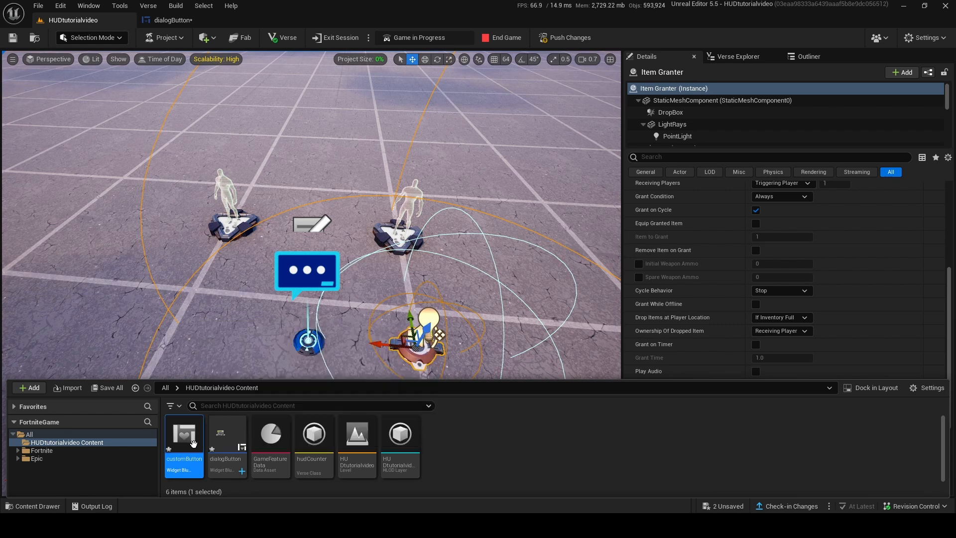
left_click(353, 333)
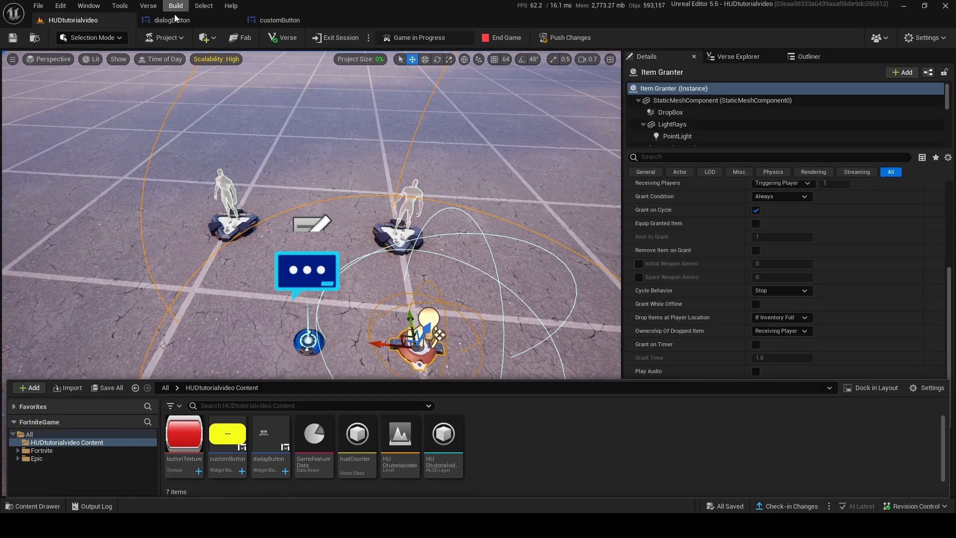
- From the customButton editor, create a Material named button in the HUDtutorialvideo Content folder and open it
left_click(175, 19)
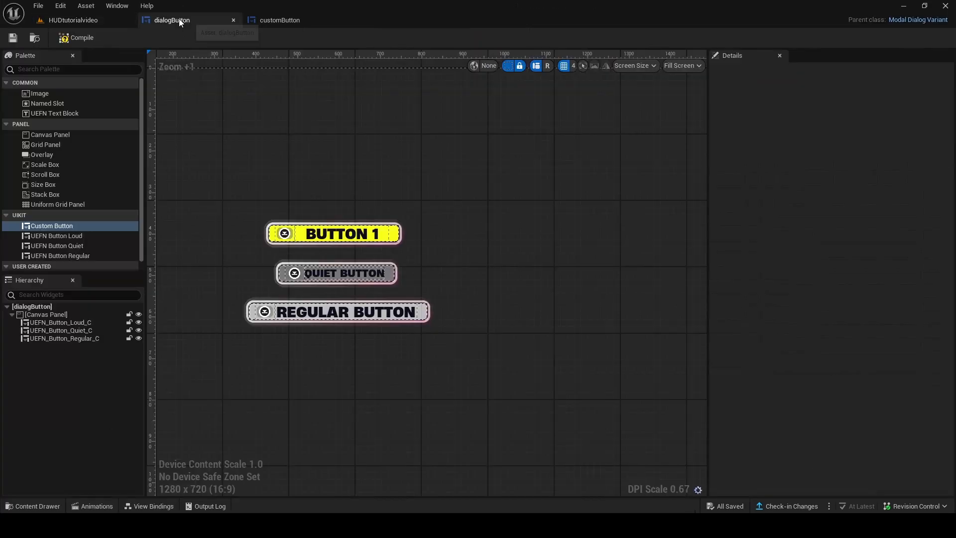
left_click(306, 17)
left_click(33, 506)
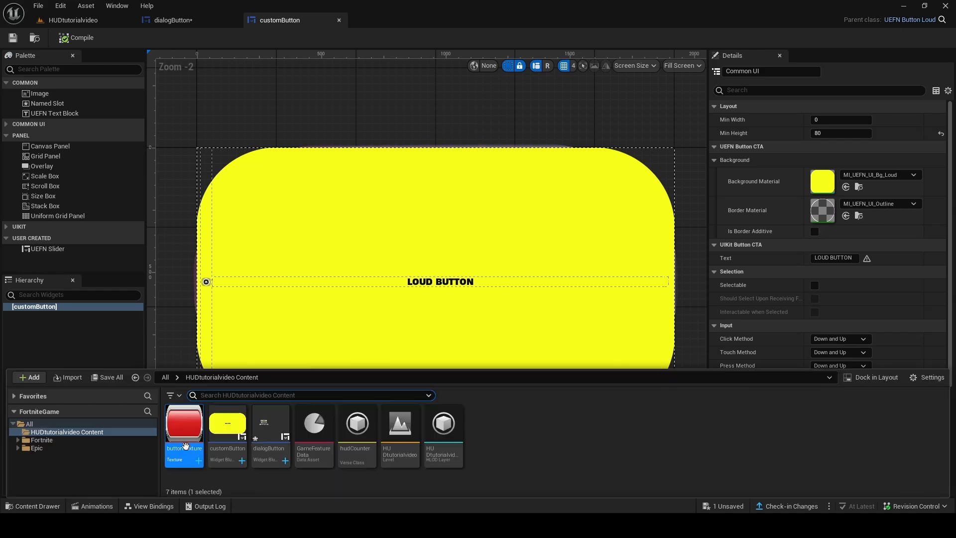
left_click_drag(184, 423, 176, 448)
left_click(530, 447)
right_click(486, 450)
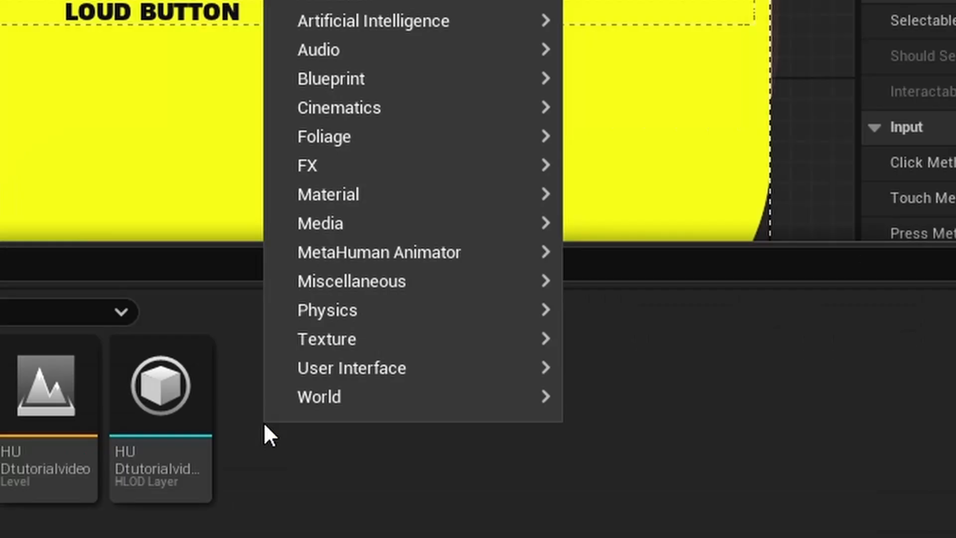
mouse_move(535, 354)
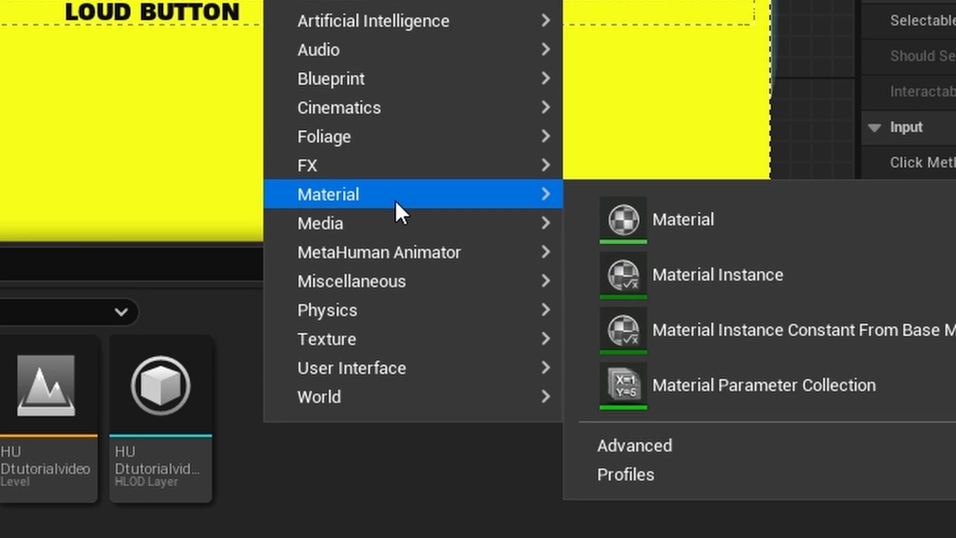
left_click(667, 222)
type("button")
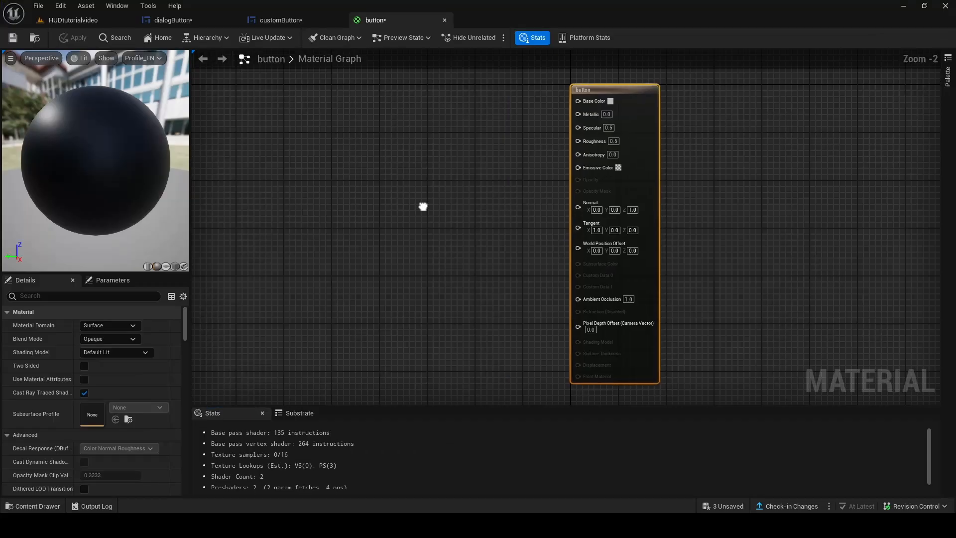
- Set the button material's Material Domain to User Interface and its Blend Mode to Translucent
right_click_drag(423, 204, 474, 205)
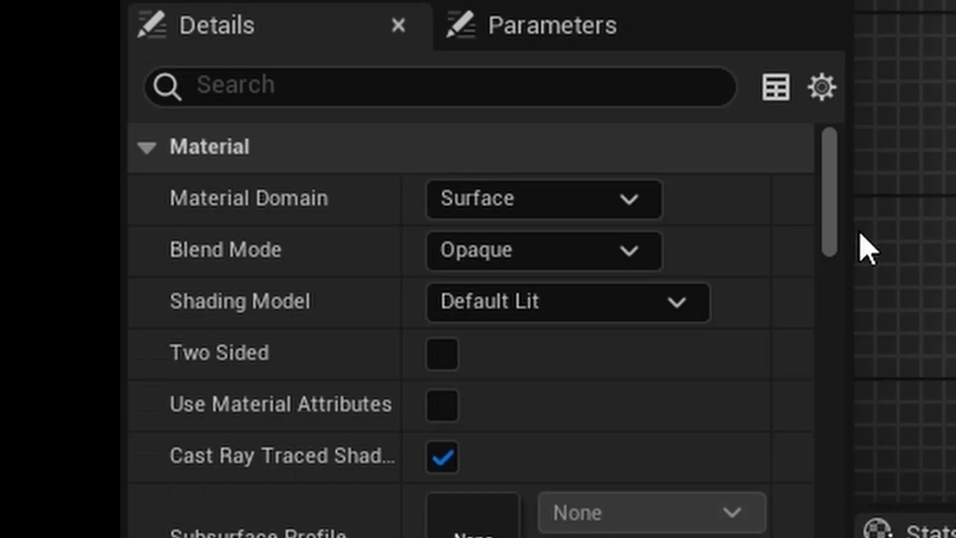
left_click(495, 199)
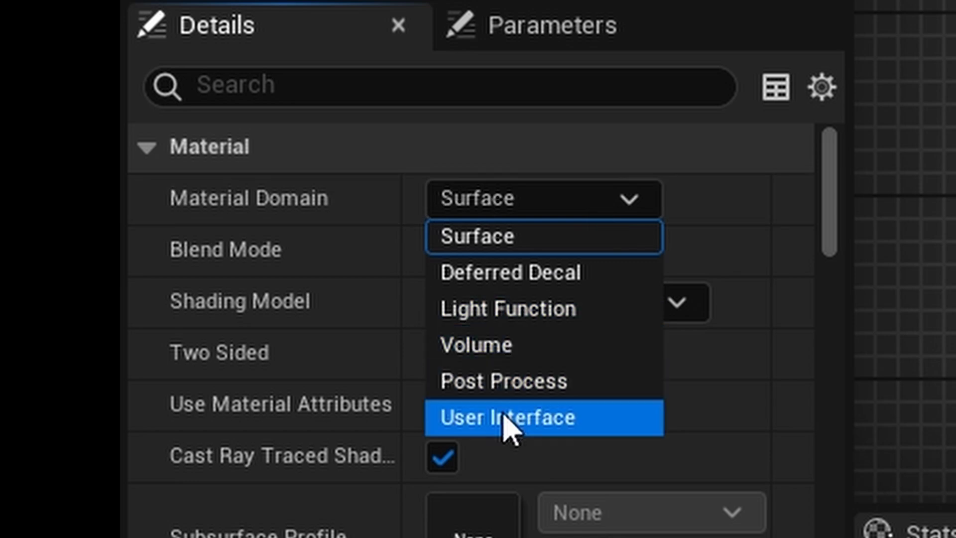
left_click(503, 417)
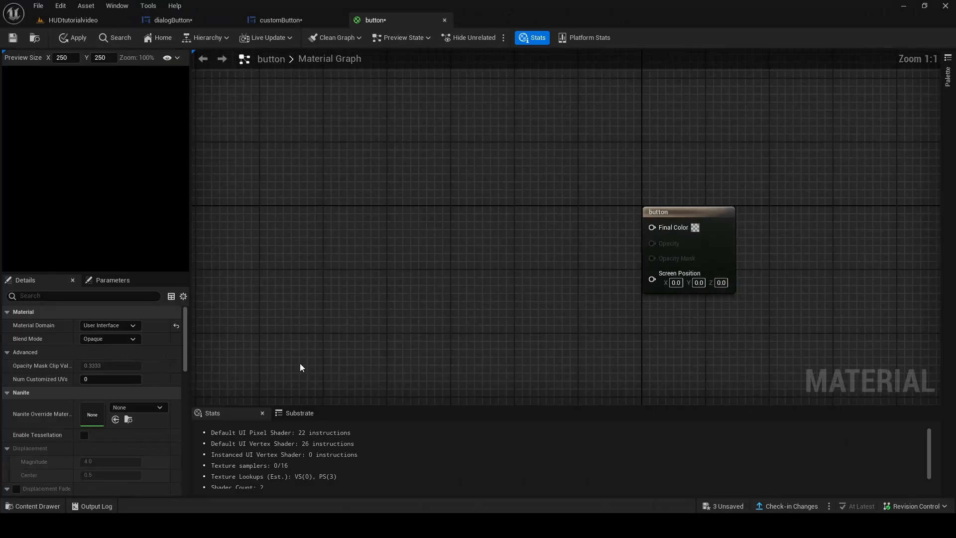
left_click(111, 338)
left_click(110, 367)
right_click_drag(416, 308, 401, 337)
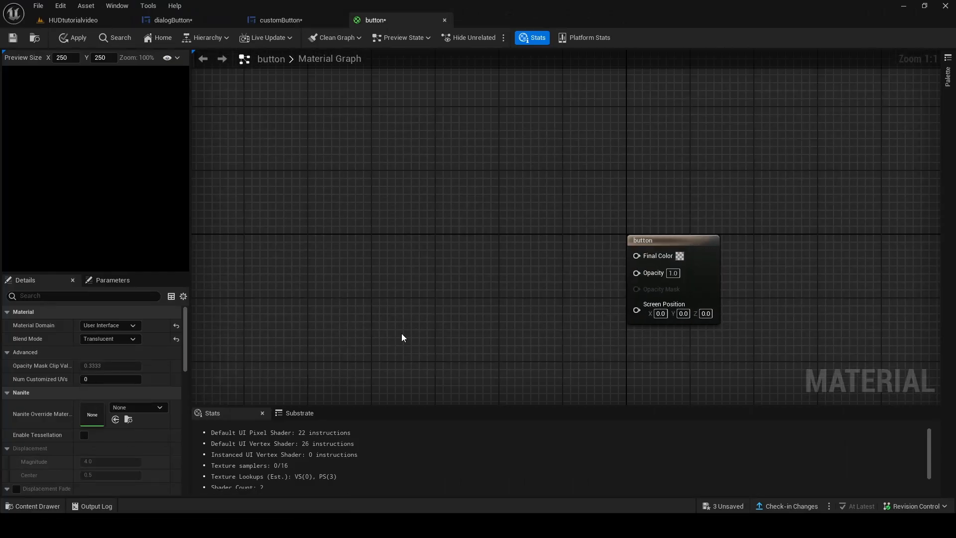
- Add buttonTexture to the material graph, connect its RGB to Final Color and A to Opacity, and apply the material
left_click(33, 506)
left_click_drag(229, 342, 327, 168)
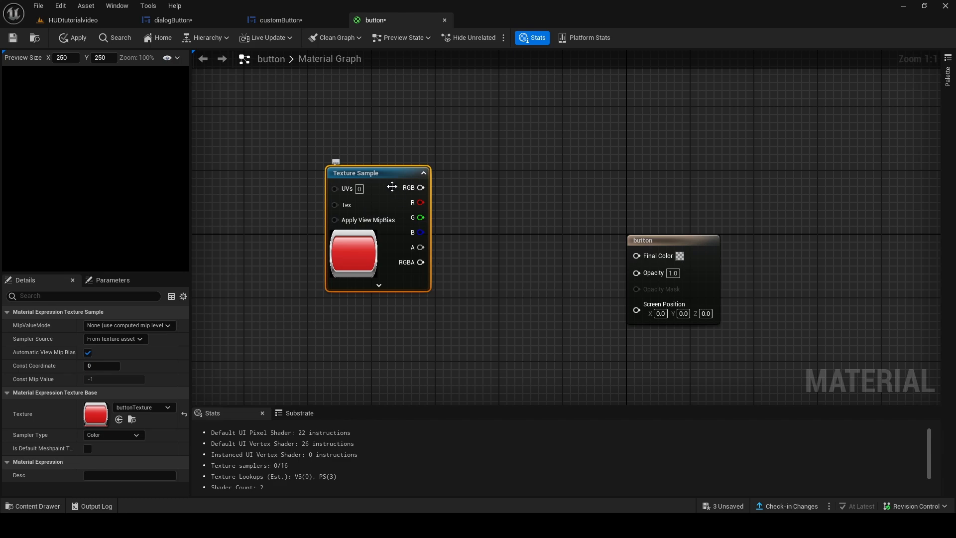
left_click_drag(392, 186, 636, 256)
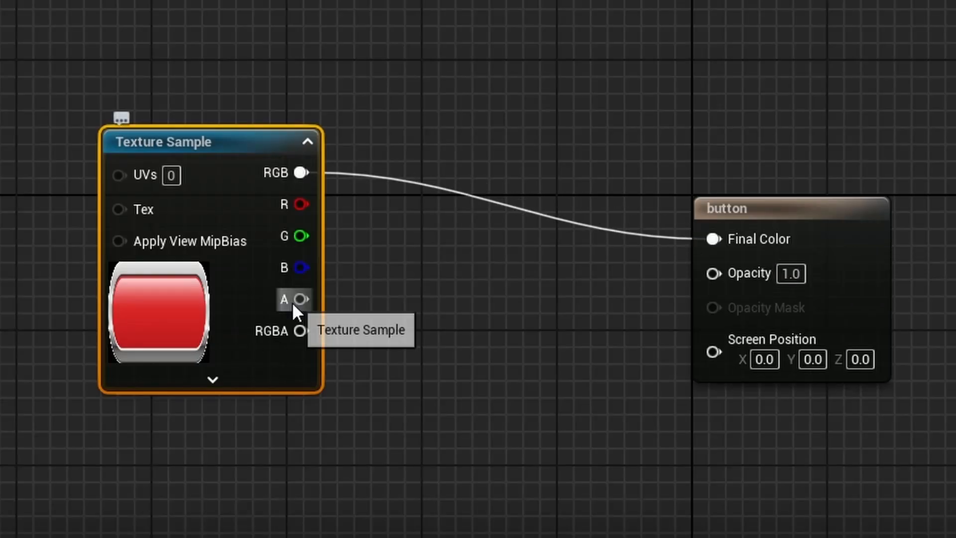
left_click_drag(293, 304, 728, 269)
left_click(72, 37)
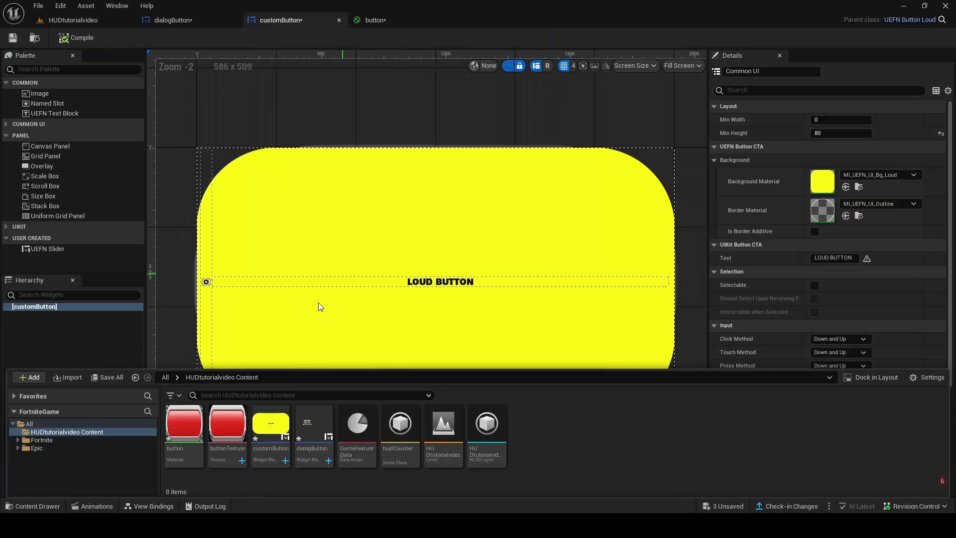
- Create the material instance button_Inst from the button material and assign it as customButton's Background Material
left_click(279, 22)
left_click_drag(179, 427, 196, 443)
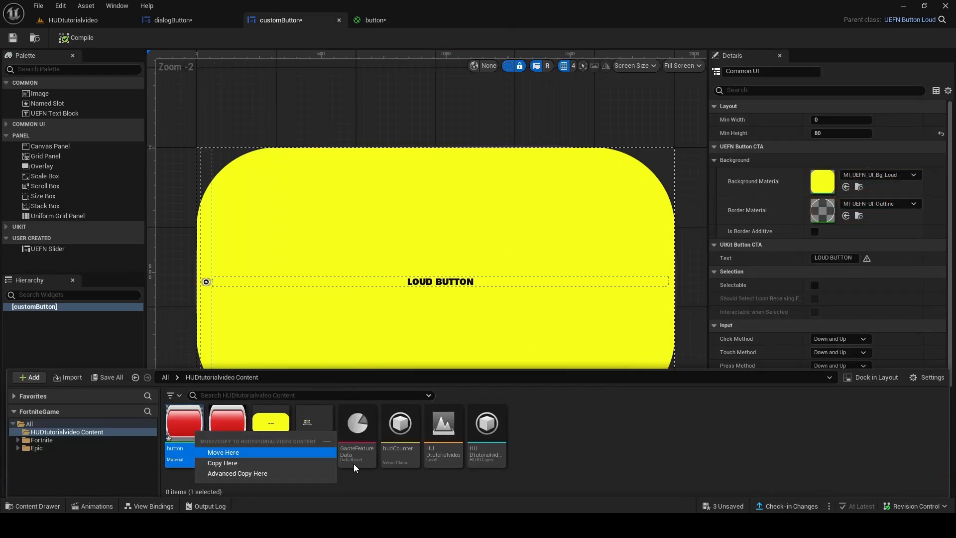
left_click(352, 473)
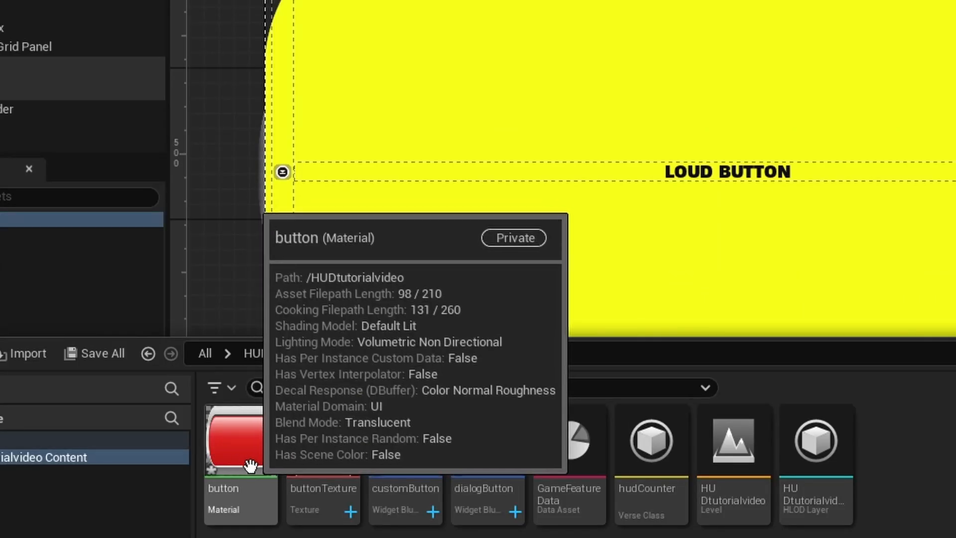
right_click(250, 465)
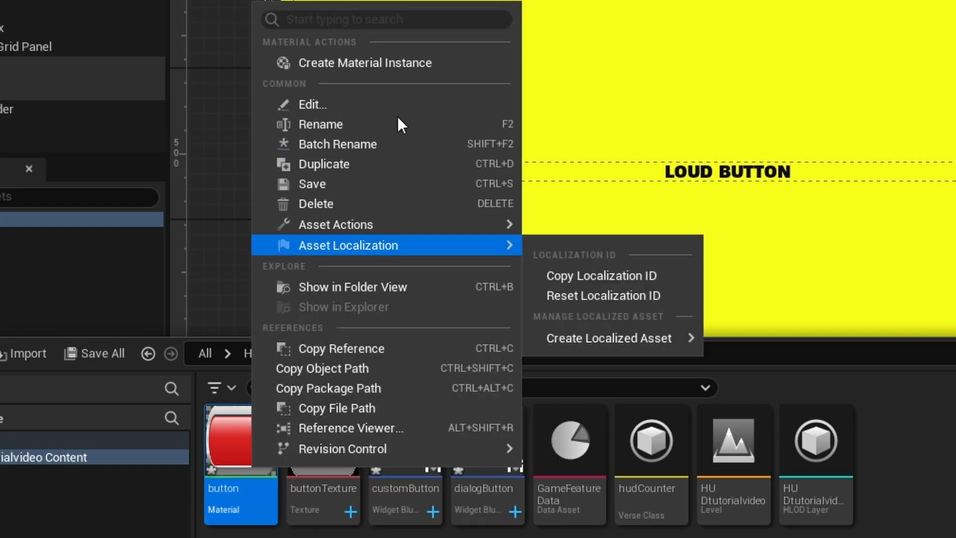
left_click(354, 62)
key("Return")
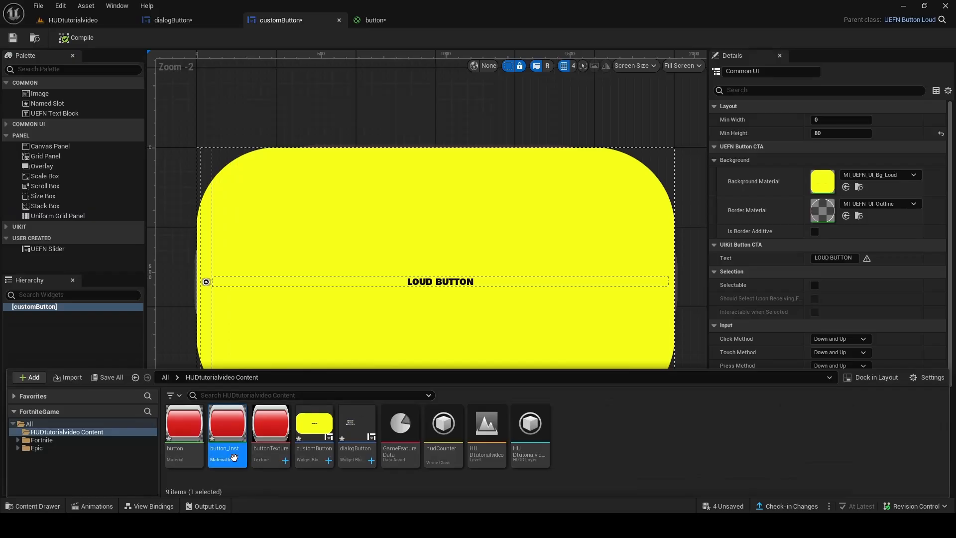
left_click_drag(323, 441, 843, 178)
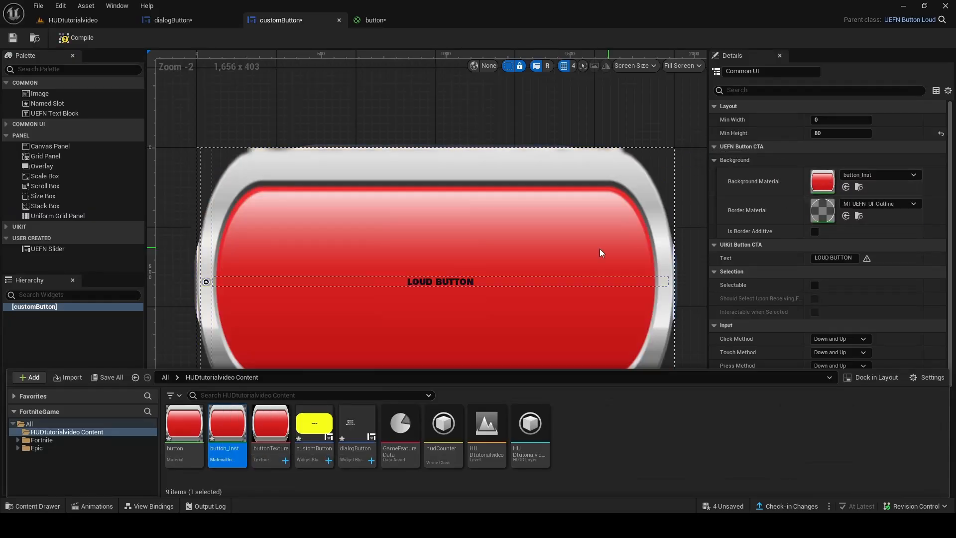
- Replace the existing buttons on the dialogButton canvas with a customButton about 494 by 147 at position 712, 428
left_click(173, 20)
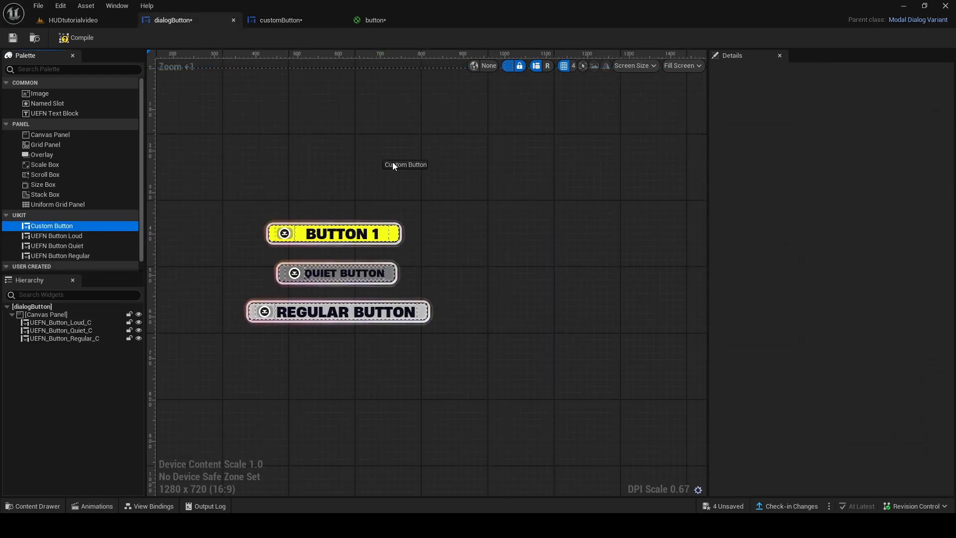
left_click_drag(393, 166, 421, 194)
left_click_drag(467, 217, 635, 257)
scroll(535, 321, "up", 4)
left_click(513, 351)
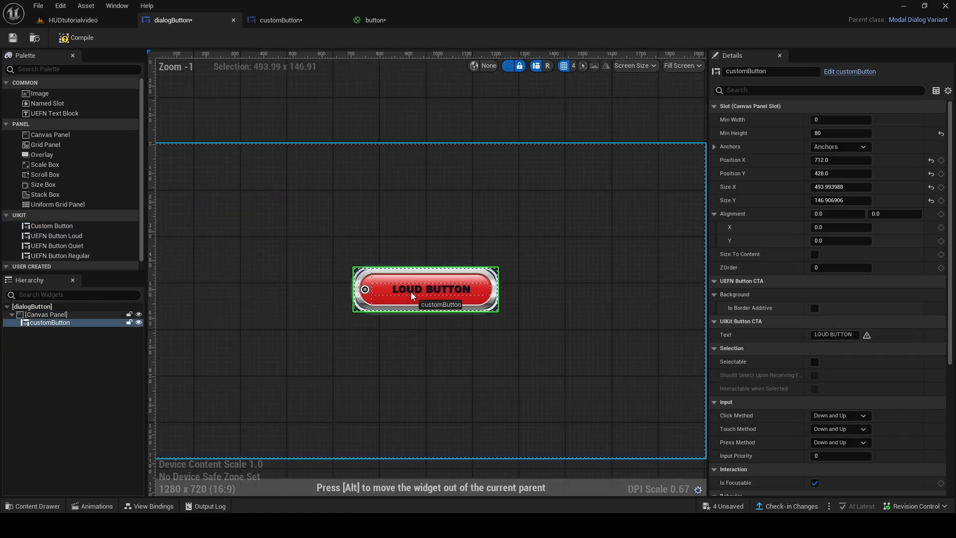
left_click_drag(412, 294, 478, 211)
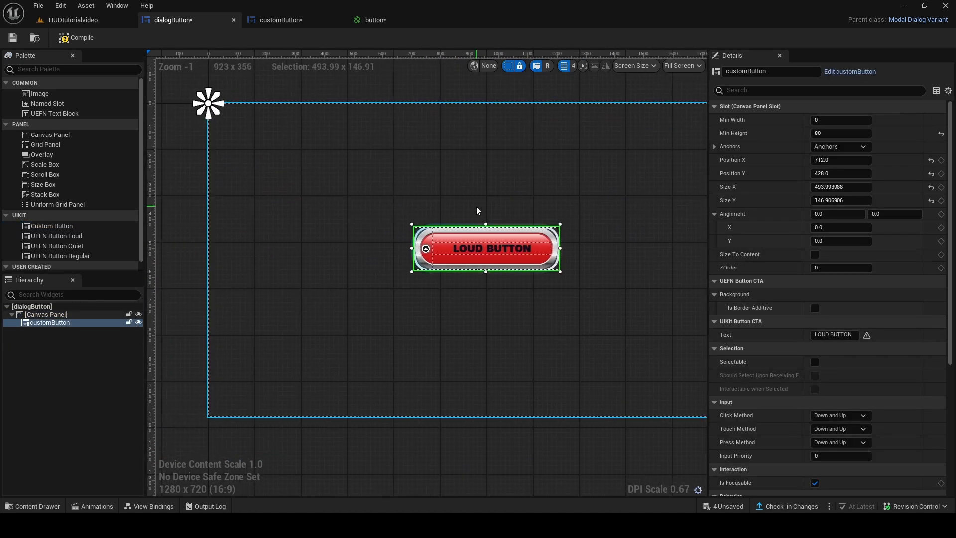
- Add a view binding for customButton, direct it toward the viewmodel, and choose the Get Response Button 1 conversion function
left_click(156, 506)
left_click(55, 315)
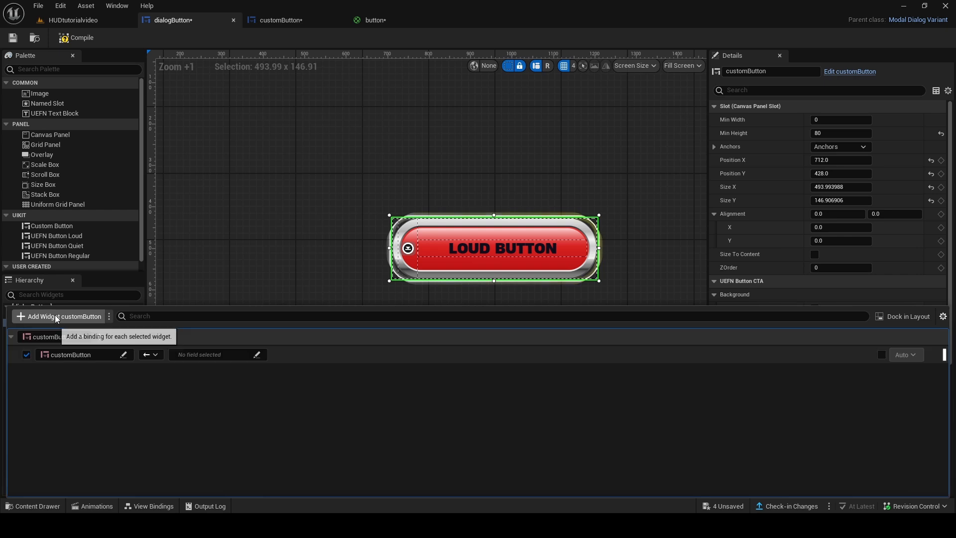
left_click(91, 352)
left_click(137, 379)
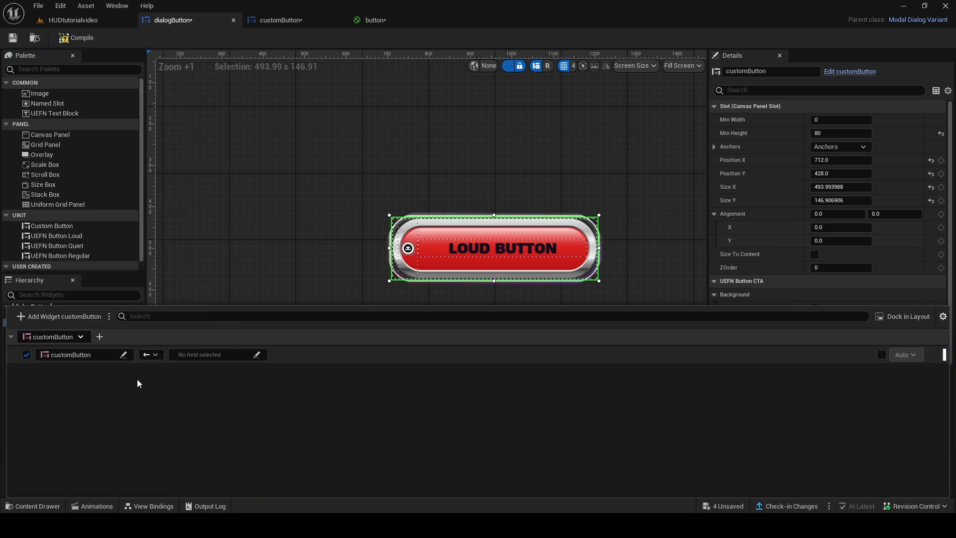
left_click(151, 354)
left_click(80, 354)
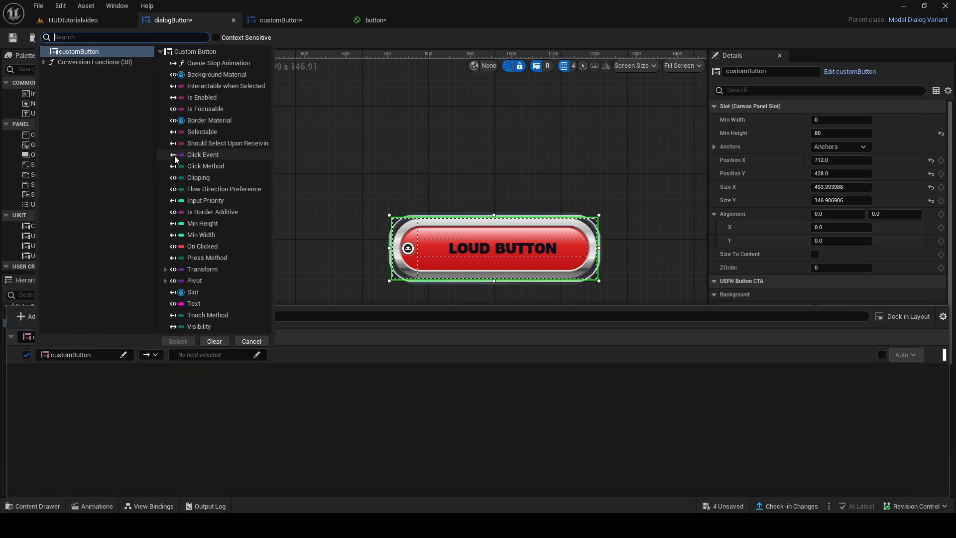
left_click(101, 62)
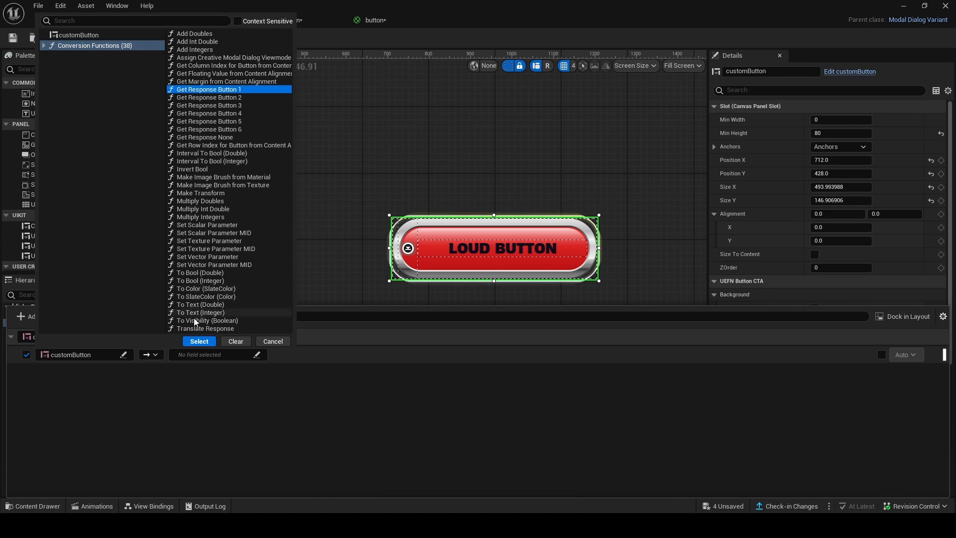
left_click(199, 341)
- Set the binding's target to the Response field of CreativeModalDialogViewmodel
left_click(201, 353)
left_click(183, 391)
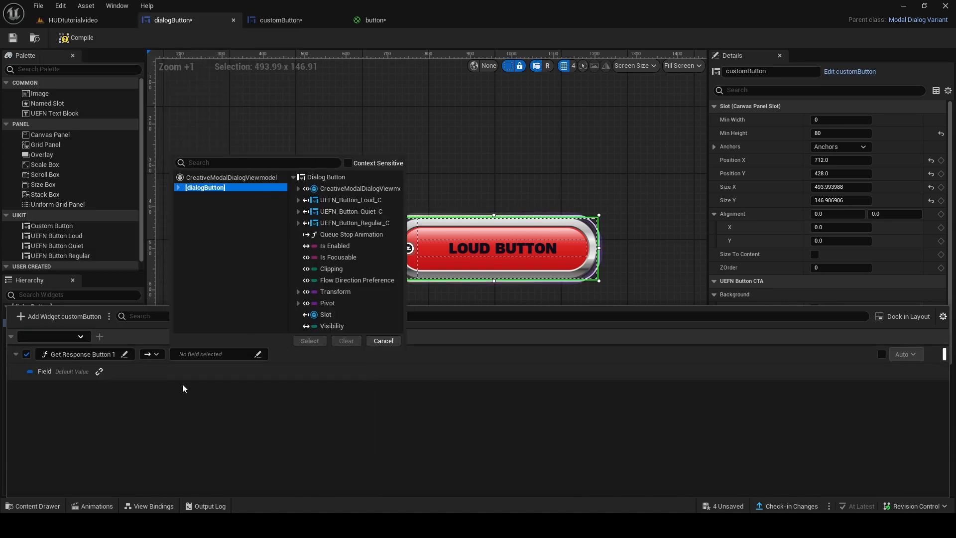
left_click(231, 177)
left_click(330, 279)
left_click(301, 340)
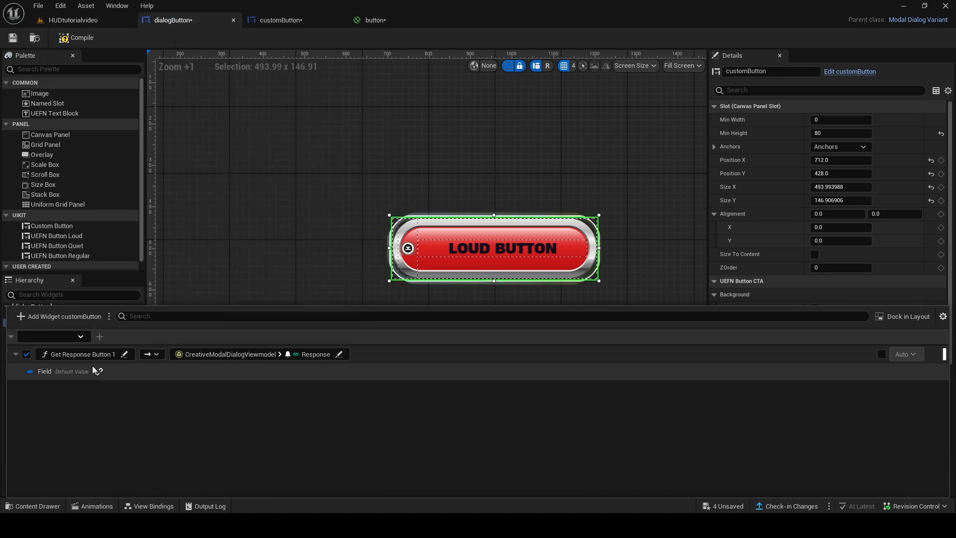
- Link the conversion function's Field input to customButton's Click Event and close the view bindings
left_click(90, 371)
left_click(97, 403)
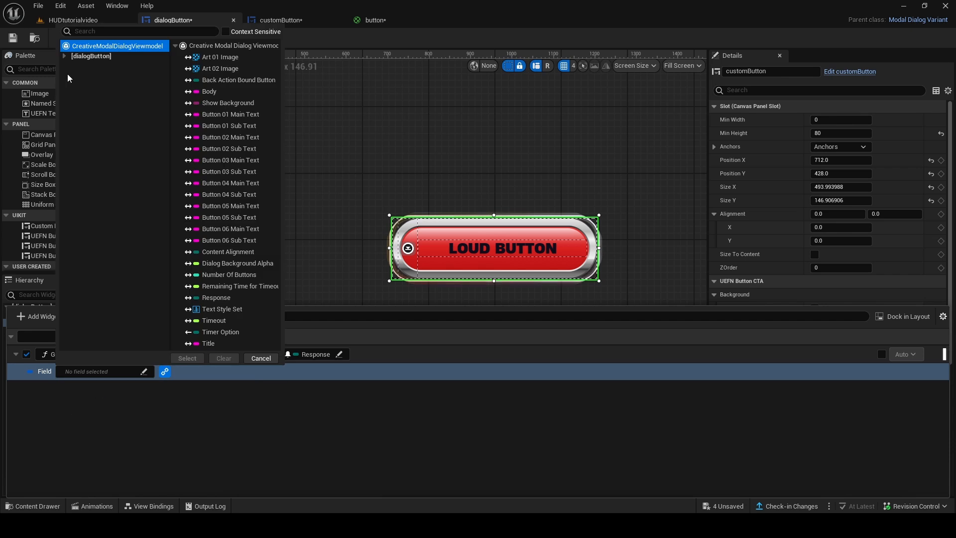
left_click(64, 55)
left_click(70, 68)
left_click(115, 431)
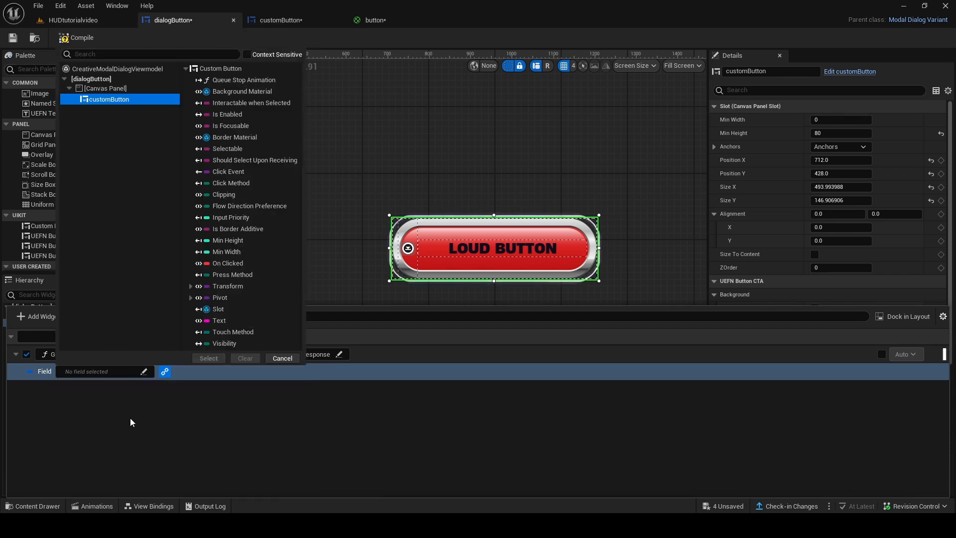
left_click(228, 171)
left_click(208, 358)
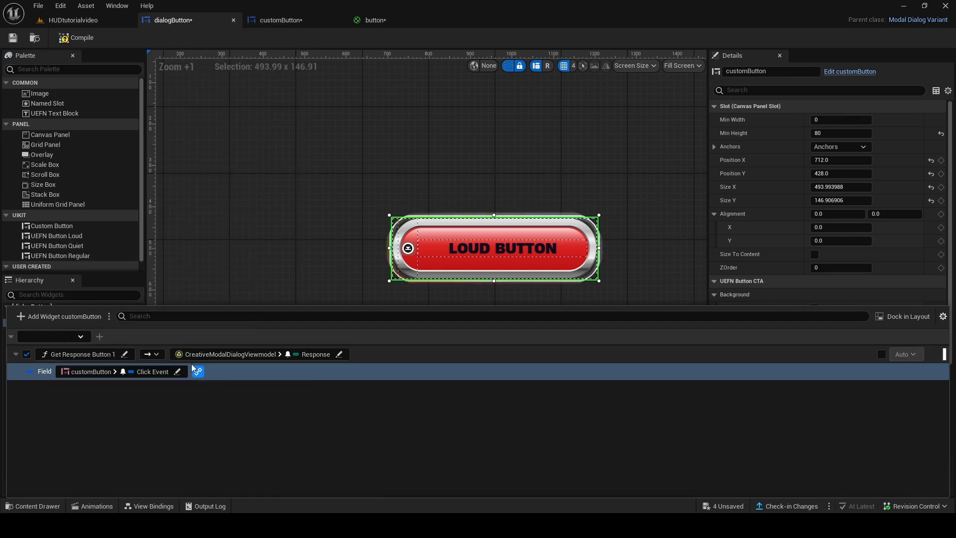
left_click(481, 44)
- Clear the LOUD BUTTON text from the customButton on the dialogButton canvas
scroll(430, 277, "up", 5)
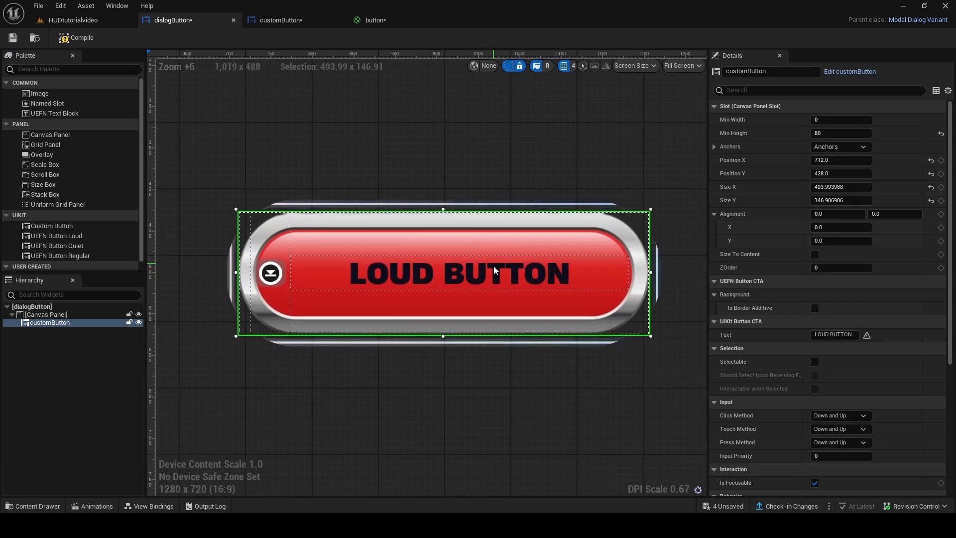
scroll(495, 270, "down", 3)
scroll(446, 285, "up", 3)
scroll(497, 260, "down", 7)
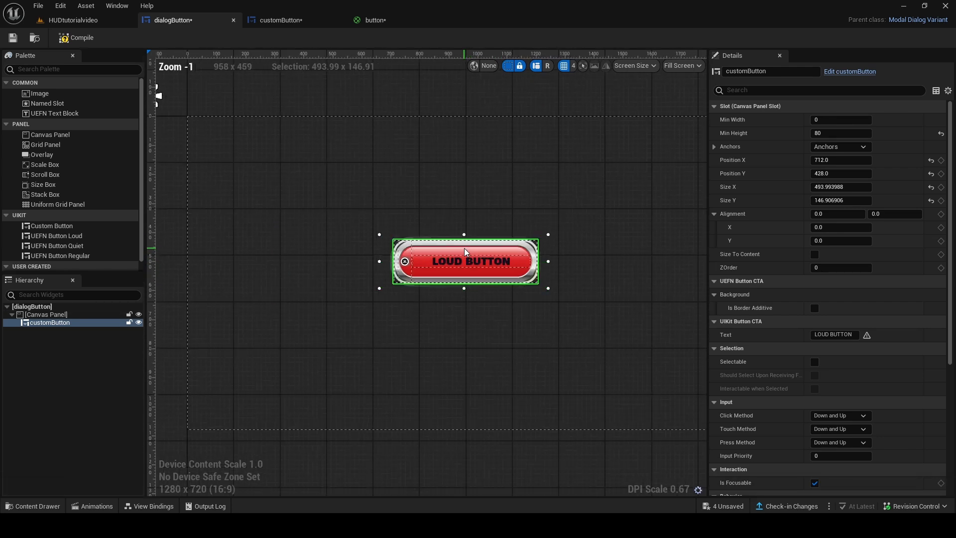
scroll(478, 267, "up", 6)
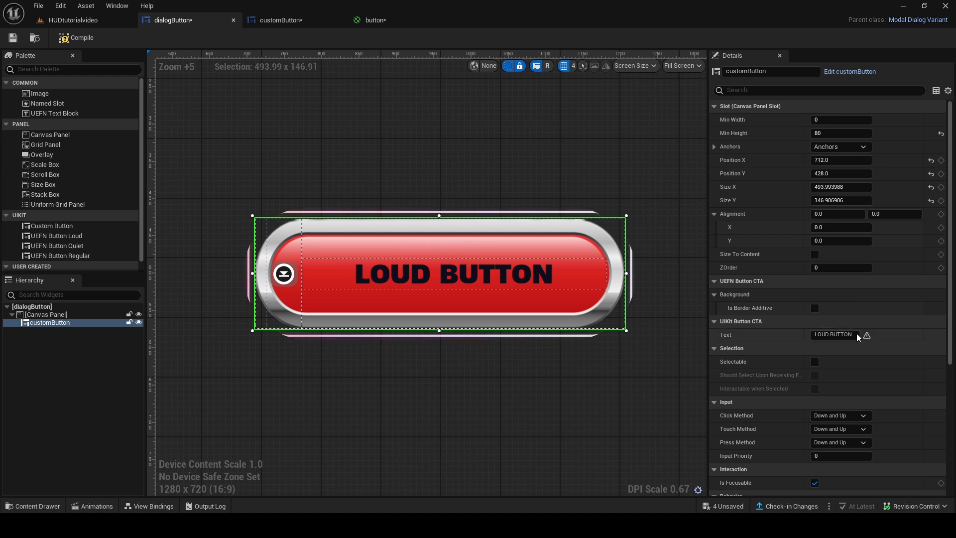
left_click_drag(834, 334, 683, 339)
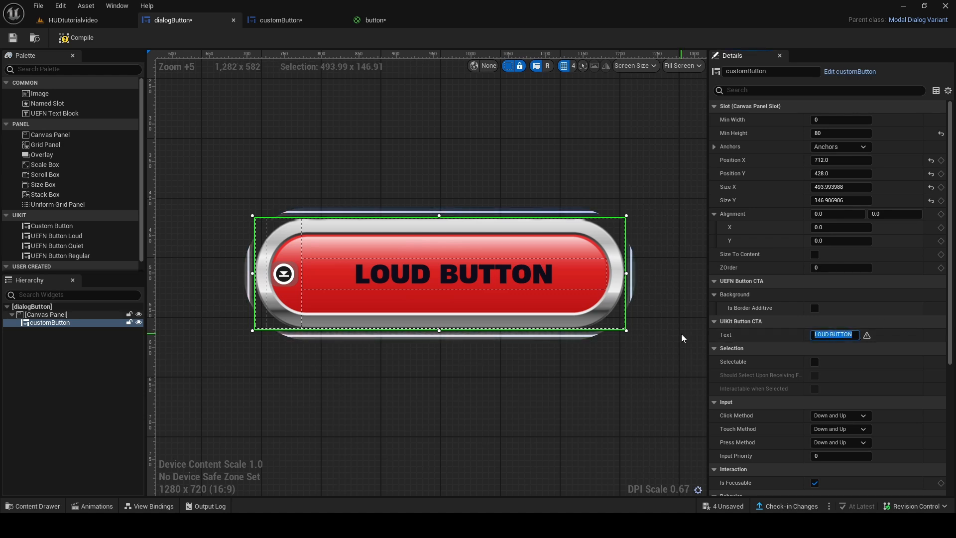
left_click(842, 322)
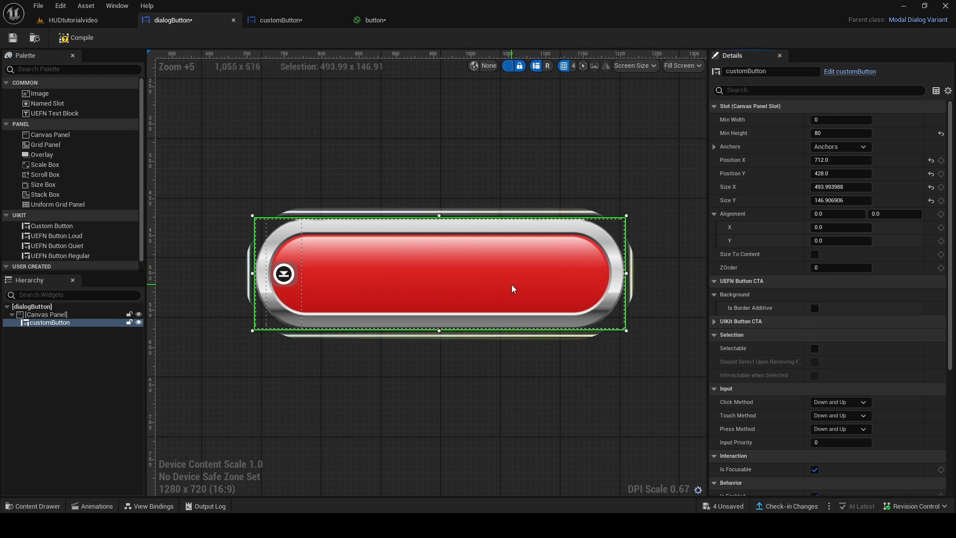
- Add a UEFN Text Block to the canvas and place it above the red button at position 888, 364
left_click(68, 114)
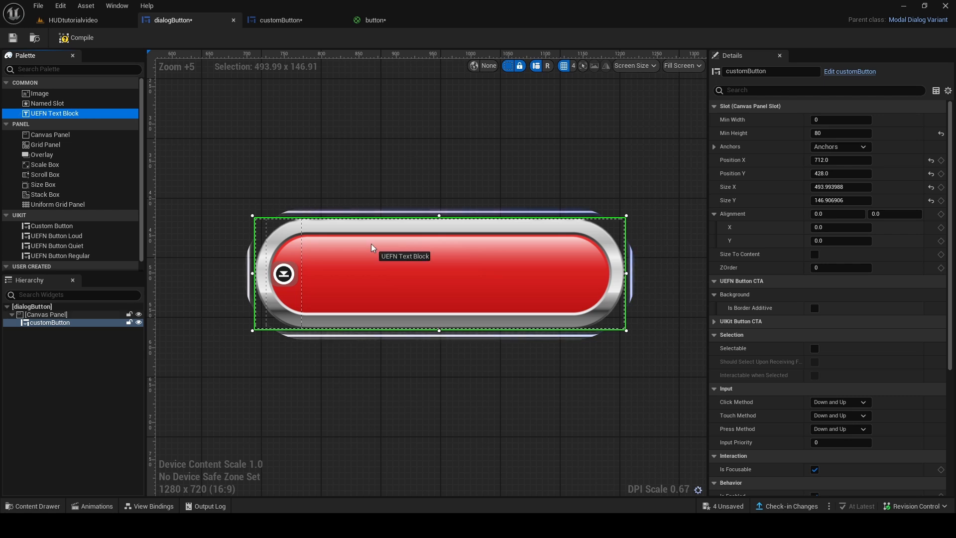
left_click_drag(393, 273, 393, 274)
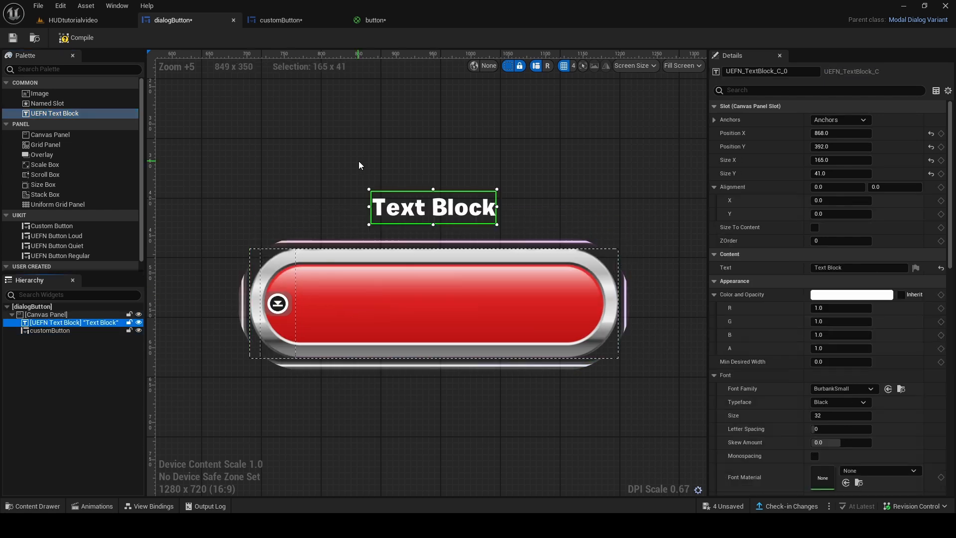
scroll(400, 201, "down", 5)
scroll(436, 215, "up", 5)
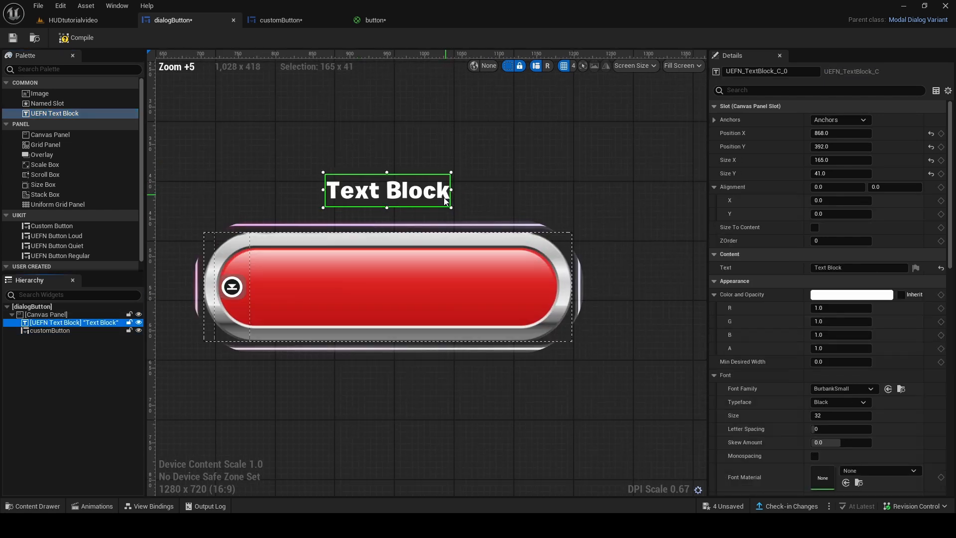
scroll(435, 215, "down", 5)
scroll(399, 222, "up", 4)
left_click_drag(402, 198, 492, 184)
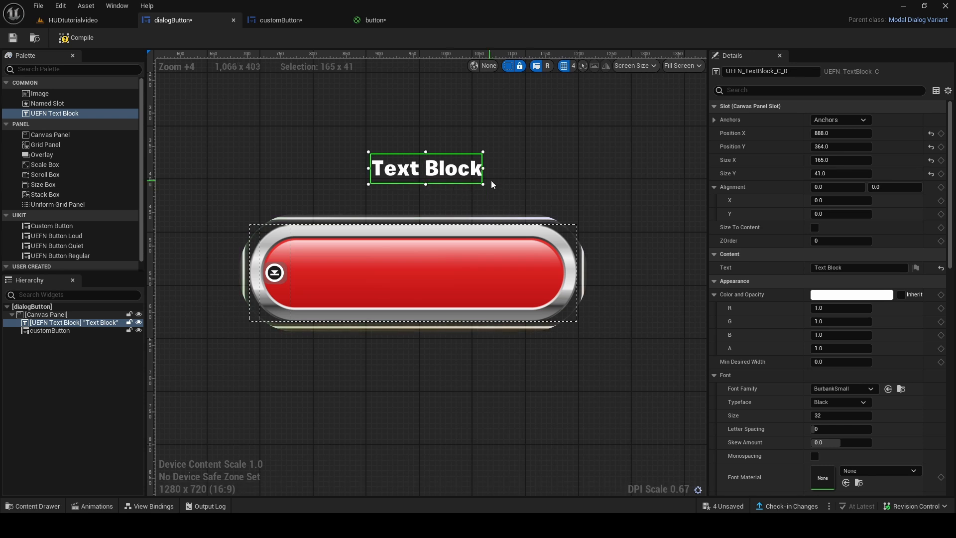
- Add an Overlay to the Canvas Panel in the empty area above the text block
right_click_drag(528, 188, 479, 178)
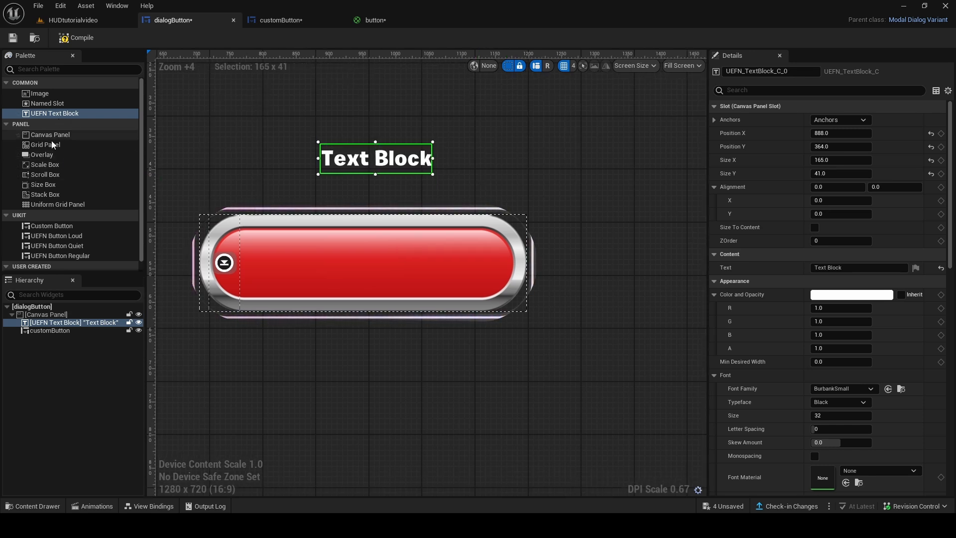
left_click_drag(42, 154, 271, 112)
left_click(295, 114)
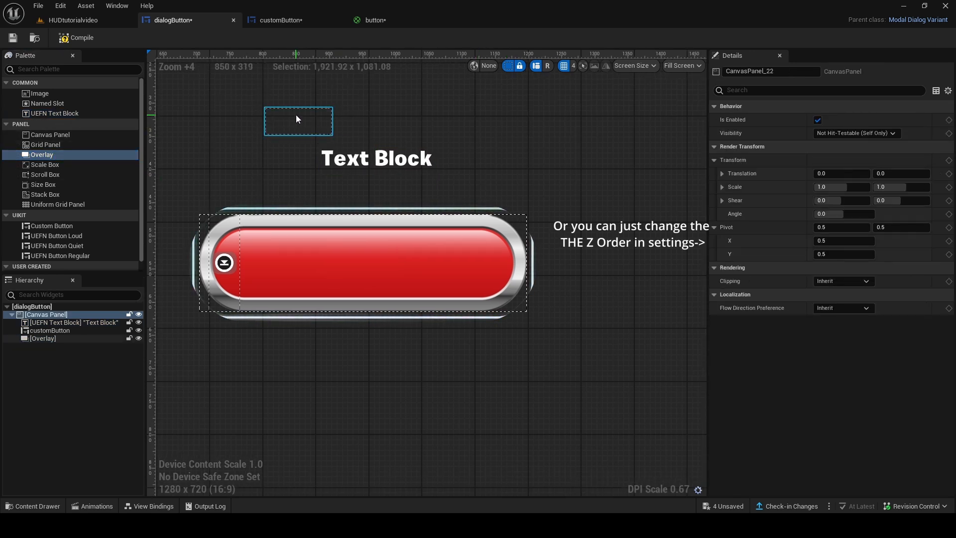
- Enlarge the Overlay to about 492 × 255 and move it over the red button on the canvas
left_click(296, 115)
left_click_drag(335, 137, 597, 279)
left_click_drag(517, 162, 512, 220)
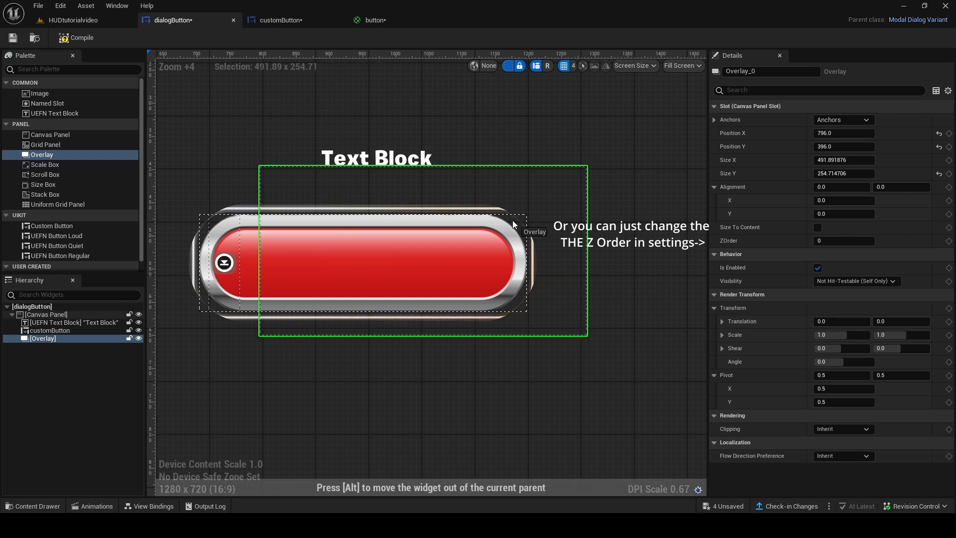
- Nest customButton and the UEFN Text Block together inside the Overlay in the widget hierarchy
left_click(56, 330)
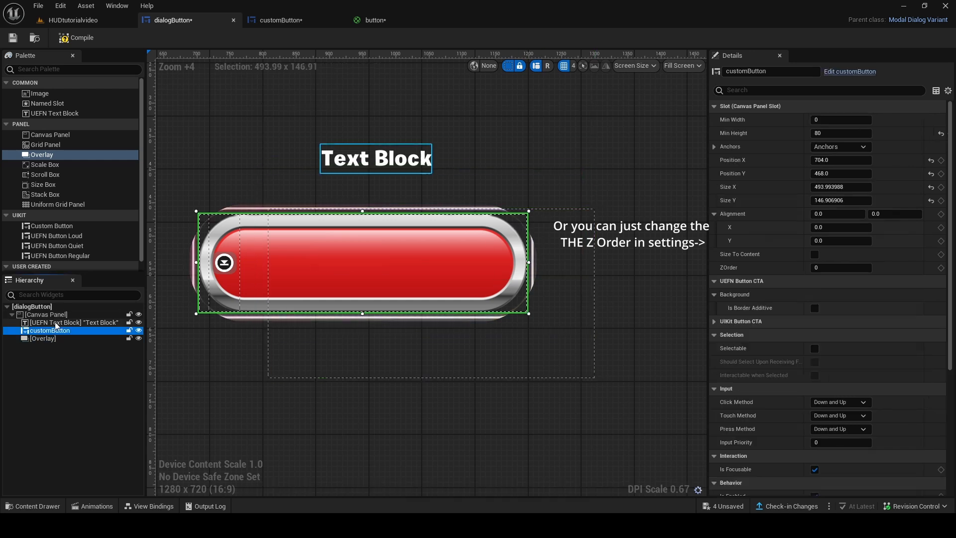
left_click(53, 325, "ctrl")
left_click_drag(65, 343, 65, 340)
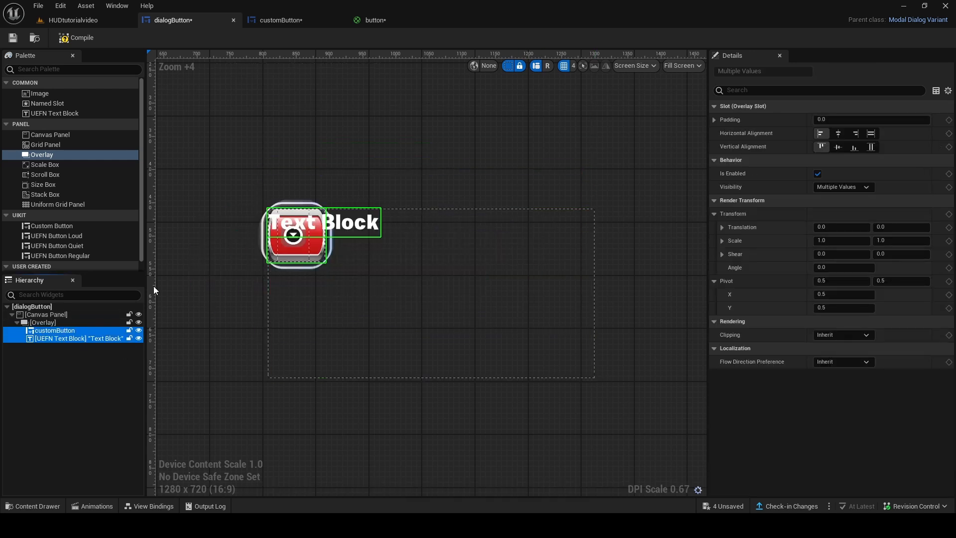
- Center customButton horizontally and vertically within the Overlay
left_click(57, 331)
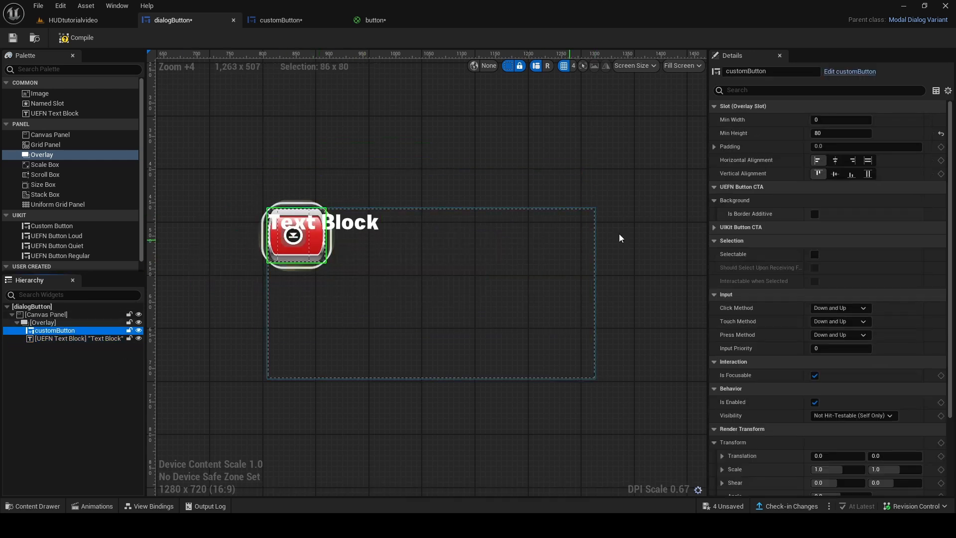
left_click(835, 160)
left_click(834, 173)
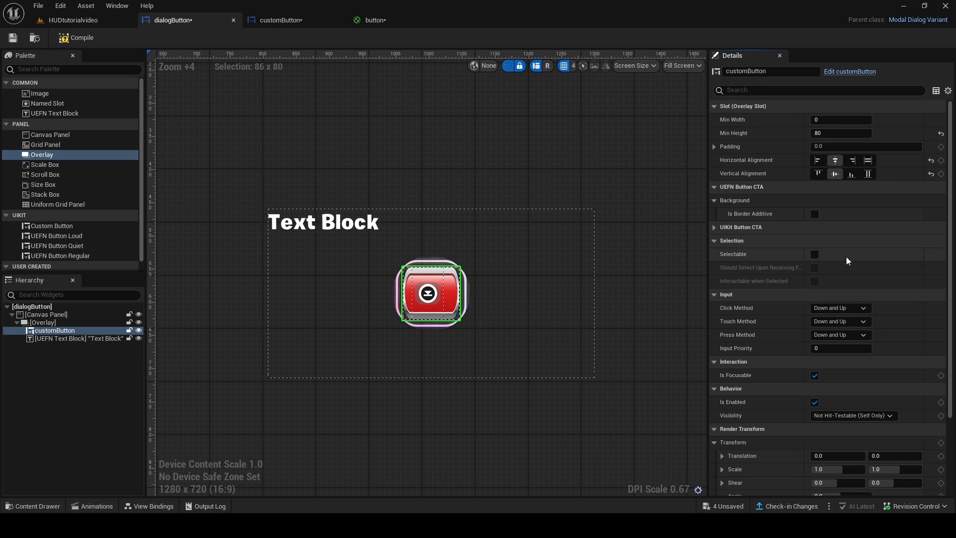
- Set customButton's Min Width to 1599, try a Min Height of 606, and undo the height change
scroll(846, 261, "down", 5)
scroll(816, 305, "up", 4)
scroll(817, 306, "up", 1)
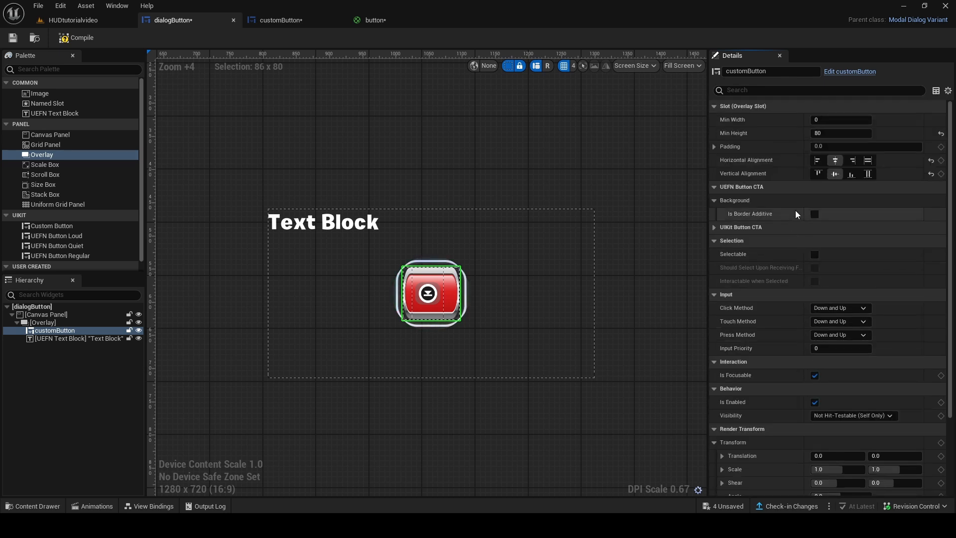
mouse_move(829, 120)
left_mouse_down()
mouse_move(886, 120)
mouse_move(844, 120)
left_mouse_up()
left_click_drag(819, 133, 871, 133)
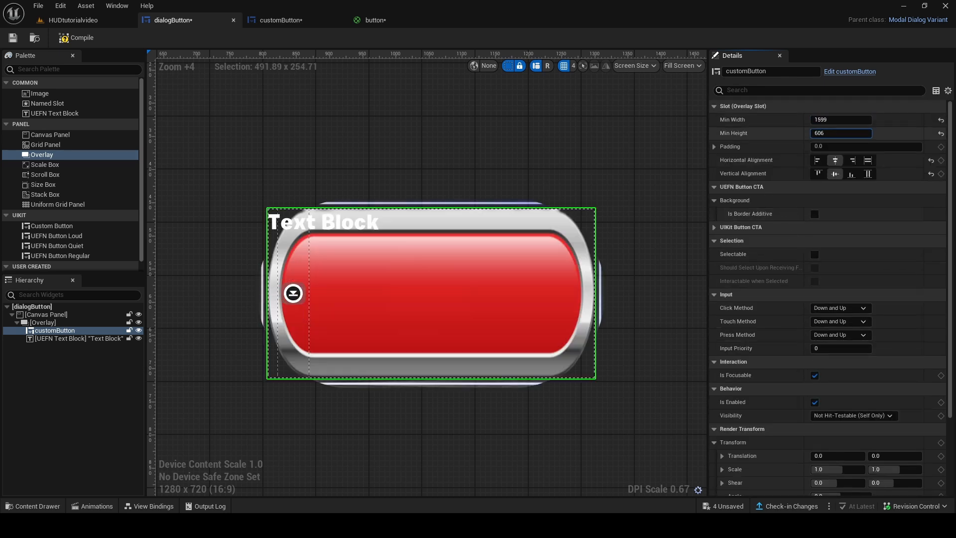
key("ctrl+z")
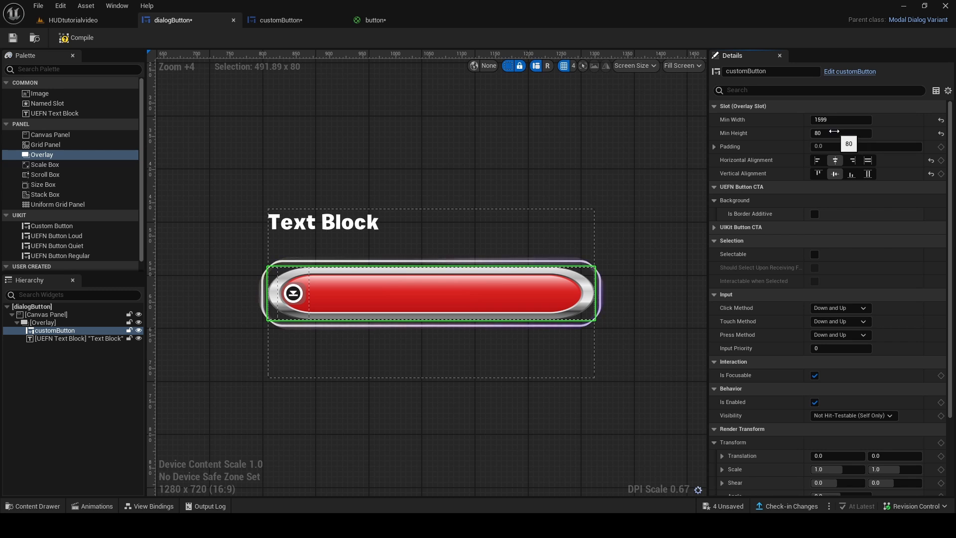
- Stretch customButton vertically by setting its render transform Y scale to 1.8
left_click_drag(834, 120, 811, 119)
scroll(778, 297, "down", 3)
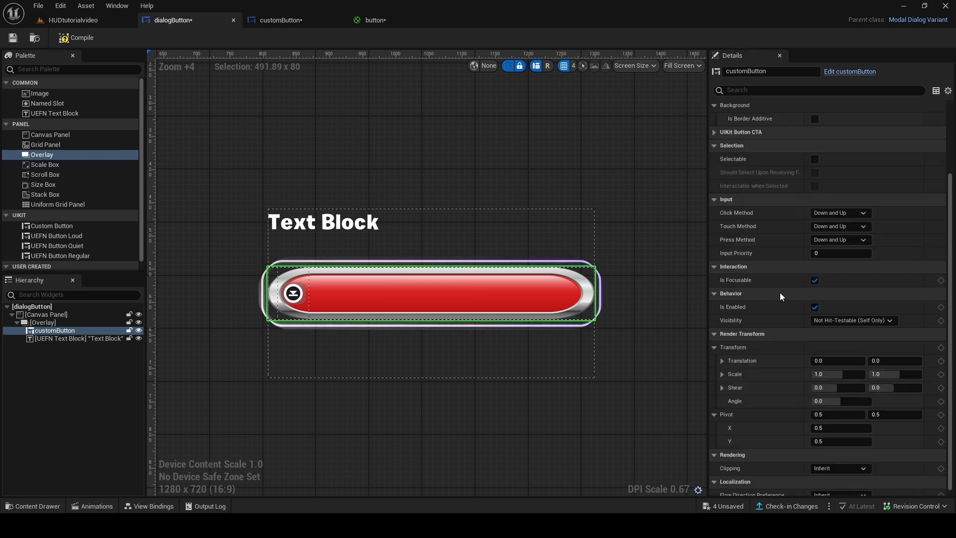
left_click_drag(879, 367, 895, 367)
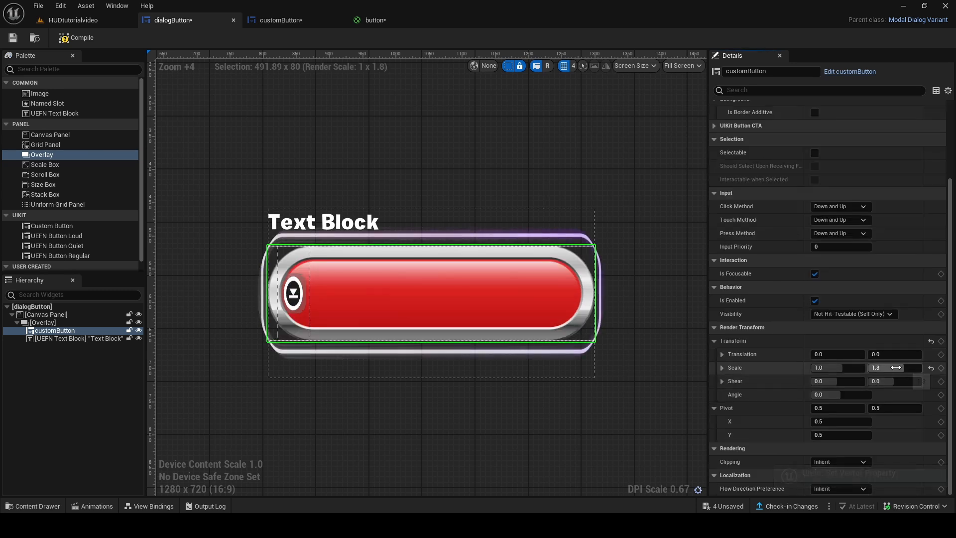
- Center the UEFN Text Block horizontally and vertically within the Overlay
left_click(66, 338)
scroll(876, 182, "up", 2)
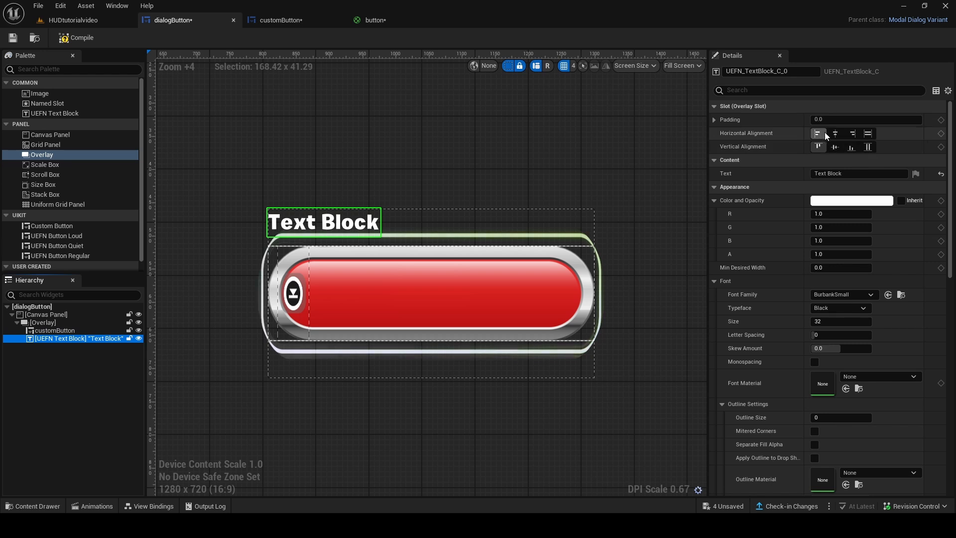
left_click(835, 134)
left_click(834, 147)
- Change the text block's content to BUTTON TEXT
left_click(826, 173)
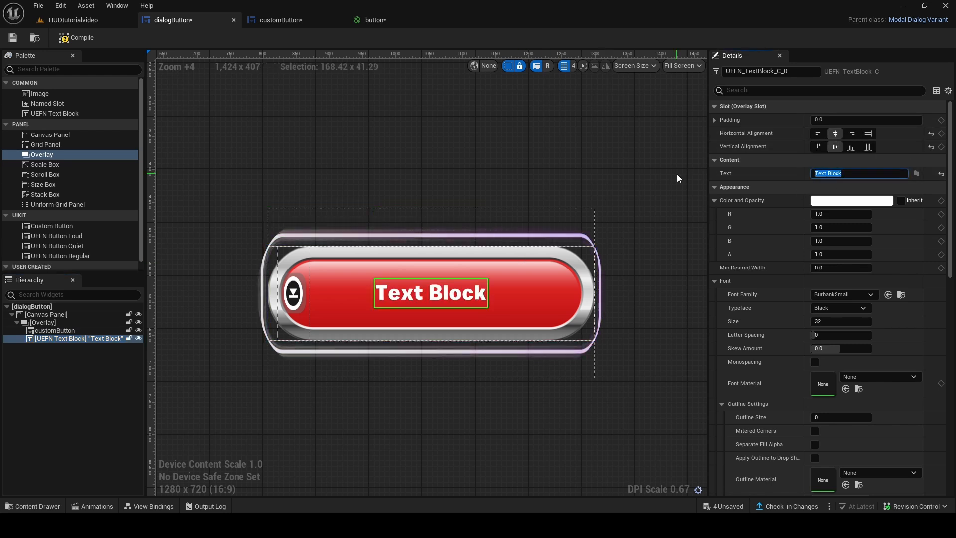
key("Caps_Lock")
type("EASDWADW")
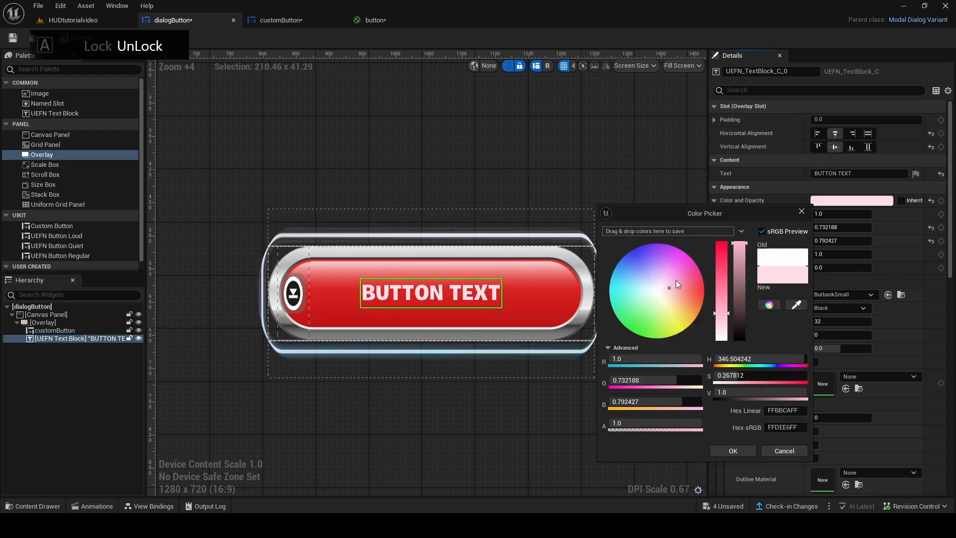
- Set the BUTTON TEXT label's color to white and its font size to 57
mouse_move(676, 280)
left_mouse_down()
mouse_move(670, 285)
mouse_move(683, 288)
mouse_move(662, 294)
left_mouse_up()
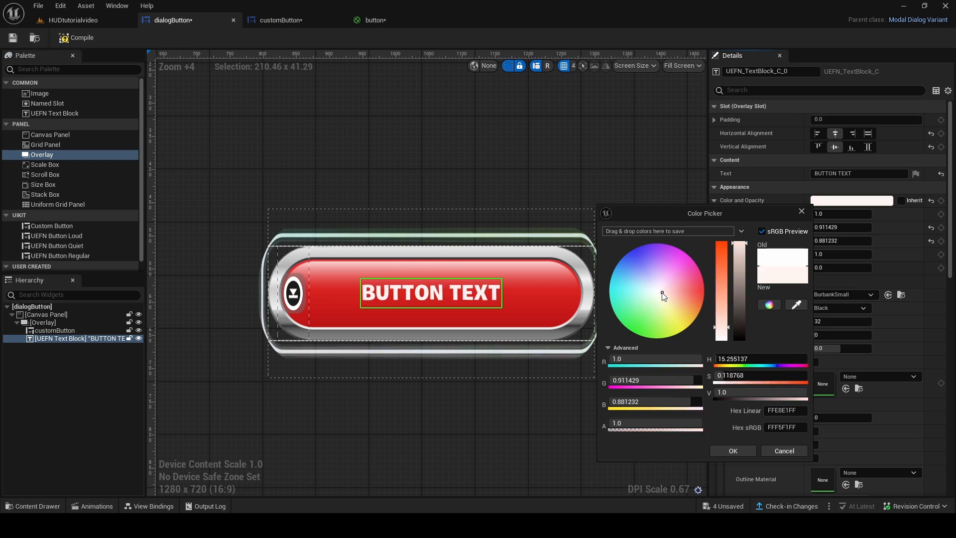
left_click(732, 451)
left_click(841, 321)
type("57")
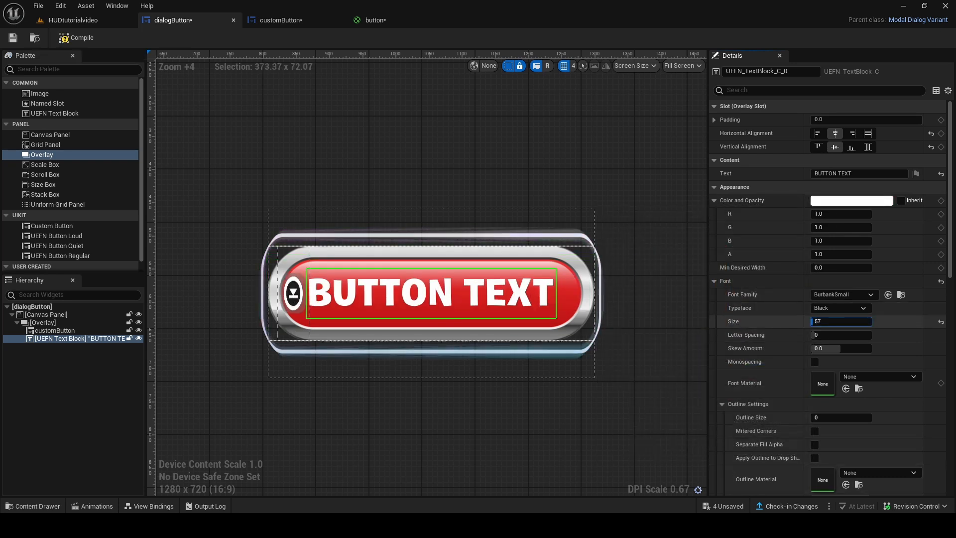
- Set the label's font Skew Amount to about 0.144 and give it a black outline of size 3
scroll(820, 327, "down", 2)
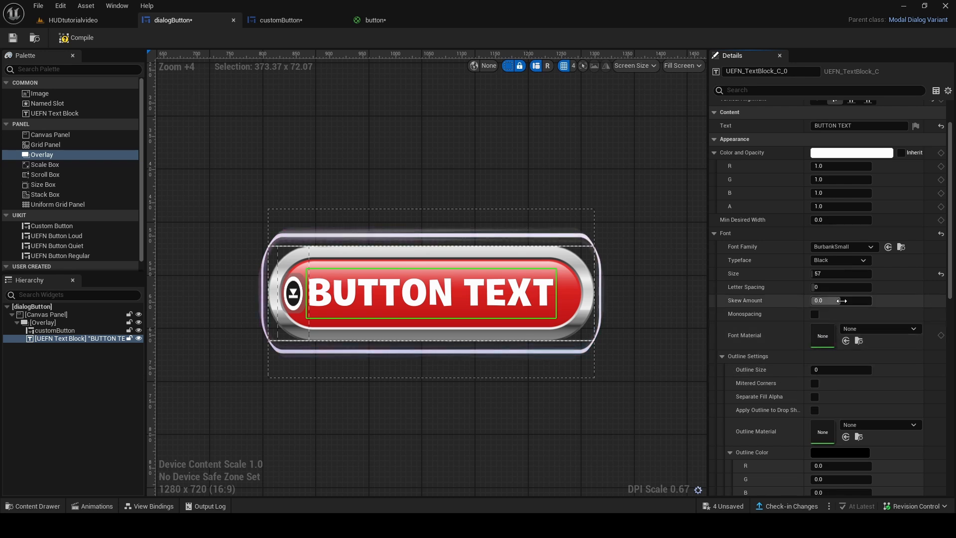
scroll(834, 348, "down", 13)
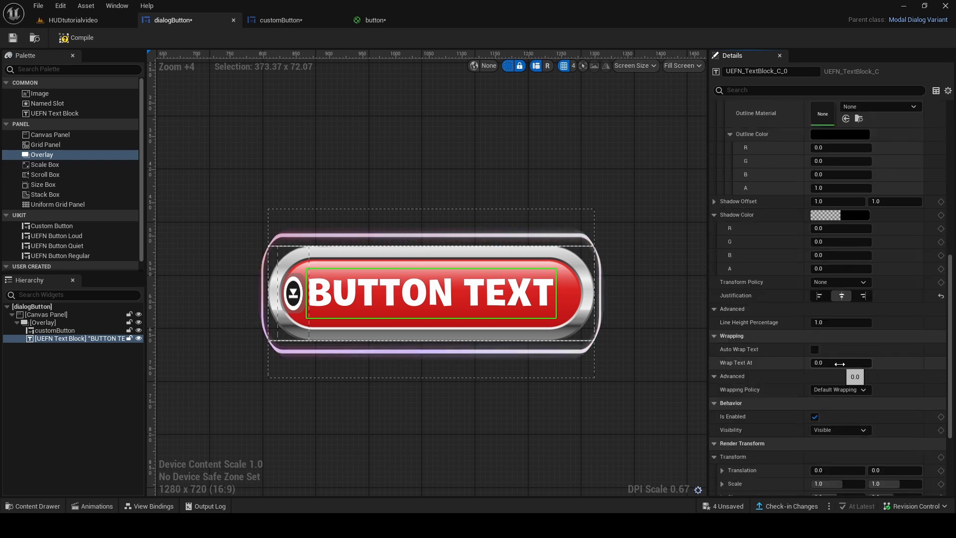
scroll(839, 363, "up", 12)
left_click_drag(836, 267, 833, 288)
scroll(830, 289, "down", 2)
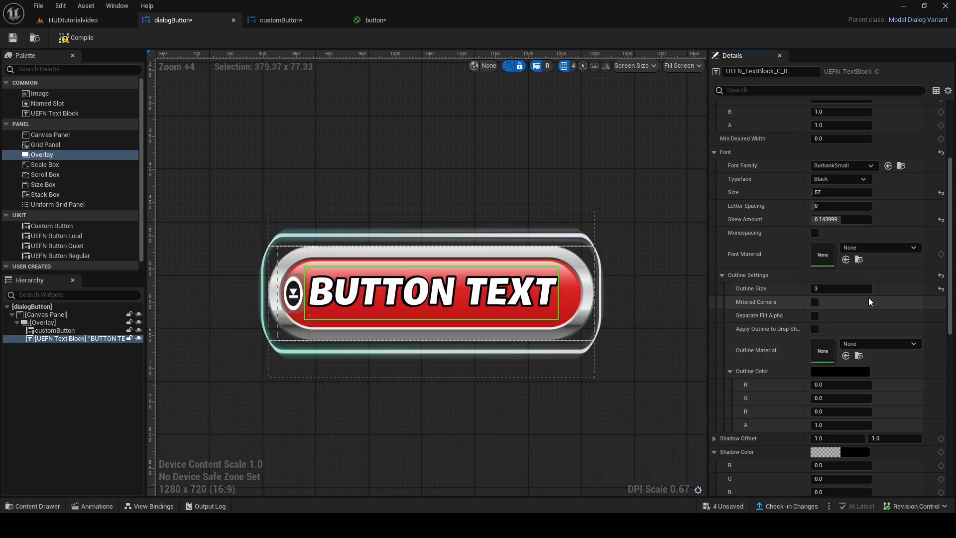
scroll(858, 297, "down", 3)
key("ctrl+z")
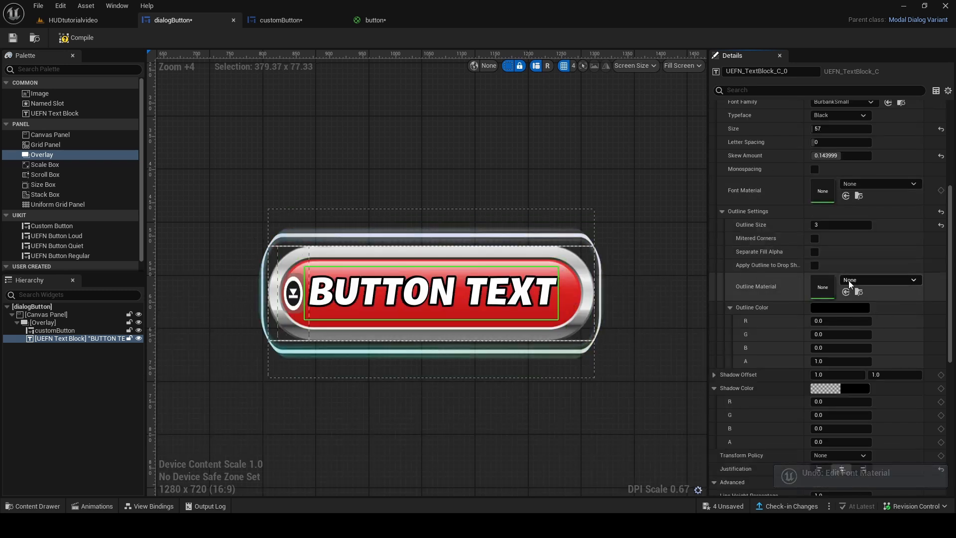
left_click(852, 309)
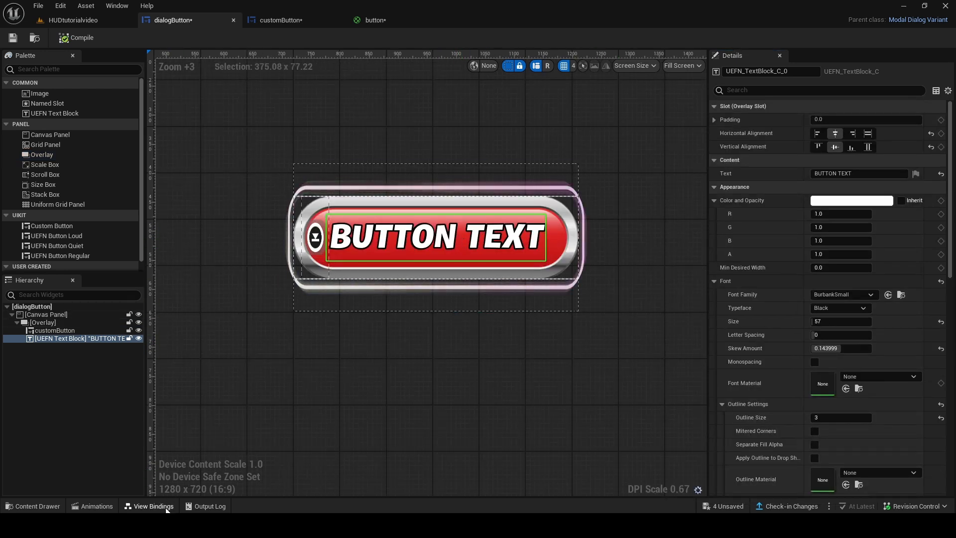
- Examine the Button 1 Text option of the Pop-up Dialog Device in the HUDtutorialvideo level
left_click(149, 506)
left_click(74, 19)
left_click(336, 281)
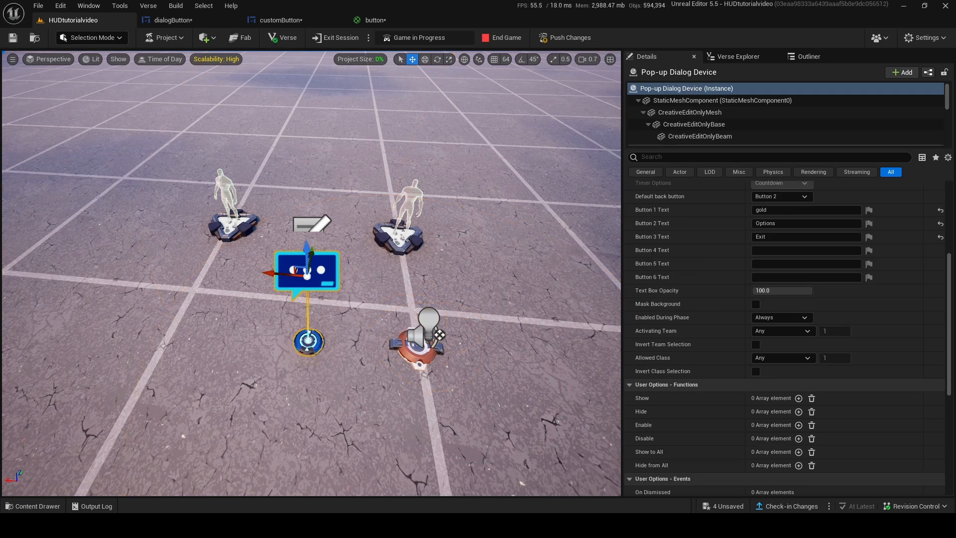
scroll(746, 268, "up", 2)
left_click_drag(785, 289, 716, 290)
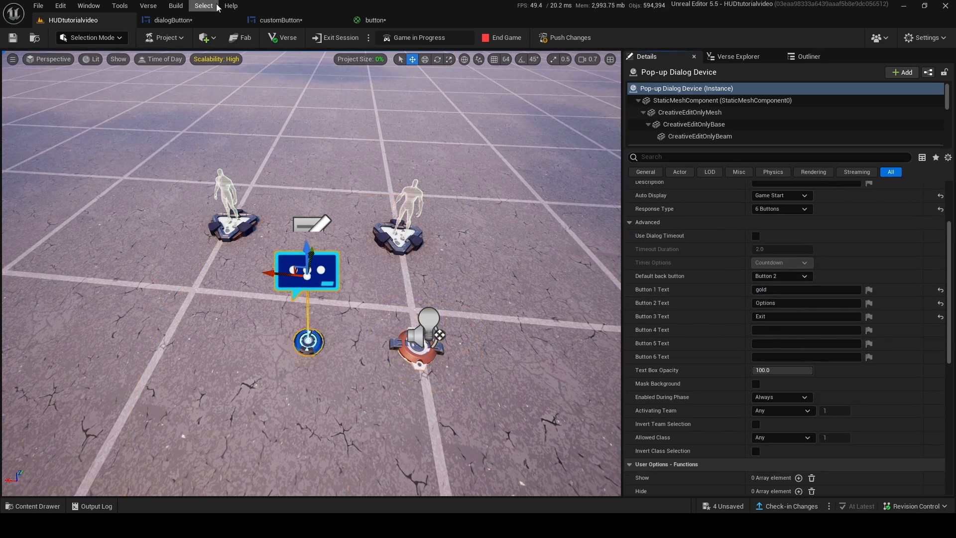
- In dialogButton's view bindings, bind the UEFN Text Block's Text to CreativeModalDialogViewmodel's Button 01 Main Text and close the bindings
left_click(173, 20)
left_click(149, 506)
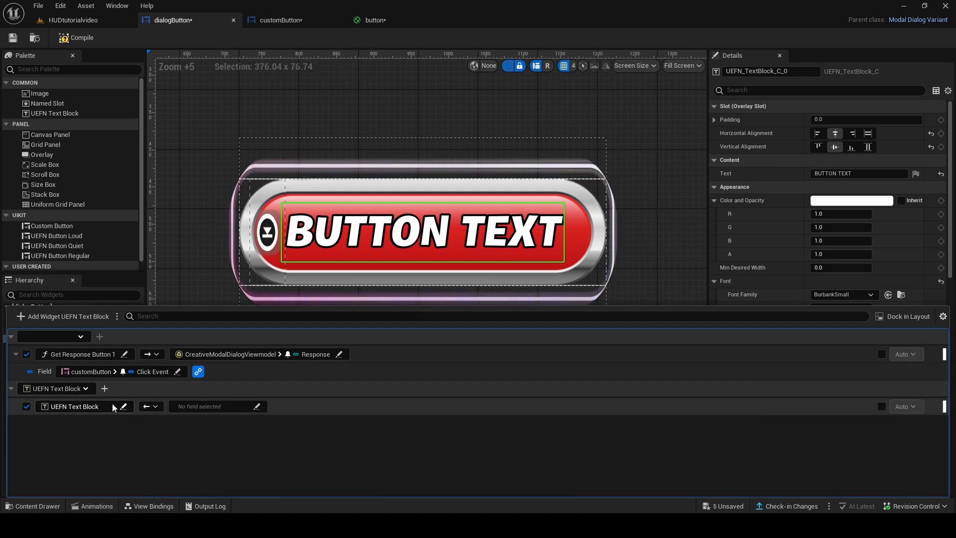
left_click(124, 406)
left_click(192, 320)
left_click(178, 392)
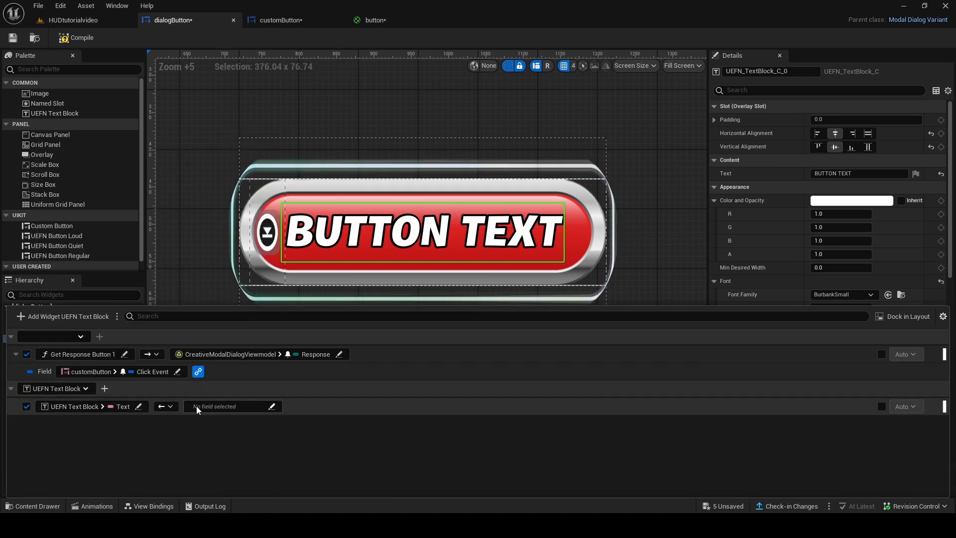
left_click(214, 406)
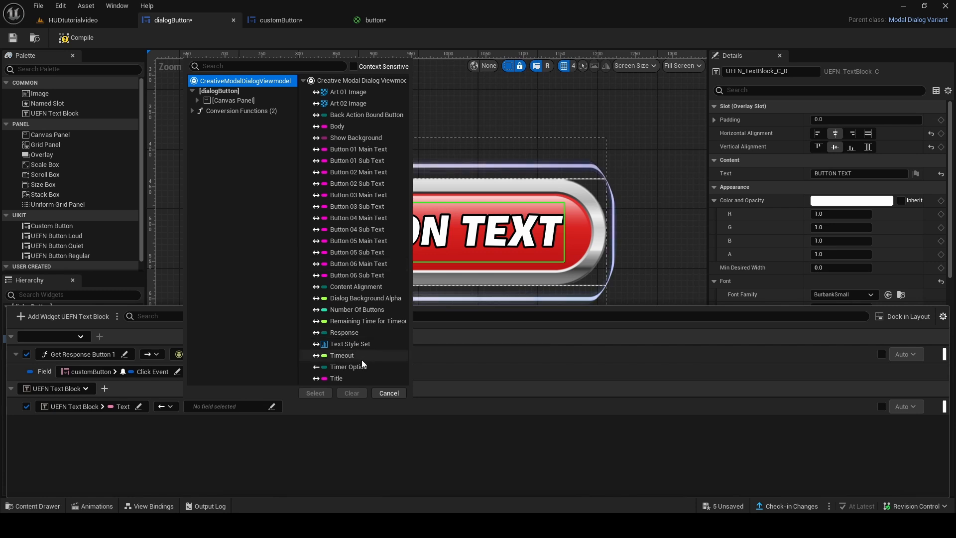
left_click(357, 150)
left_click(315, 392)
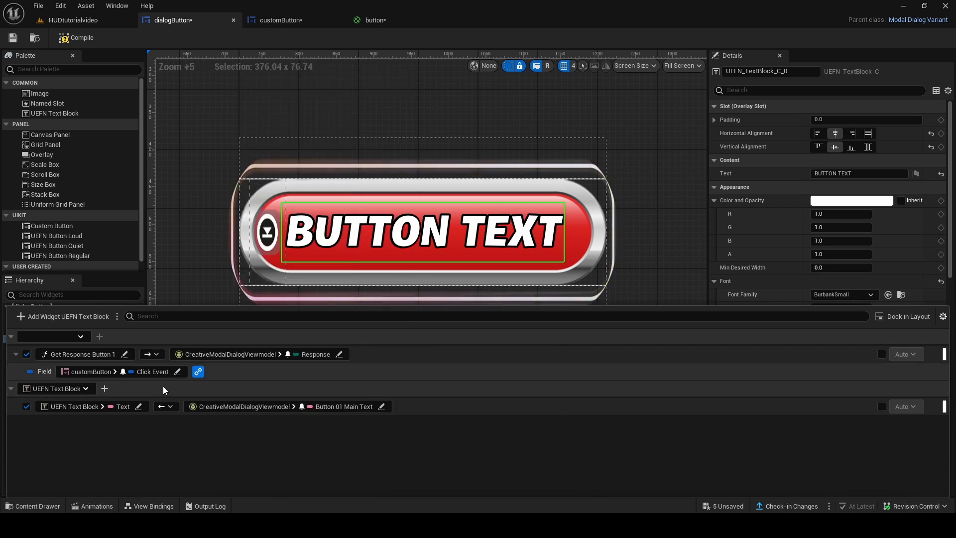
left_click(204, 197)
- In the HUDtutorialvideo level, set the Pop-up Dialog Device's Button 1 Text to GET GOLD
scroll(204, 197, "down", 4)
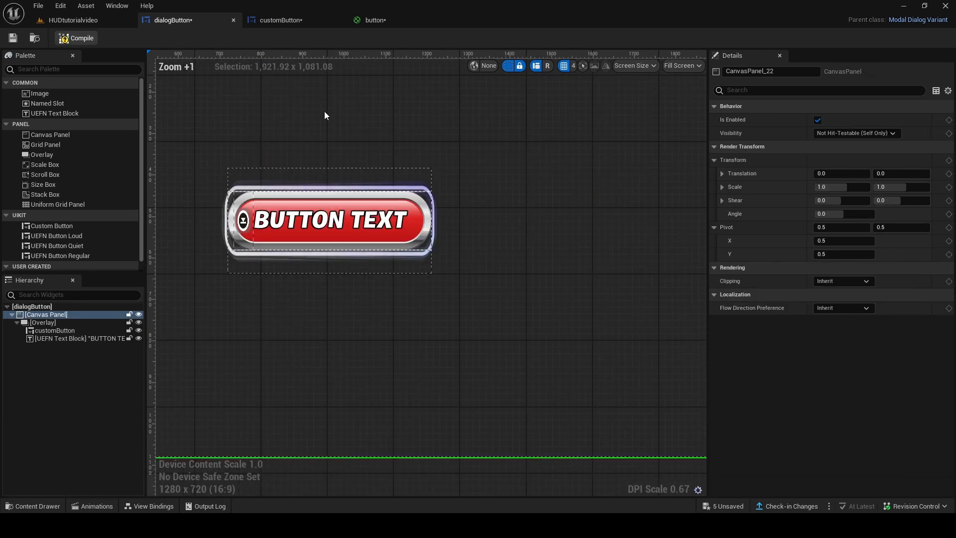
right_click_drag(408, 161, 523, 208)
scroll(570, 195, "down", 4)
scroll(593, 176, "up", 2)
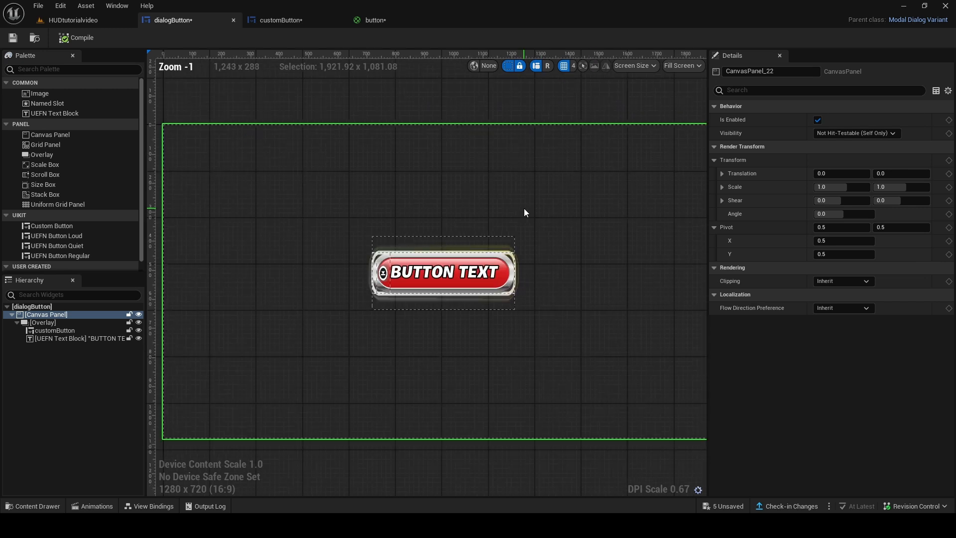
left_click(70, 20)
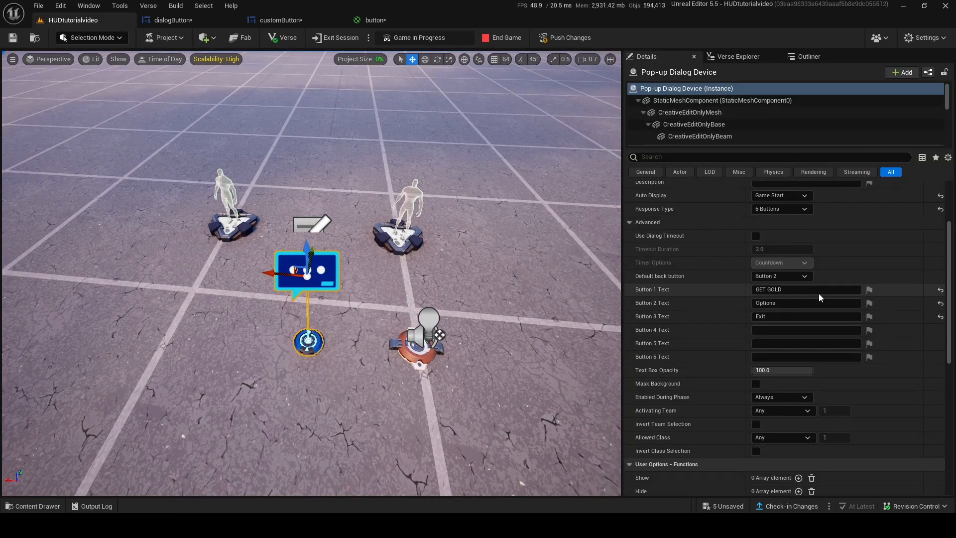
left_click(795, 290)
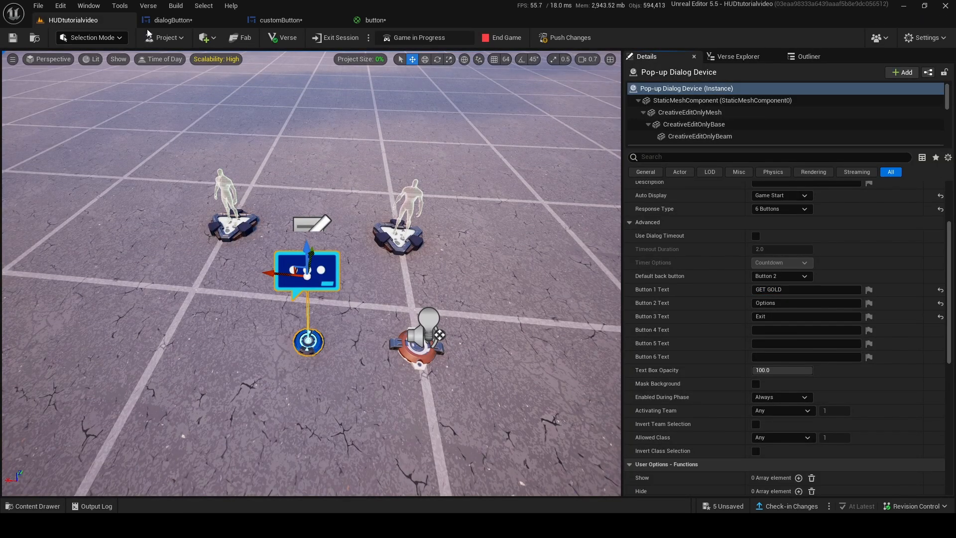
left_click(158, 21)
scroll(442, 249, "up", 5)
right_click_drag(495, 241, 486, 196)
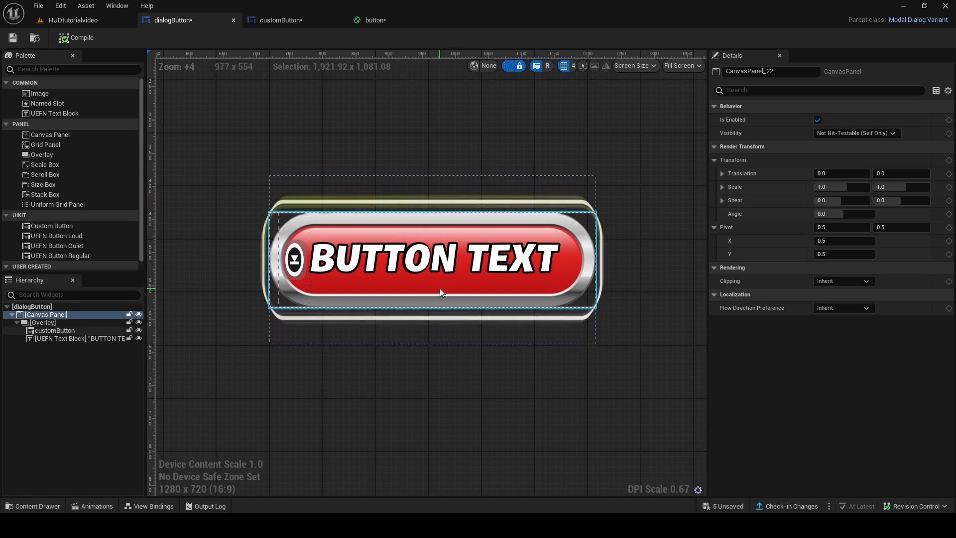
left_click(72, 22)
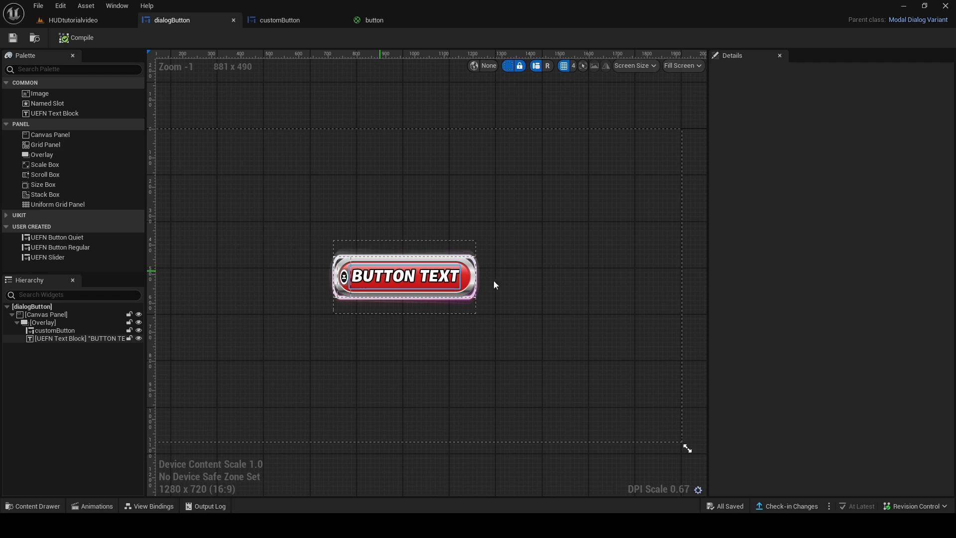
- Open the Visibility options of the BUTTON TEXT block on the dialogButton canvas
left_click(418, 274)
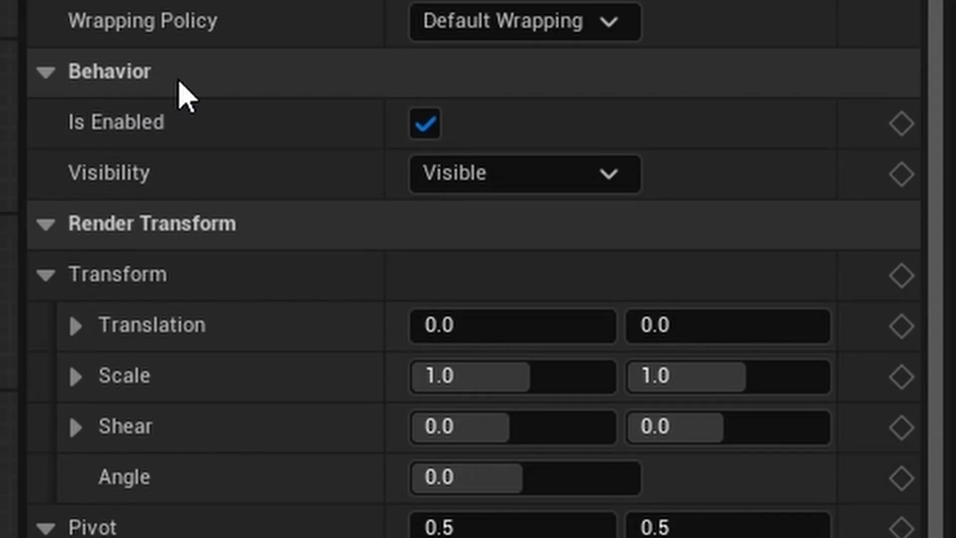
left_click(493, 185)
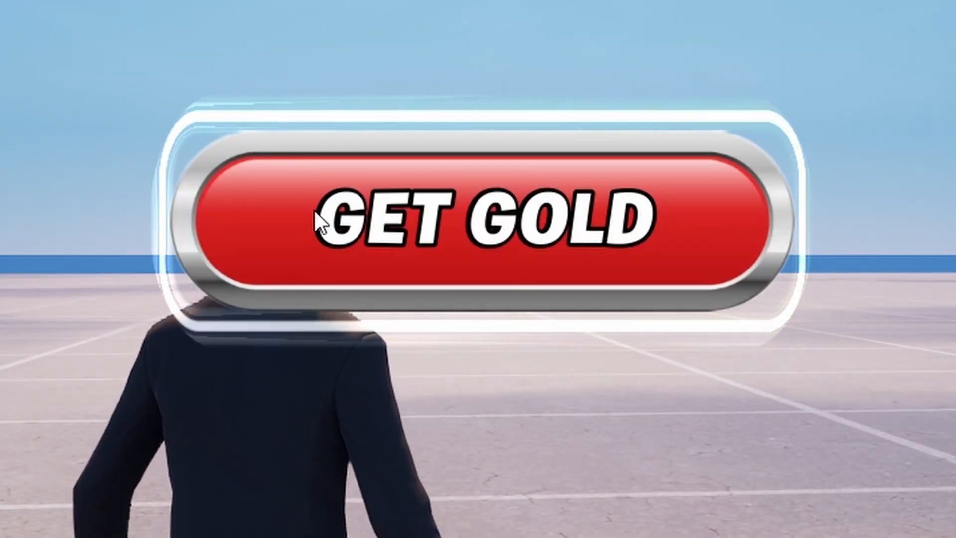
- Test the GET GOLD button in the running game session
left_click(316, 213)
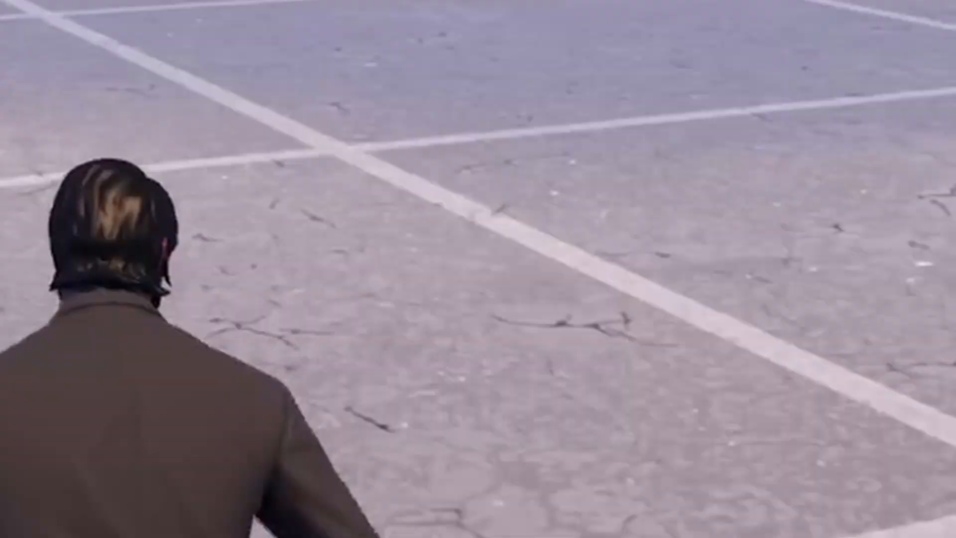